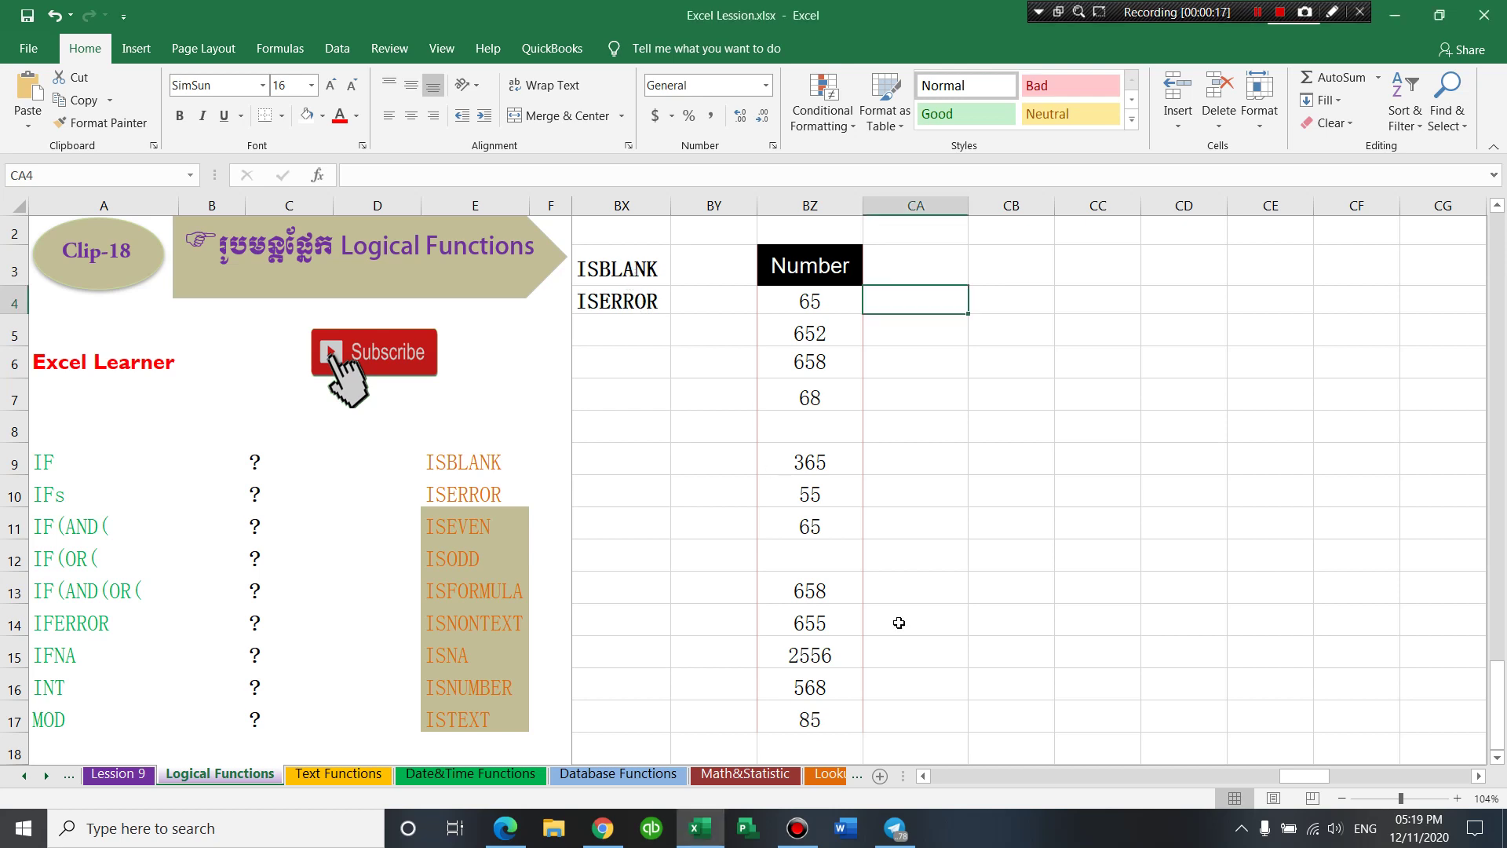
- Note the ISBLANK label, then start an ISBLANK formula in CB3 and cancel it
click(927, 778)
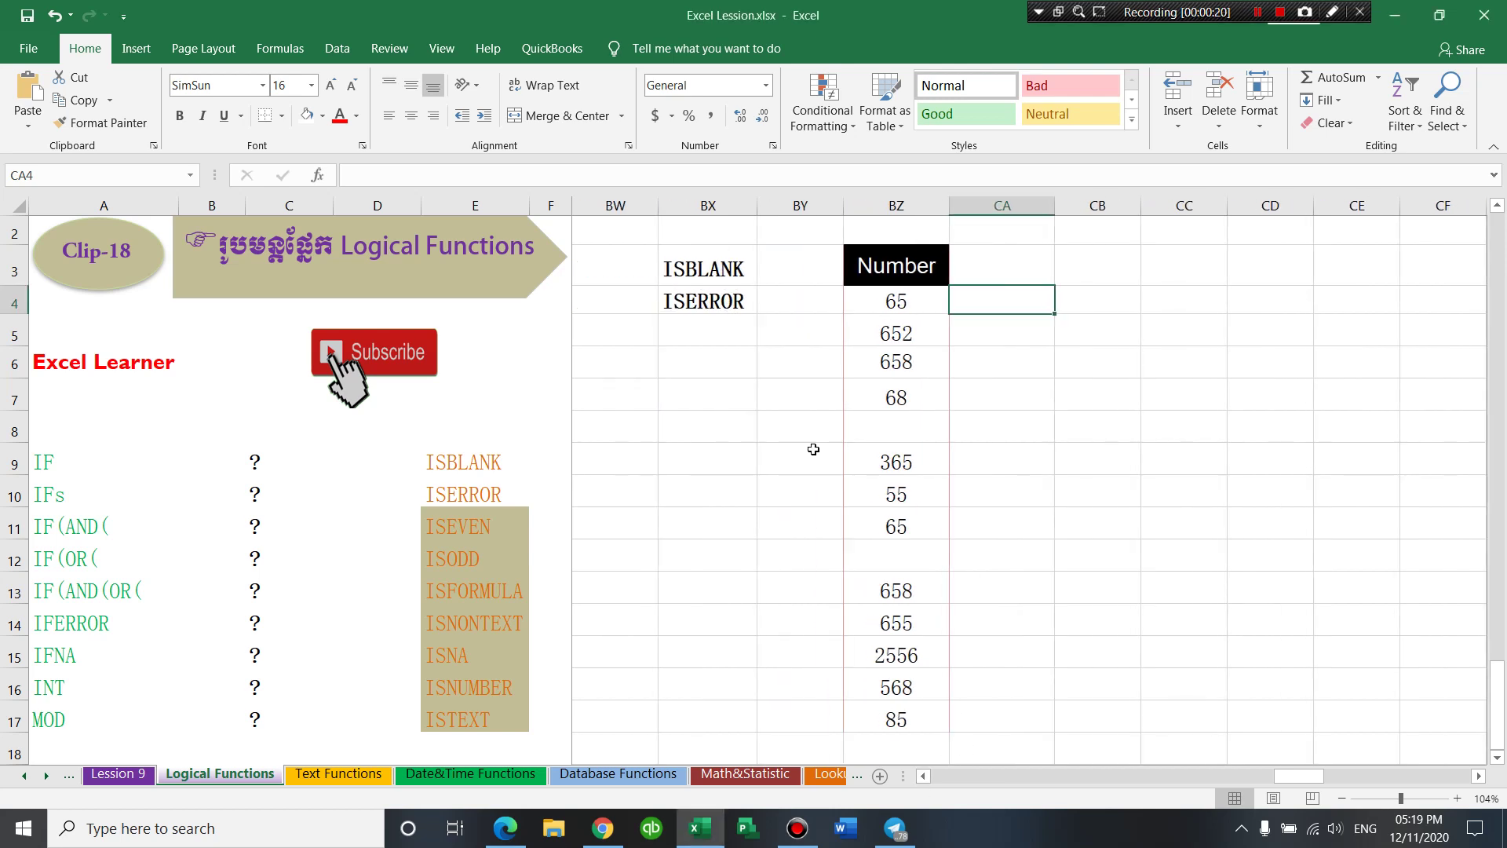
click(710, 389)
click(693, 268)
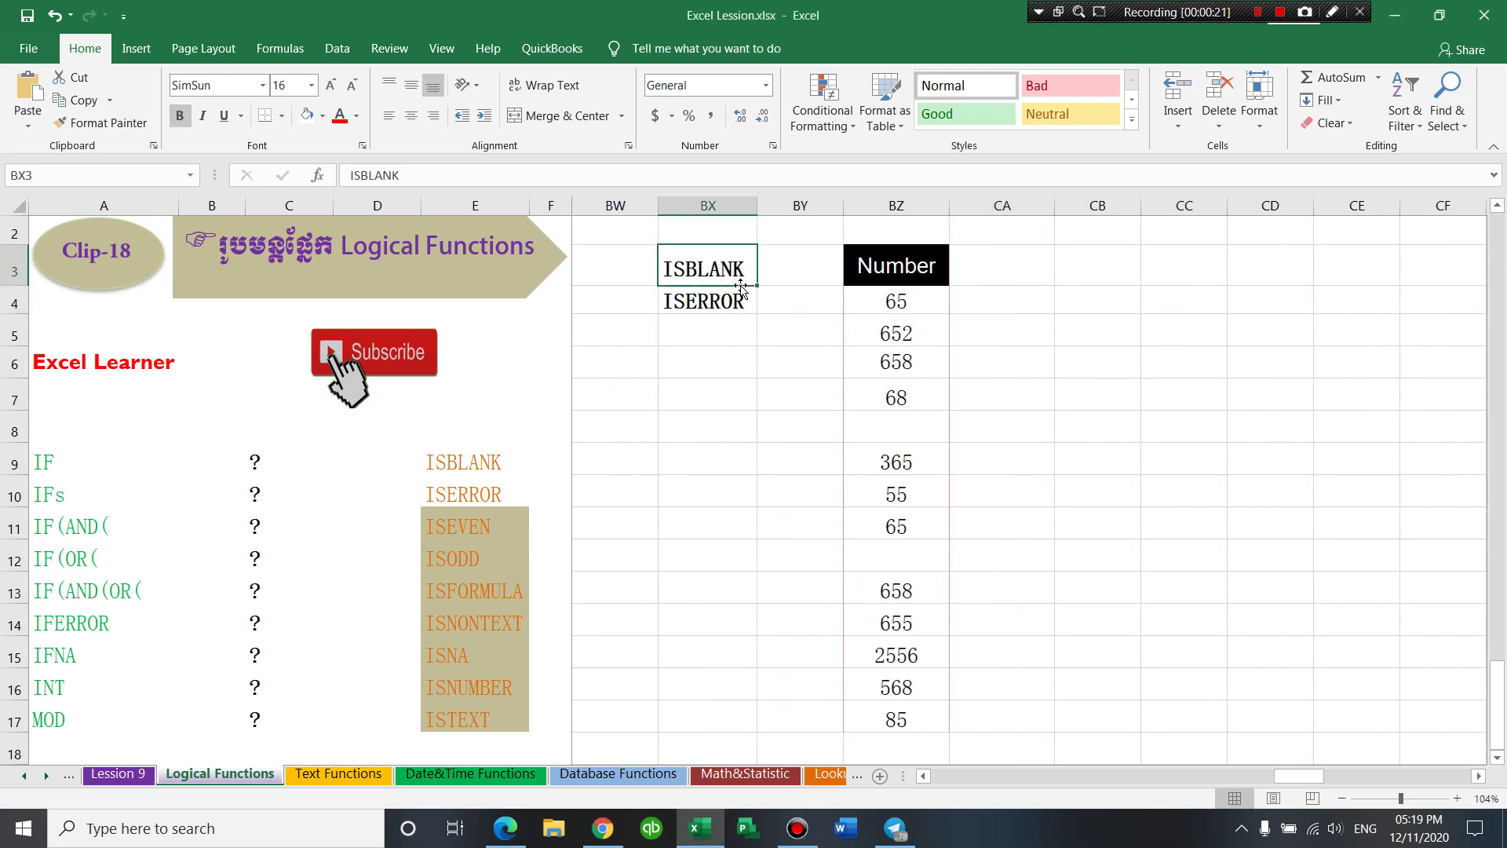
click(712, 333)
click(1070, 269)
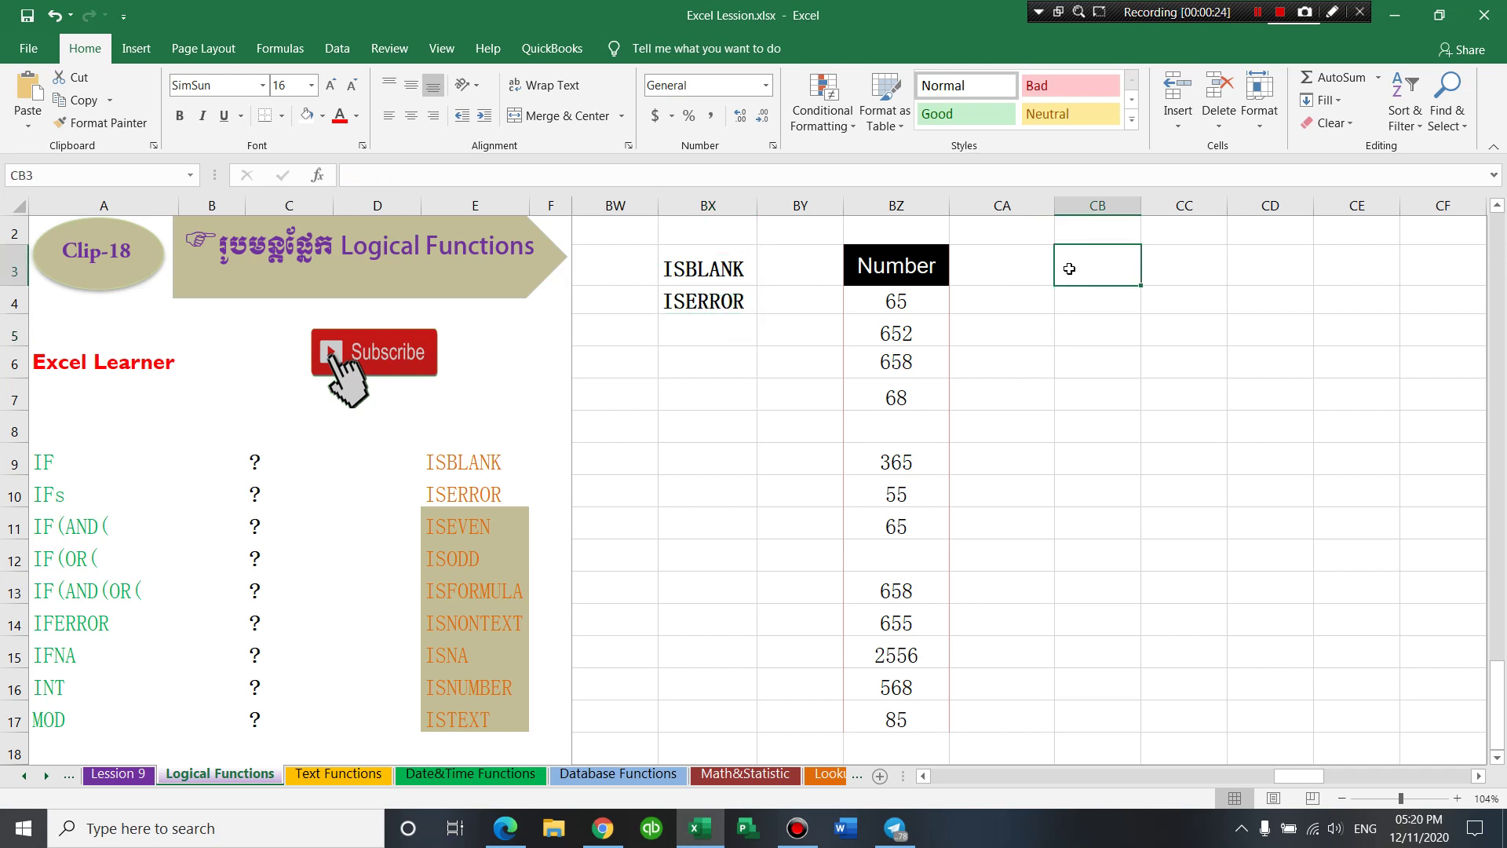
text(=)
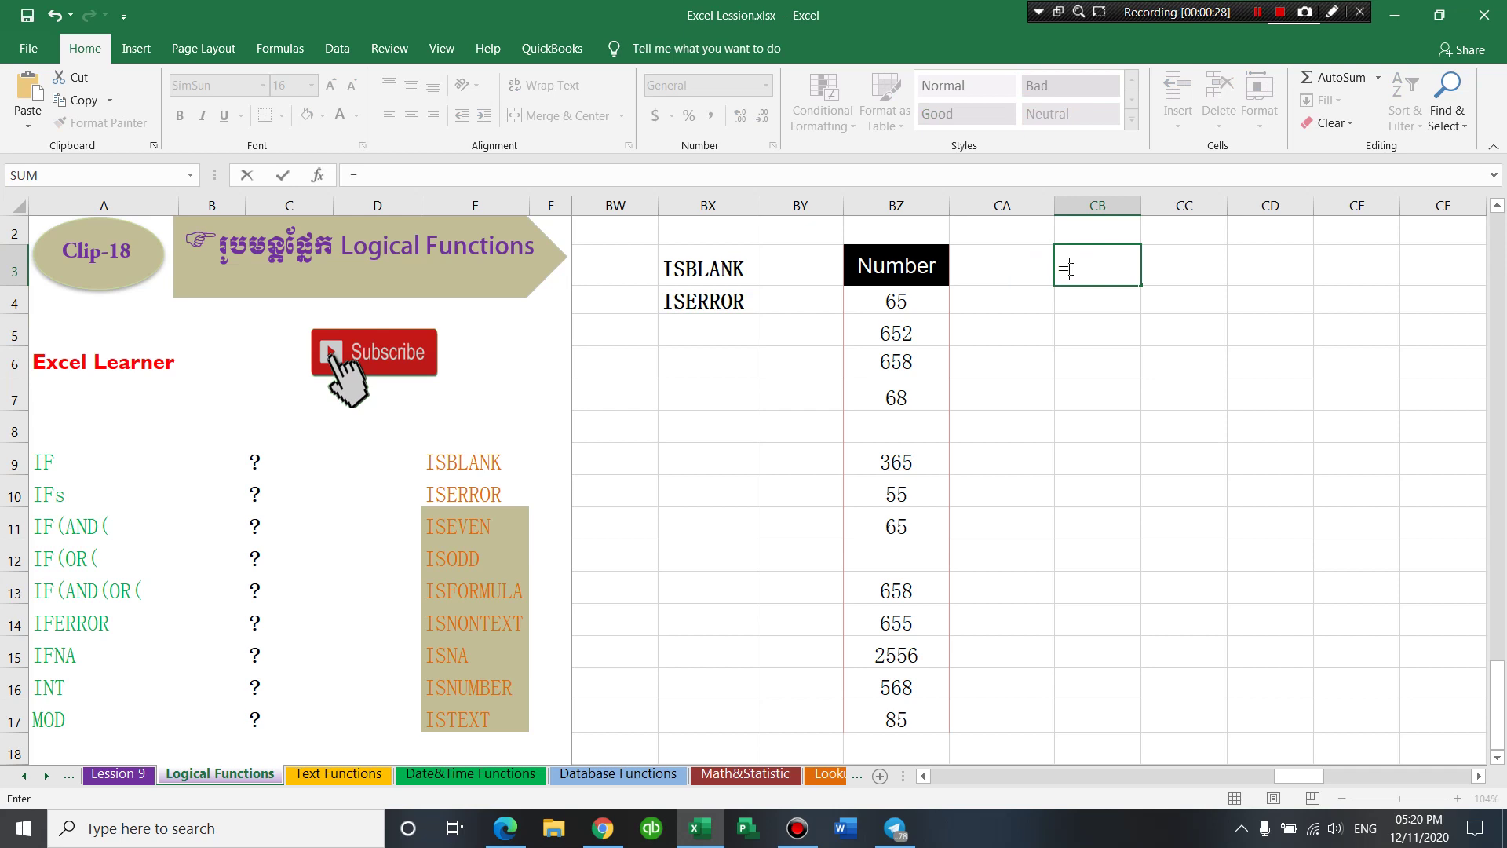
text(isb)
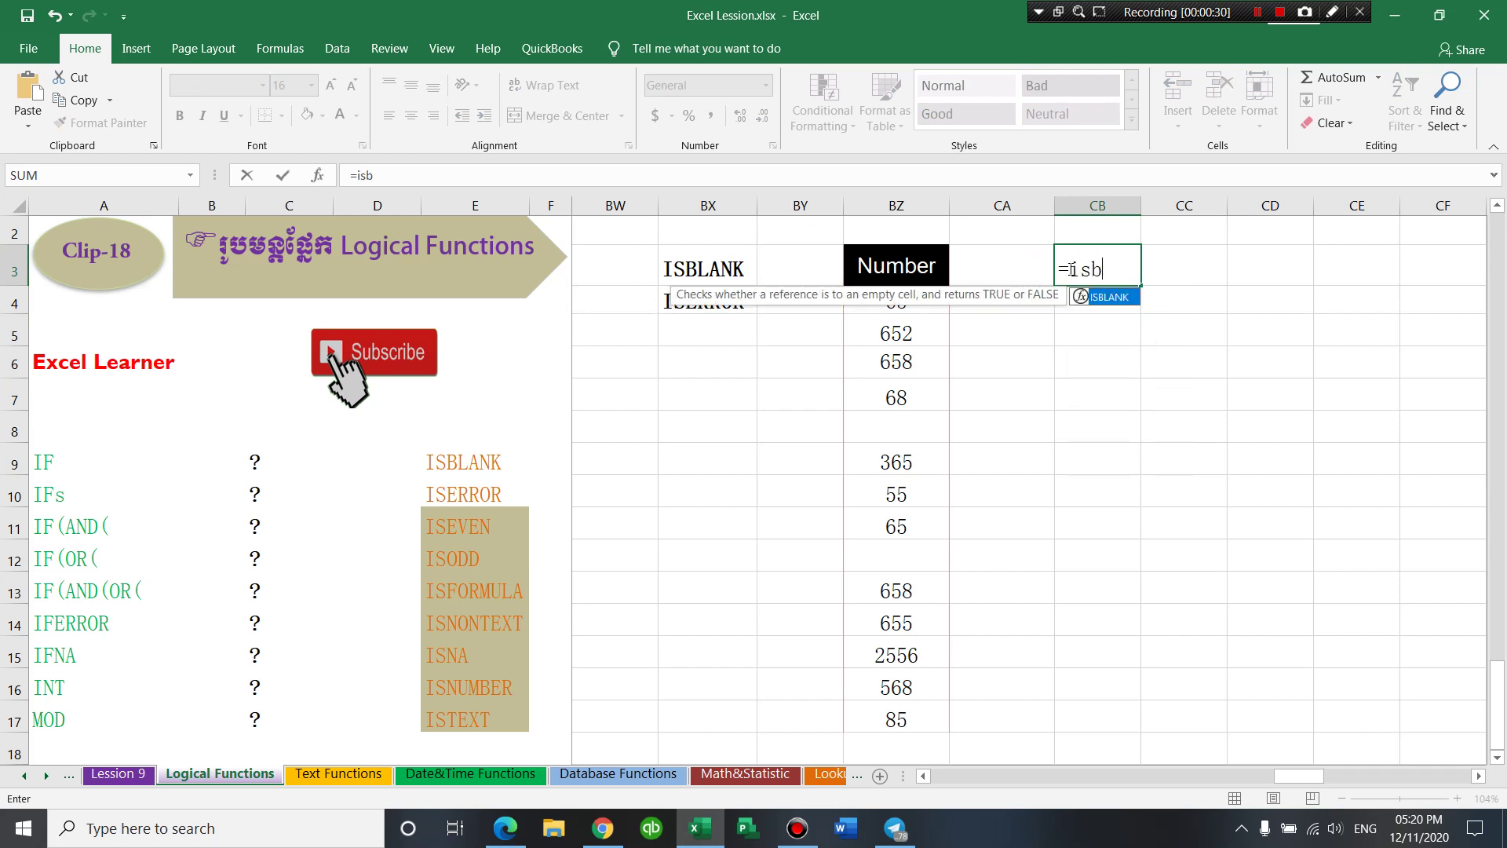
key(Tab)
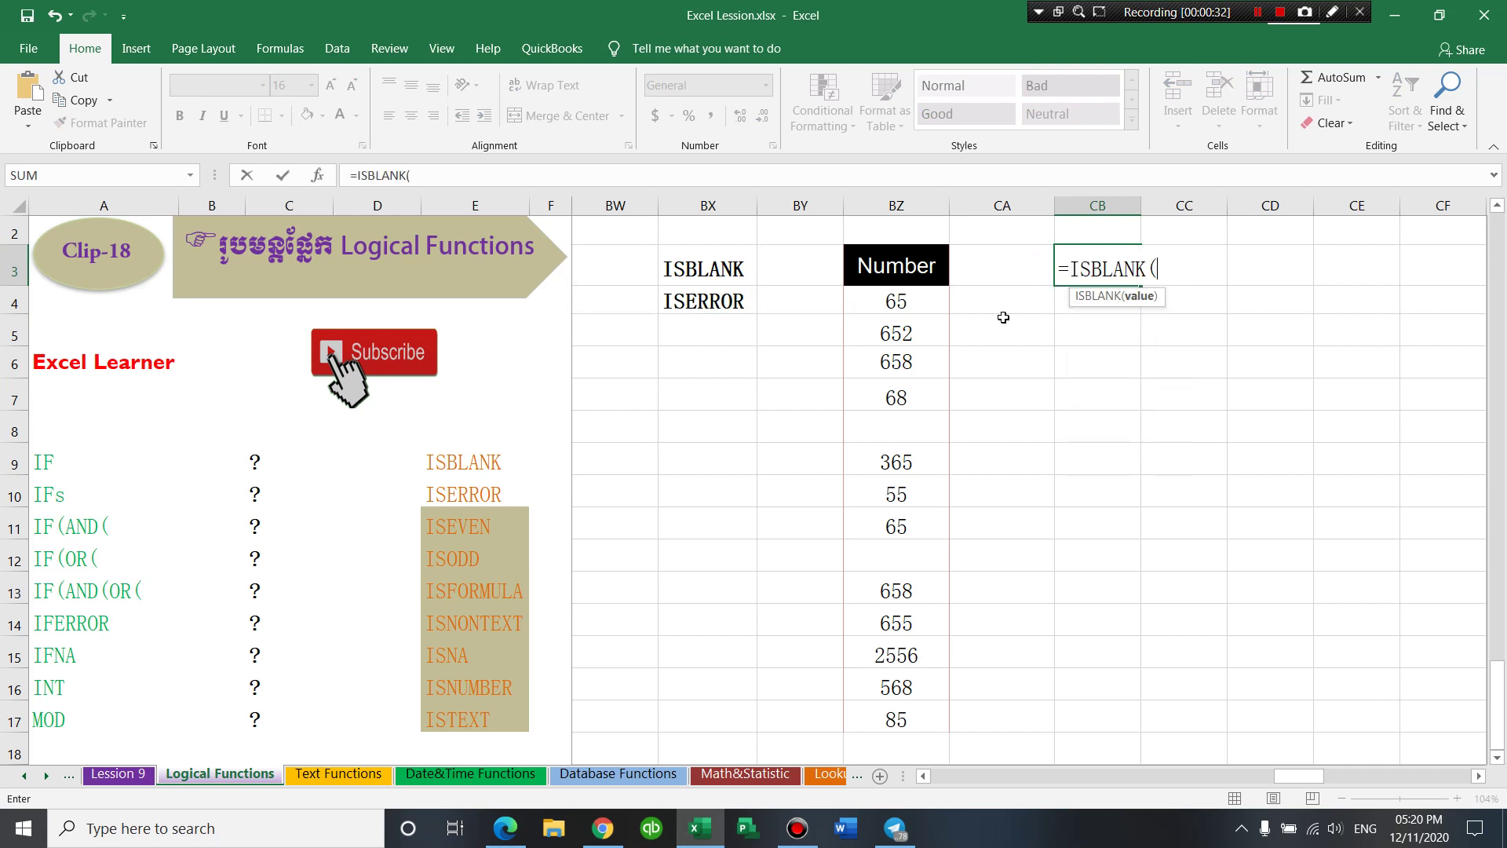
key(BackSpace)
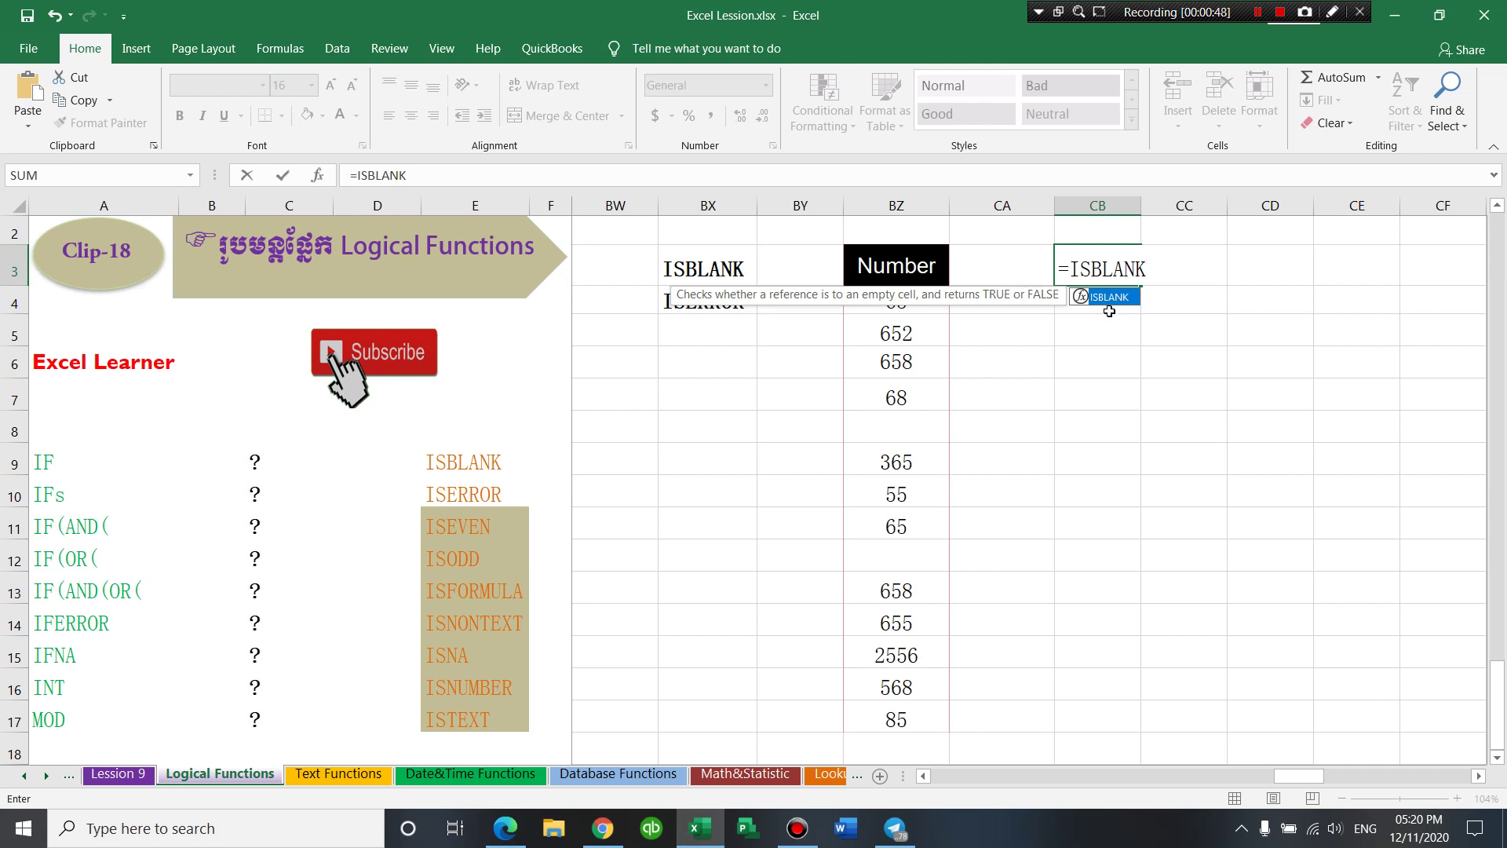
key(Escape)
key(Escape)
- Select the Number values BZ4:BZ17, abandon the CA4 entry, and type "" into CC4
click(1006, 306)
drag(903, 302, 902, 719)
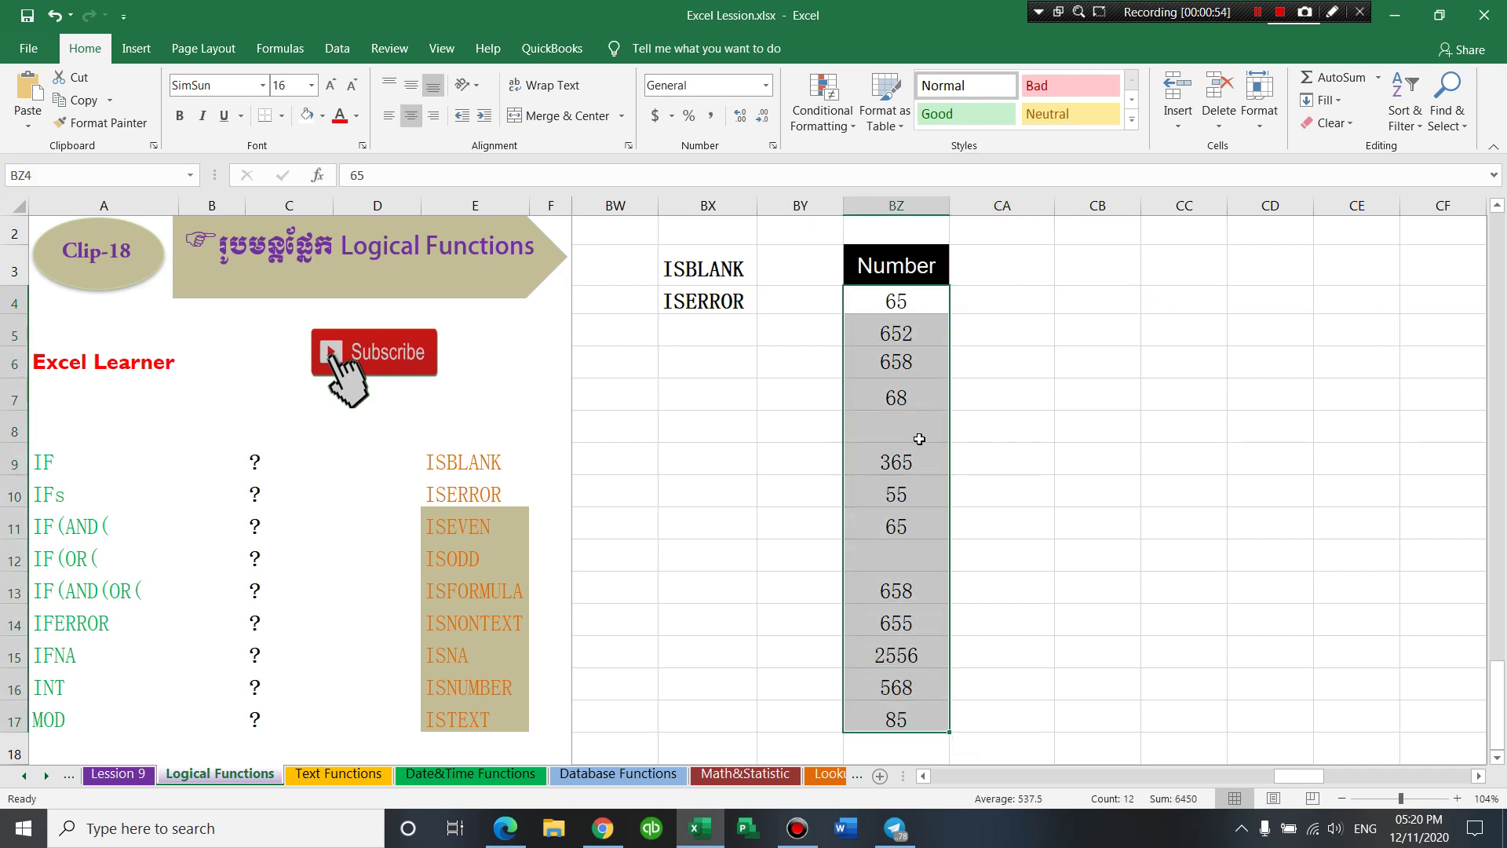
click(997, 303)
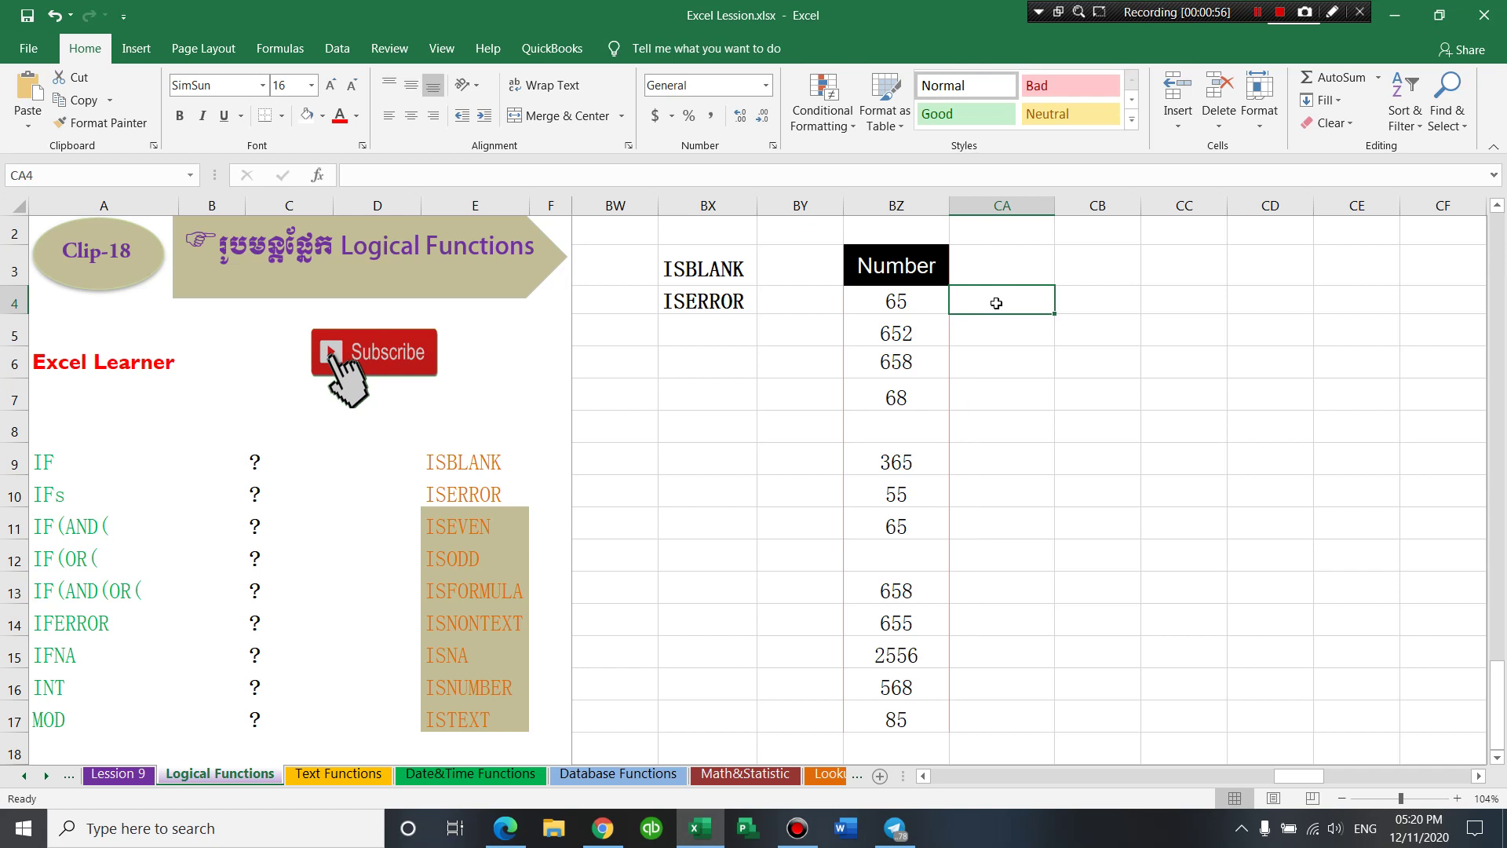
text(=)
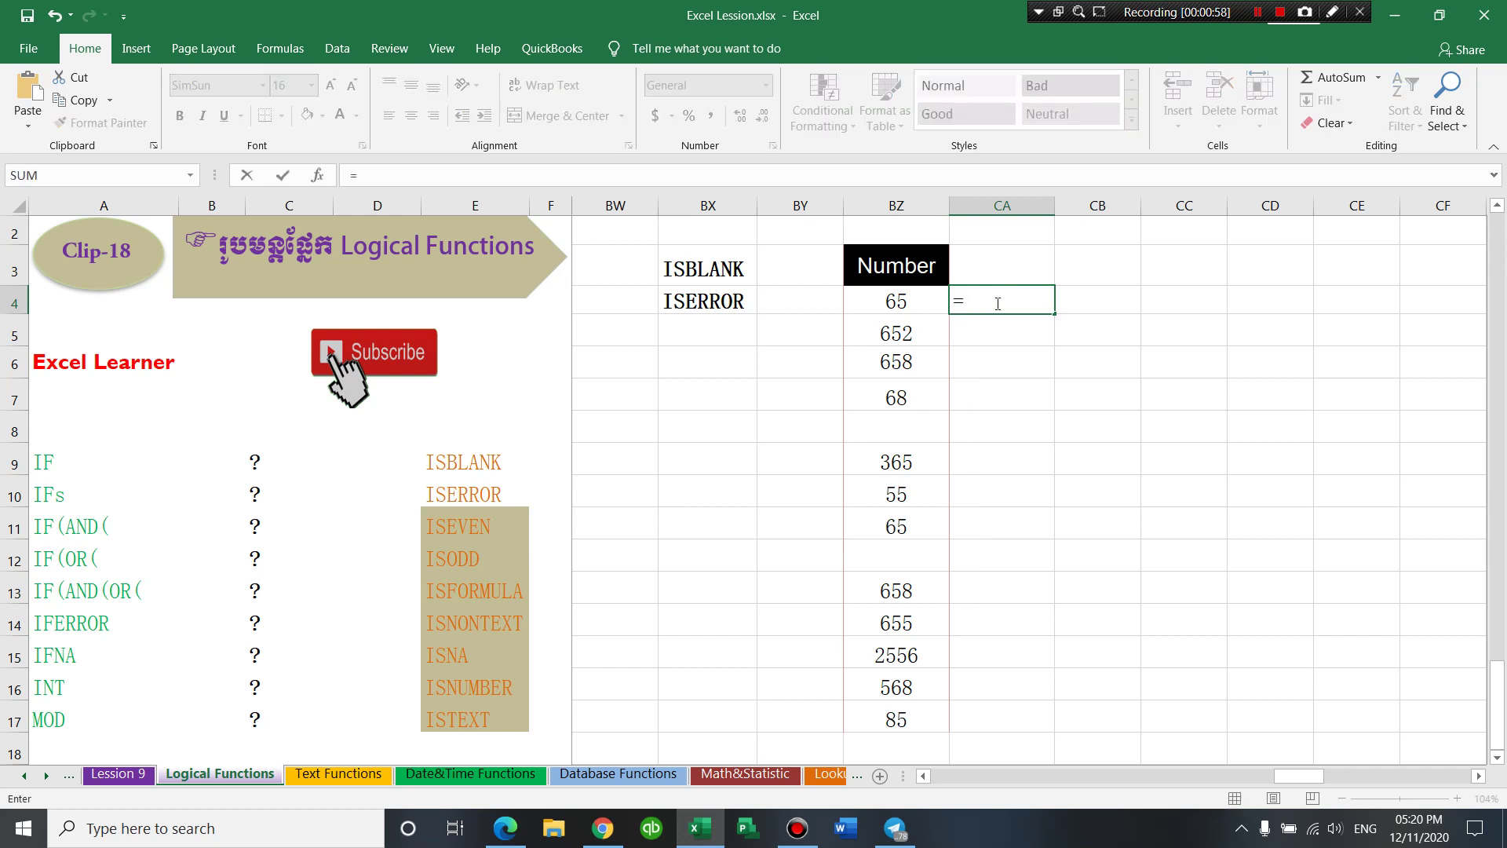
key(Escape)
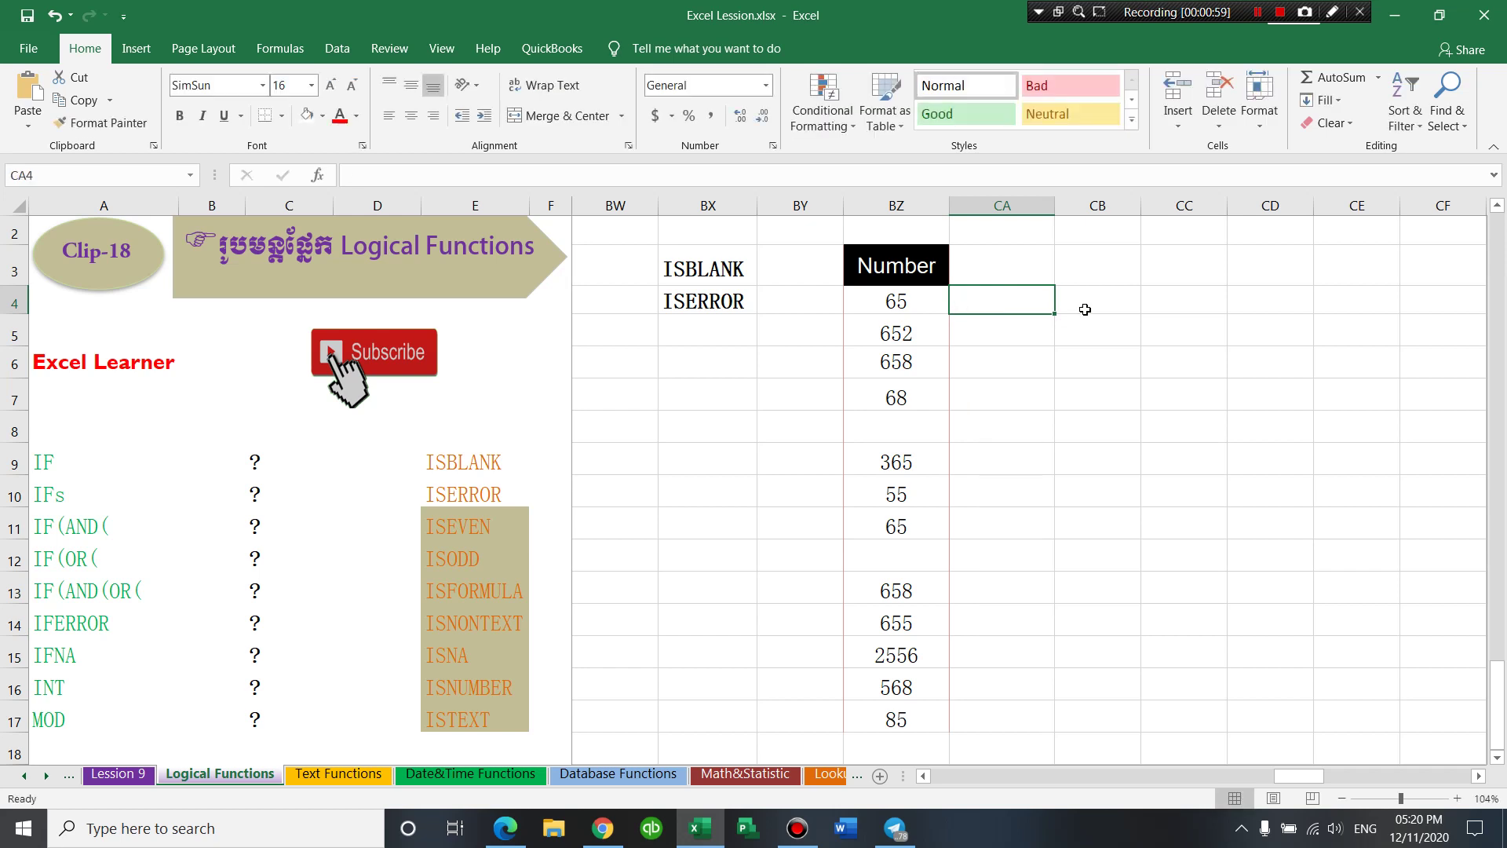
click(1153, 303)
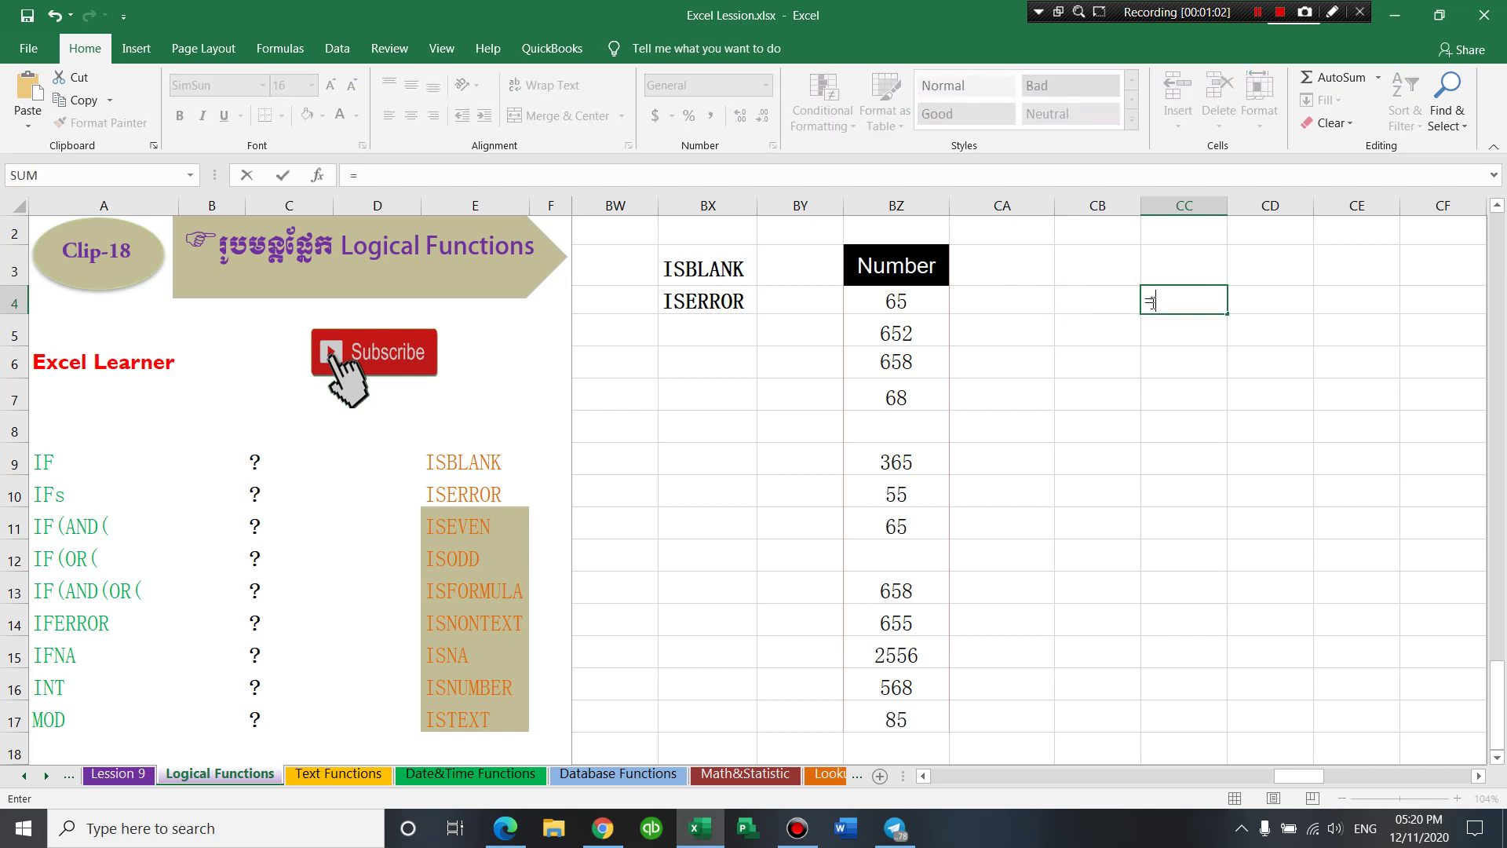
text("")
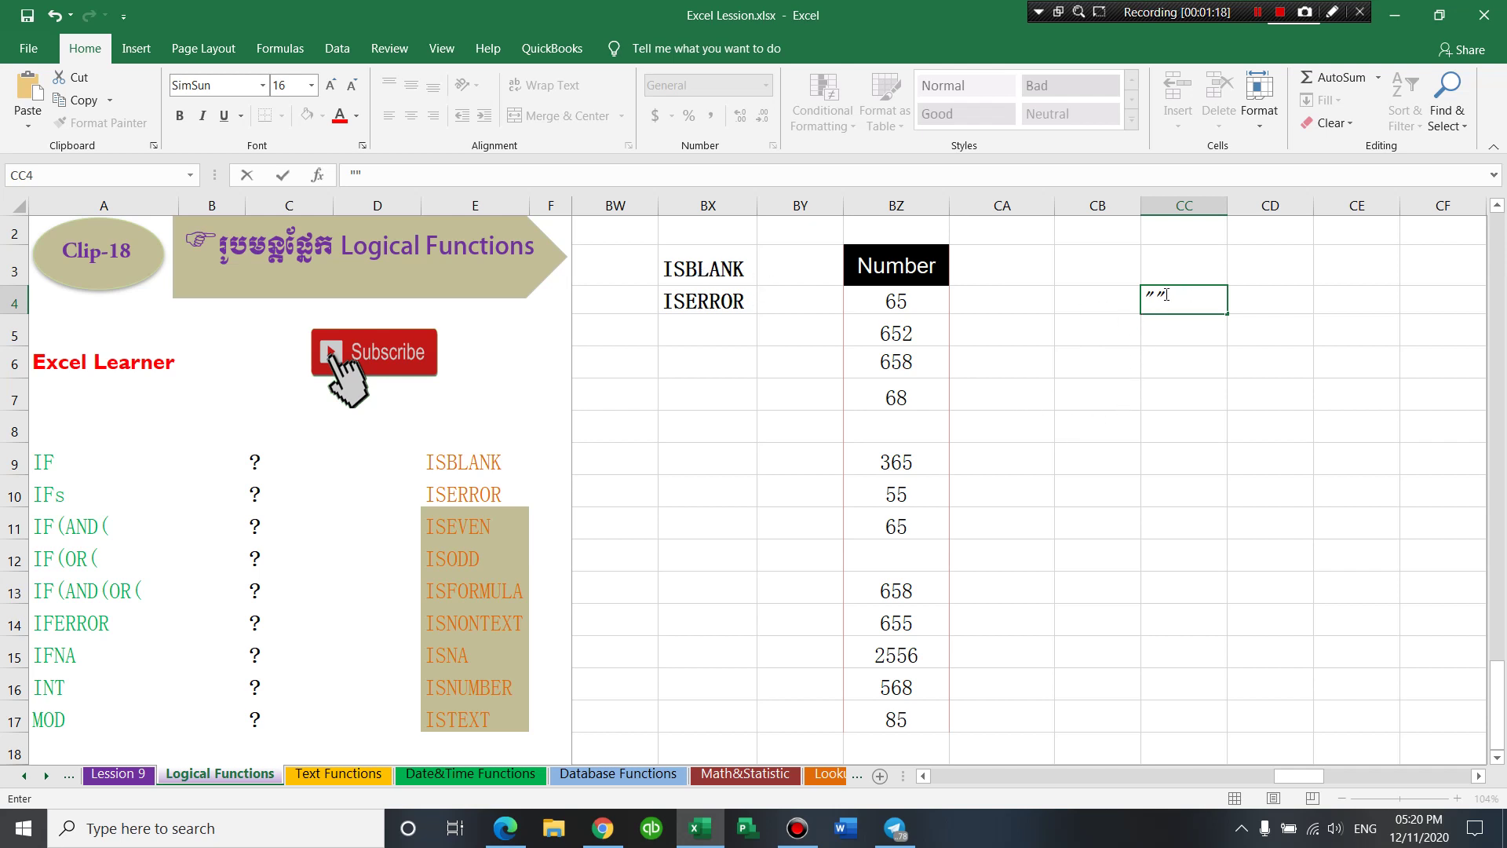
- Enter =ISBLANK(BZ4) in CA4, which returns FALSE for the value 65
click(1022, 306)
text(=i)
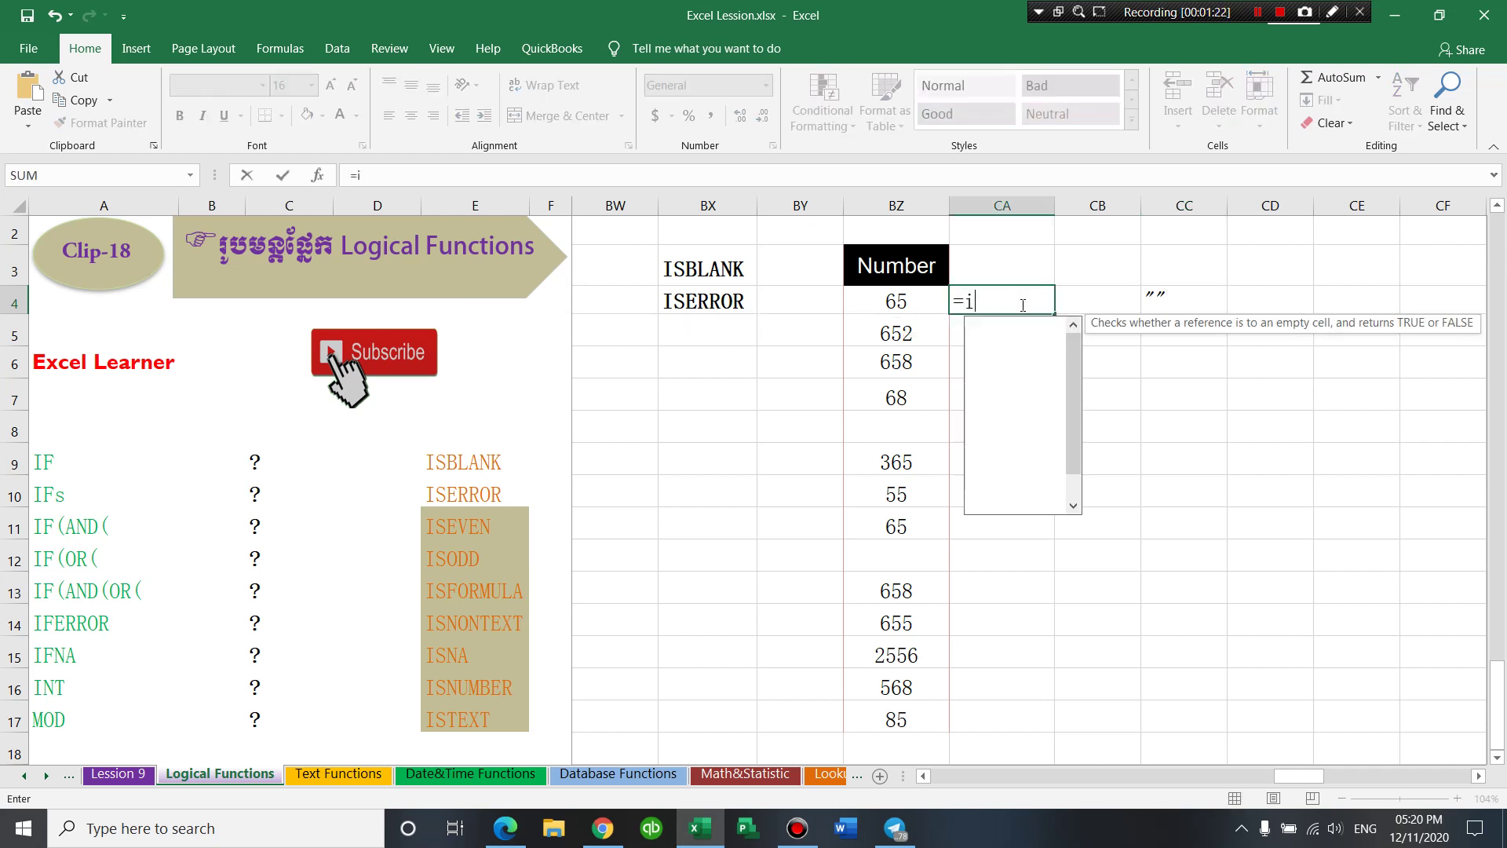
text(s)
key(Tab)
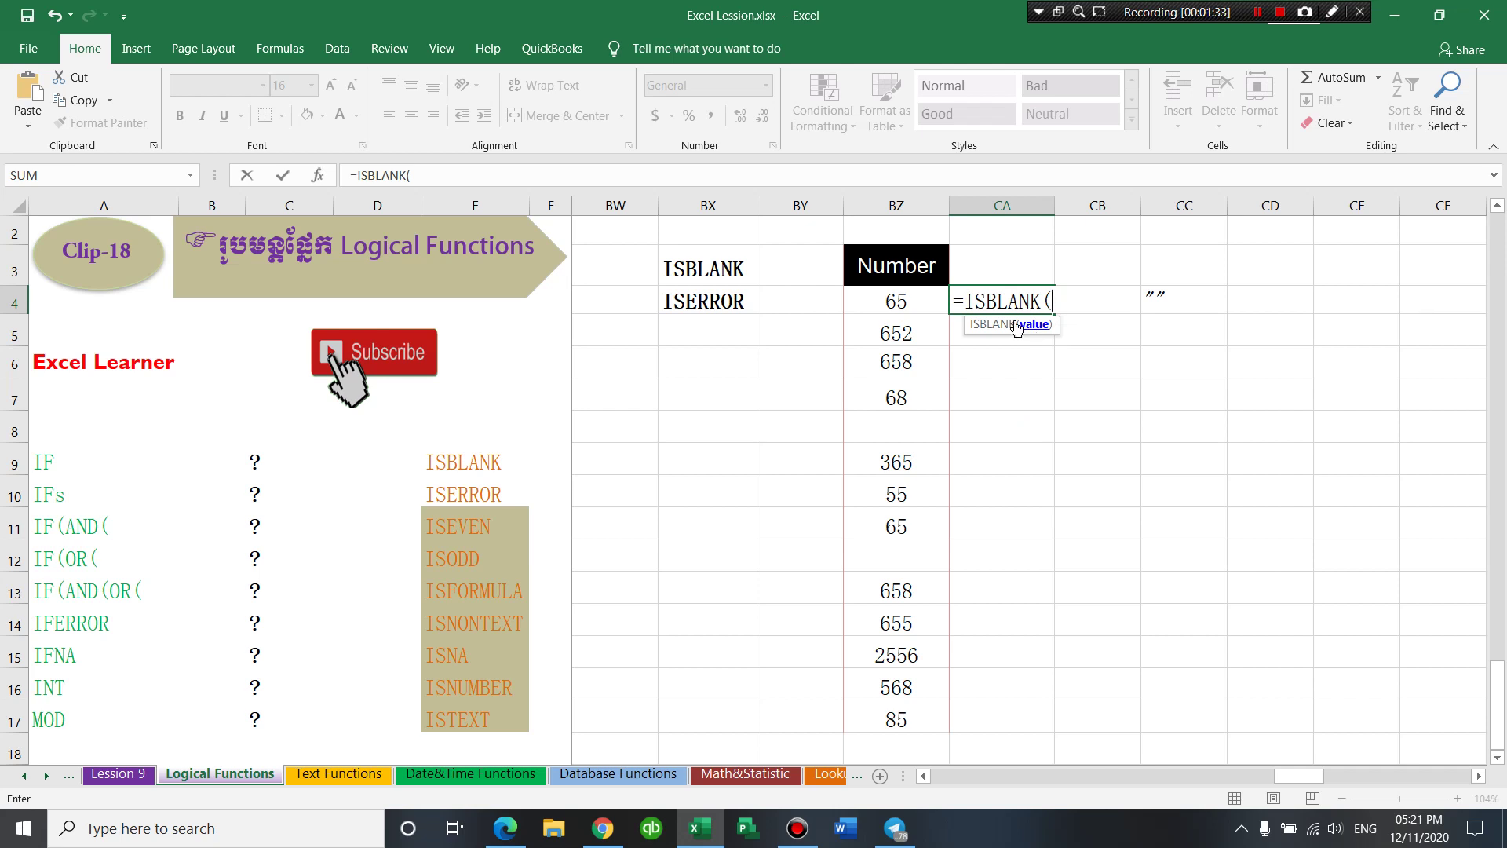
click(883, 304)
text())
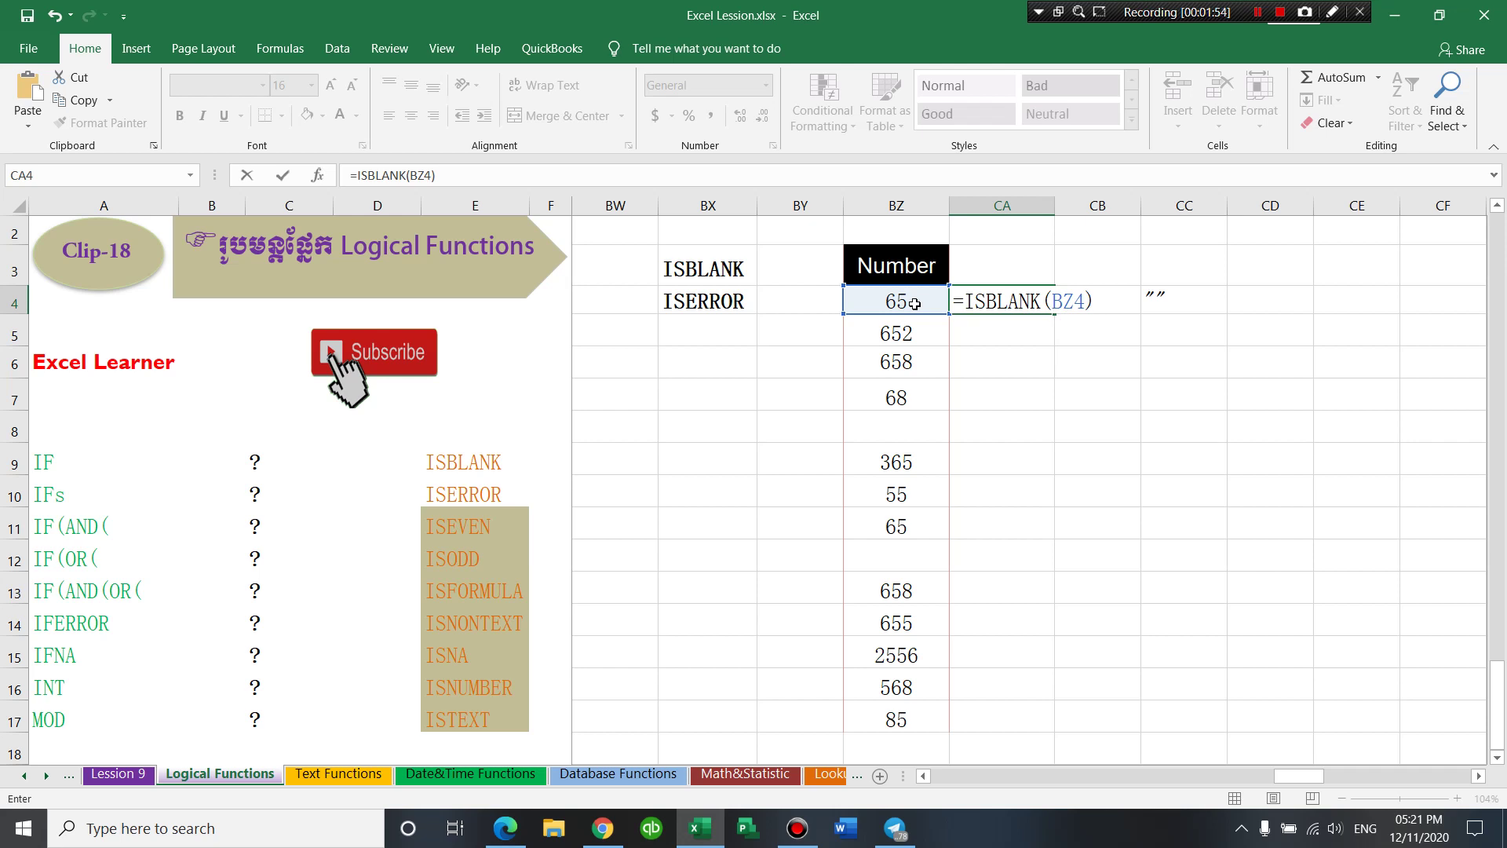
key(Return)
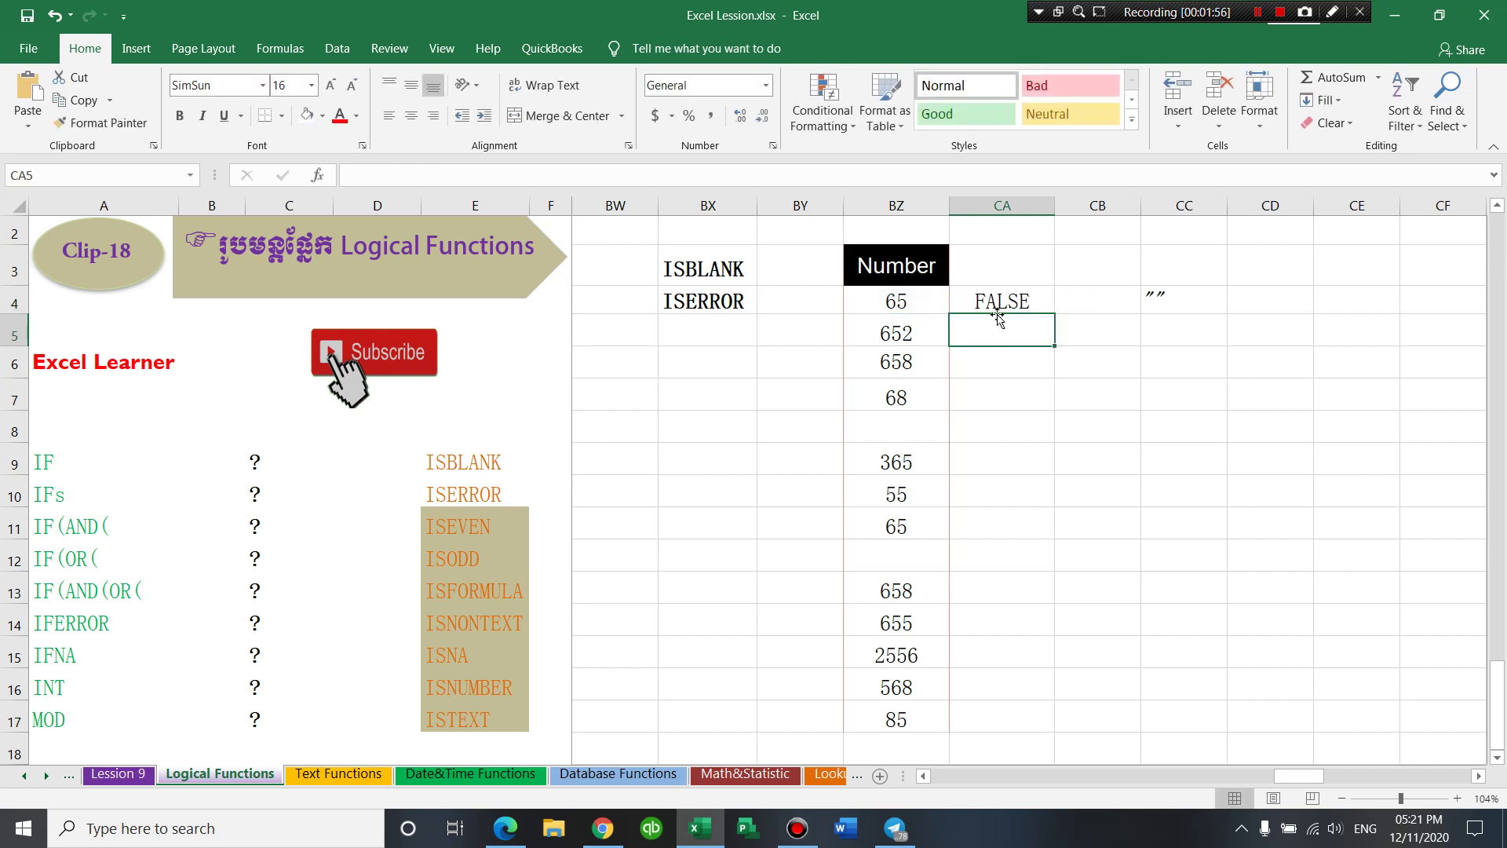
- Fill the ISBLANK formula from CA4 down to CA17 and check the TRUE results in rows 8 and 12
click(1020, 305)
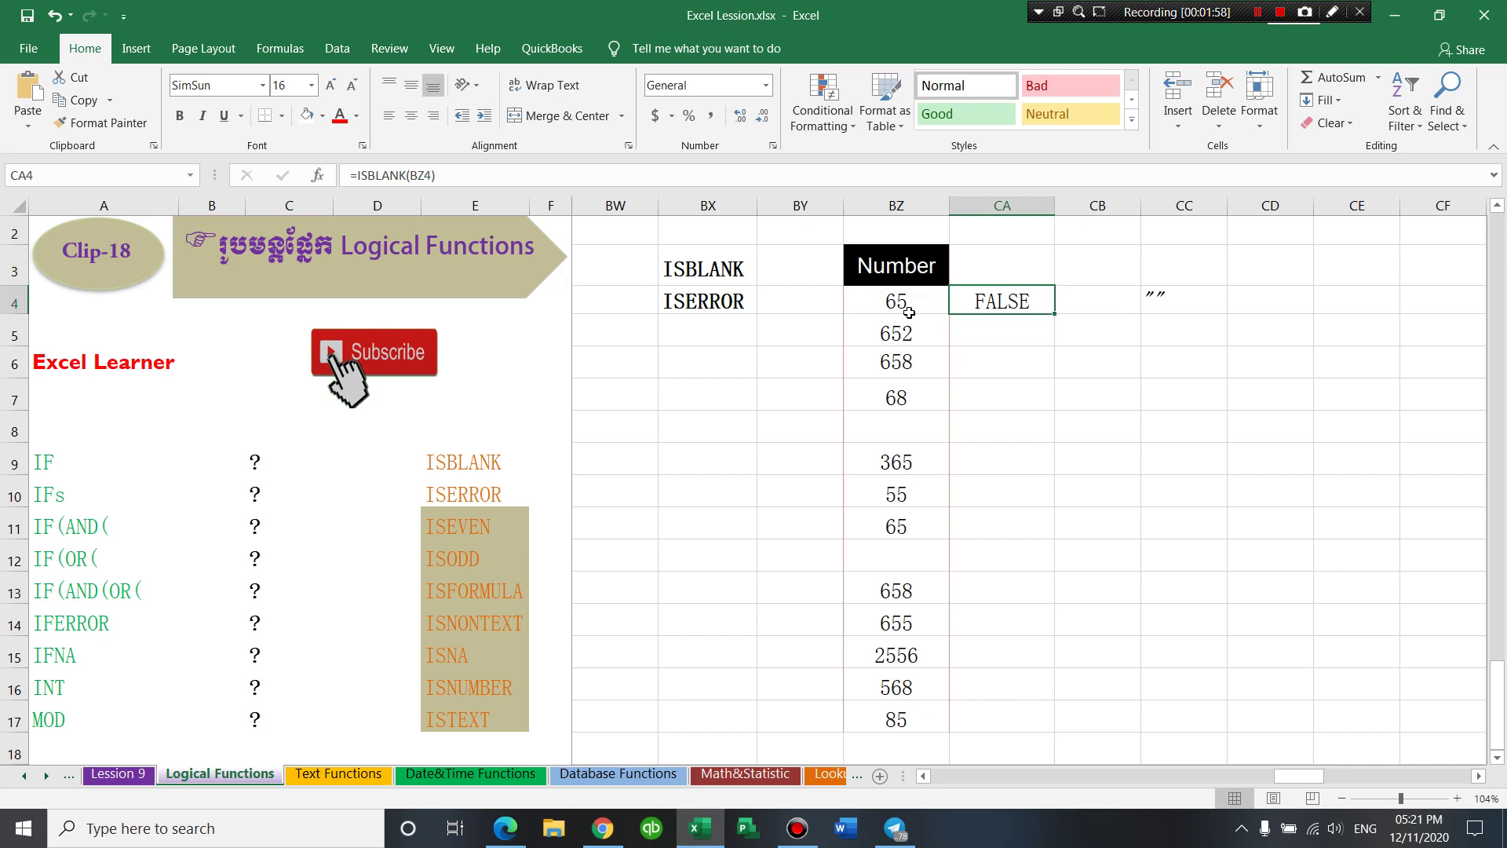
drag(1052, 314, 1025, 729)
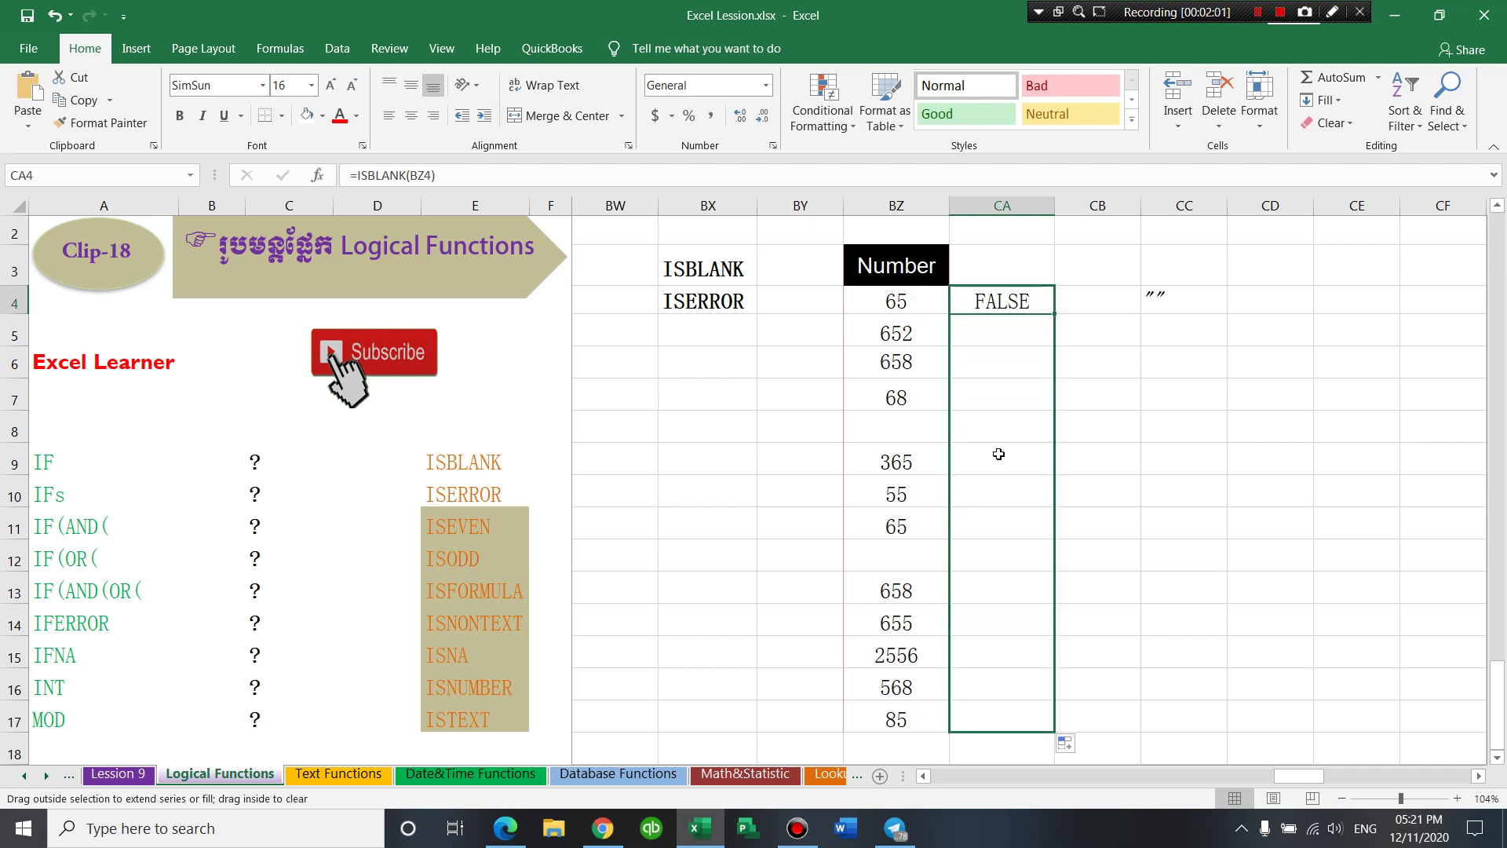
click(993, 425)
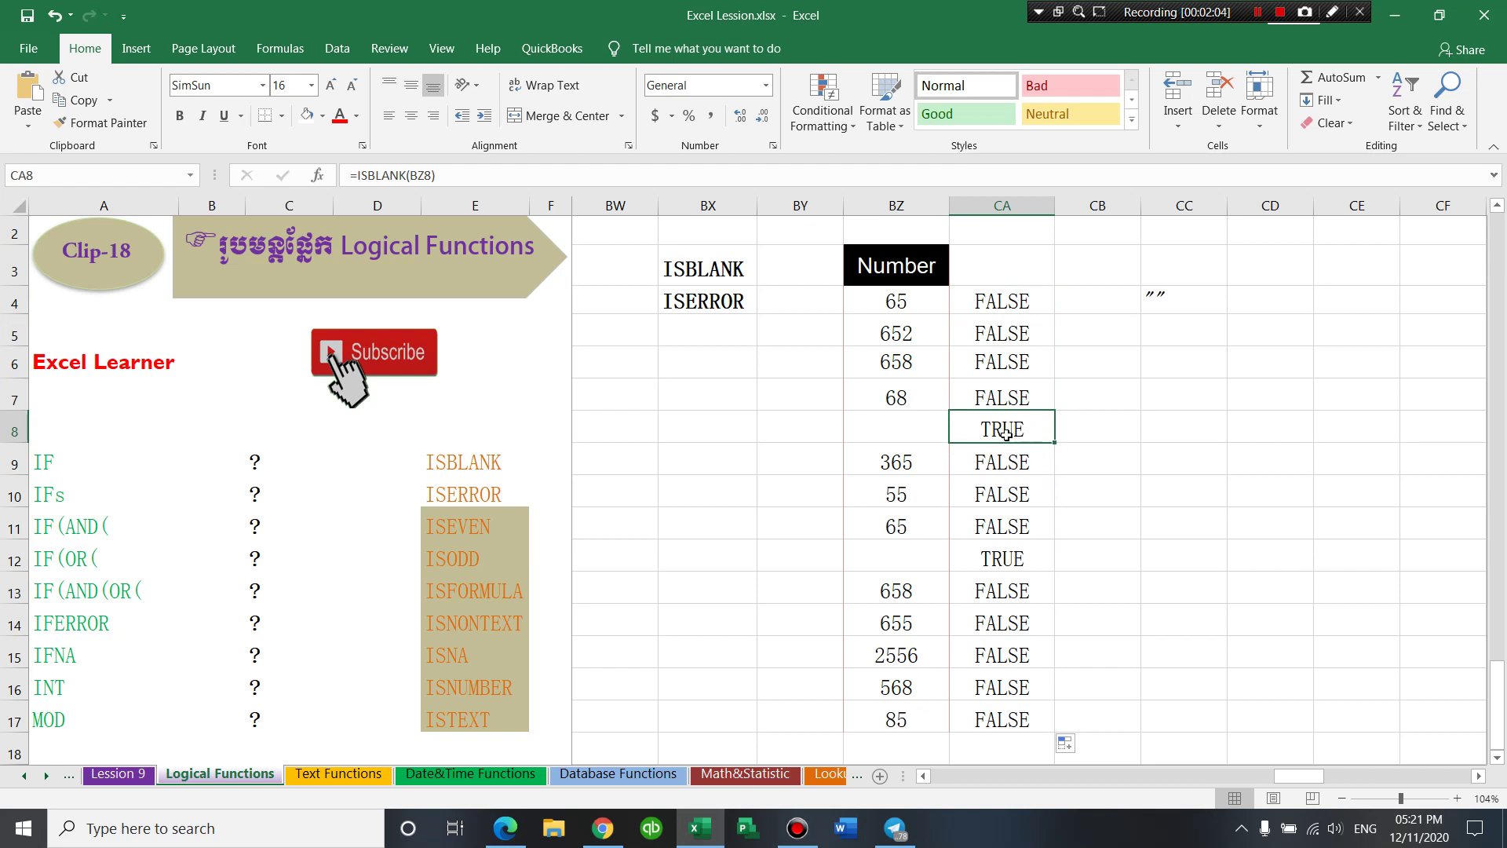
click(997, 554)
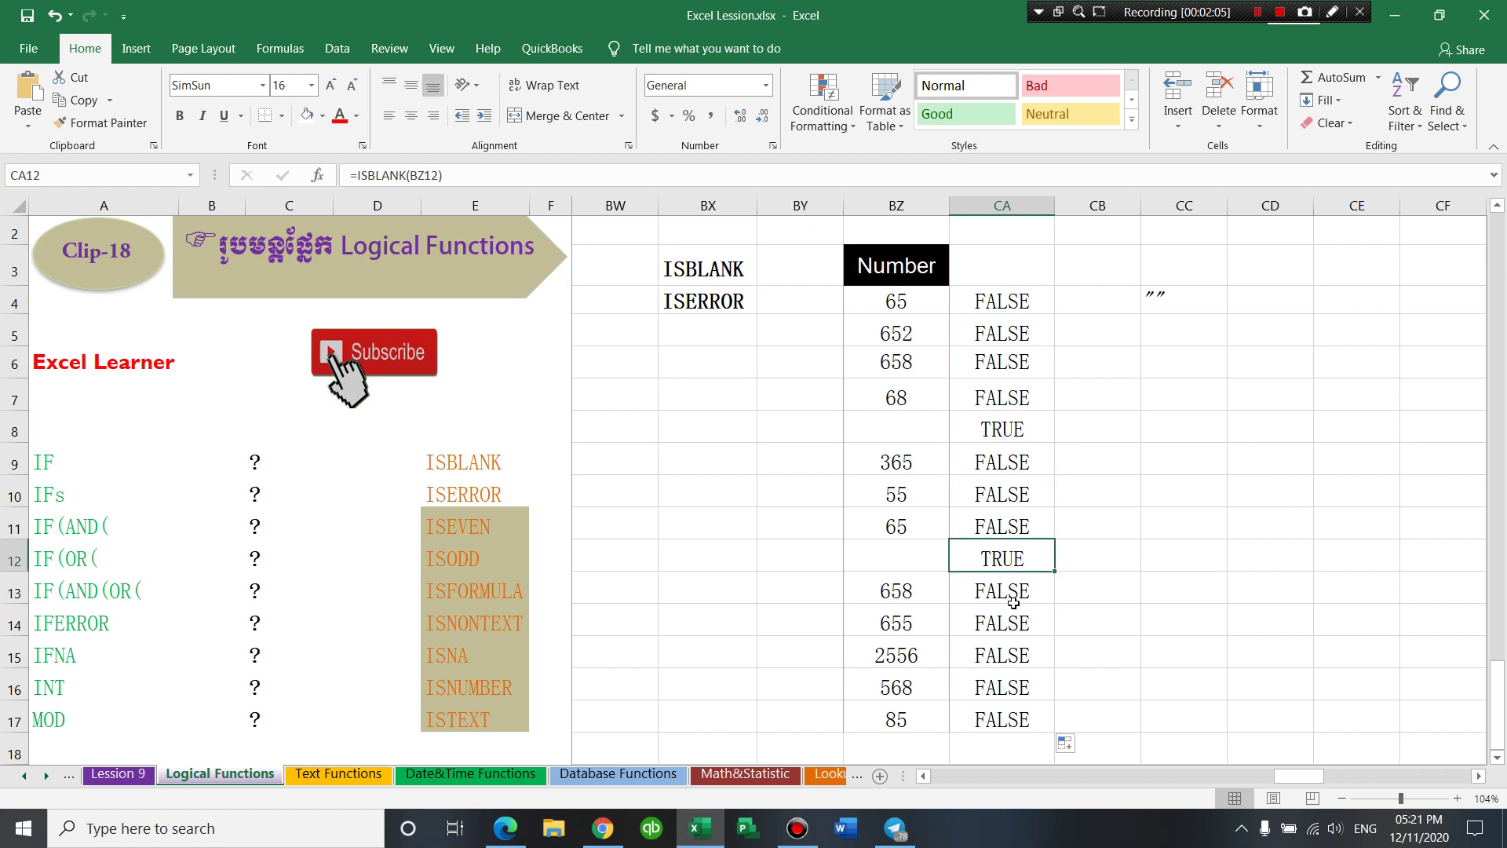
click(985, 711)
- Delete the number in BZ15 so CA15 shows TRUE, then review the CA formulas
click(912, 656)
key(Delete)
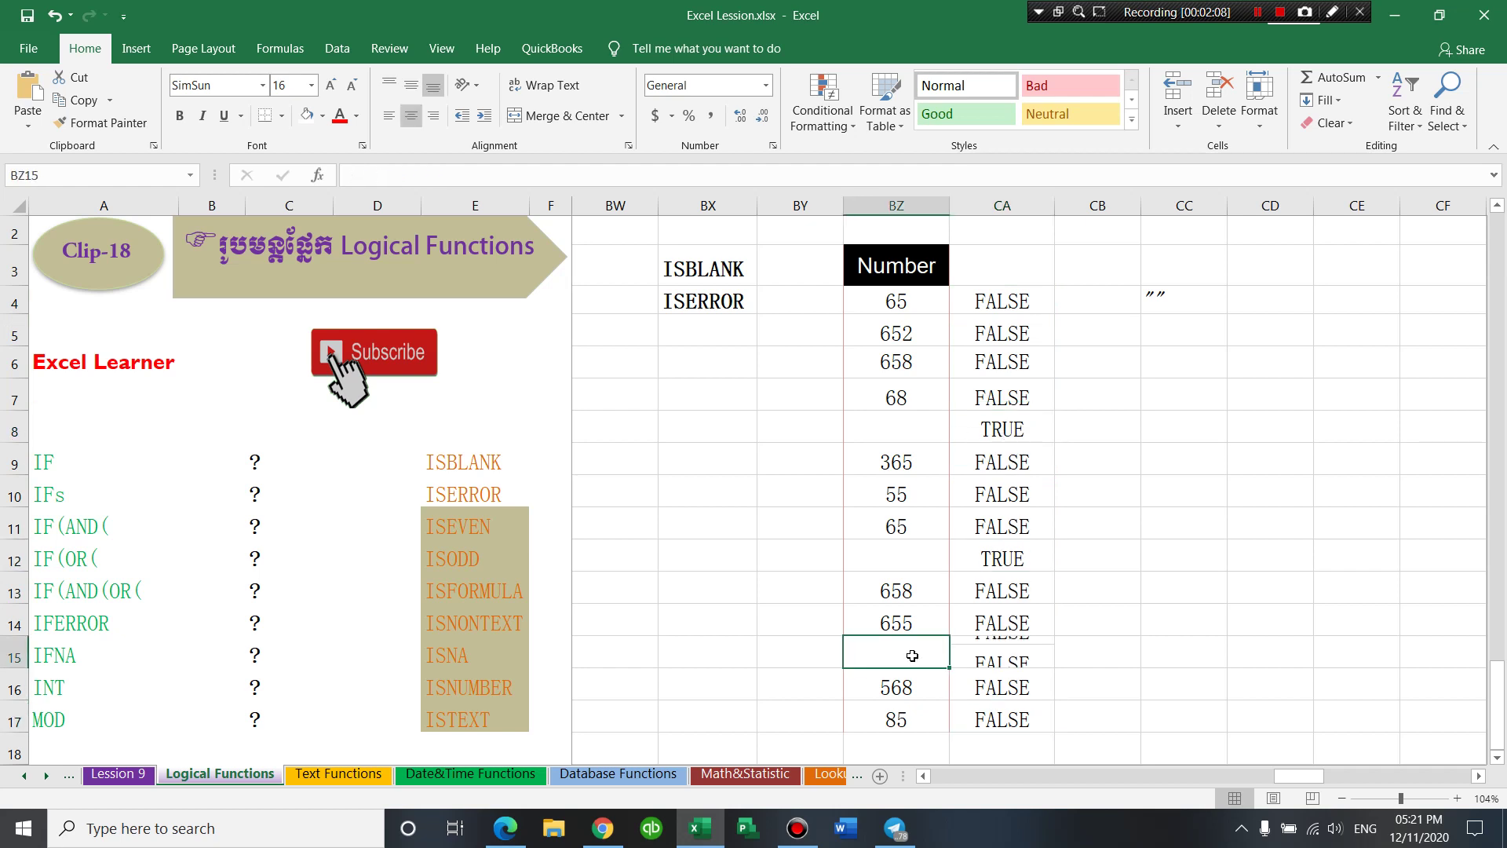
click(1011, 664)
click(995, 496)
click(1035, 339)
click(1015, 402)
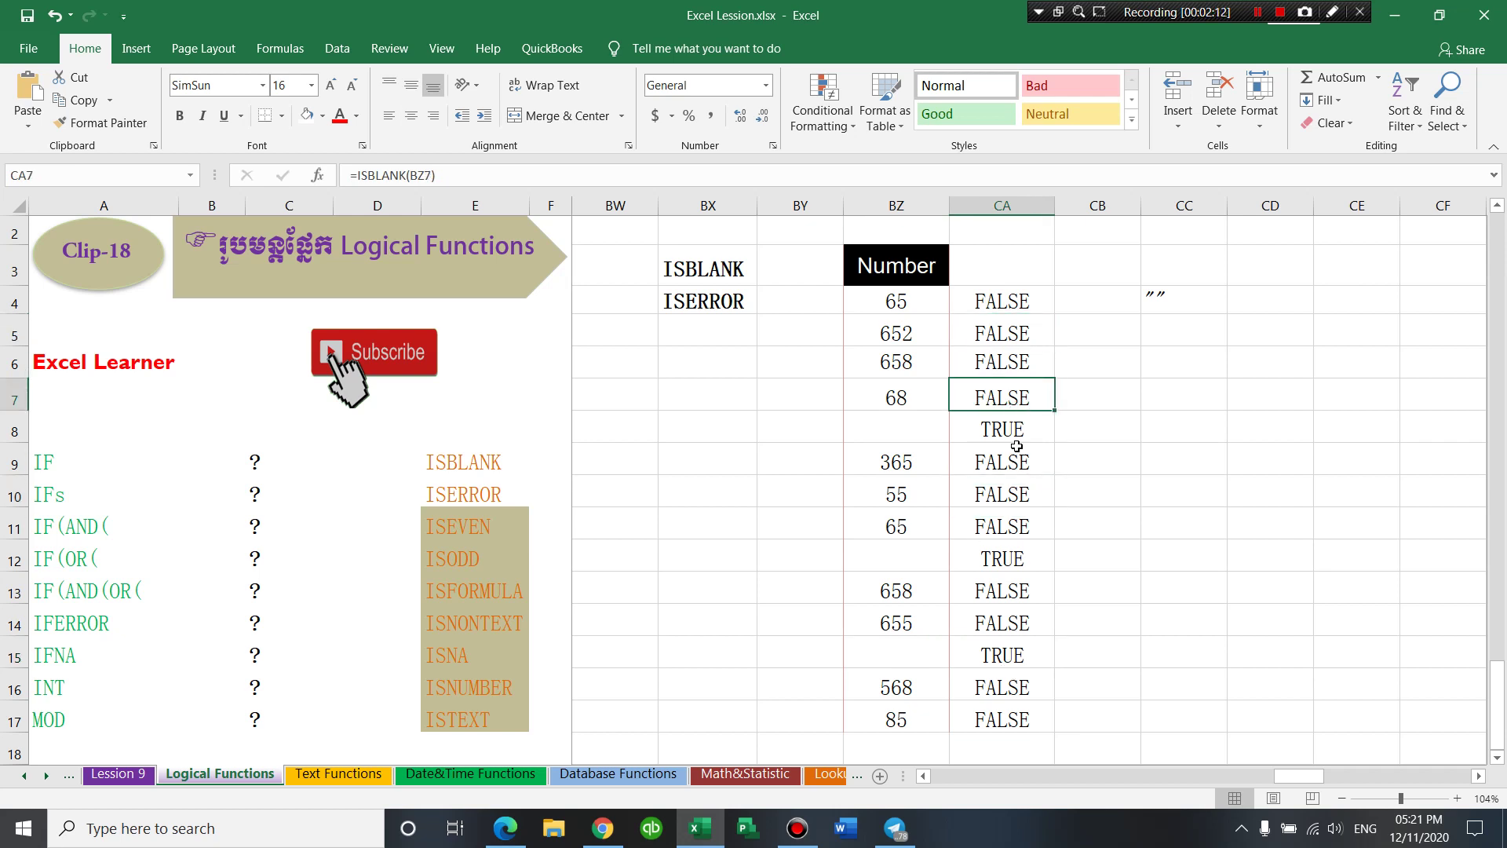
double_click(990, 304)
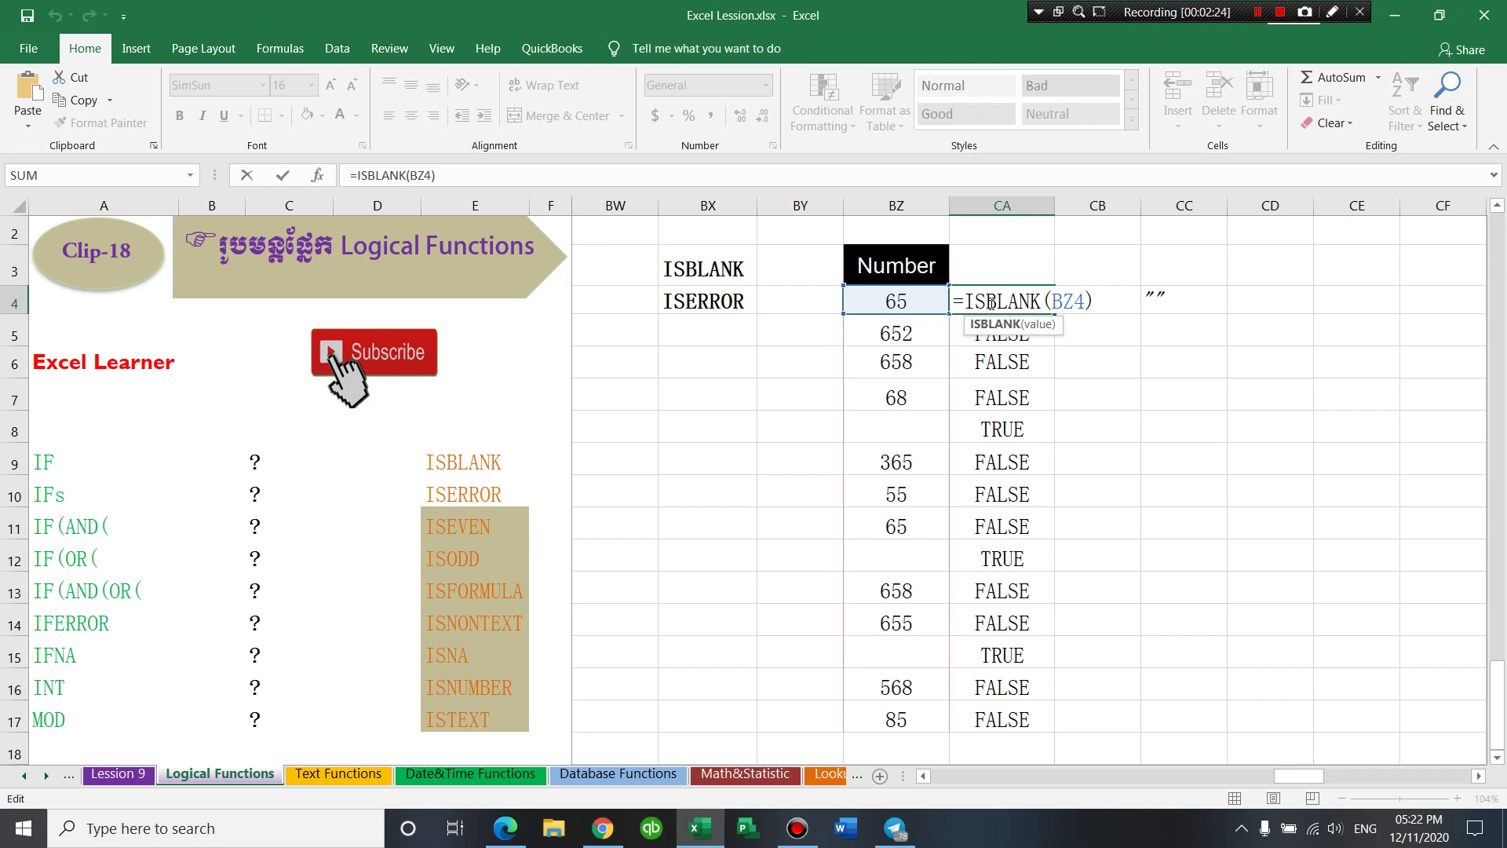
- Widen column CB and enter =IF(BZ4="",TRUE,FALSE) in CB4
key(Return)
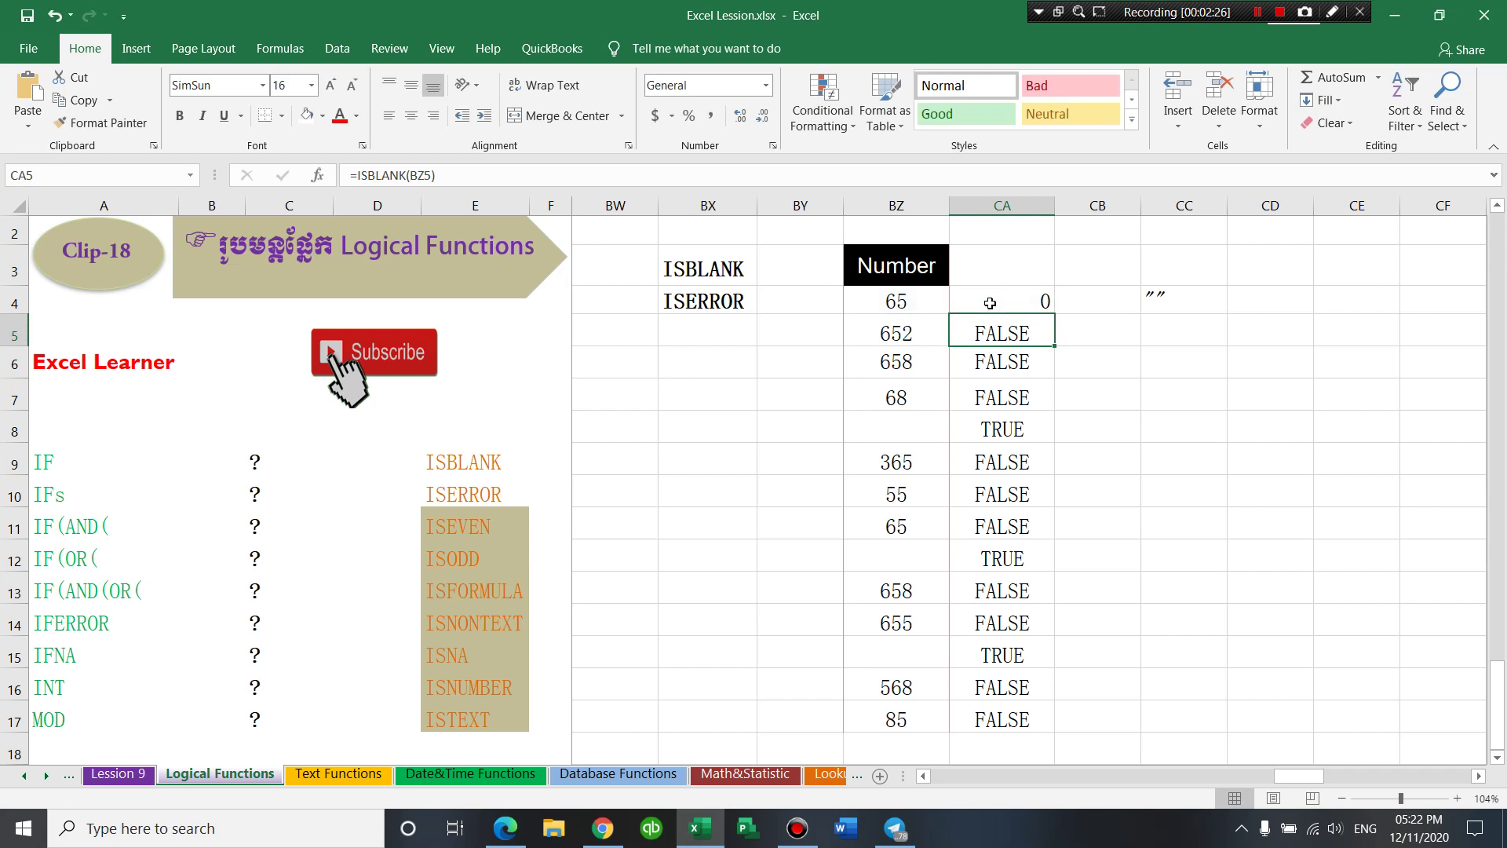
click(1101, 298)
drag(1147, 213, 1193, 213)
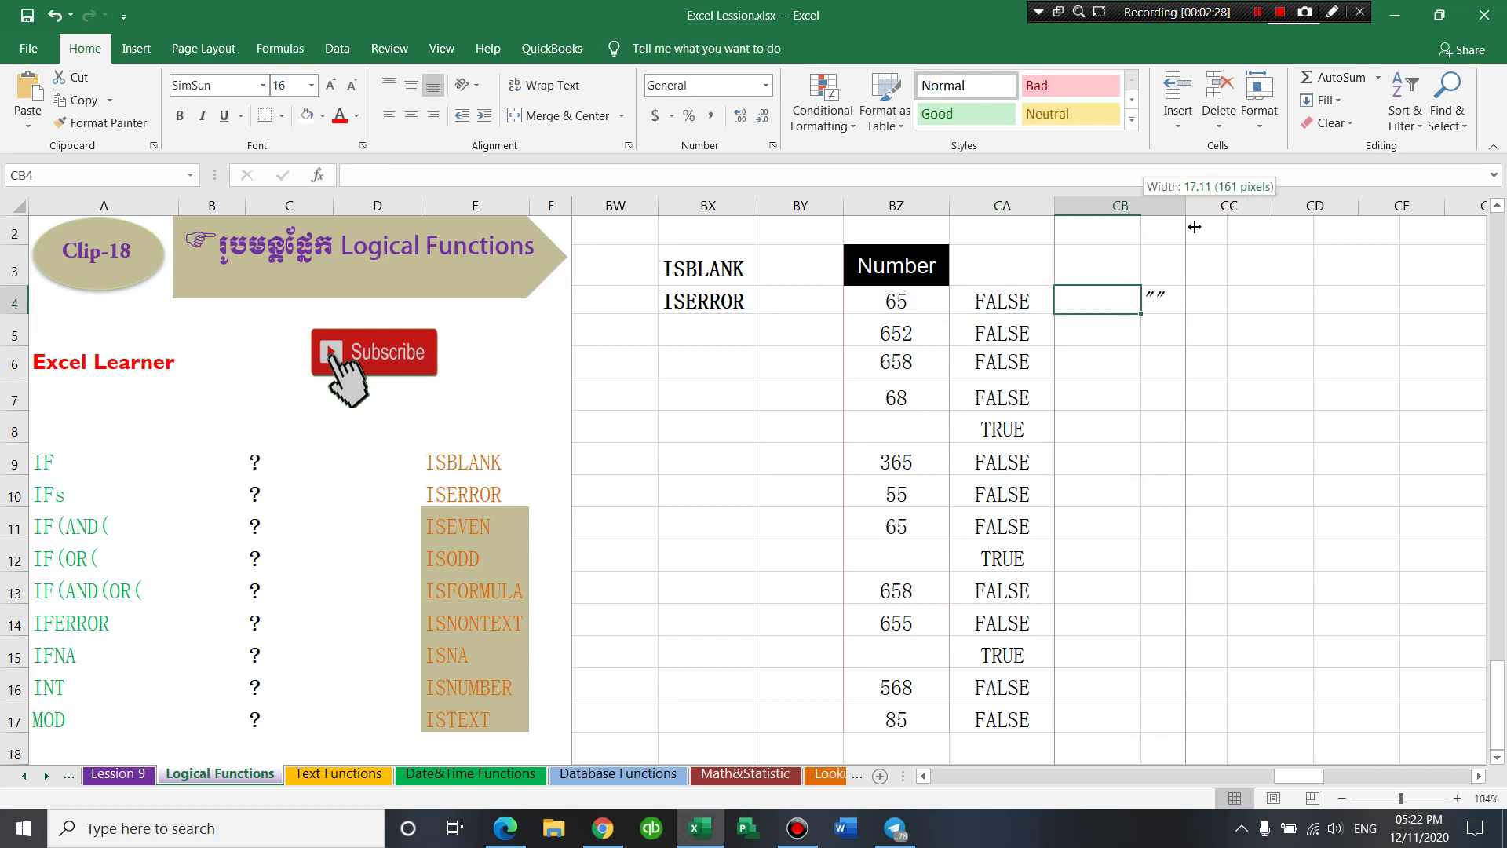
text(=IF()
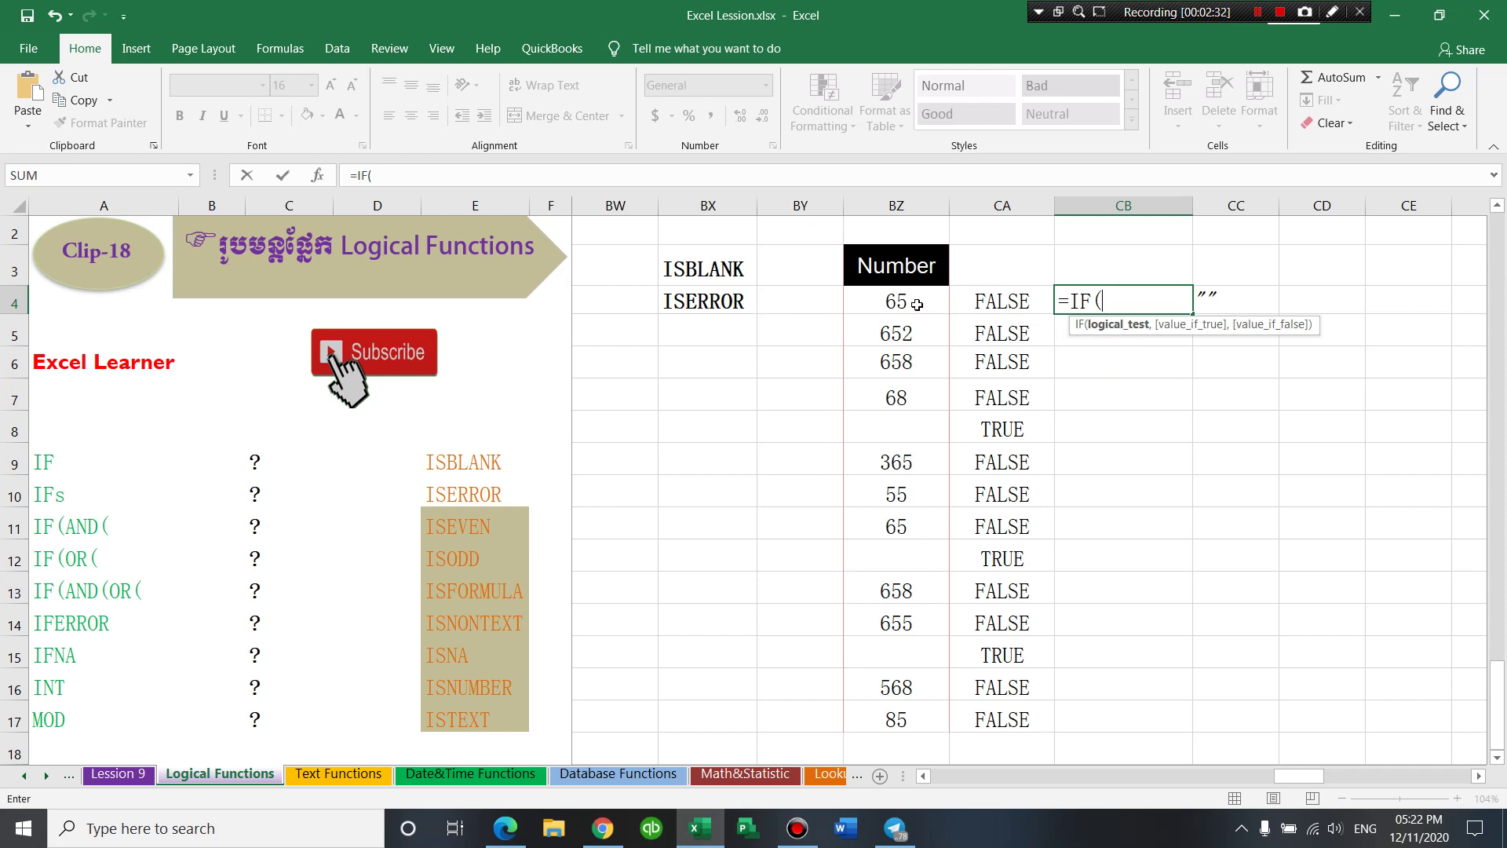
click(917, 304)
text(="")
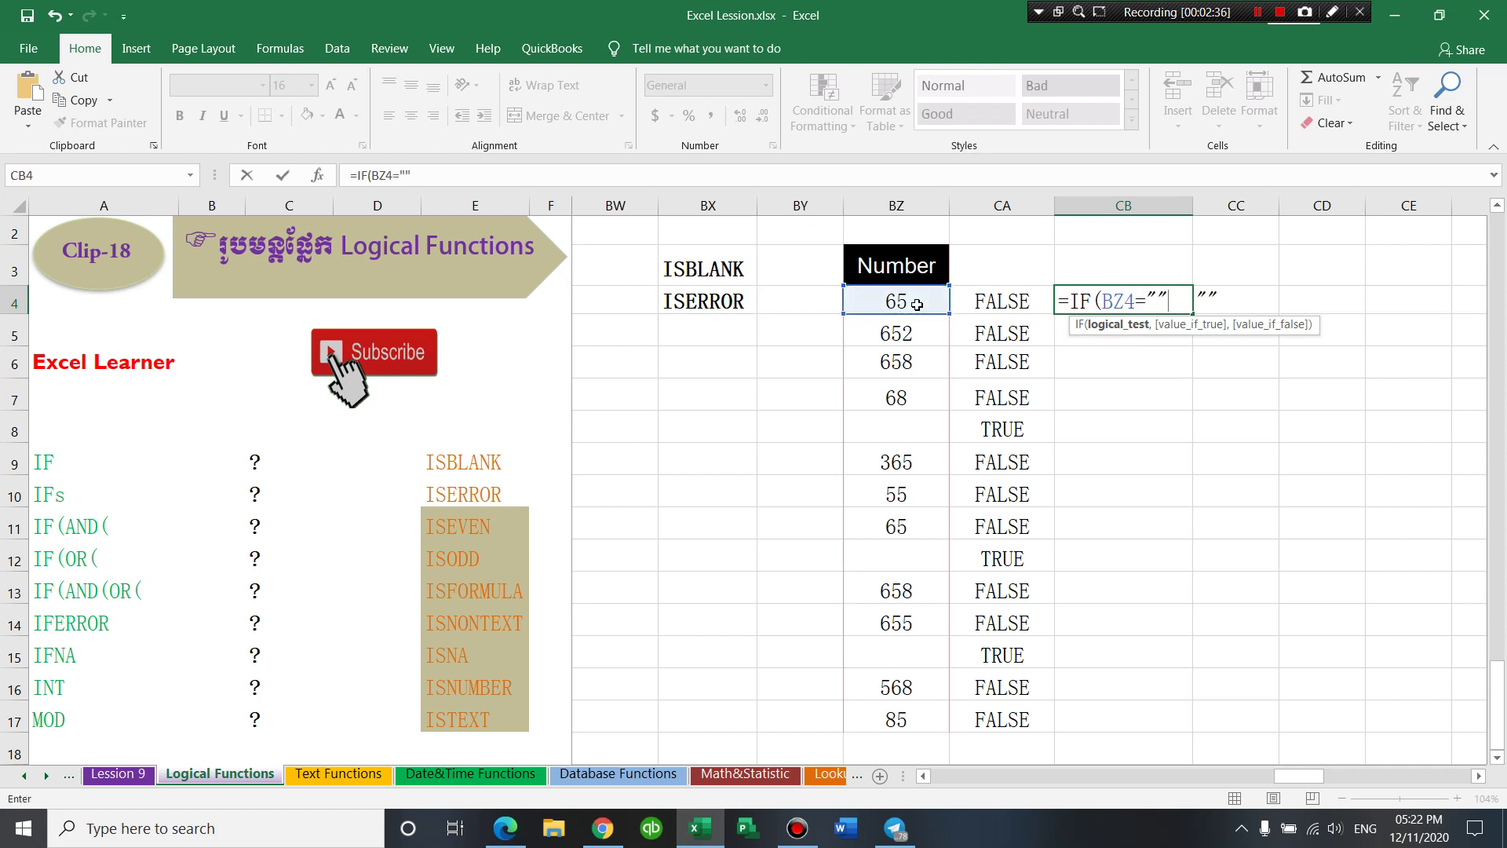
text(,)
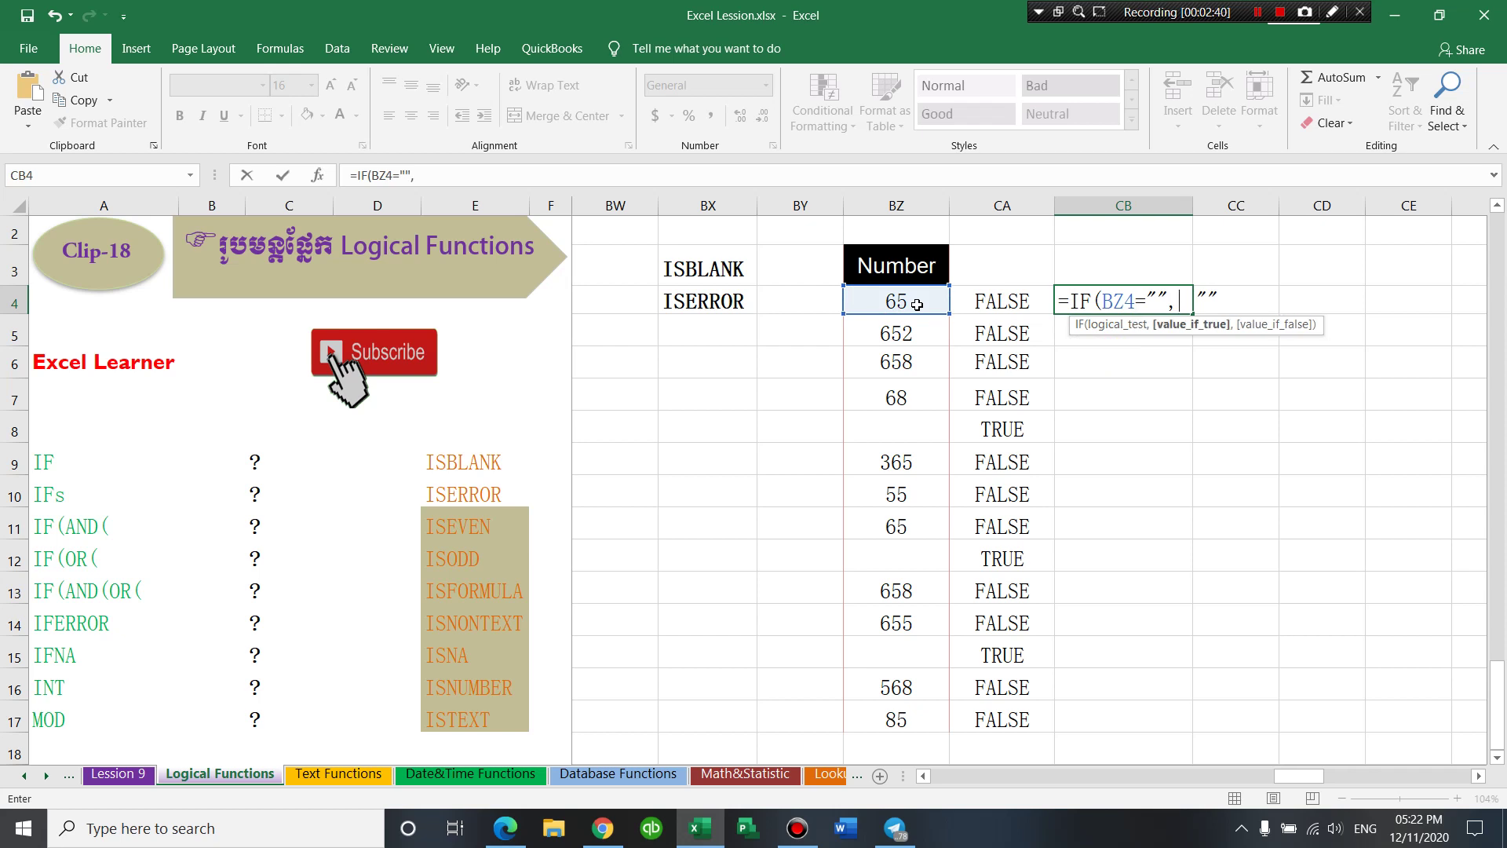
text(true)
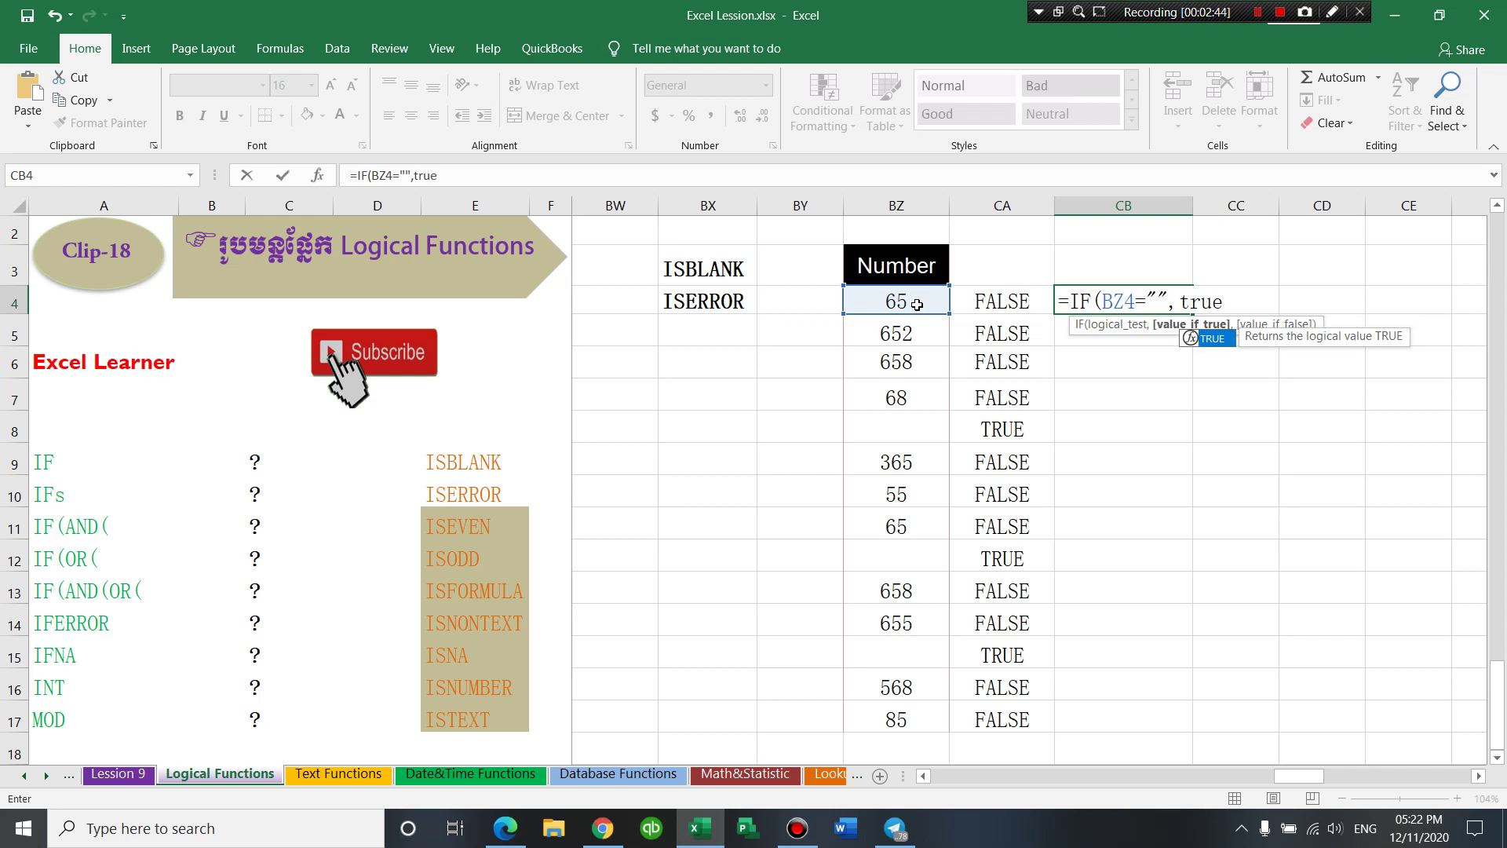
key(Tab)
text(,)
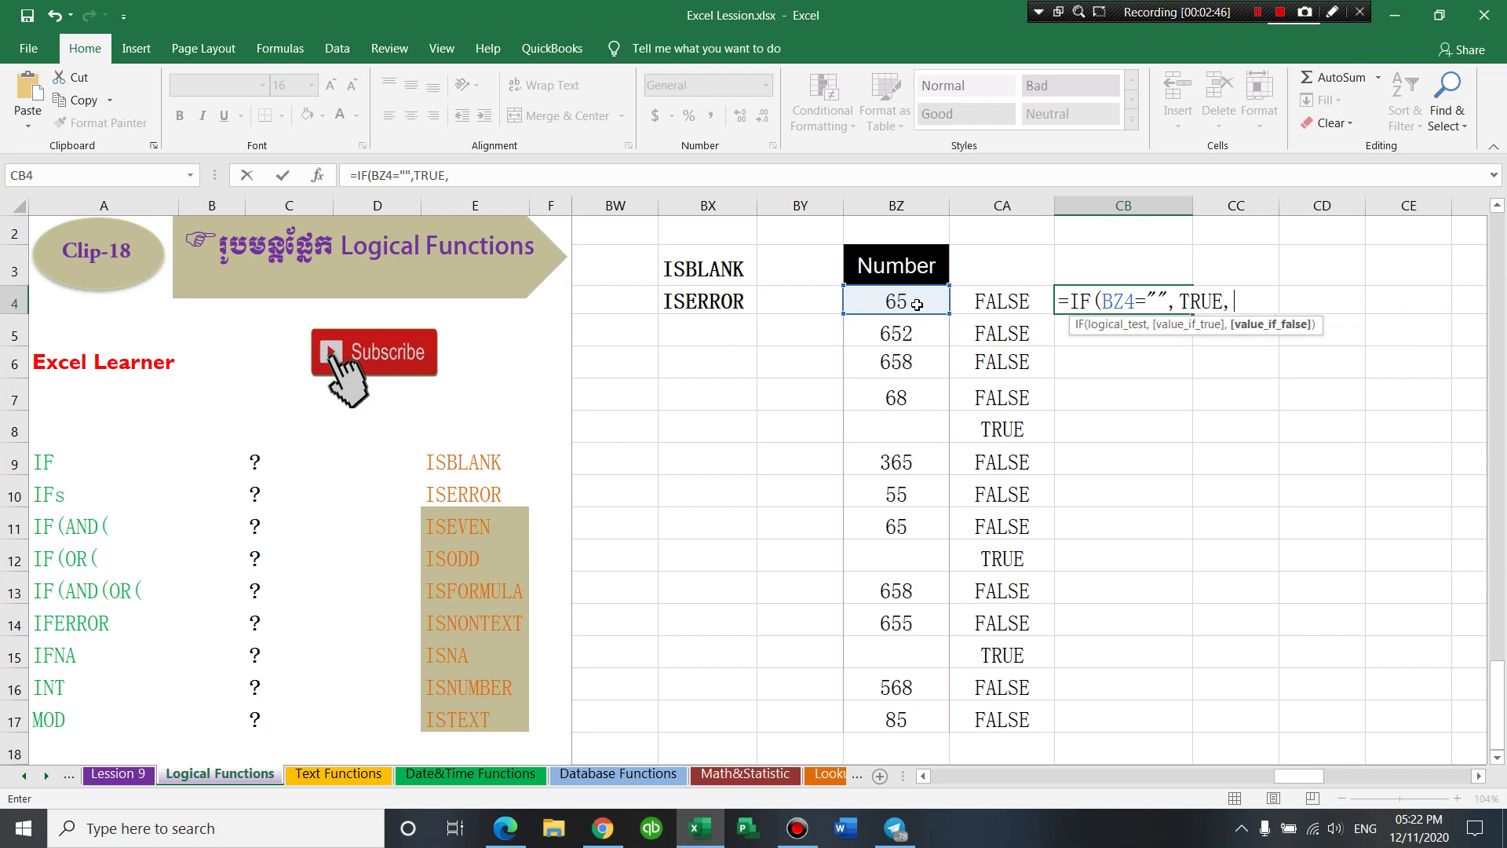
text(fa)
key(Down)
key(Down)
key(Tab)
text())
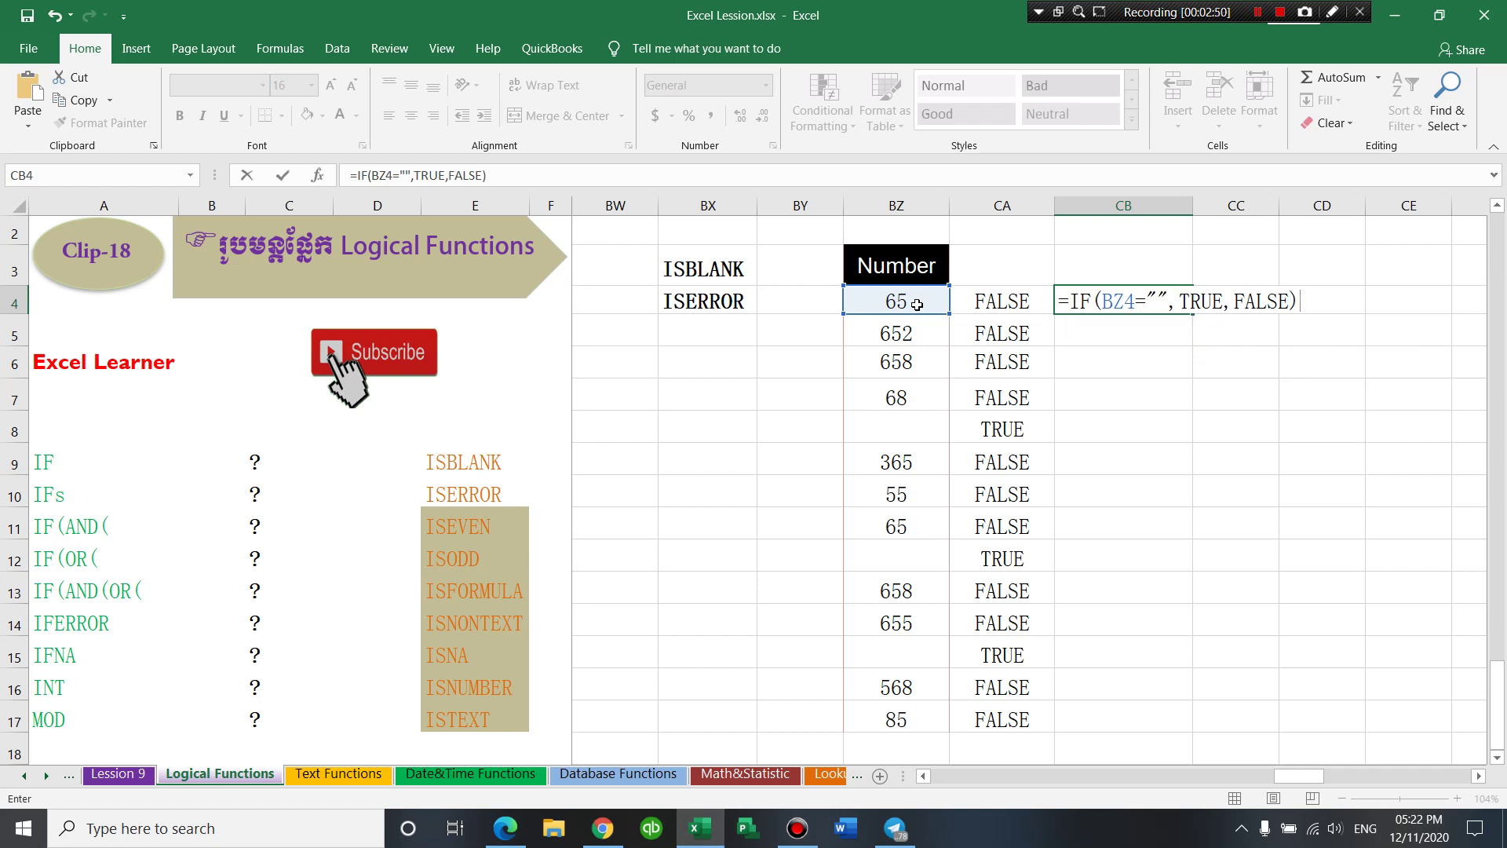
key(Return)
- Fill the IF formula down CB4:CB17, clear the extra CB18 result, and check the copies
click(1092, 309)
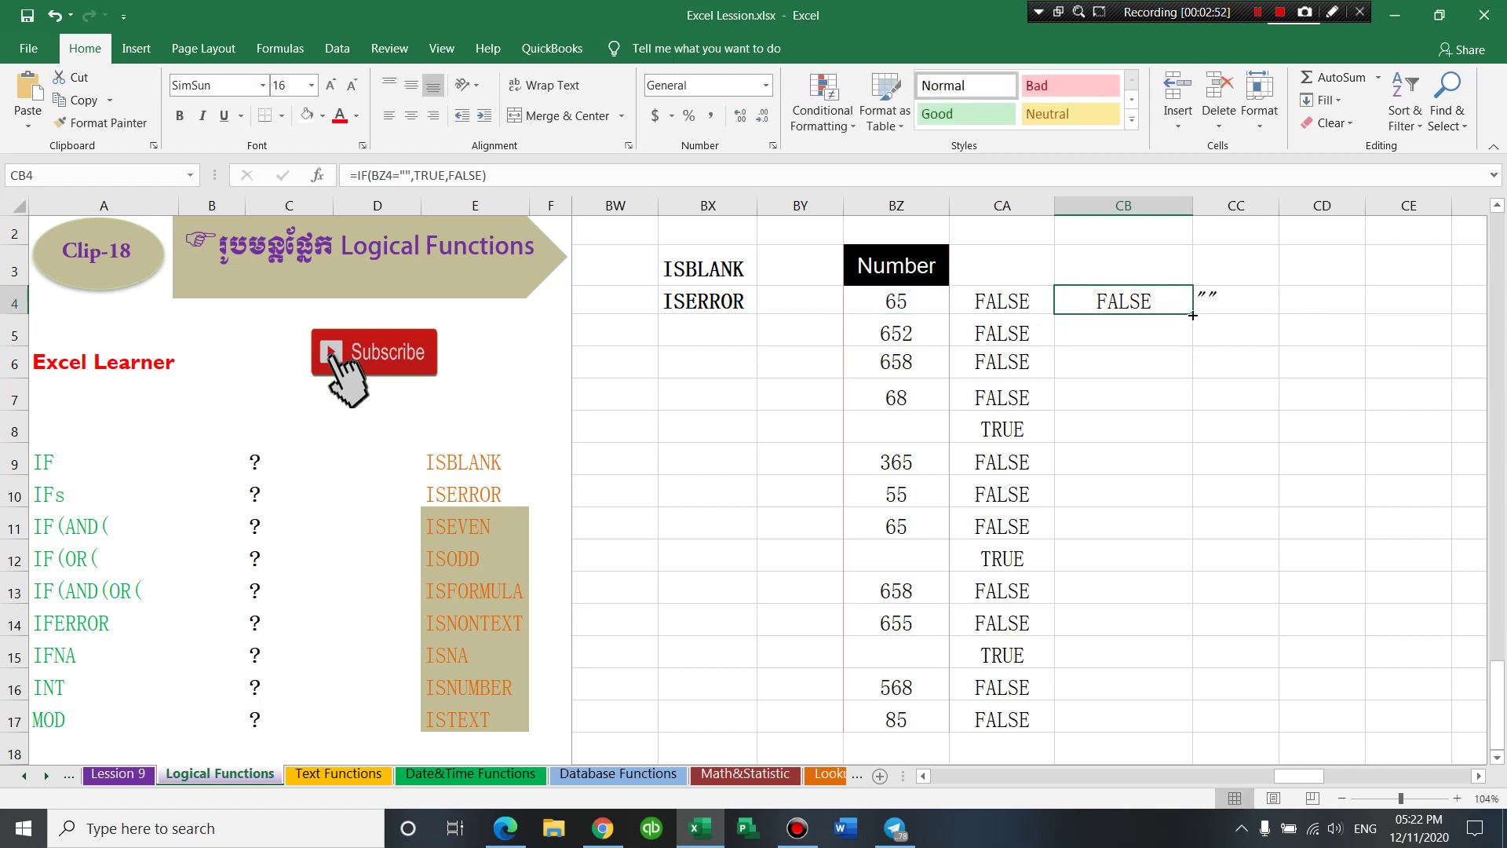
drag(1193, 314, 1208, 721)
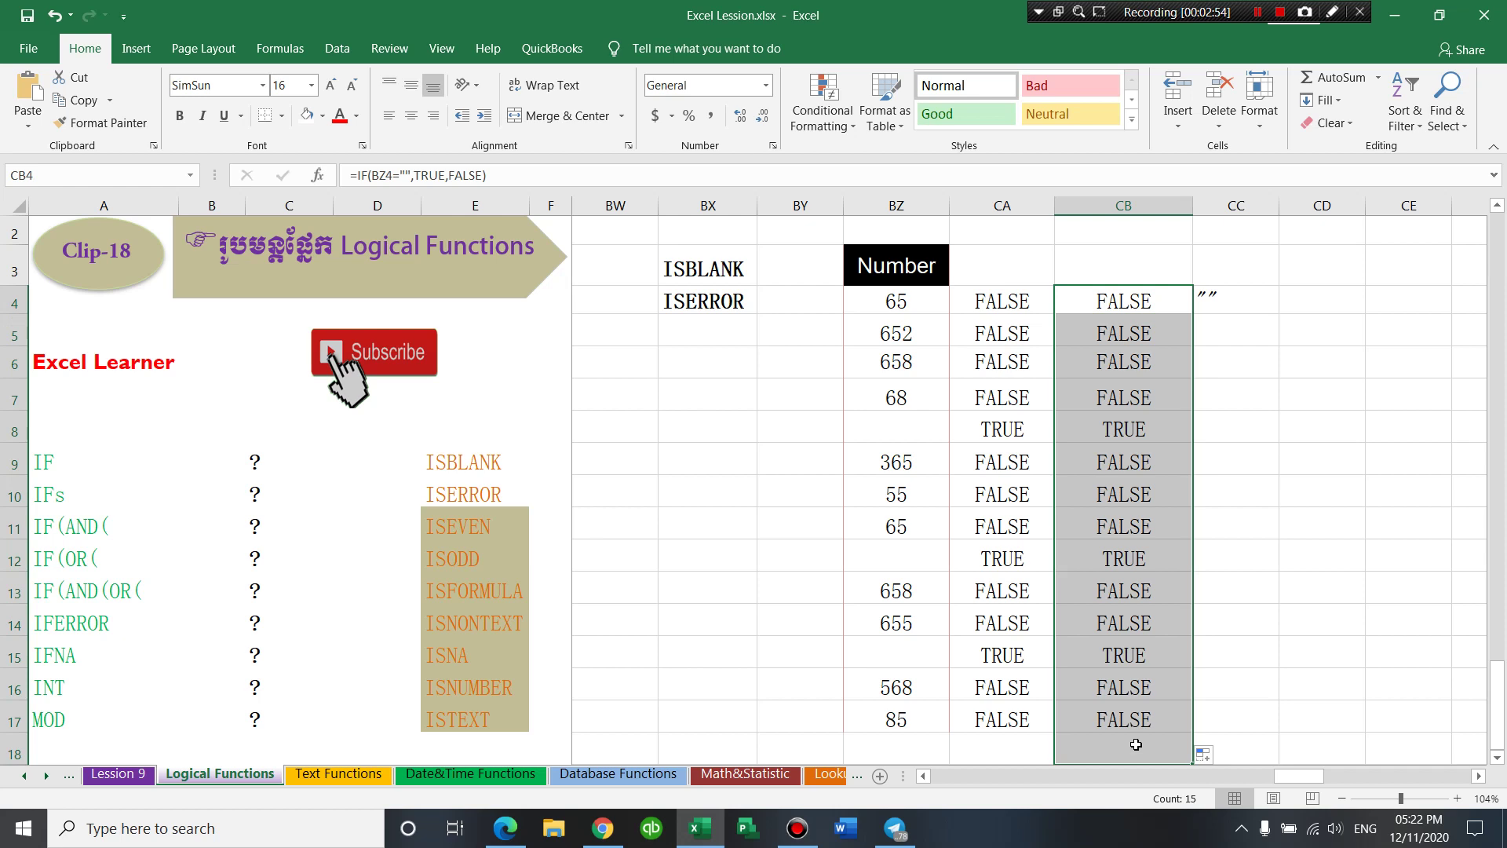
key(ctrl+Down)
key(Delete)
click(1169, 646)
click(1144, 521)
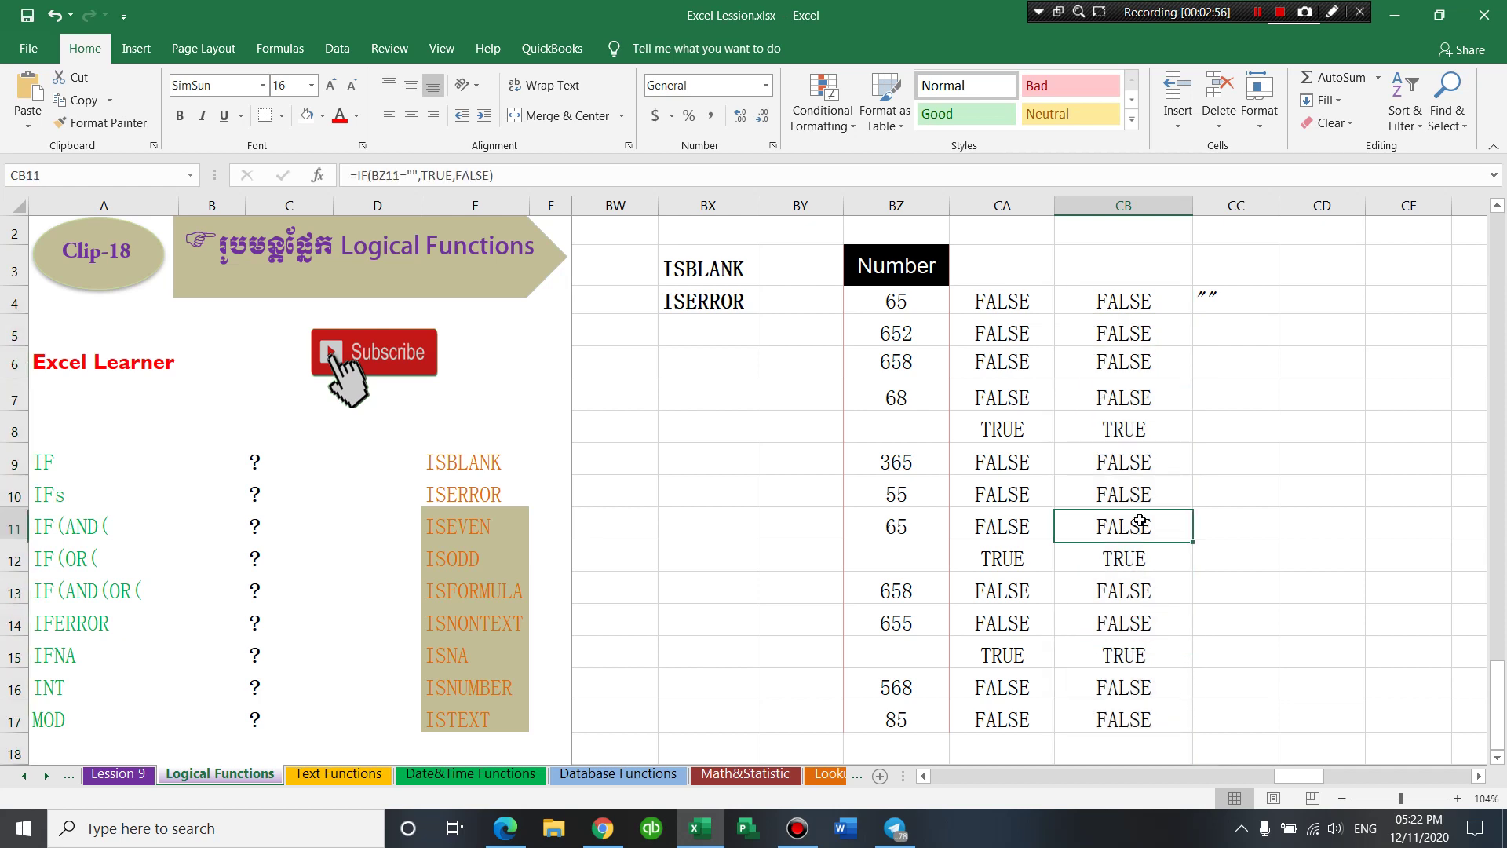
click(1103, 436)
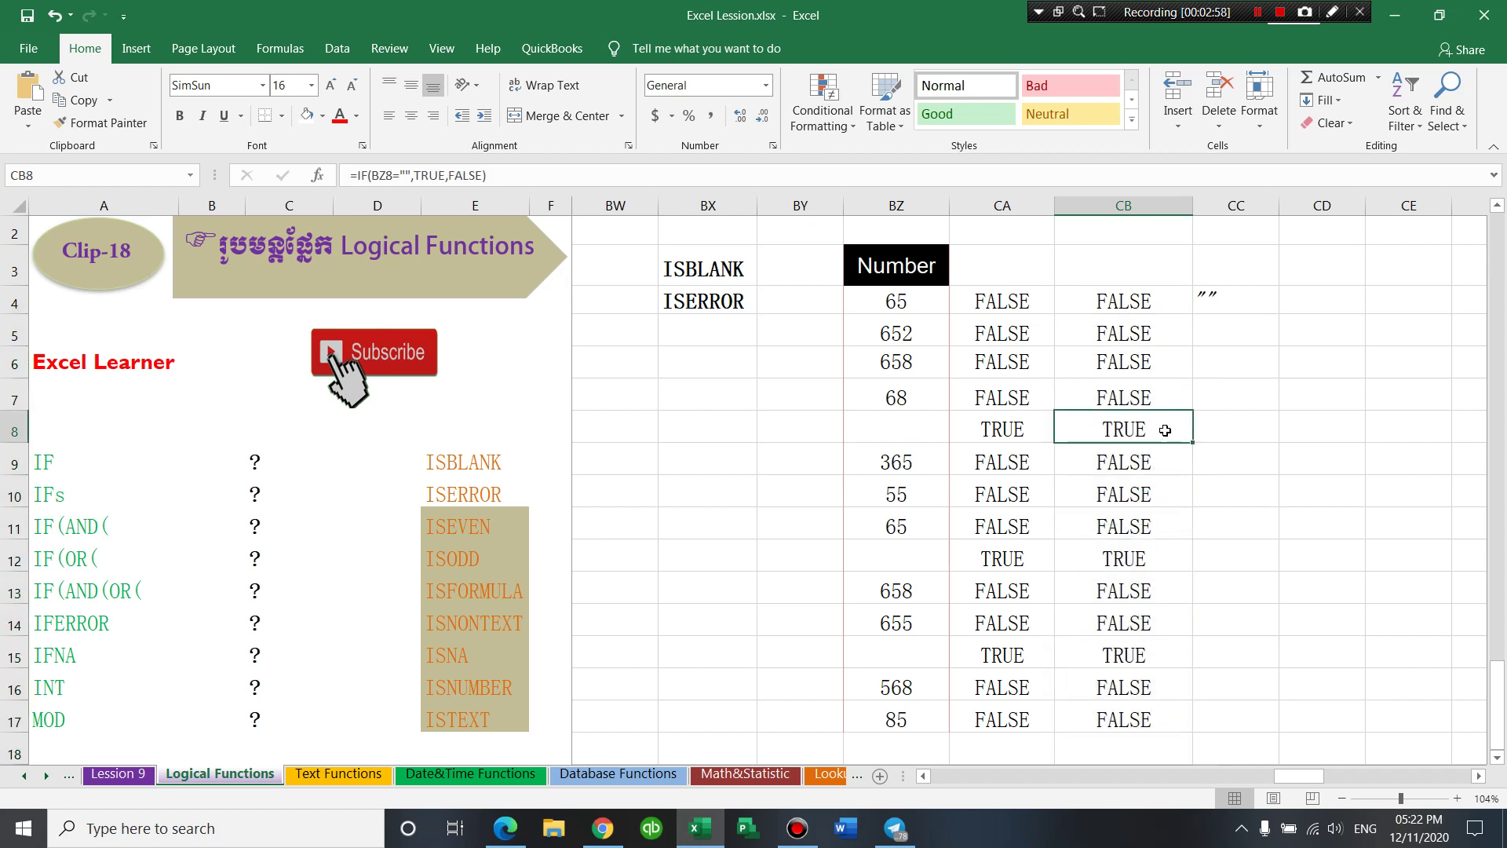
double_click(1109, 297)
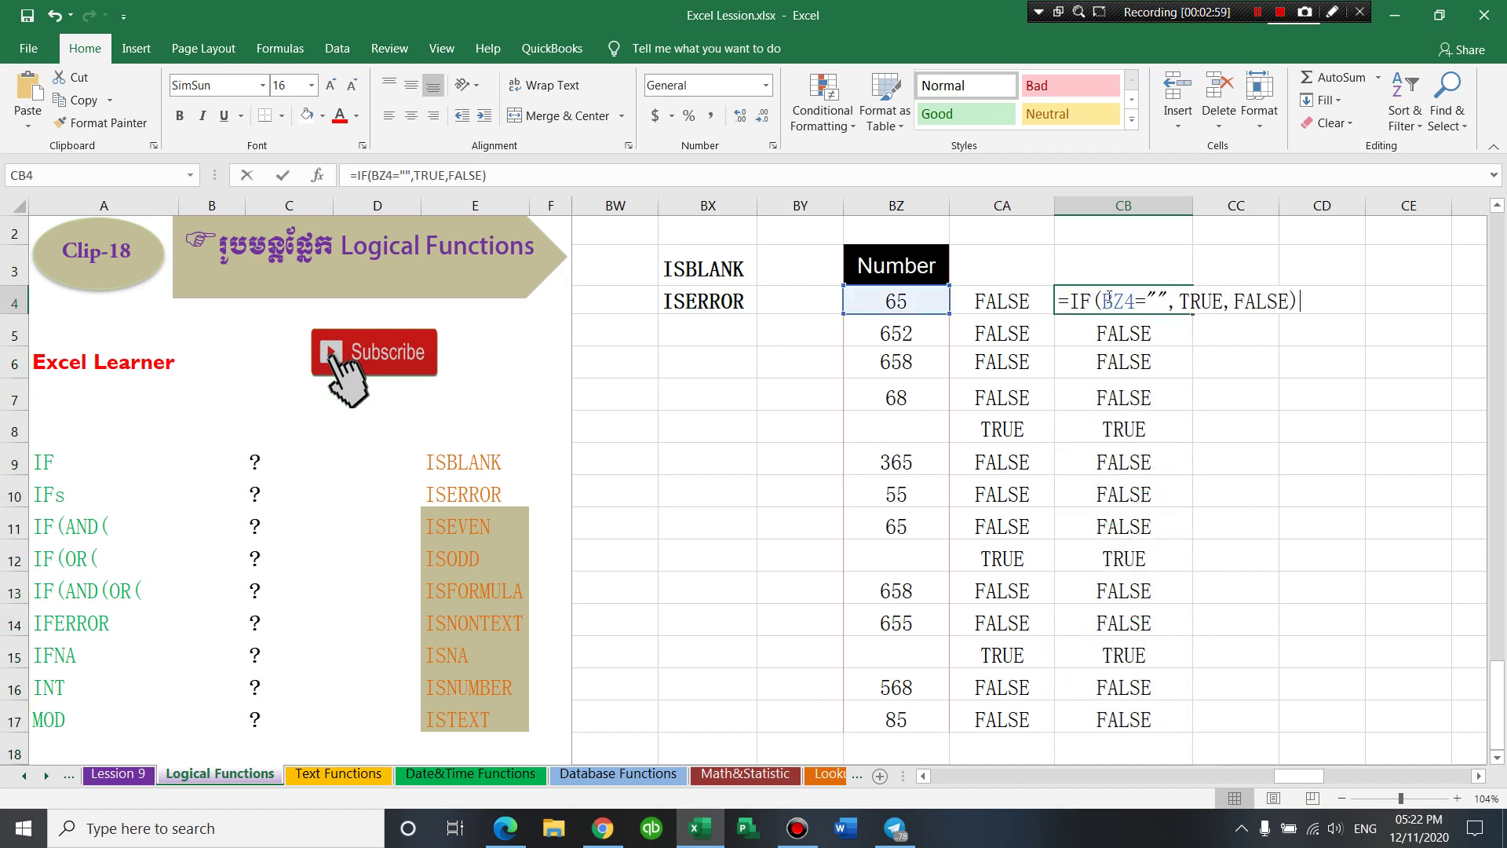
key(Escape)
- Put an empty-quotes "" note in CC4 and move it up to CC2
click(1237, 302)
text("")
key(ctrl+Return)
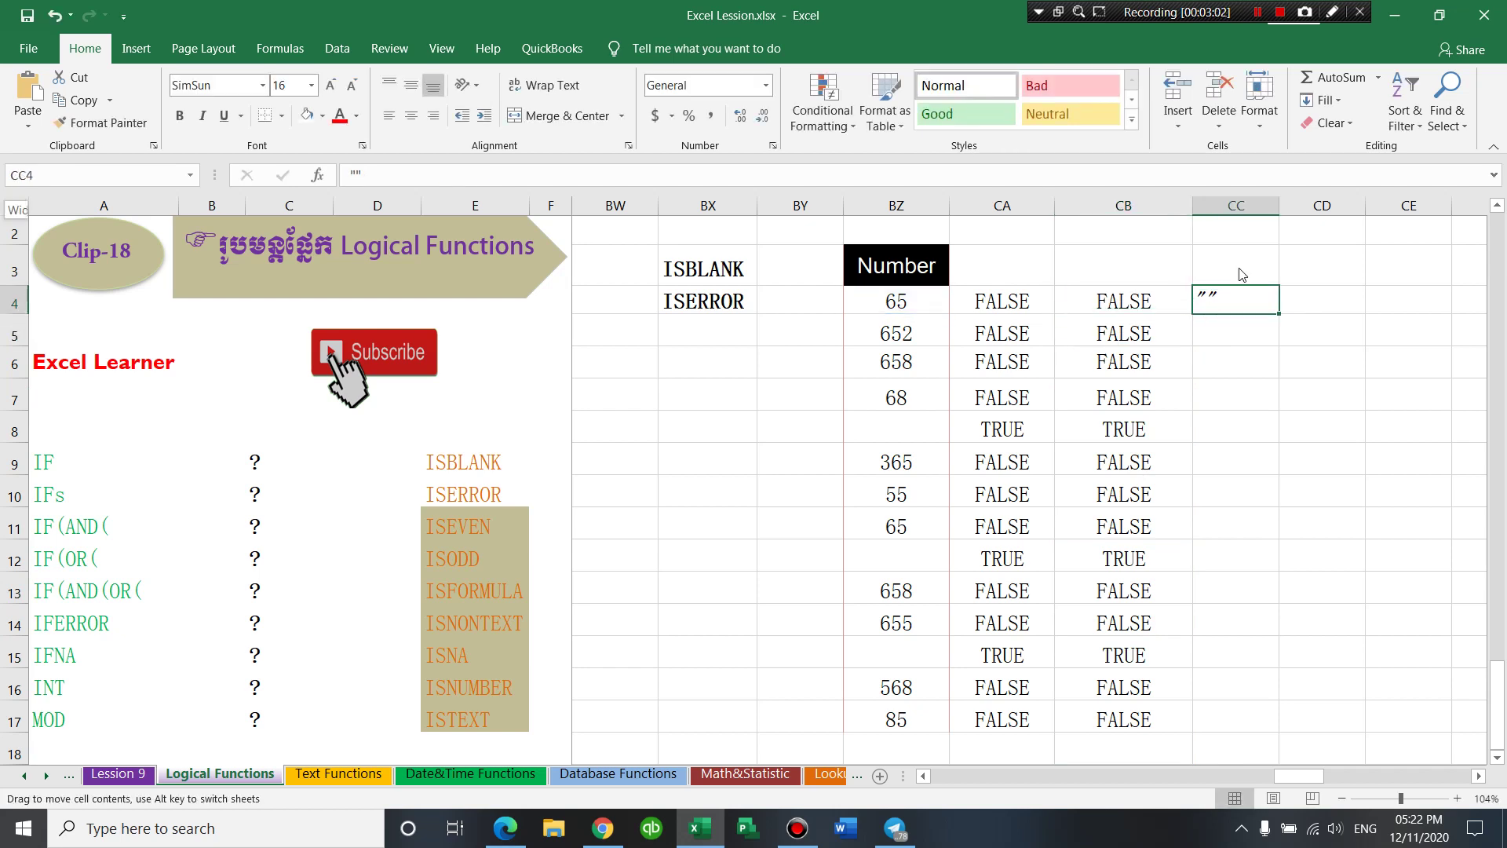
drag(1242, 274, 1238, 235)
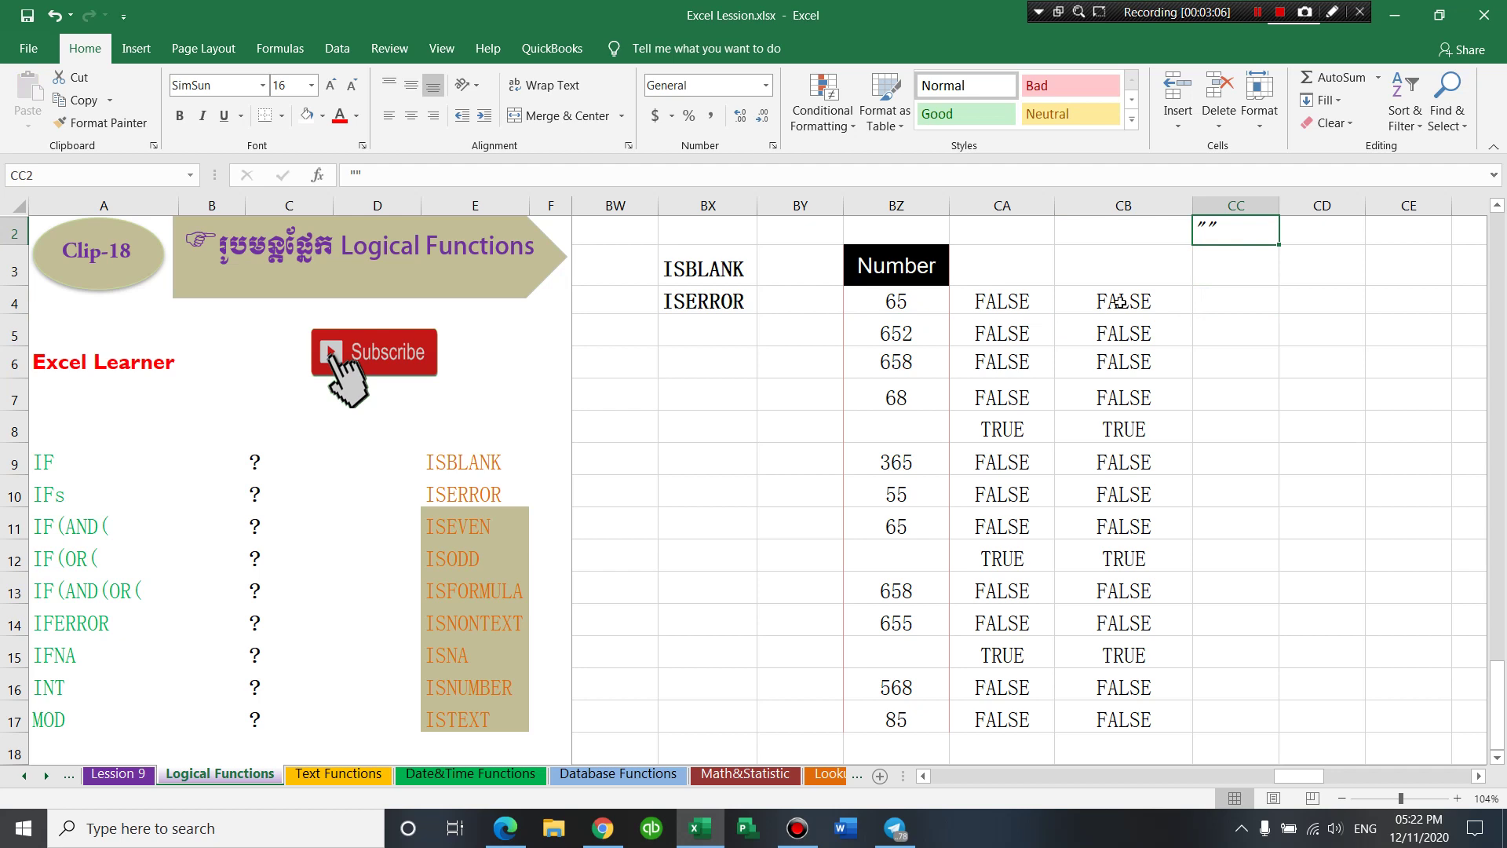
- Change the CB4 formula to =IF(BZ4<>"",TRUE,FALSE)
click(883, 307)
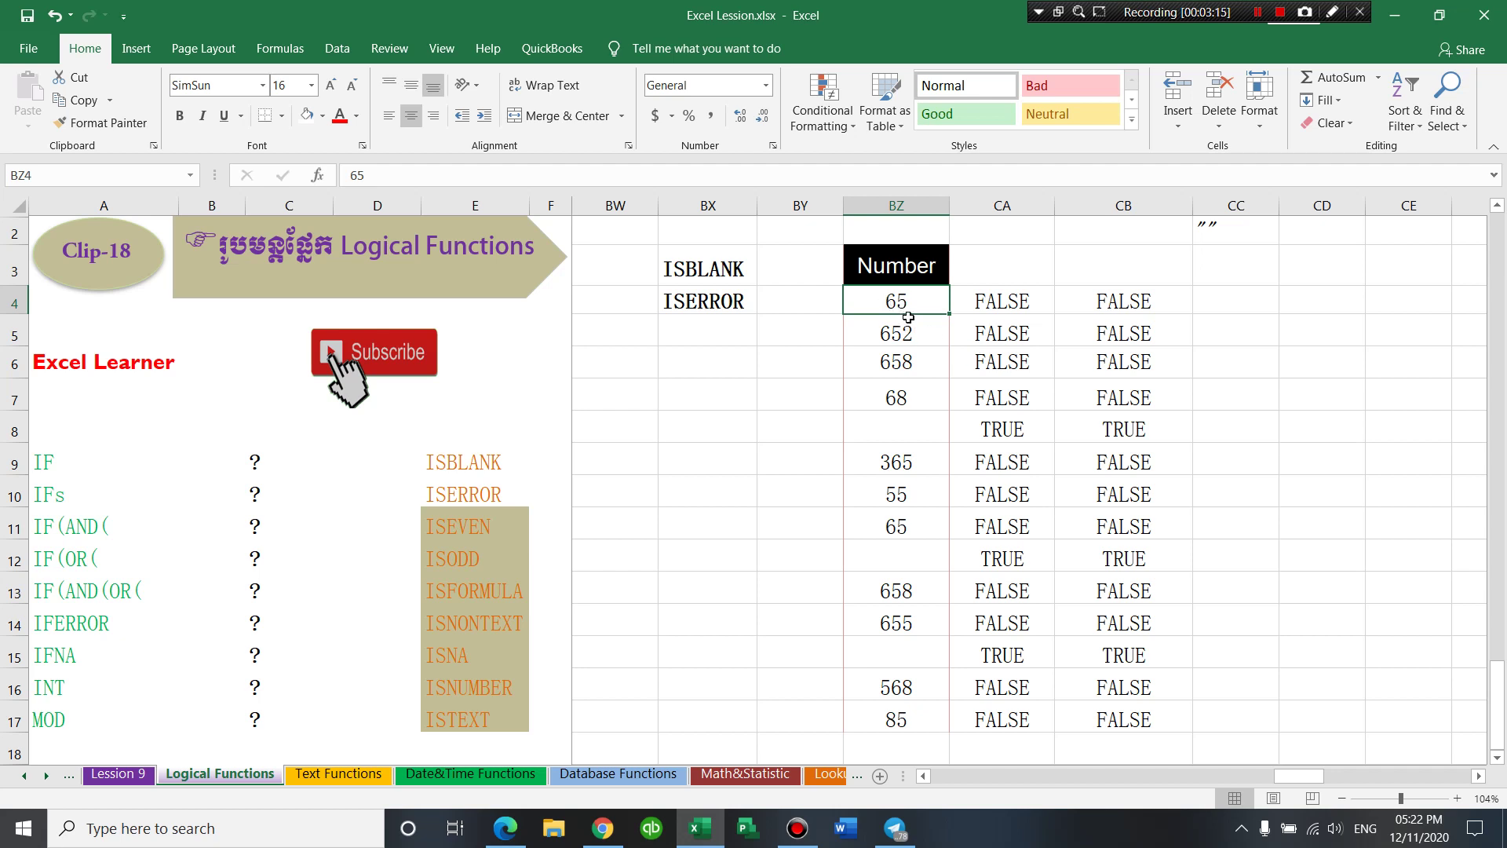
double_click(1101, 300)
click(1148, 302)
key(BackSpace)
text(<>"",TRUE,)
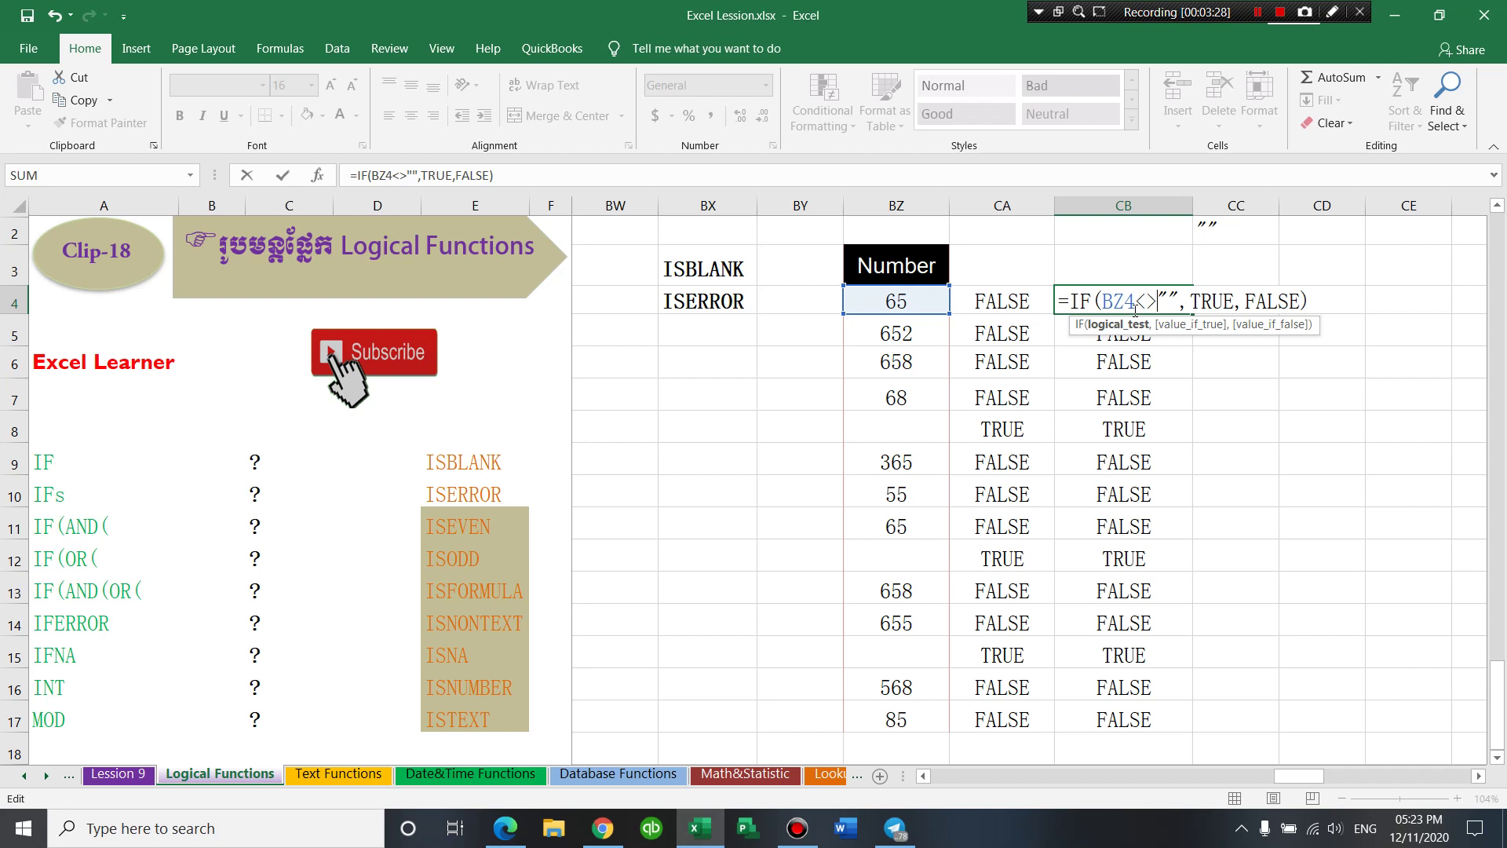
key(Return)
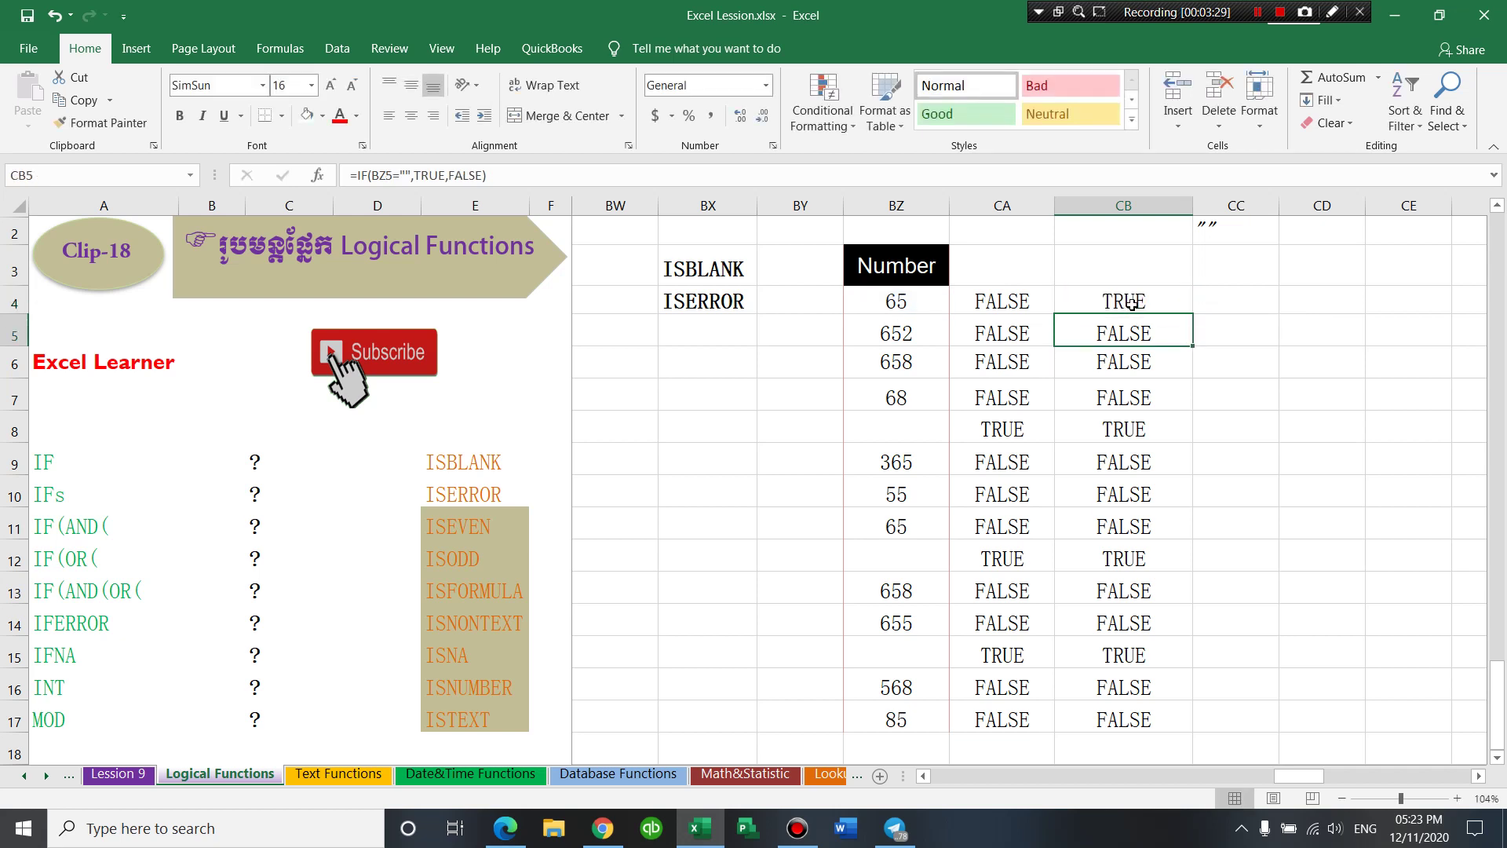
- Fill the not-blank formula down to CB17 and review its <> operator and TRUE/FALSE arguments
click(1176, 308)
drag(1193, 315, 1194, 721)
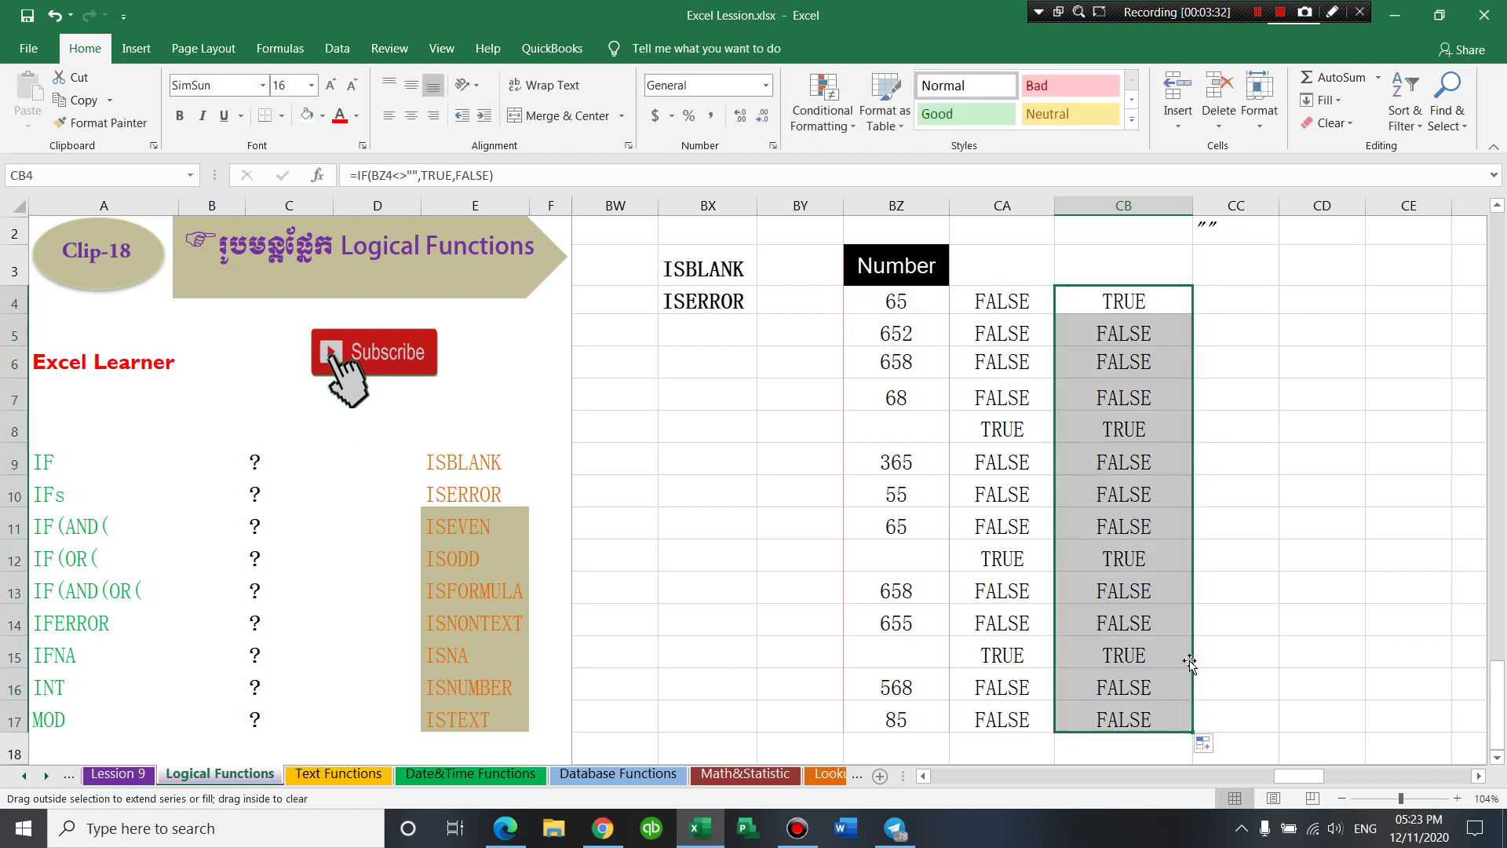
drag(1119, 302, 1134, 398)
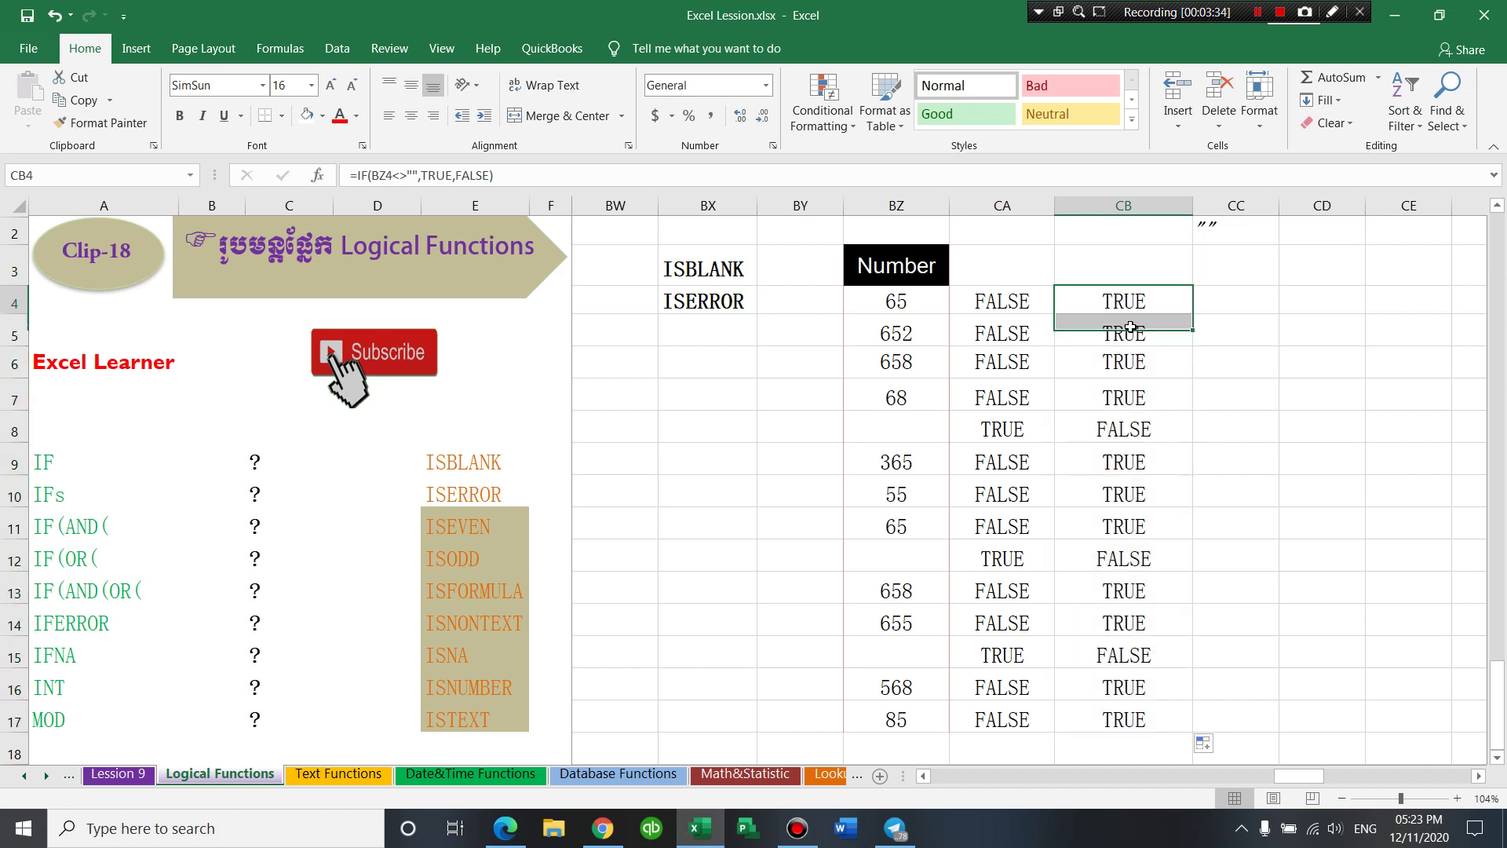
double_click(1116, 300)
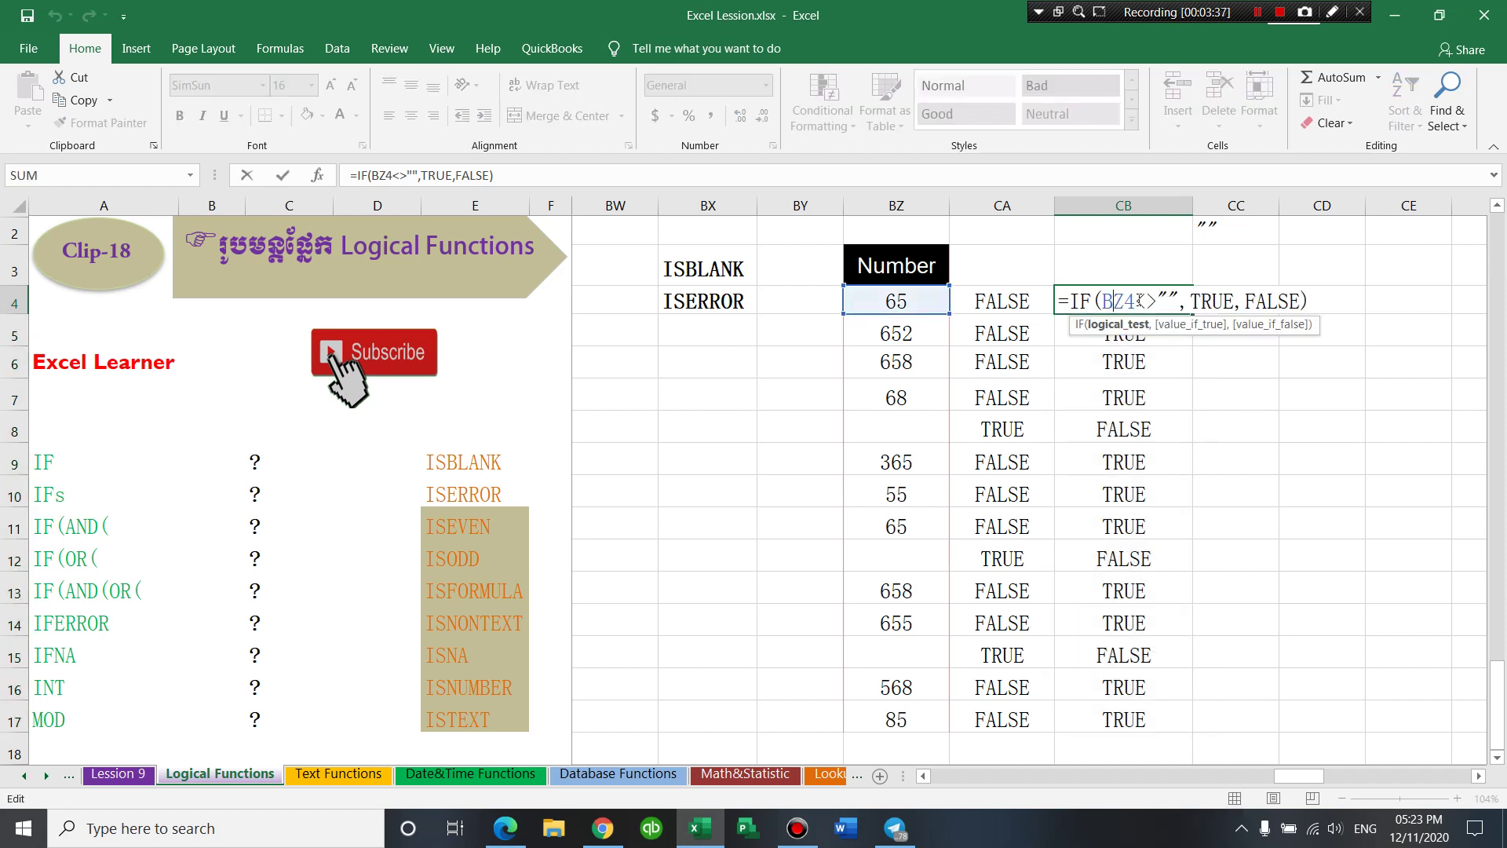
drag(1136, 302, 1158, 303)
click(1192, 324)
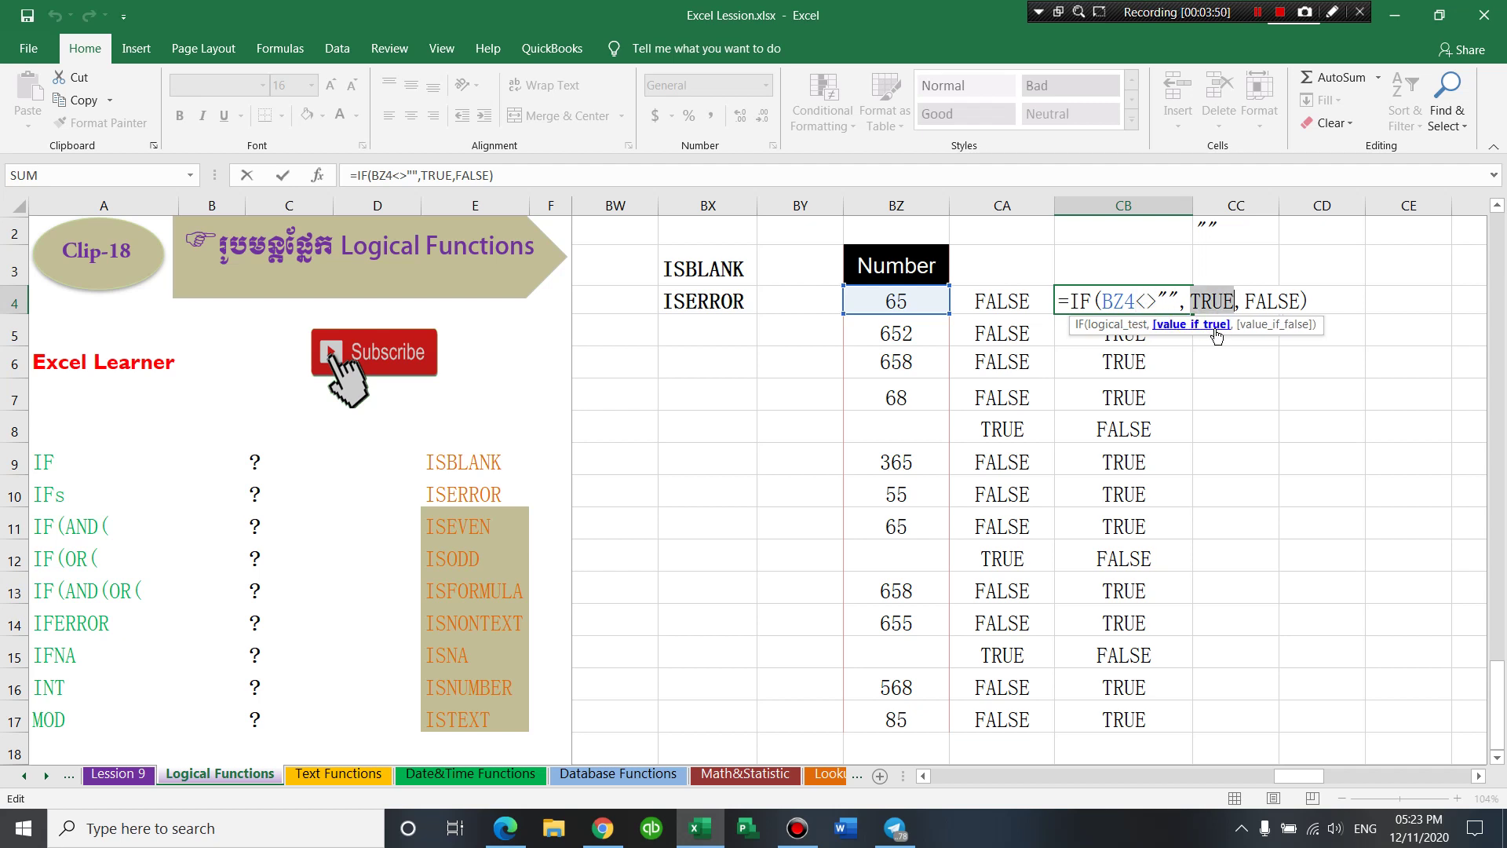
click(1260, 324)
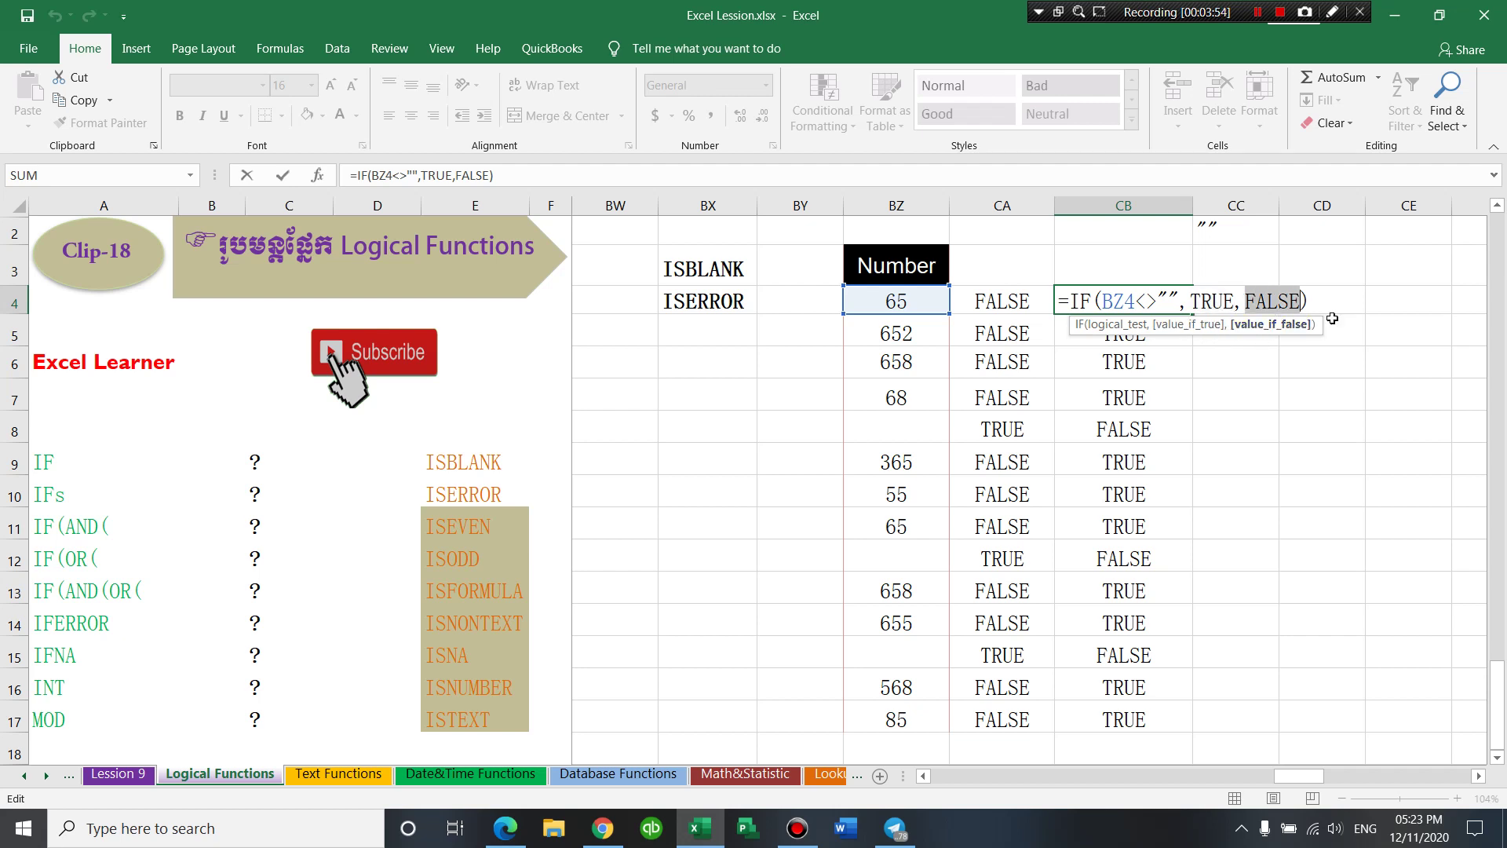
key(ctrl+Return)
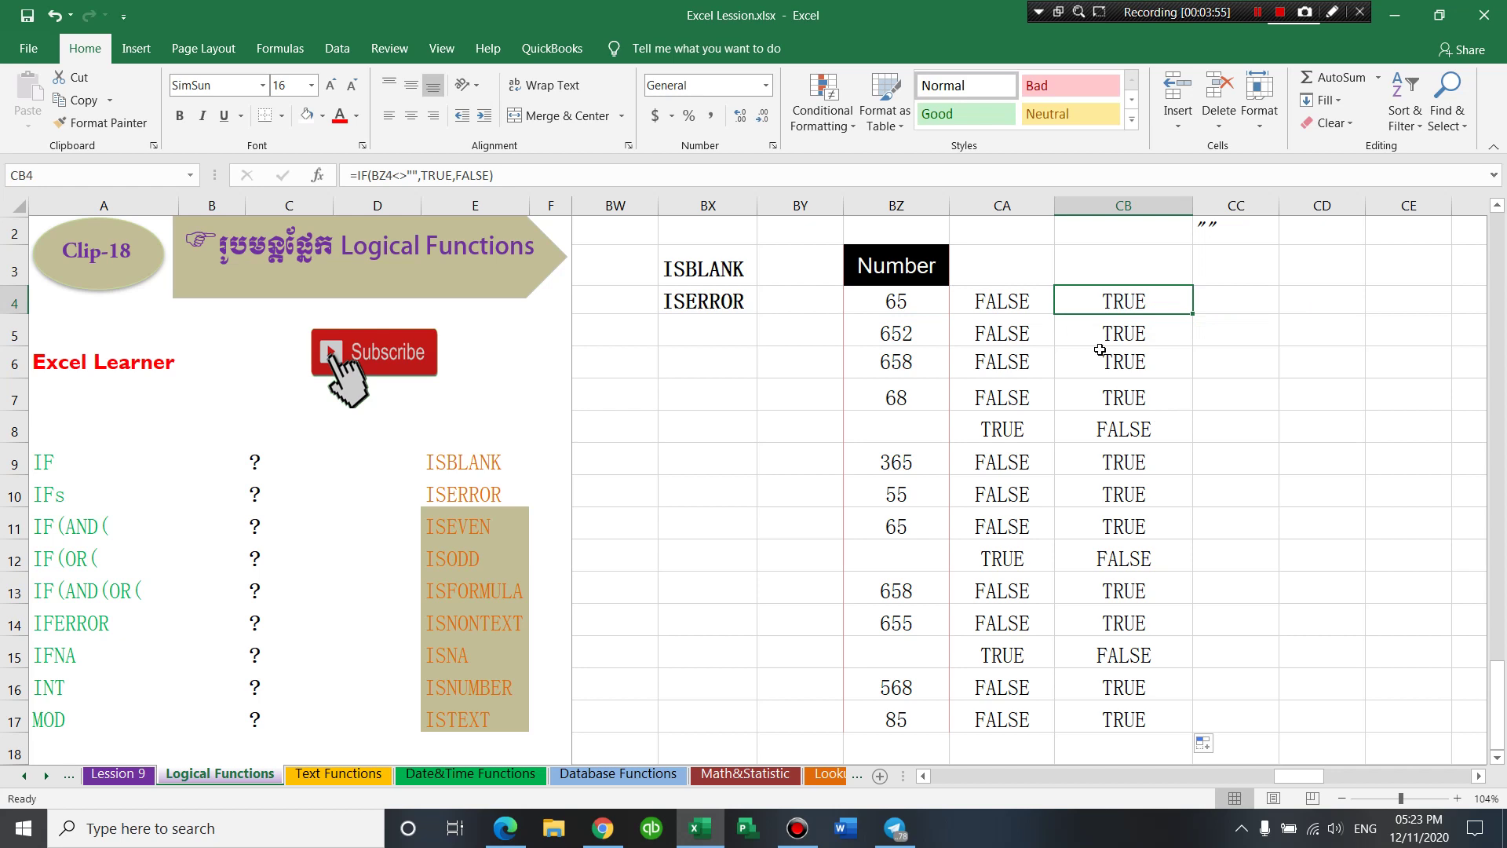
- Clear the IF results from CB4:CB17
drag(1100, 296, 1124, 720)
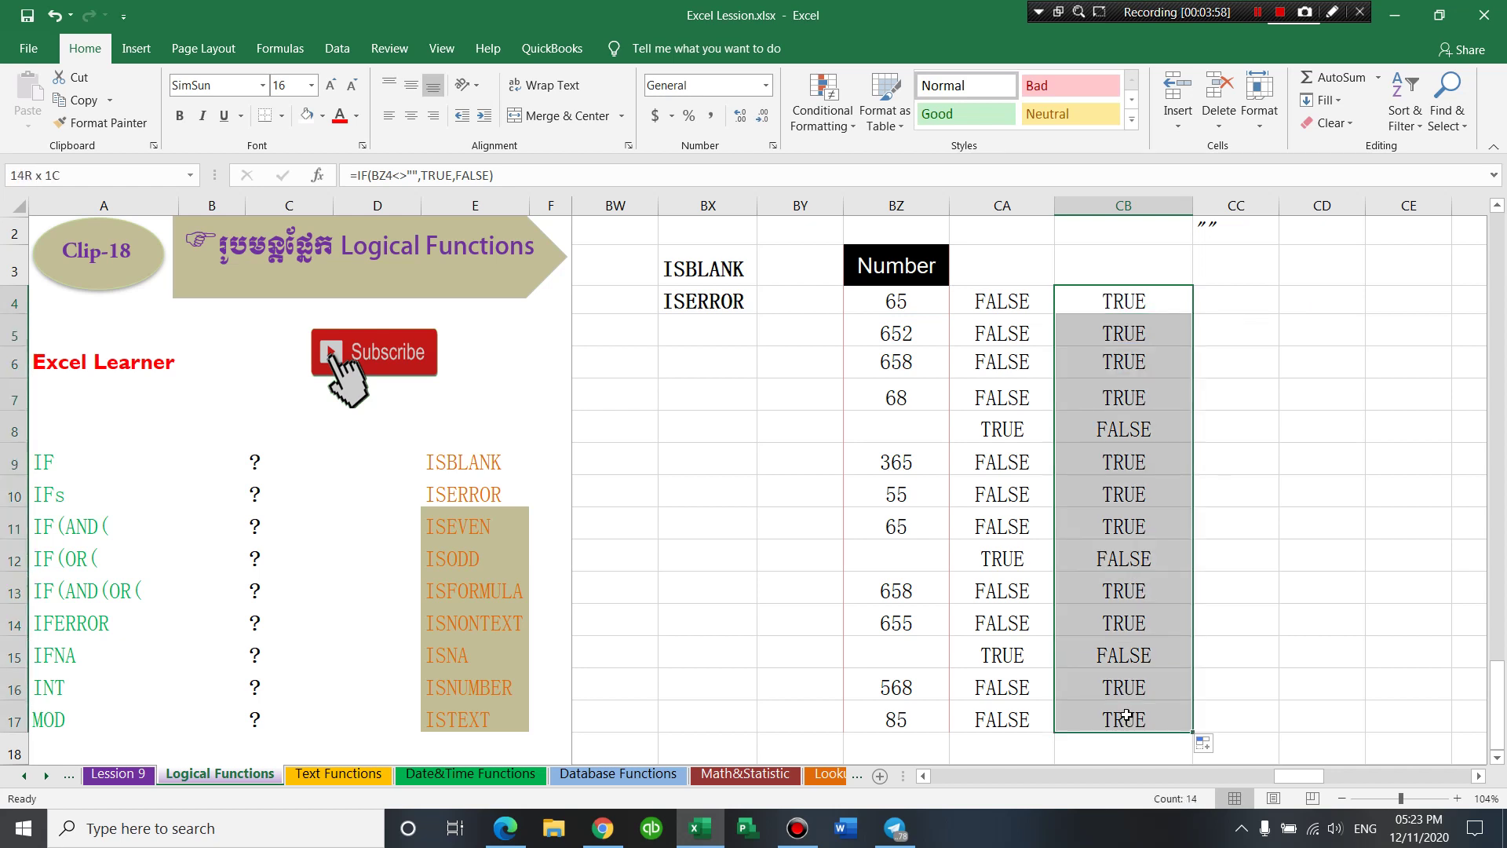
key(Delete)
click(1025, 339)
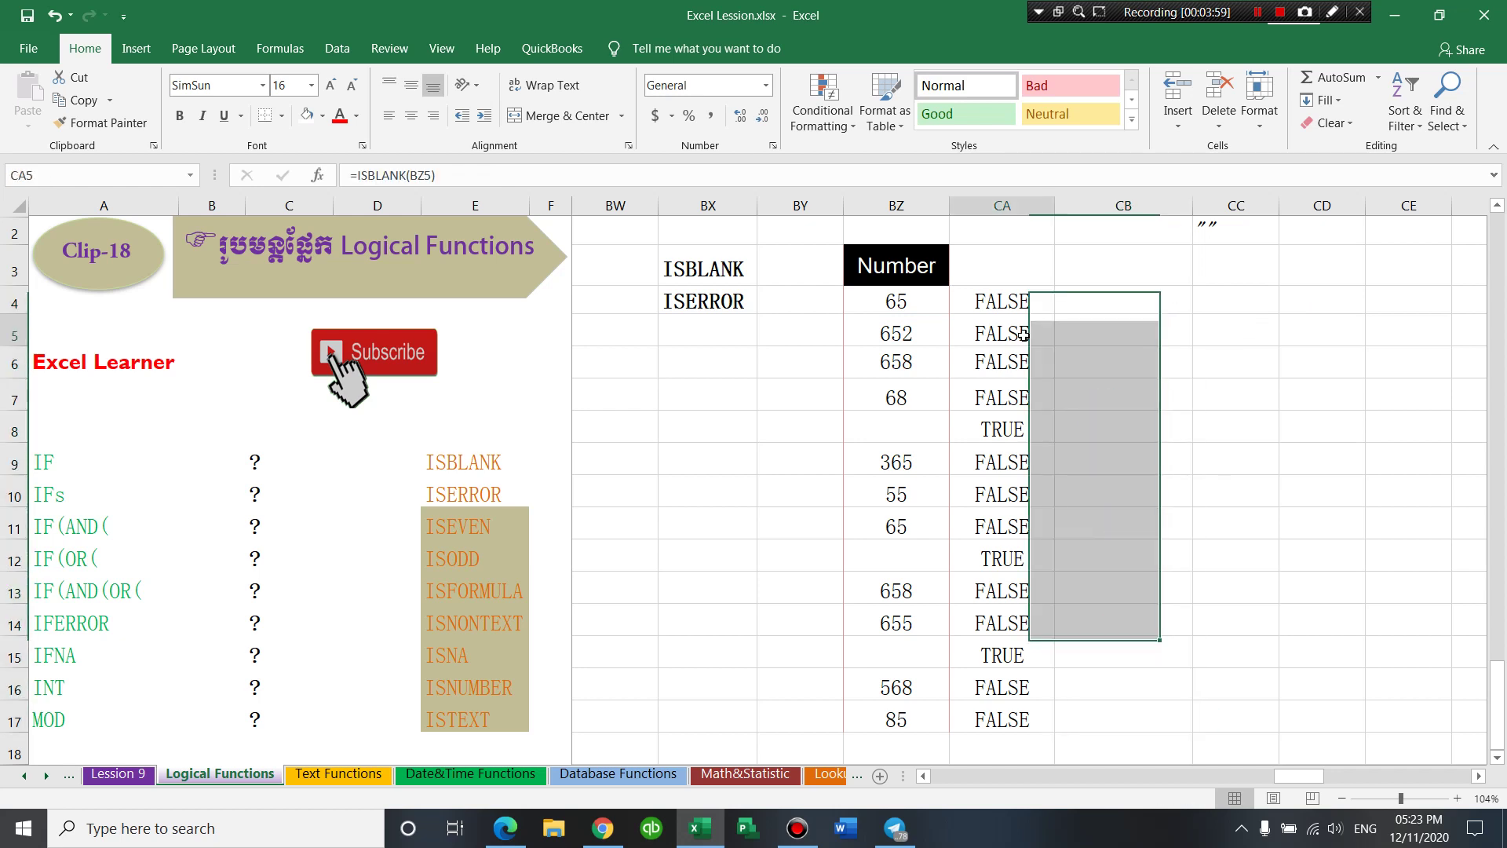
- Enter 88 in CB3 with Center and Middle Align applied
click(1004, 308)
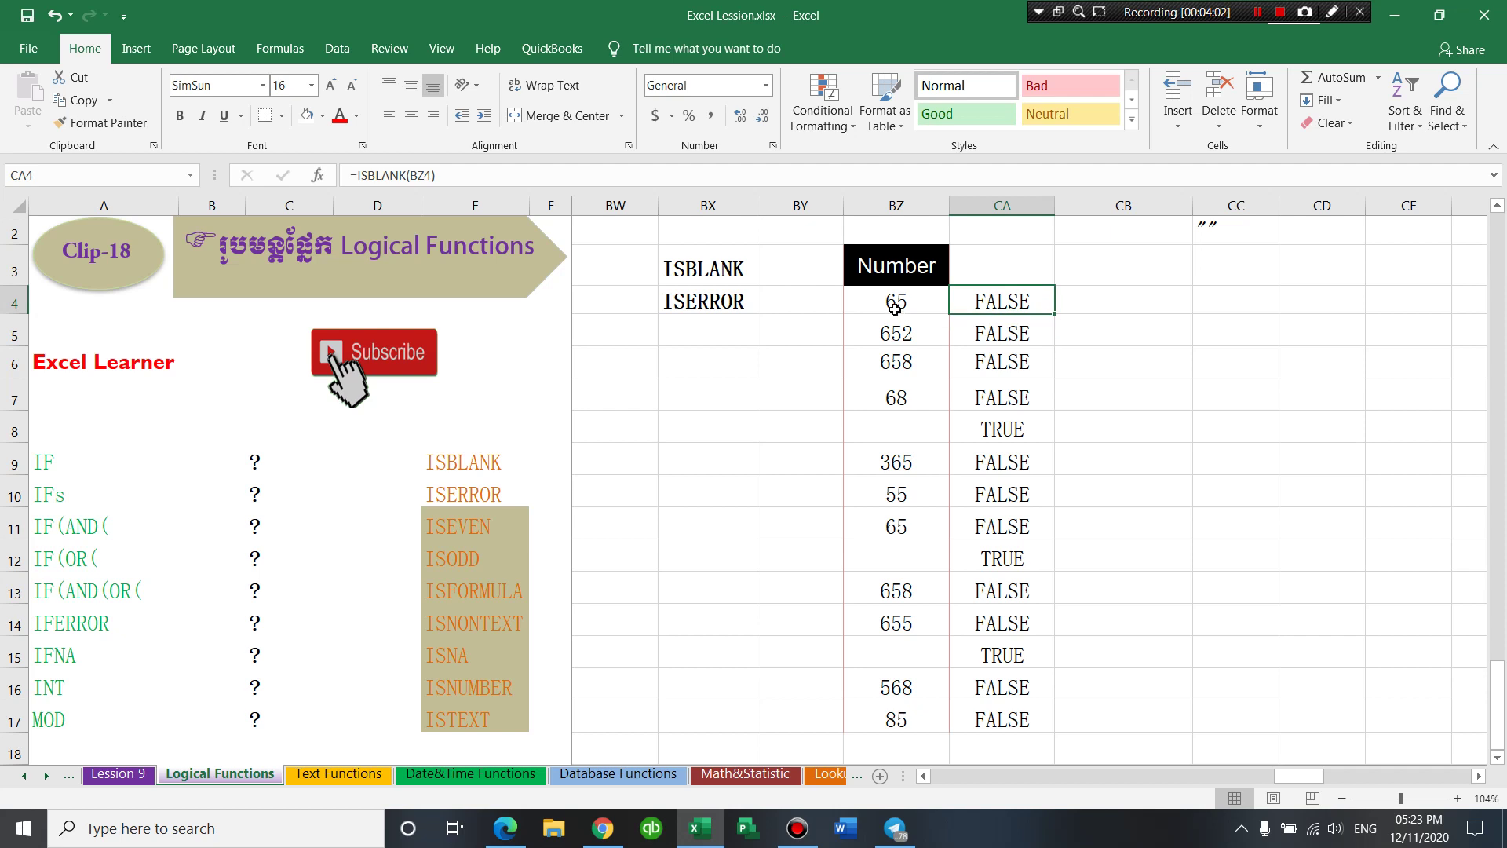
click(902, 430)
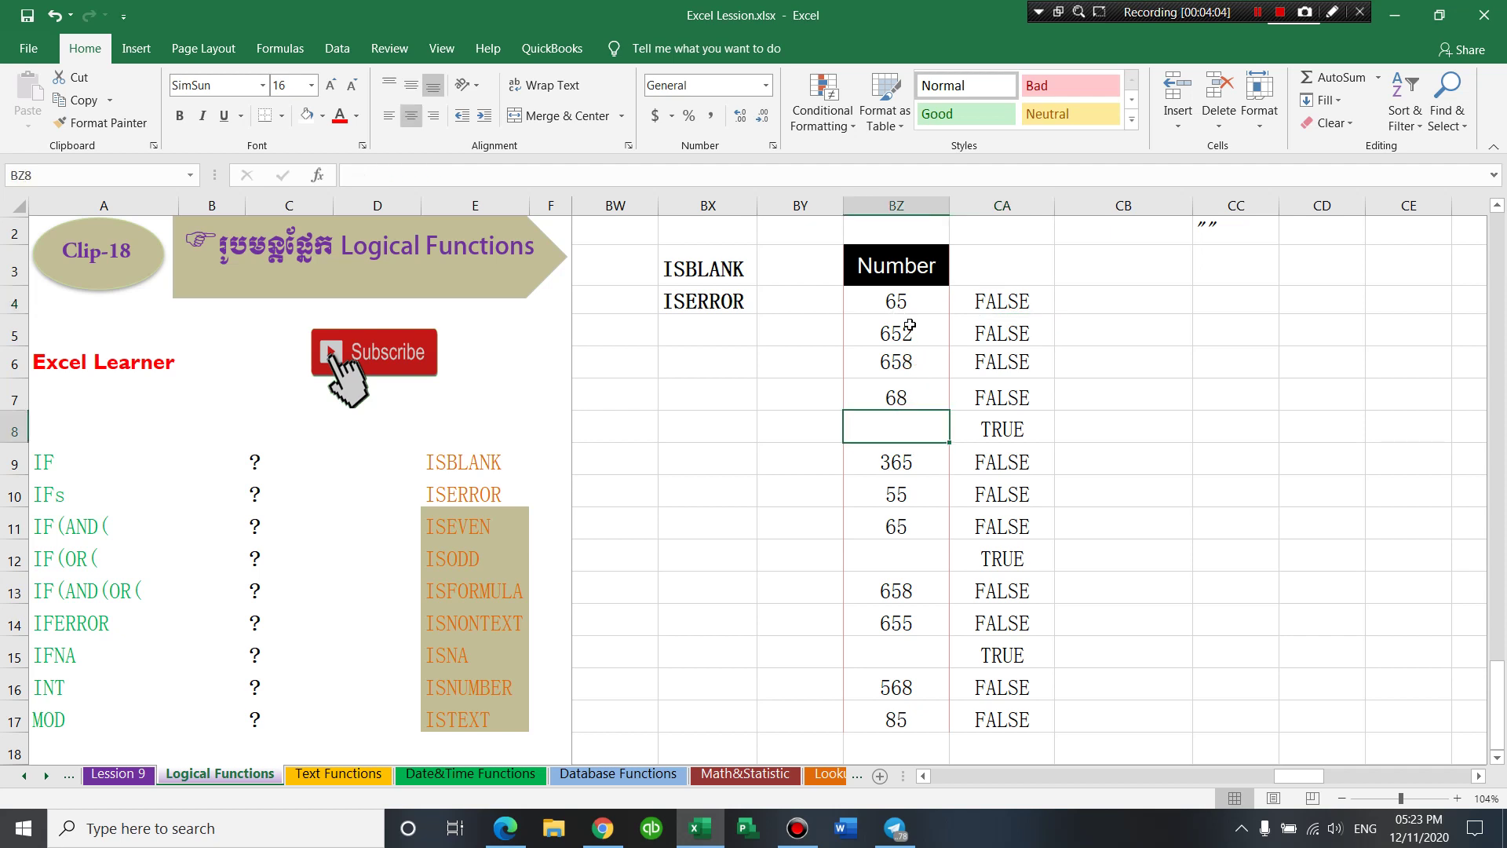
click(1093, 263)
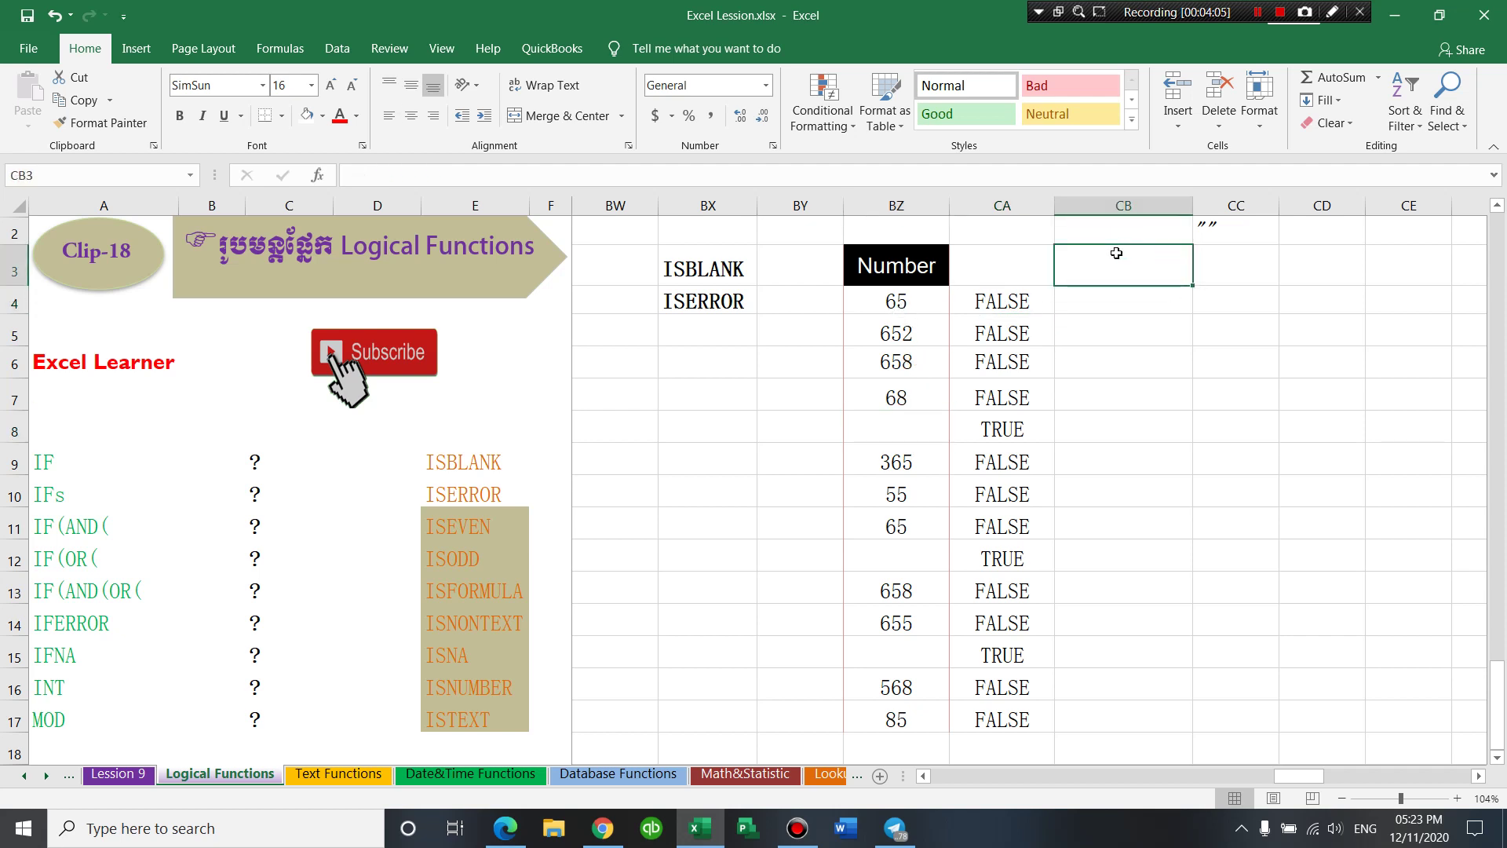
text(88)
key(Tab)
click(1114, 283)
click(414, 120)
click(411, 85)
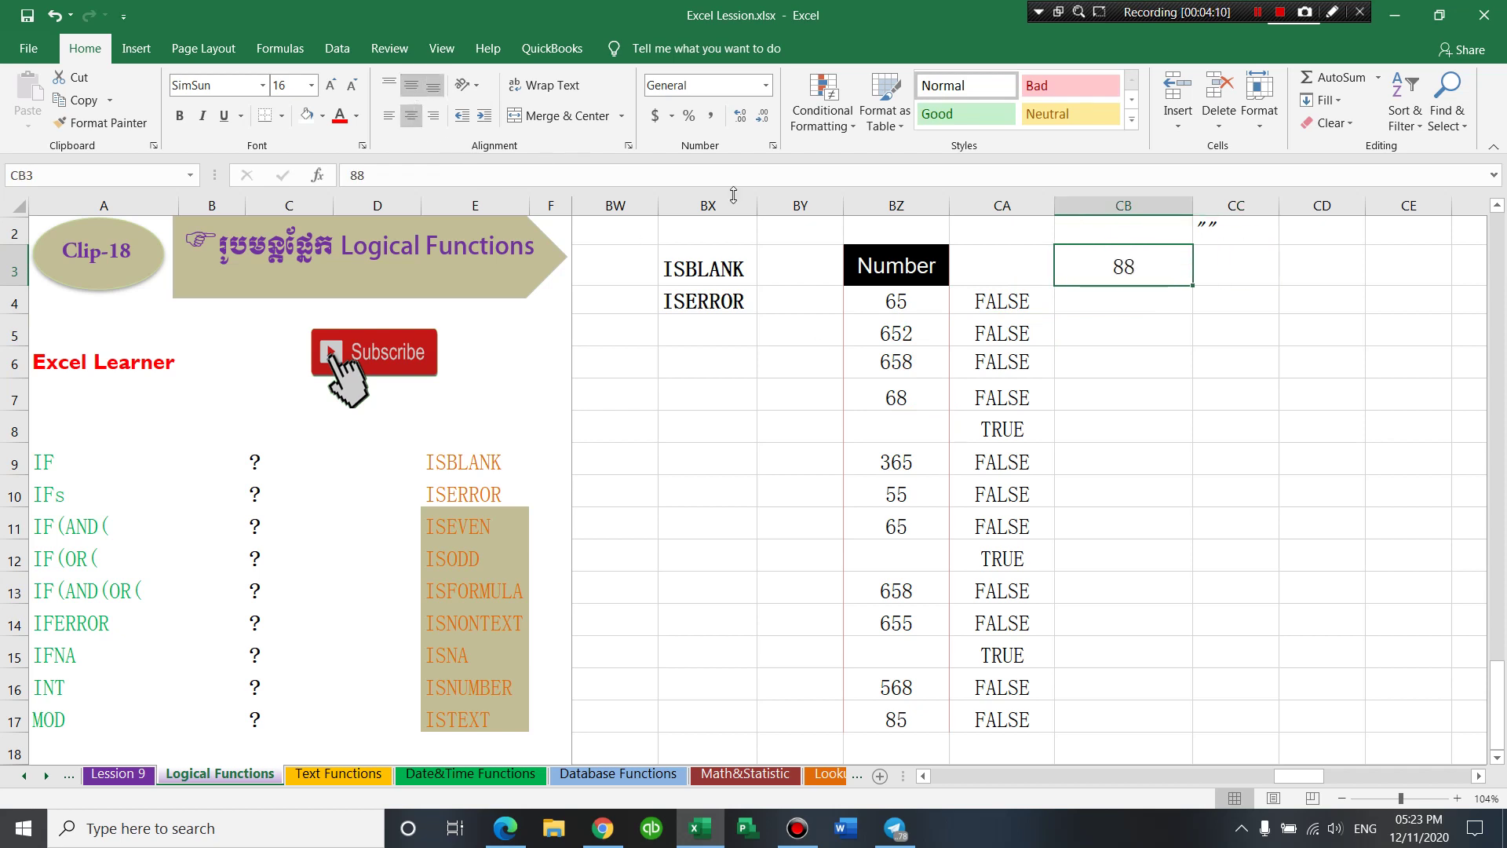
- Check blank BZ8 and the number in BZ11, then put CA4's ISBLANK formula into edit mode
click(921, 421)
click(911, 531)
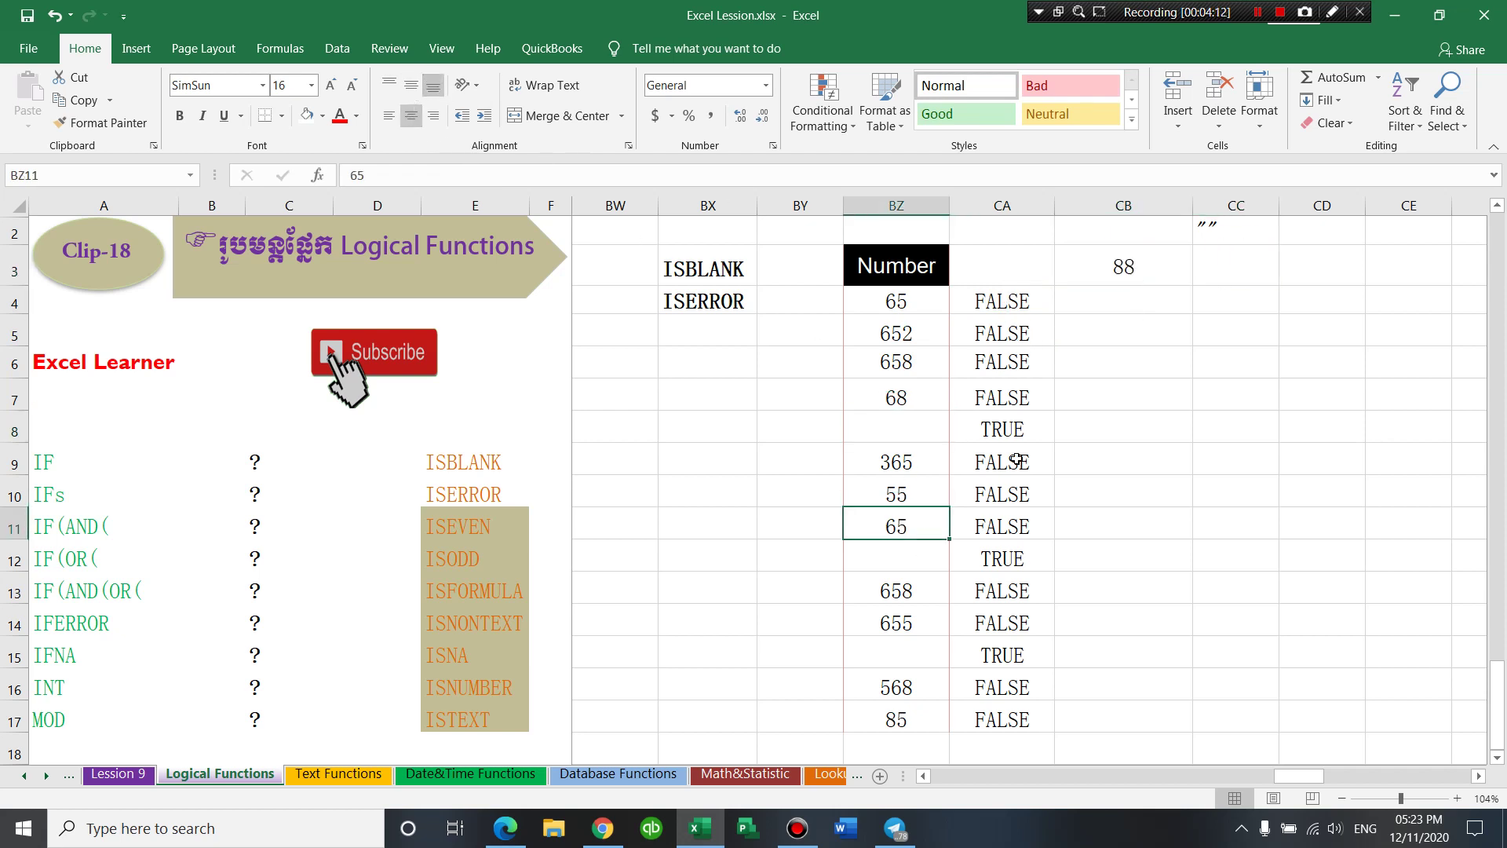
click(1006, 304)
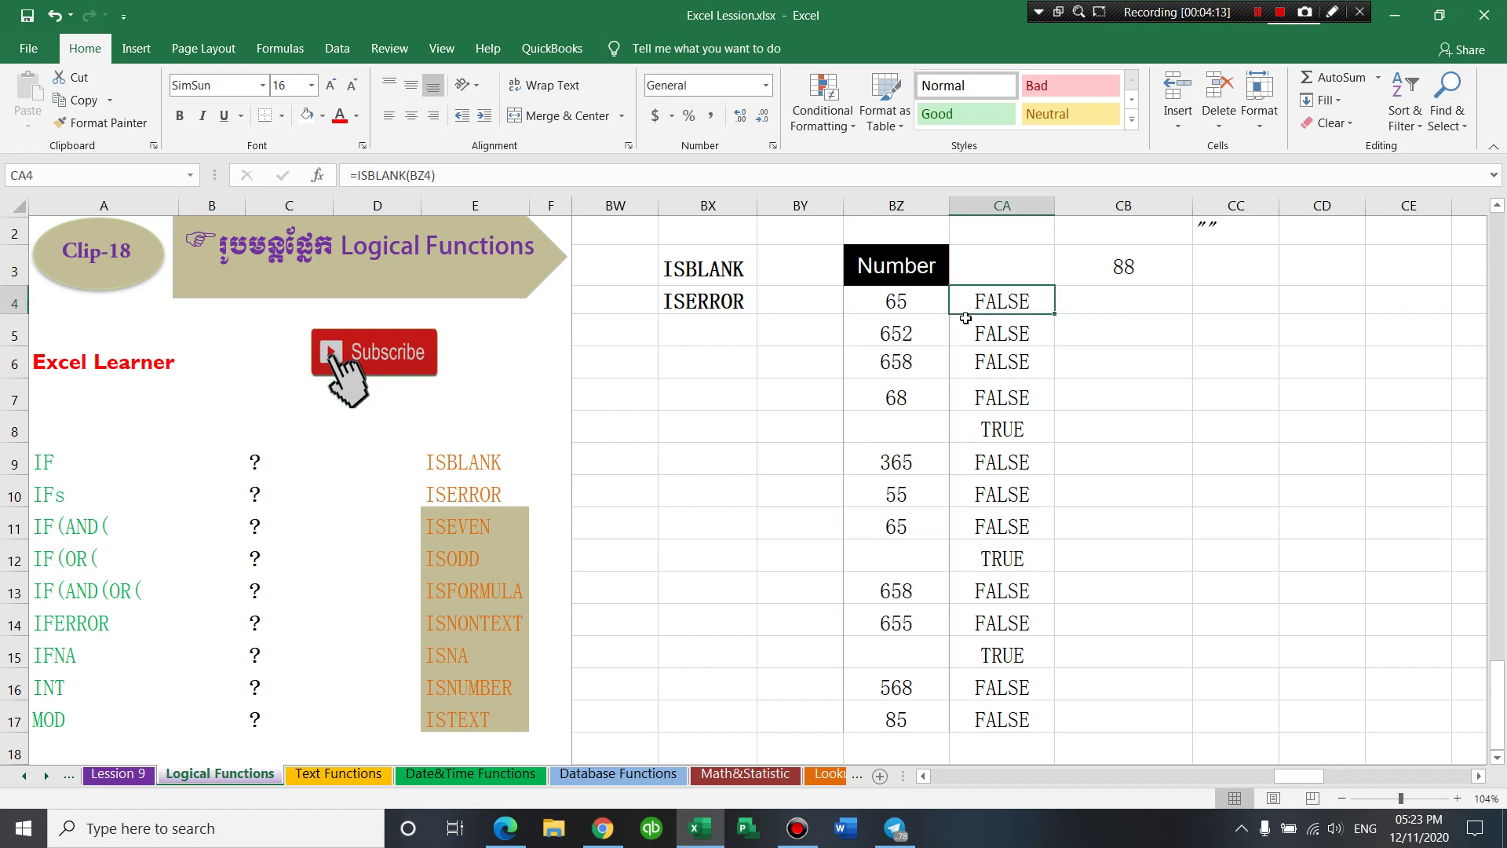
key(F2)
click(989, 303)
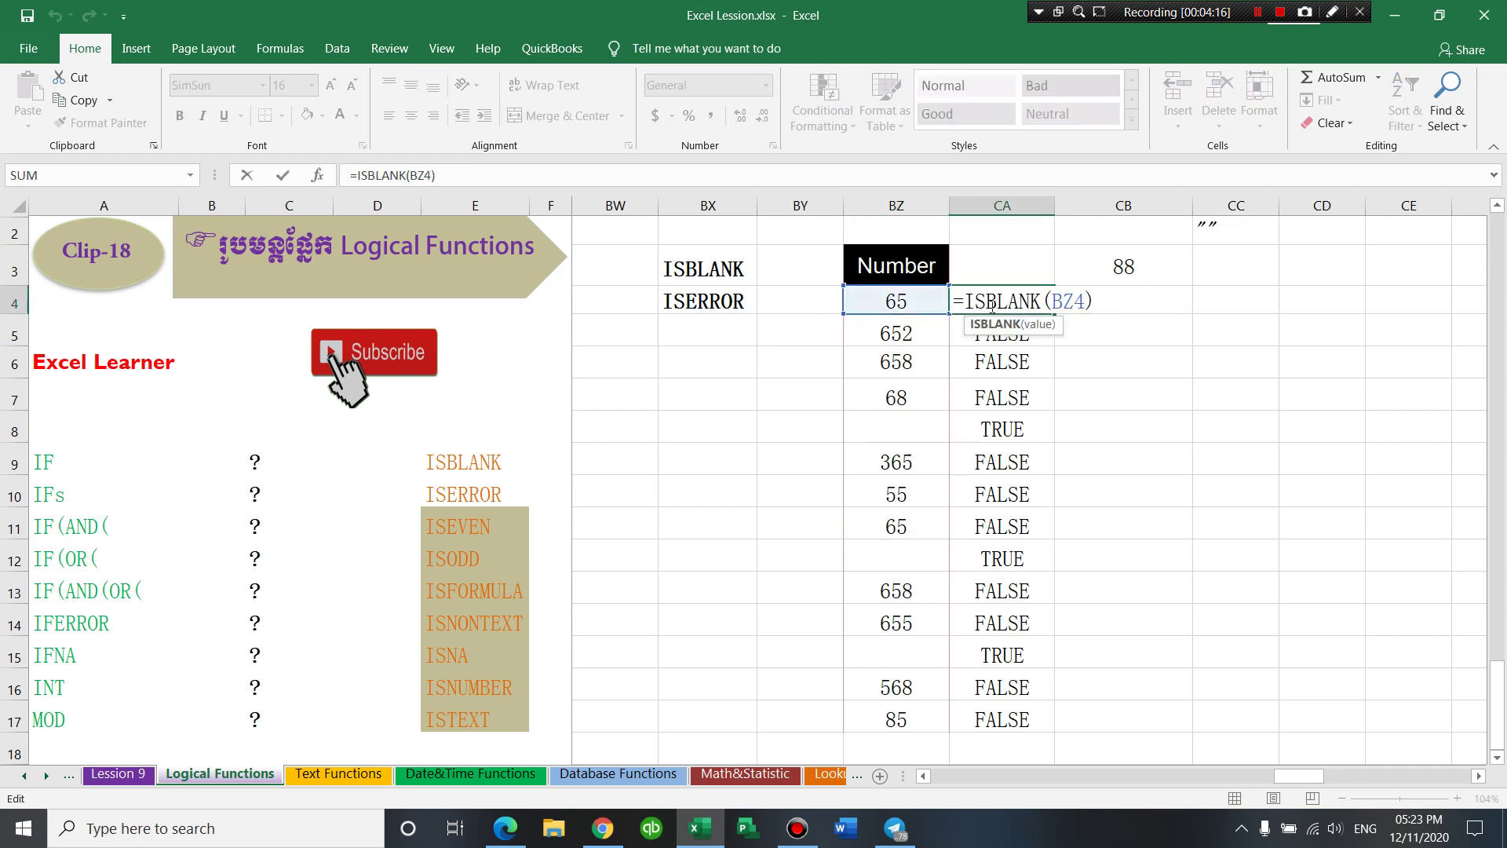
- Wrap ISBLANK(BZ4) in an IF with the absolute reference $CB$3 as the value if true
click(968, 302)
text(IF()
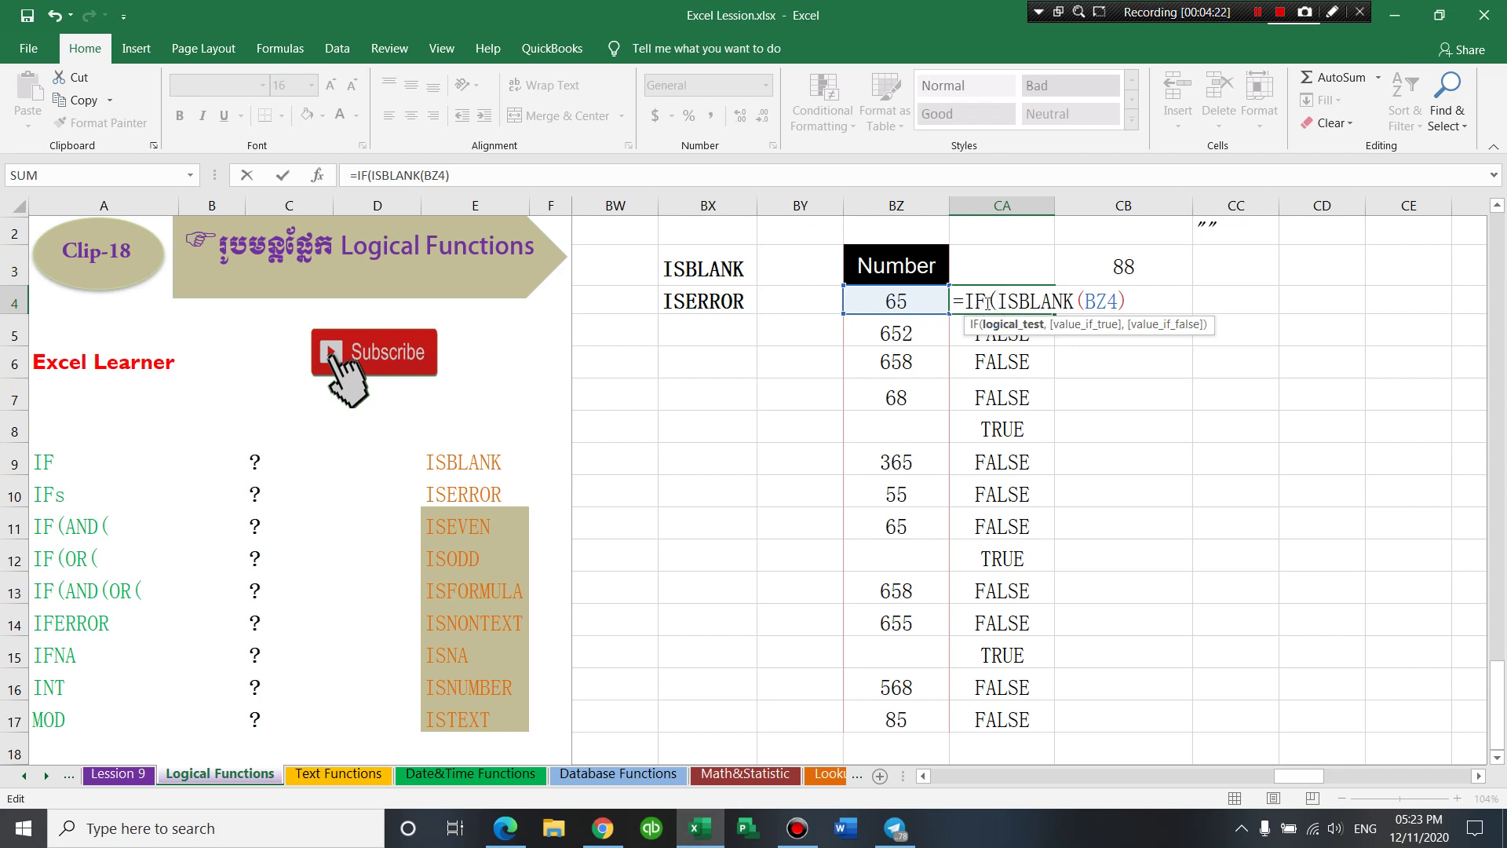
click(1031, 336)
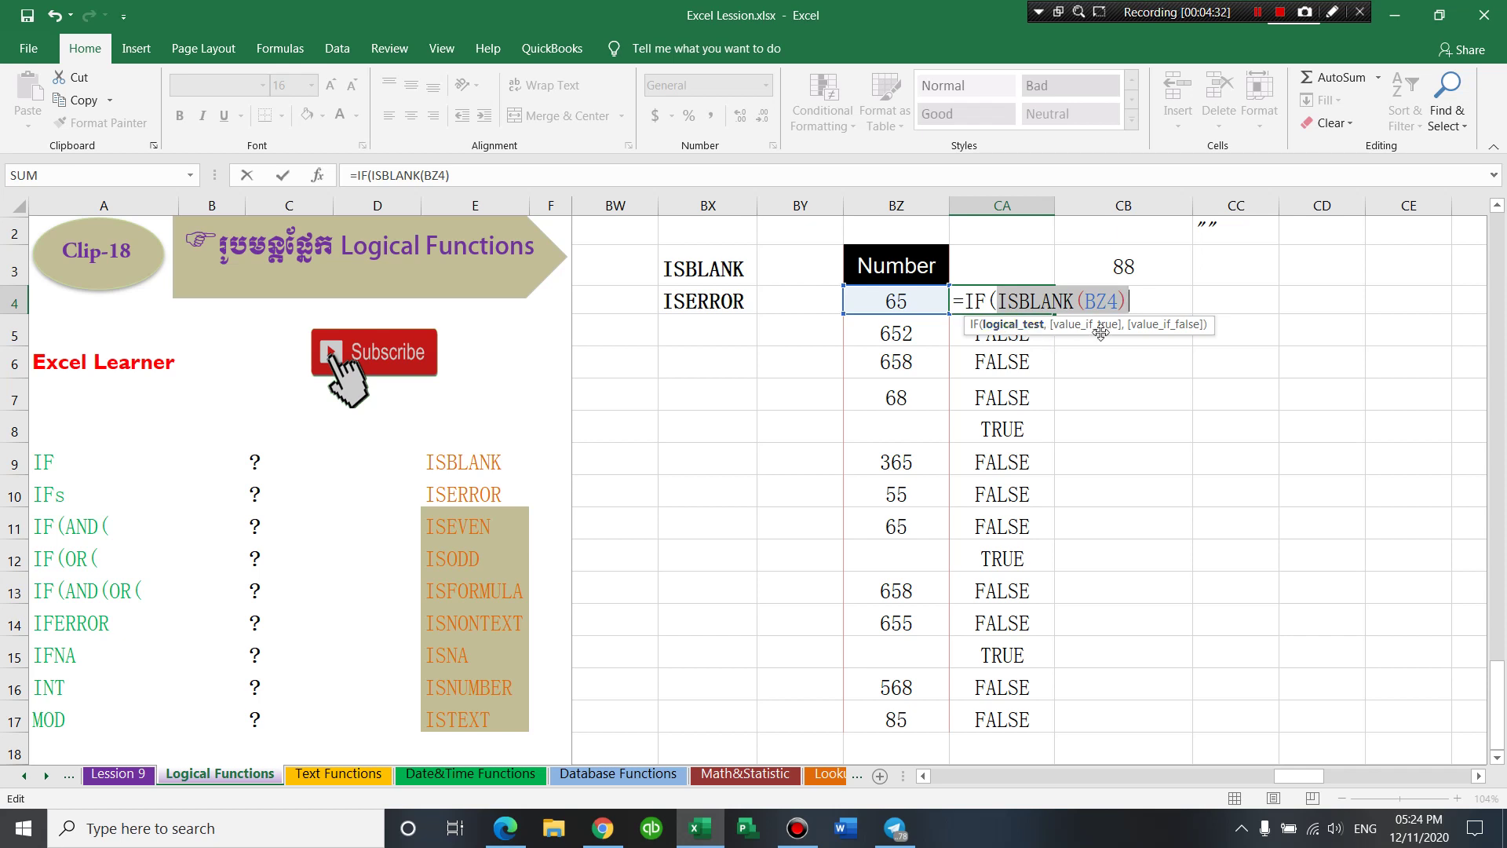
click(1136, 306)
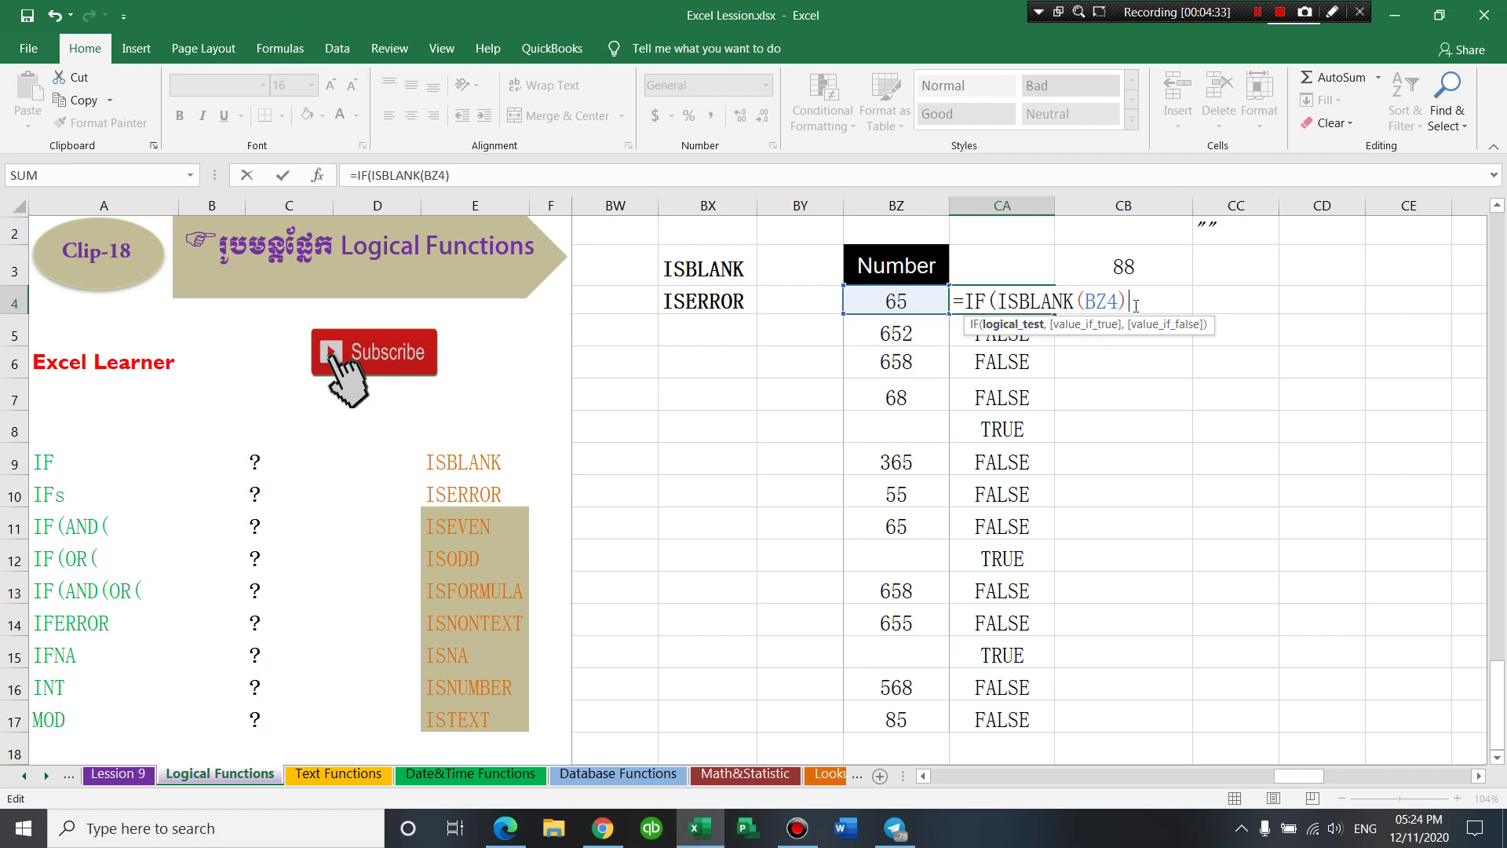
text(,88)
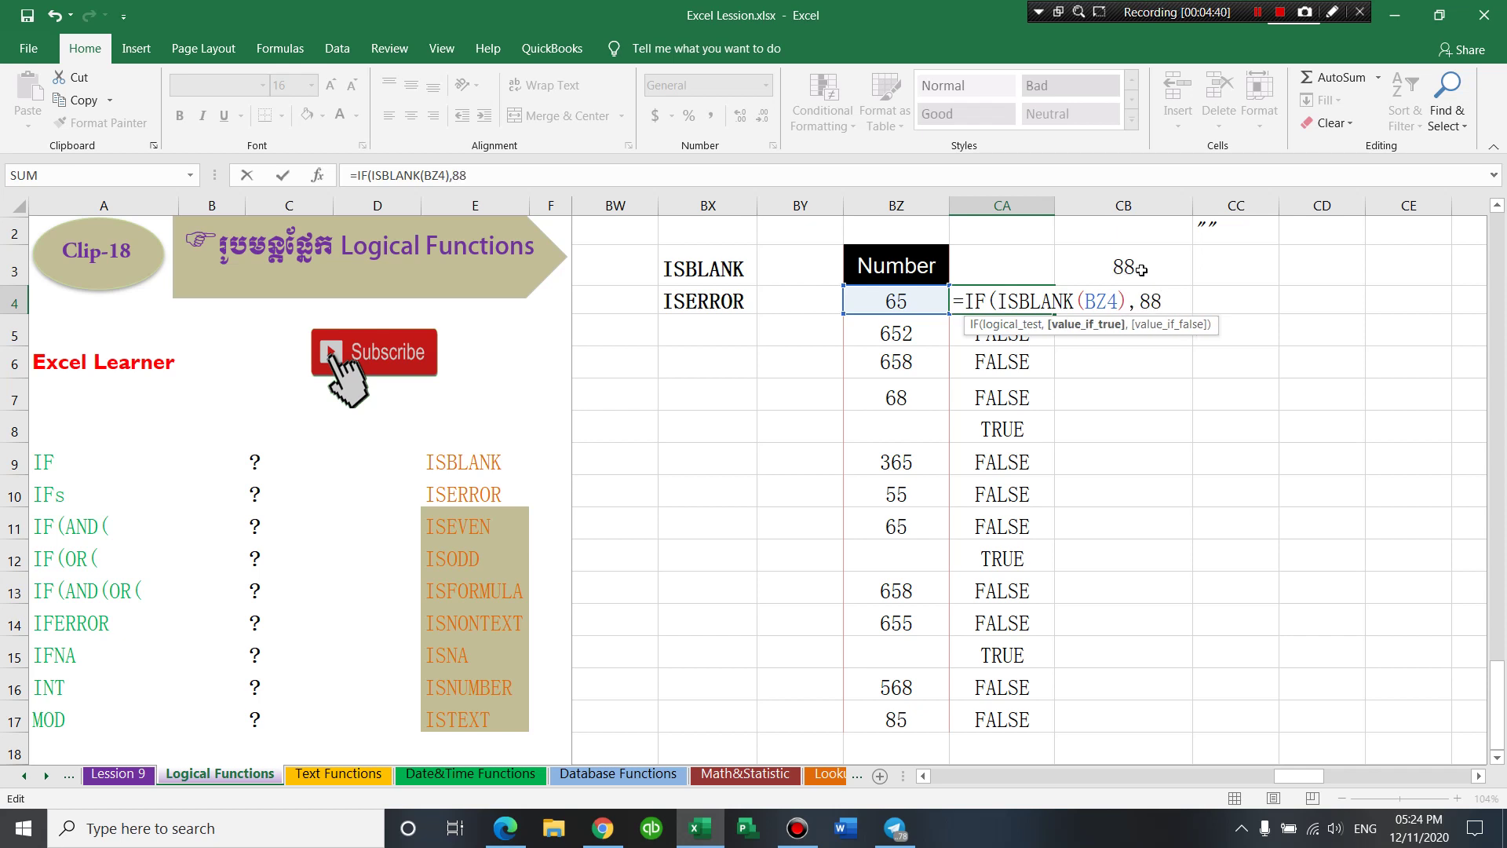
key(BackSpace)
key(BackSpace)
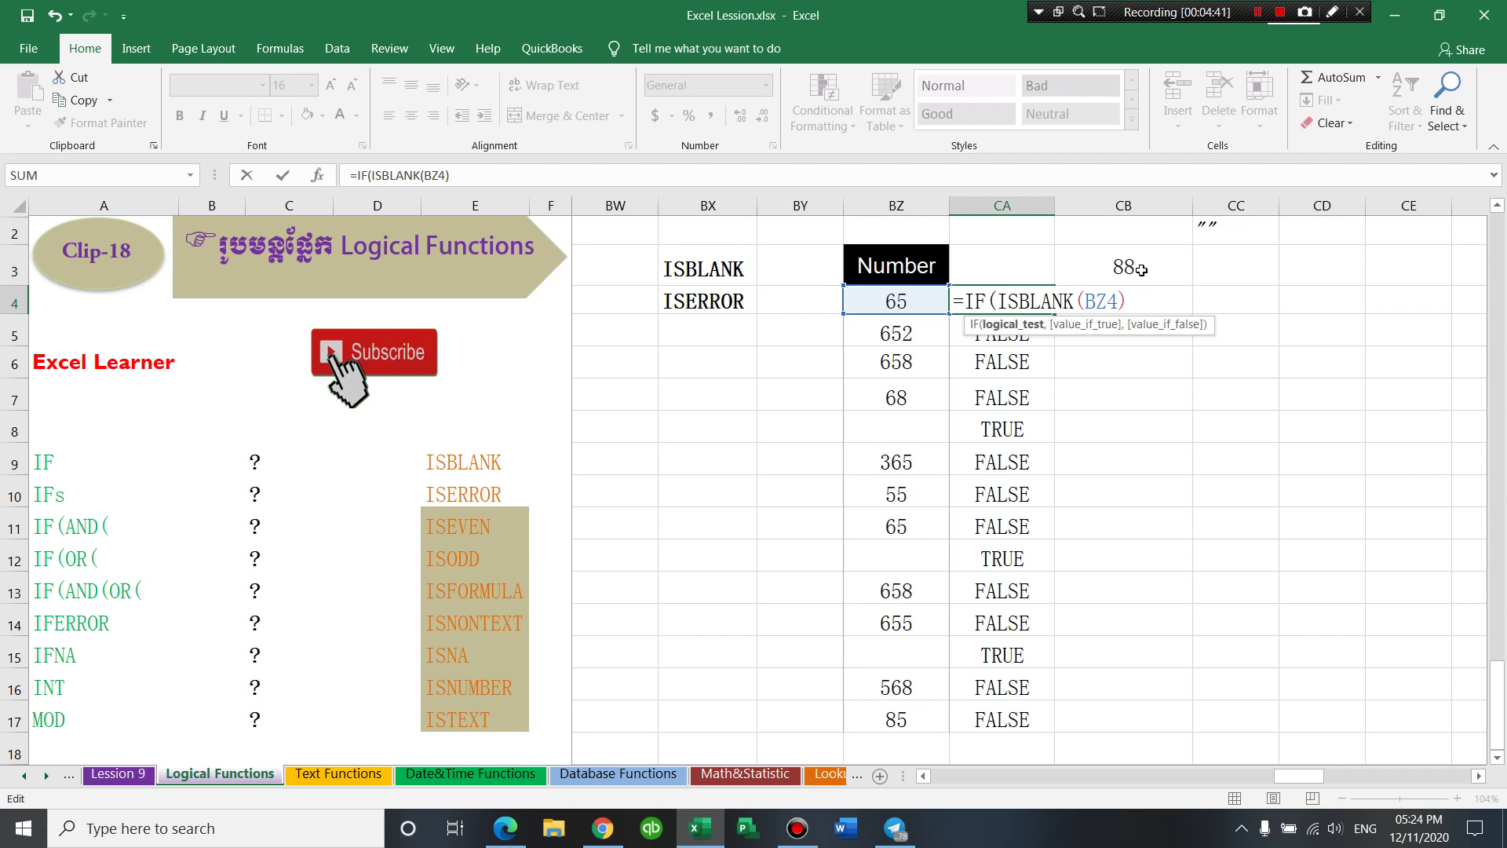
text(.)
key(BackSpace)
text(,)
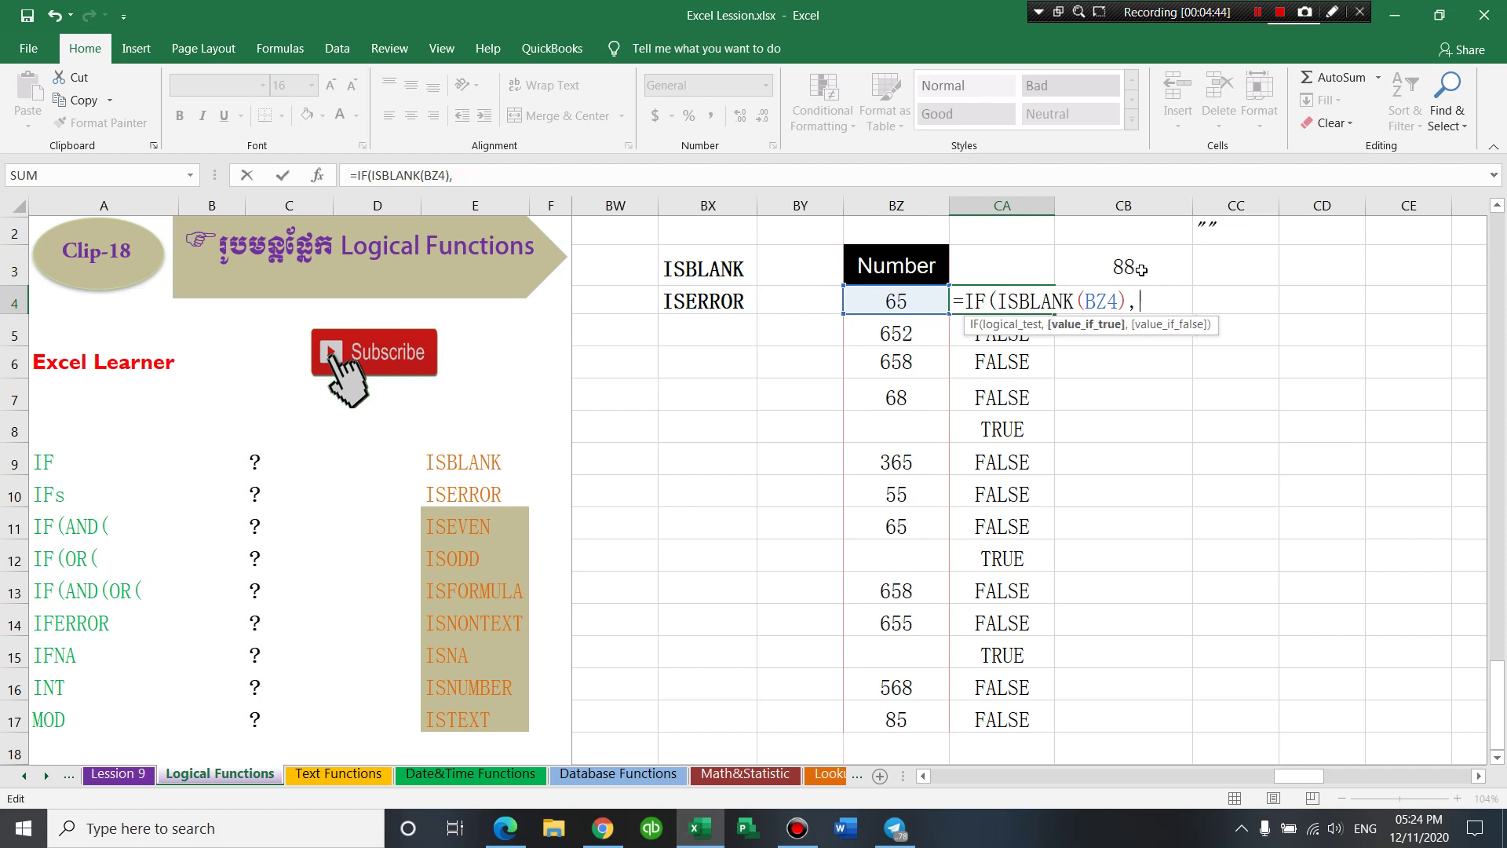
click(1141, 271)
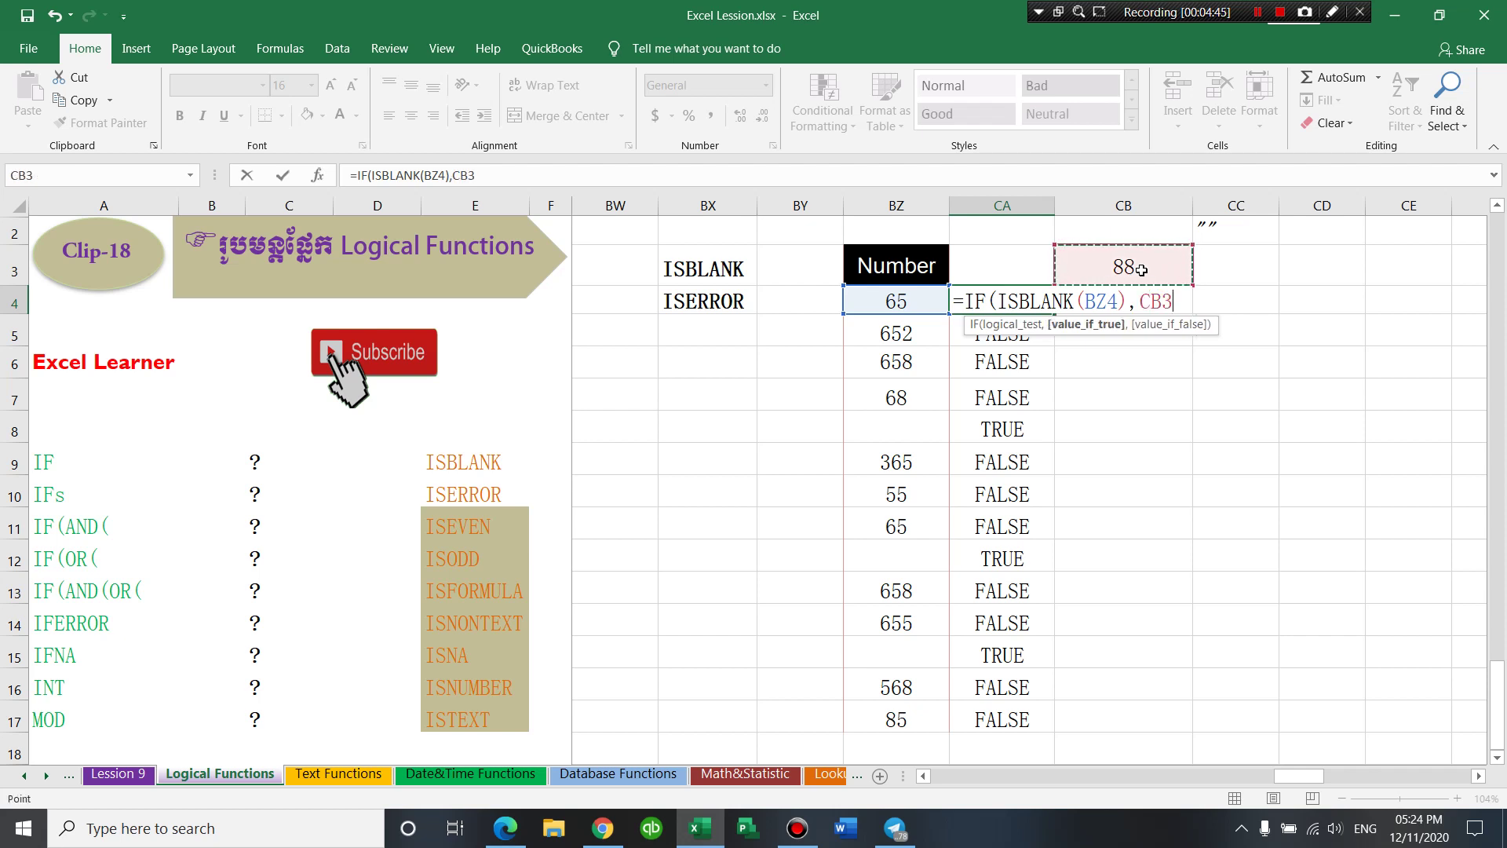
key(F4)
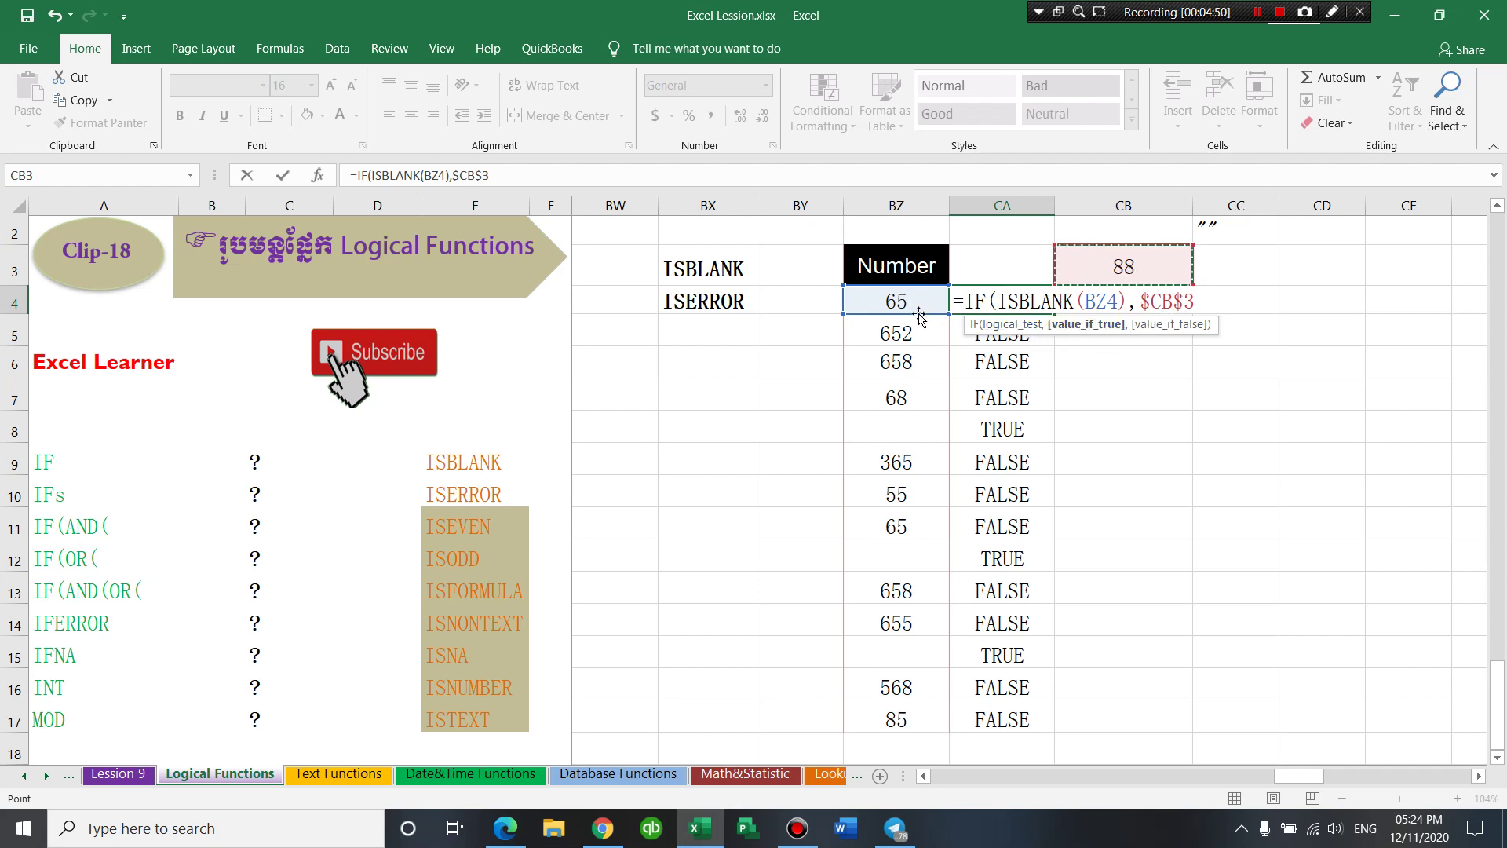
- Add BZ4 as the value if false, completing =IF(ISBLANK(BZ4),$CB$3,BZ4) in CA4
click(1020, 320)
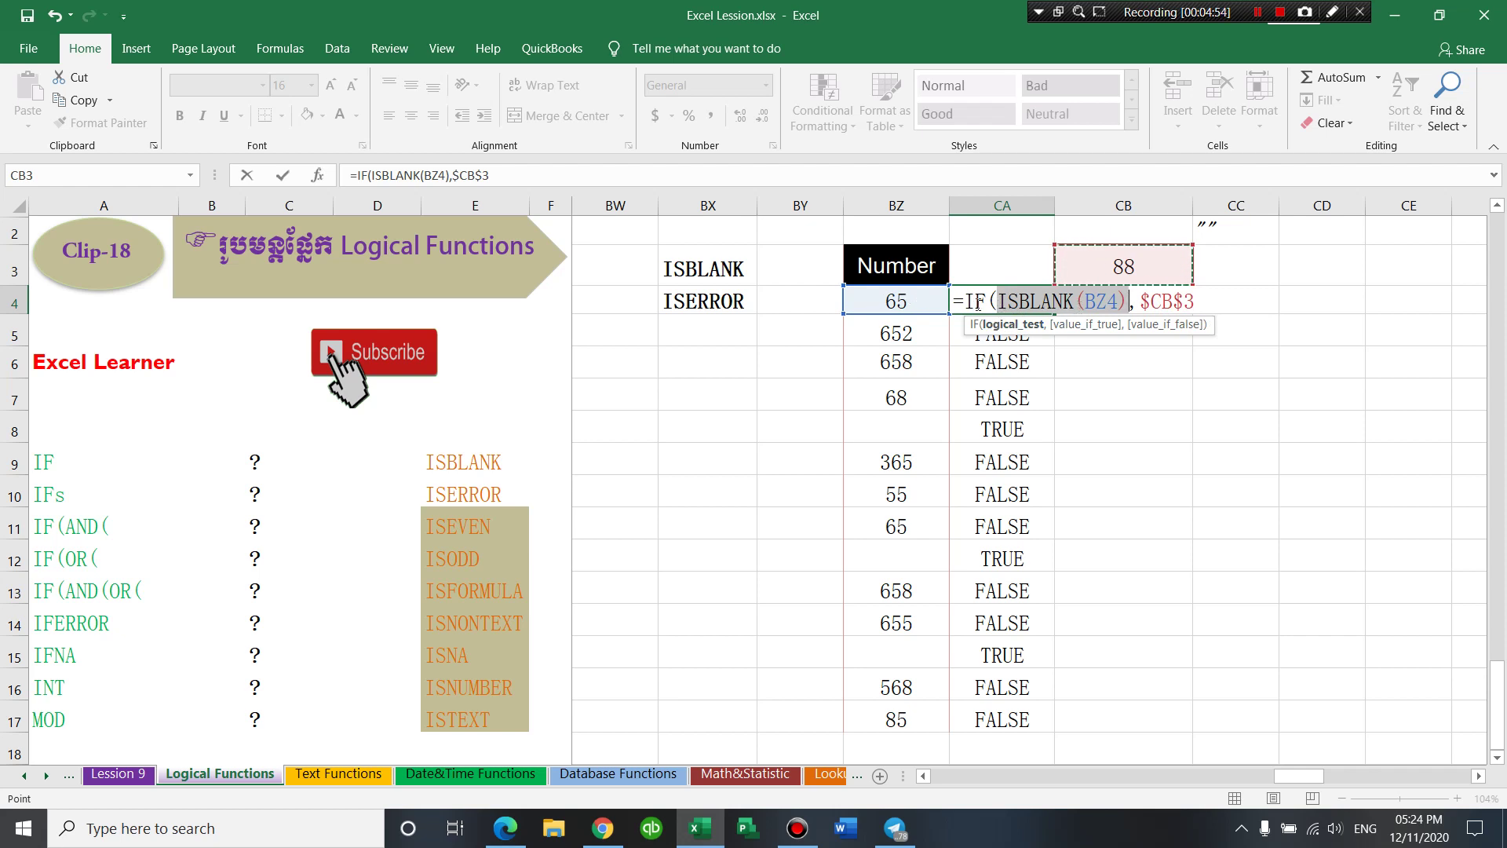
click(1091, 325)
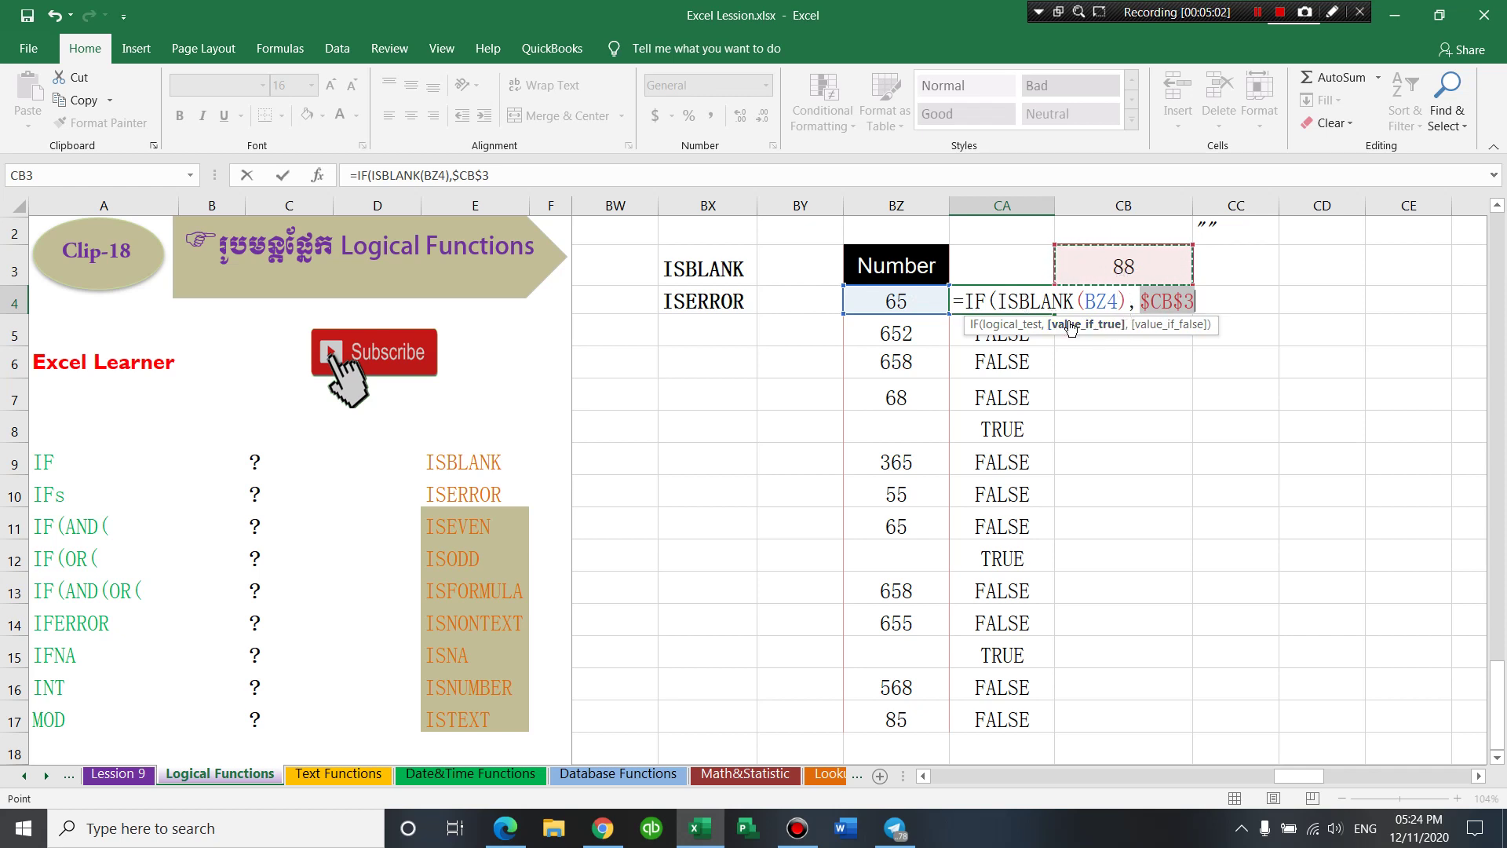
click(1026, 326)
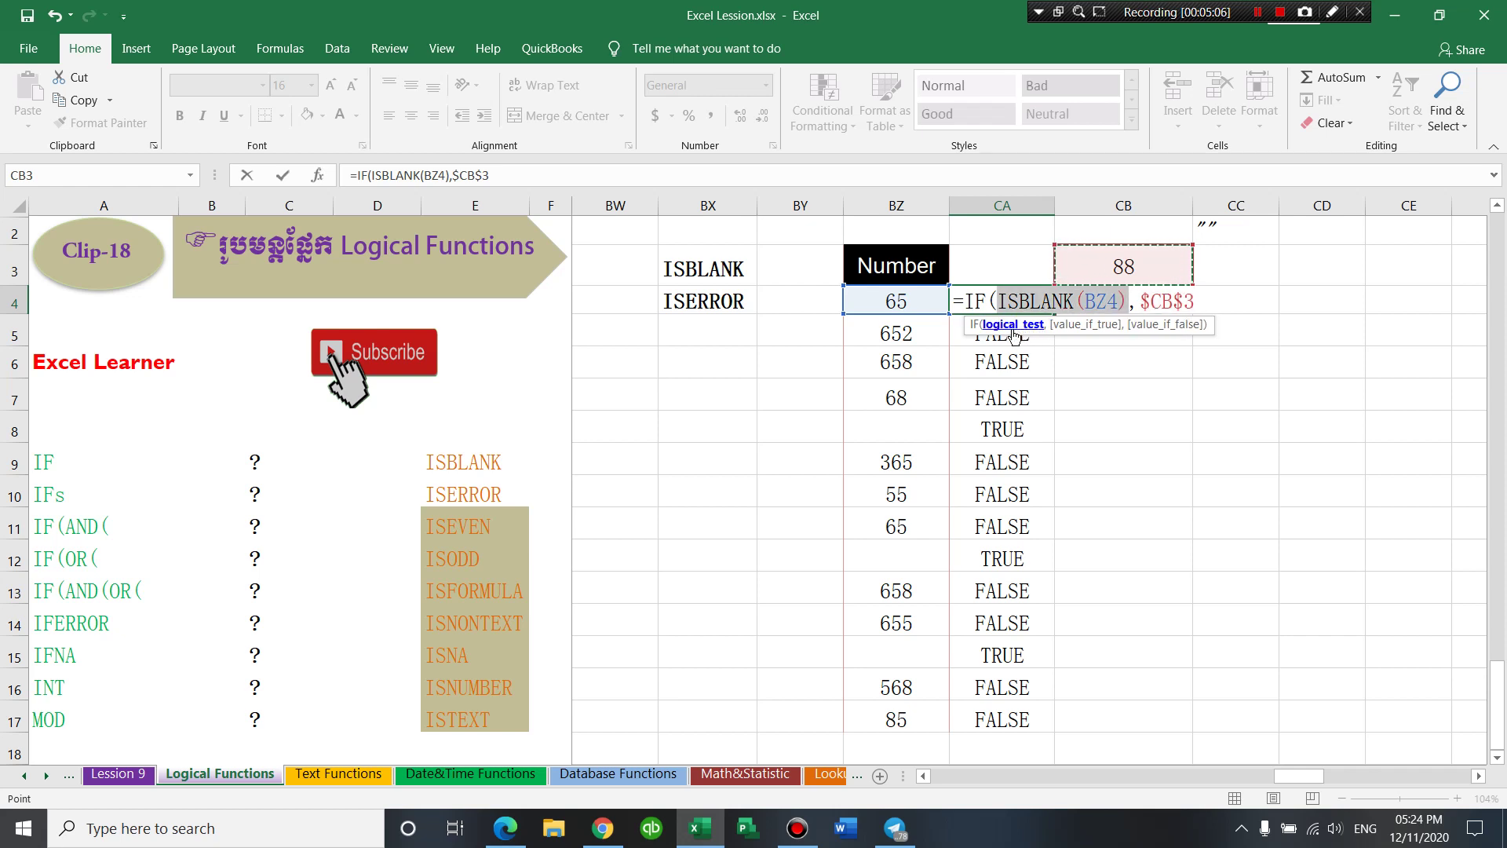
click(1085, 325)
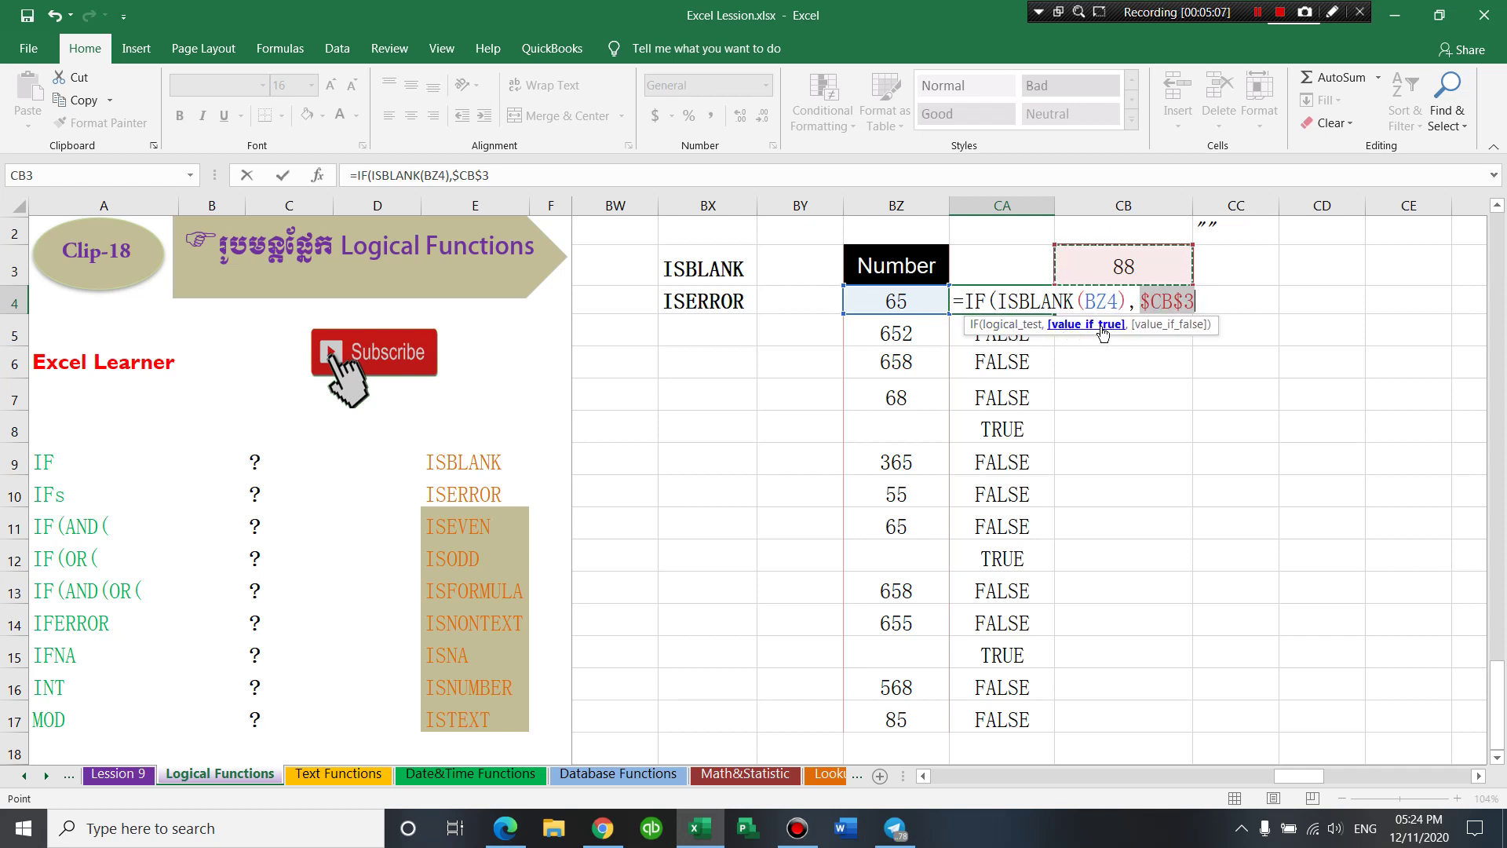
click(1206, 304)
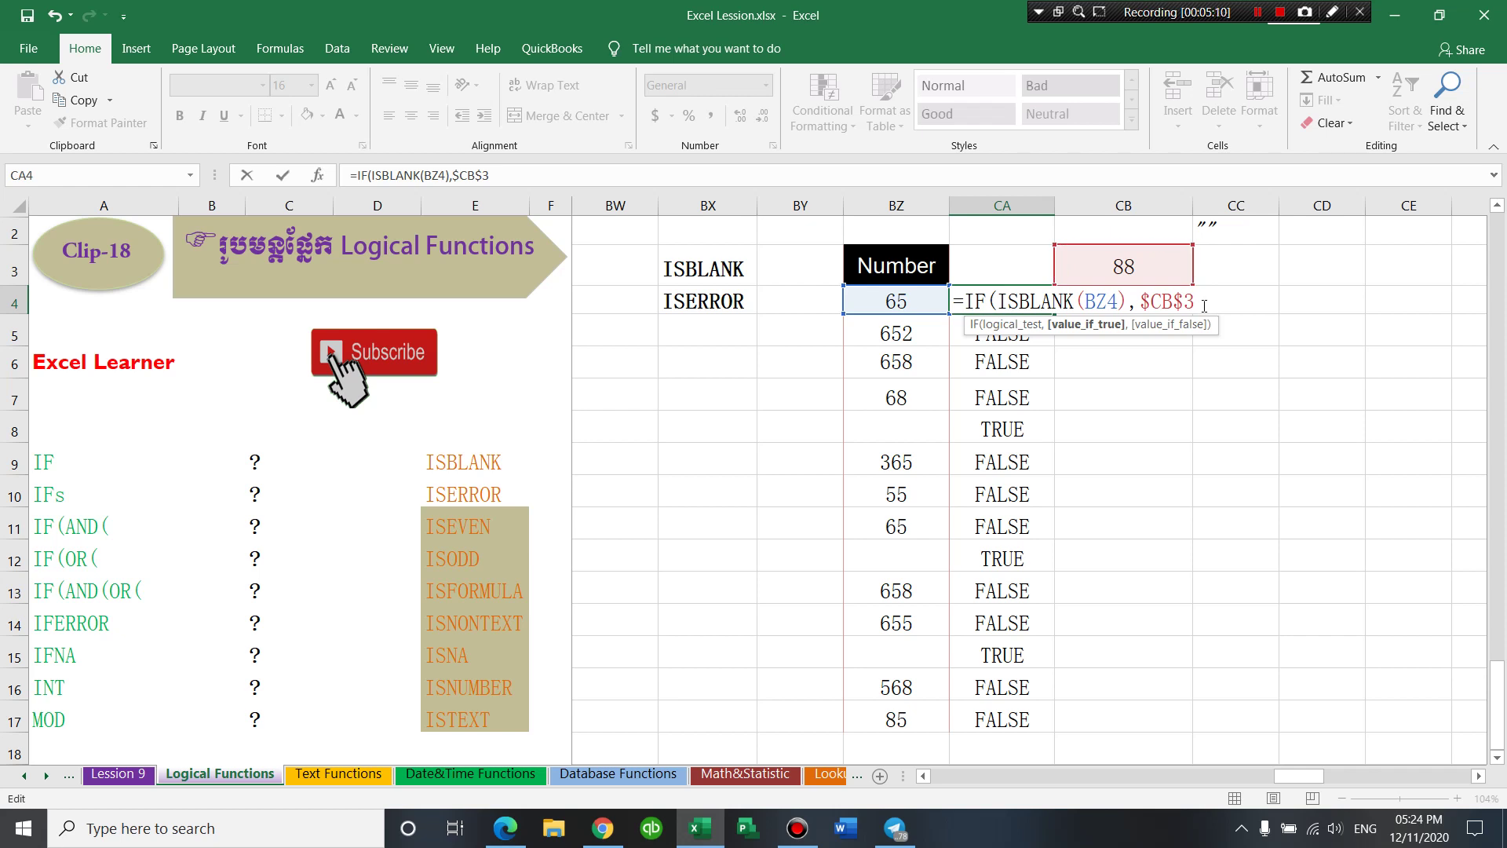
text(,)
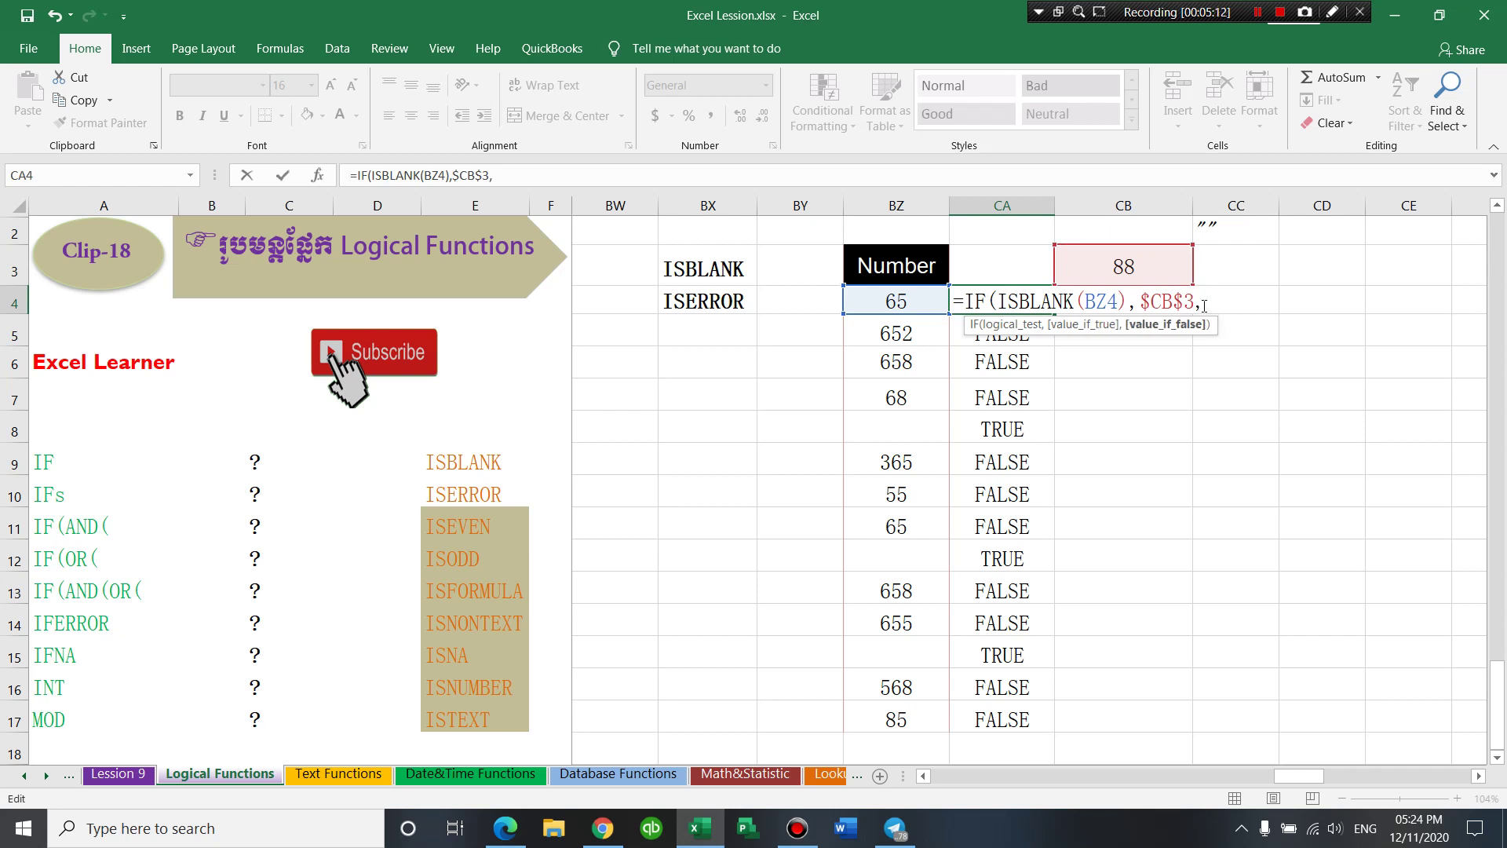
click(892, 299)
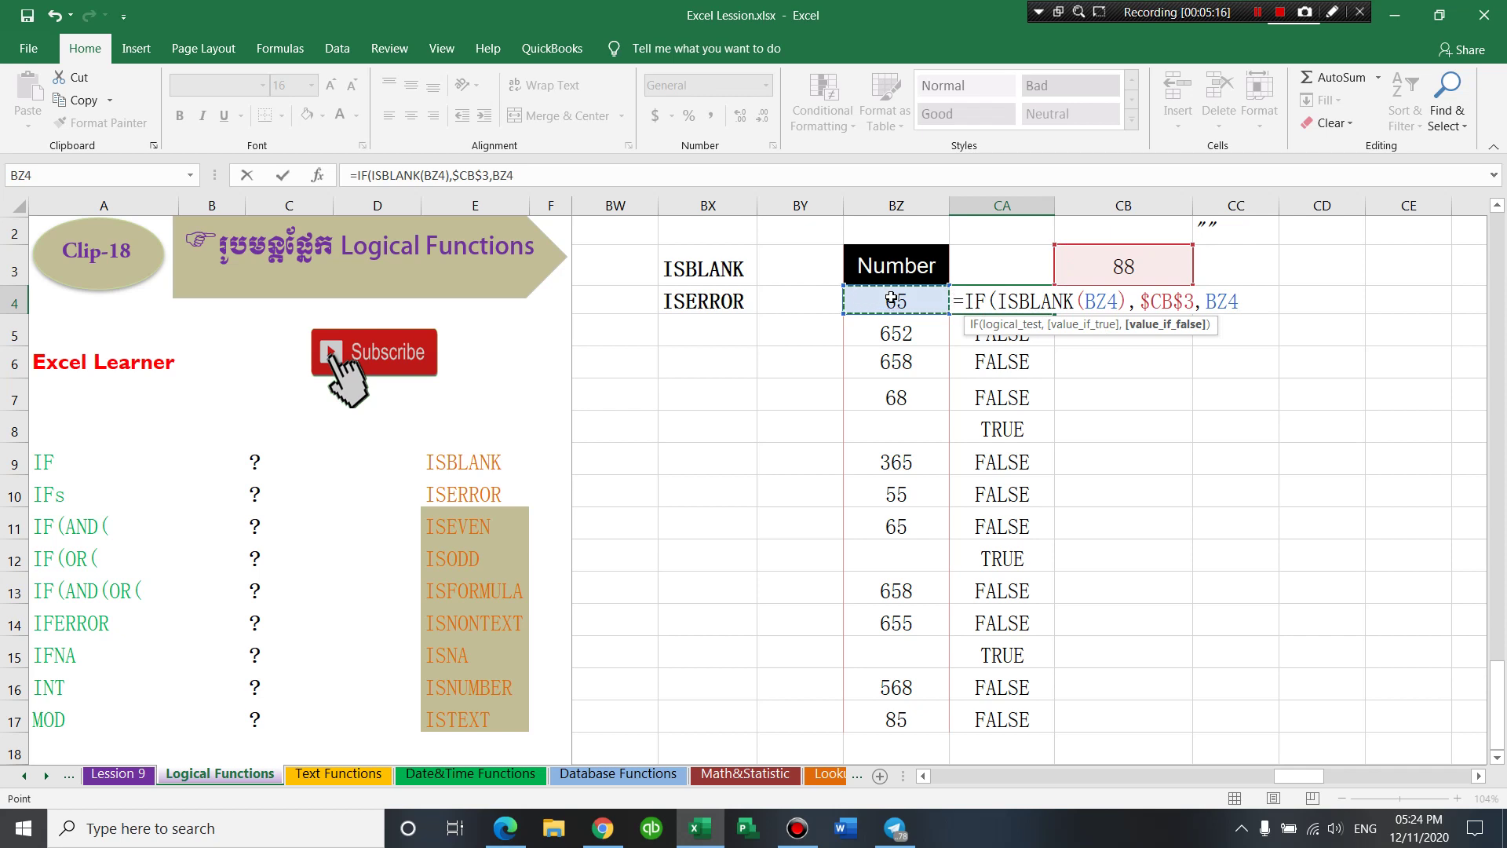
key(Return)
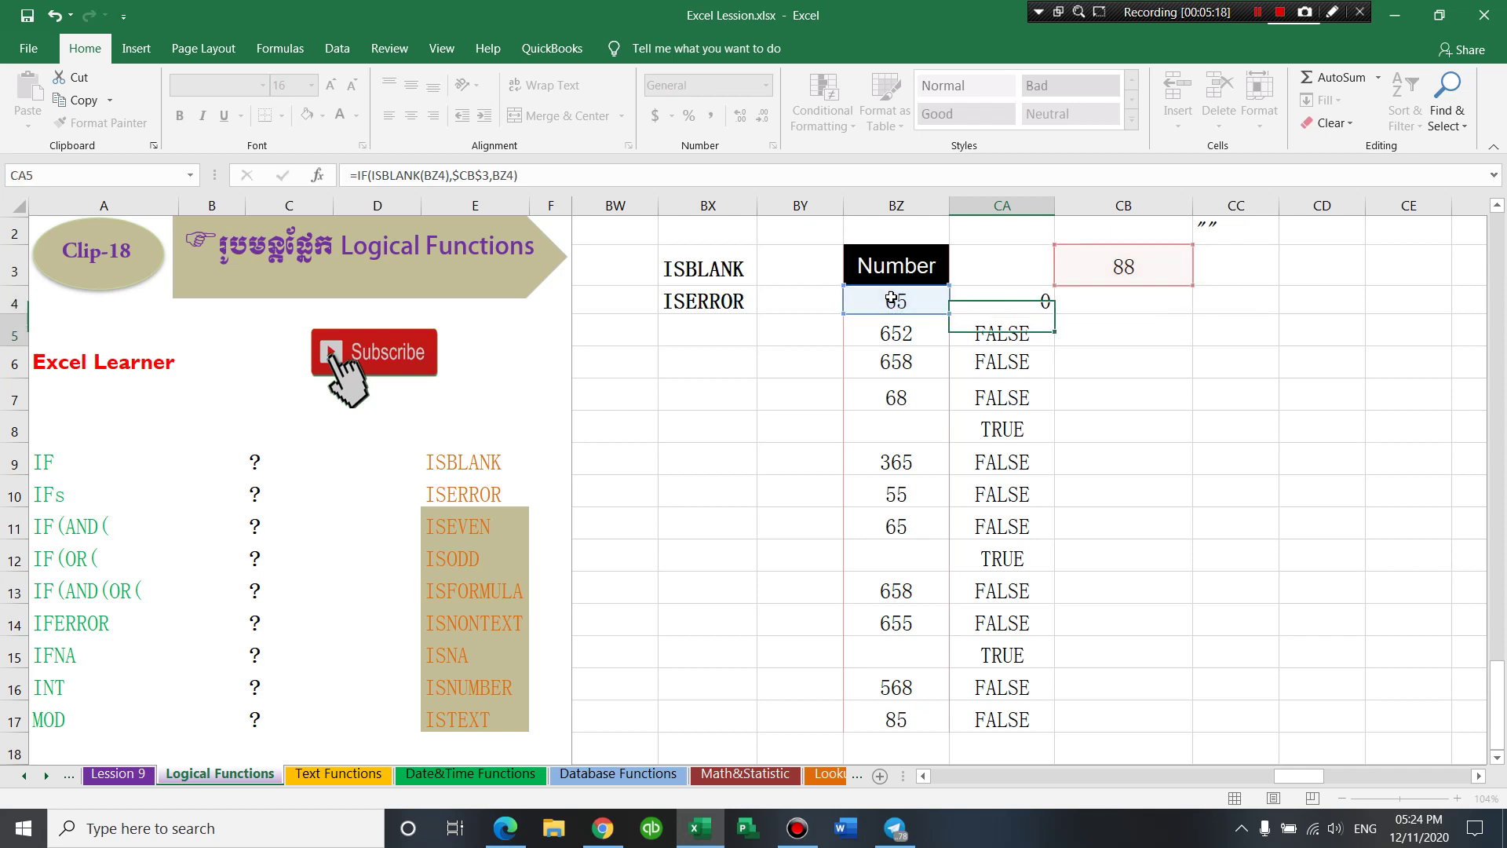
- Fill the IF formula down CA4:CA17 and confirm CA8 shows 88 beside empty BZ8
click(1036, 302)
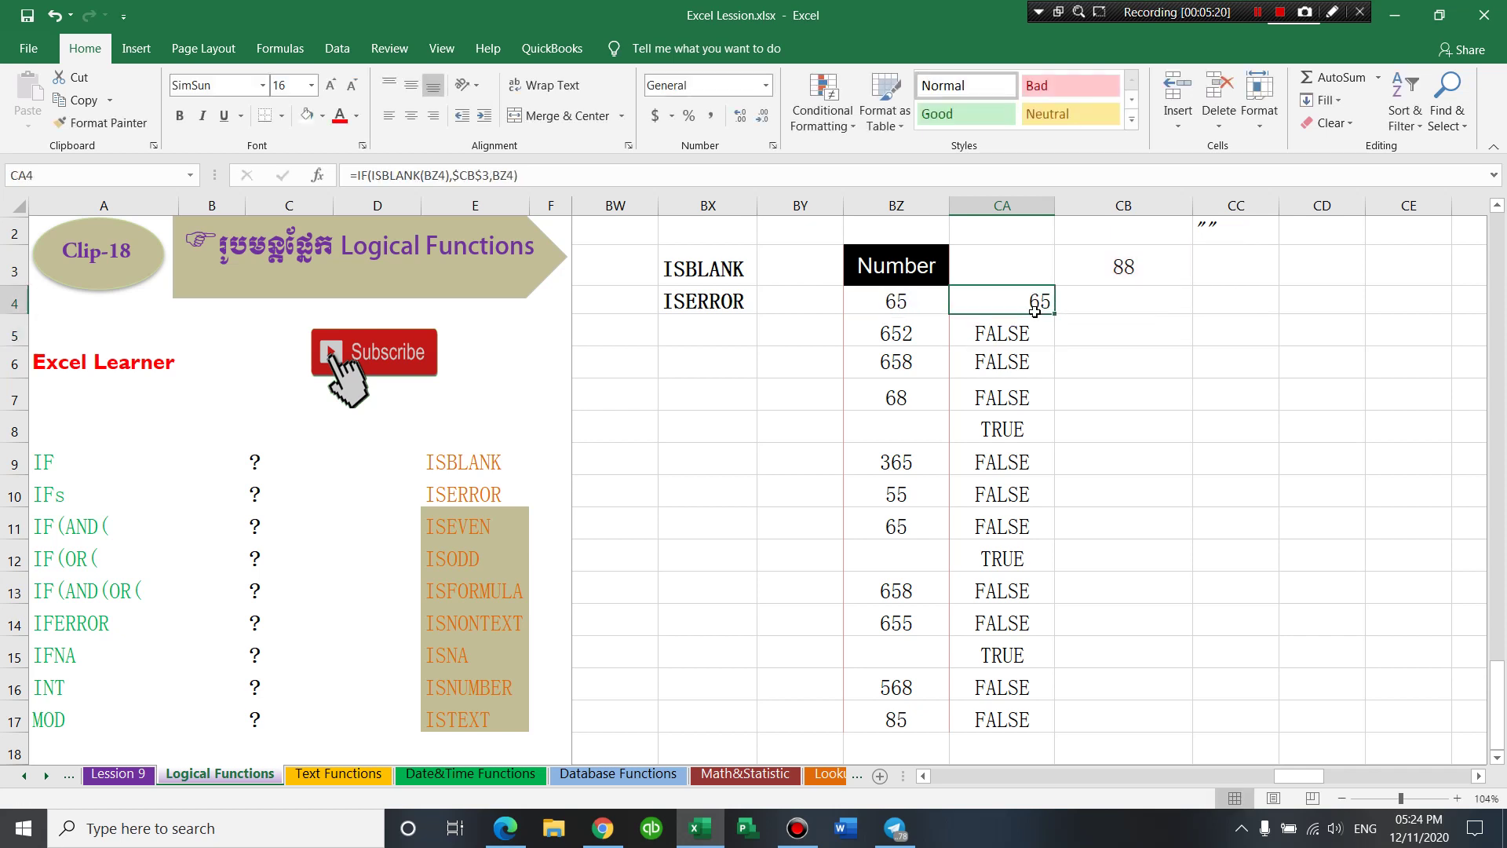
drag(1055, 315, 1026, 431)
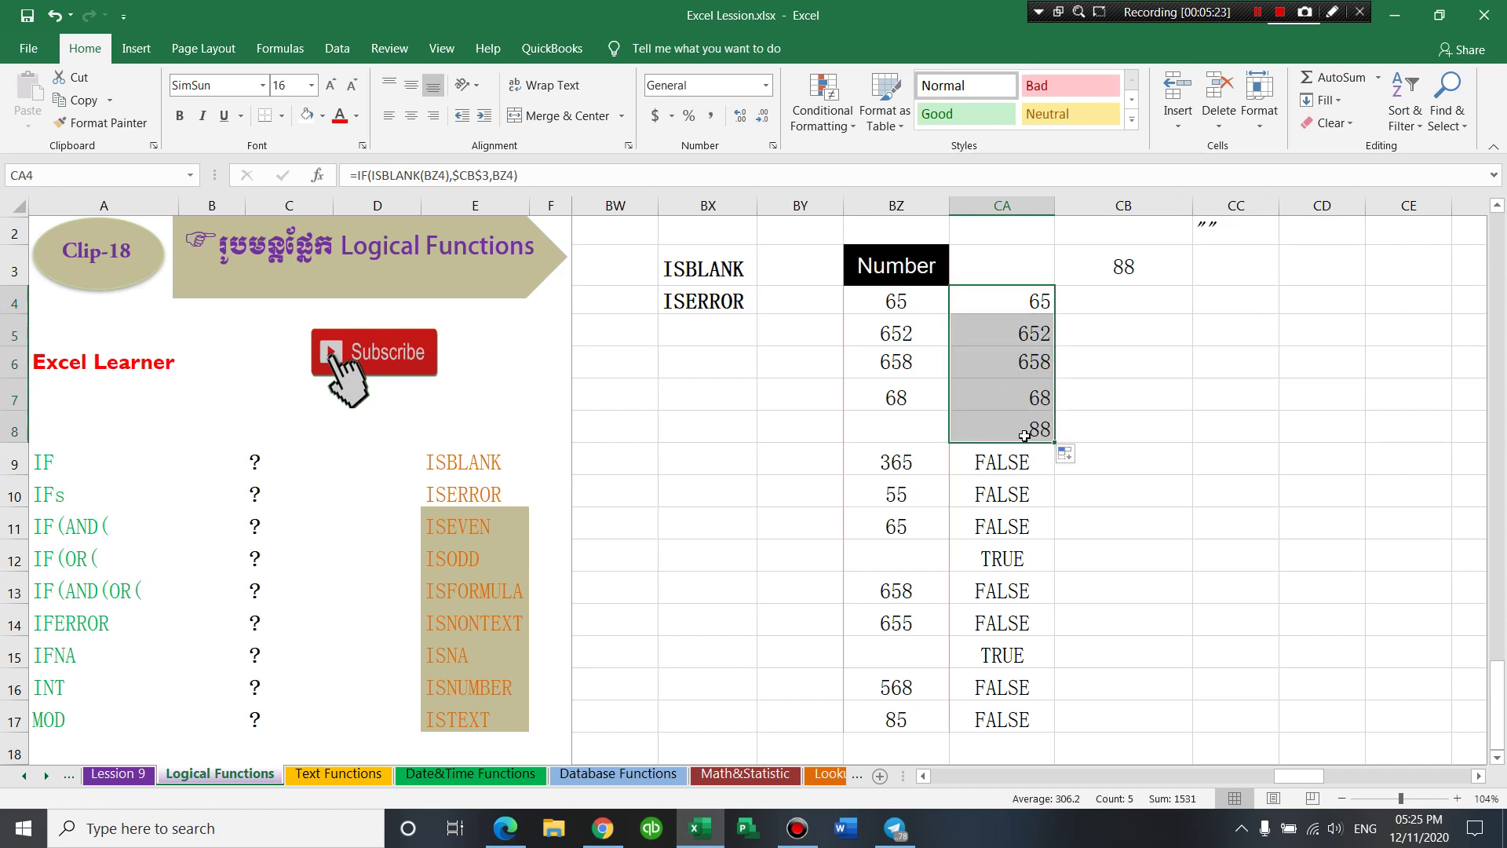
click(1030, 434)
drag(1051, 444, 1040, 723)
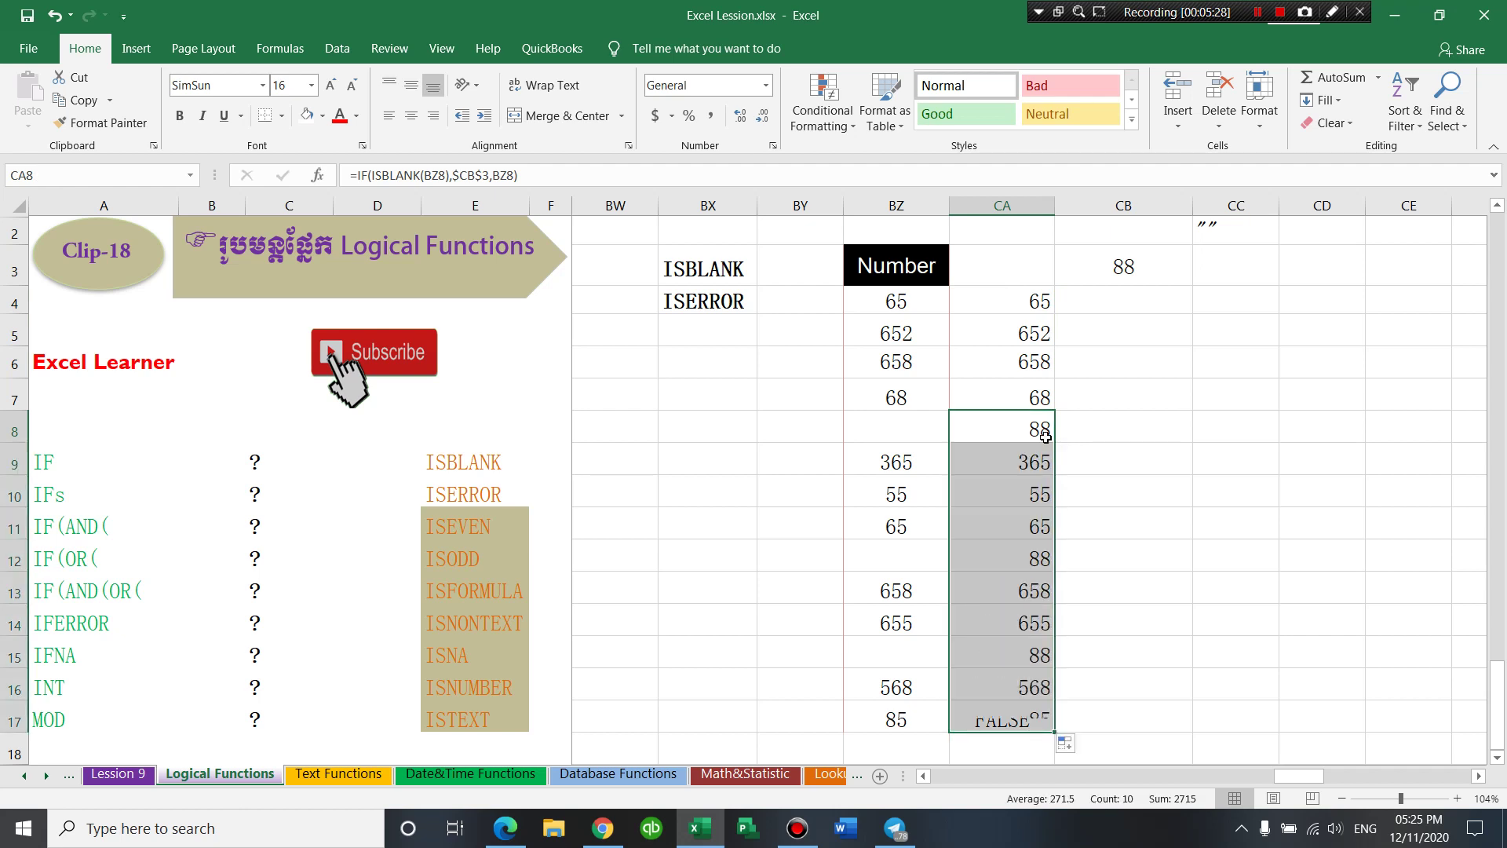
drag(1023, 298, 1014, 710)
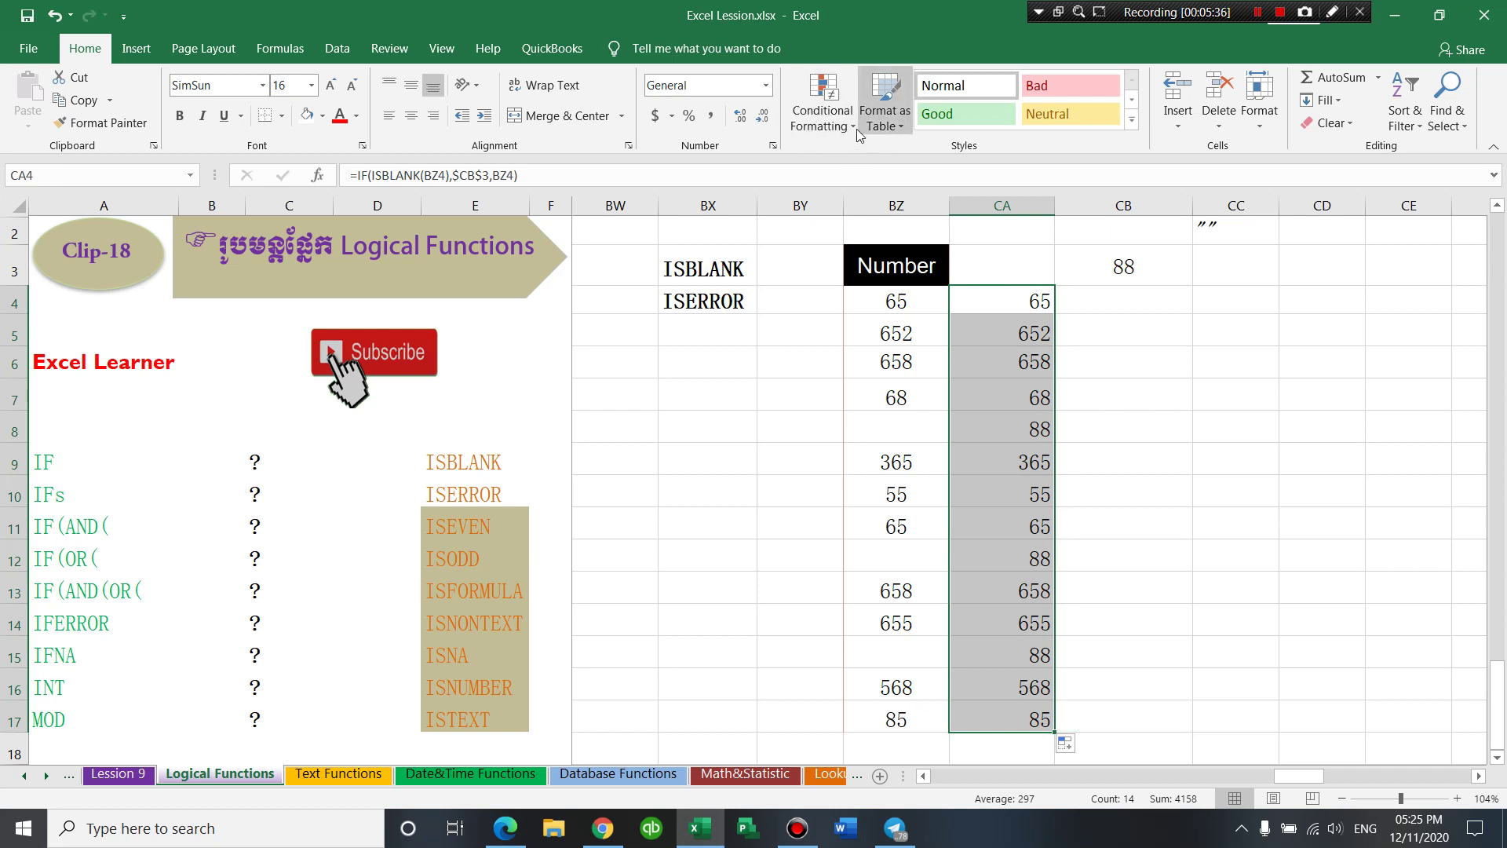
click(1025, 491)
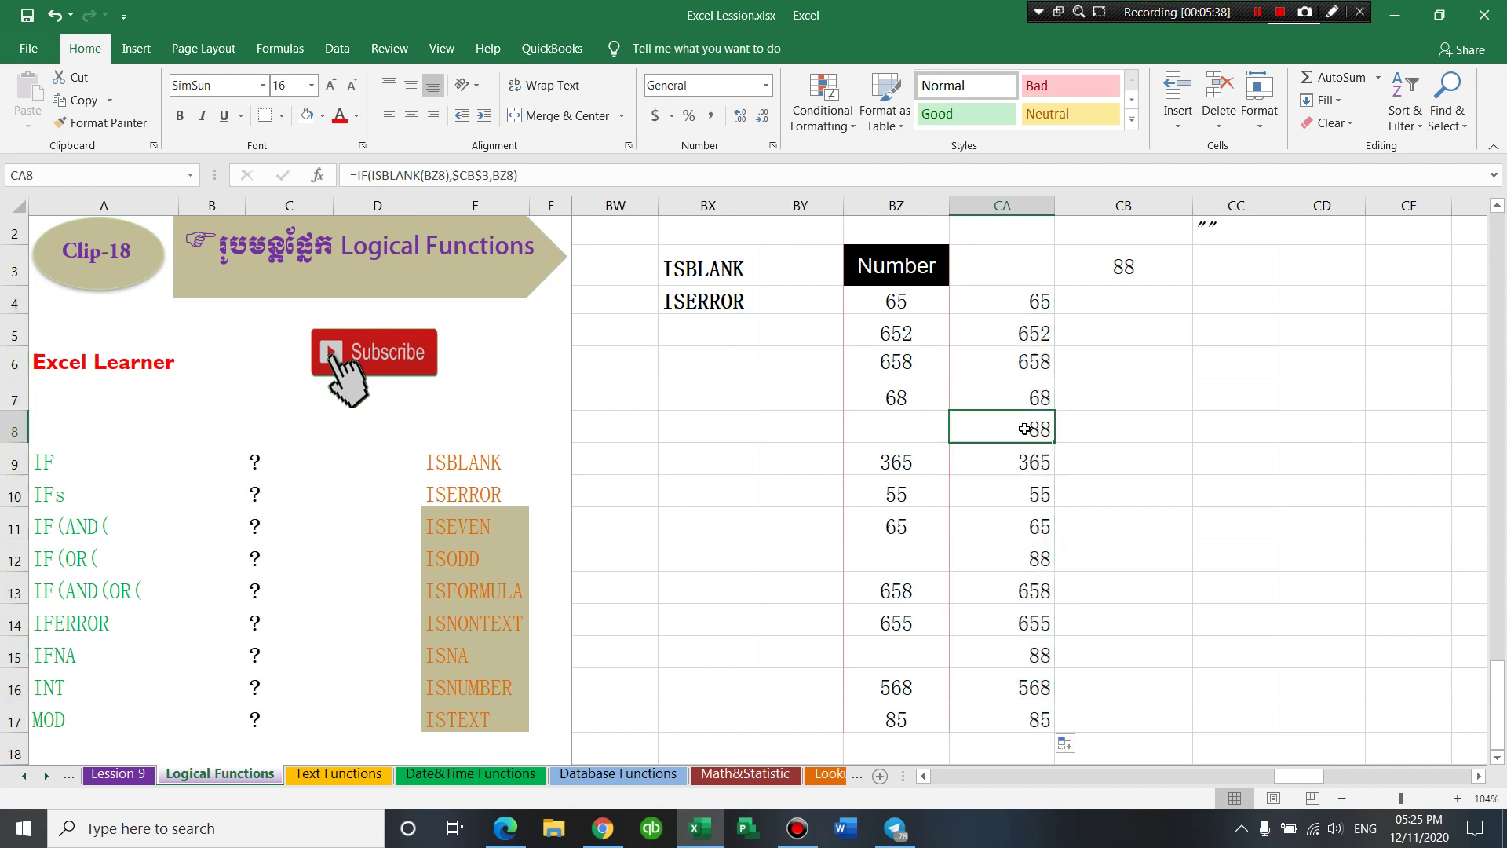
click(893, 428)
click(973, 430)
click(920, 431)
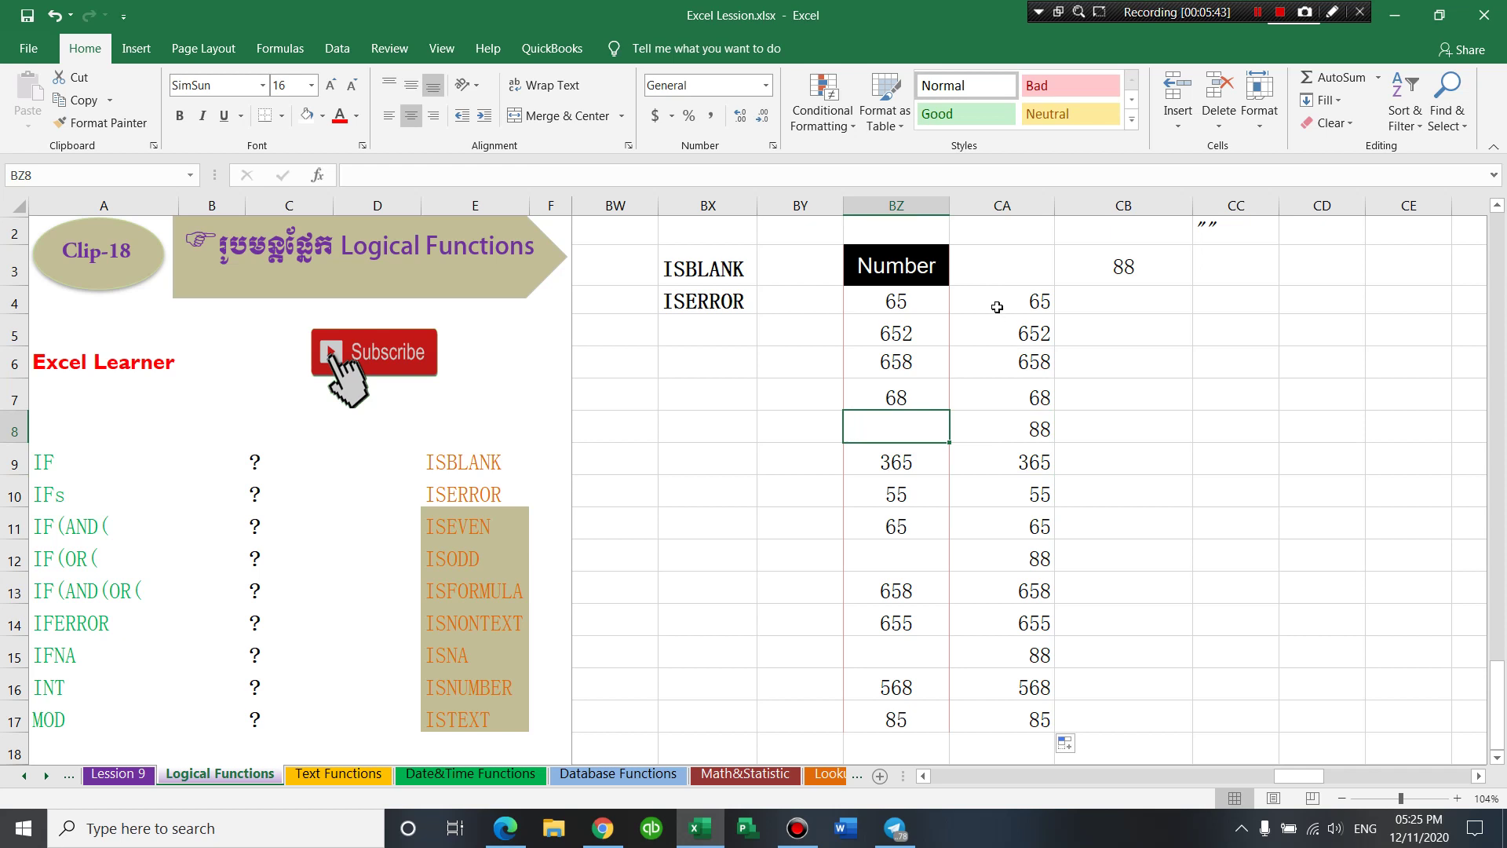
click(1016, 430)
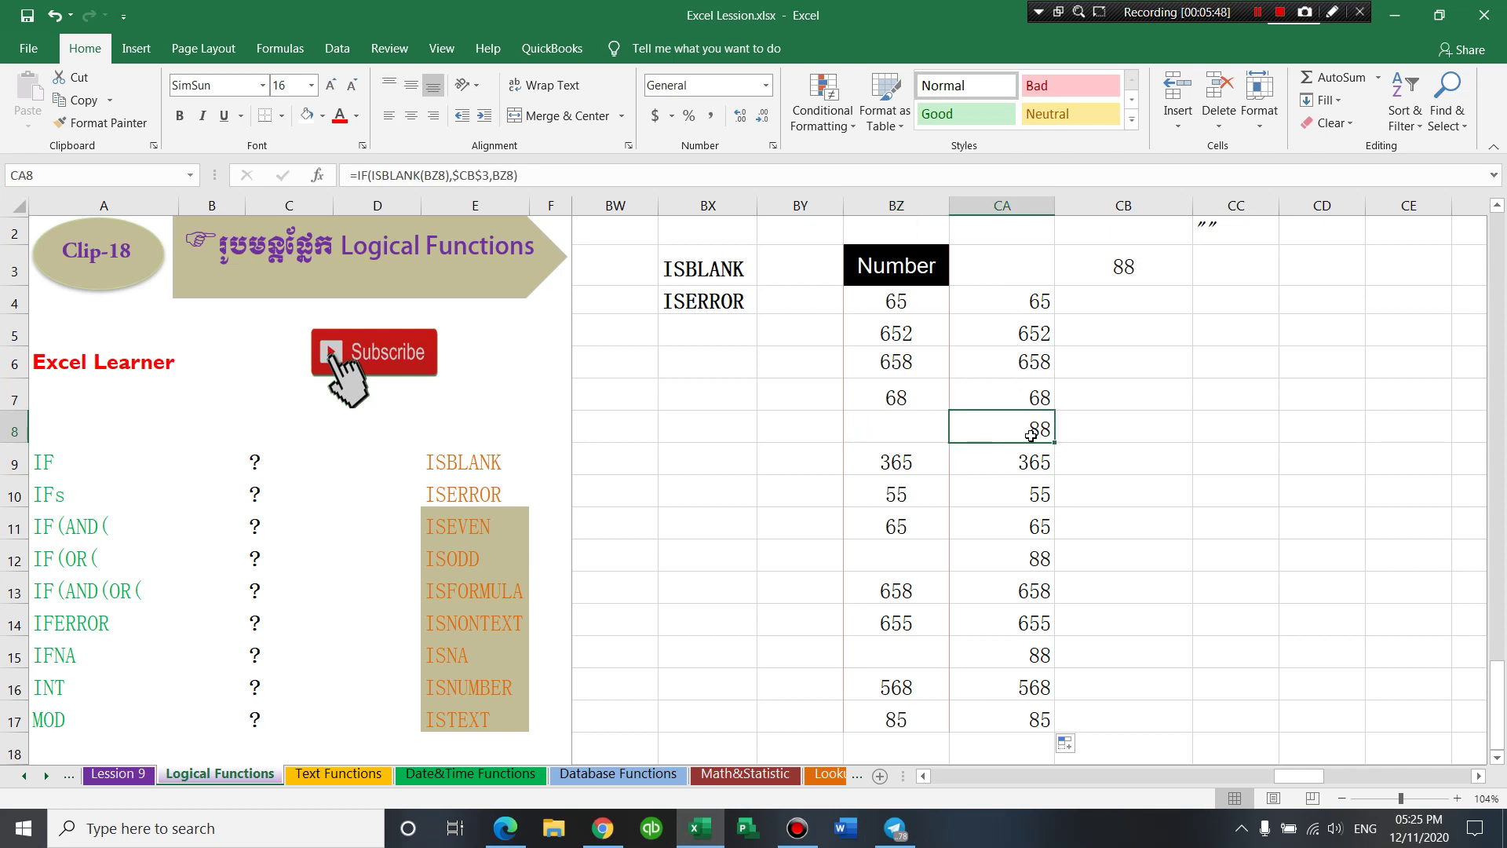
- Select BZ4:CA17, open and close Conditional Formatting, then review the CA4 and CA8 formulas
drag(942, 308, 1005, 721)
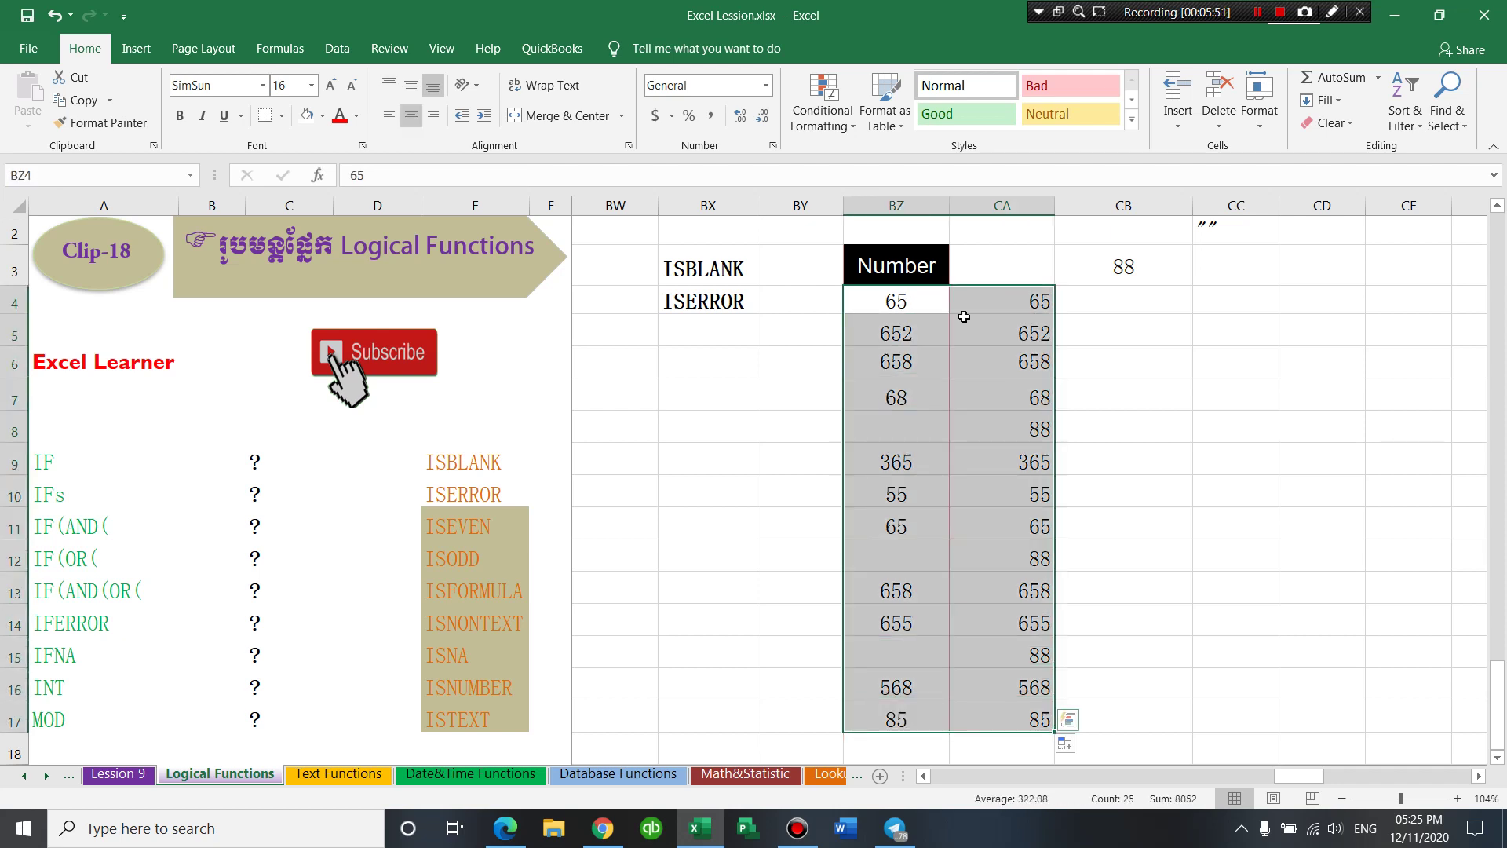
click(822, 110)
click(1252, 313)
click(989, 346)
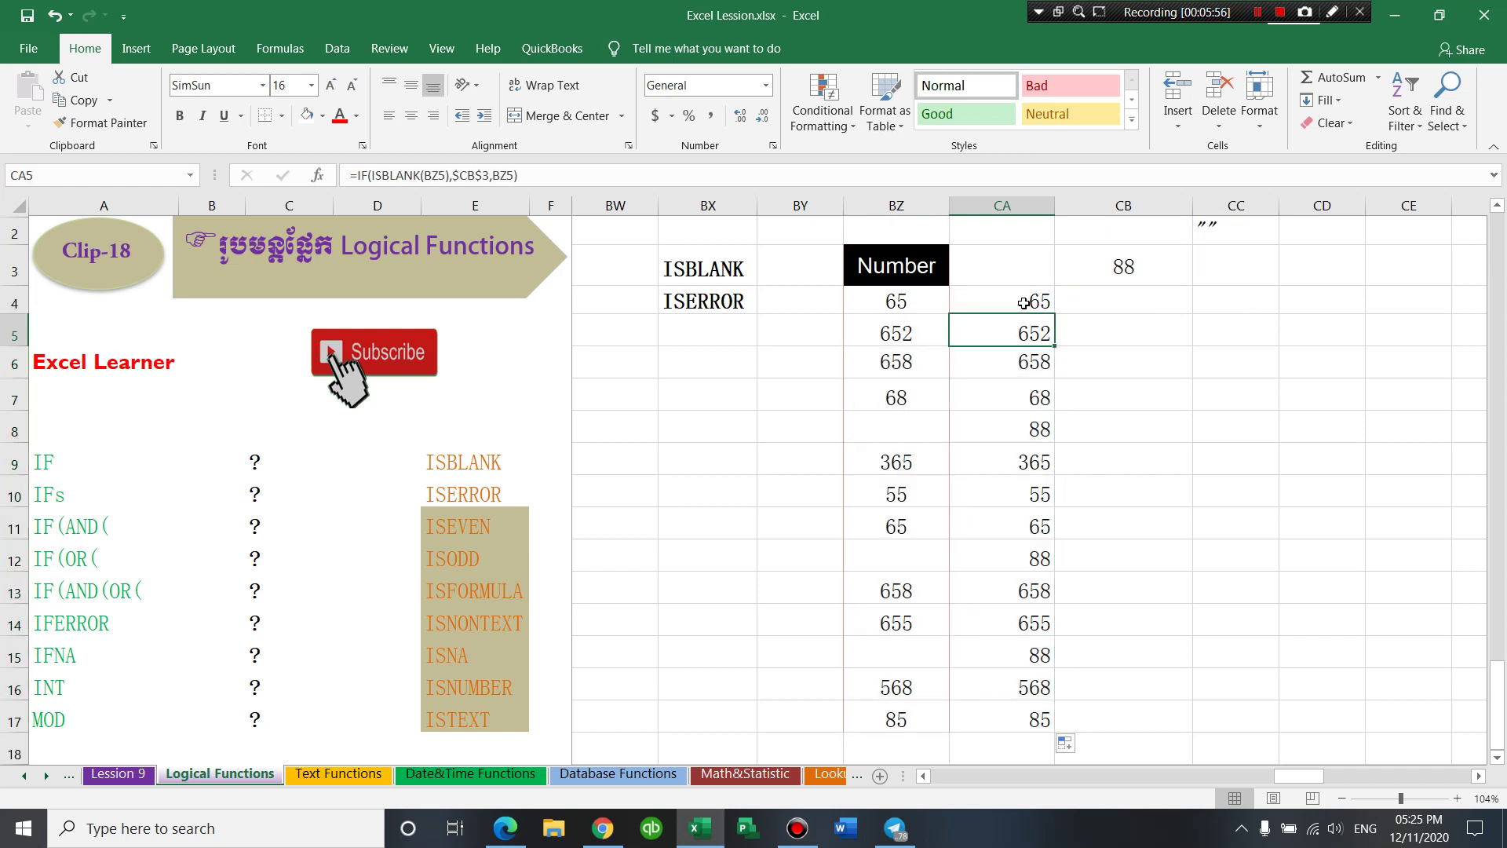
click(1025, 304)
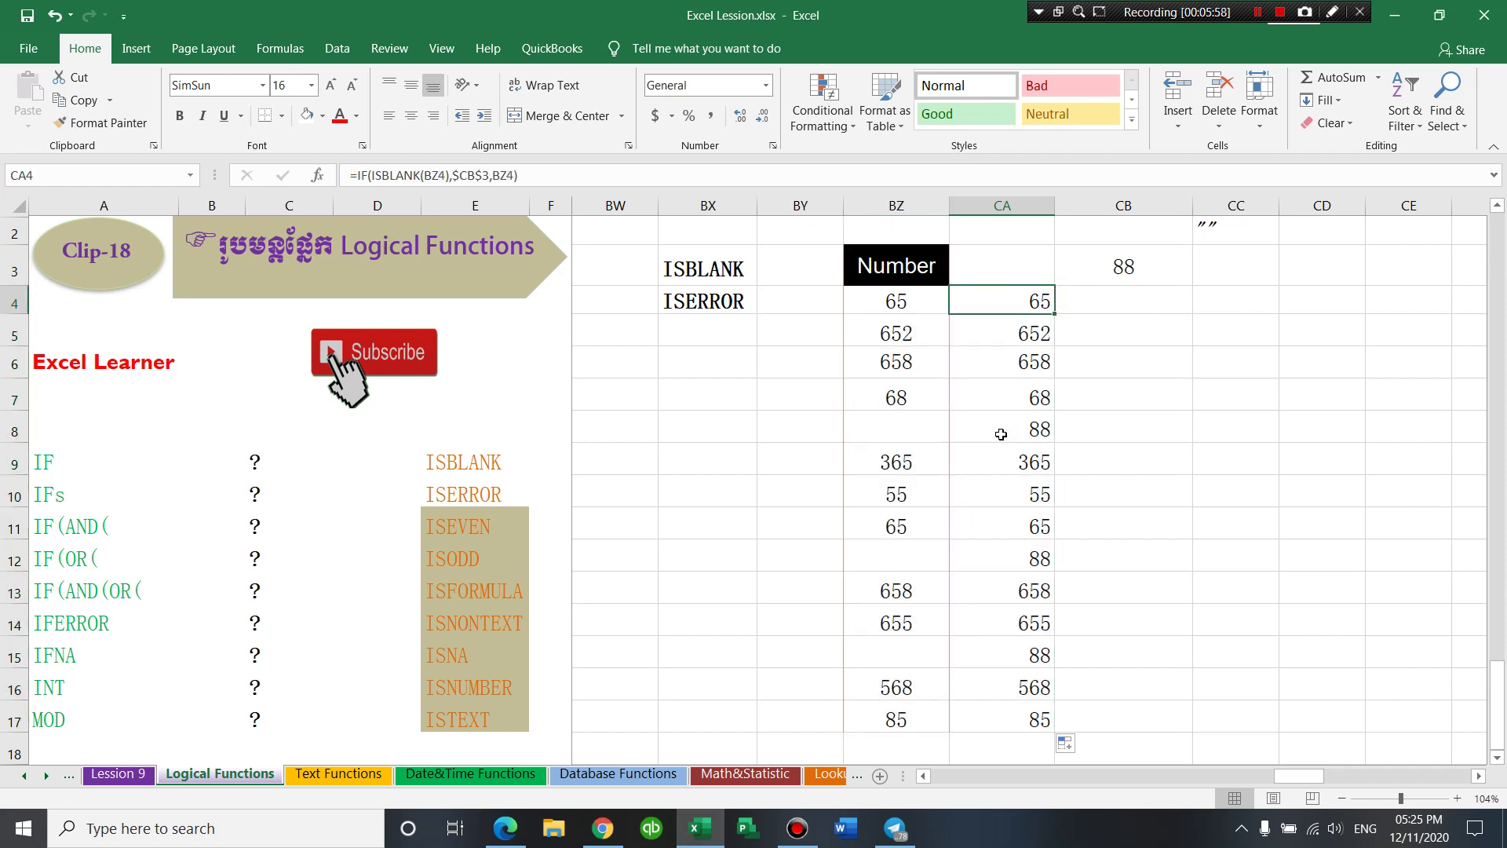
click(1011, 433)
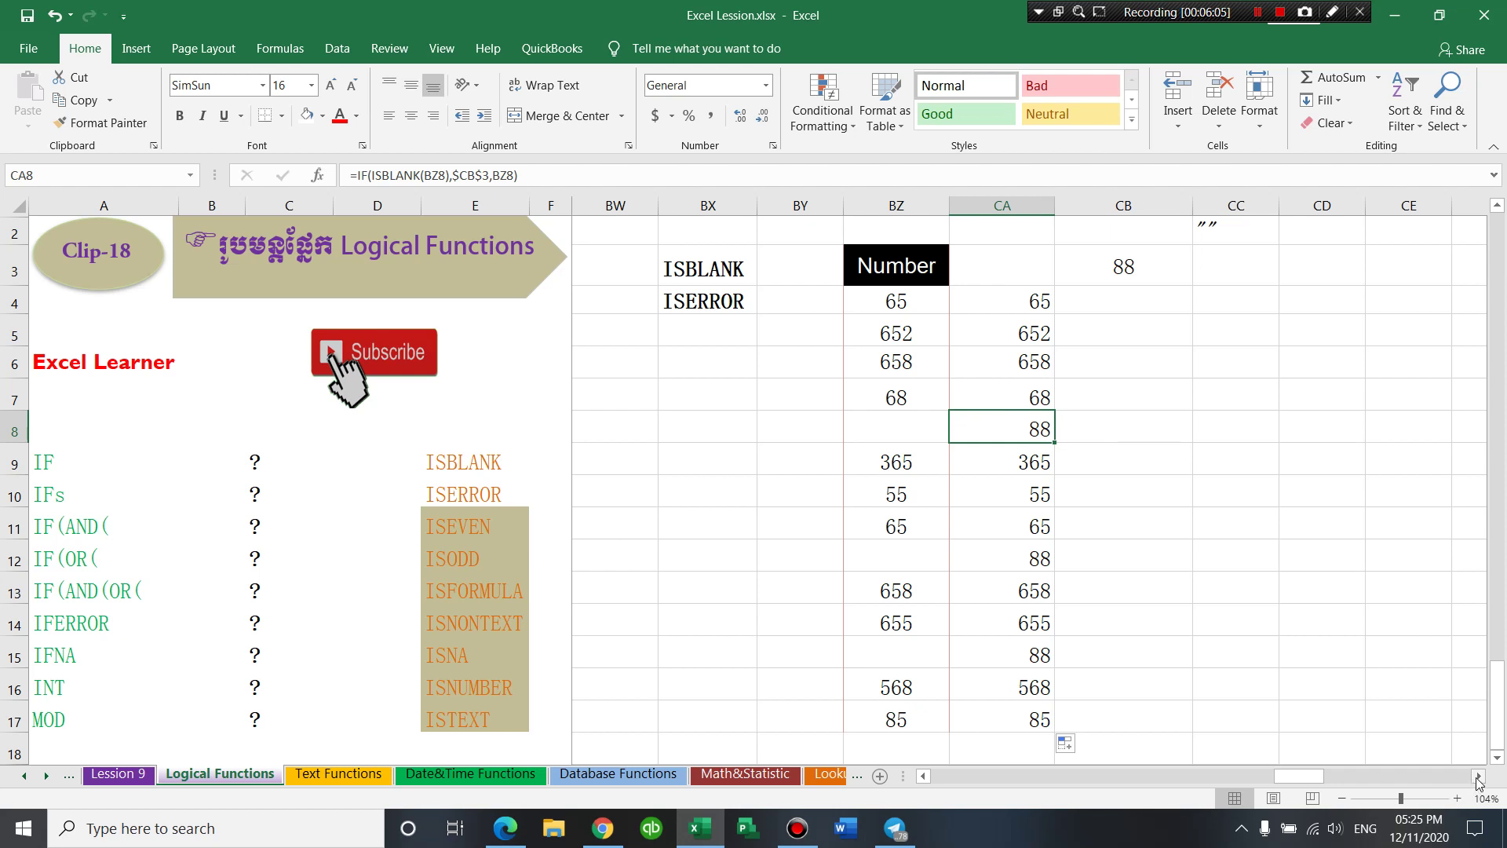
- Insert two blank columns before the CUS data at columns CF and CG
click(1479, 776)
click(1478, 777)
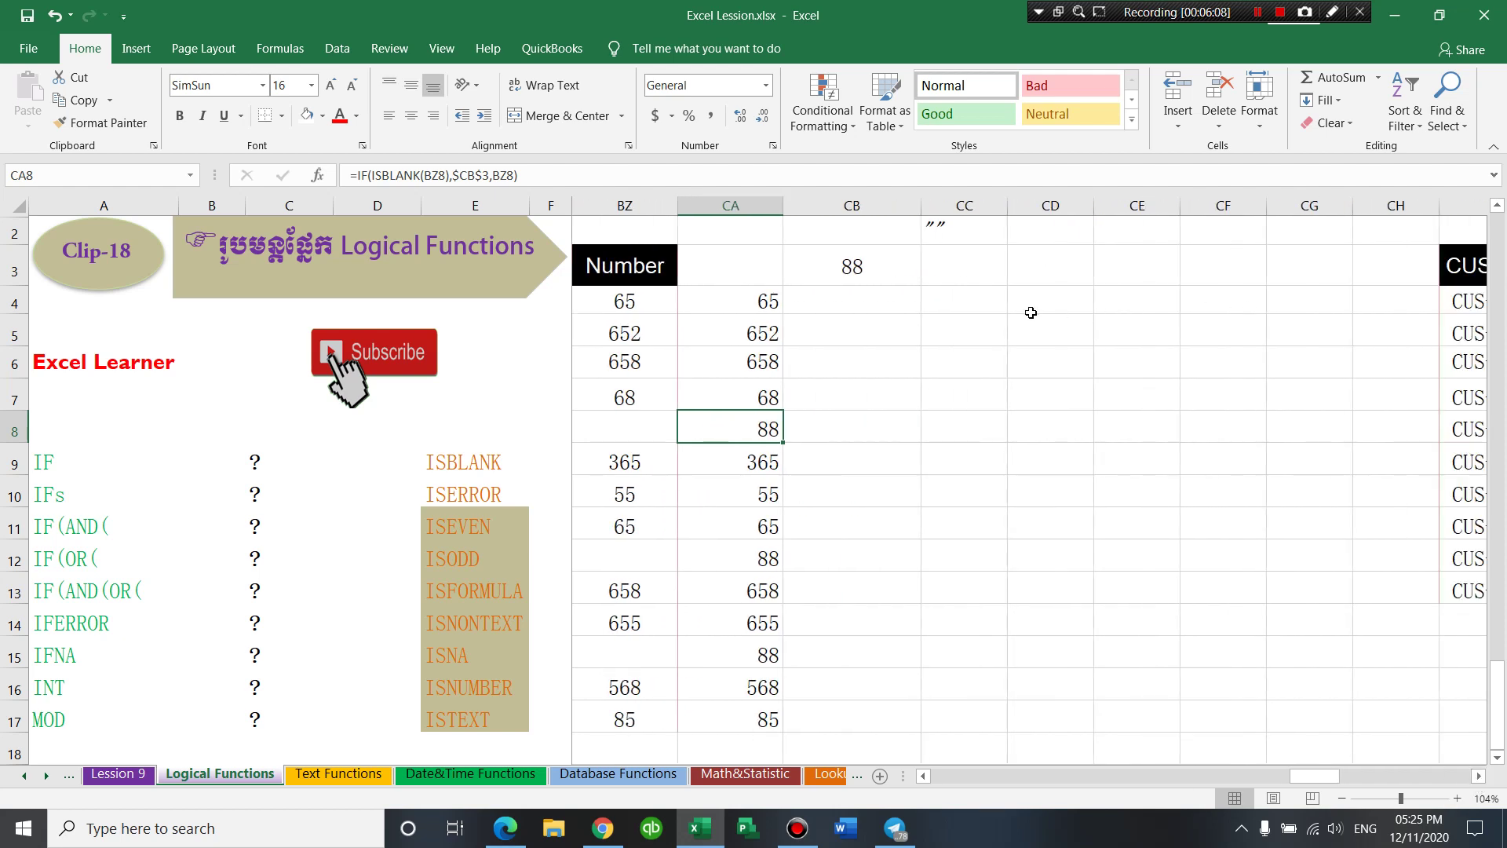
drag(1223, 206, 1295, 207)
right_click(1295, 207)
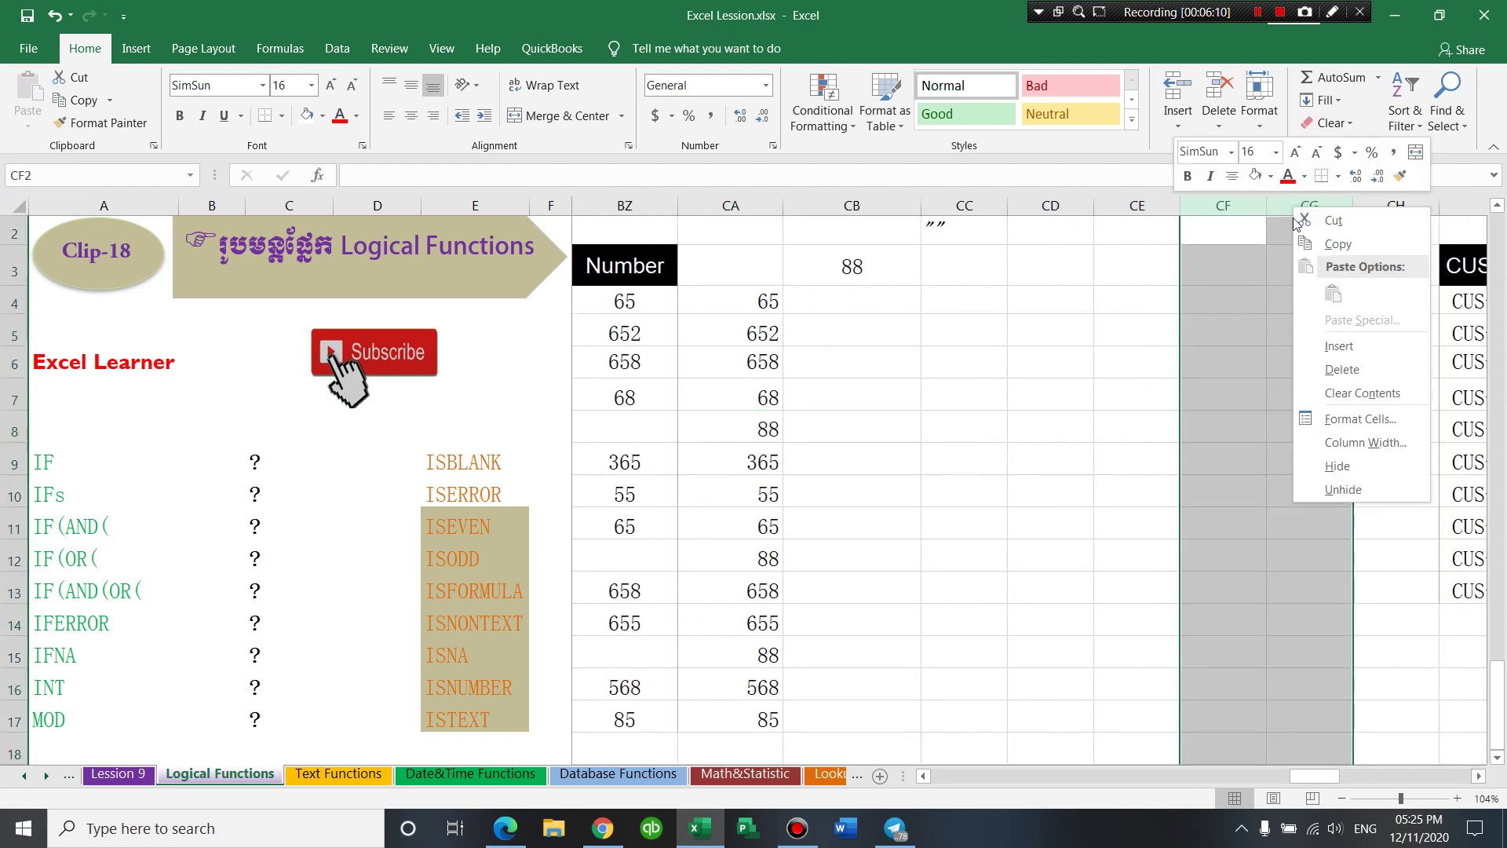
click(1344, 349)
click(1042, 355)
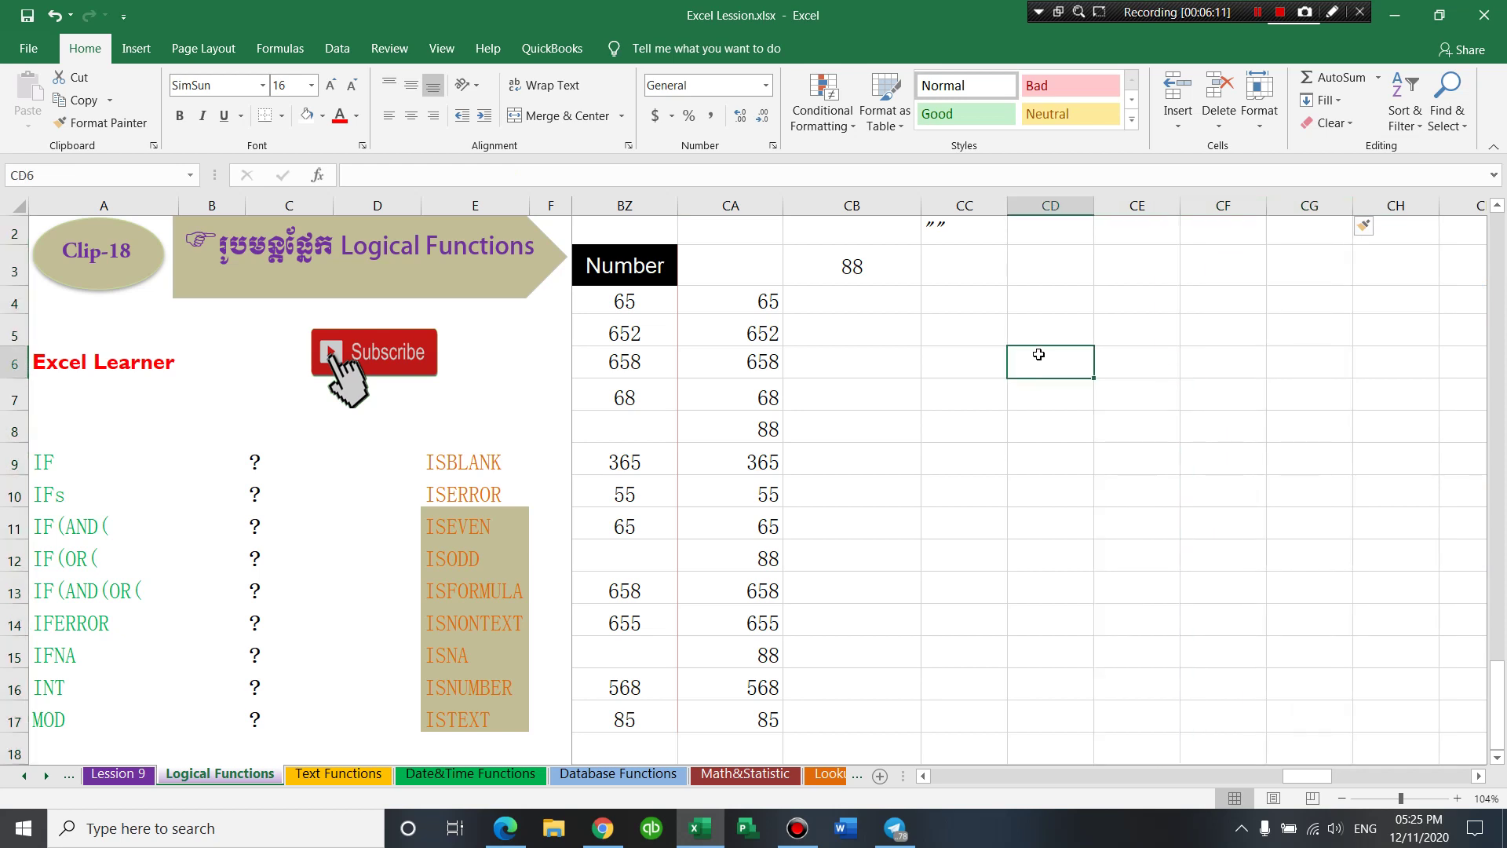
- Enter the first sample numbers 65, 66 and 568 from CC5 down column CC
click(1021, 304)
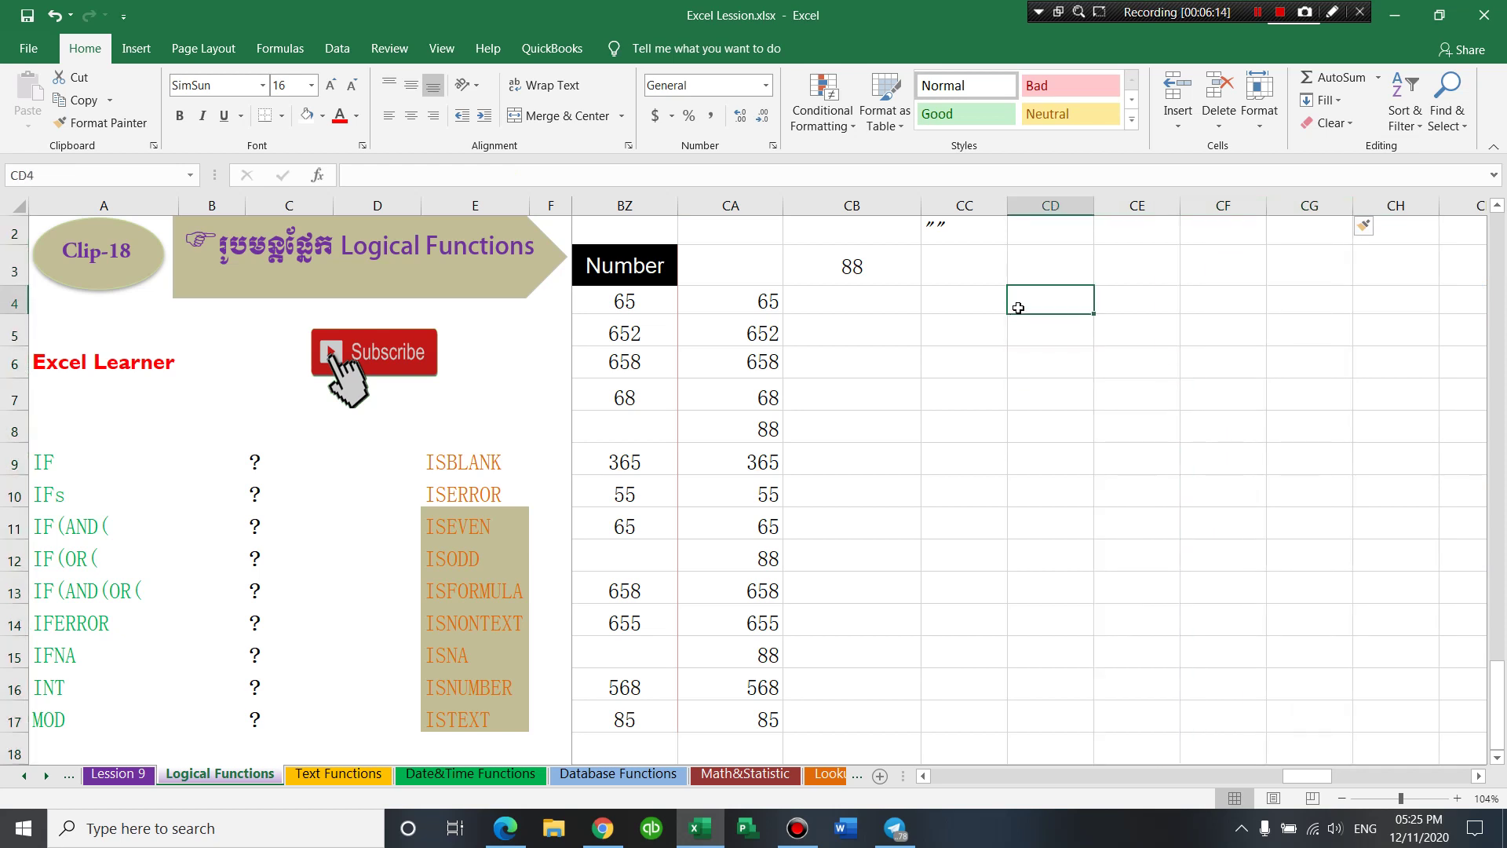
click(1055, 341)
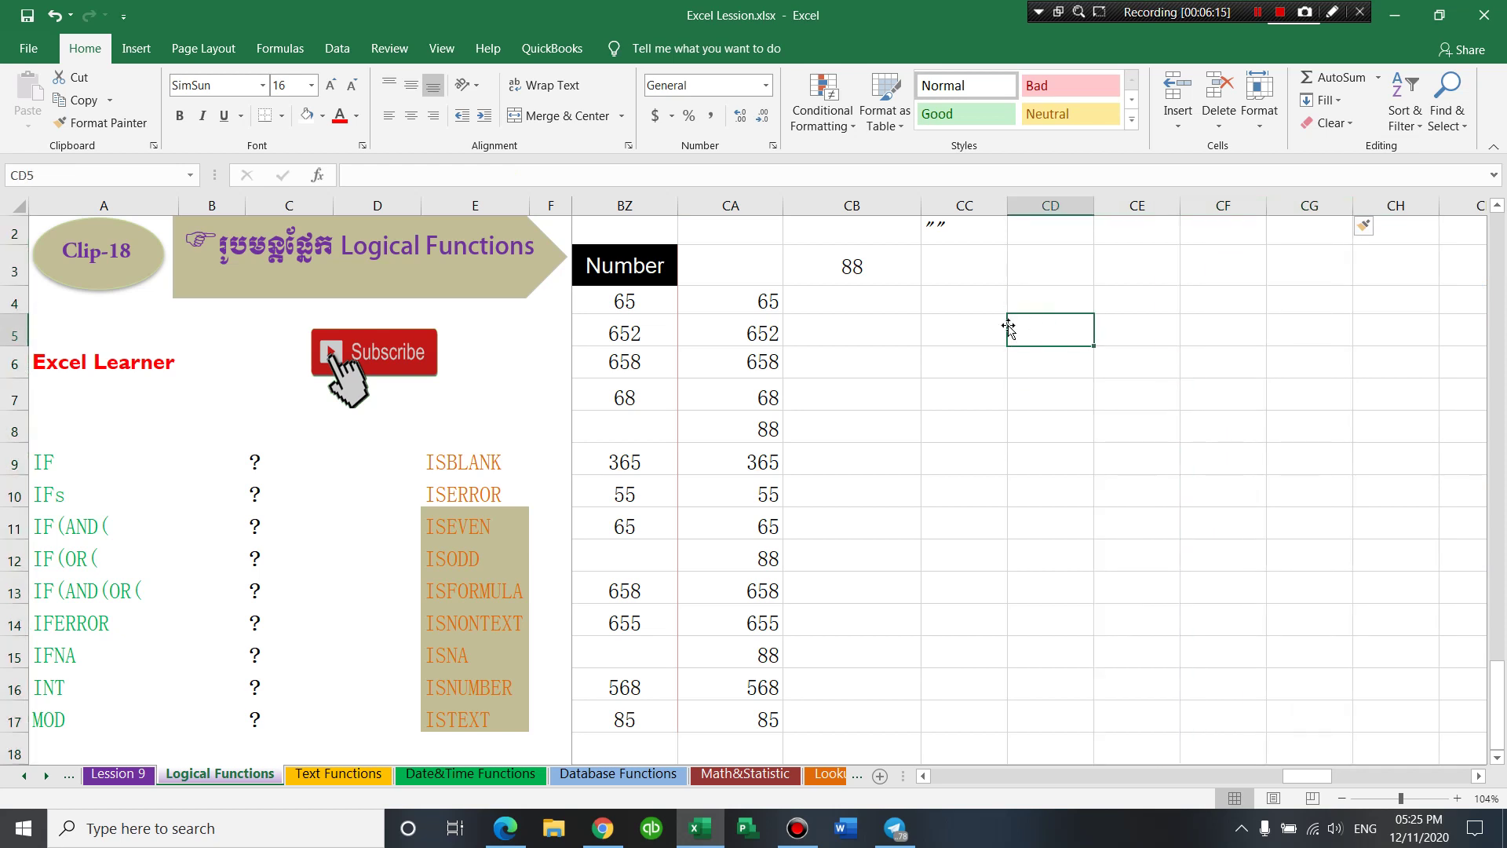
click(981, 333)
text(6)
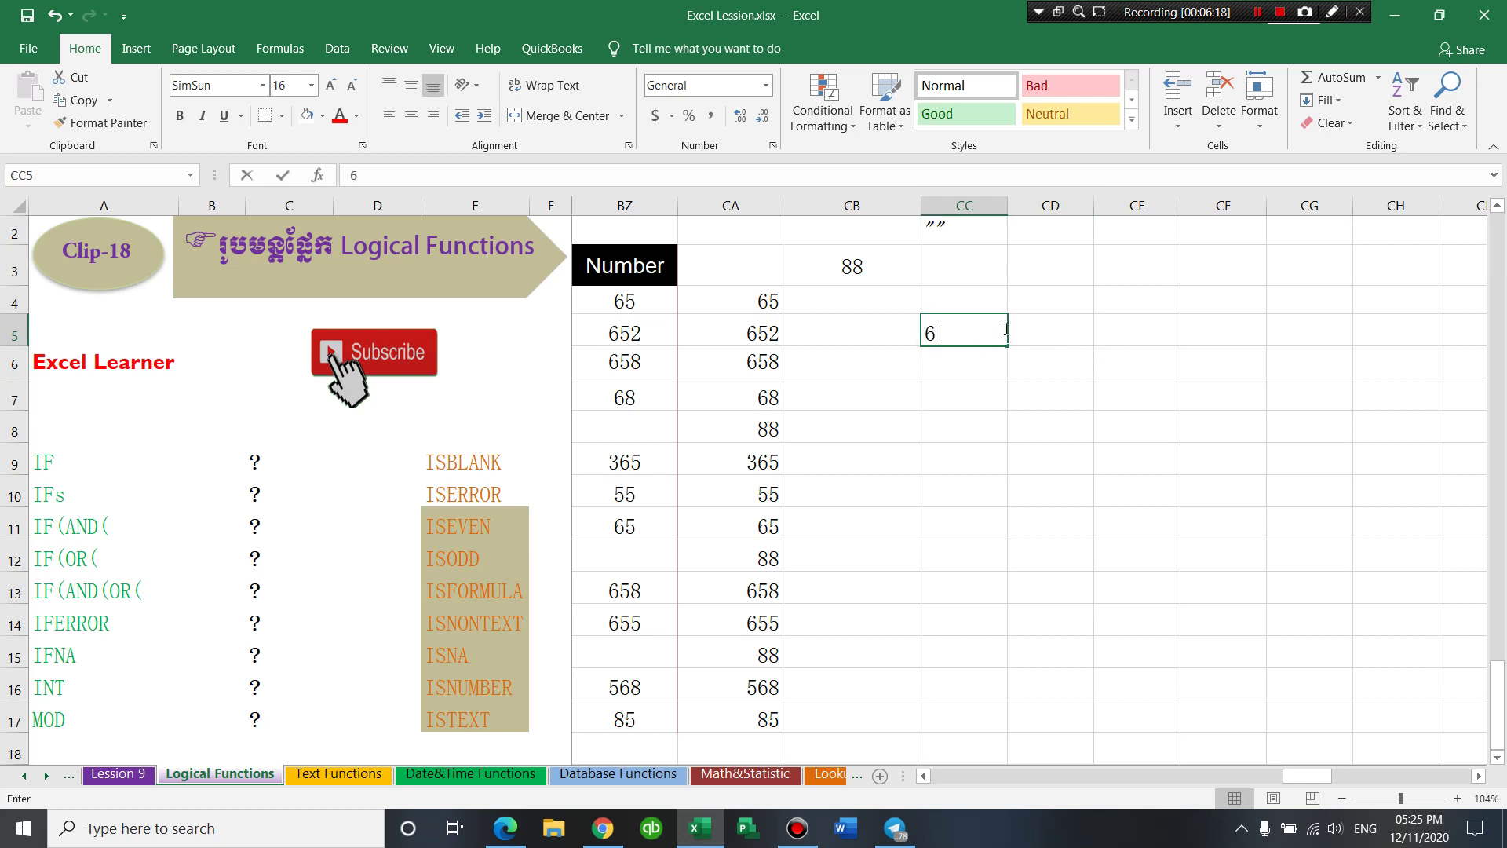
text(5)
key(Return)
text(66)
key(Return)
key(Return)
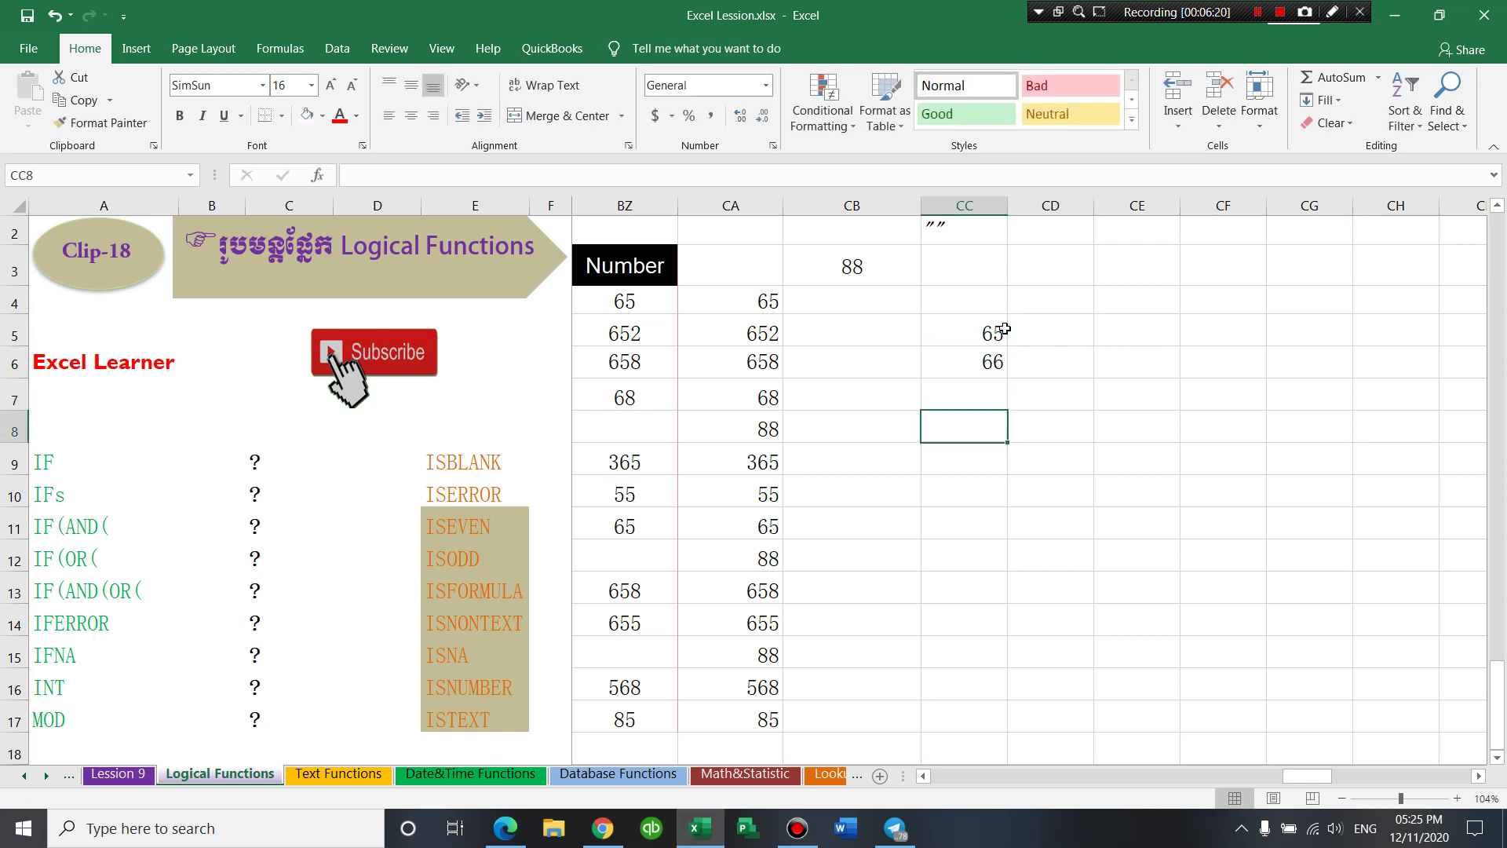
text(568)
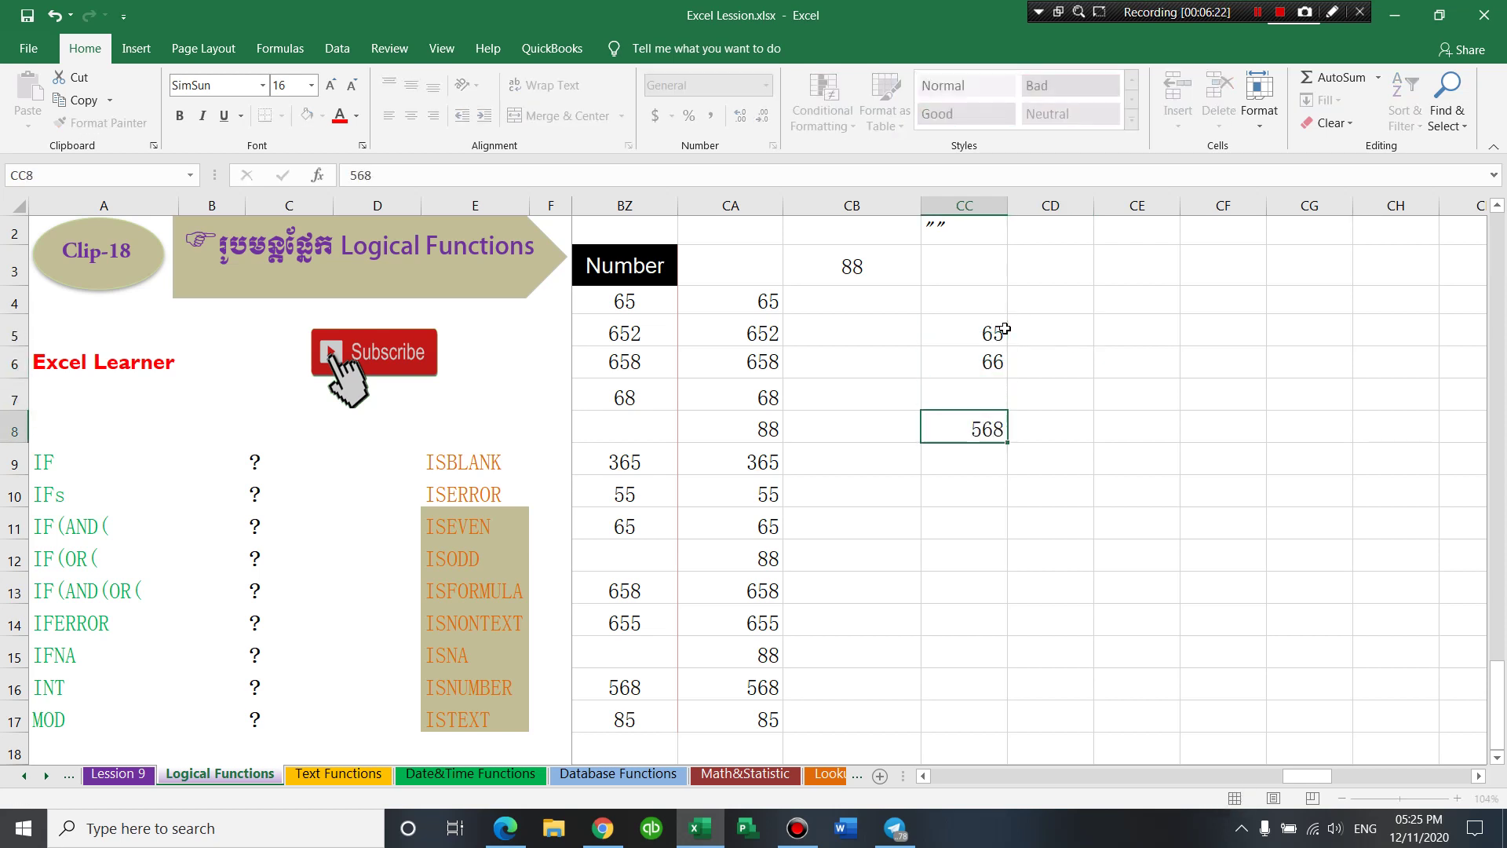
key(Return)
- Continue with 96, 556, 55, 556 and 65 down to CC15, leaving gaps, then select CC5:CC15
key(Return)
text(96)
key(Return)
text(5)
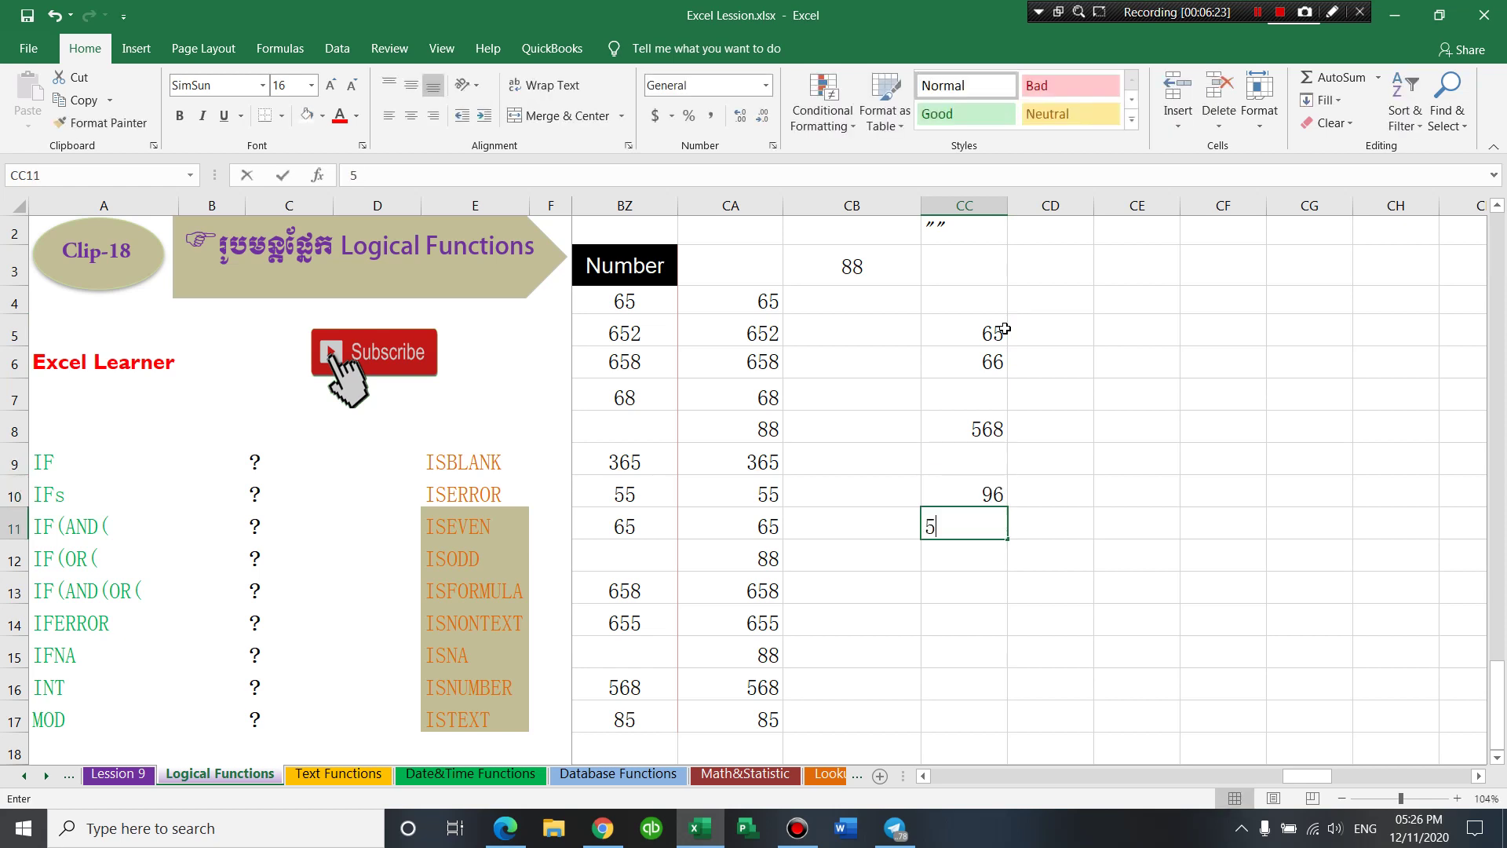
text(56)
key(Return)
text(5)
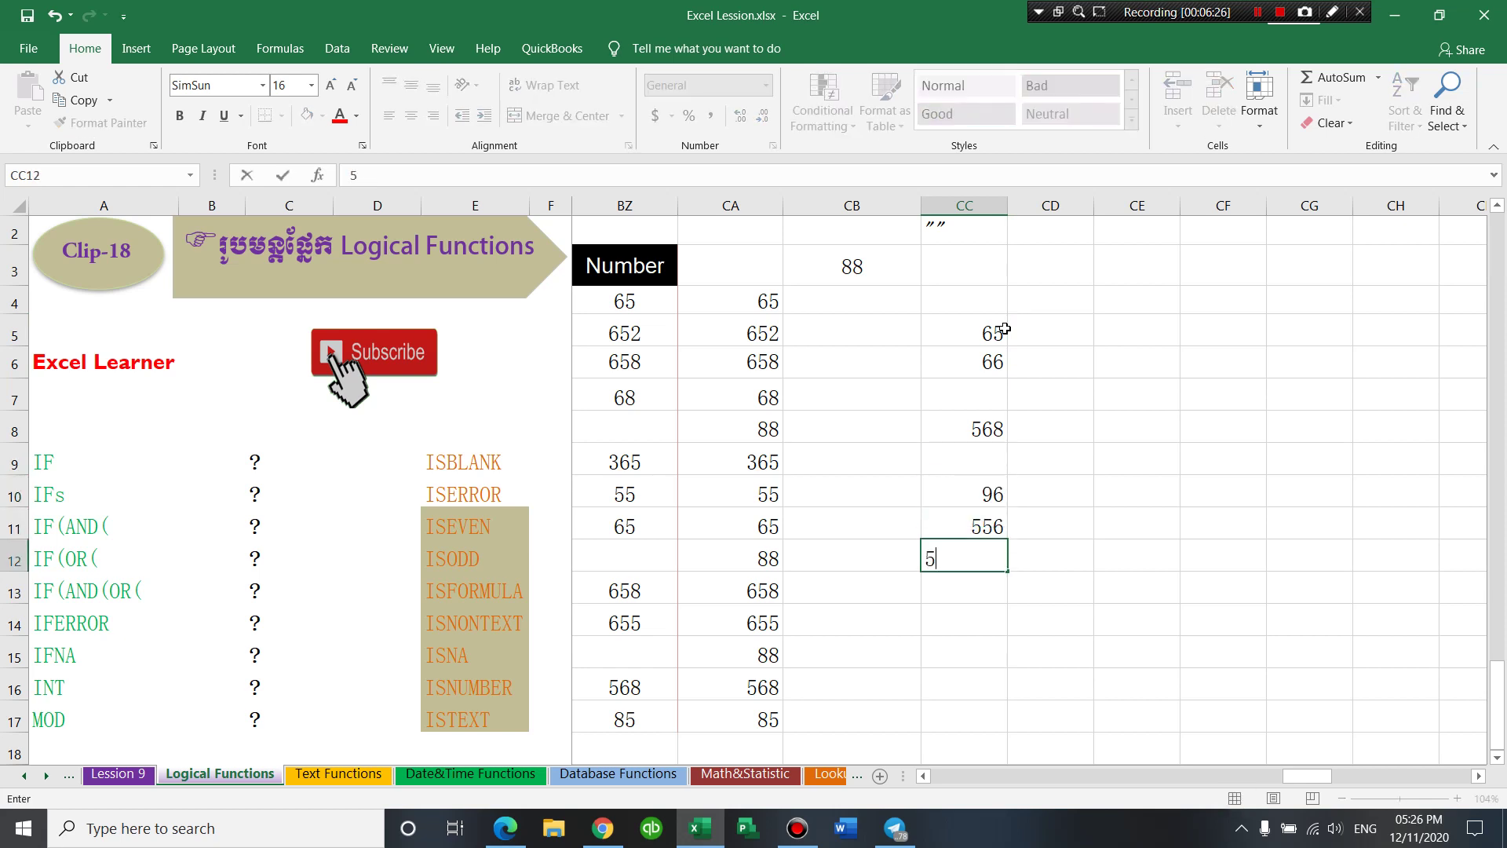
text(5)
key(Return)
text(55)
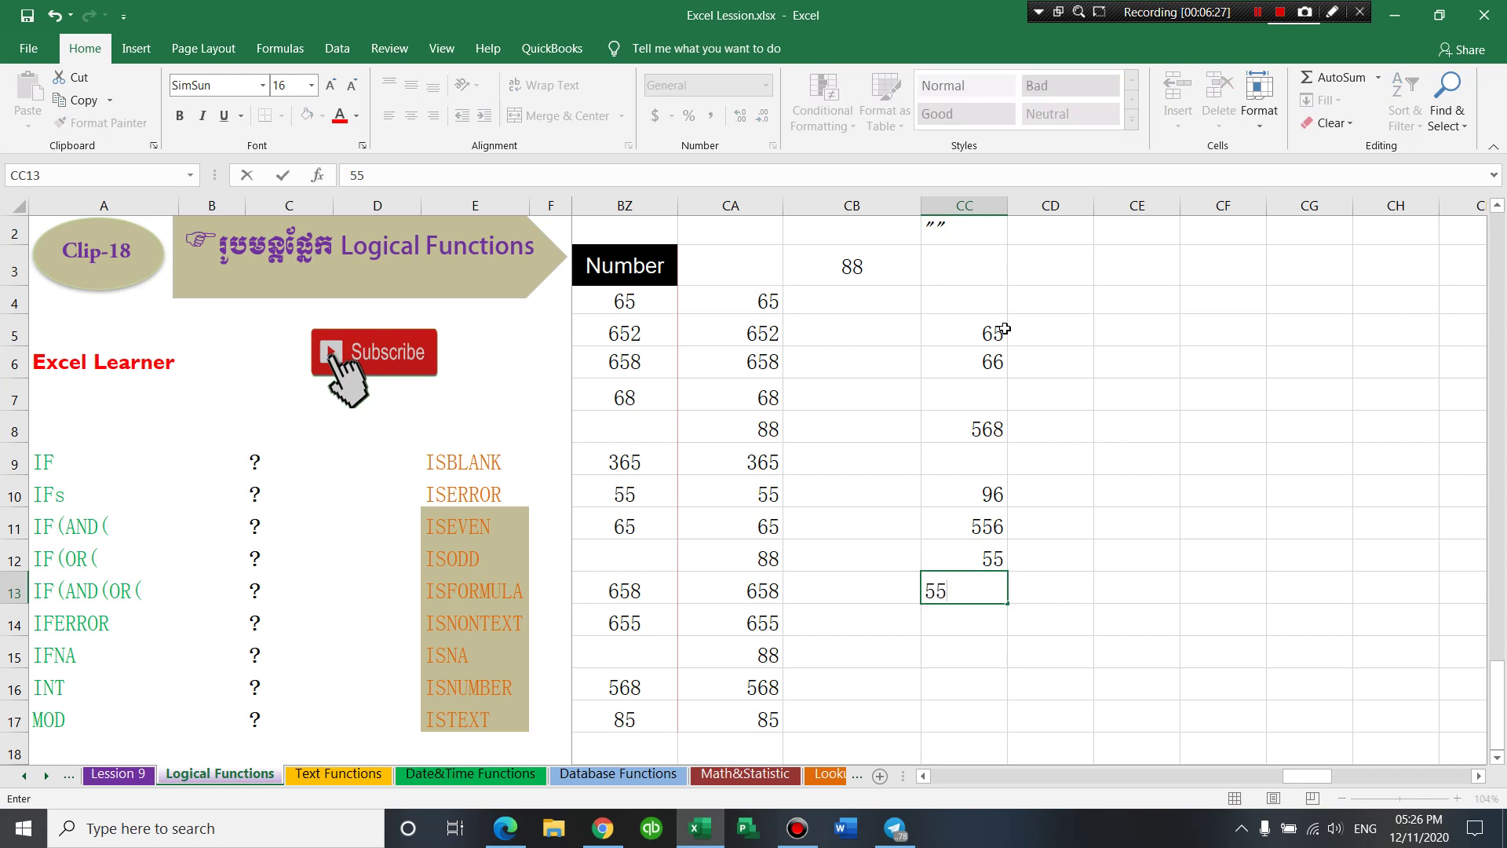
text(6)
key(Return)
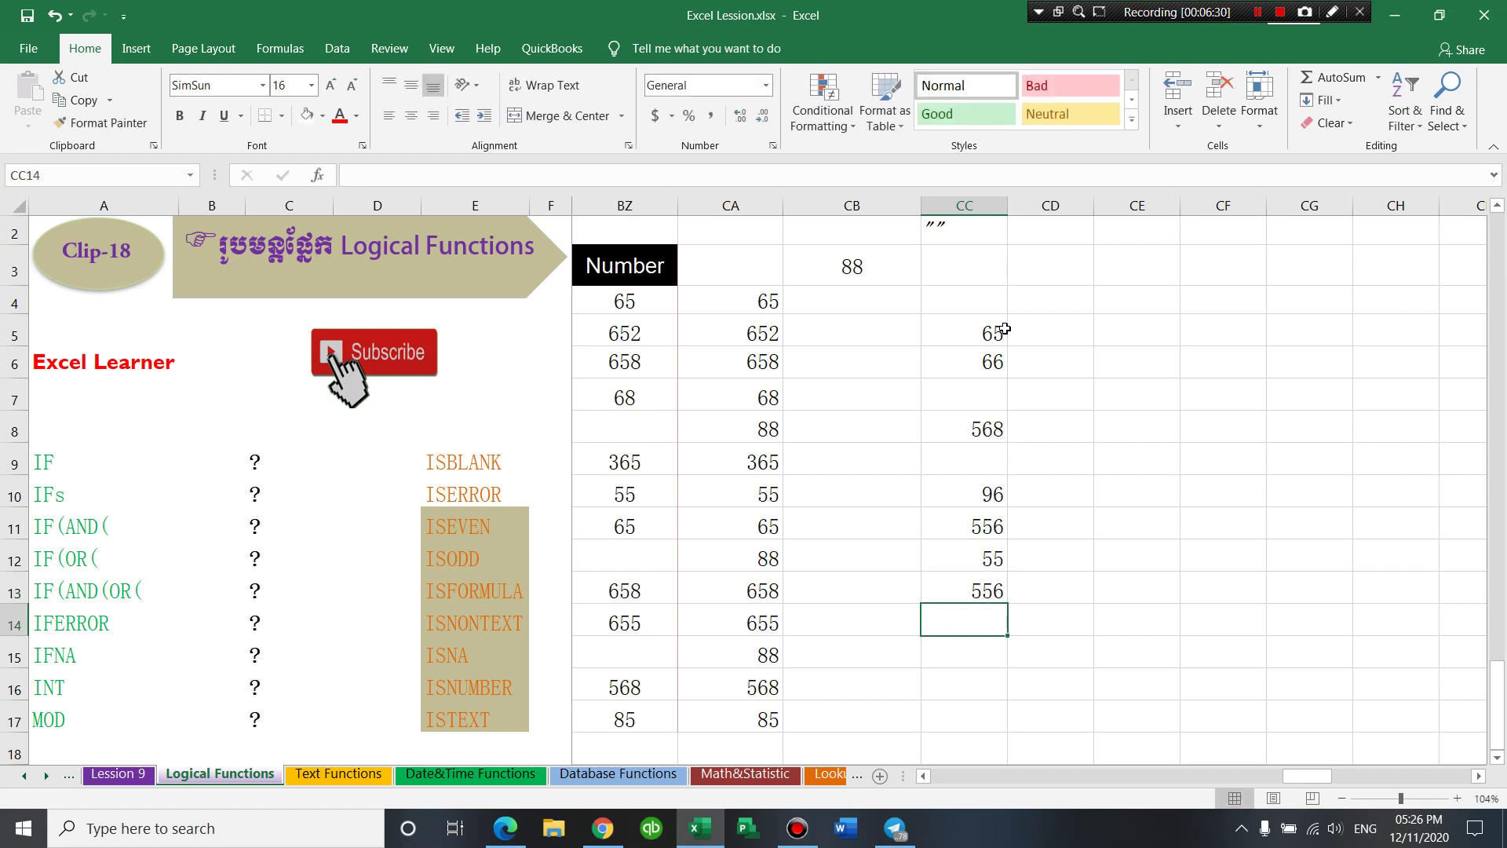
key(Return)
text(65)
key(Return)
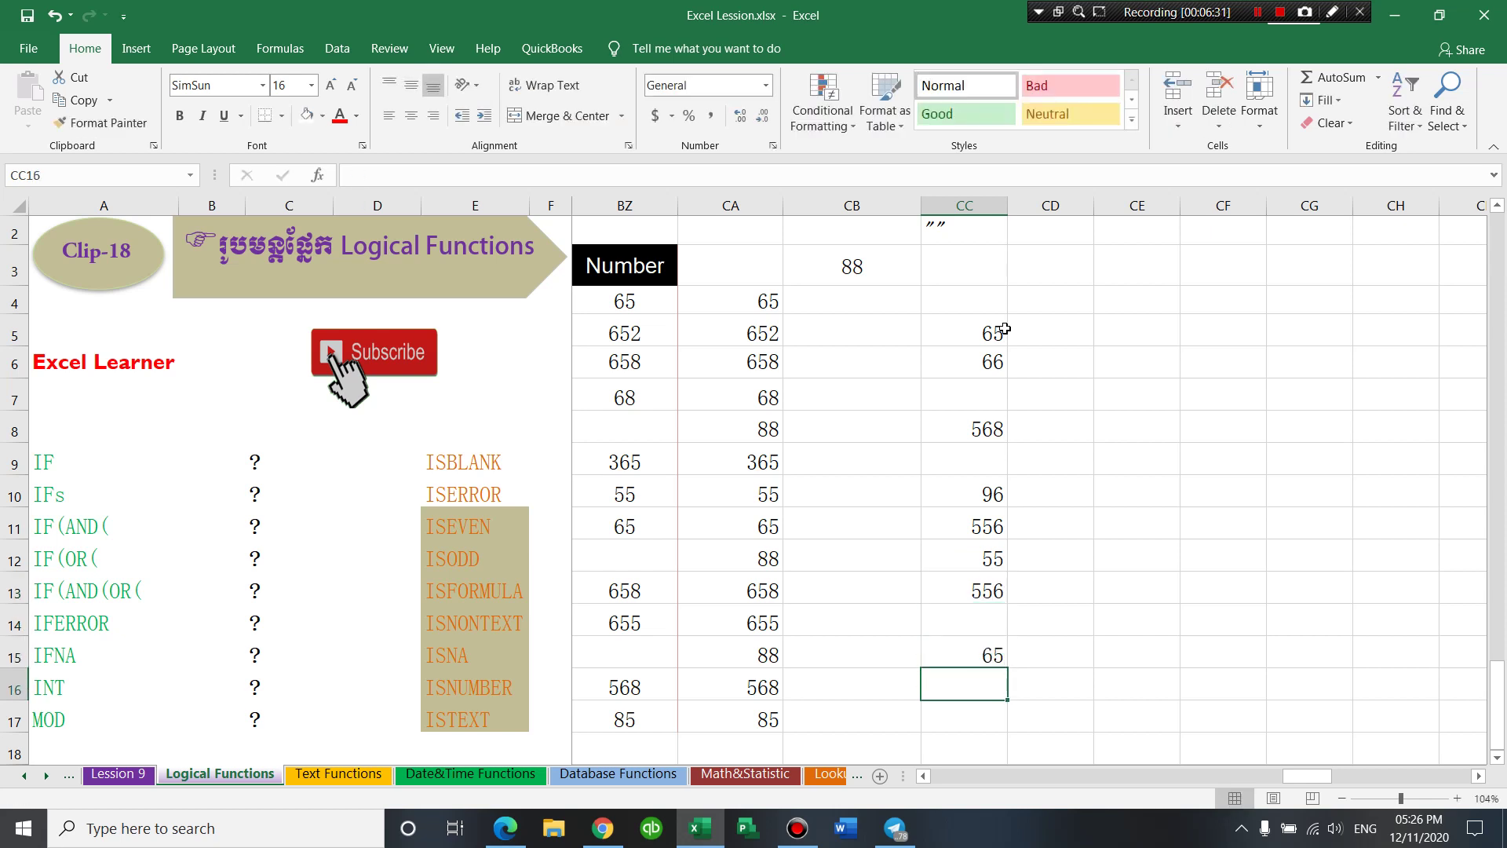
mouse_move(986, 333)
mouse_down()
mouse_move(987, 656)
mouse_move(1334, 675)
mouse_up()
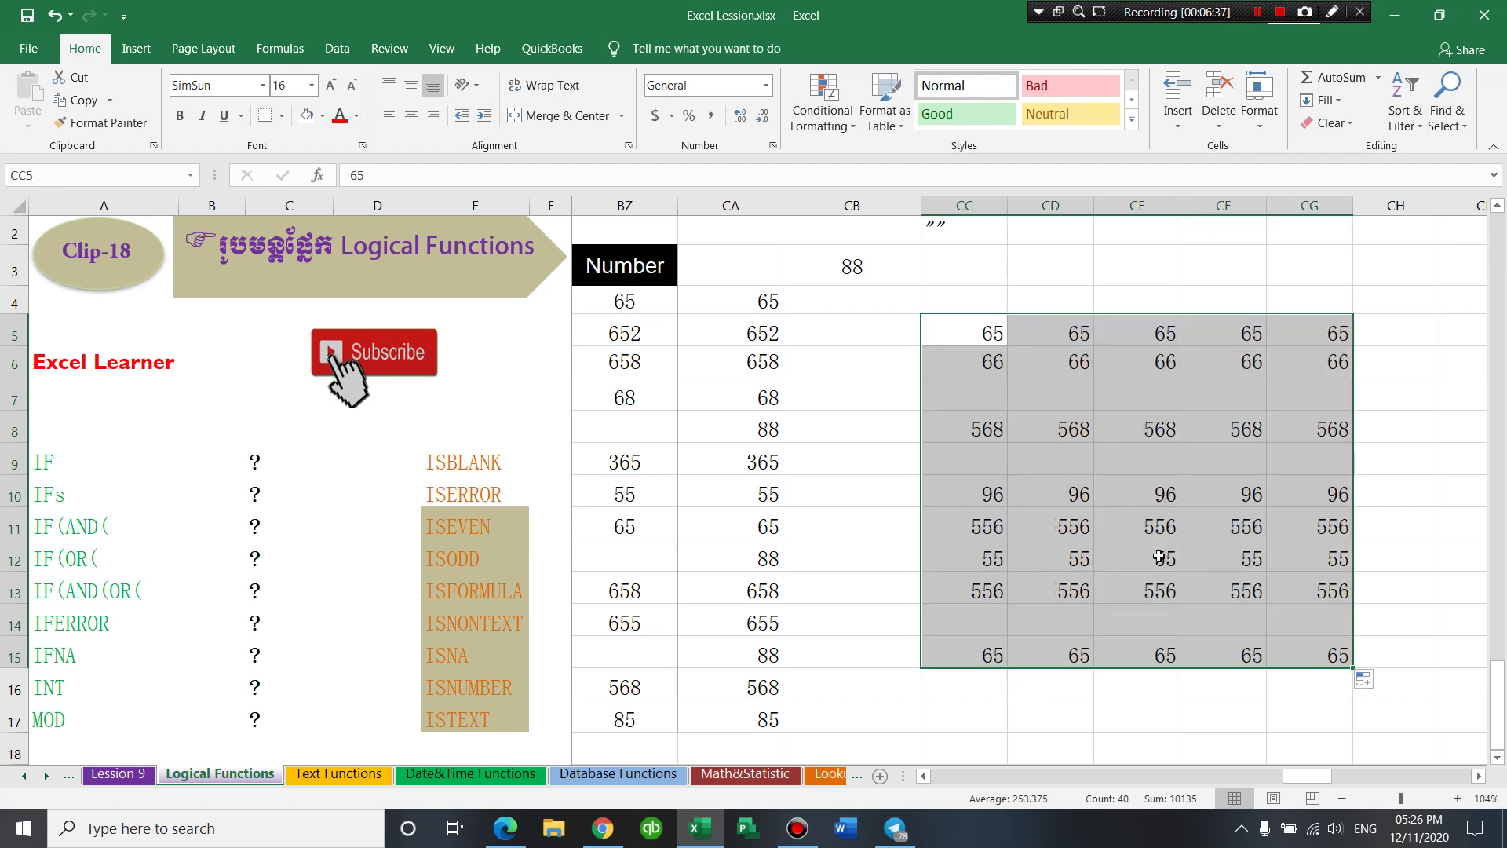
- In column CE, clear CE12 and enter 98 in CE9 and 655 in CE7
drag(1108, 511, 1159, 548)
click(1159, 547)
key(Delete)
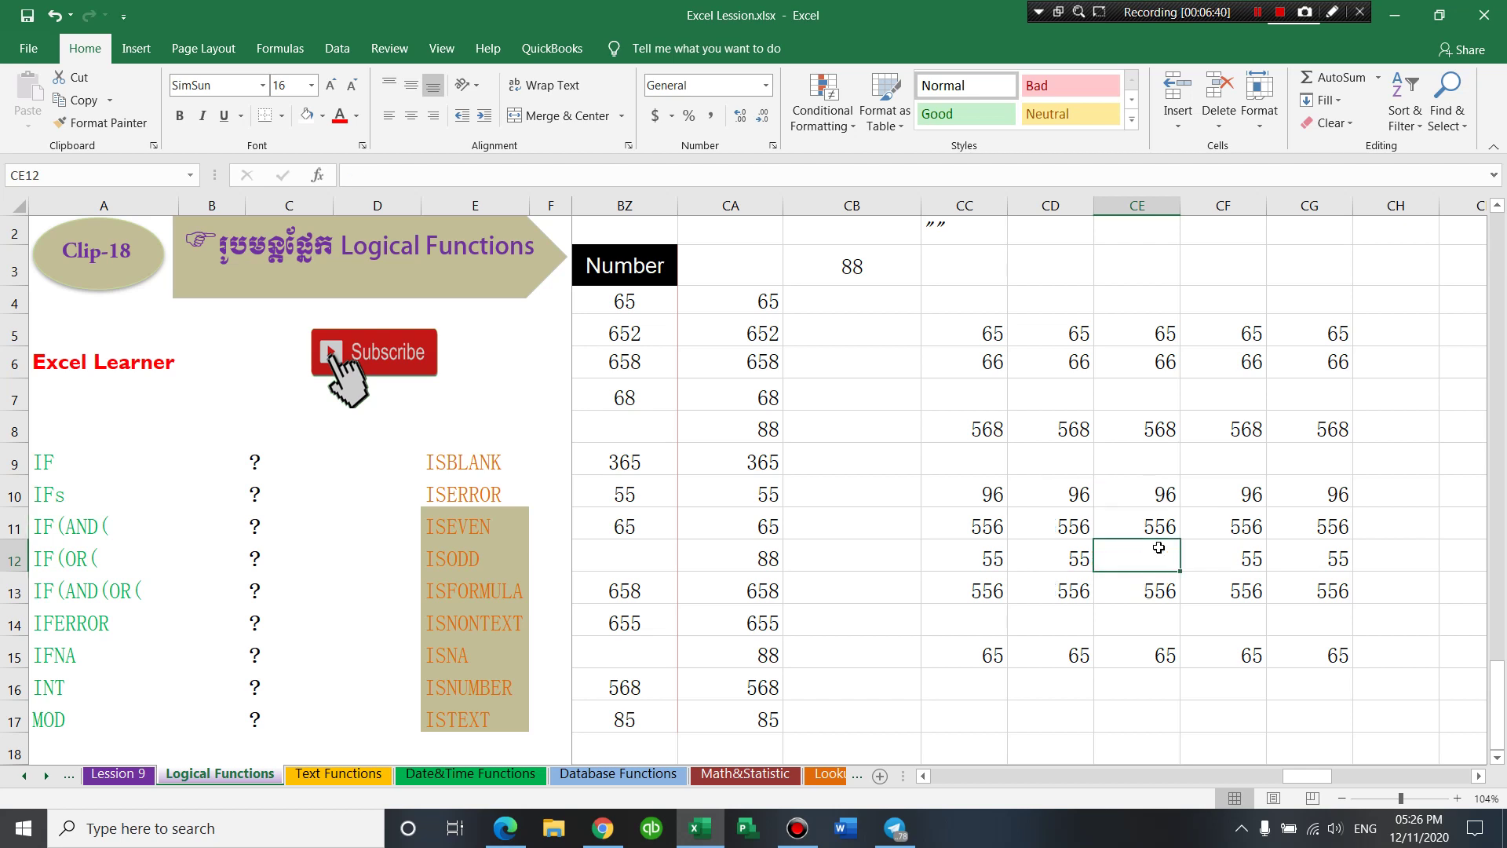
click(1158, 463)
text(98)
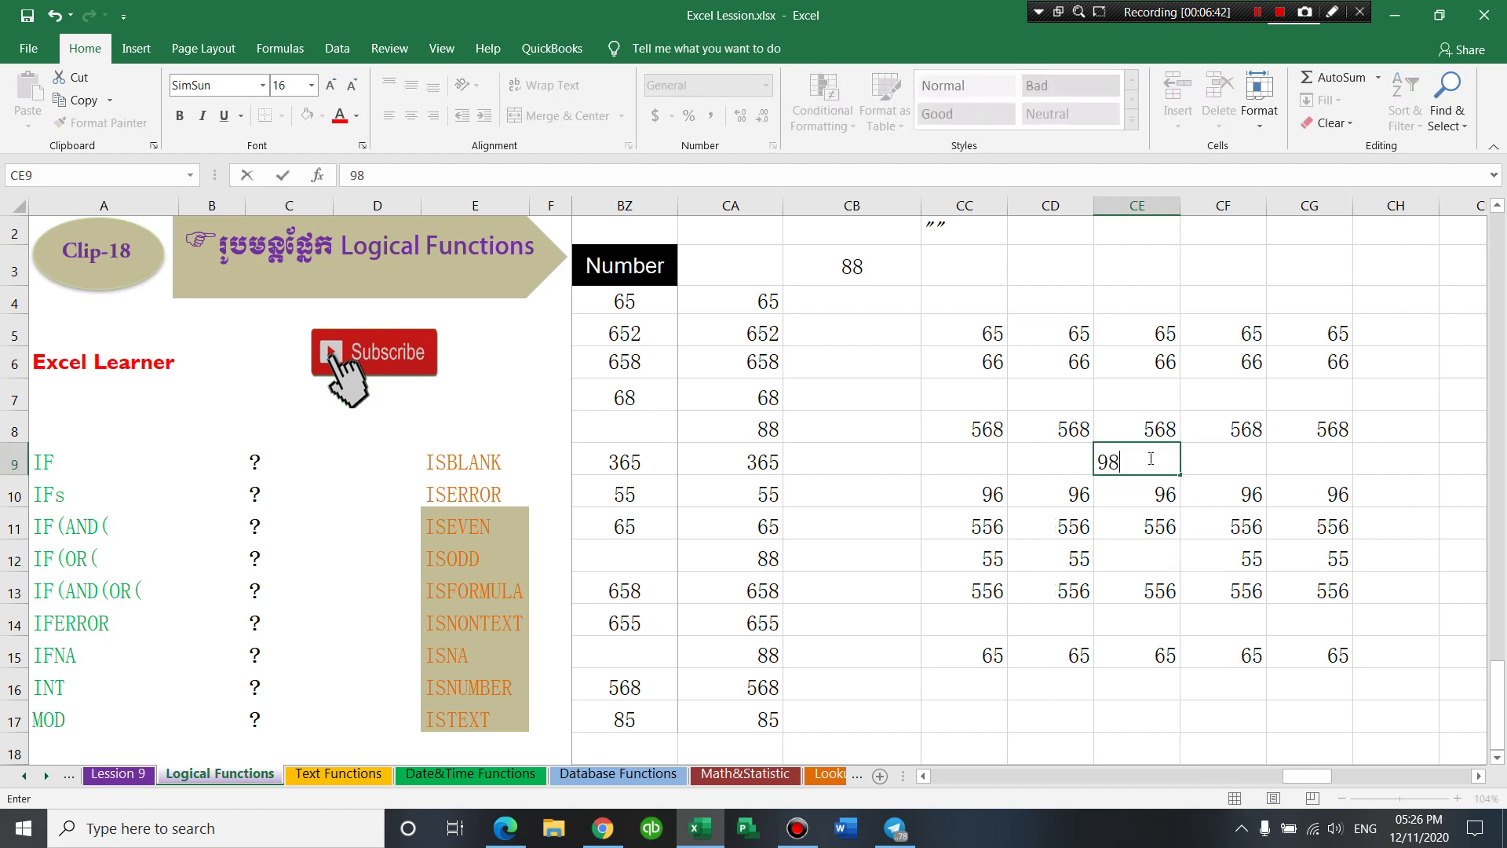
click(1140, 400)
text(655)
click(1228, 384)
- Clear CF8, move a 65 into CG7, and put 655 in CF8
click(1236, 430)
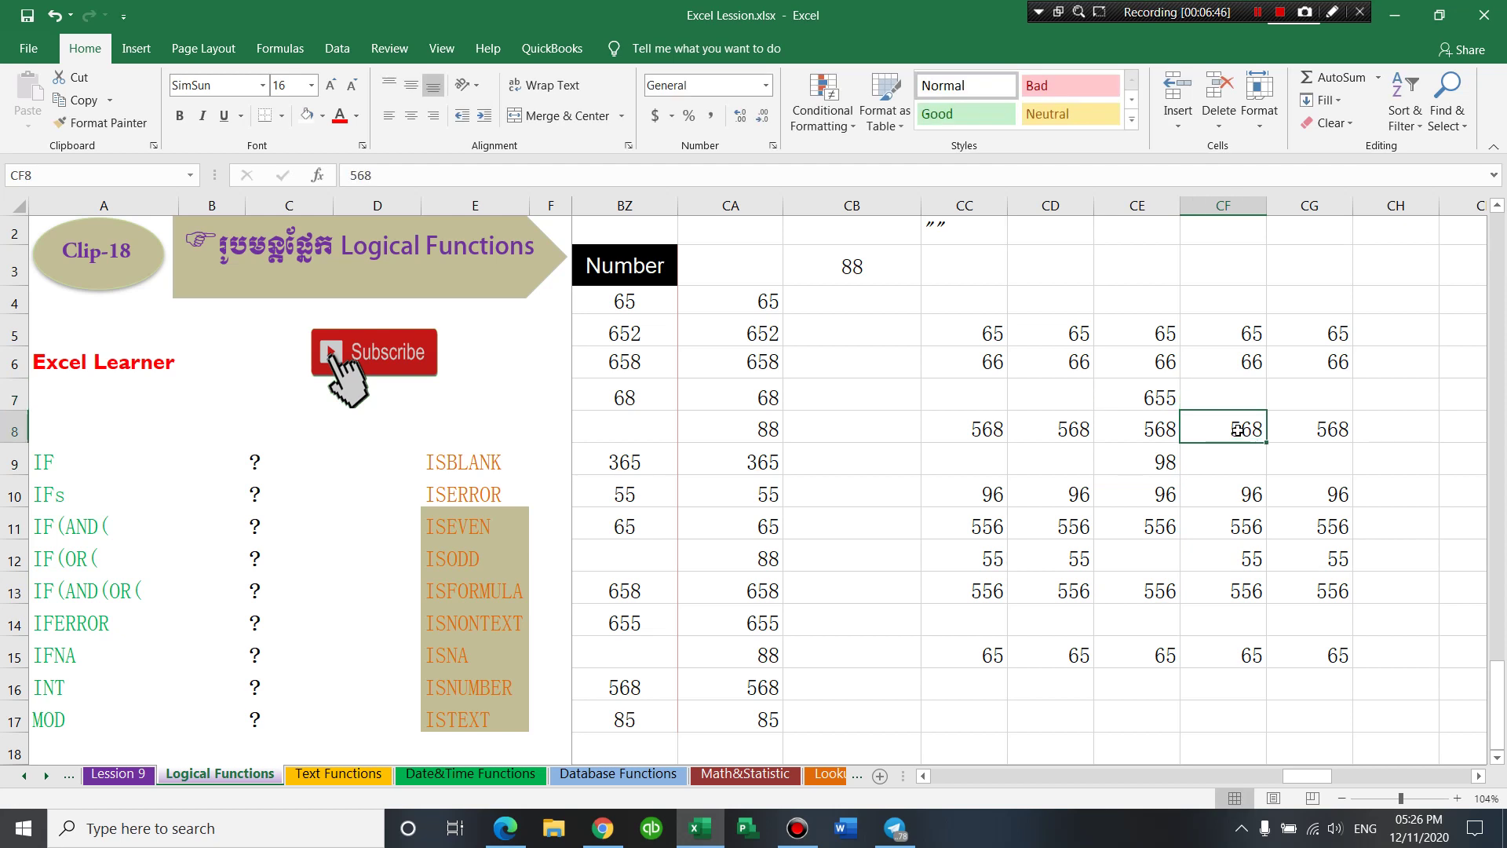
key(Delete)
click(1231, 398)
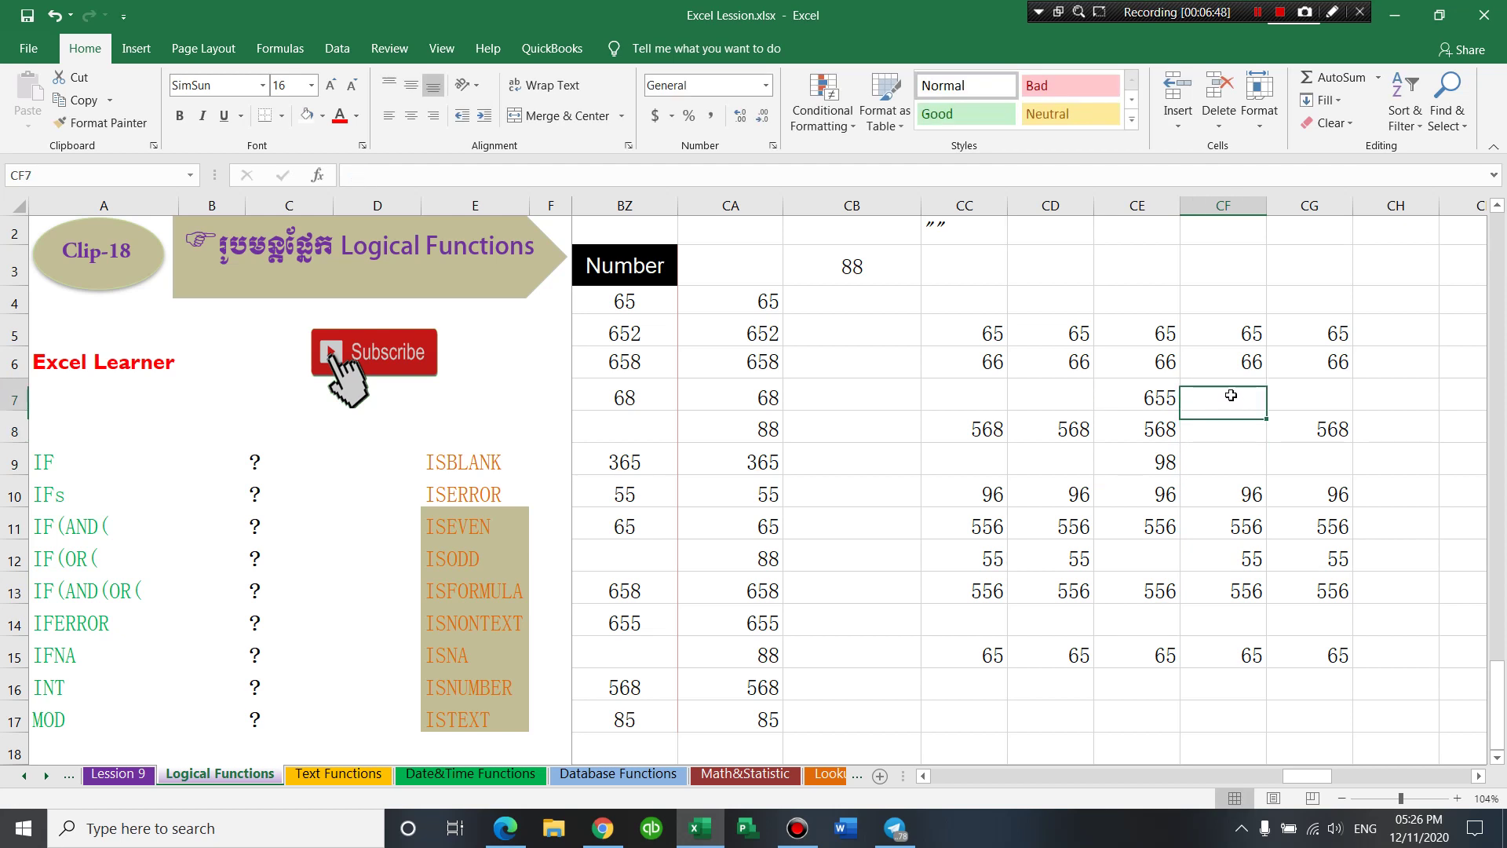
text(65)
click(1273, 469)
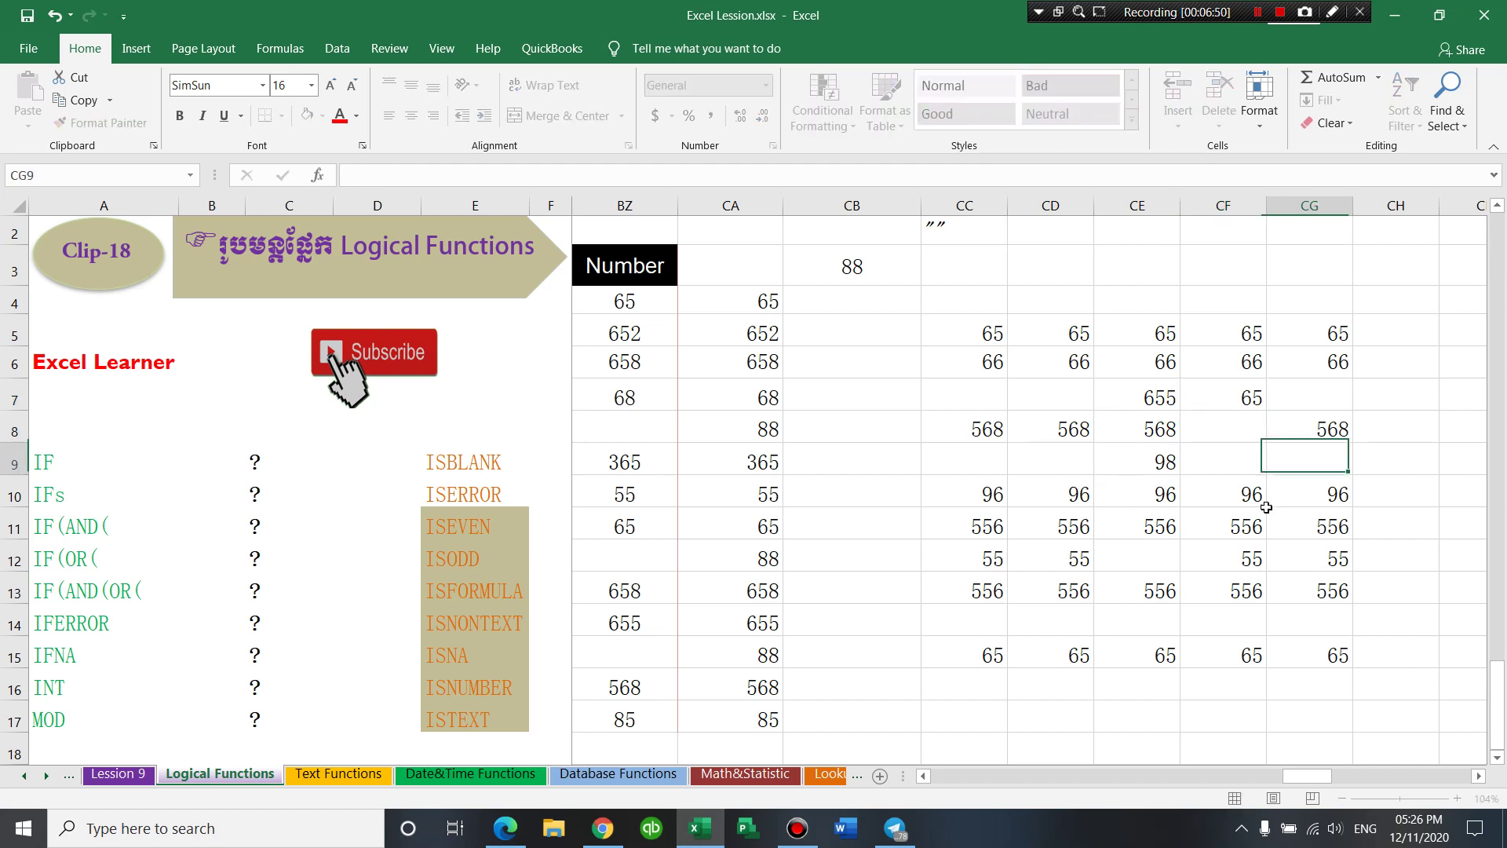
drag(1250, 397, 1297, 410)
click(1234, 430)
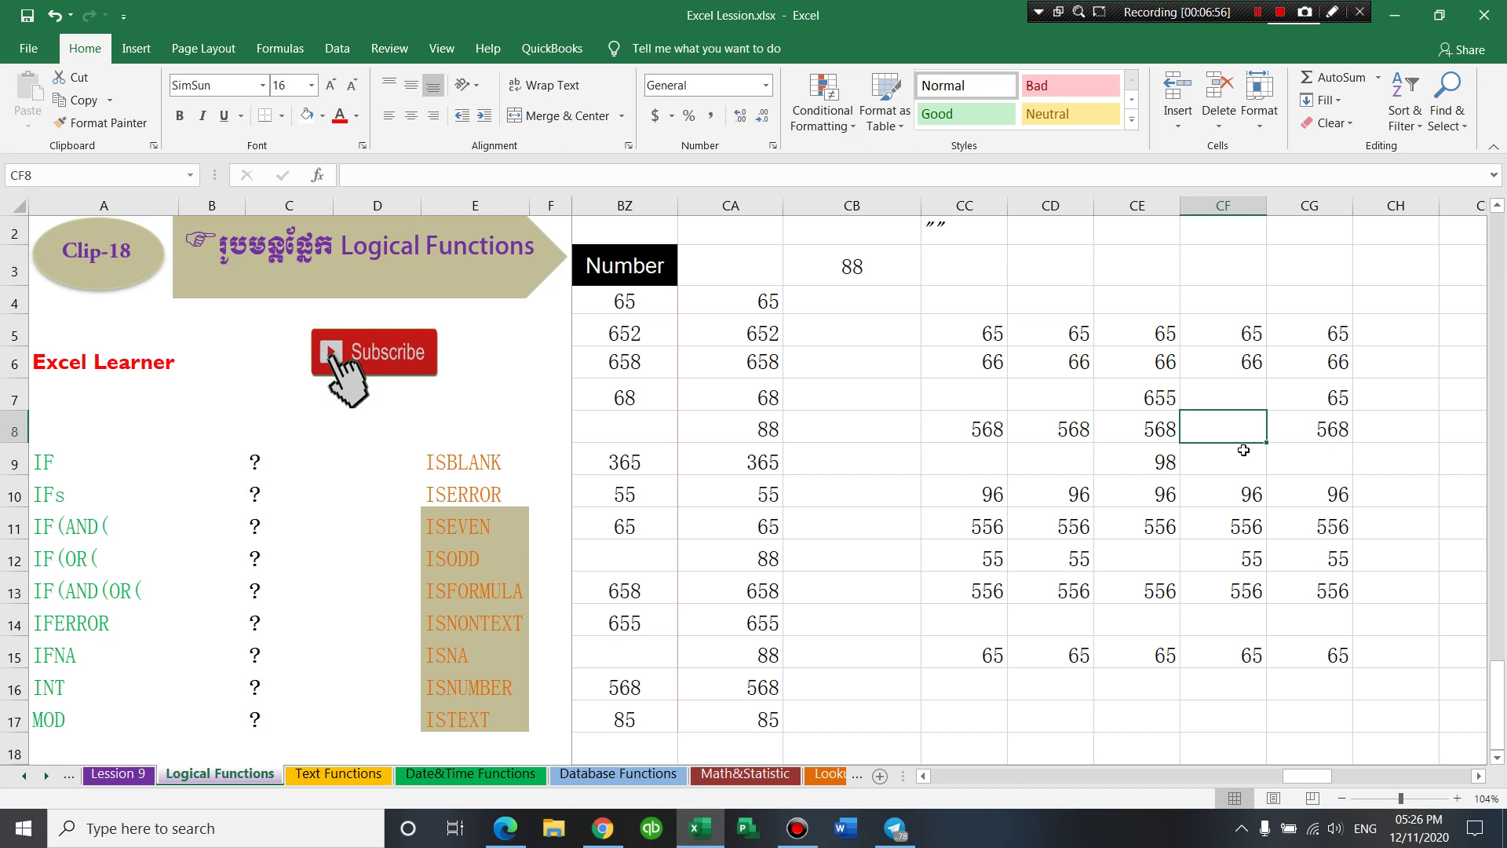
click(1246, 450)
text(5)
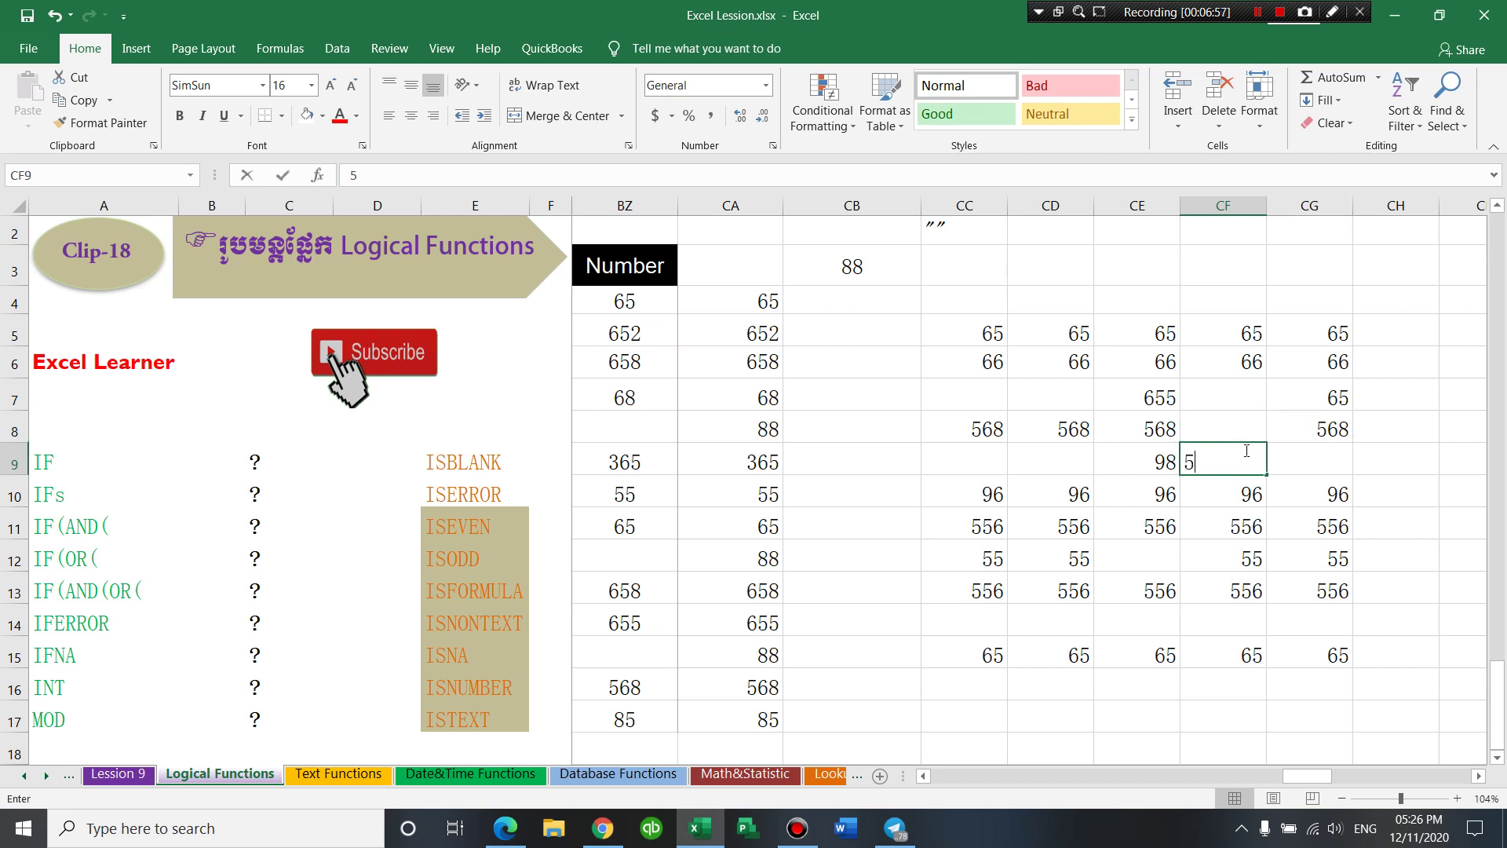
key(Escape)
click(1226, 430)
text(655)
key(Return)
- Clear CD13, enter 6568 in CD14 and 8775 in CF14, and select CC5:CG15
click(1279, 556)
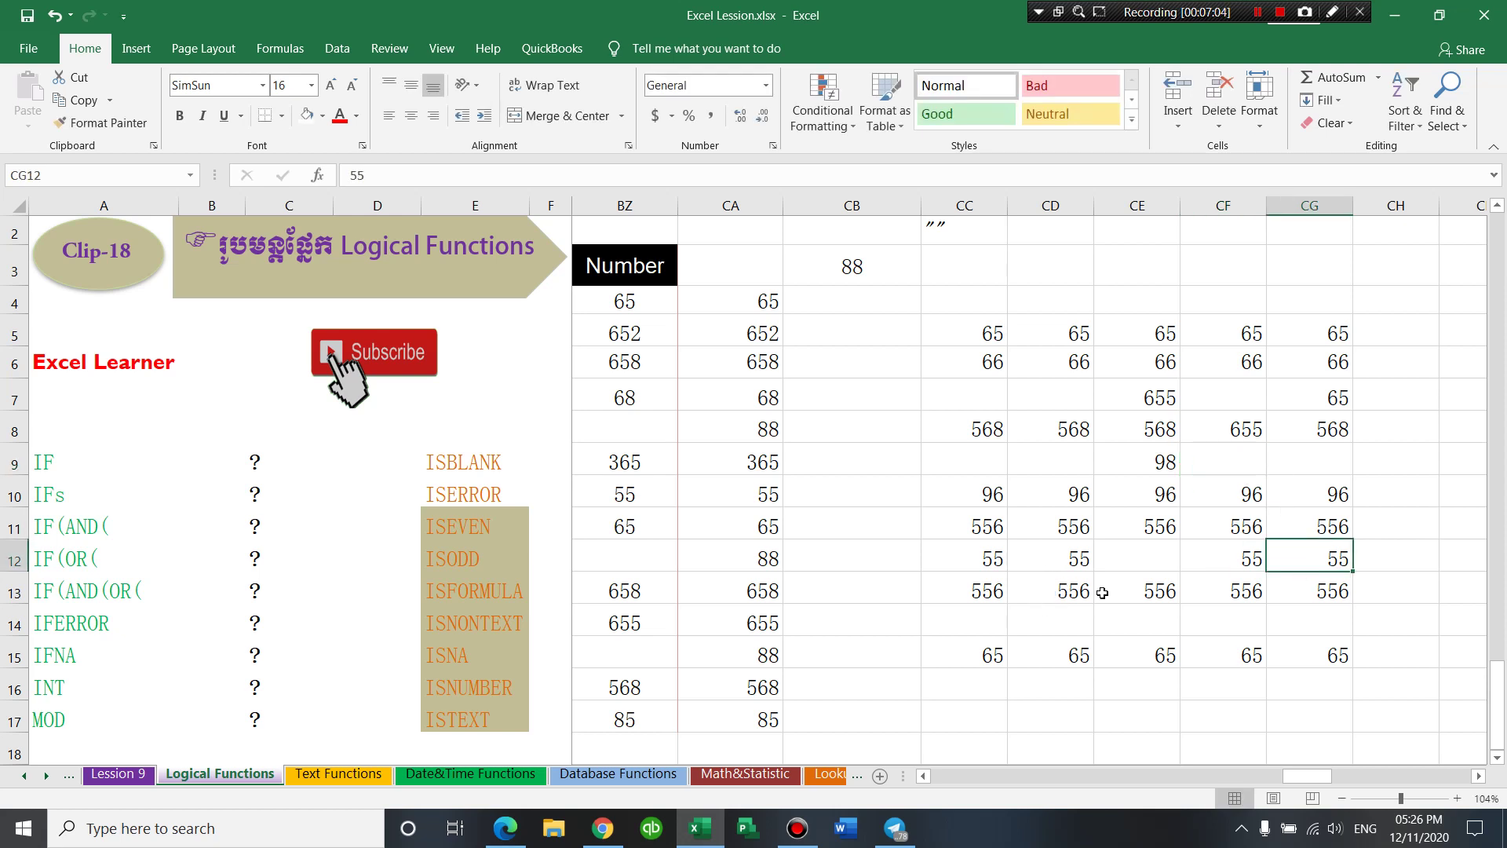
click(1066, 586)
key(Delete)
click(1085, 621)
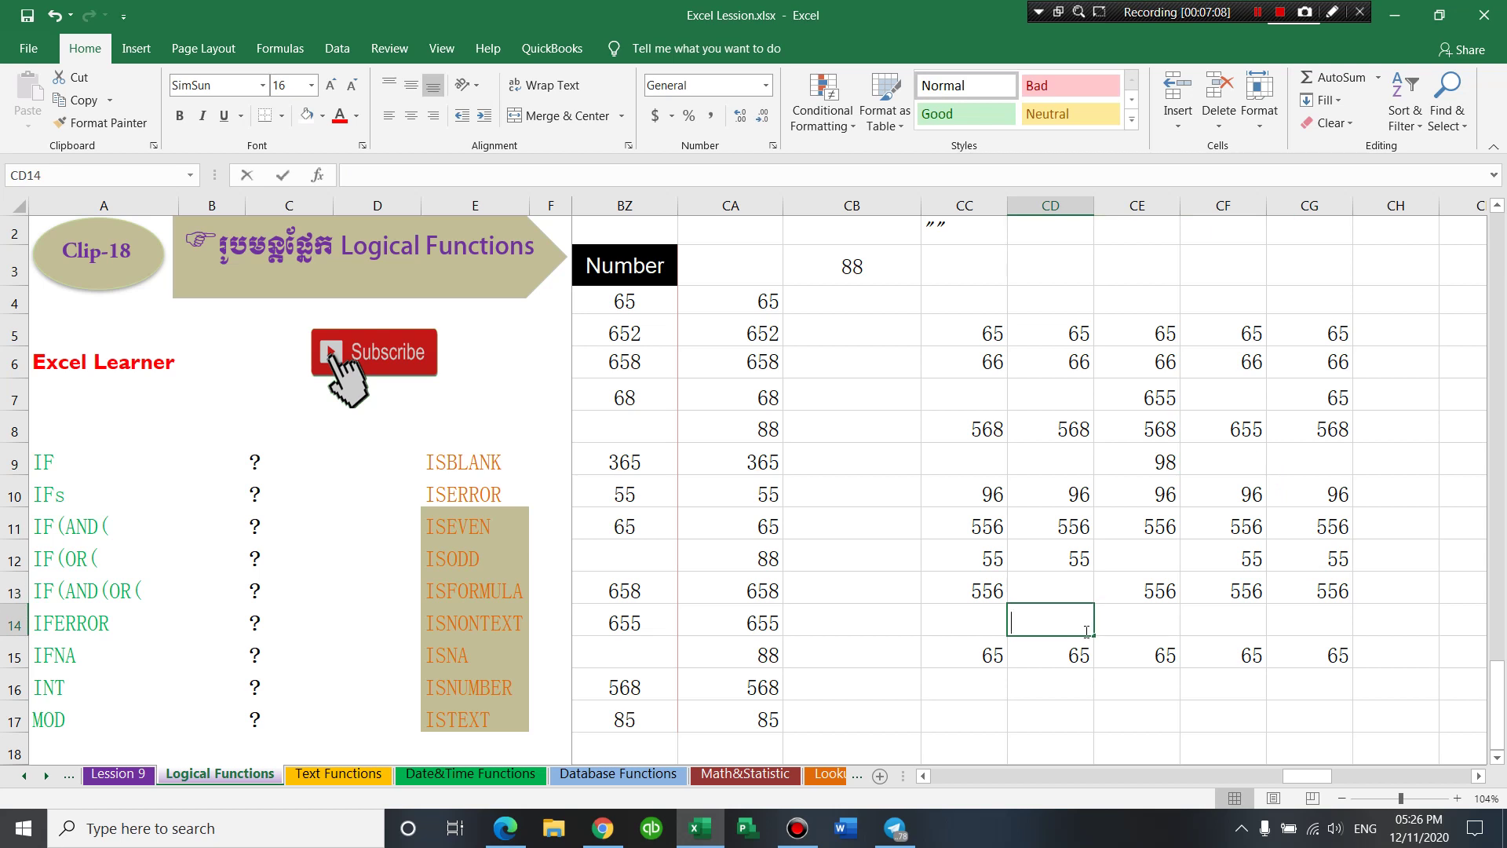
text(6568)
key(Return)
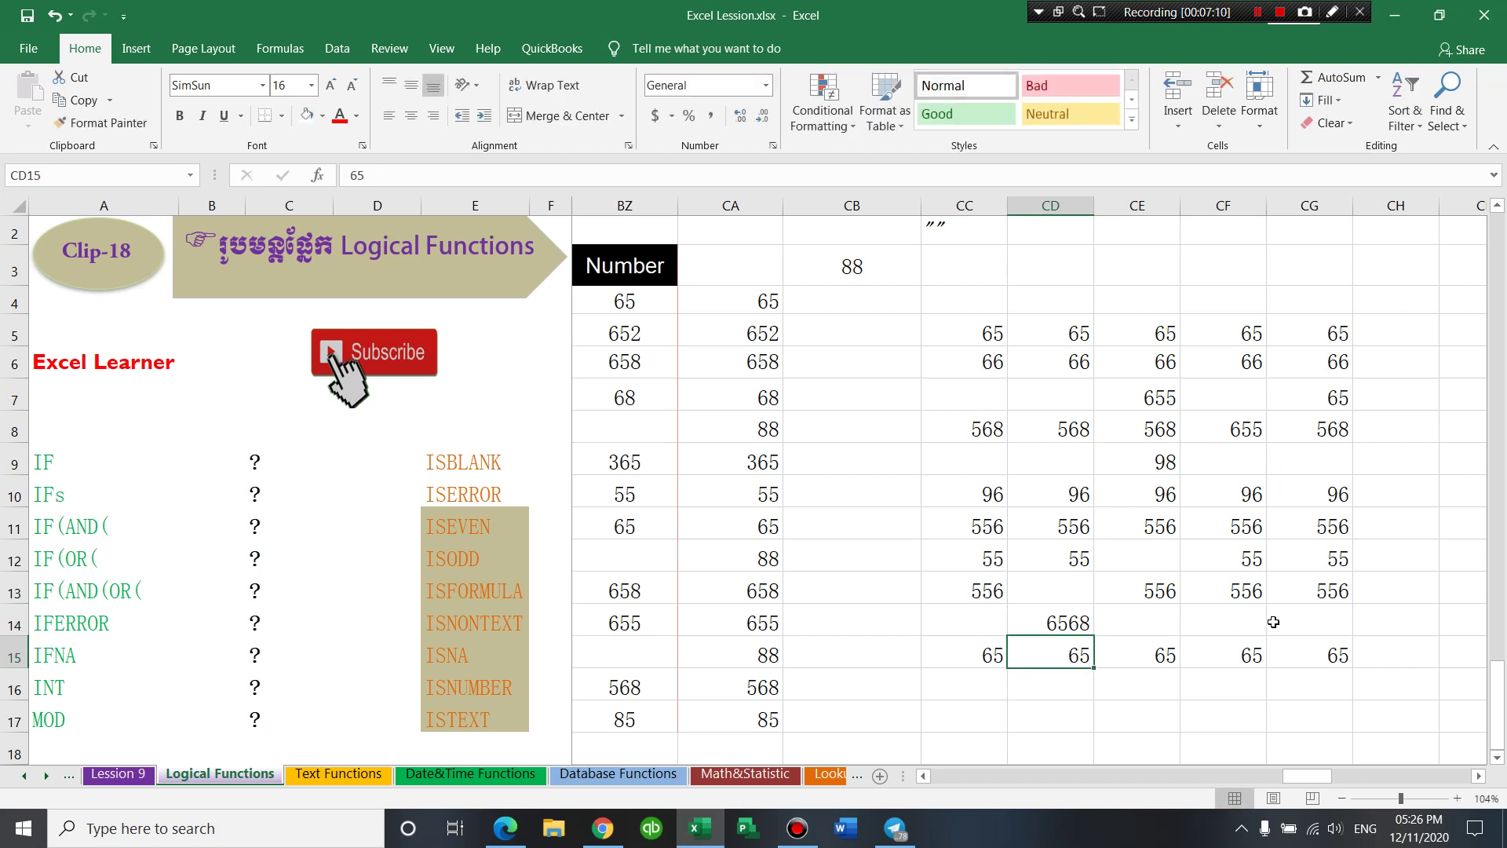
click(1270, 626)
click(1249, 629)
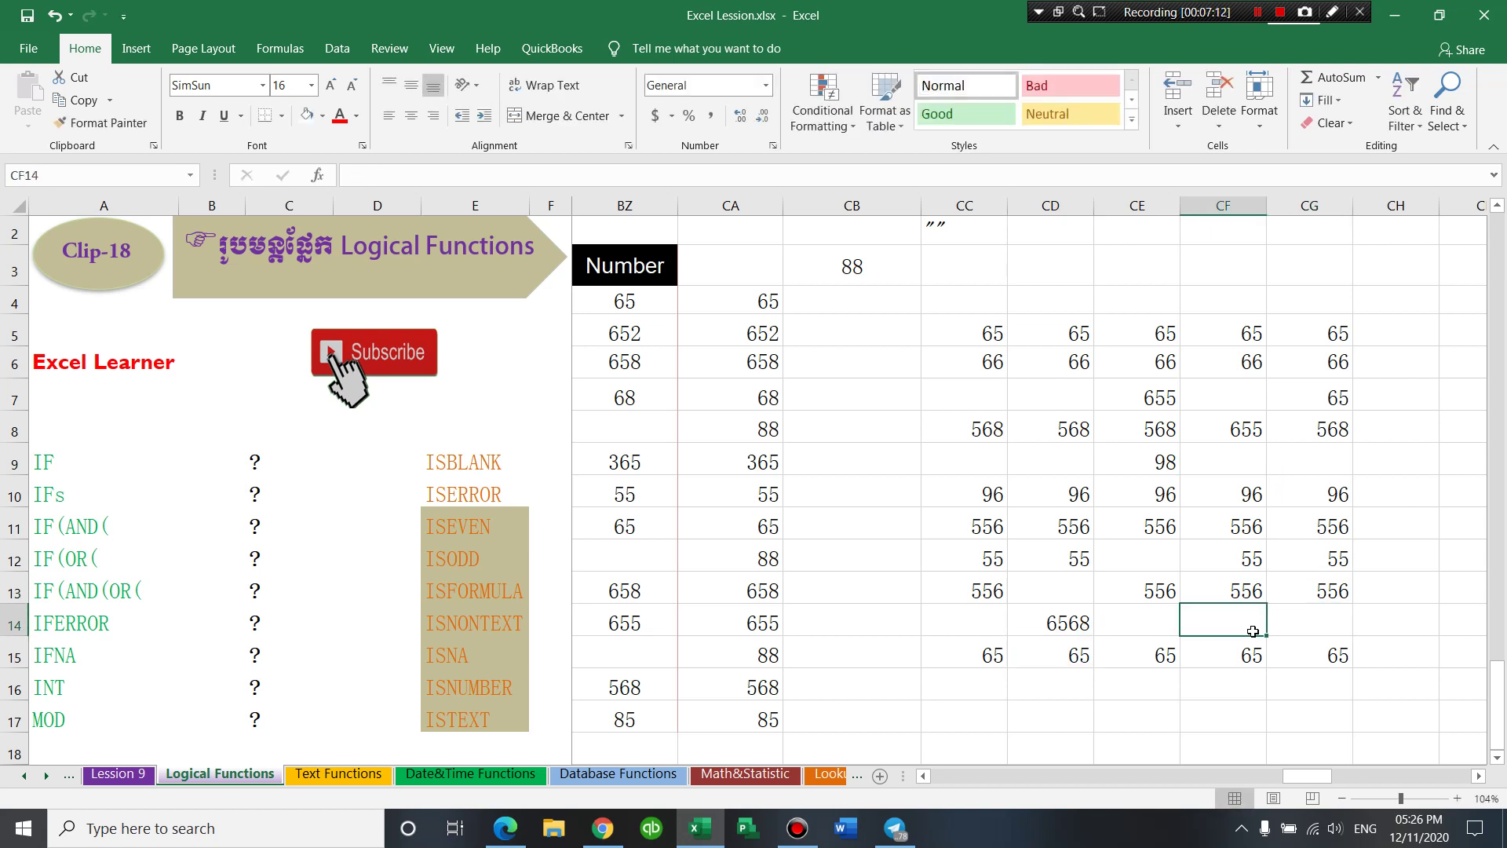
text(8775)
click(1299, 531)
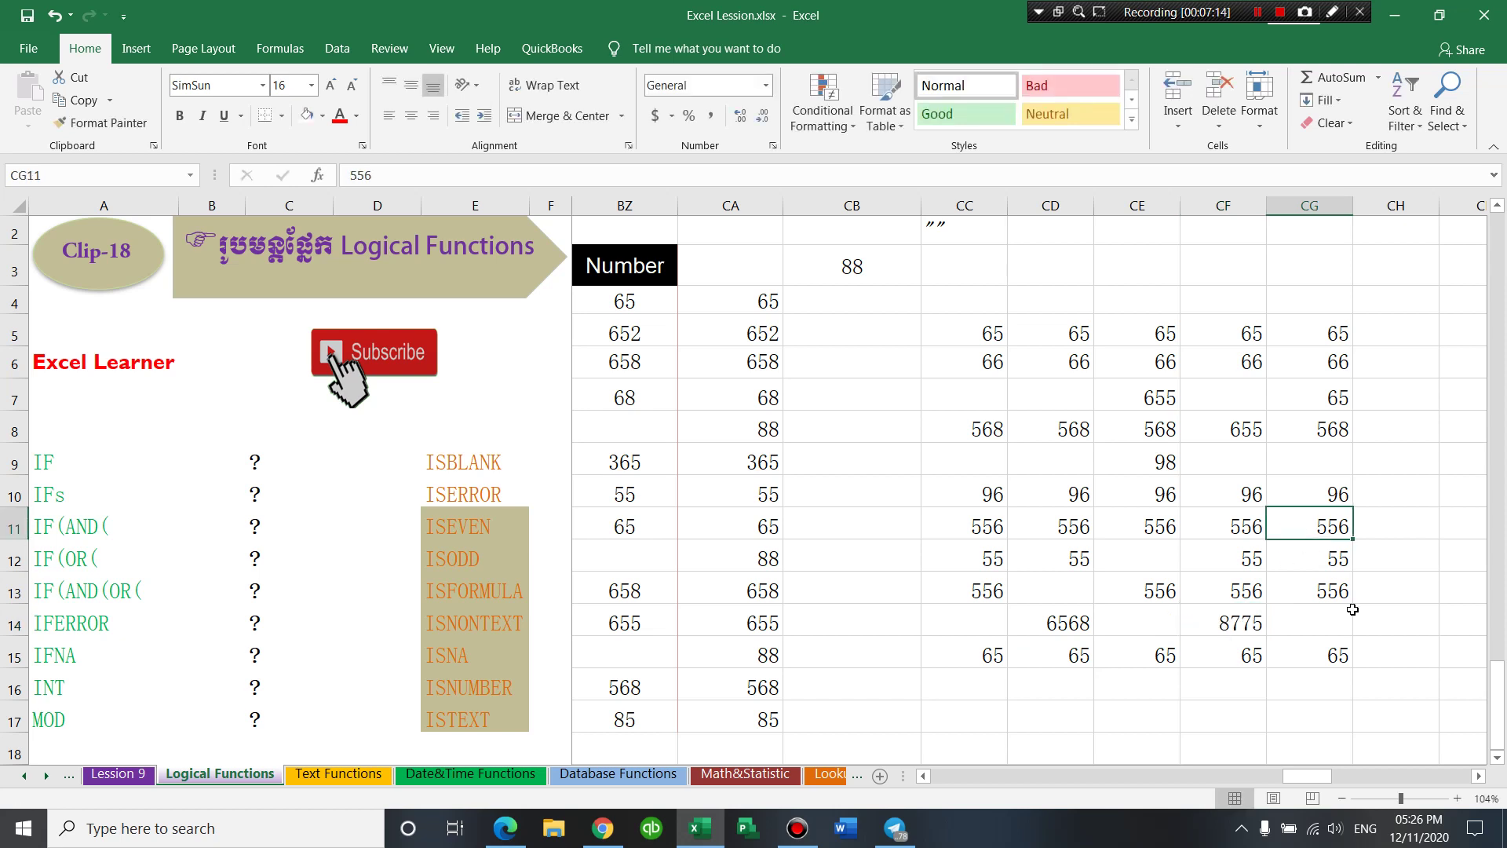
click(1478, 777)
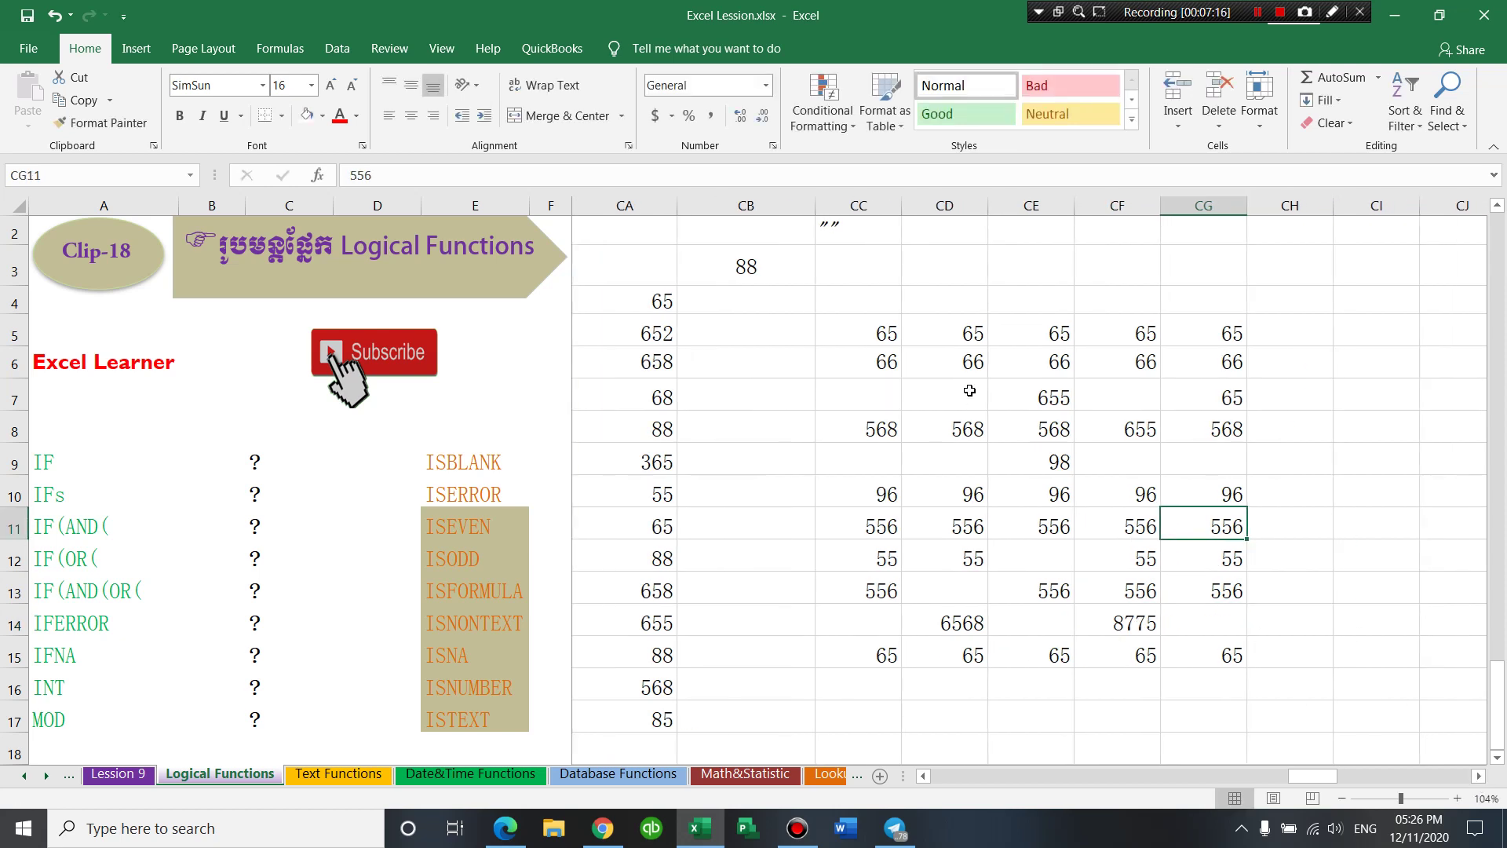
drag(877, 330, 1207, 643)
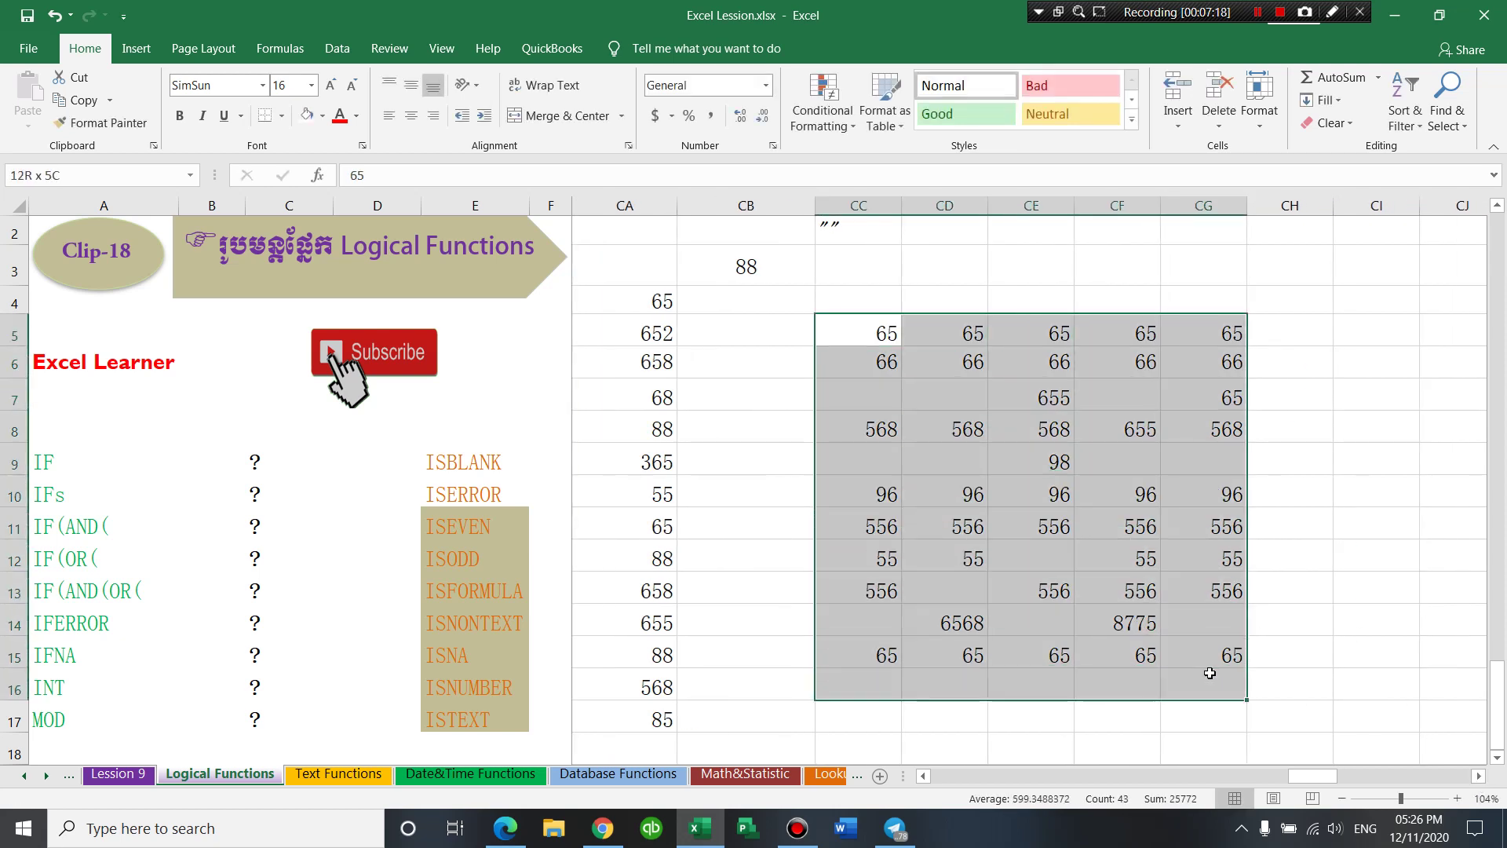
- Create a 'Format only cells that contain' Blanks rule with a light pink fill for CC5:CG15
click(823, 110)
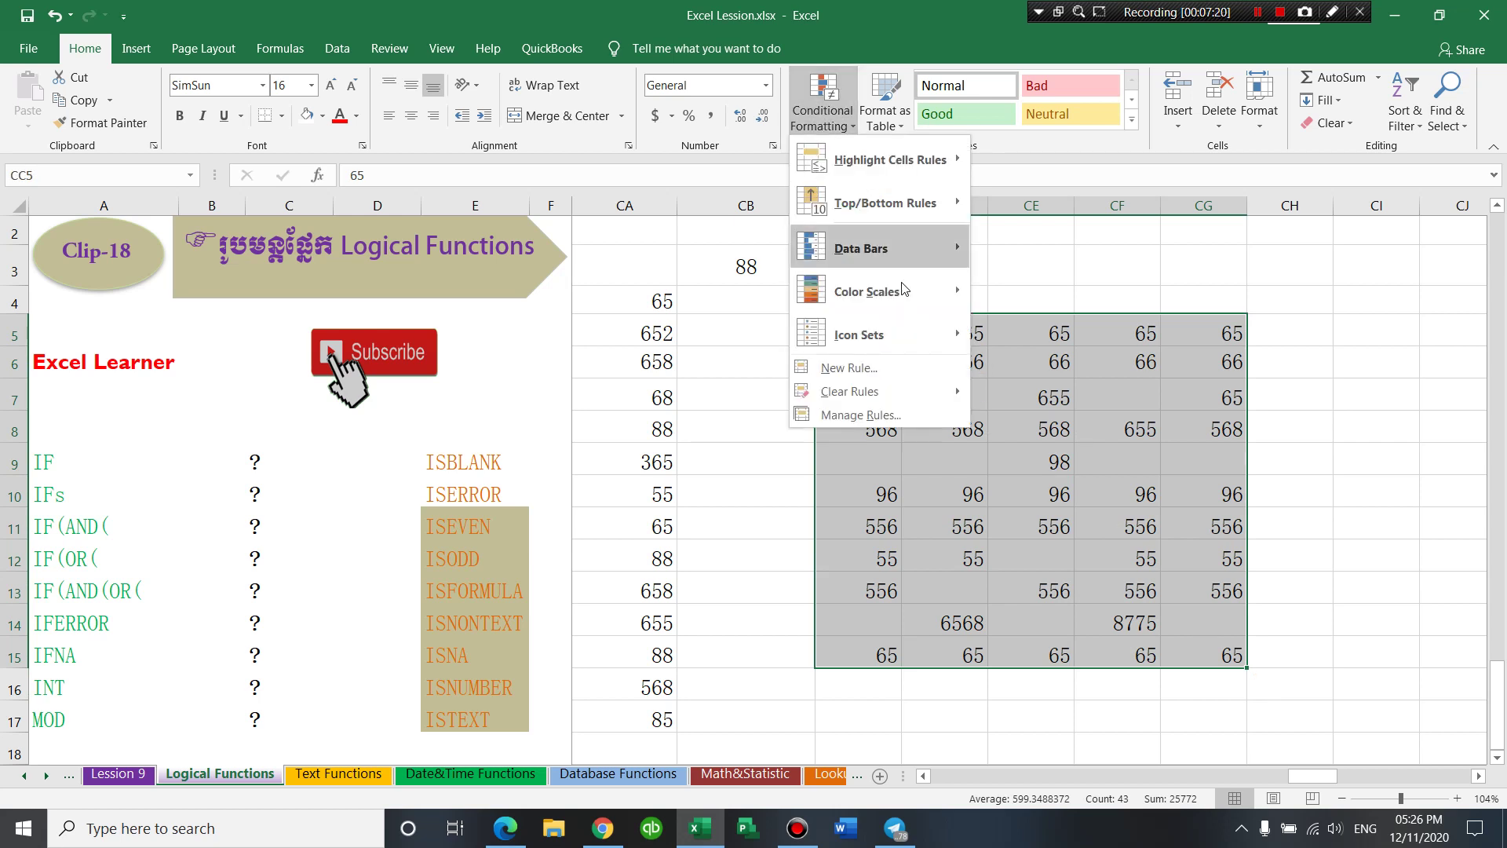
click(870, 373)
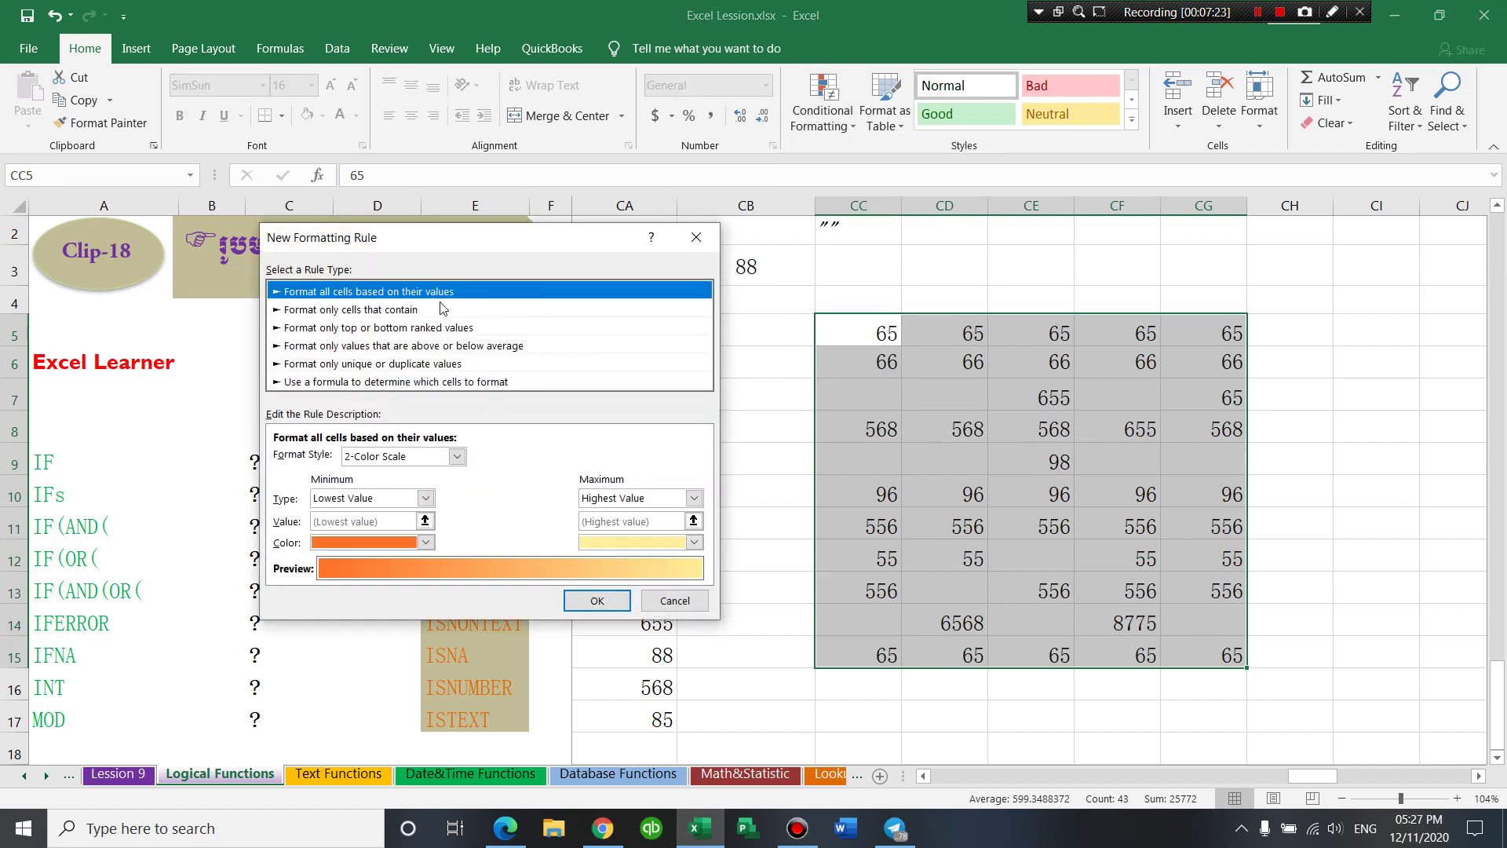
drag(474, 227, 475, 195)
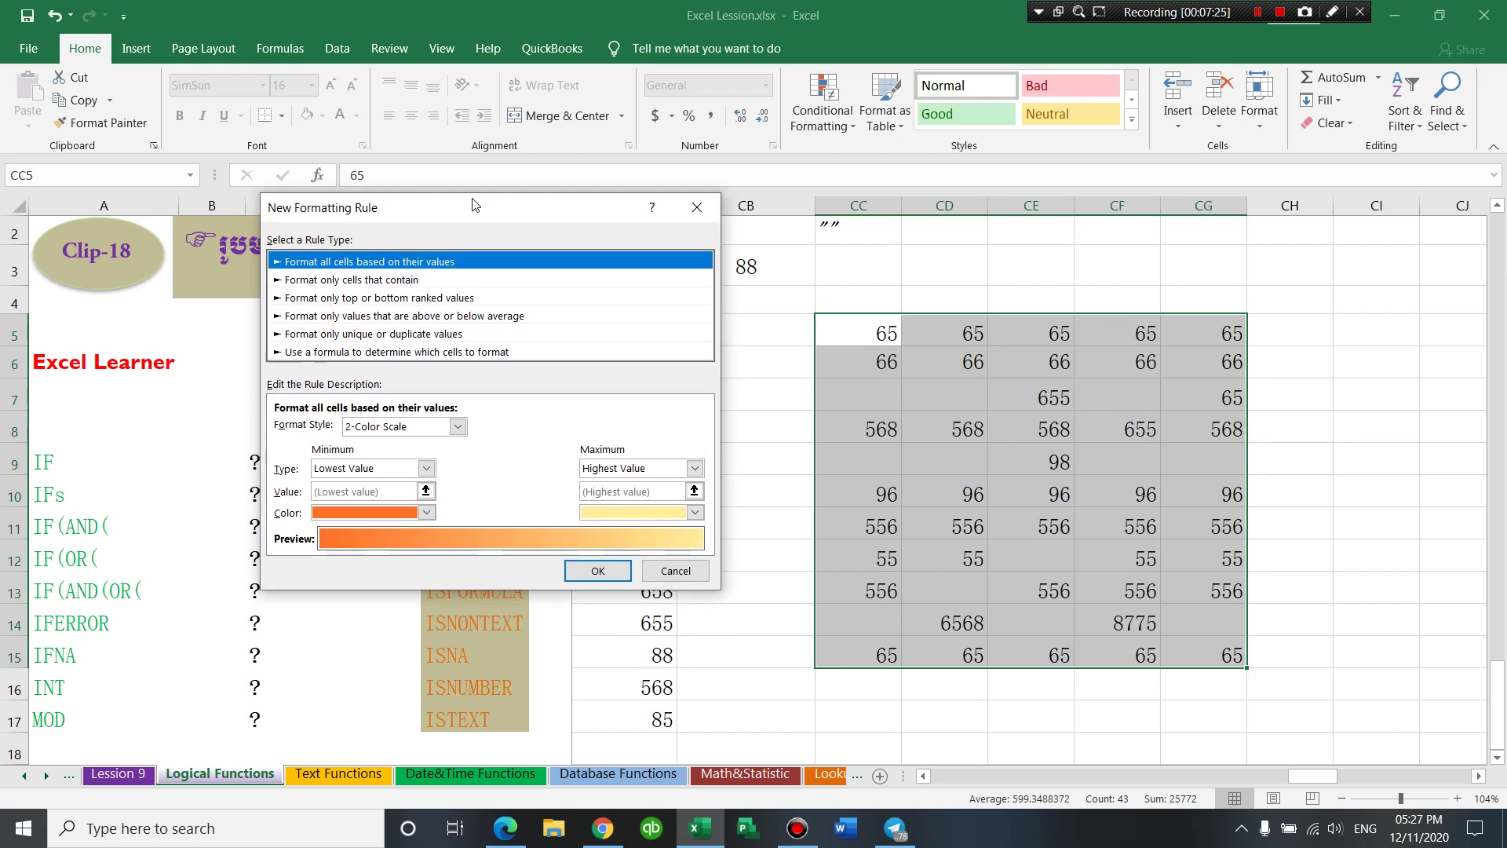
click(386, 280)
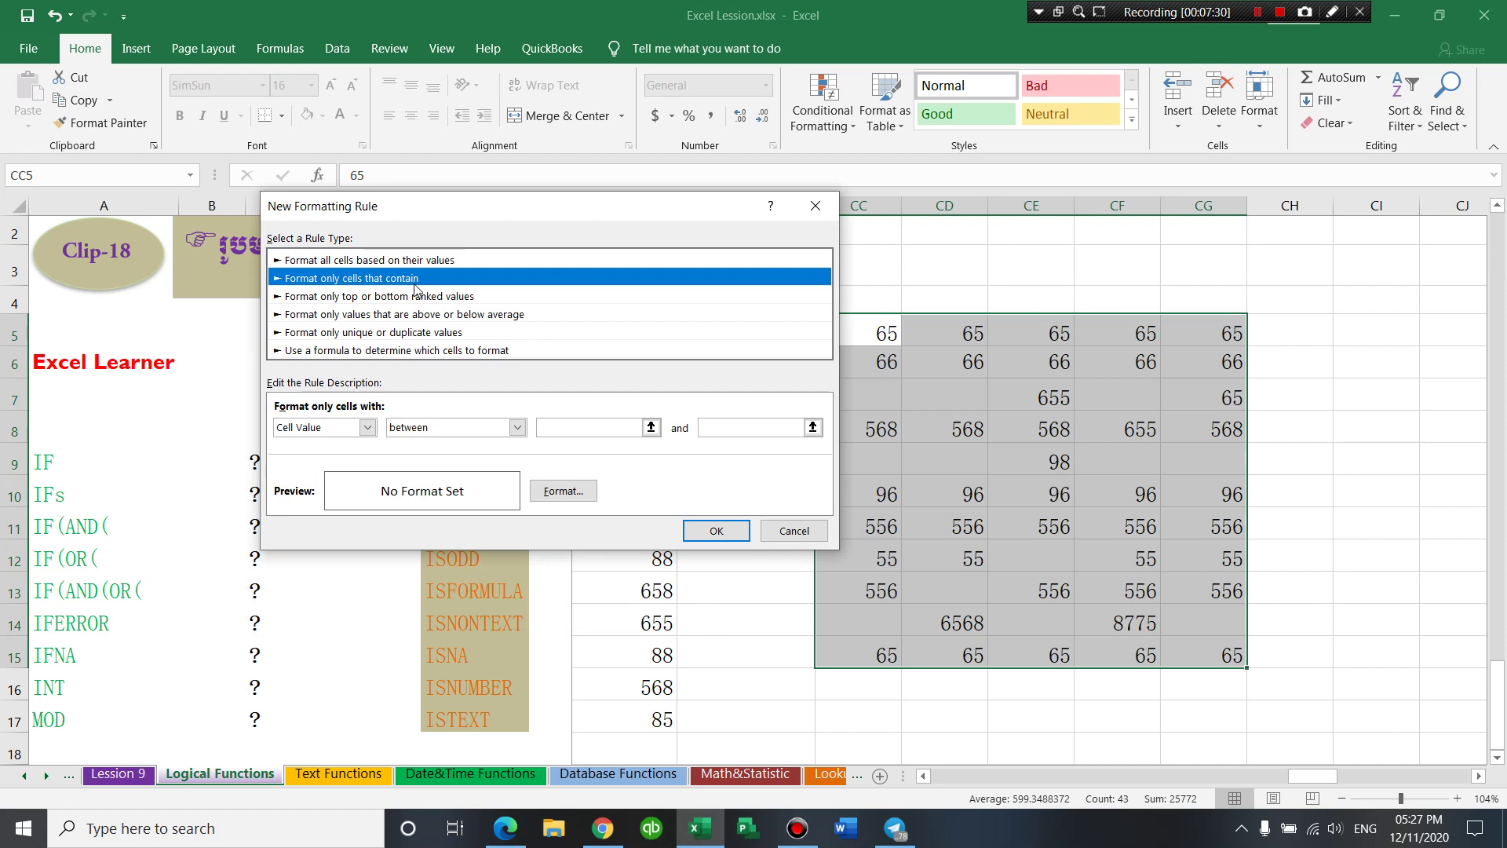
click(367, 427)
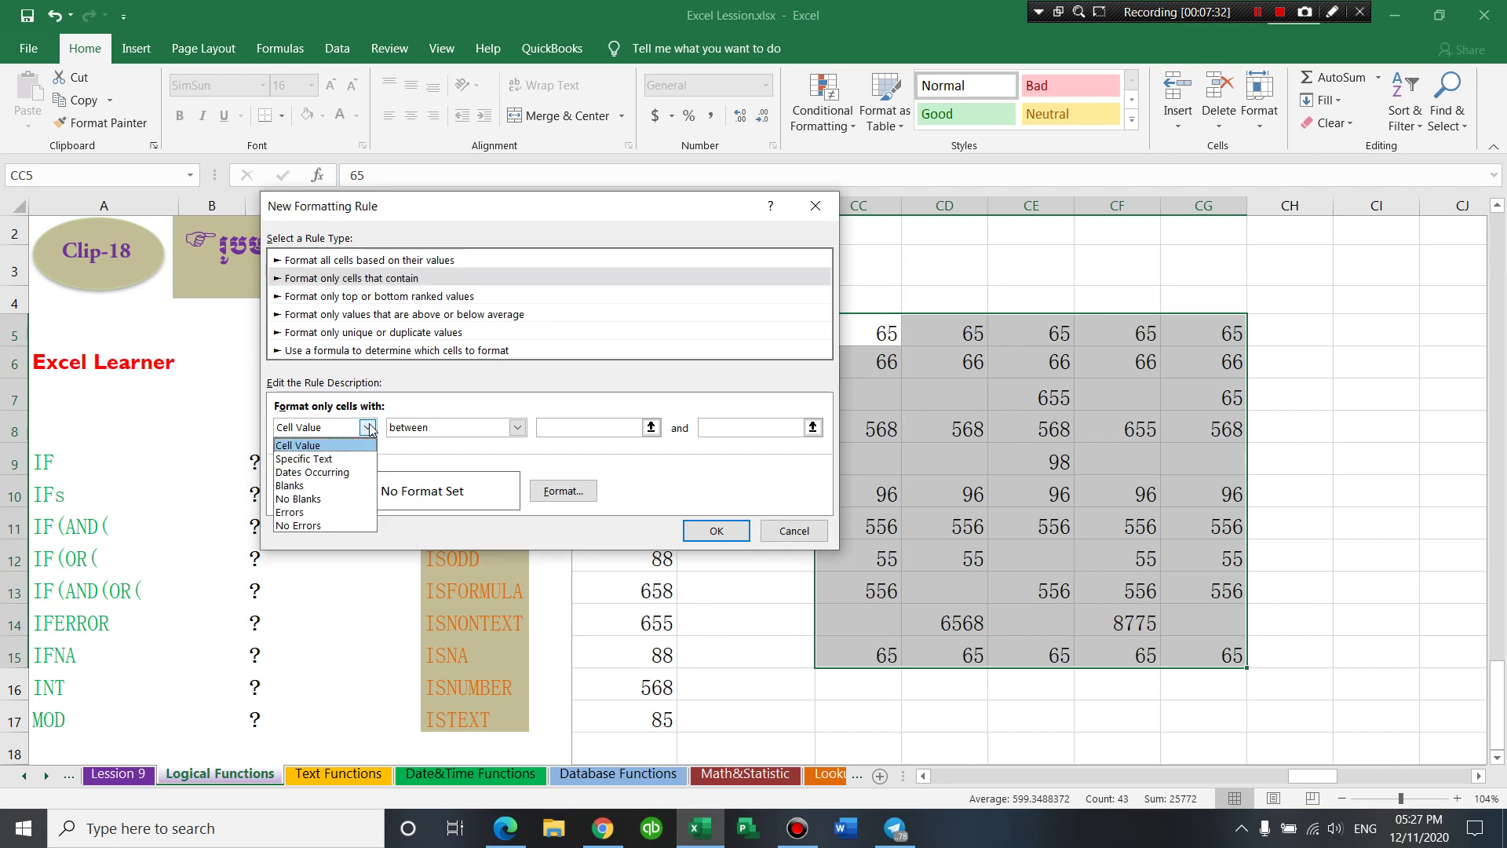
click(314, 486)
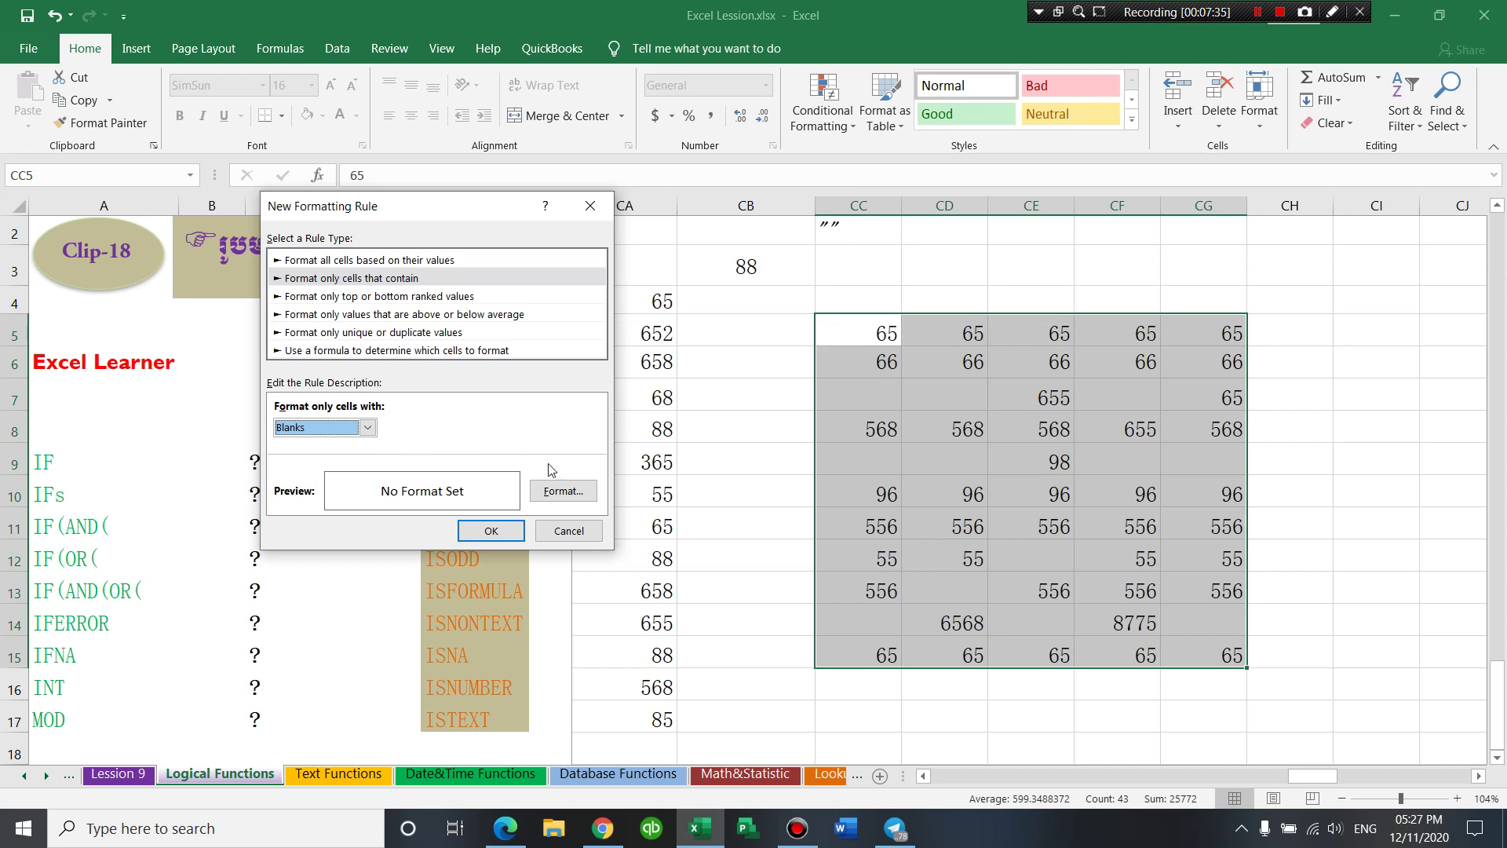
click(562, 491)
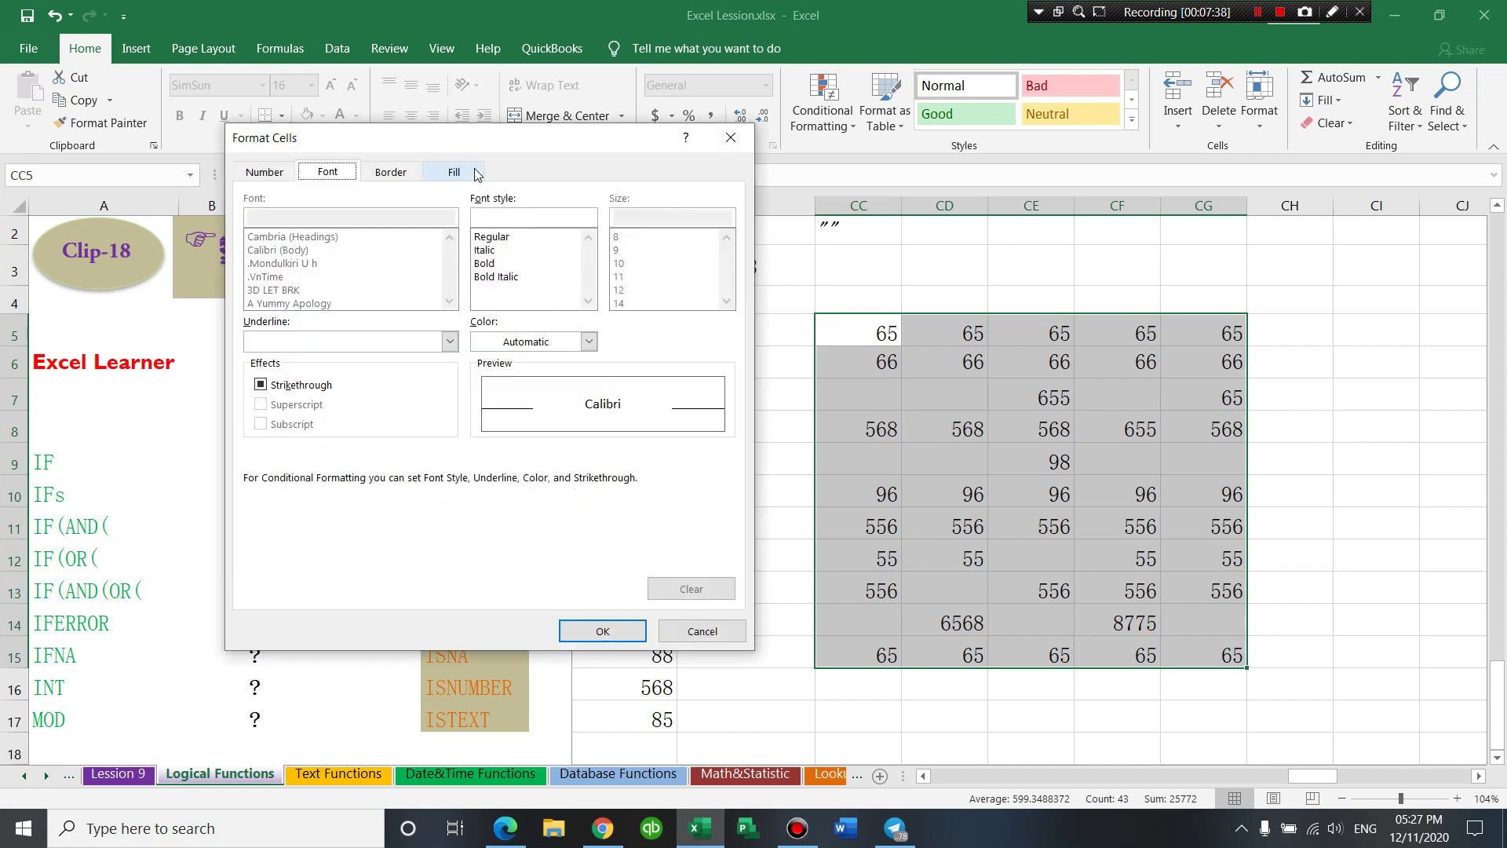
click(458, 173)
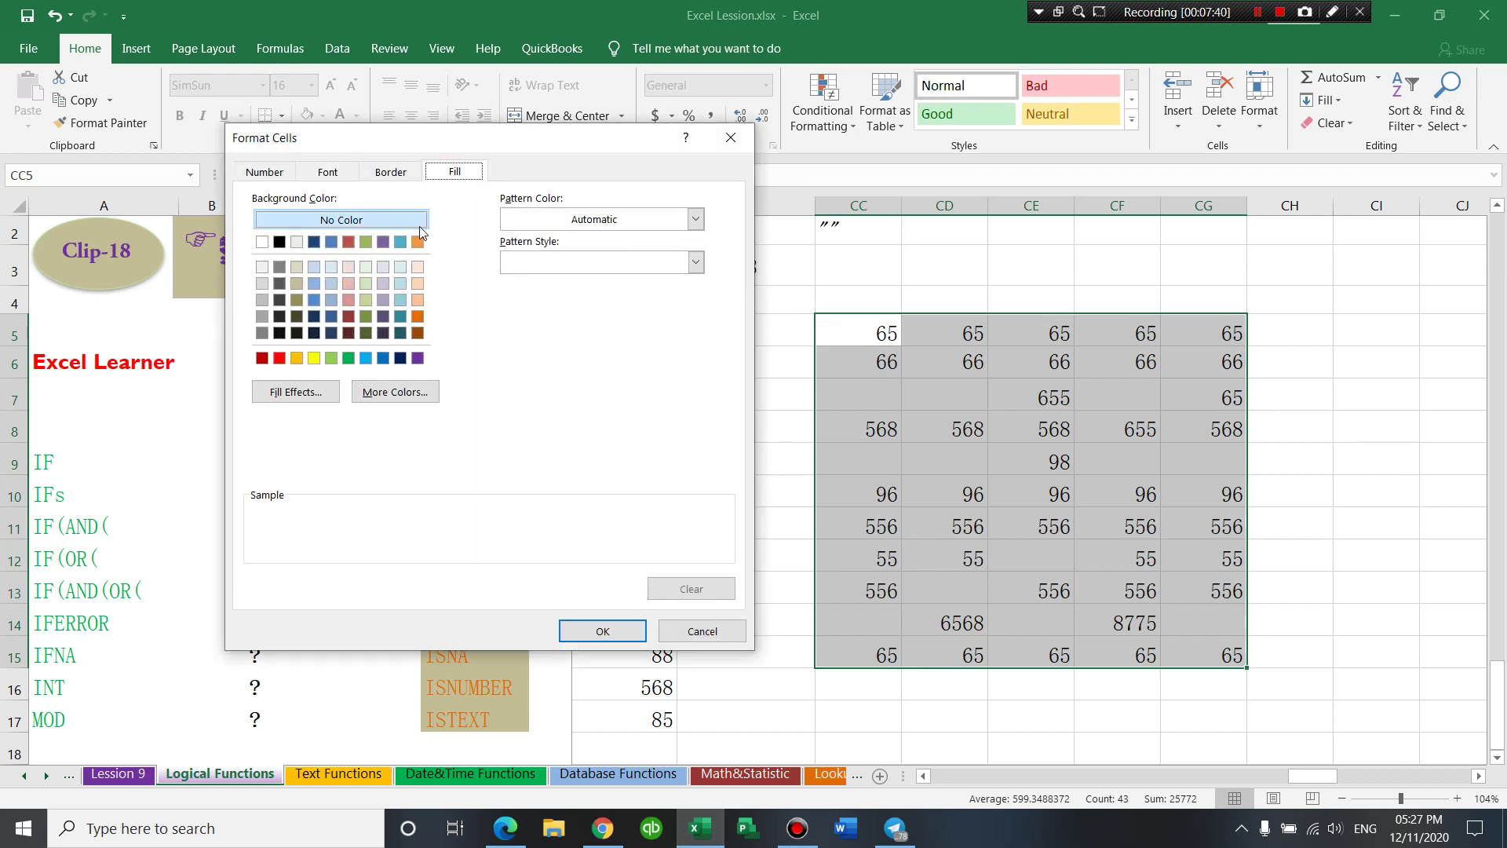
click(351, 267)
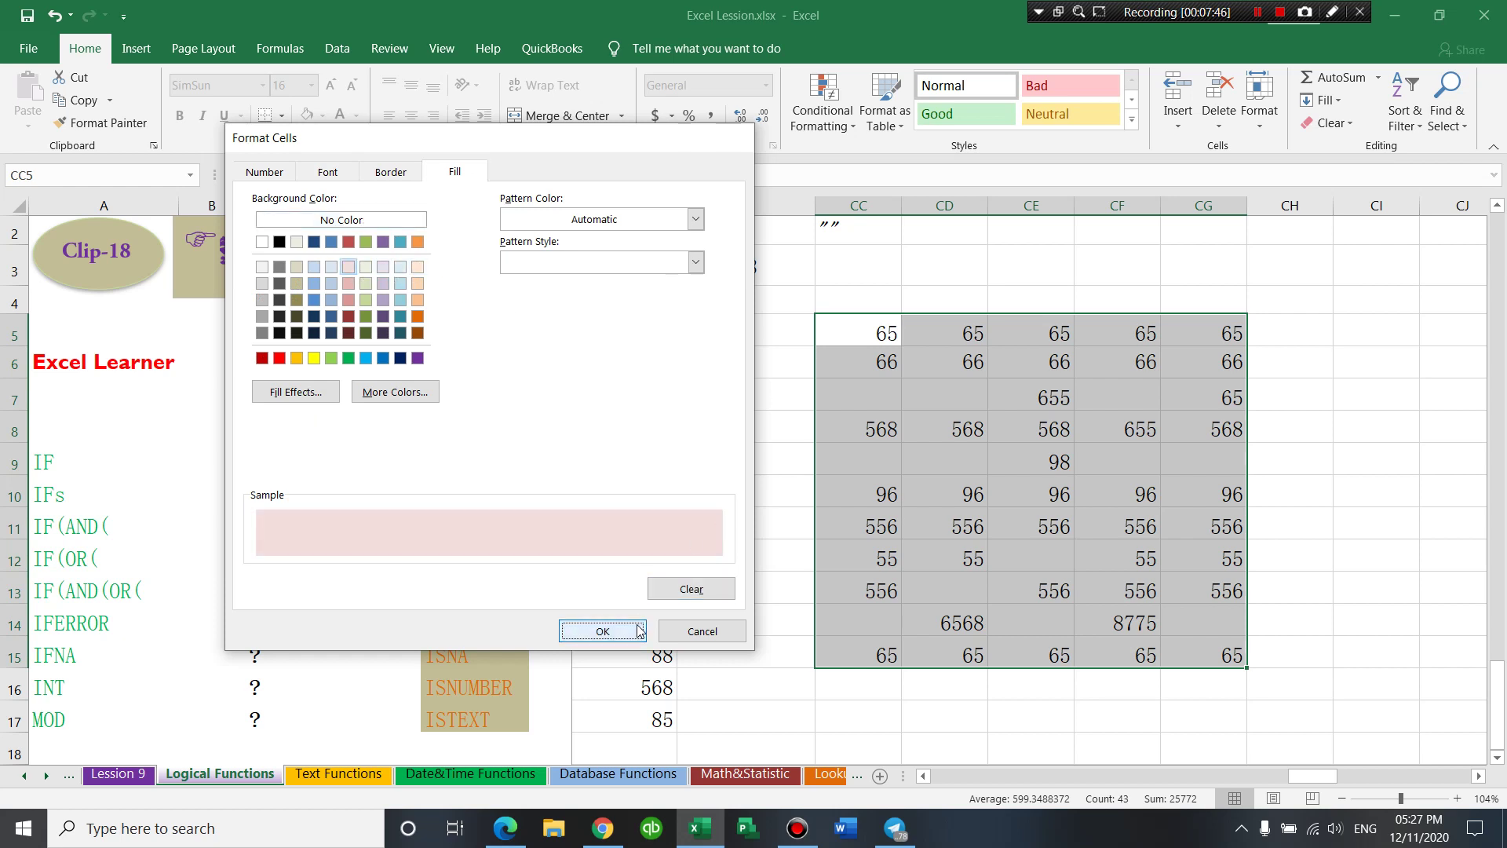
click(603, 632)
click(493, 531)
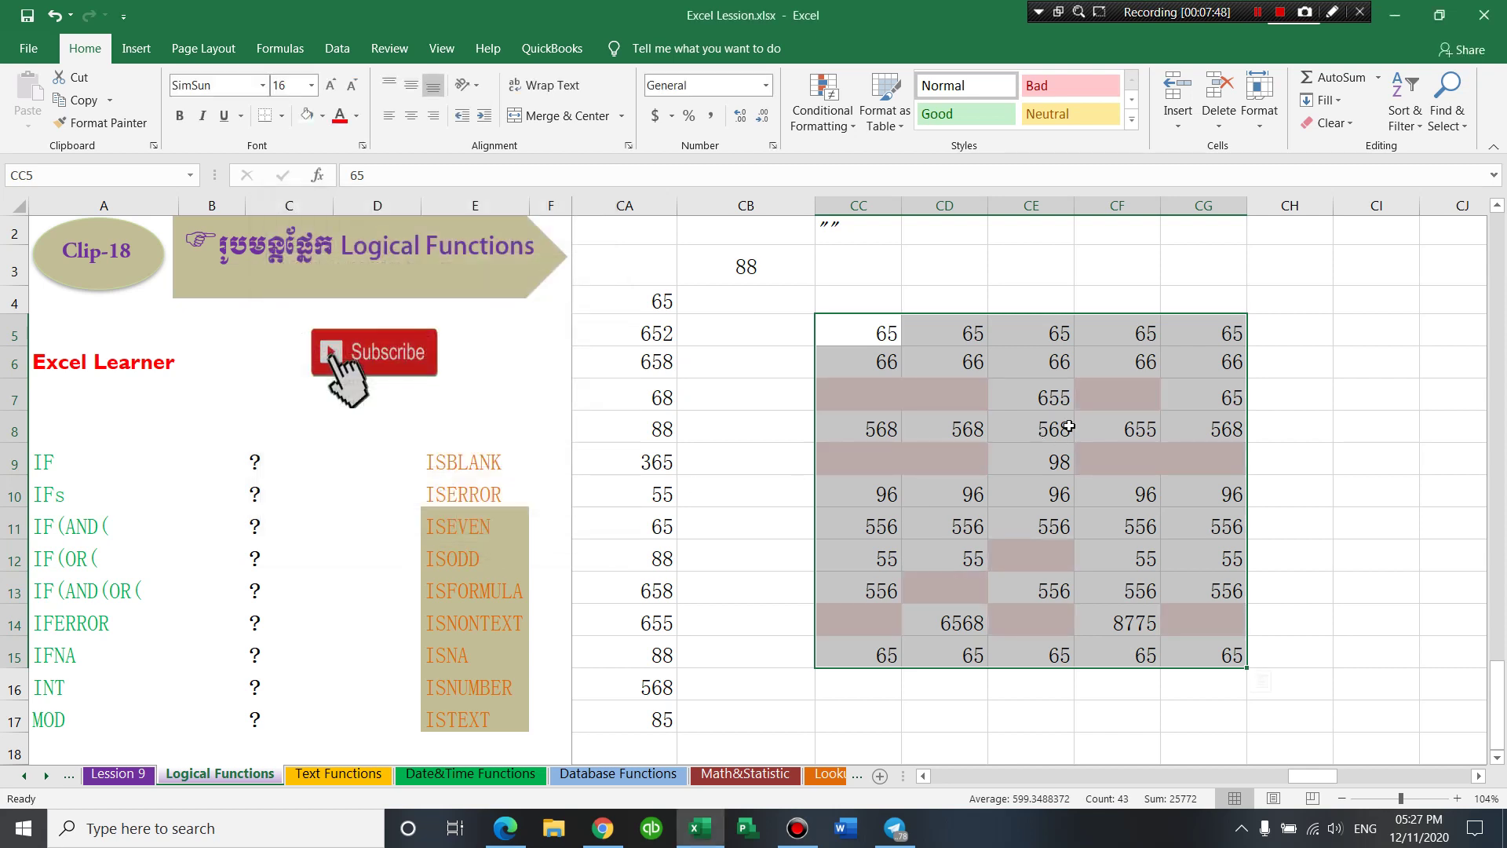
- Select CC5:CG15 and use Clear Rules from Selected Cells to remove the pink blank-cell shading
click(1126, 483)
click(1171, 408)
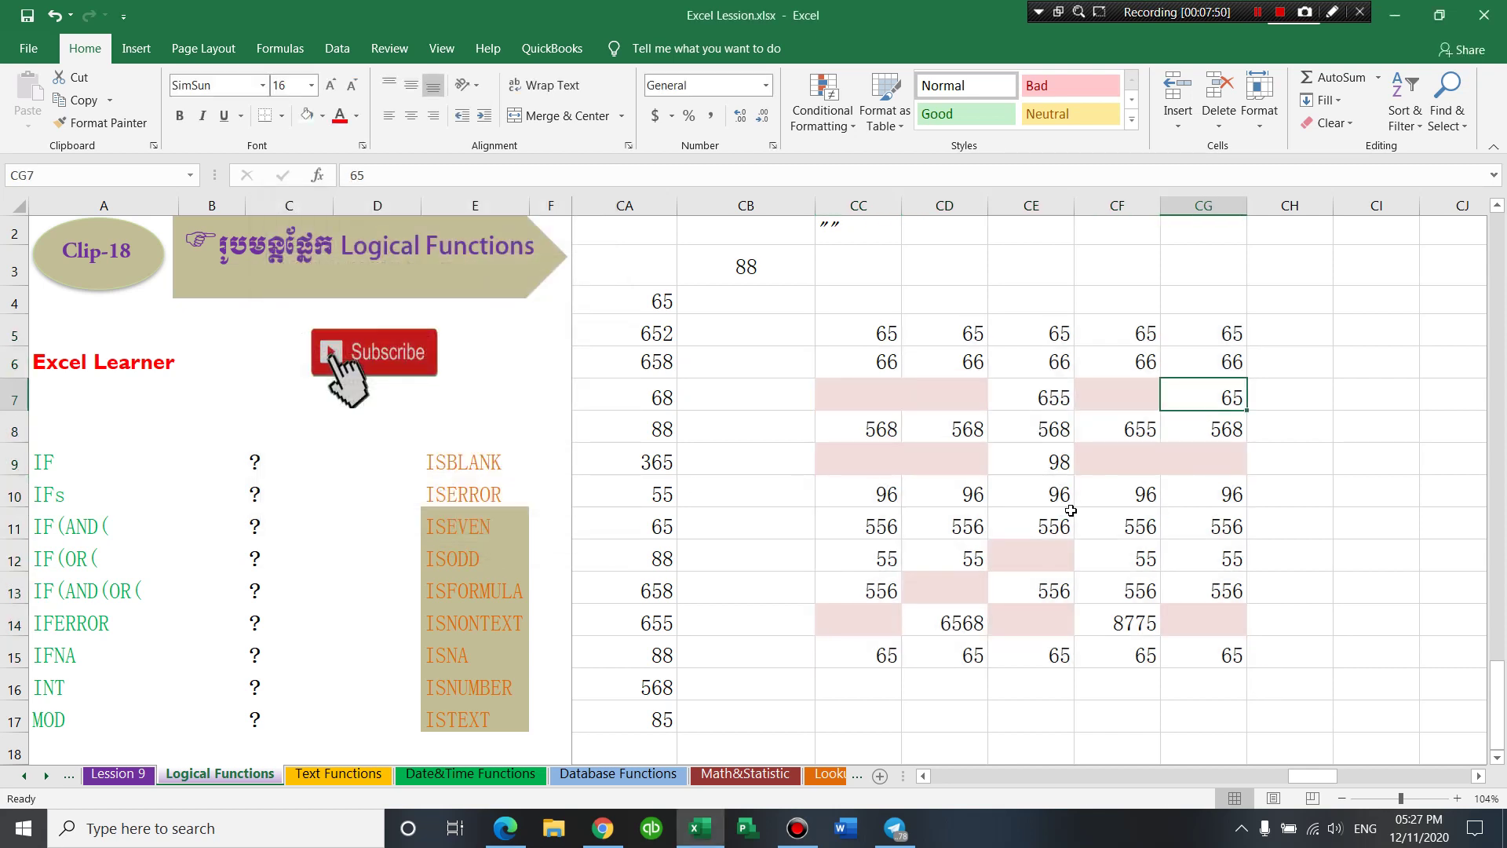
click(1117, 456)
click(1036, 471)
click(950, 525)
click(947, 397)
drag(872, 328, 1213, 643)
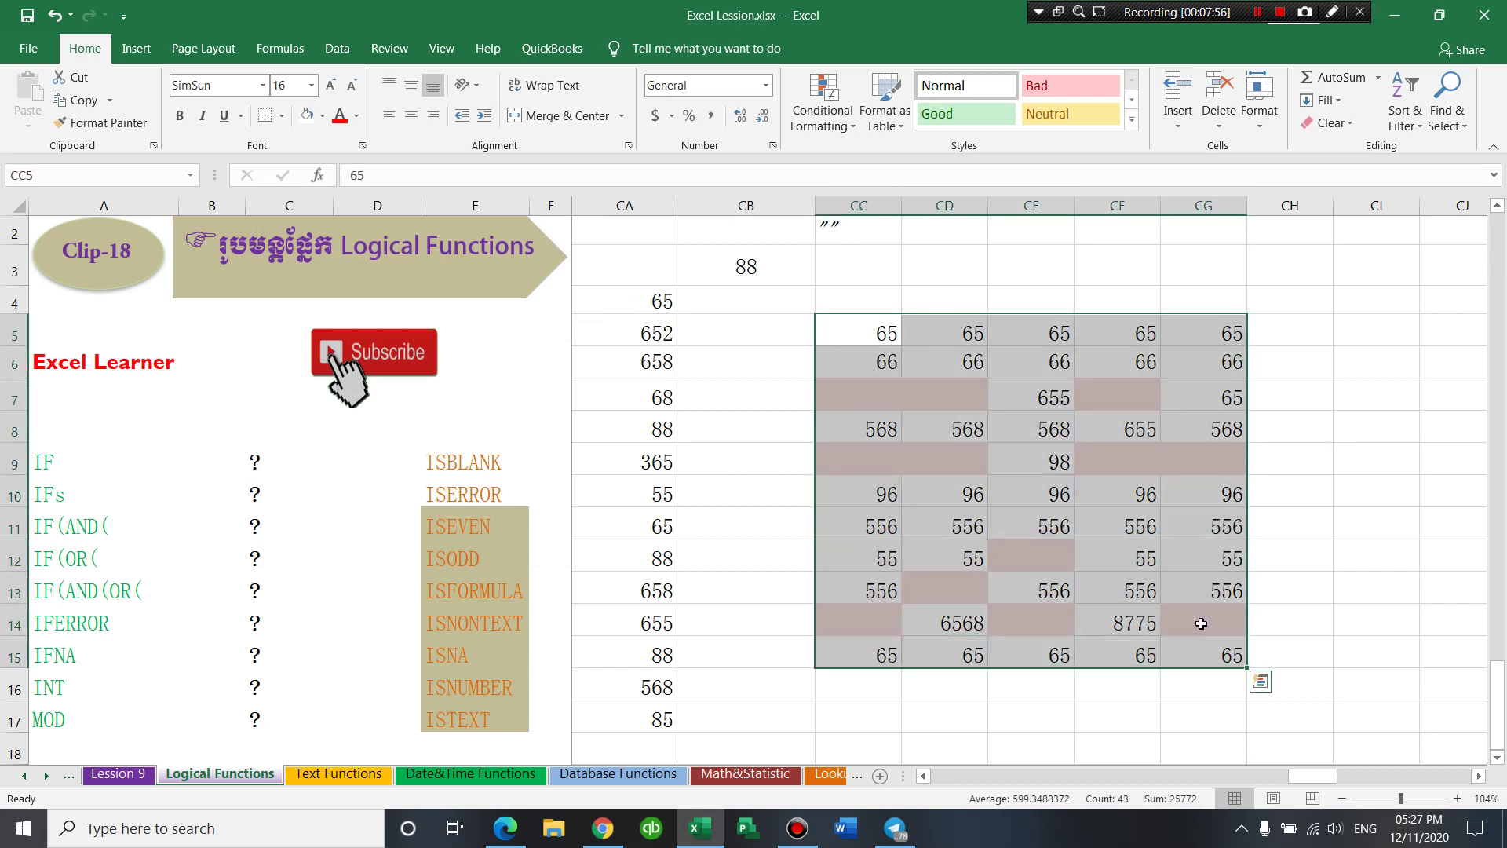
key(ctrl+1)
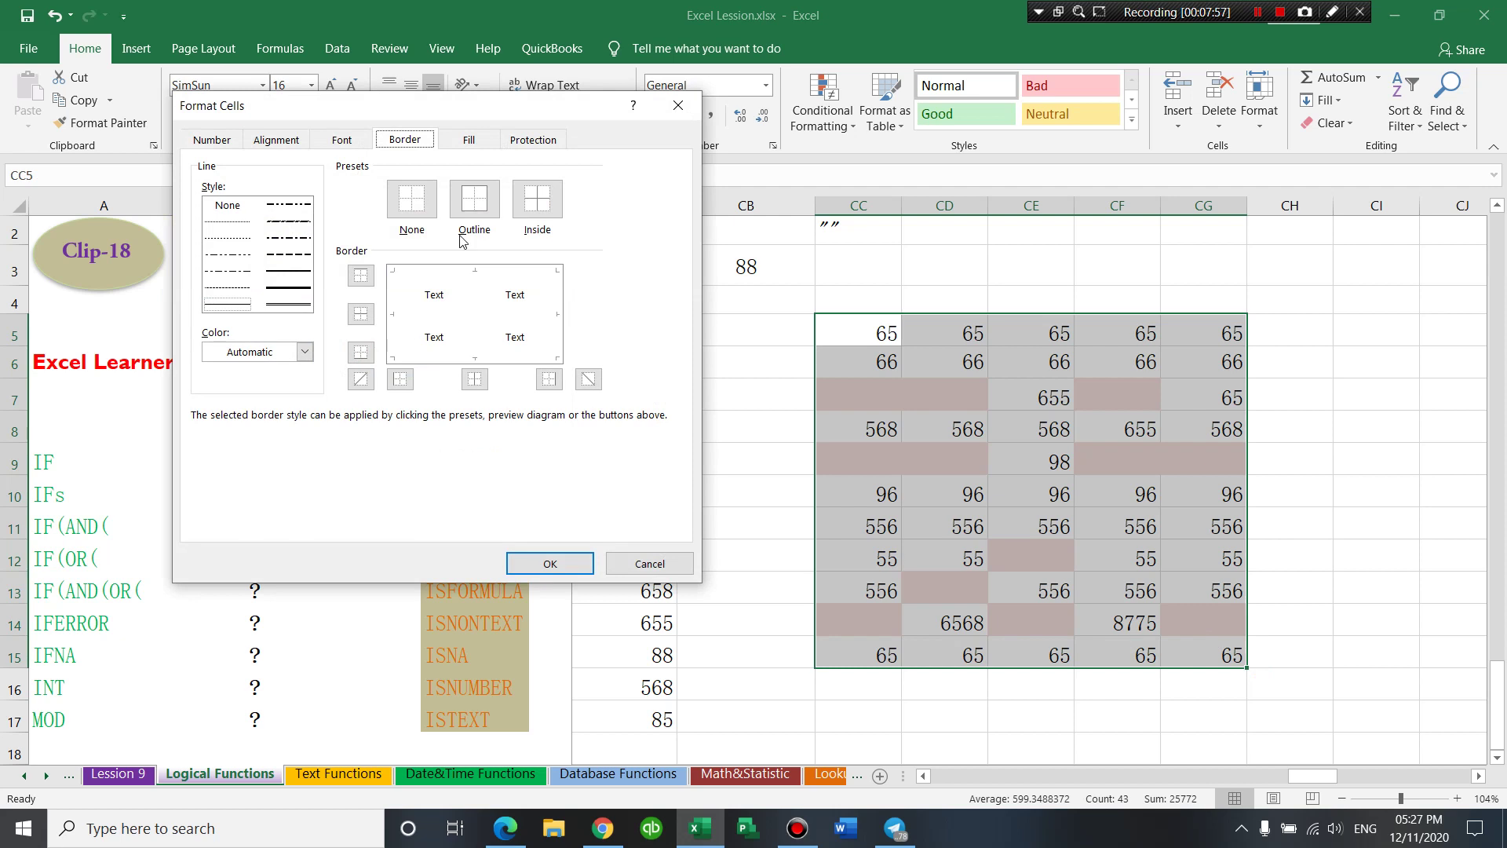
click(676, 106)
click(823, 118)
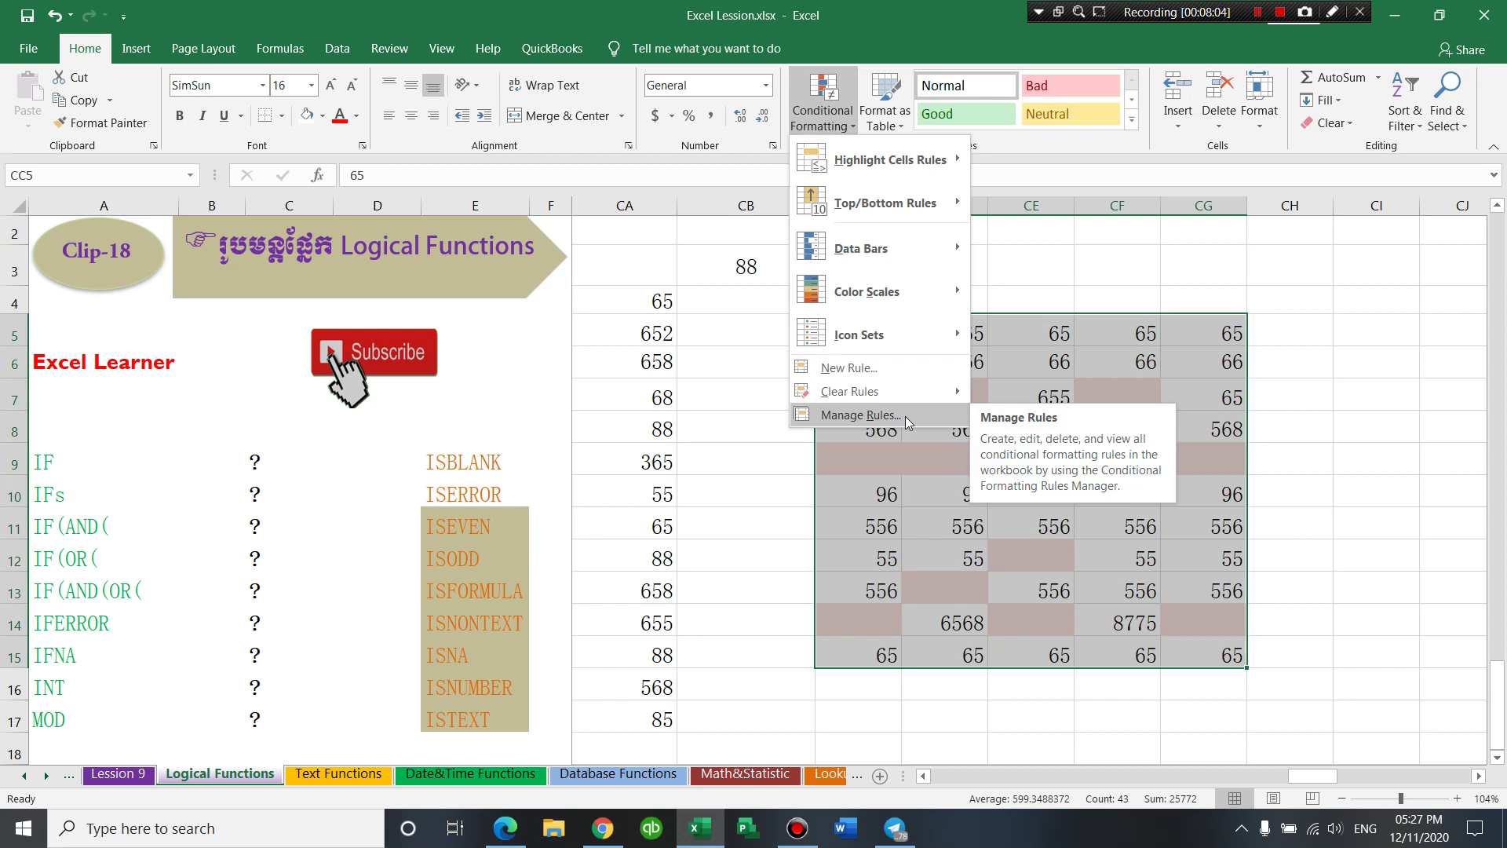
mouse_move(849, 391)
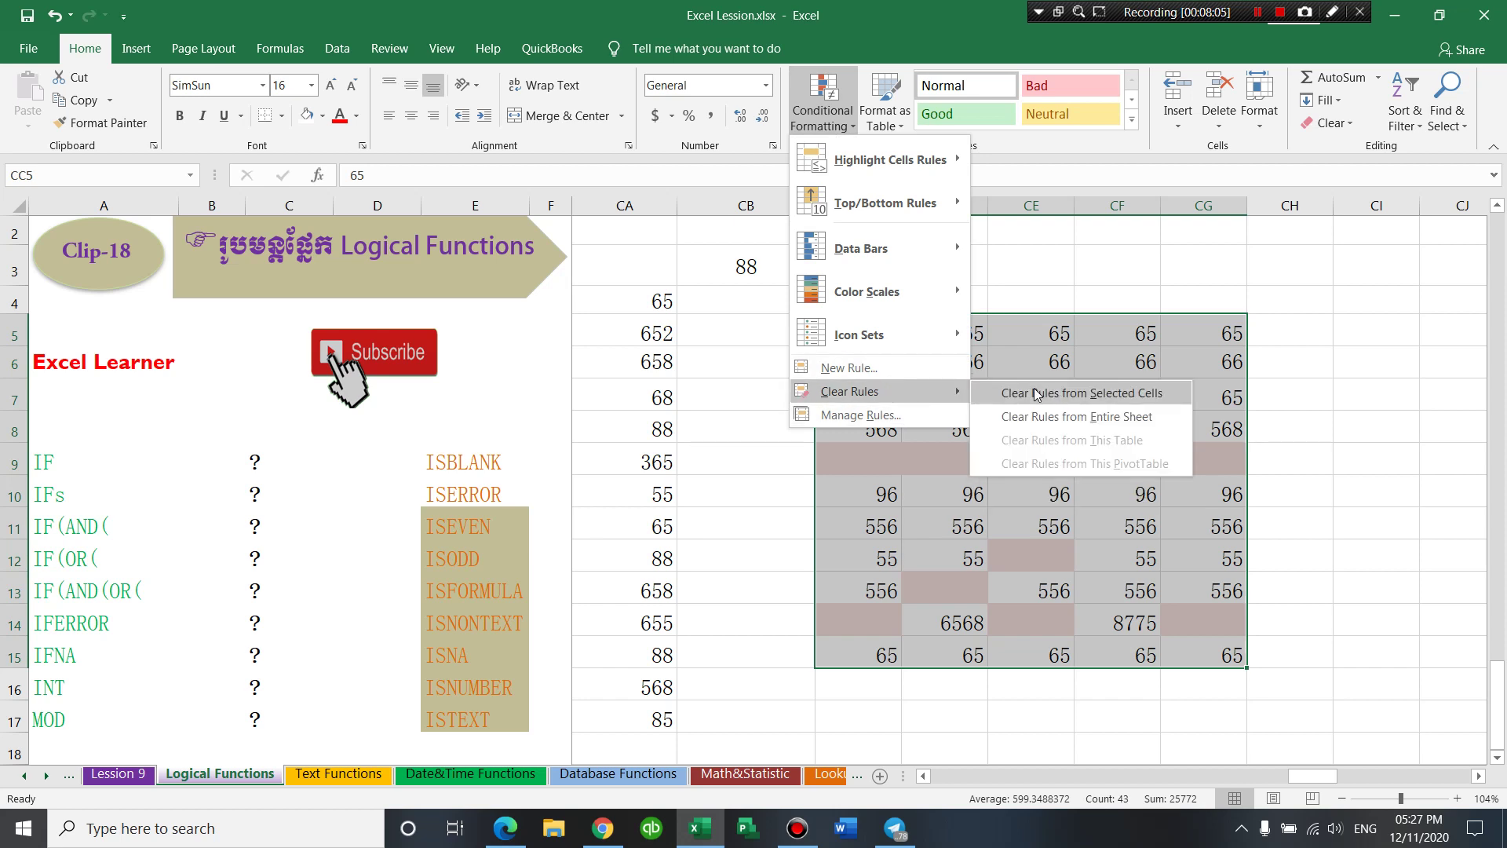
click(1037, 393)
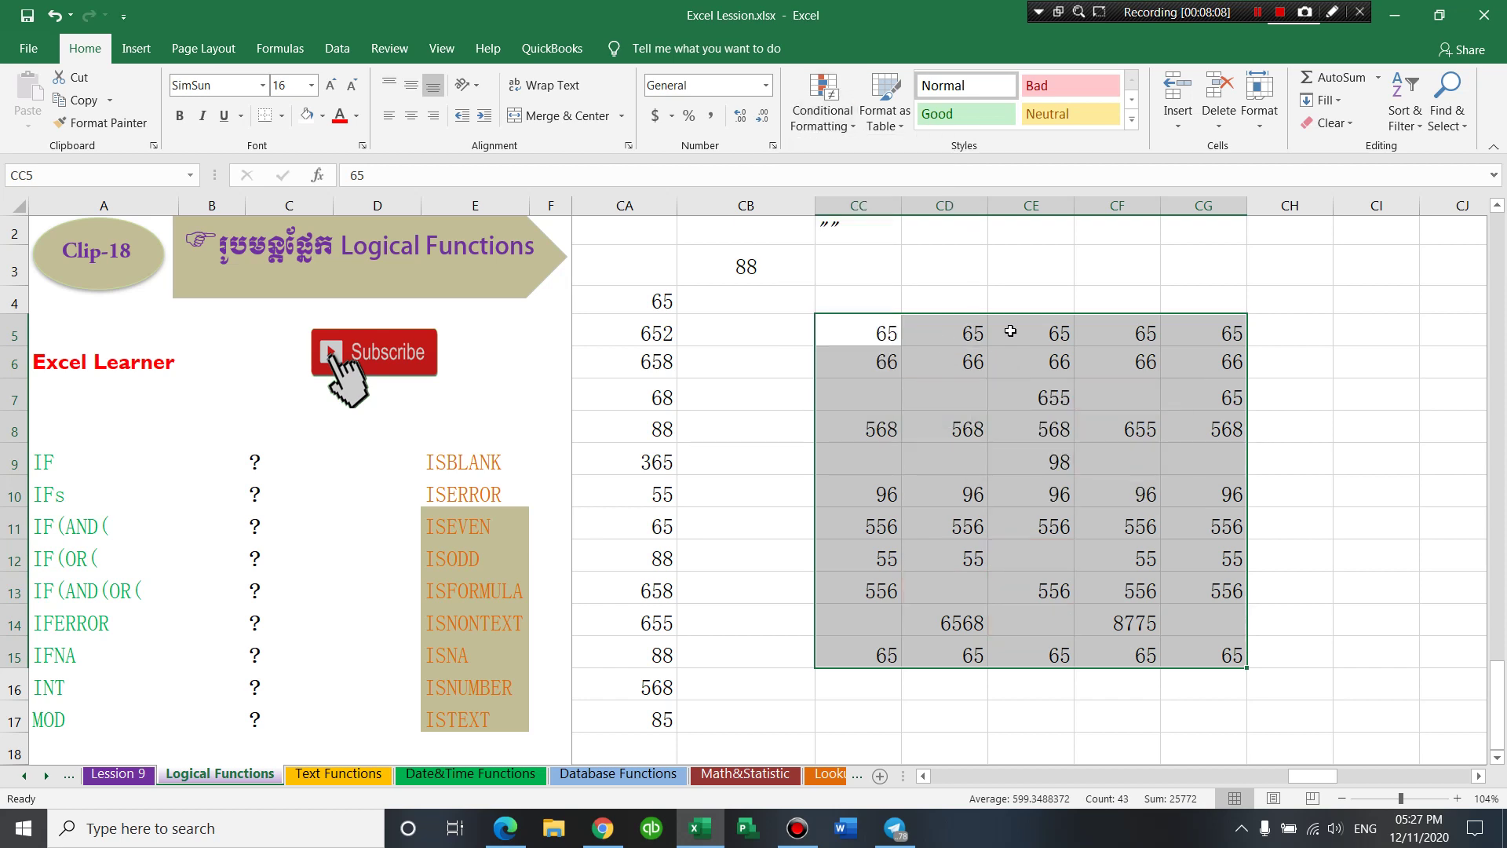
drag(867, 318, 1206, 645)
- Start a formula-based rule =isblank(CC5:CG15) using a fully relative range reference
click(823, 113)
mouse_move(849, 391)
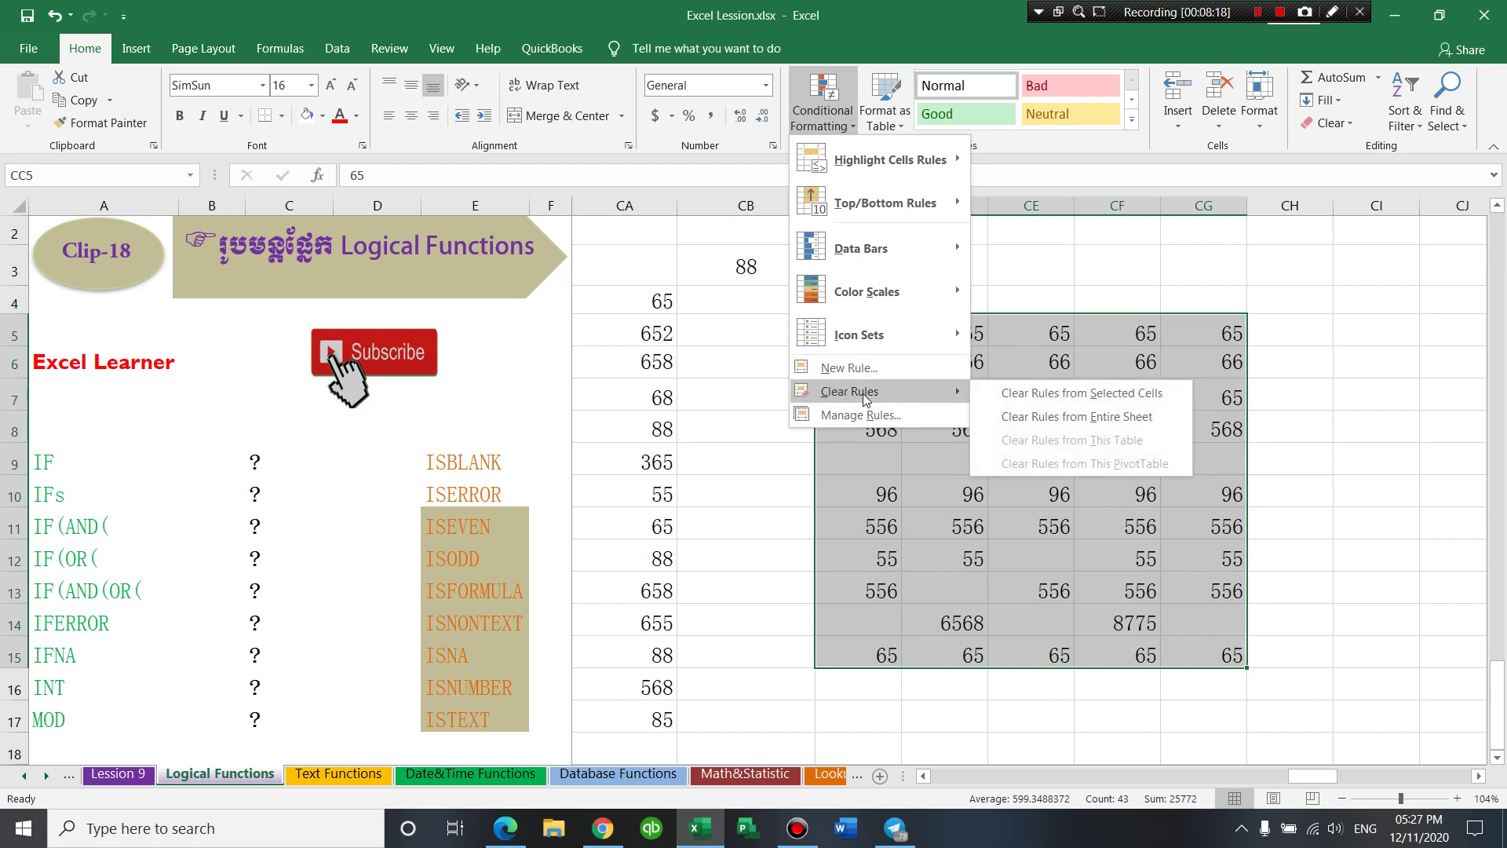
click(859, 366)
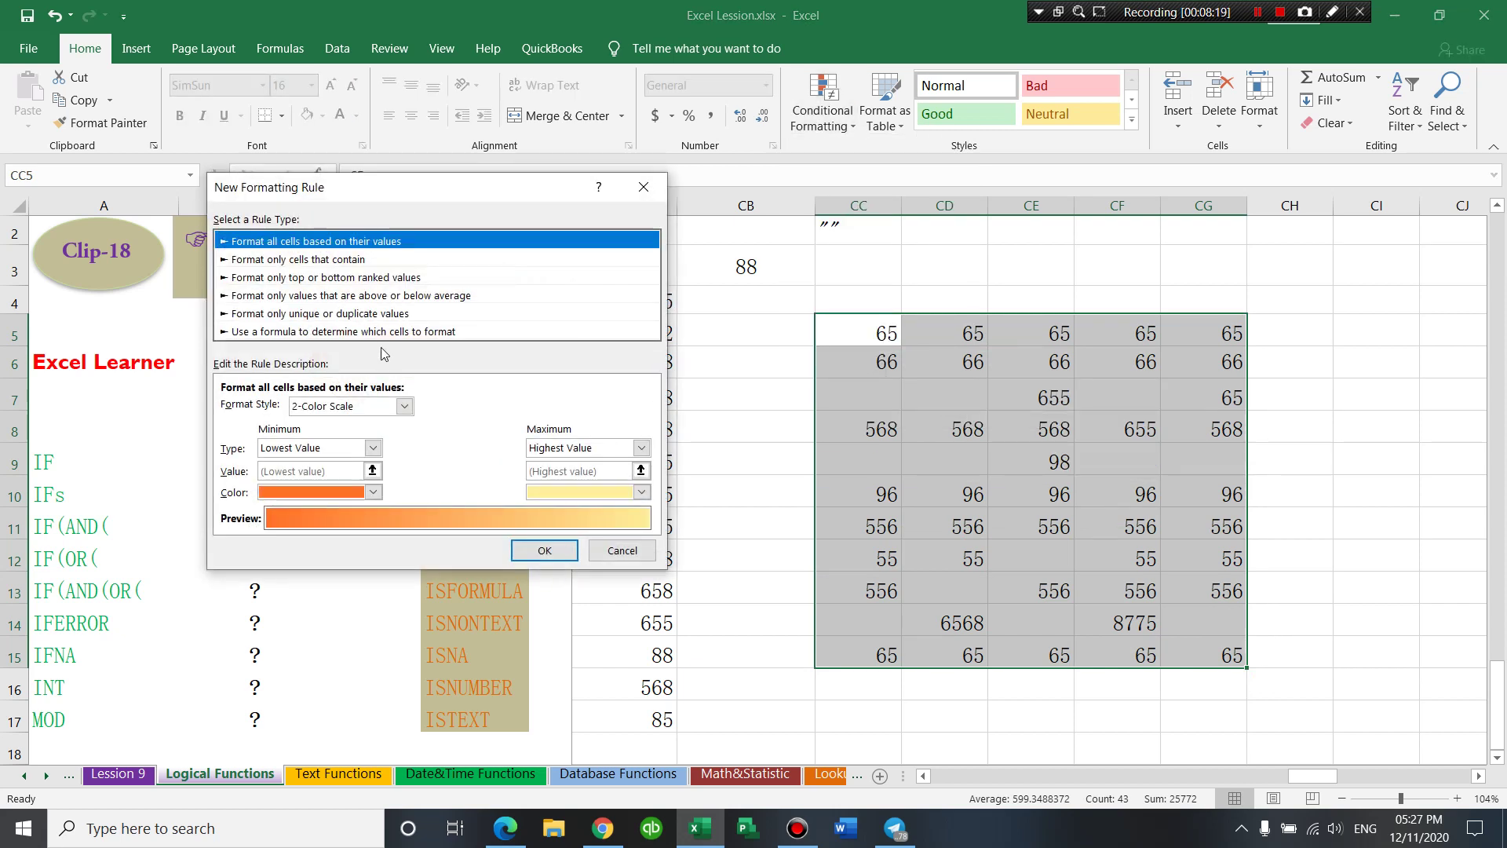
click(383, 332)
click(293, 408)
text(=isblank()
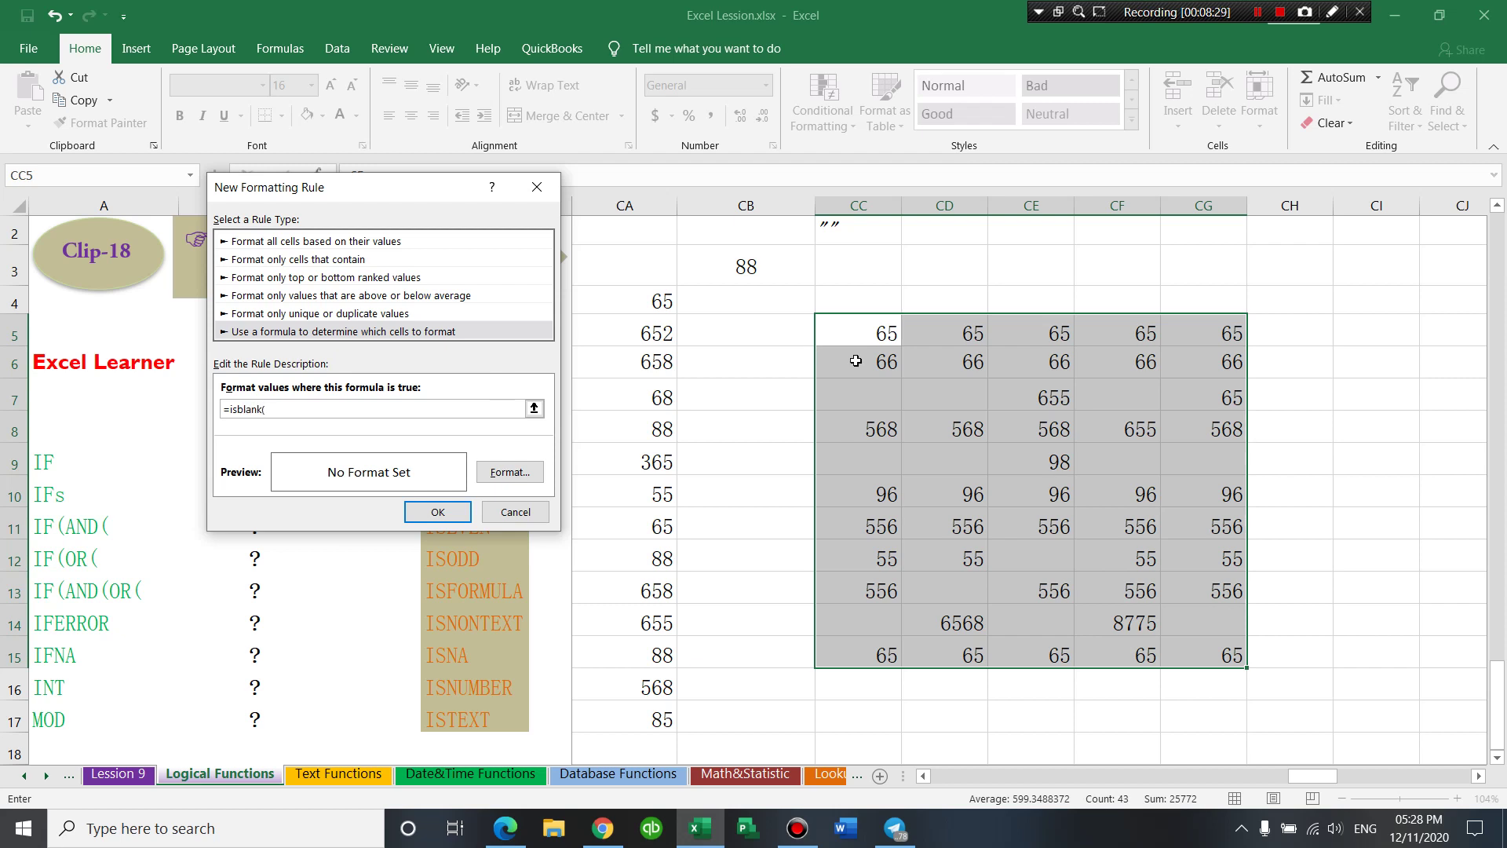
drag(869, 337, 1213, 654)
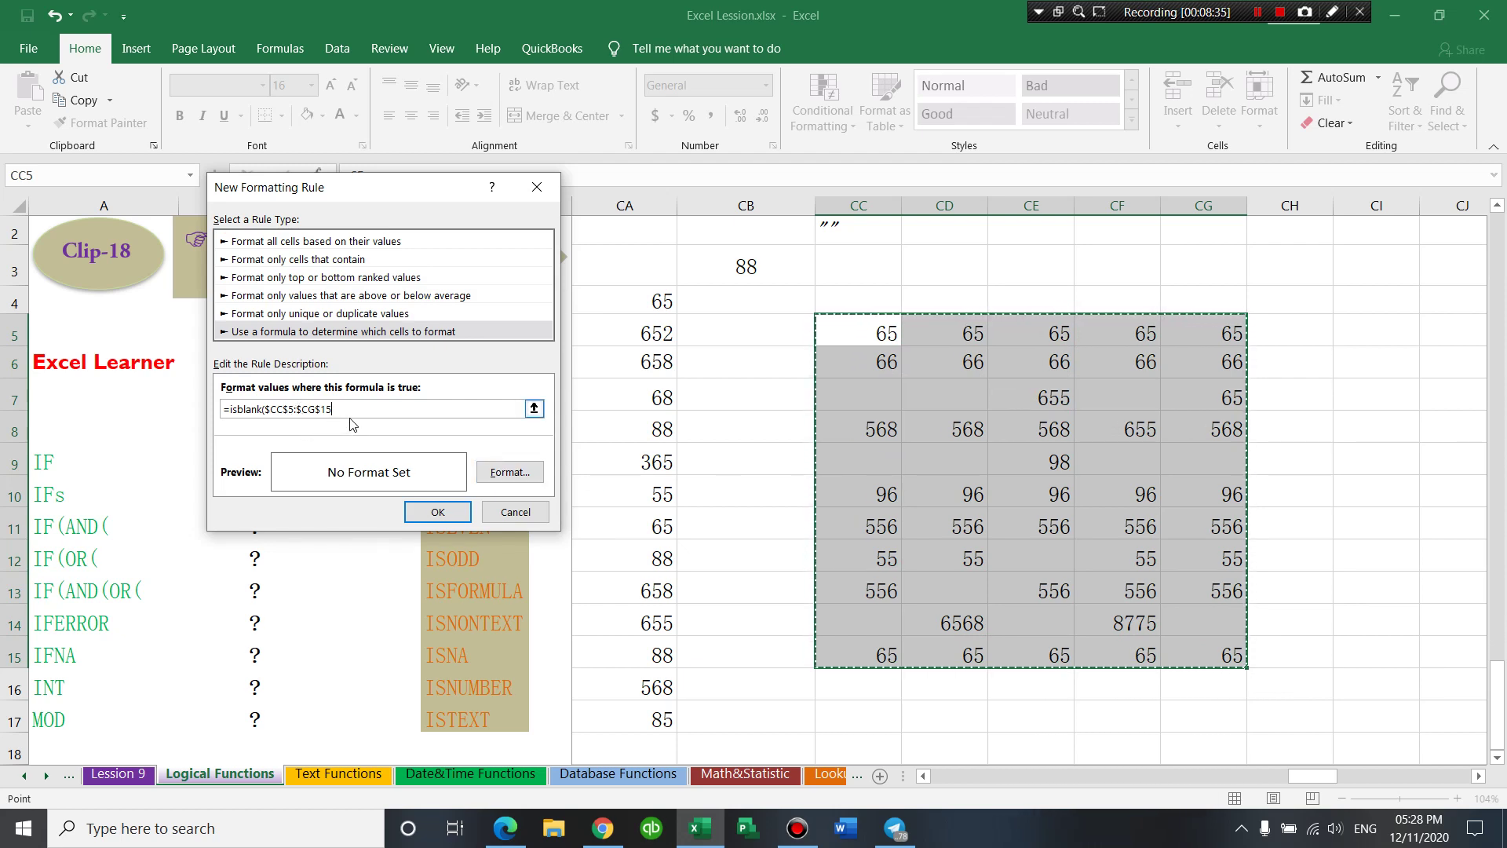
key(F4)
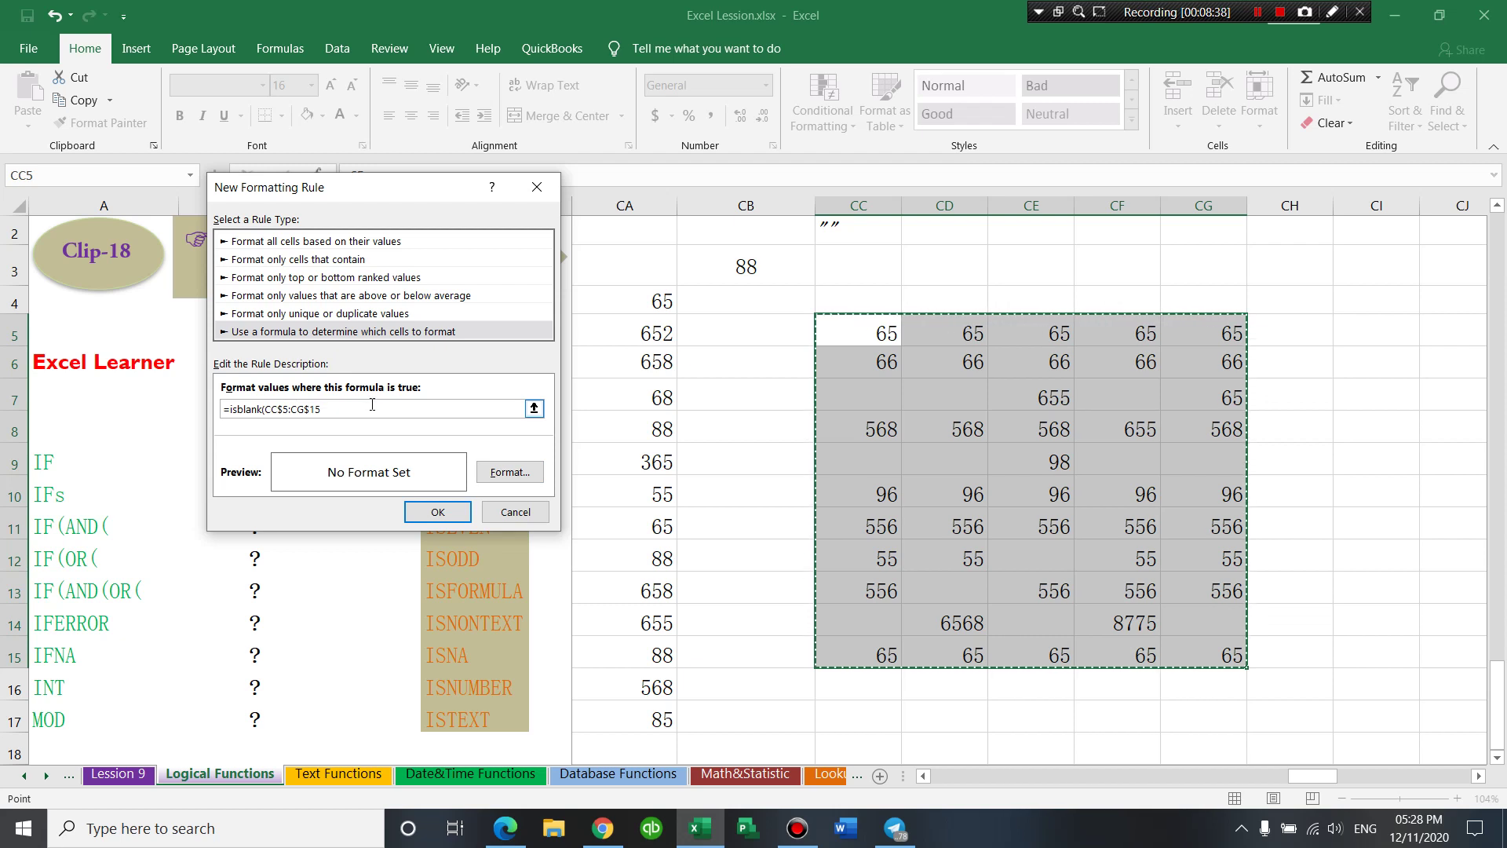
key(F4)
key(F4)
text())
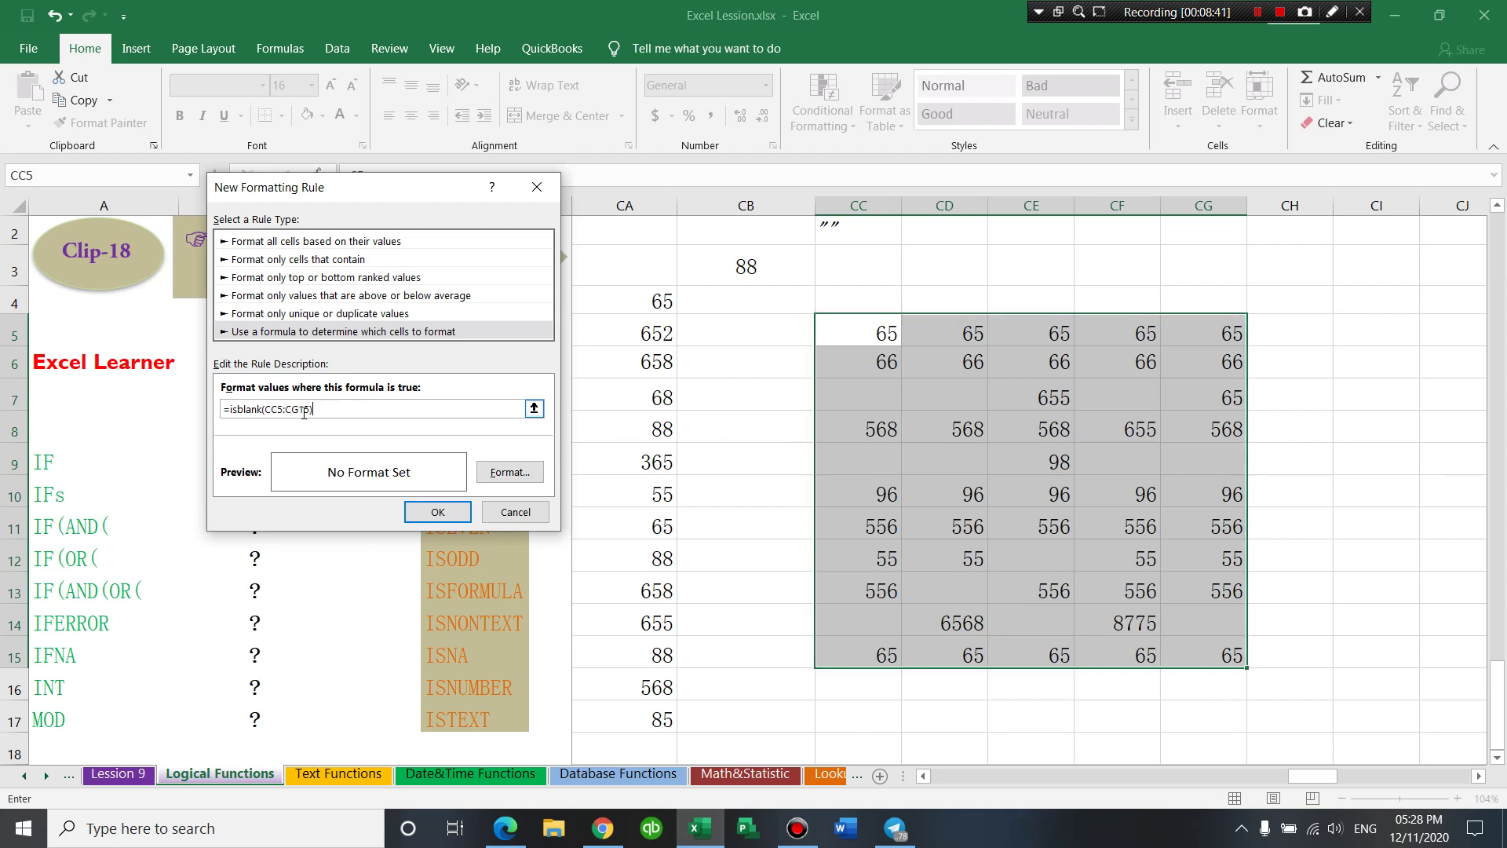
- Give the ISBLANK rule a light pink fill and apply it
click(509, 473)
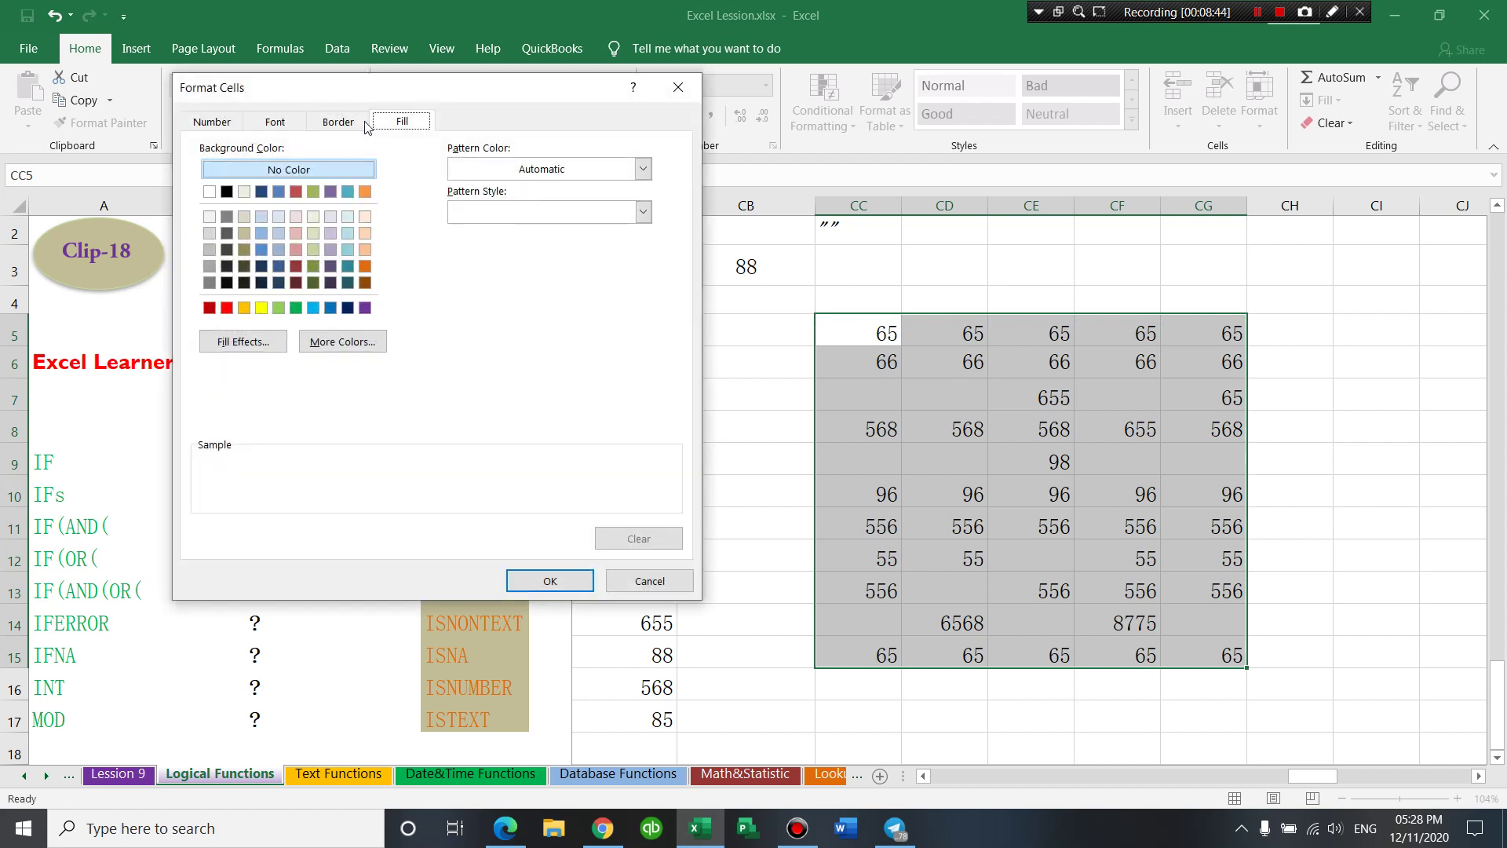
drag(361, 97, 626, 97)
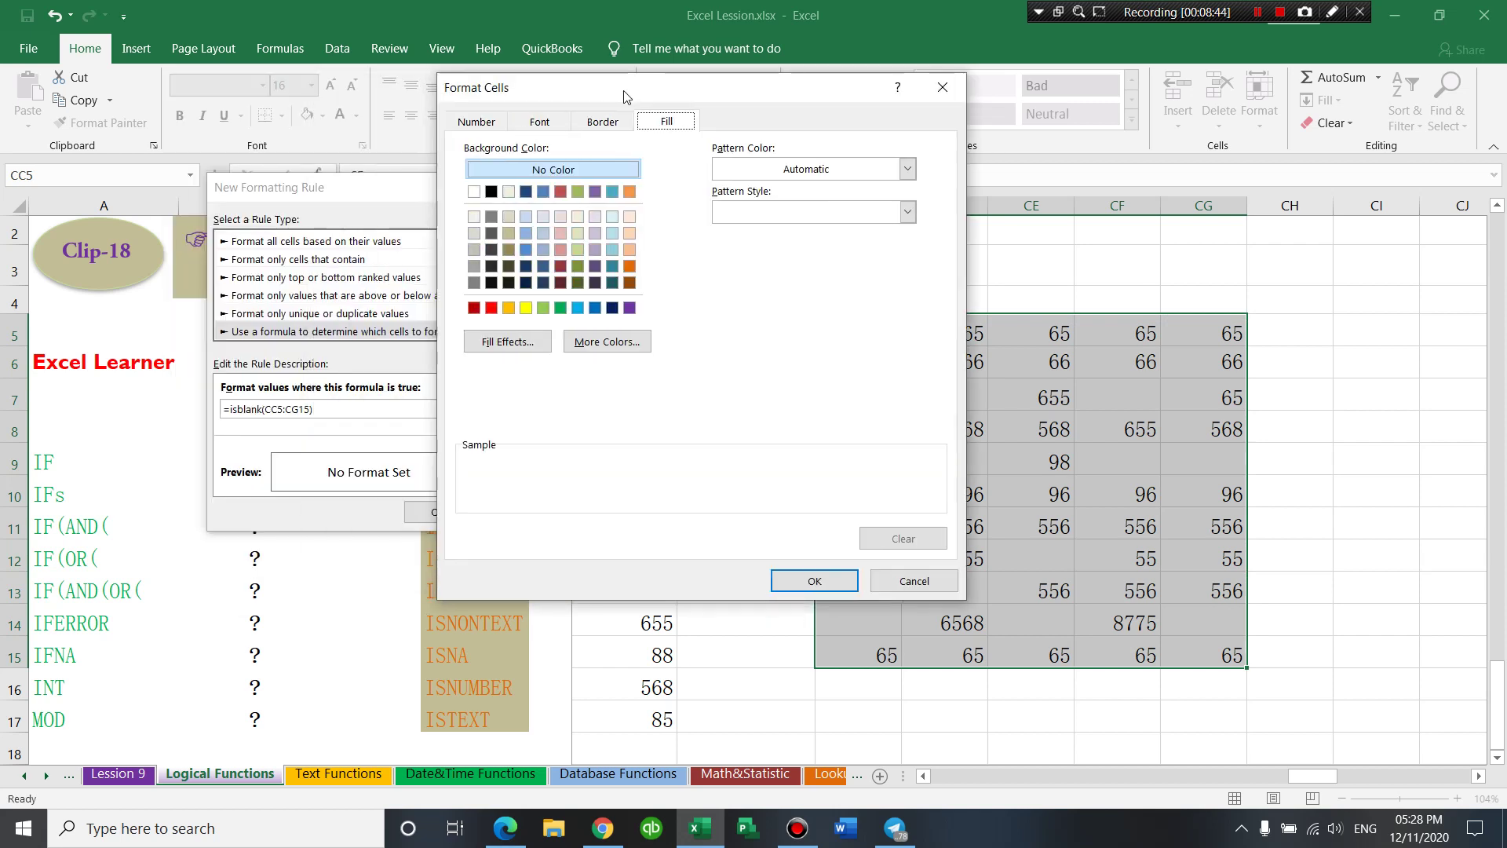
click(560, 216)
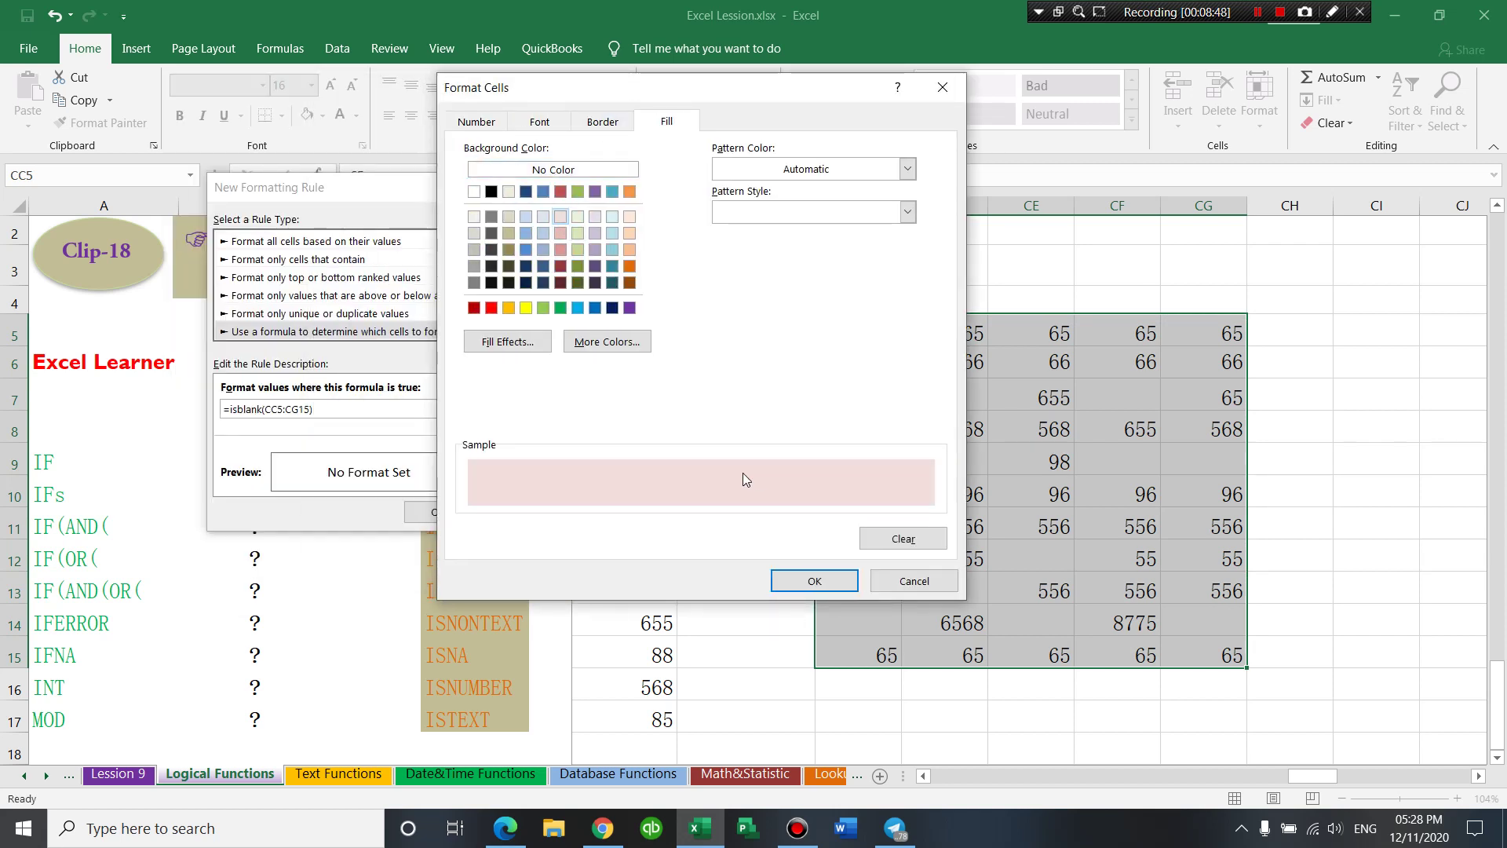
drag(671, 95, 880, 104)
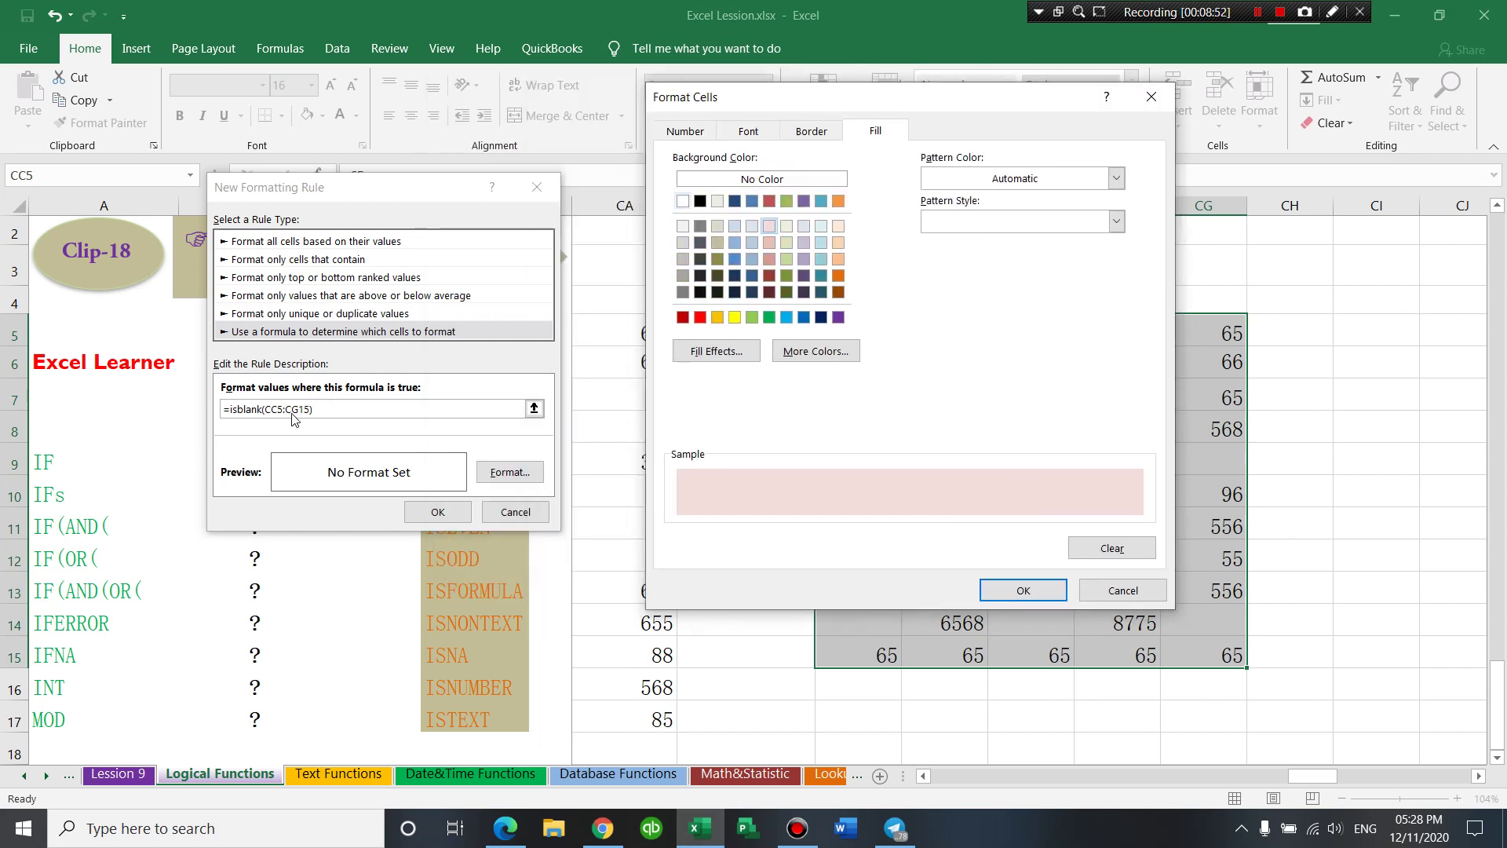
click(1060, 598)
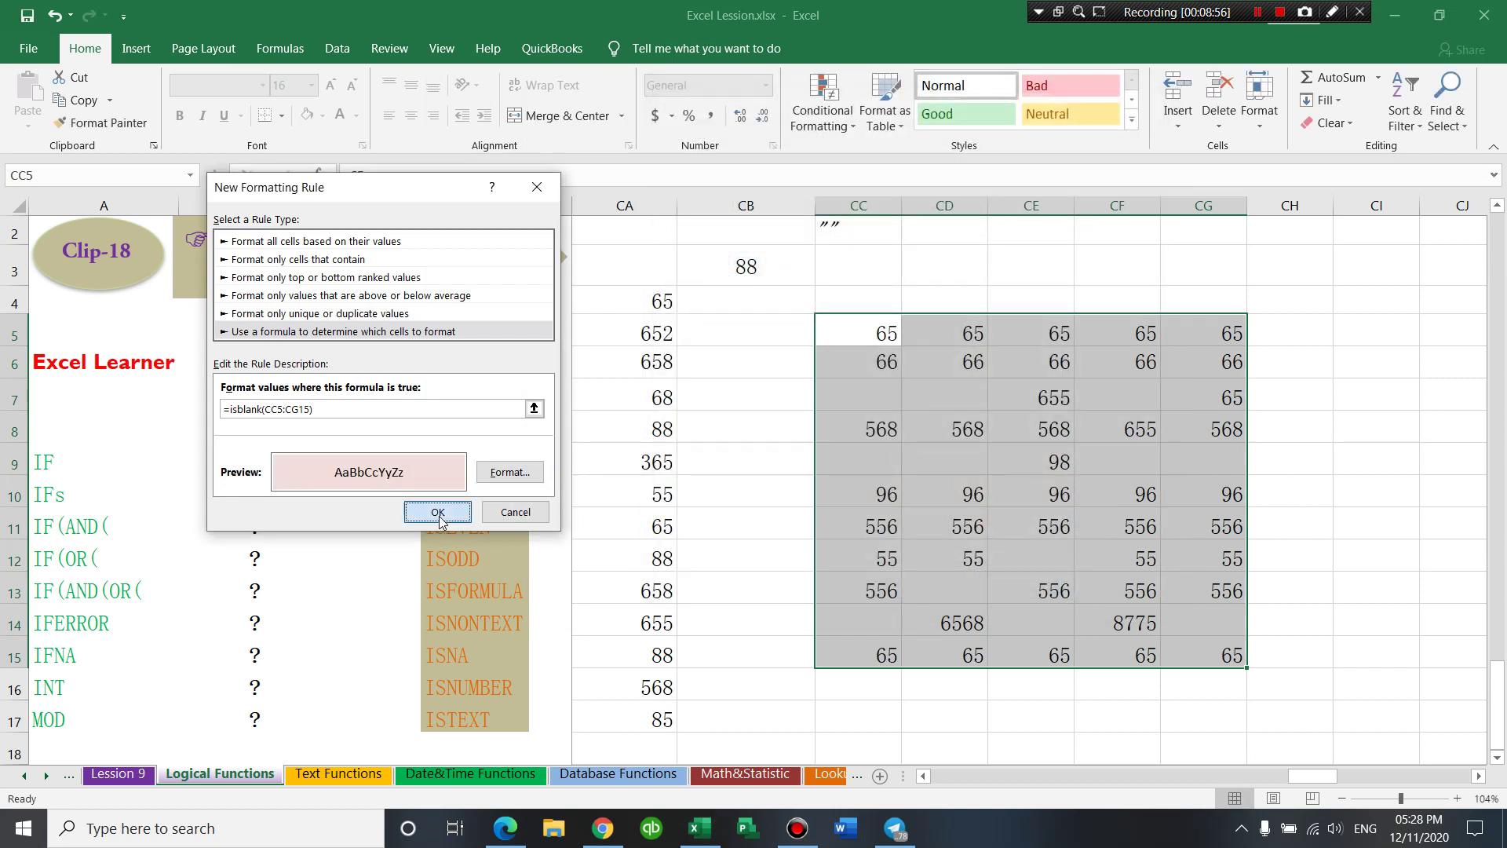
click(437, 512)
click(1100, 514)
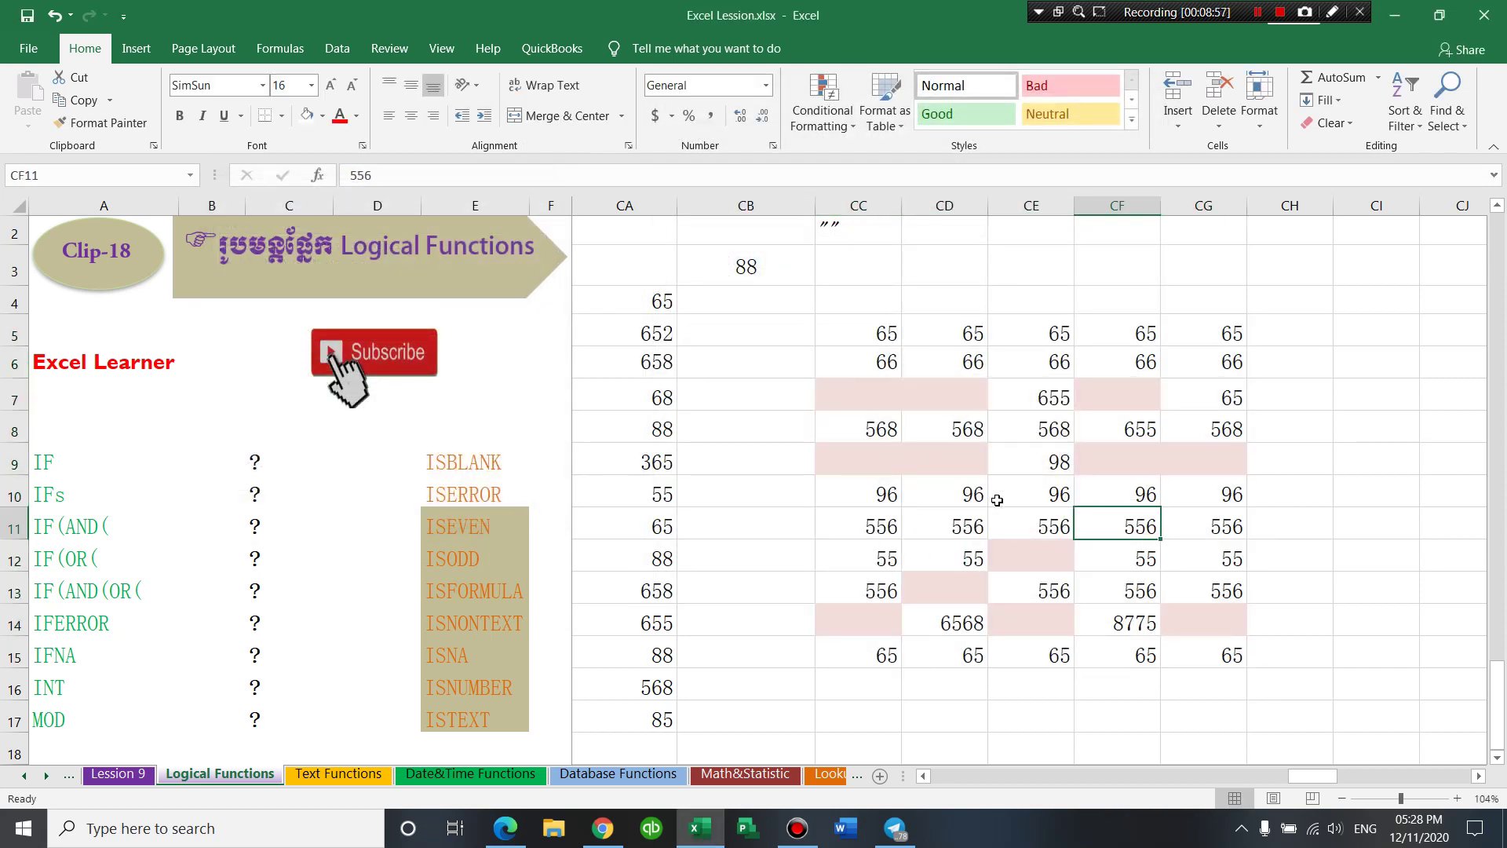
click(895, 400)
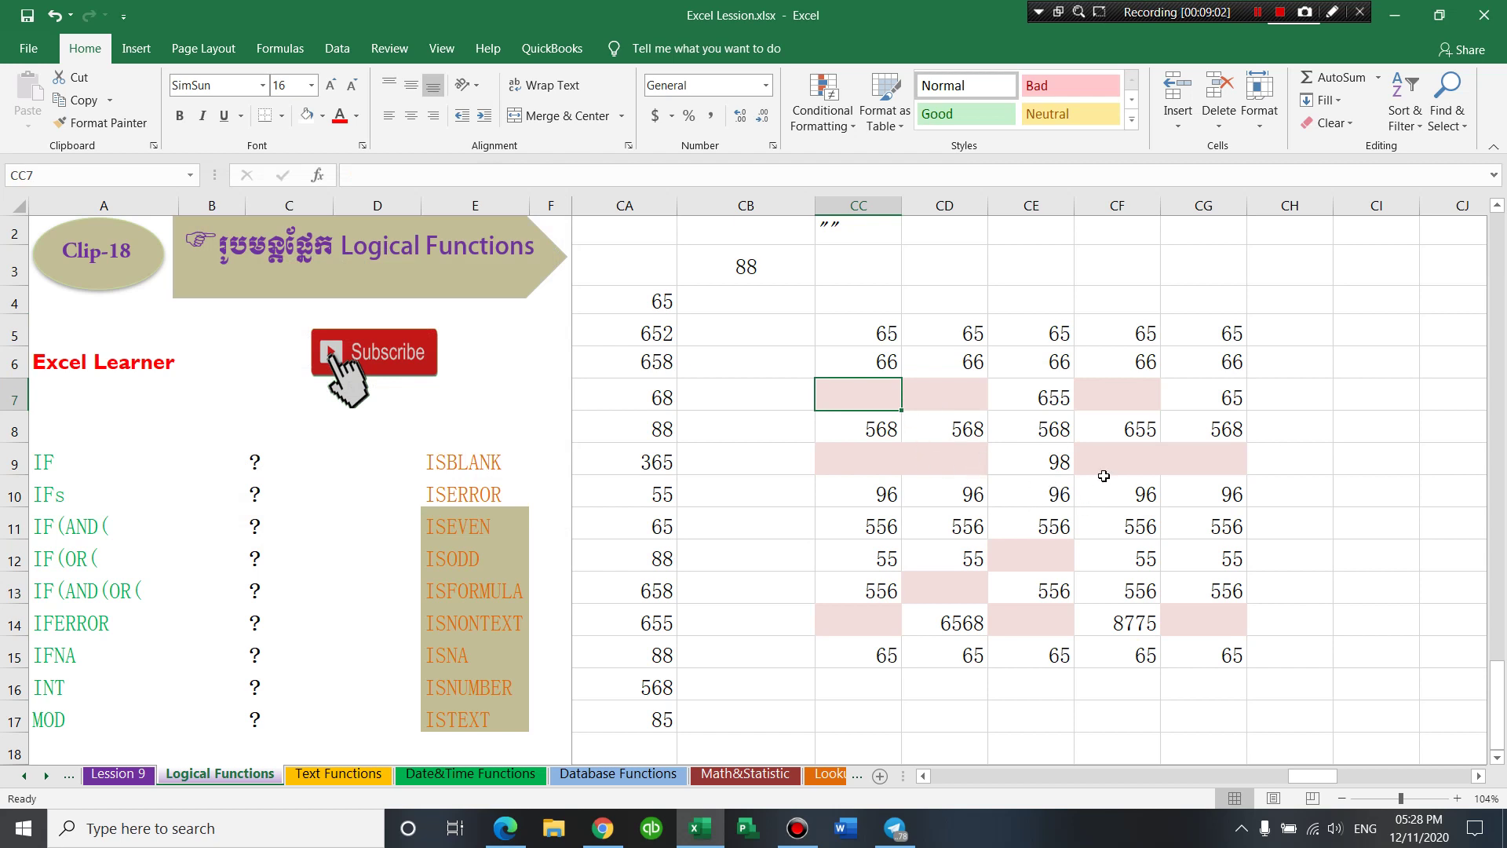
click(973, 502)
click(966, 521)
click(911, 420)
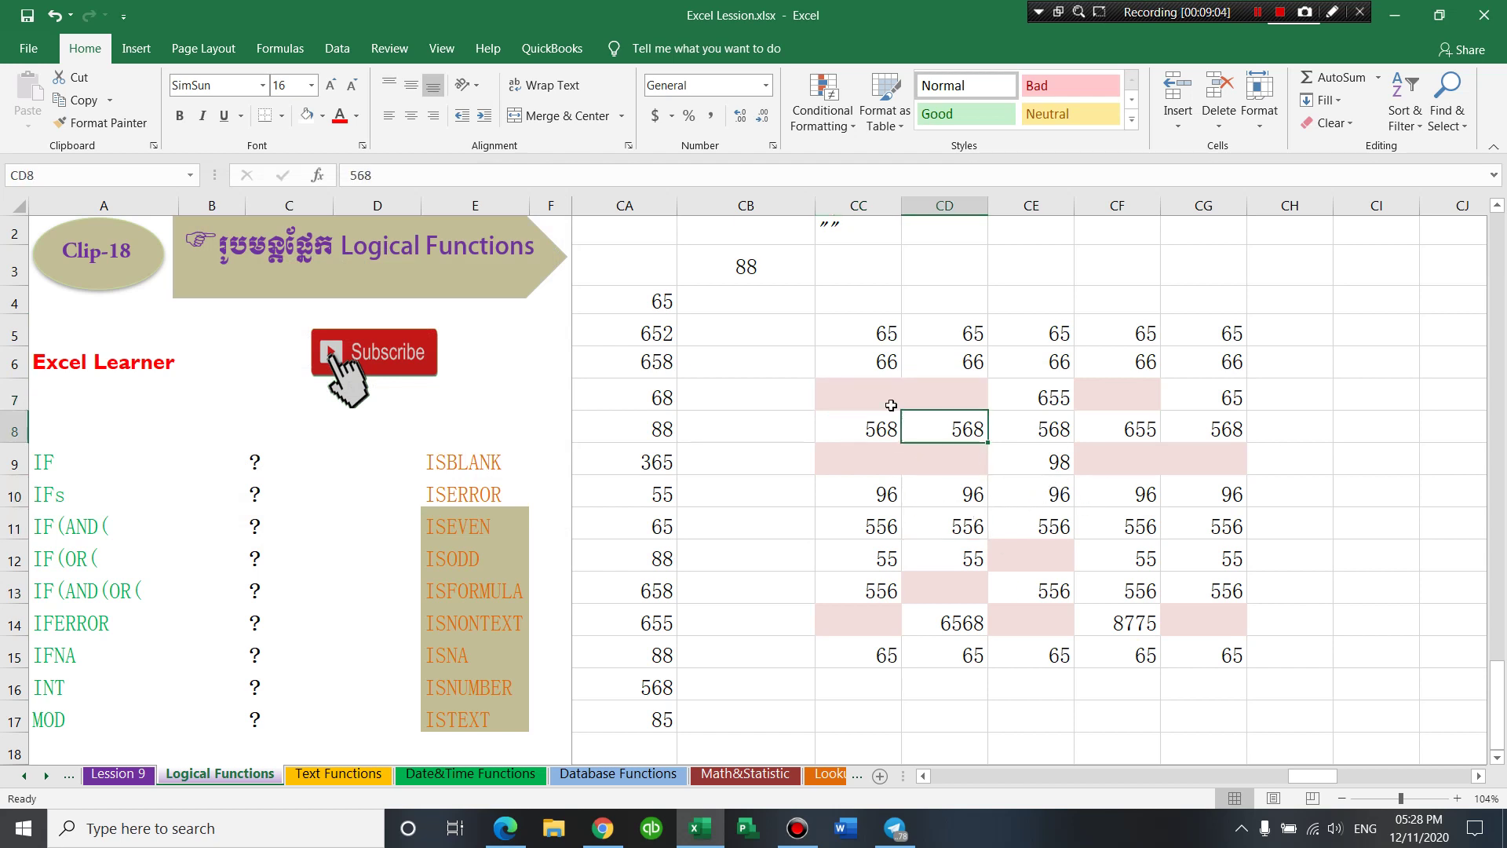
click(871, 397)
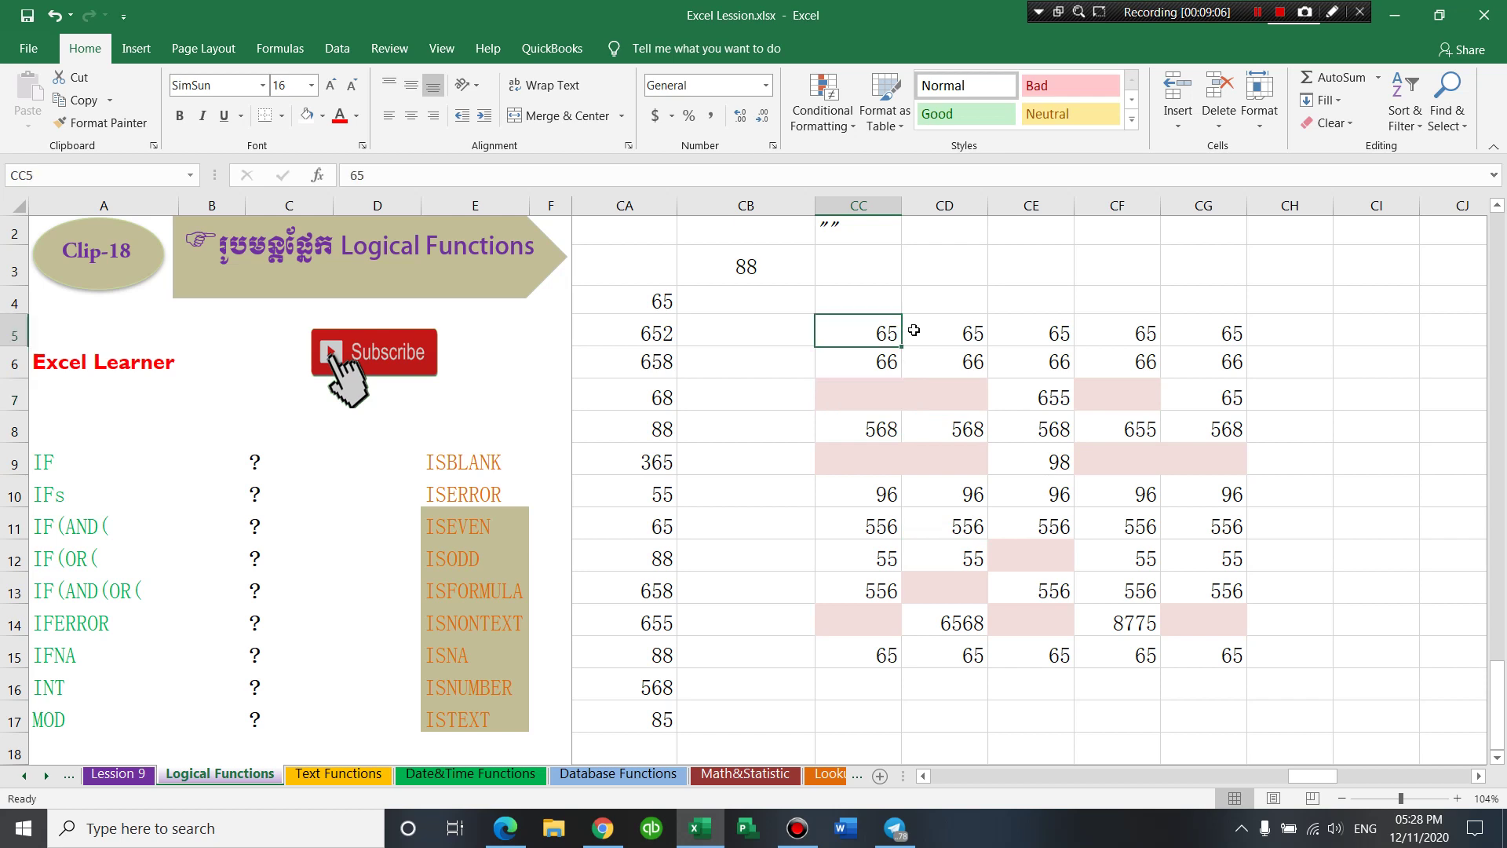
drag(872, 330, 1170, 383)
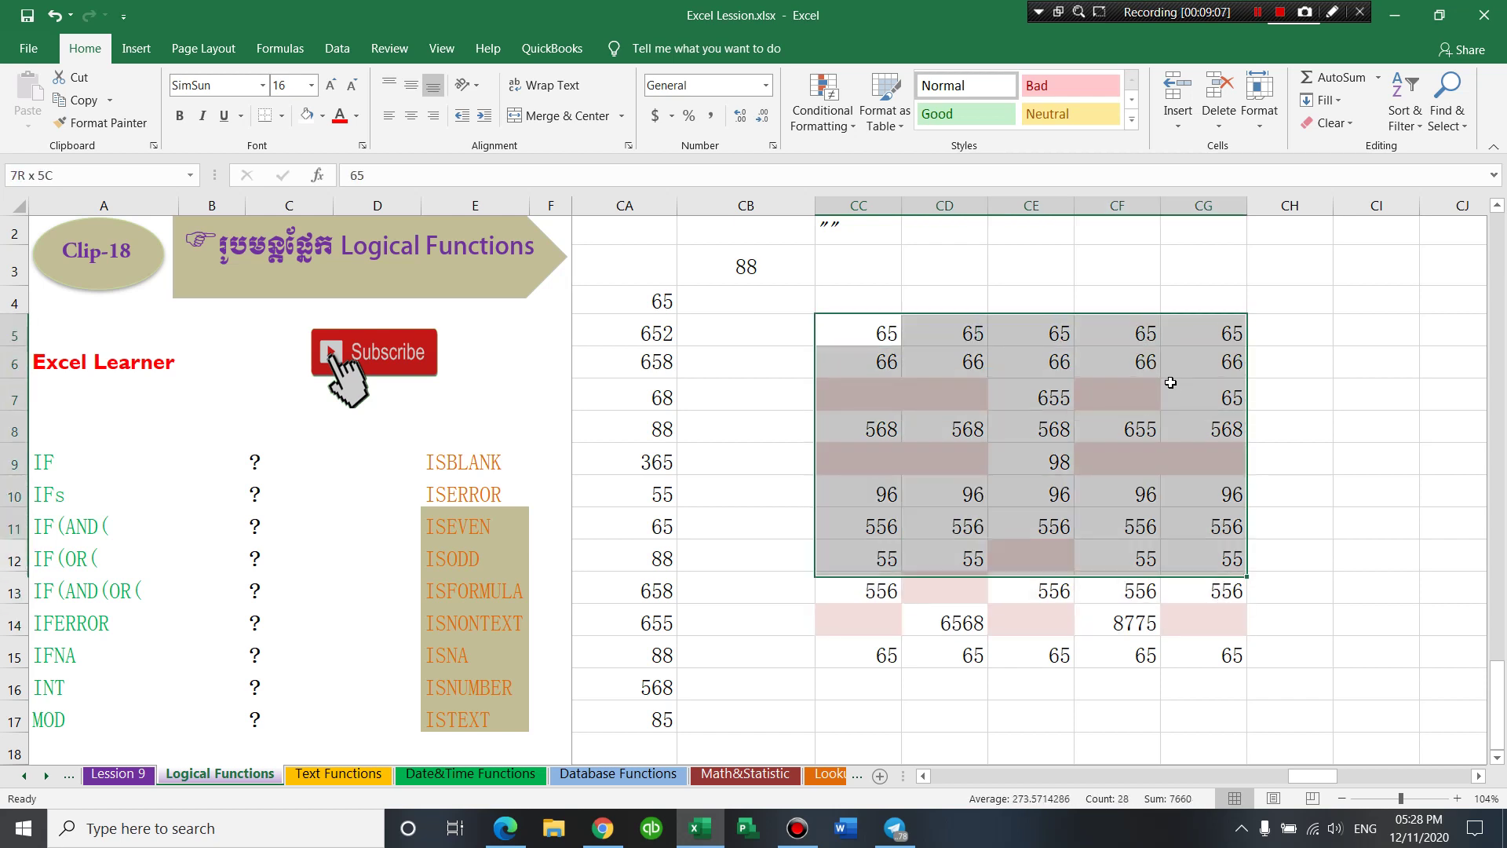
drag(1170, 382, 1209, 331)
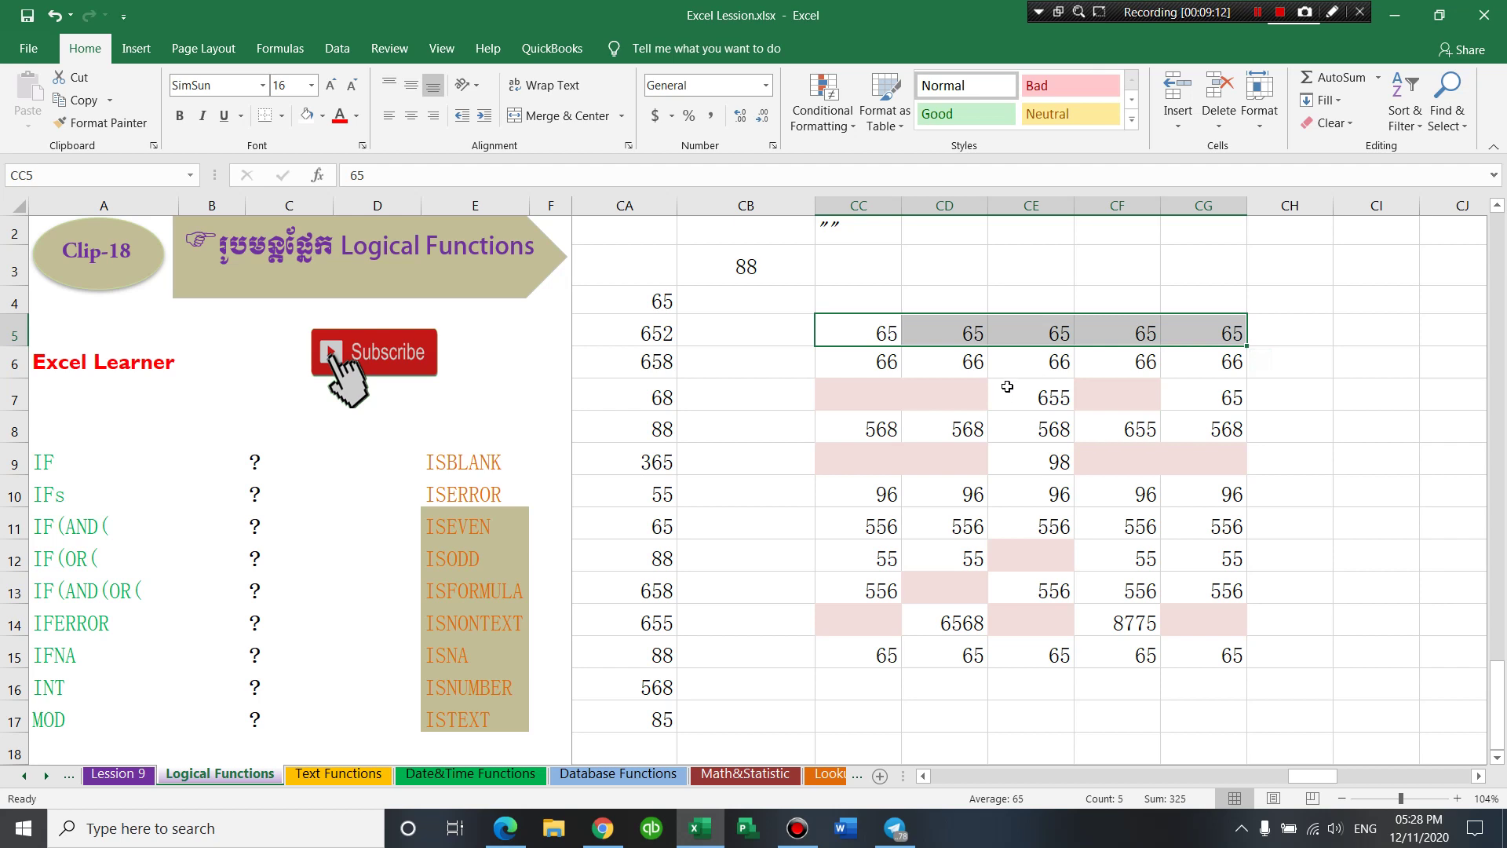
click(825, 117)
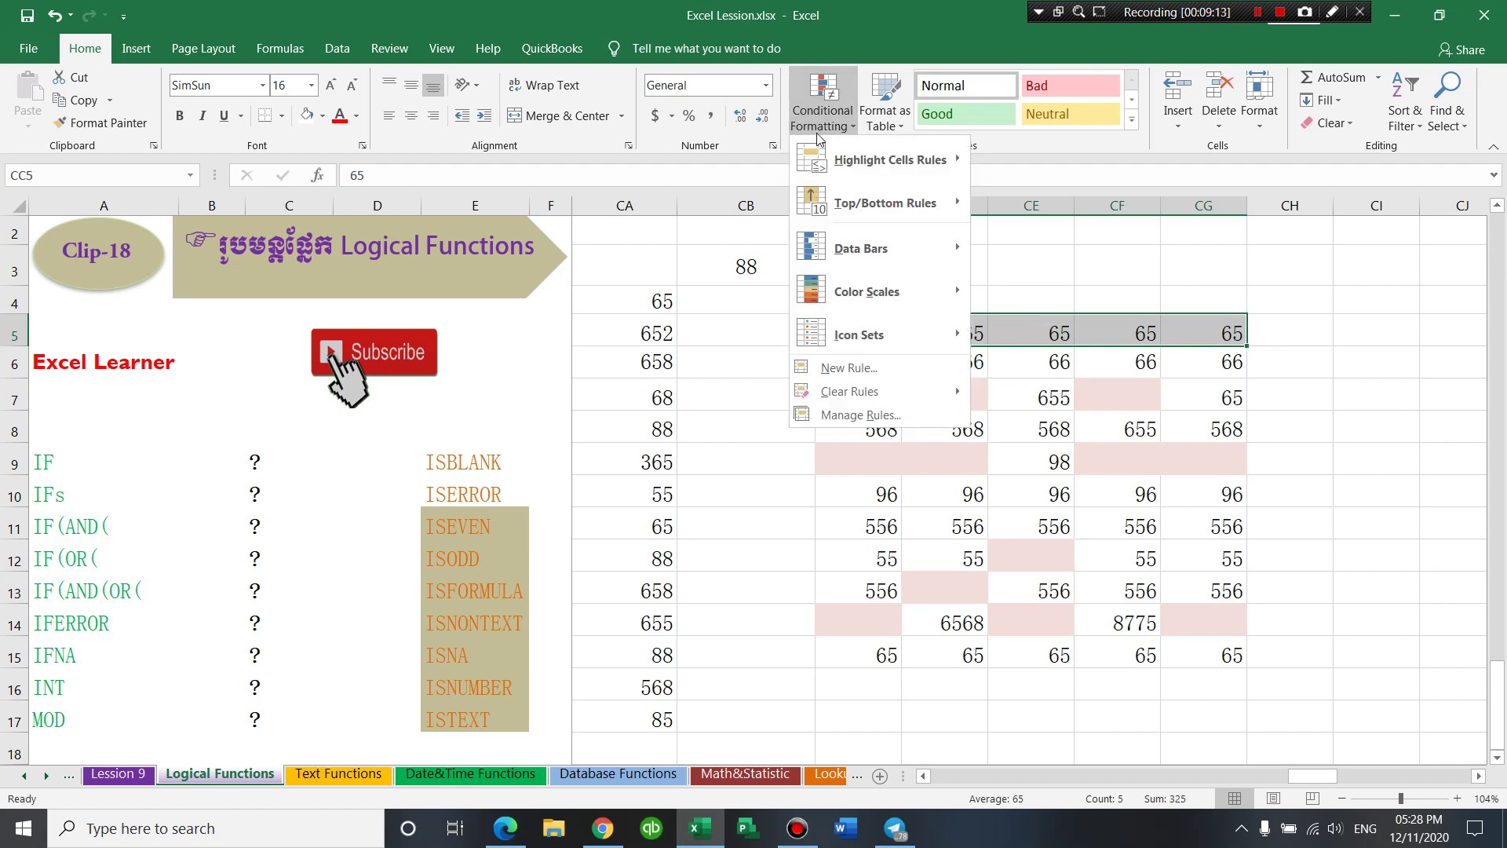
click(841, 368)
click(312, 243)
click(260, 390)
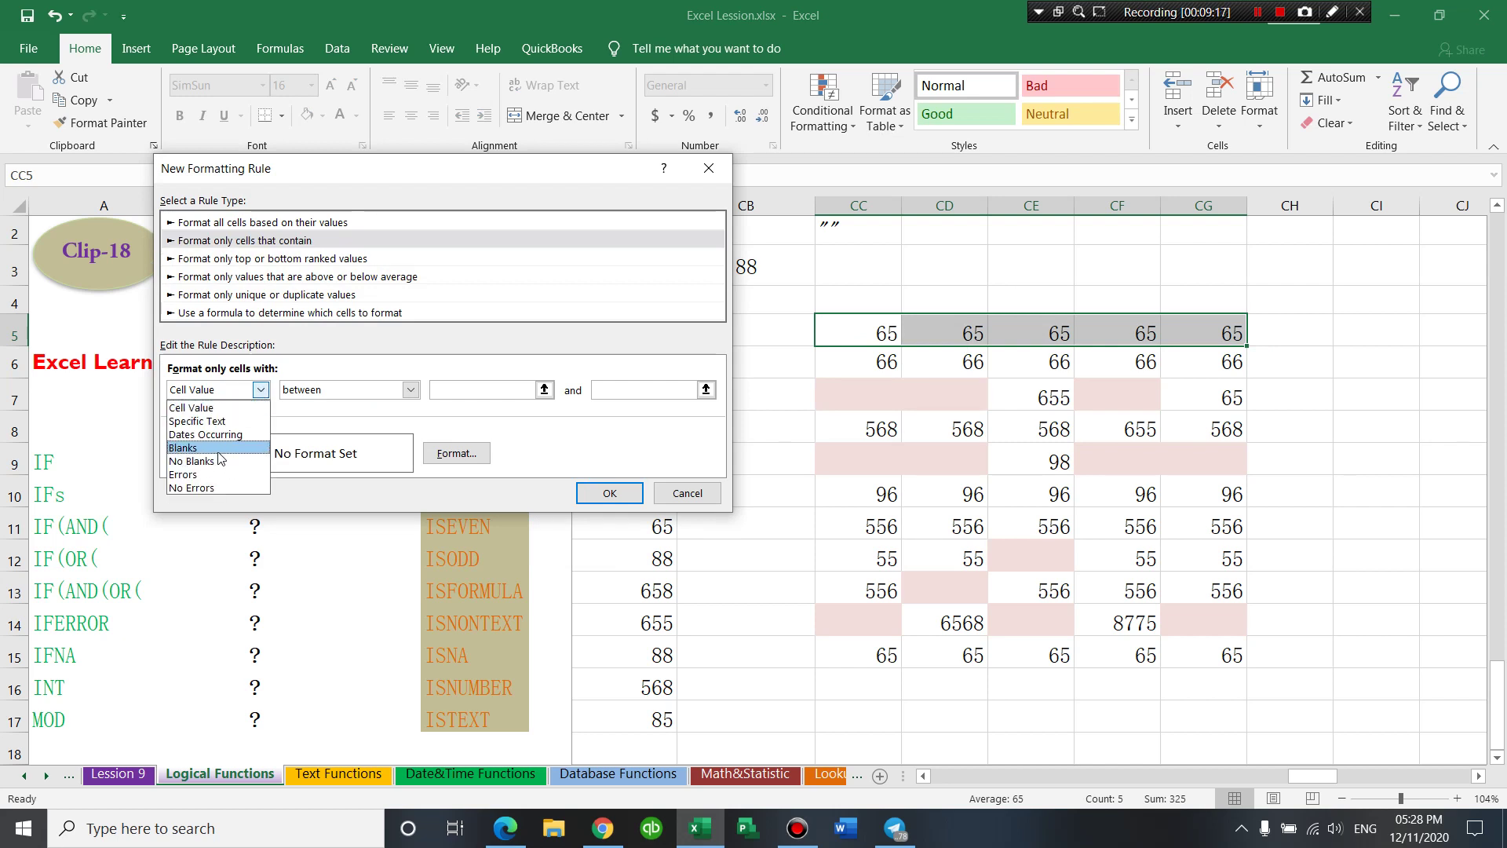
click(698, 491)
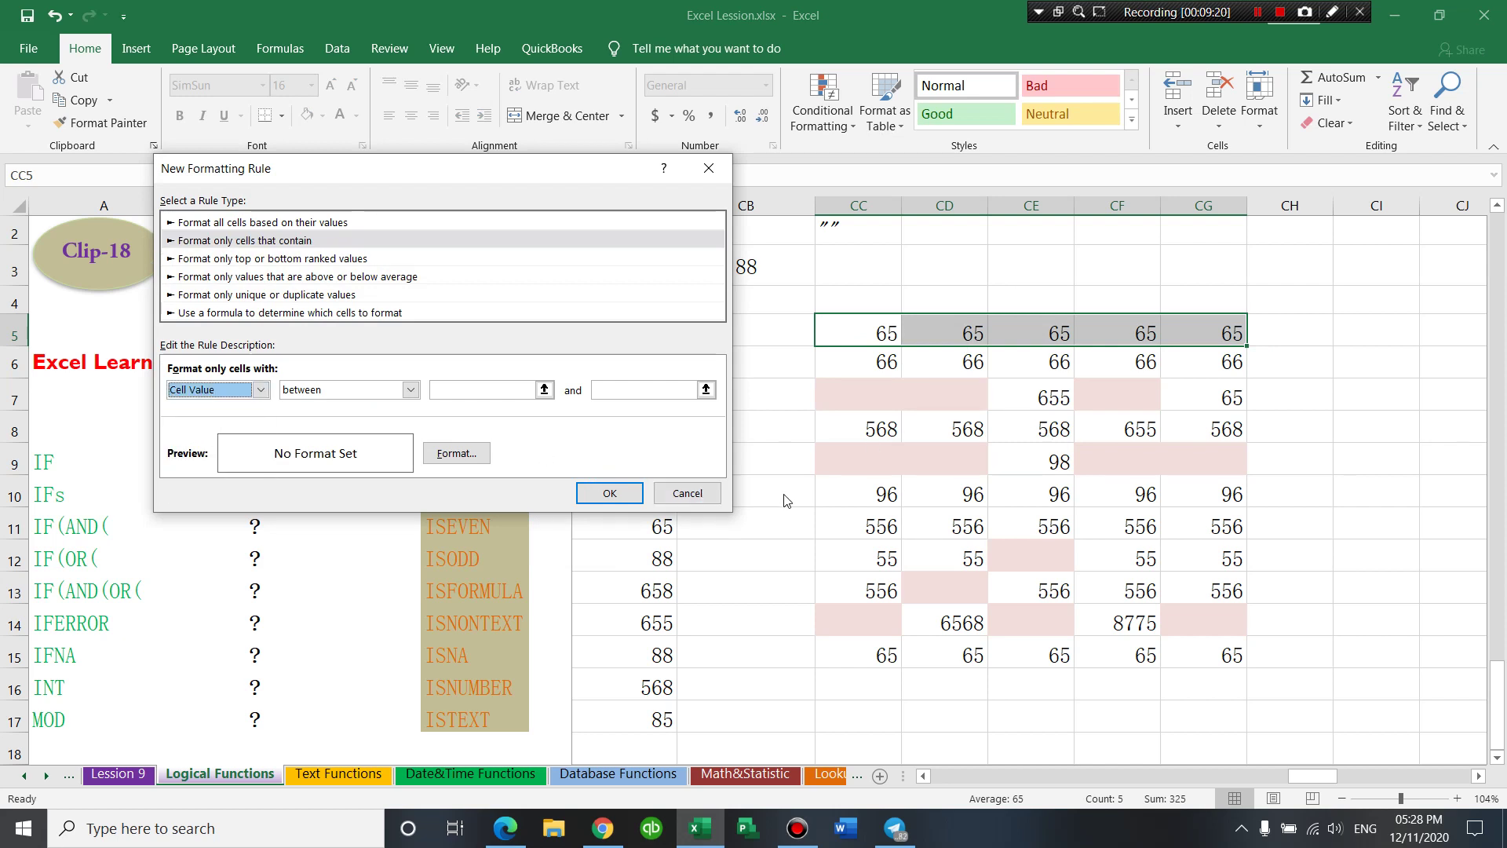
click(687, 493)
click(947, 369)
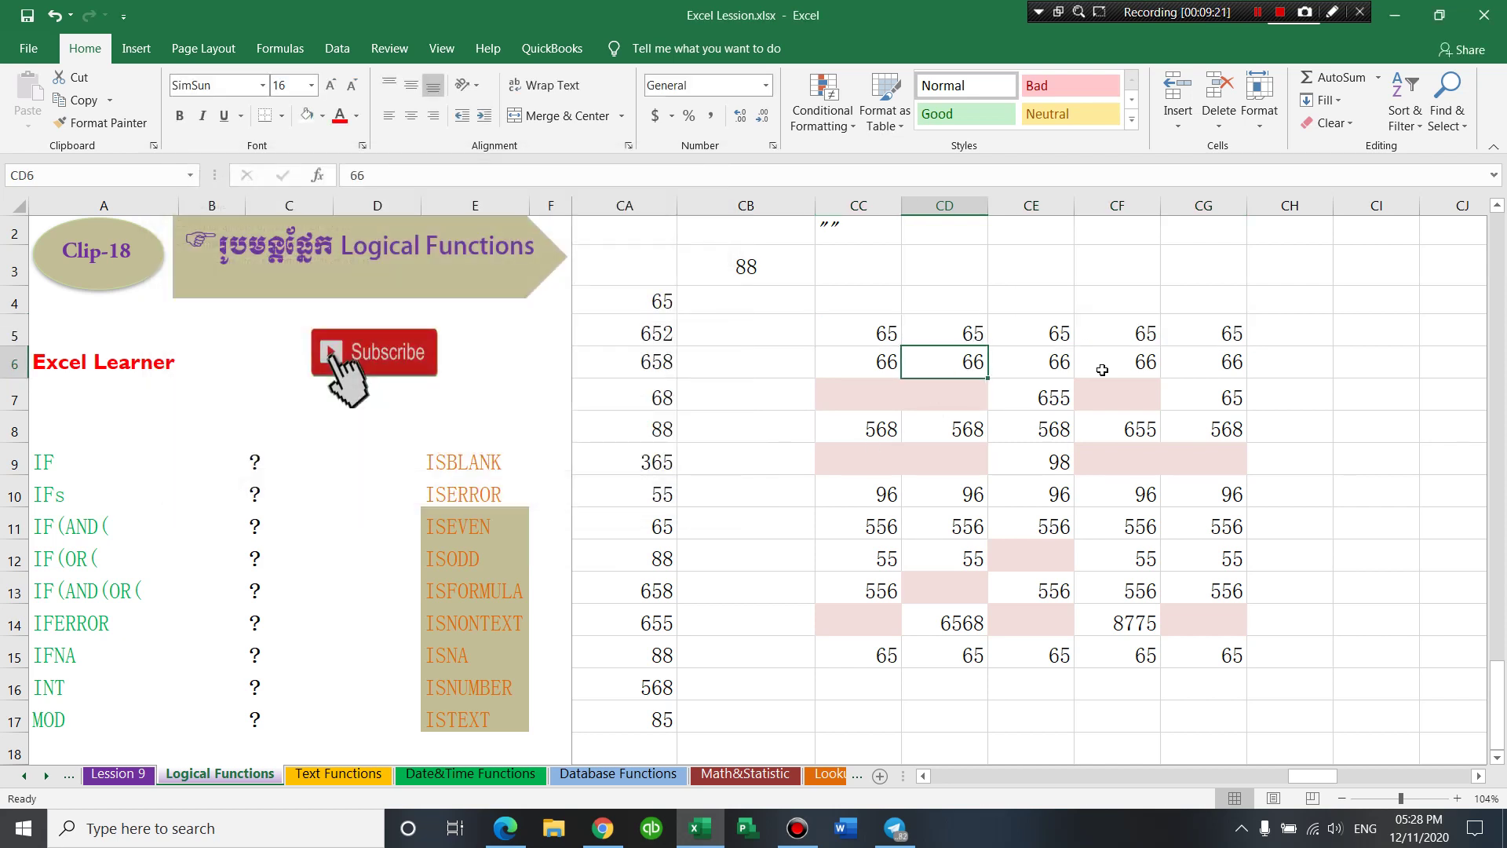
click(1101, 369)
click(1145, 429)
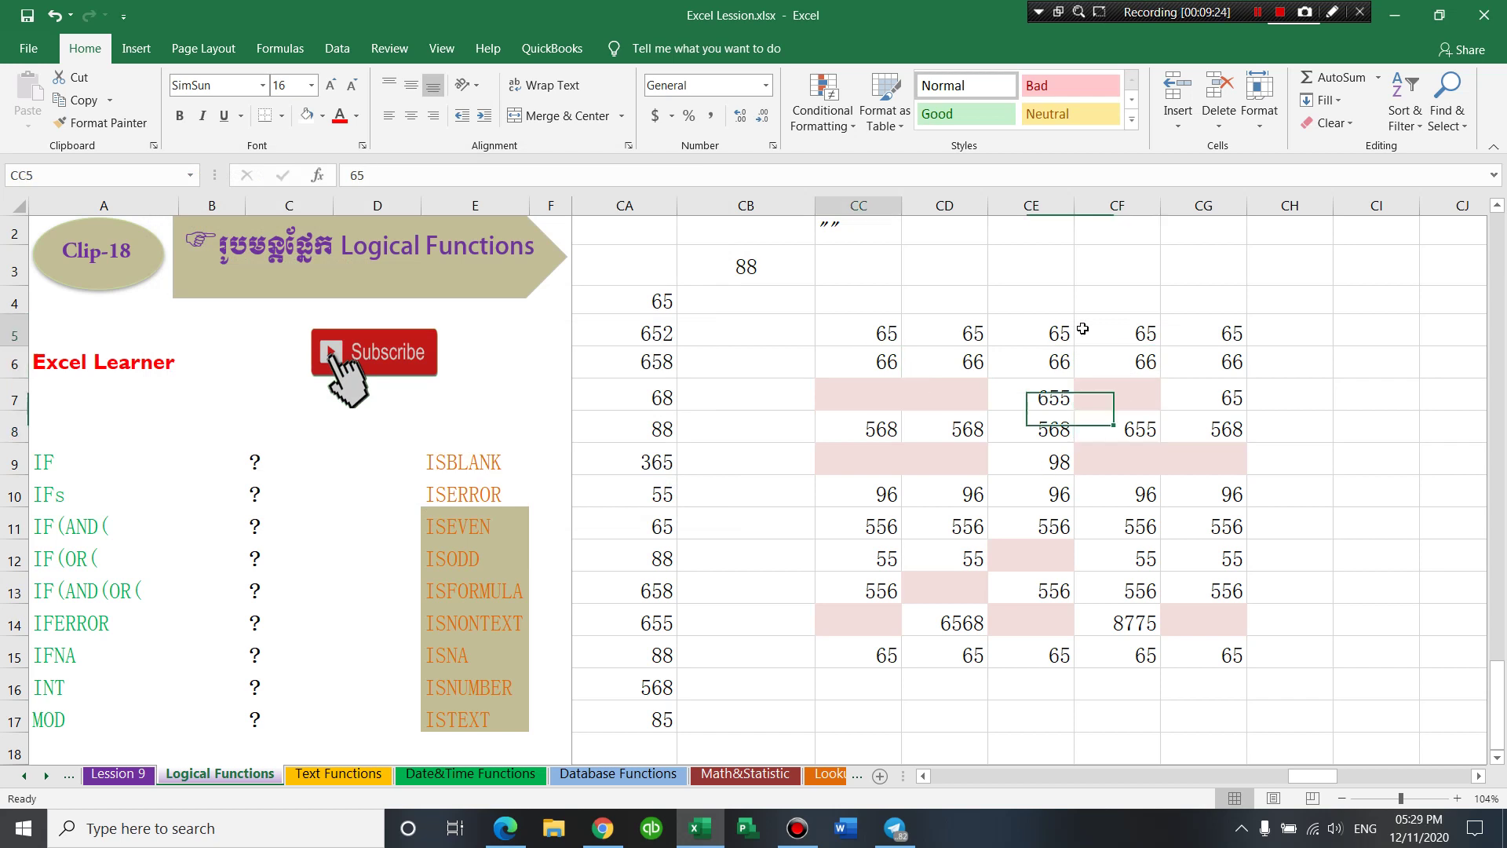
drag(857, 340, 1205, 330)
click(883, 368)
drag(917, 368, 1194, 369)
click(1019, 424)
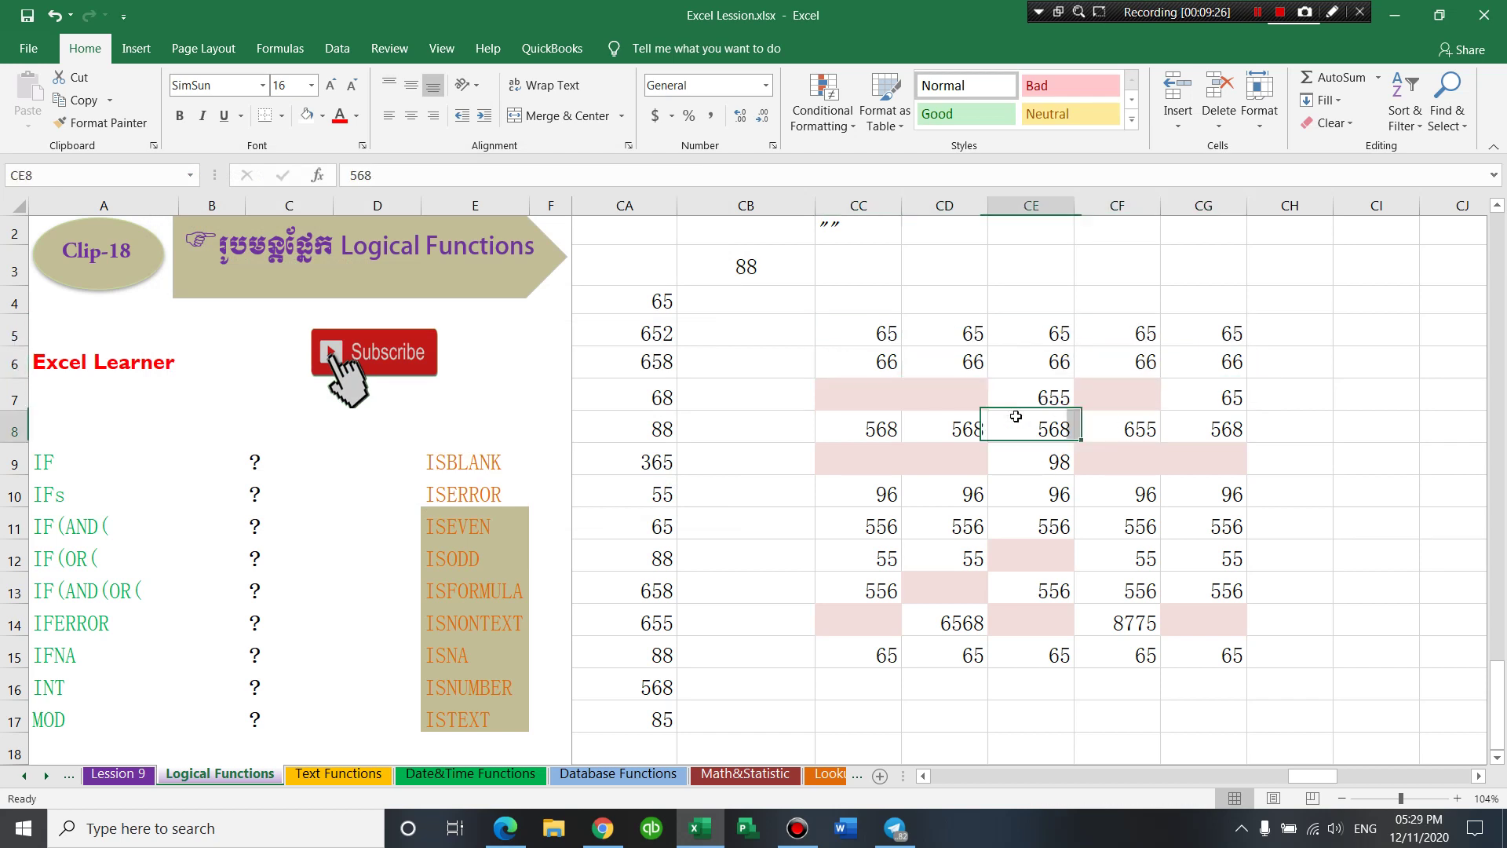
click(1005, 583)
click(1059, 457)
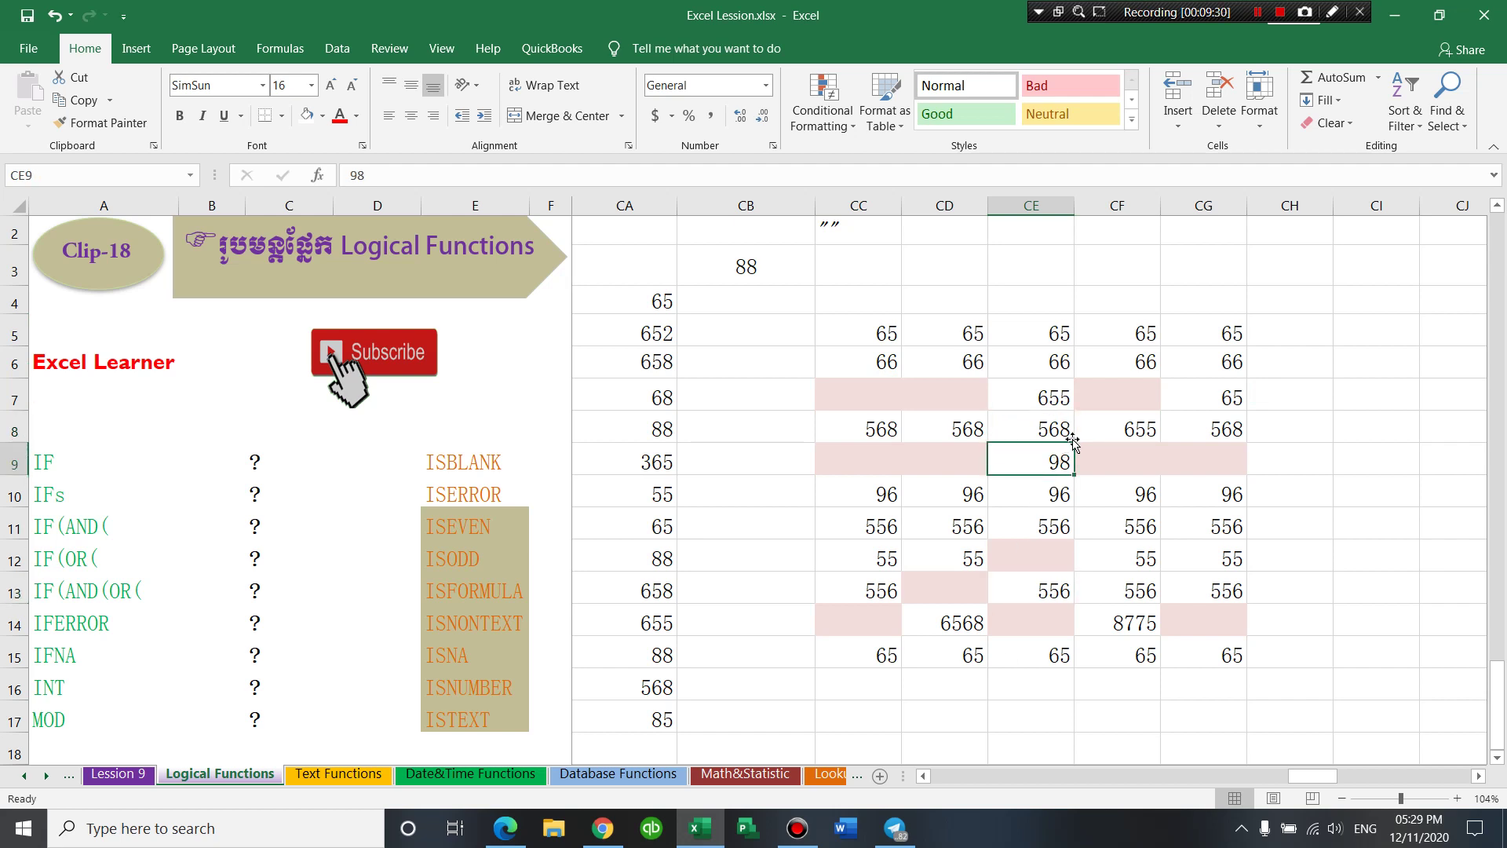
click(957, 386)
click(927, 774)
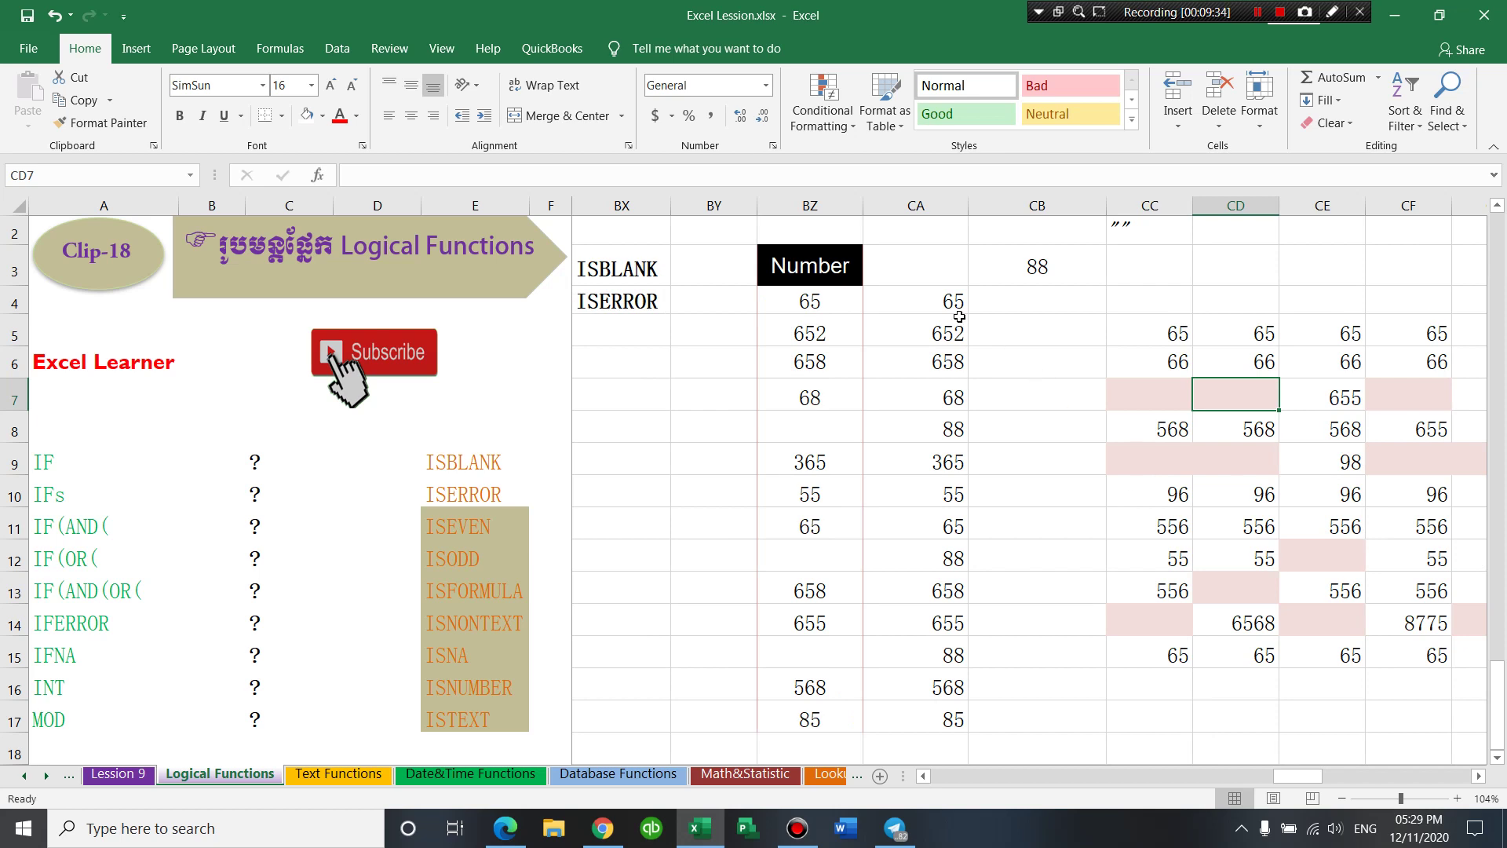
drag(819, 300, 967, 723)
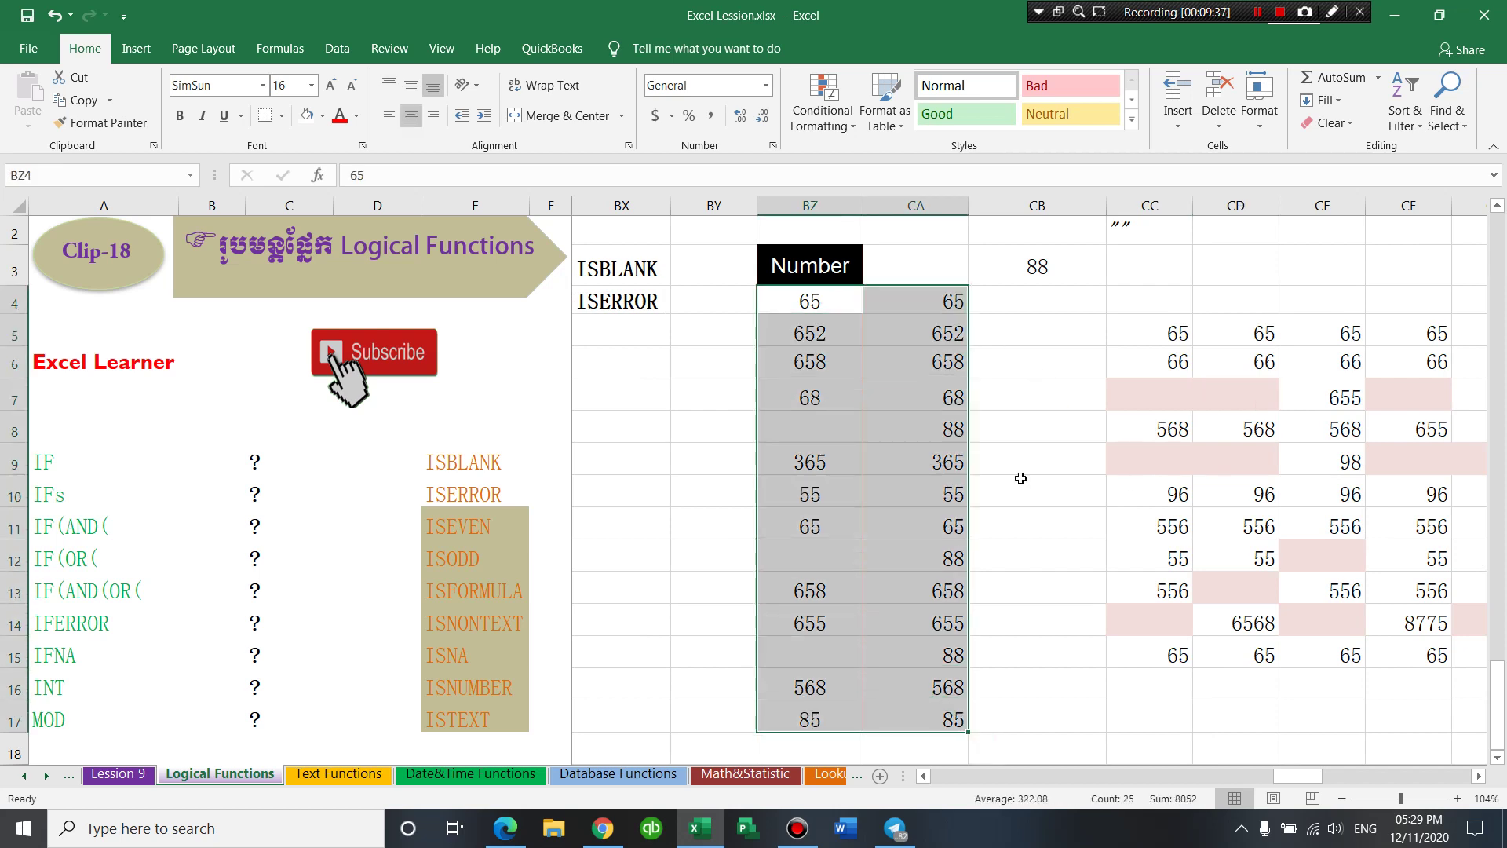
click(1098, 484)
drag(801, 308, 816, 716)
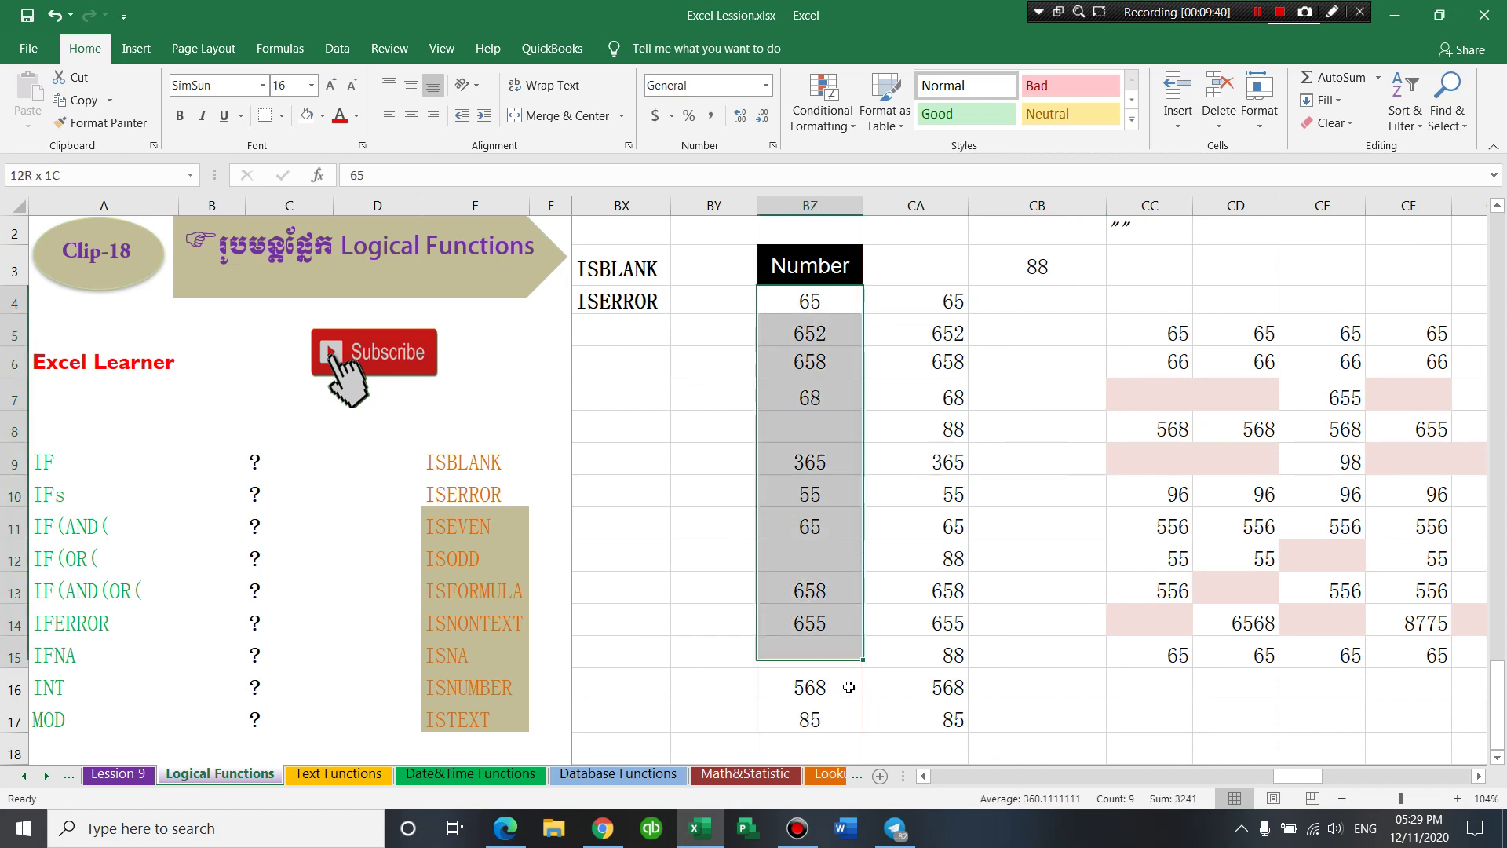
click(813, 642)
click(821, 422)
drag(817, 313, 911, 298)
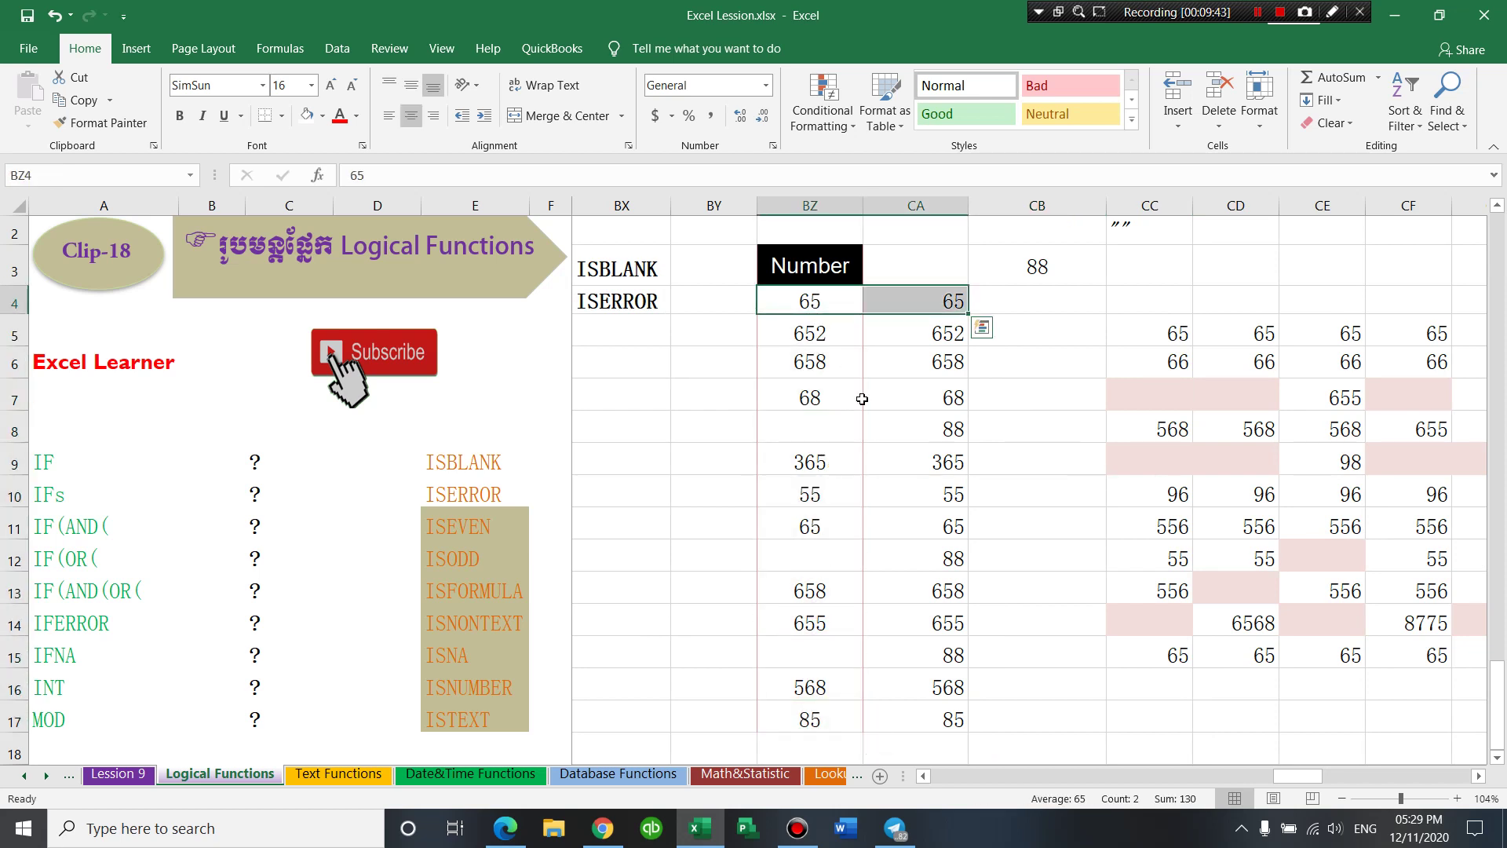
drag(836, 424, 936, 437)
click(831, 469)
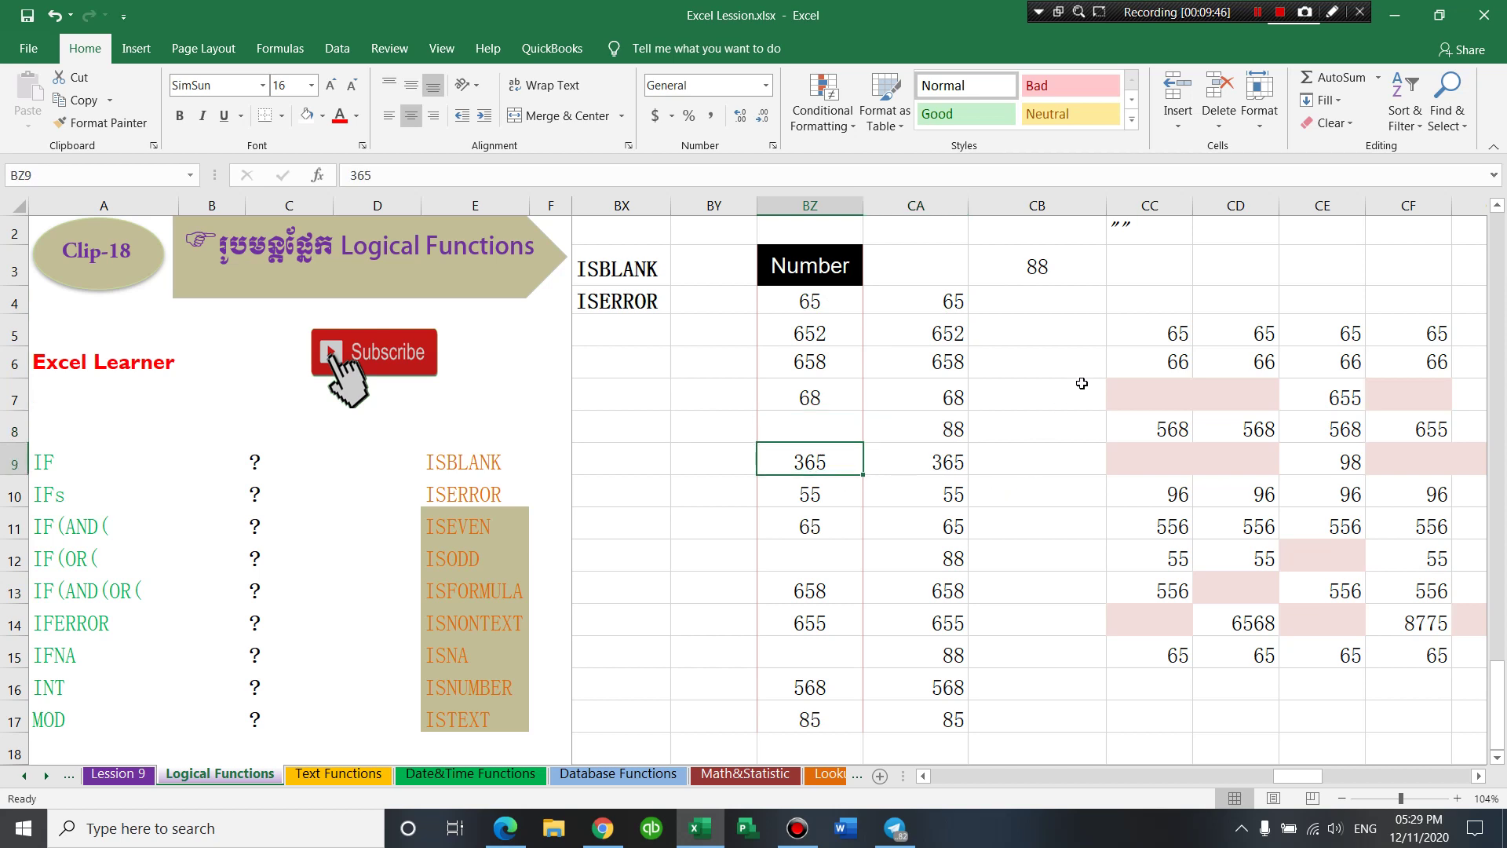
click(1031, 267)
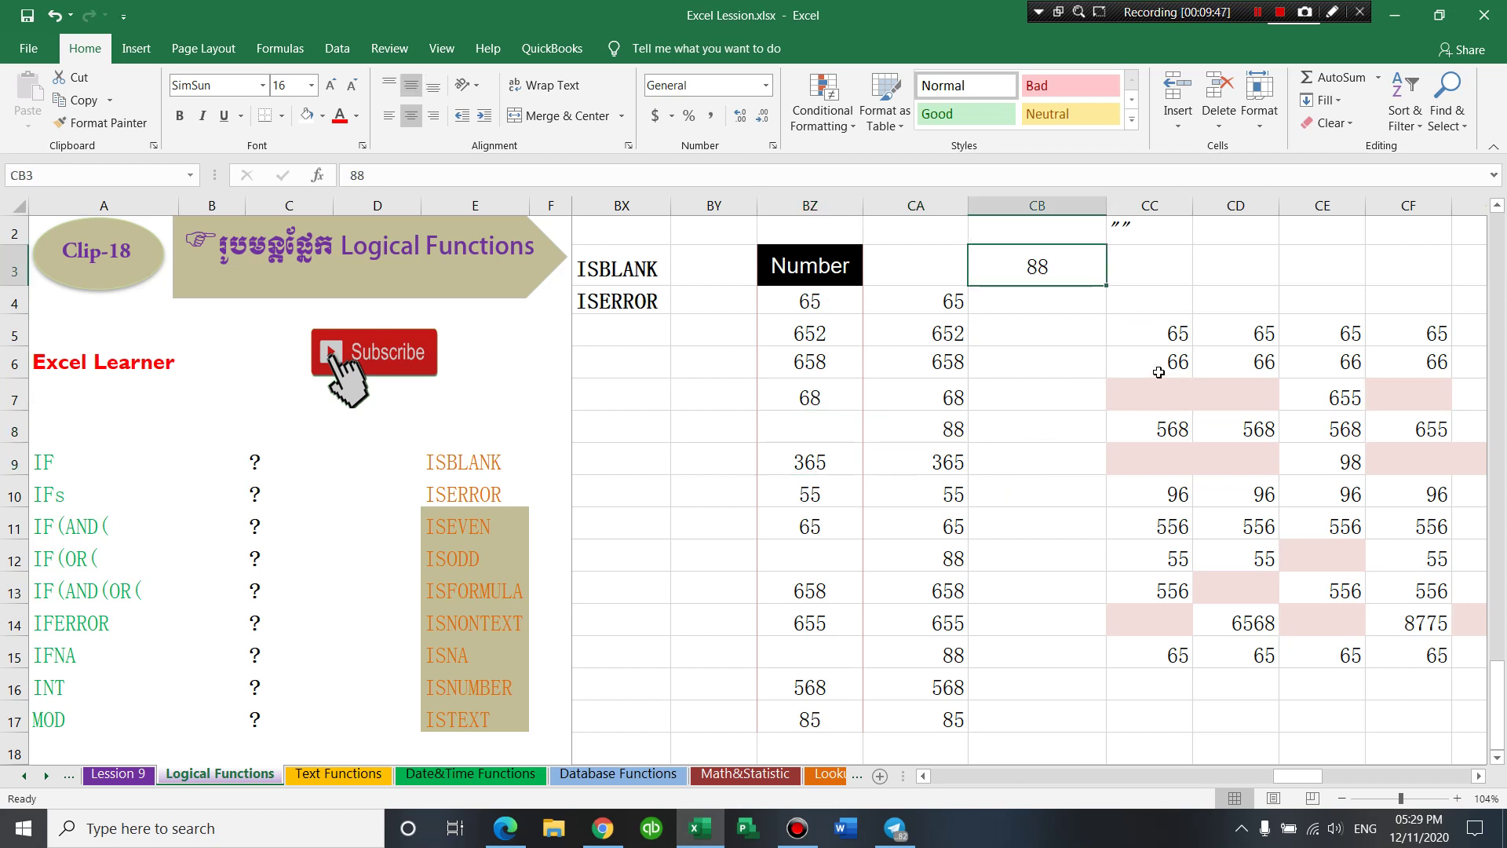
click(852, 445)
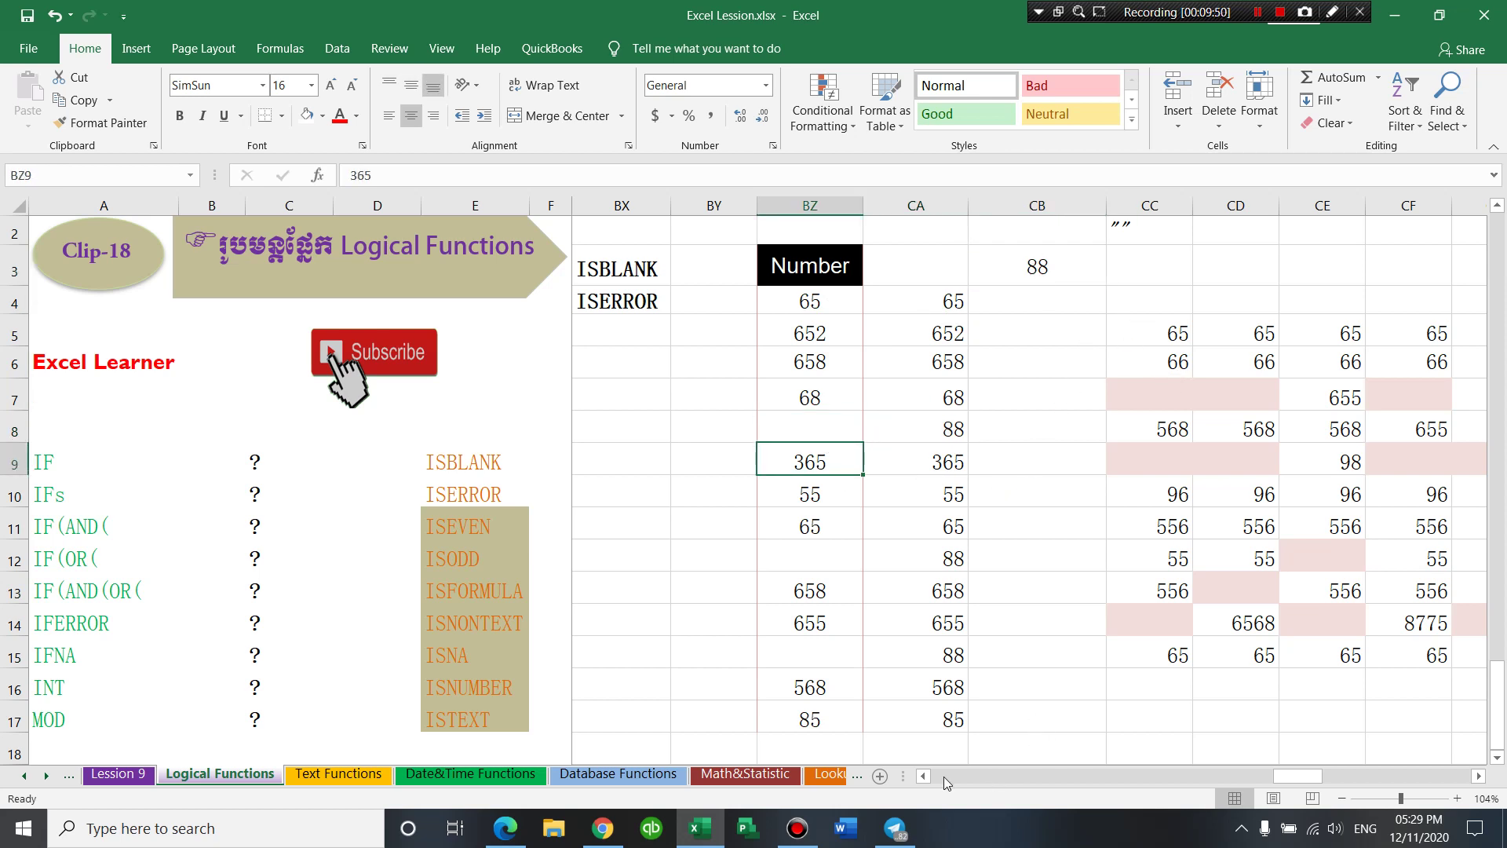
scroll(934, 775, left, 2)
scroll(931, 774, left, 6)
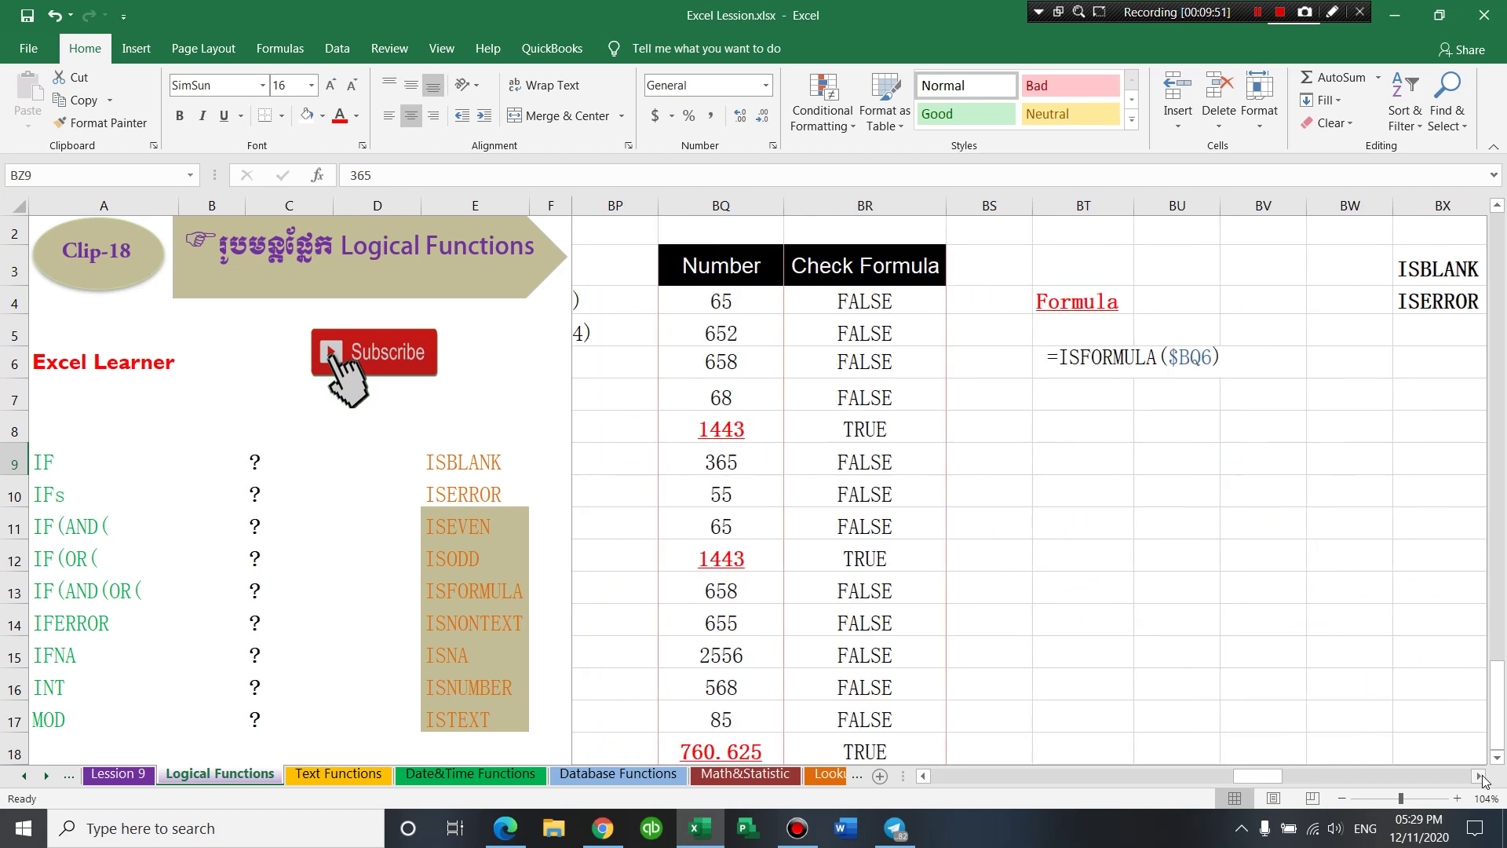
scroll(1482, 779, right, 5)
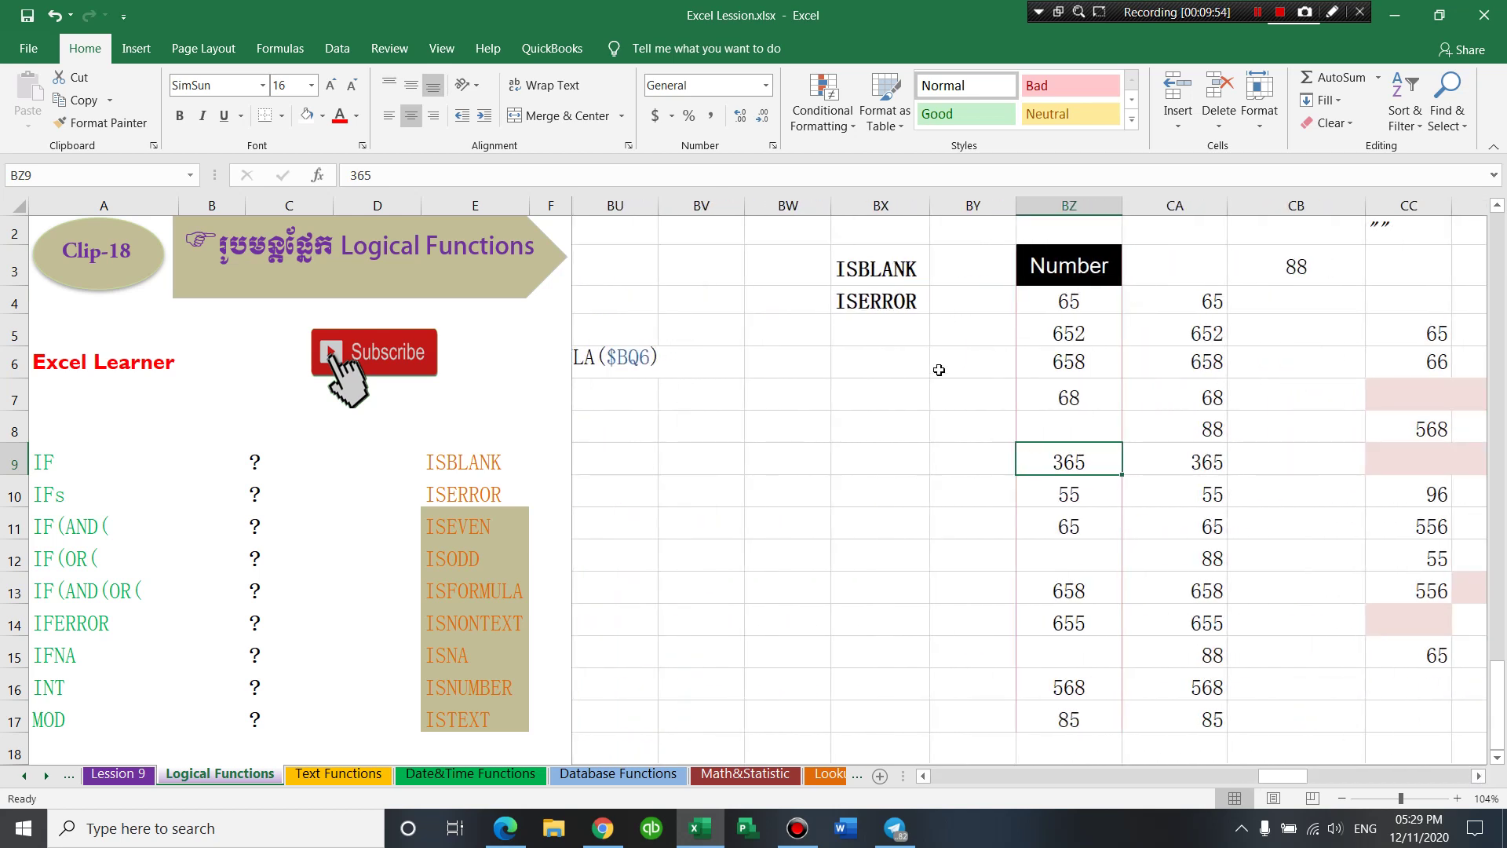
click(905, 330)
- Move the ISBLANK and ISERROR labels up one row into BX2:BX3
mouse_move(865, 338)
mouse_down()
mouse_move(981, 334)
mouse_move(1238, 393)
mouse_up()
click(887, 297)
drag(879, 268, 878, 301)
drag(877, 237, 876, 237)
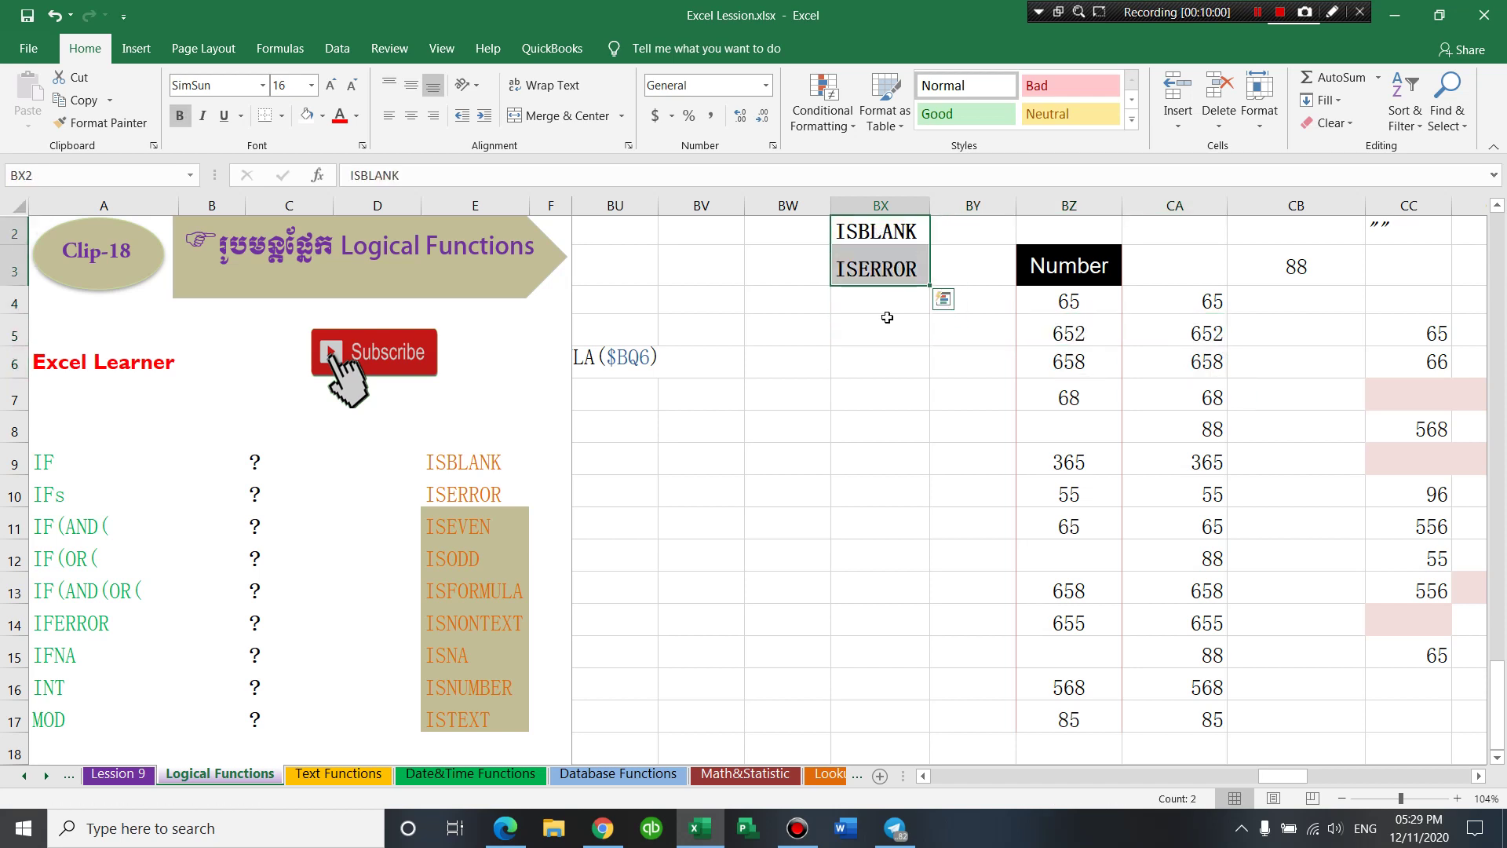
- Check the table rows, then select the whole table block BX4:CA17
click(880, 328)
mouse_move(873, 300)
mouse_down()
mouse_move(1177, 504)
mouse_move(1200, 731)
mouse_up()
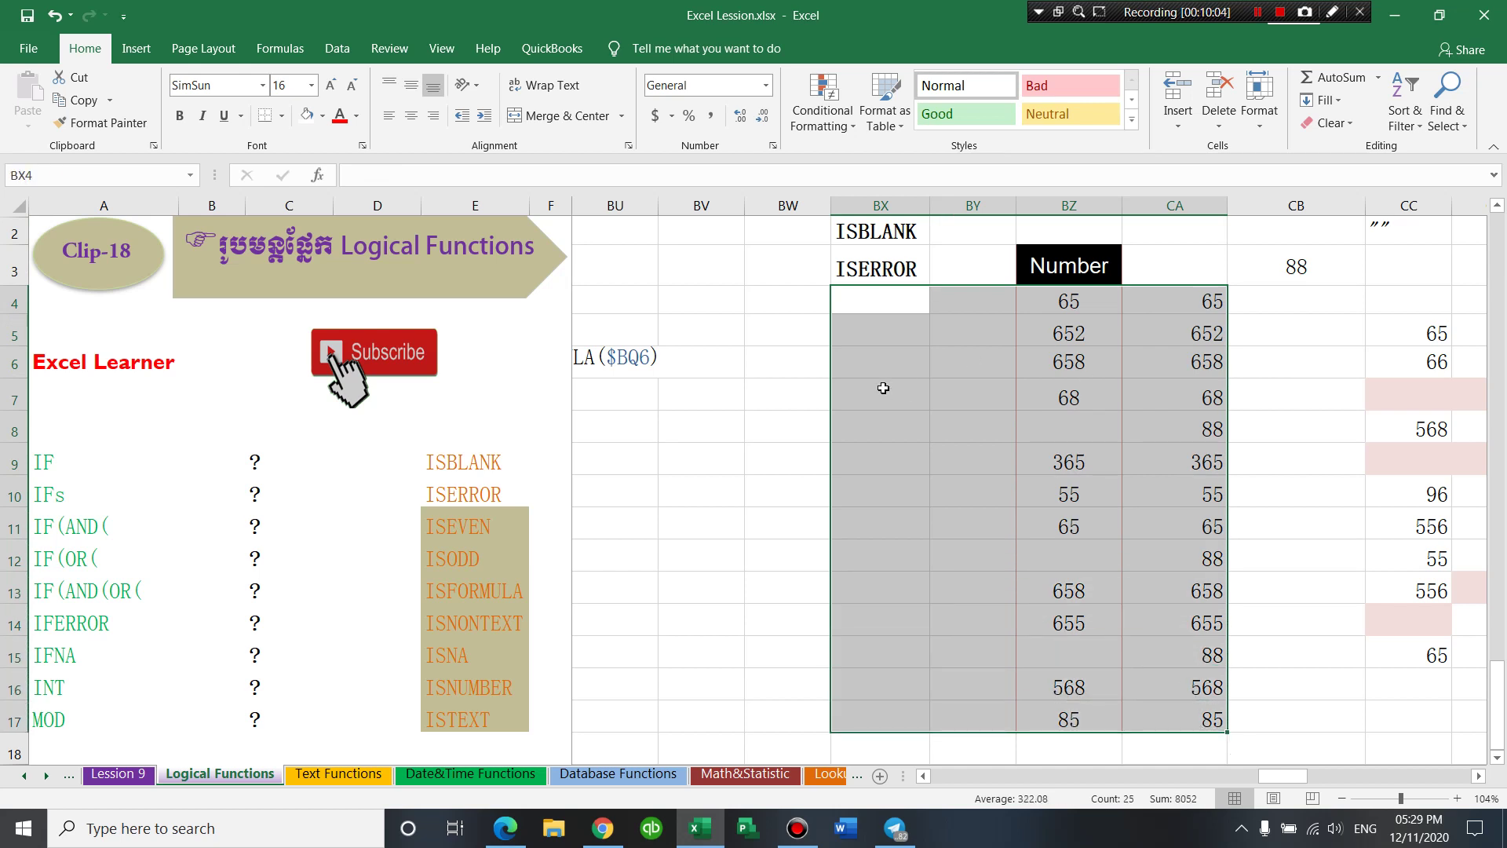
drag(876, 396, 1168, 398)
drag(891, 431, 1187, 428)
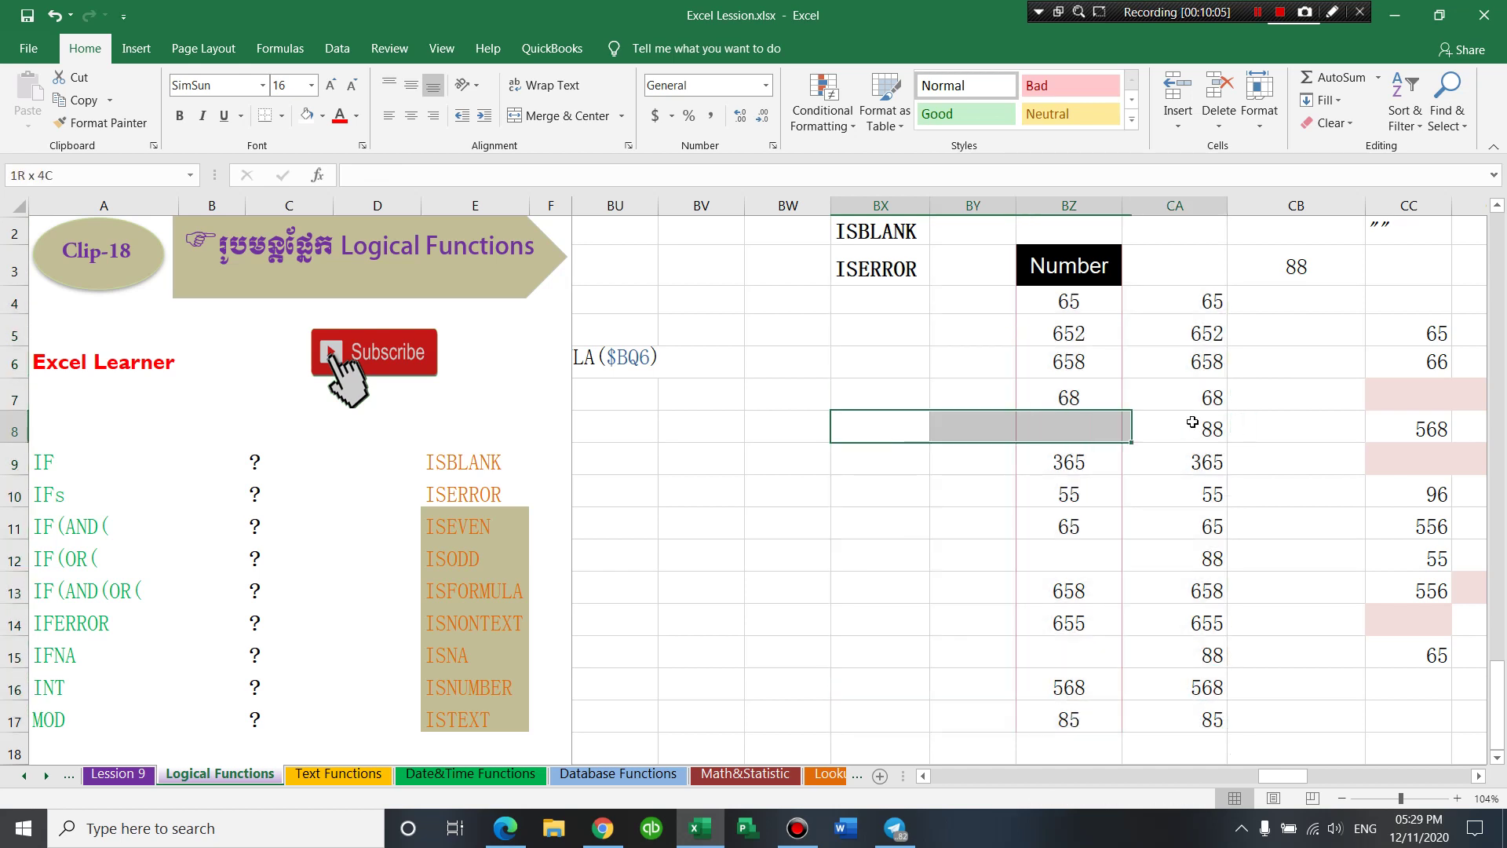
click(867, 496)
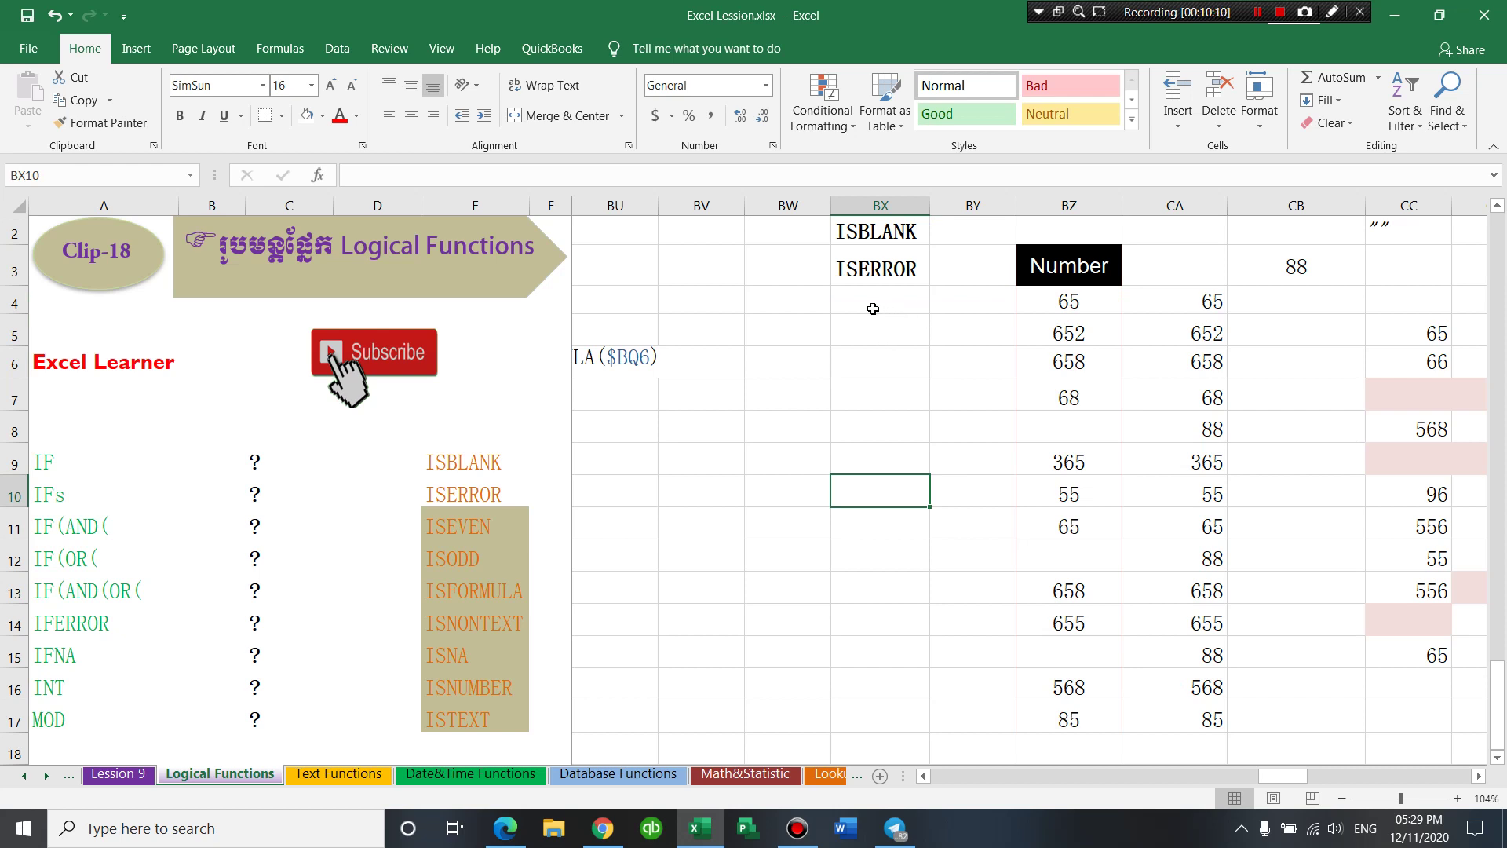
drag(871, 302, 1121, 616)
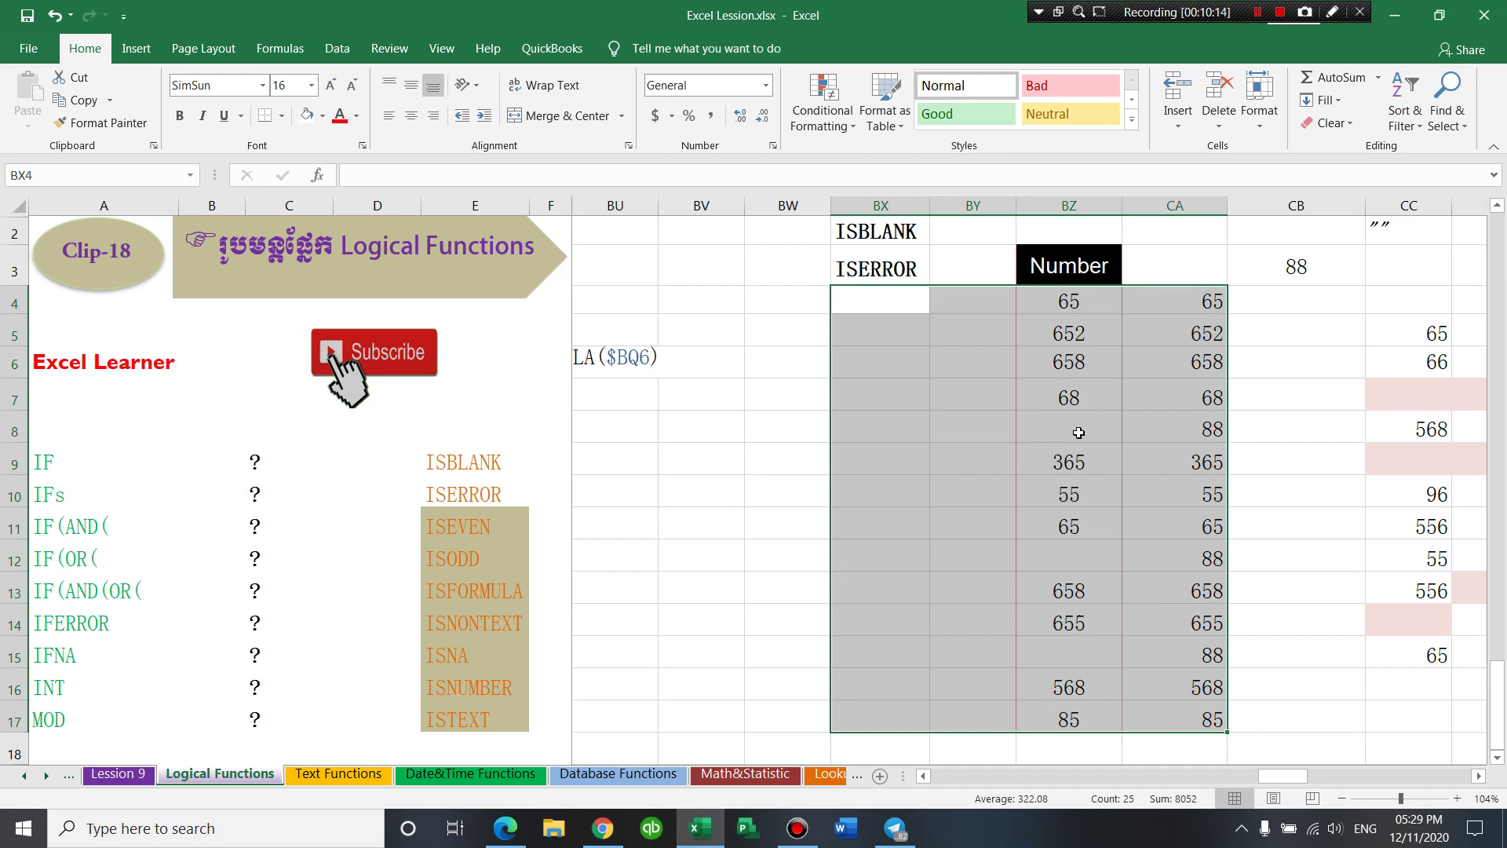
- Start a formula-based rule =ISBLANK($BZ4) for the BX4:CA17 block
click(821, 117)
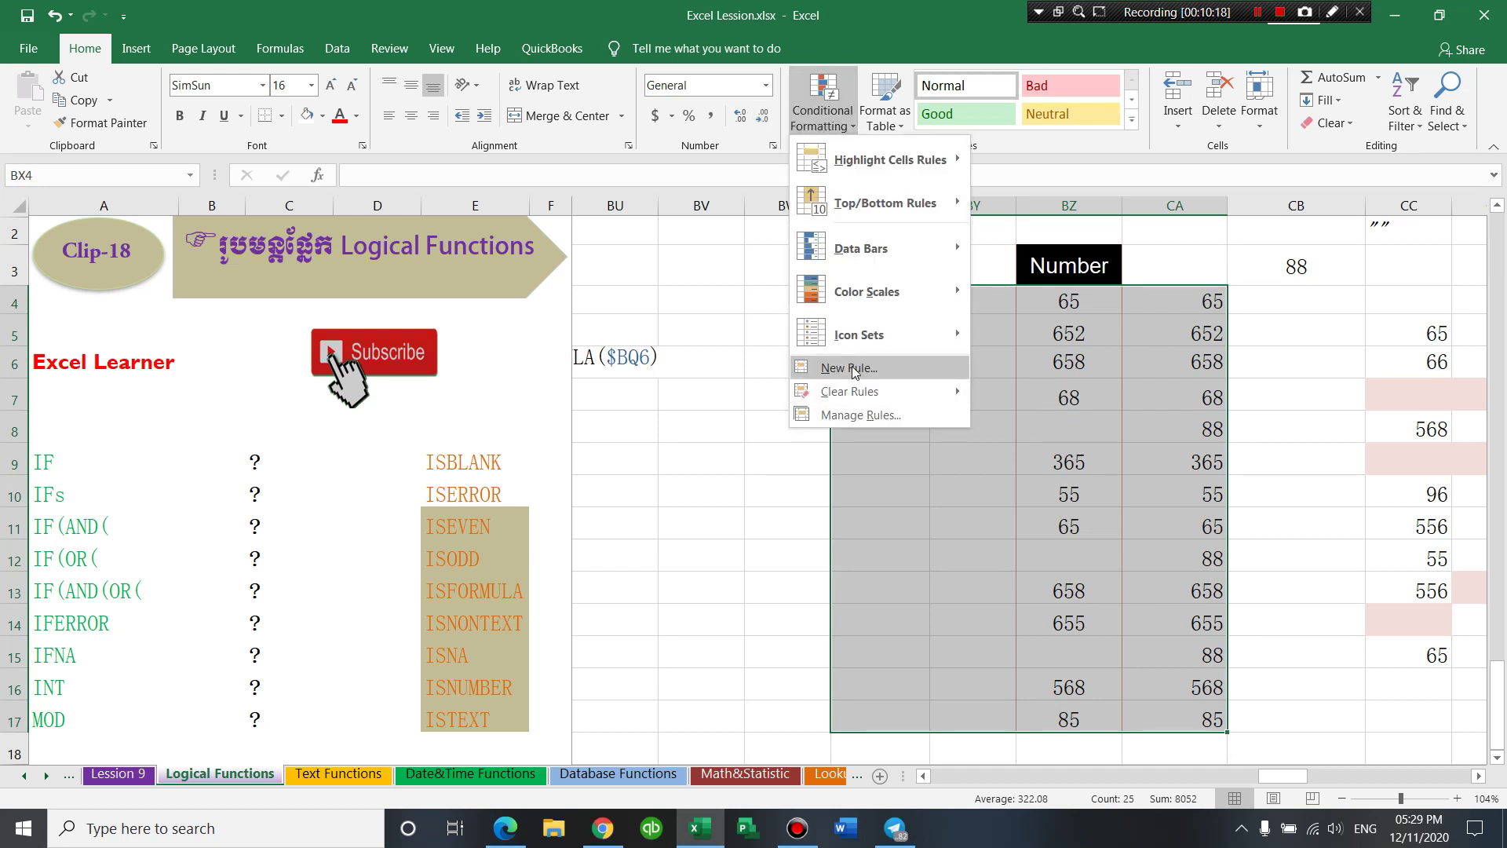
click(852, 369)
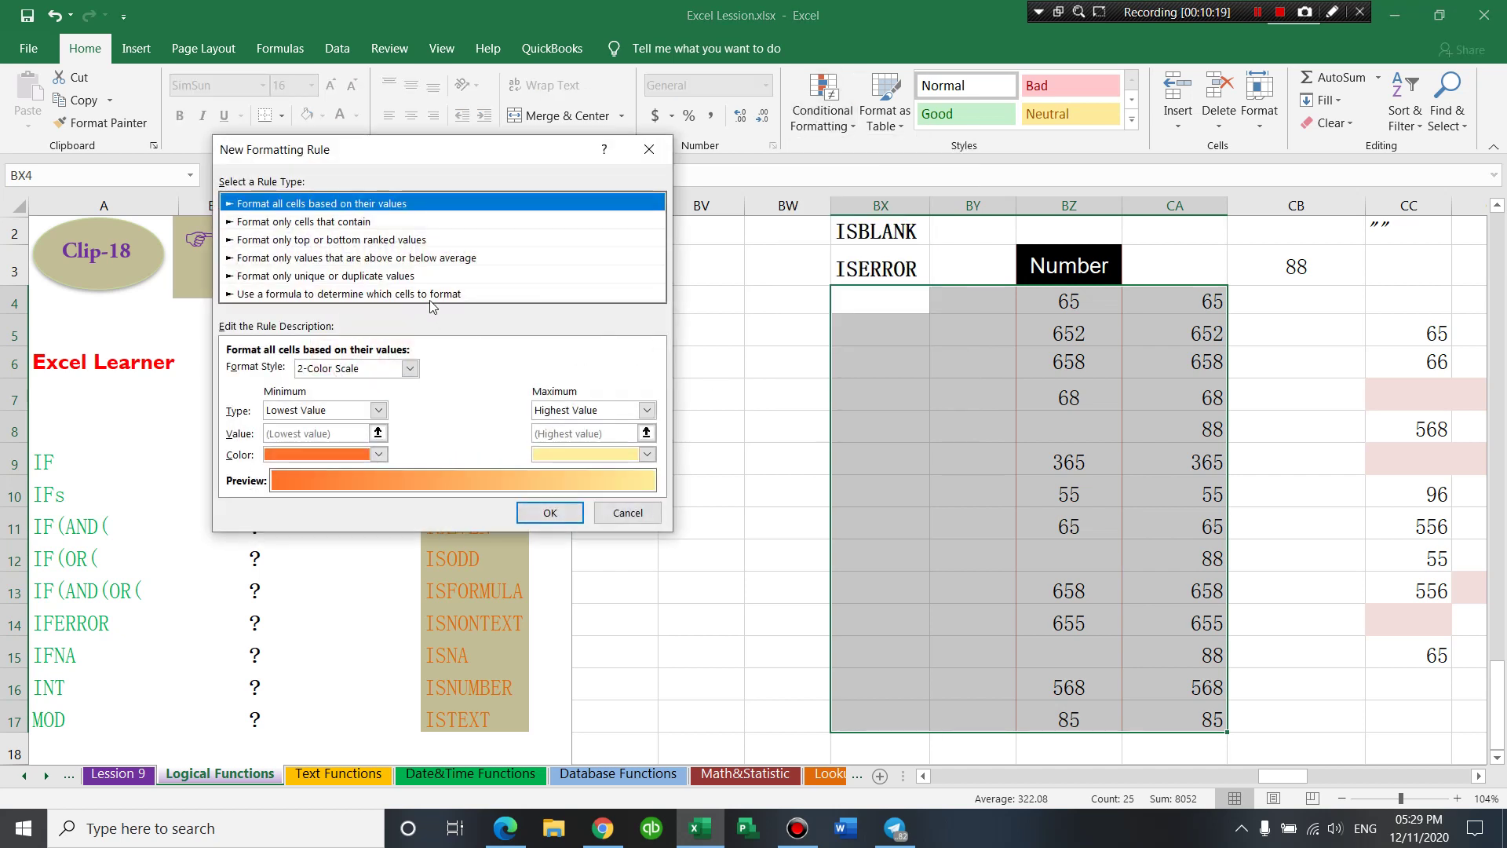
click(389, 295)
click(290, 363)
text(=isblank)
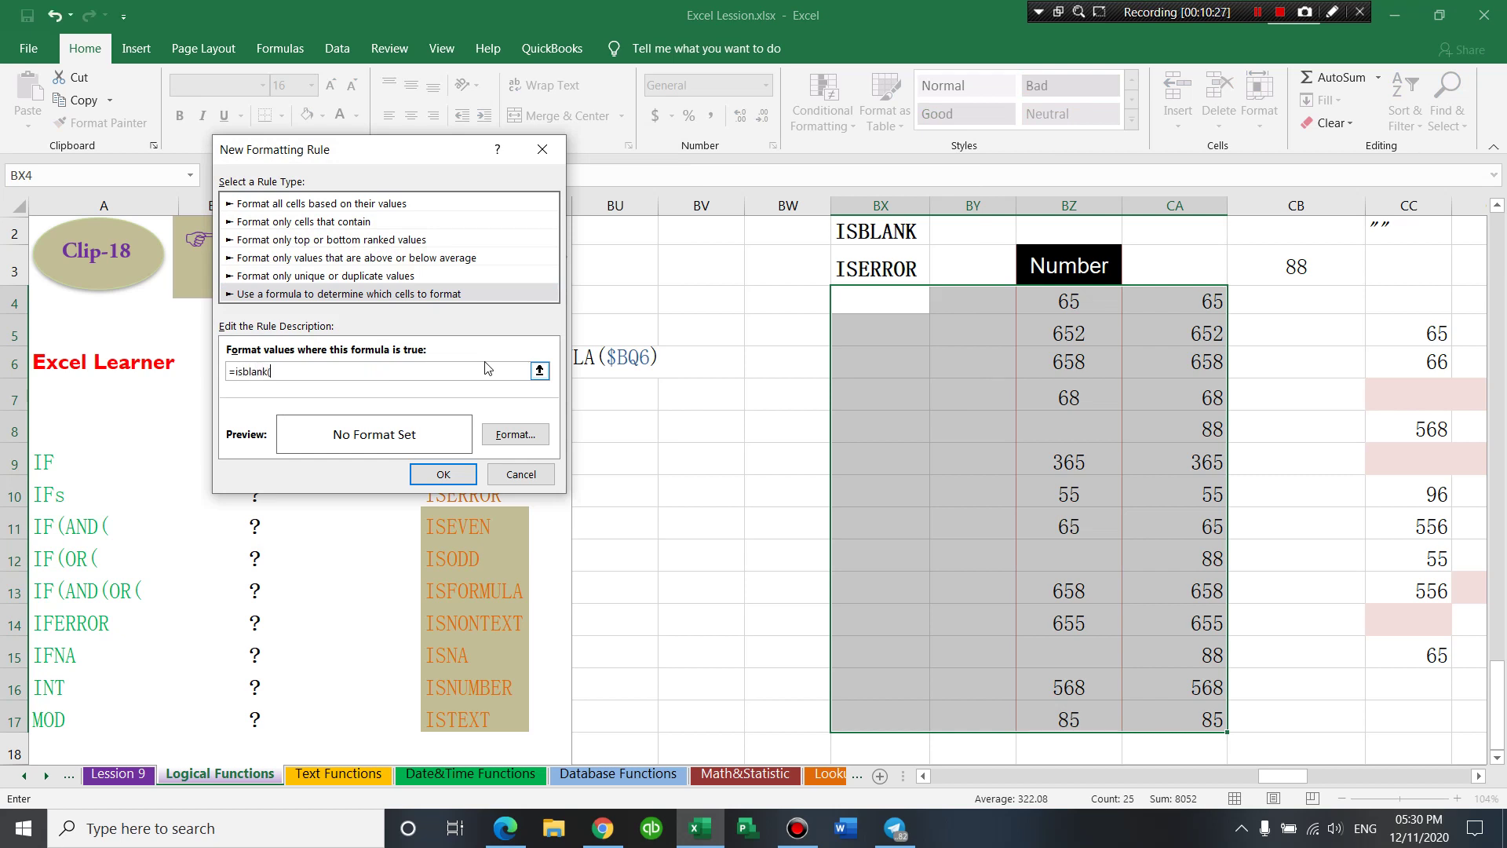
text(()
key(BackSpace)
click(1073, 306)
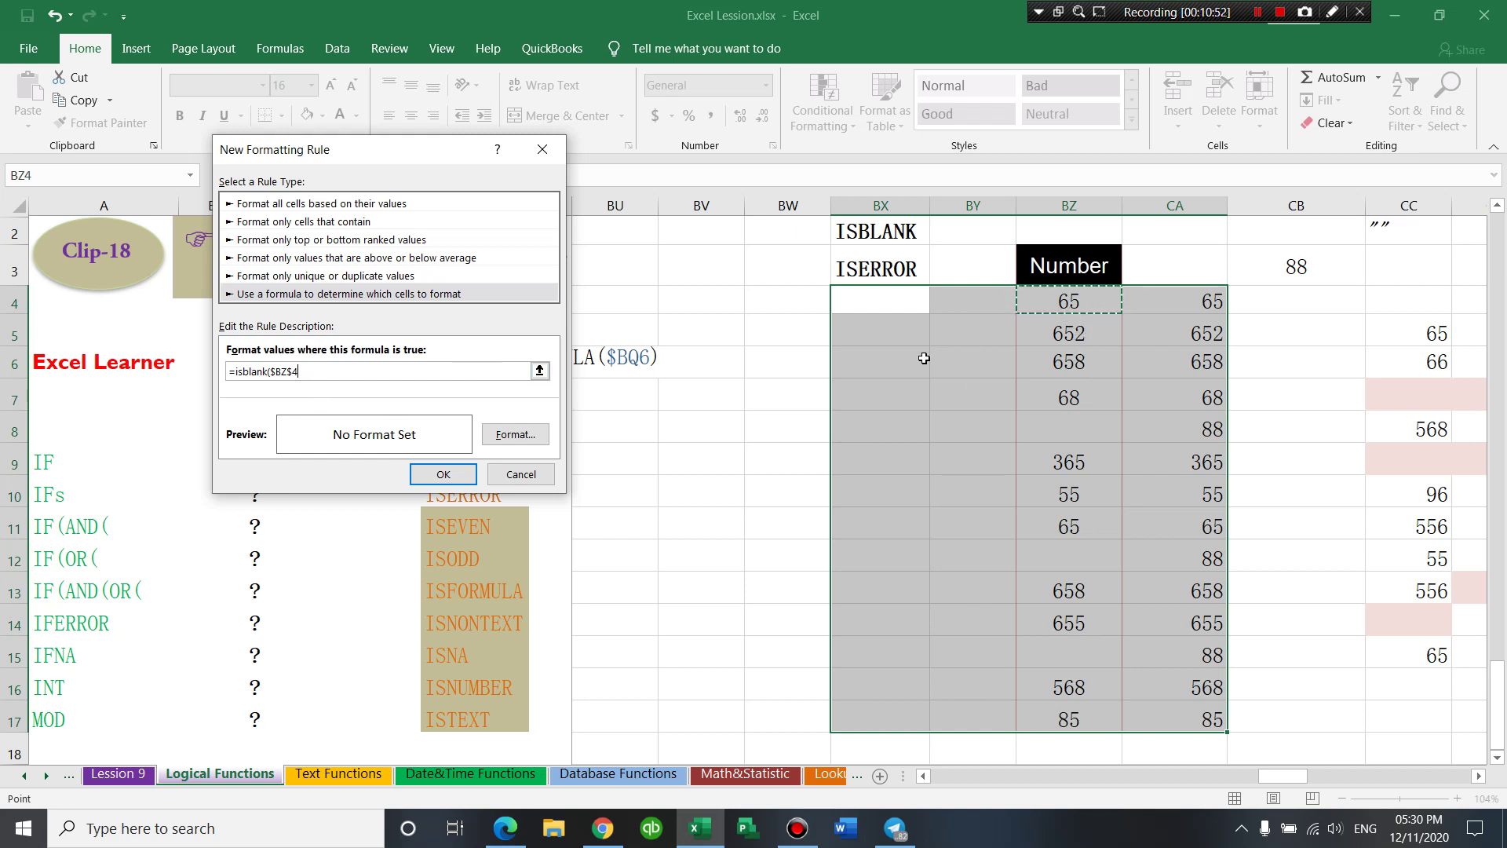
click(295, 373)
- Give the rule a light pink fill so rows 8, 12 and 15 shade
click(514, 436)
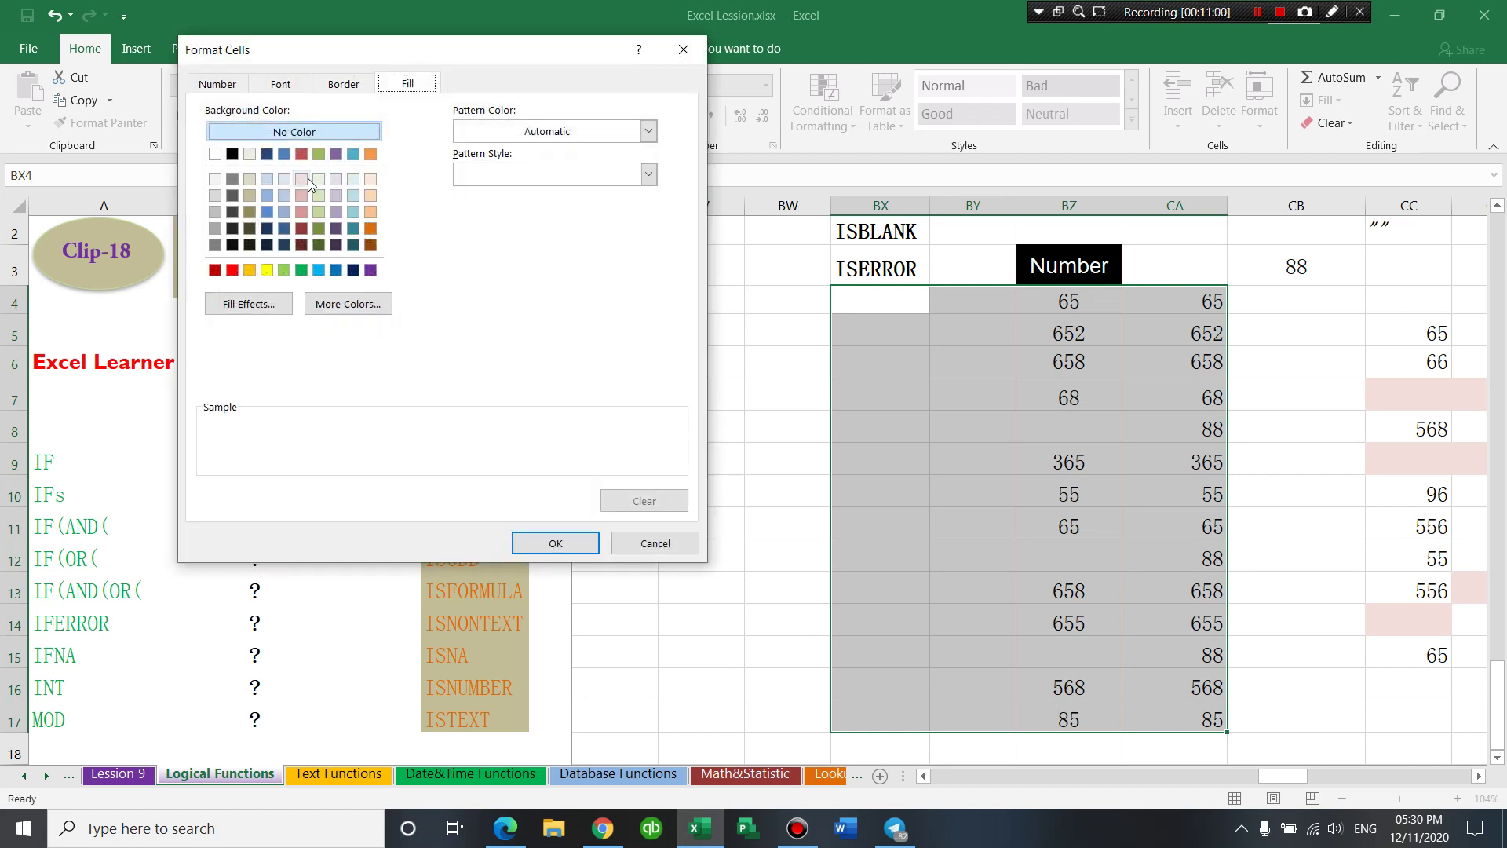
click(303, 179)
click(555, 542)
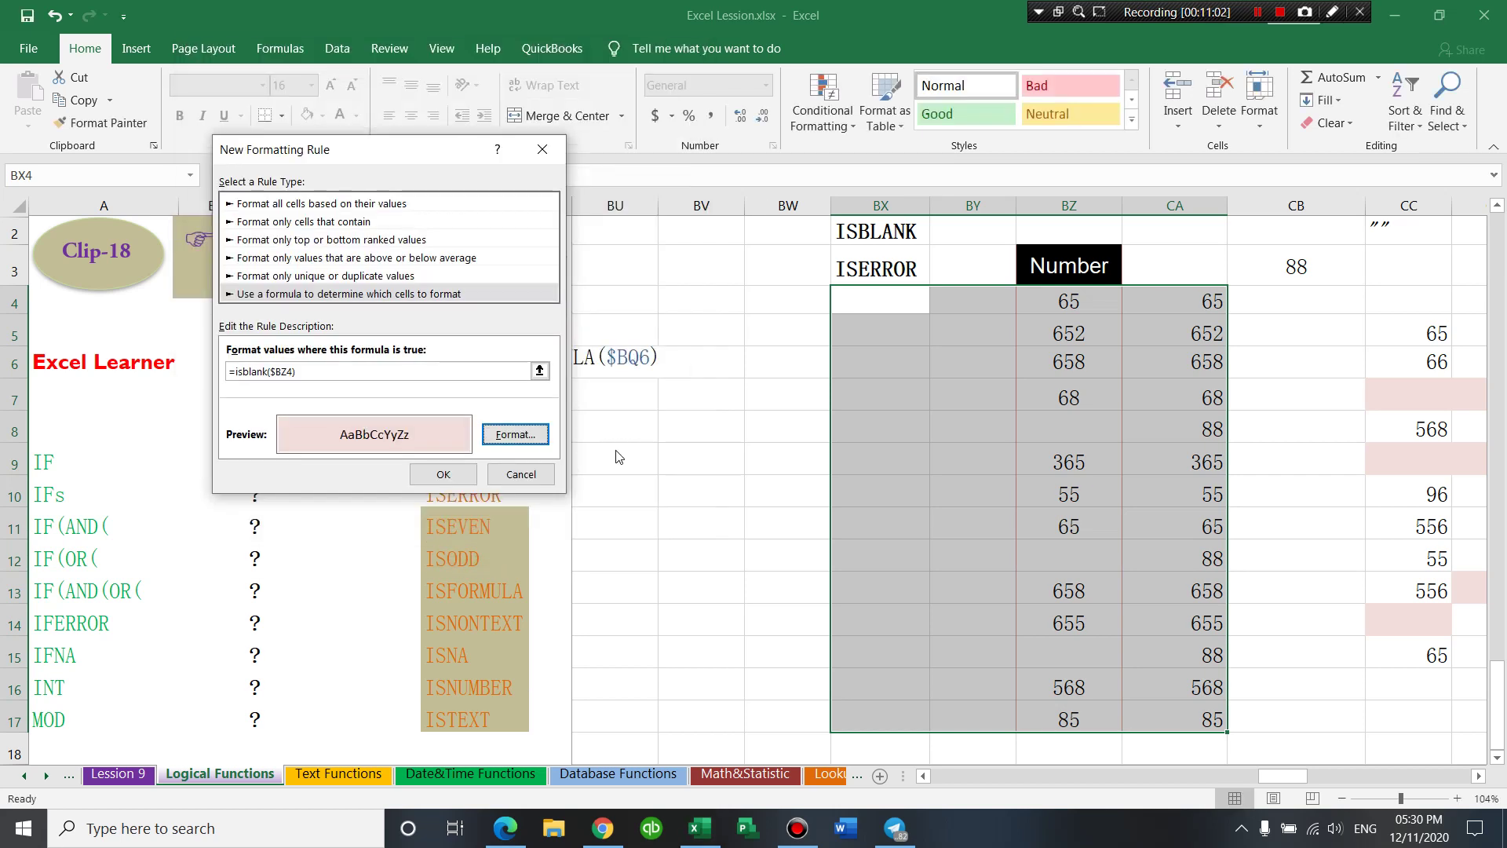
click(444, 474)
click(1067, 459)
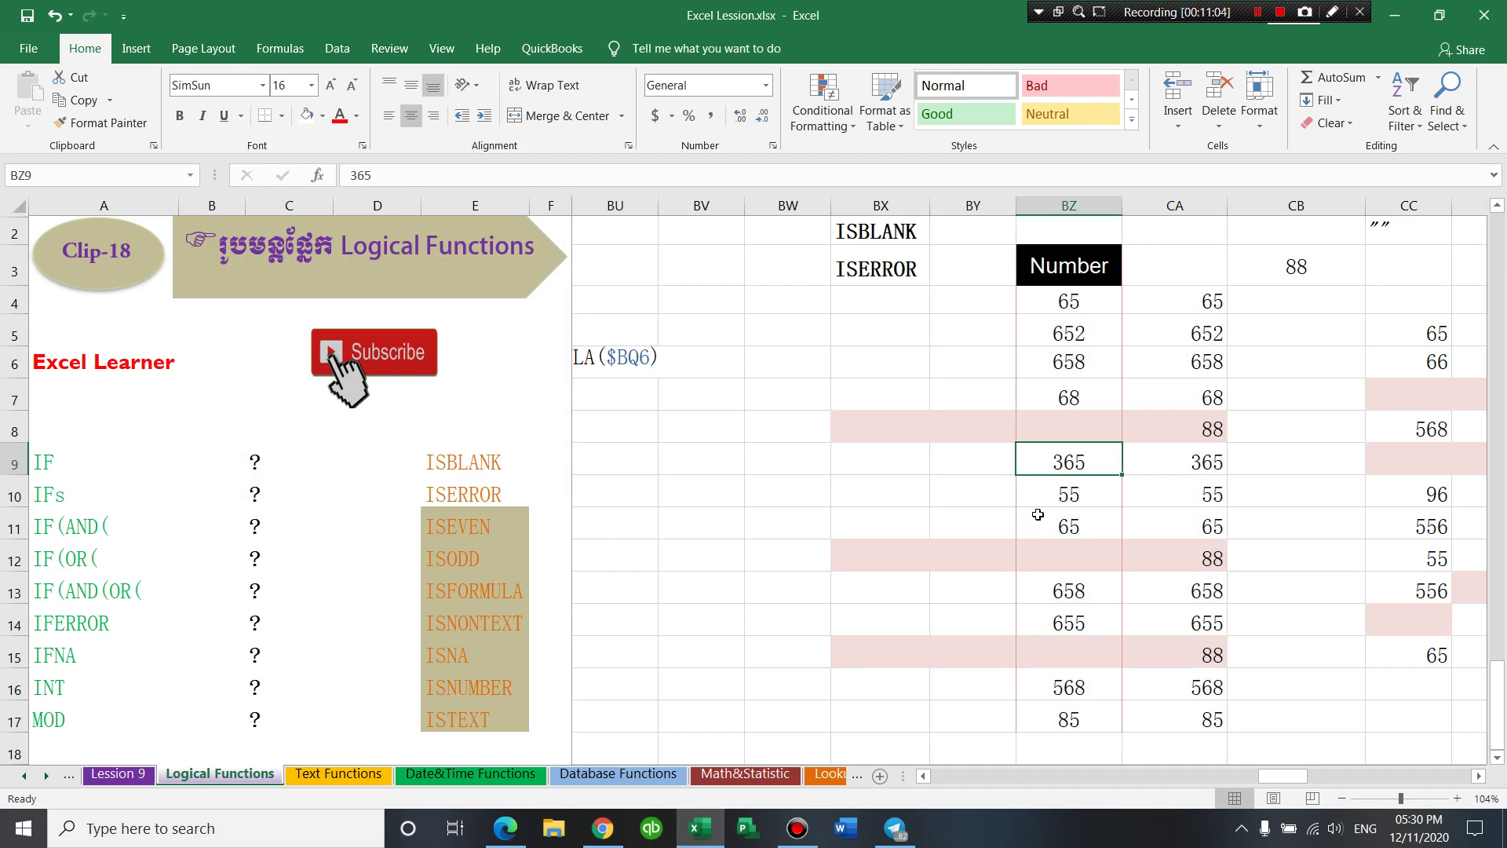
click(1059, 556)
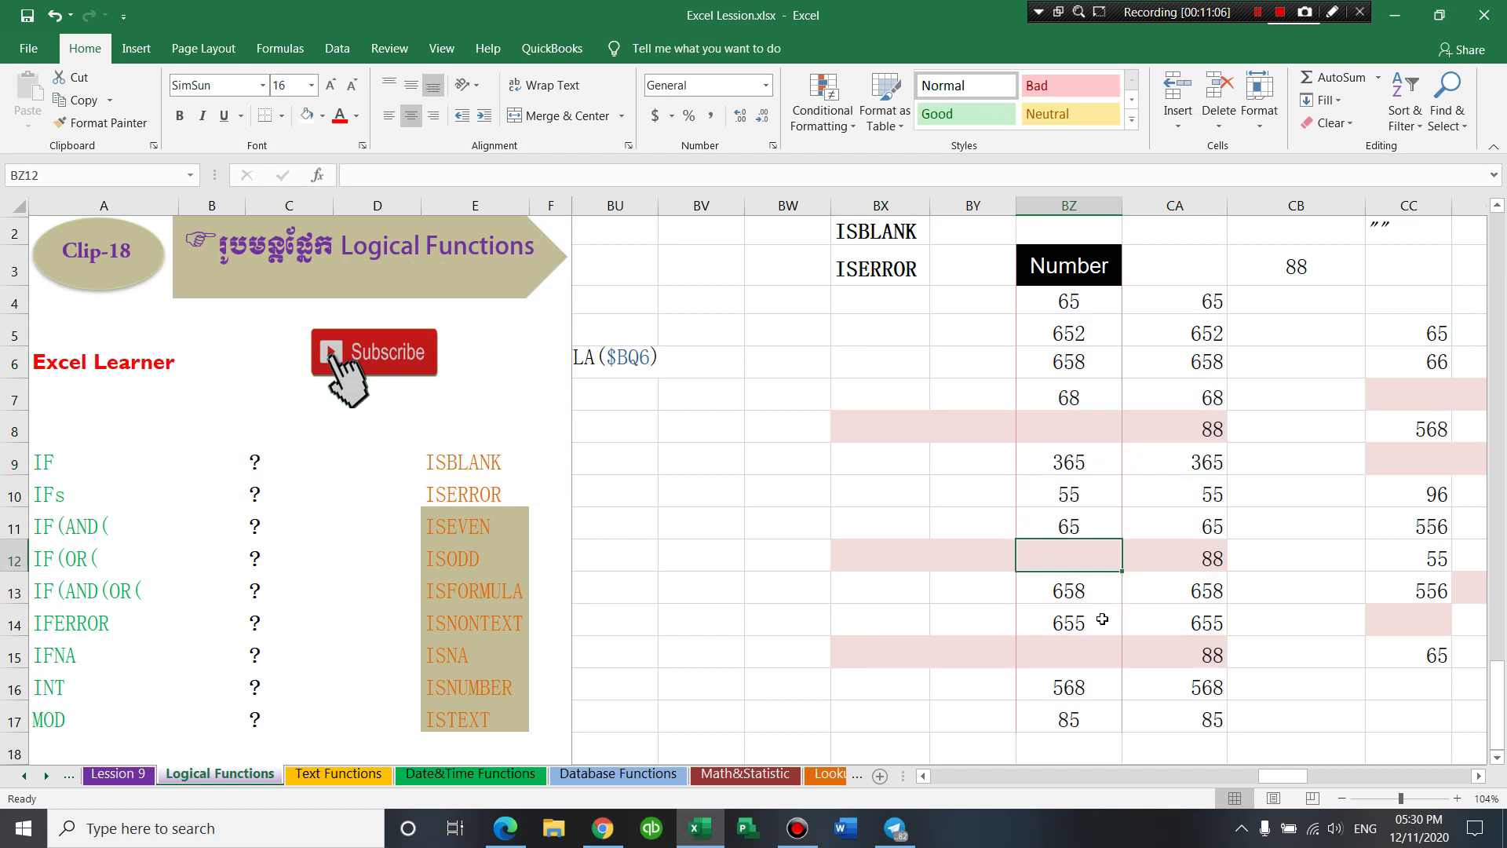
click(1083, 654)
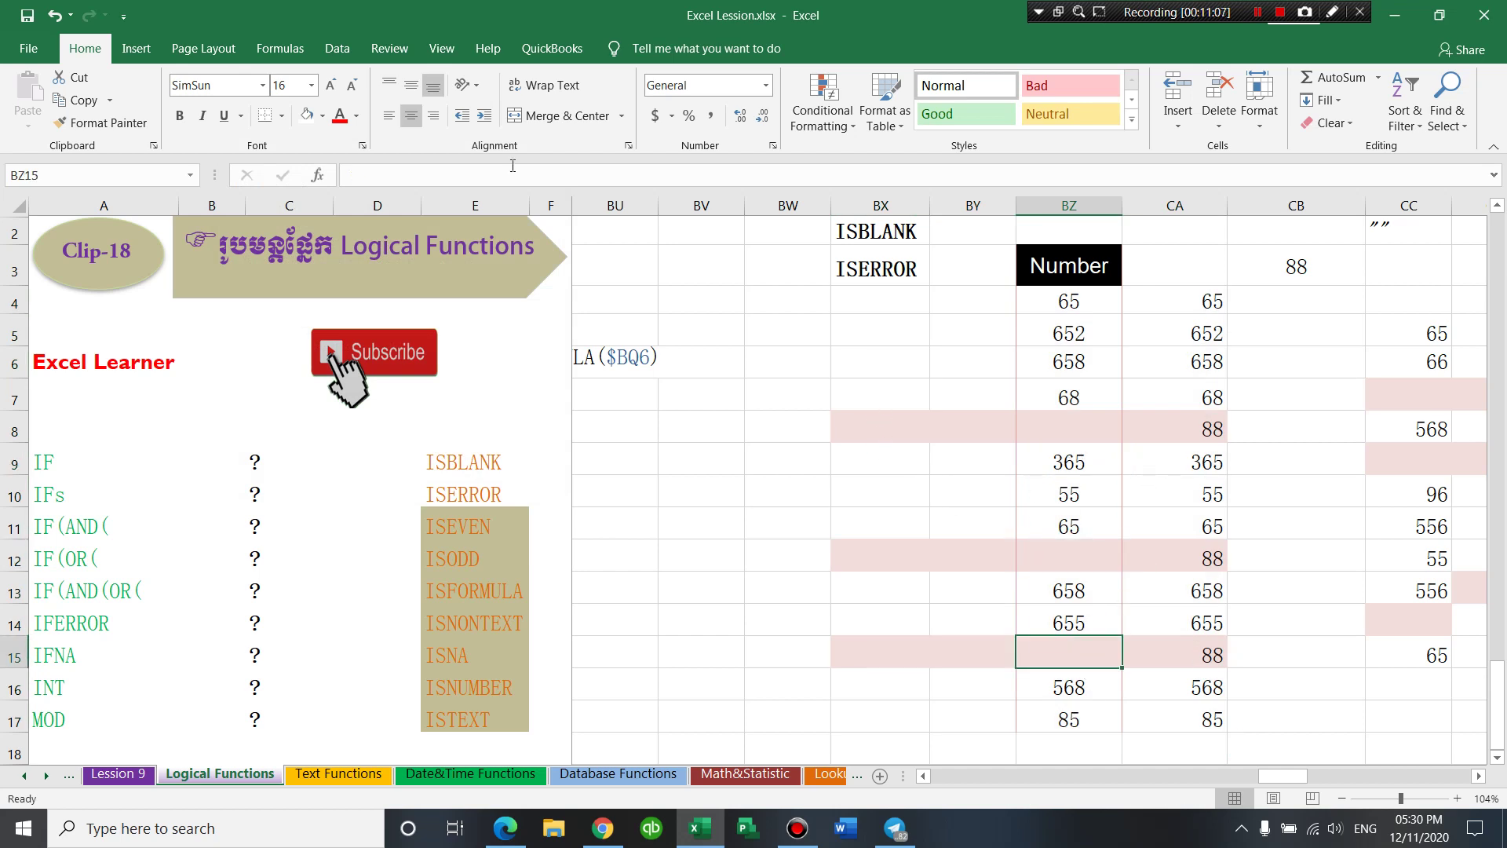
click(441, 49)
click(222, 115)
click(974, 397)
click(1082, 496)
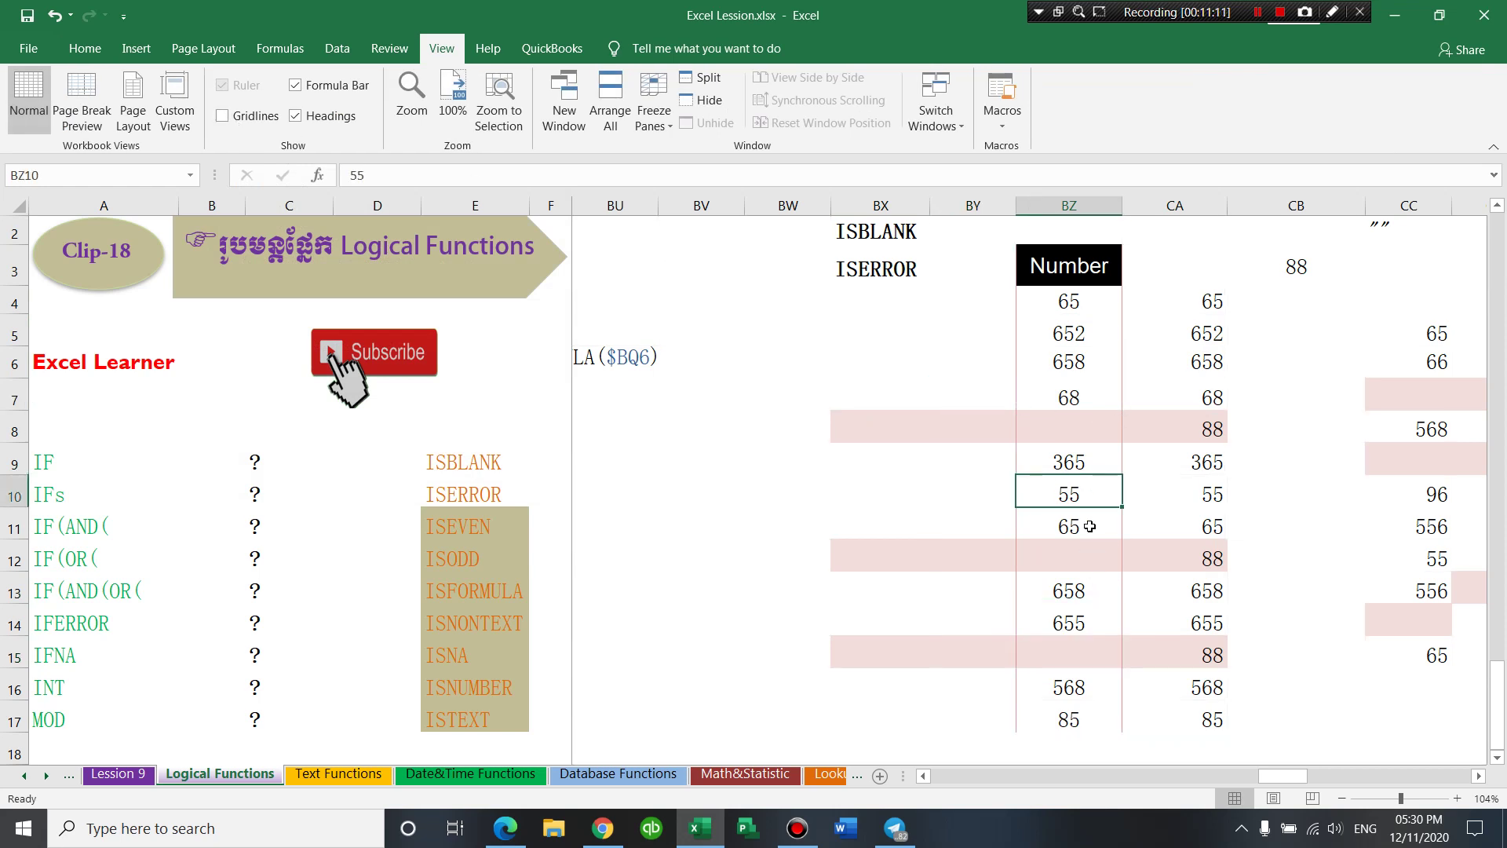
click(1065, 422)
text(6)
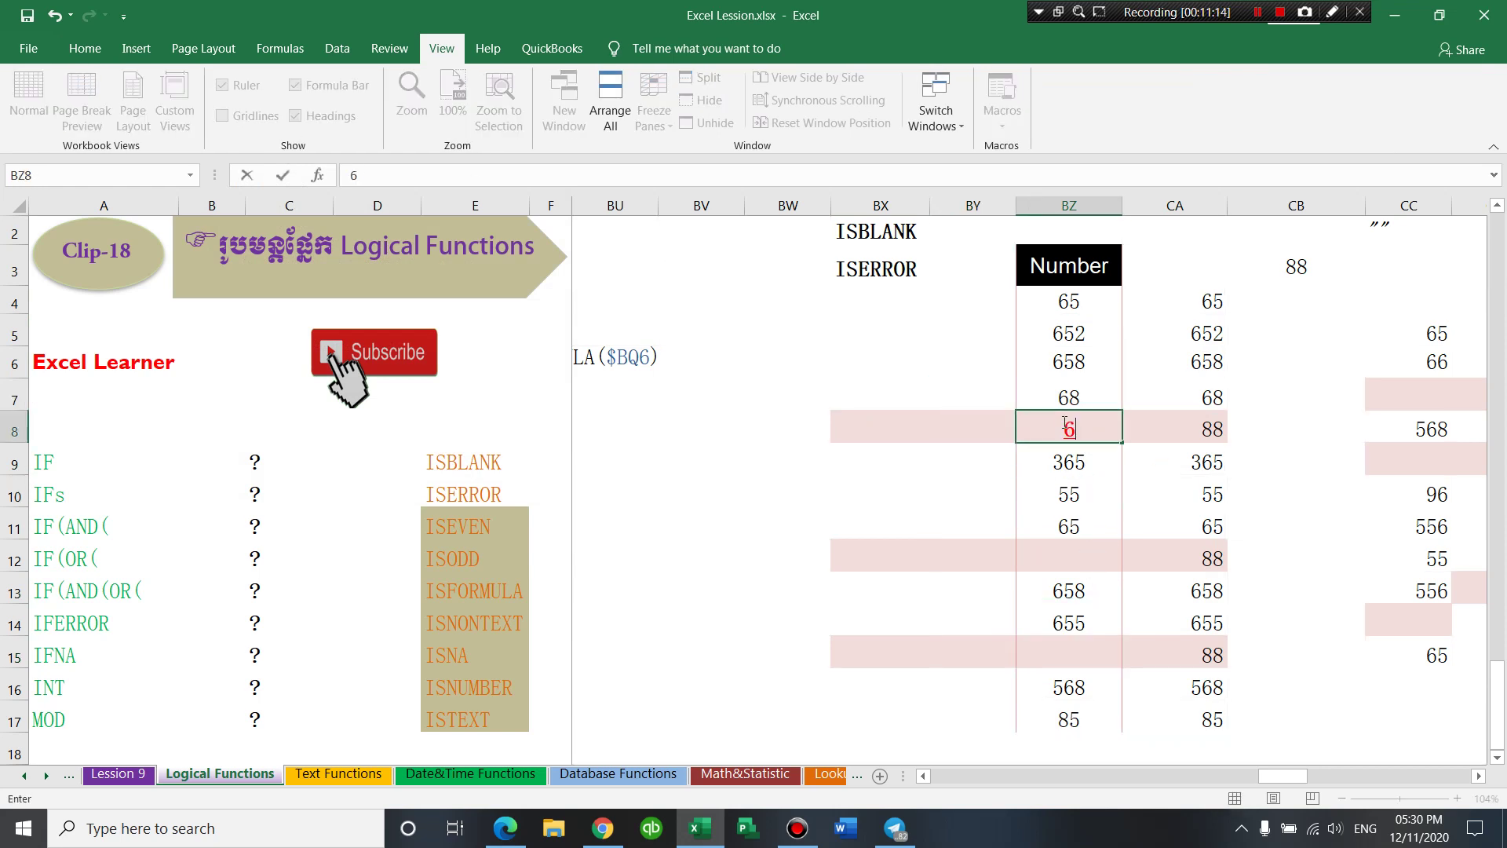
text(5)
key(Return)
click(1063, 422)
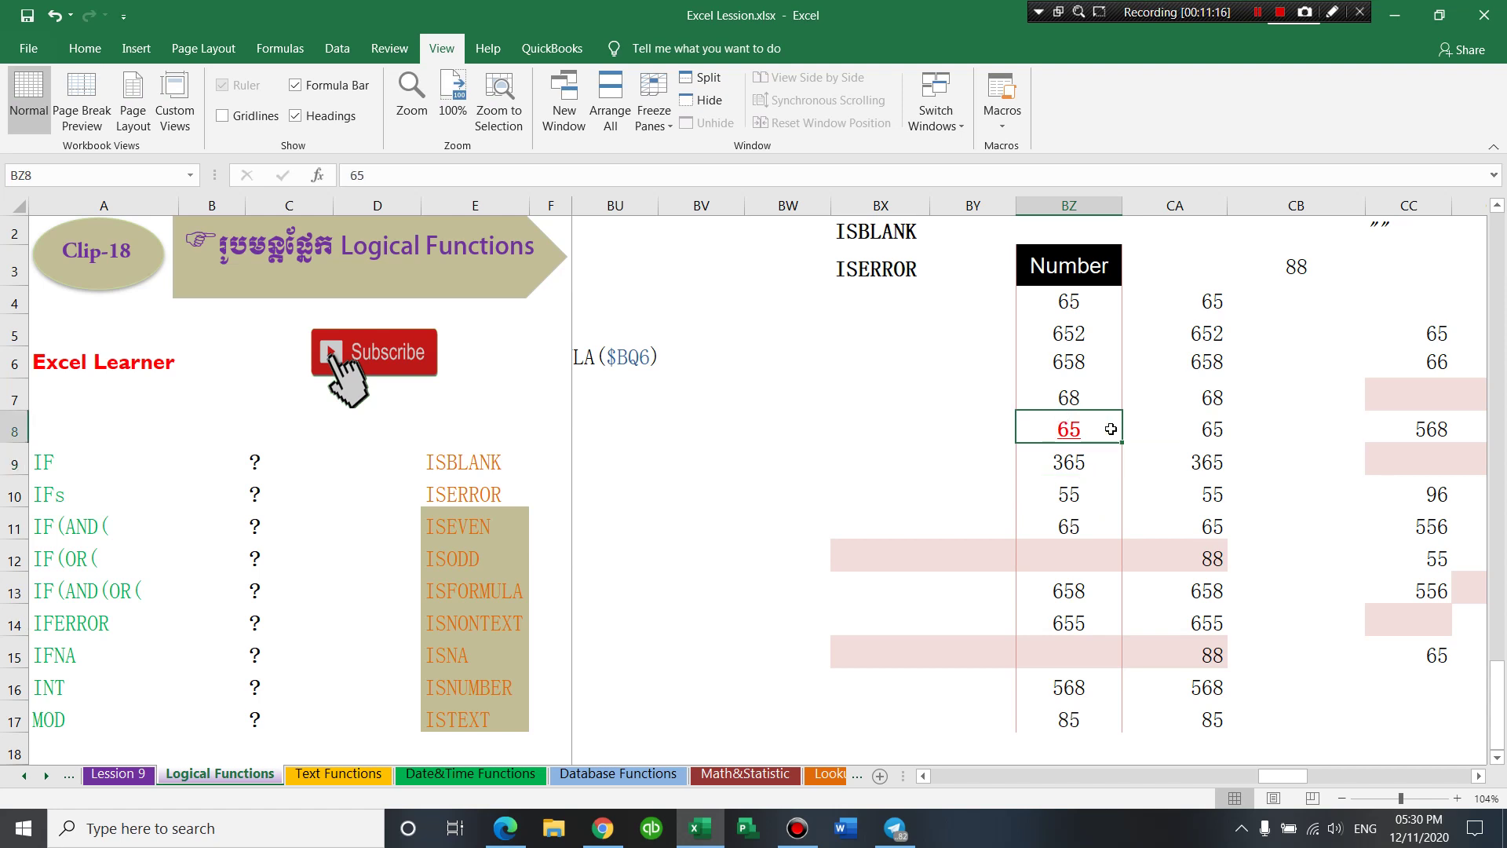
click(1075, 464)
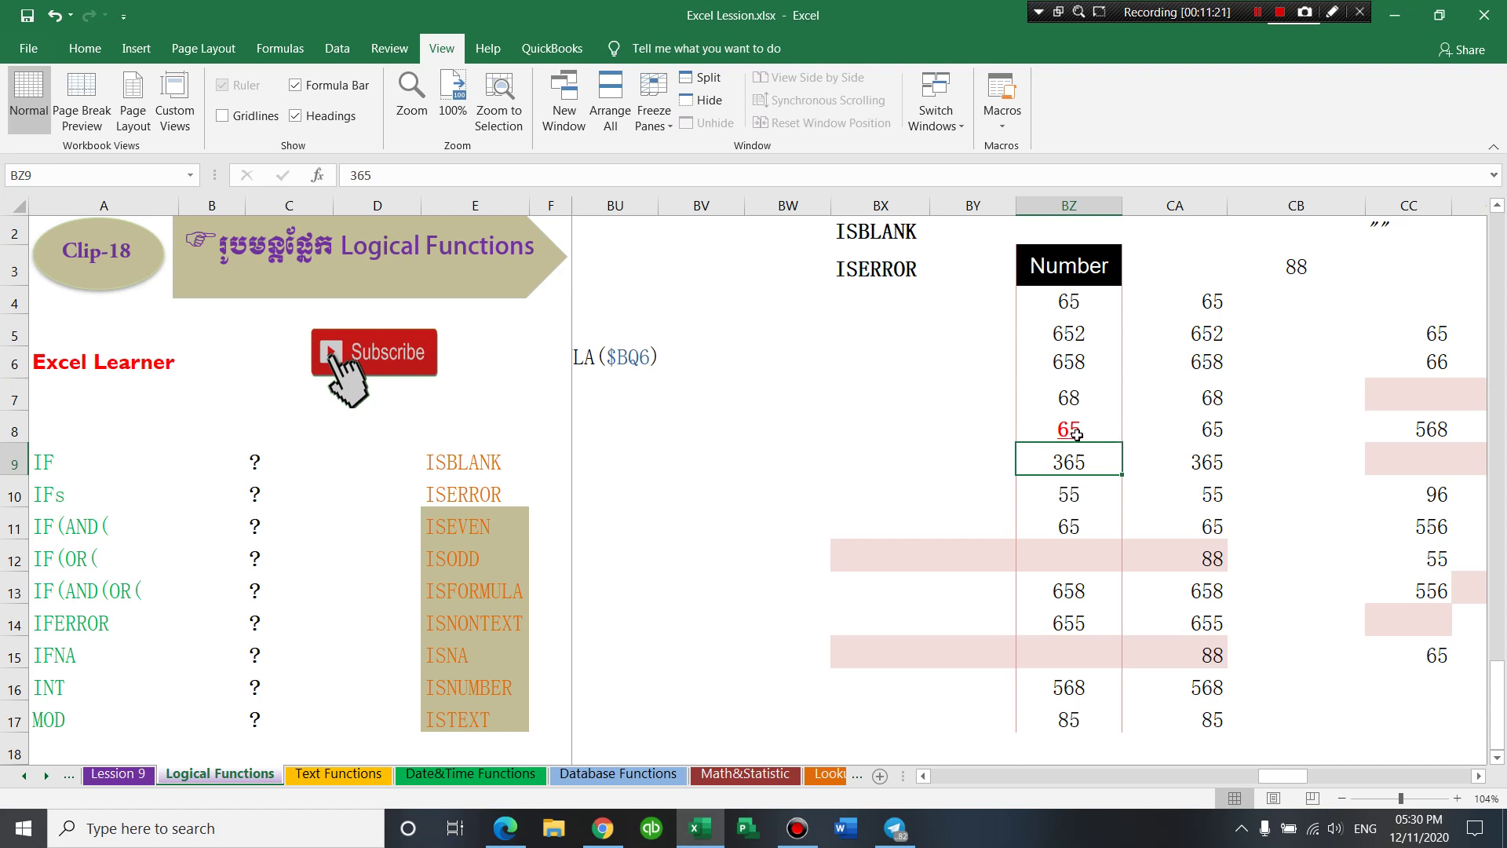
click(1076, 434)
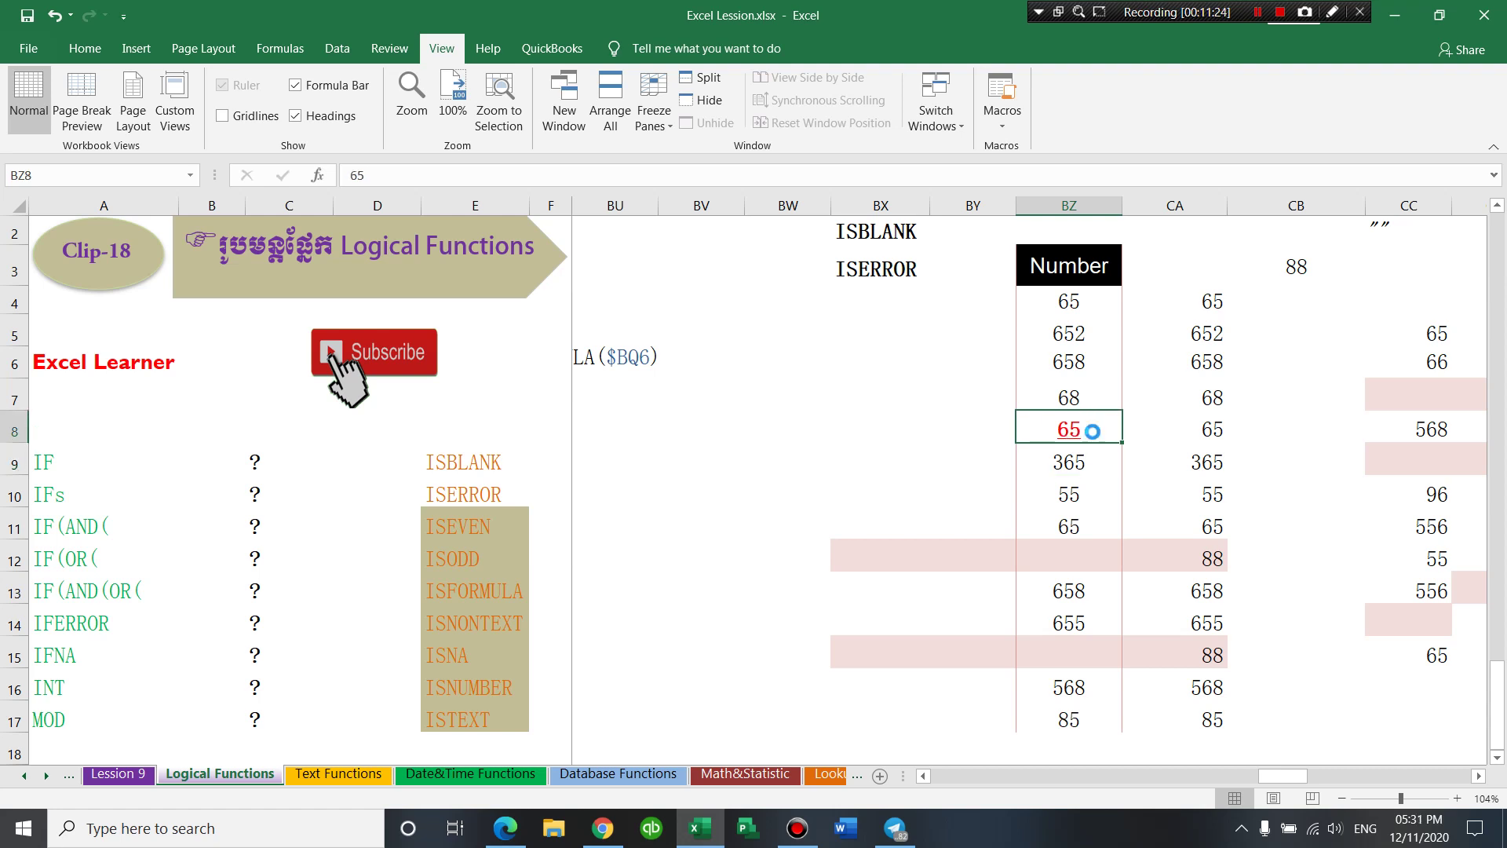
key(Delete)
key(Return)
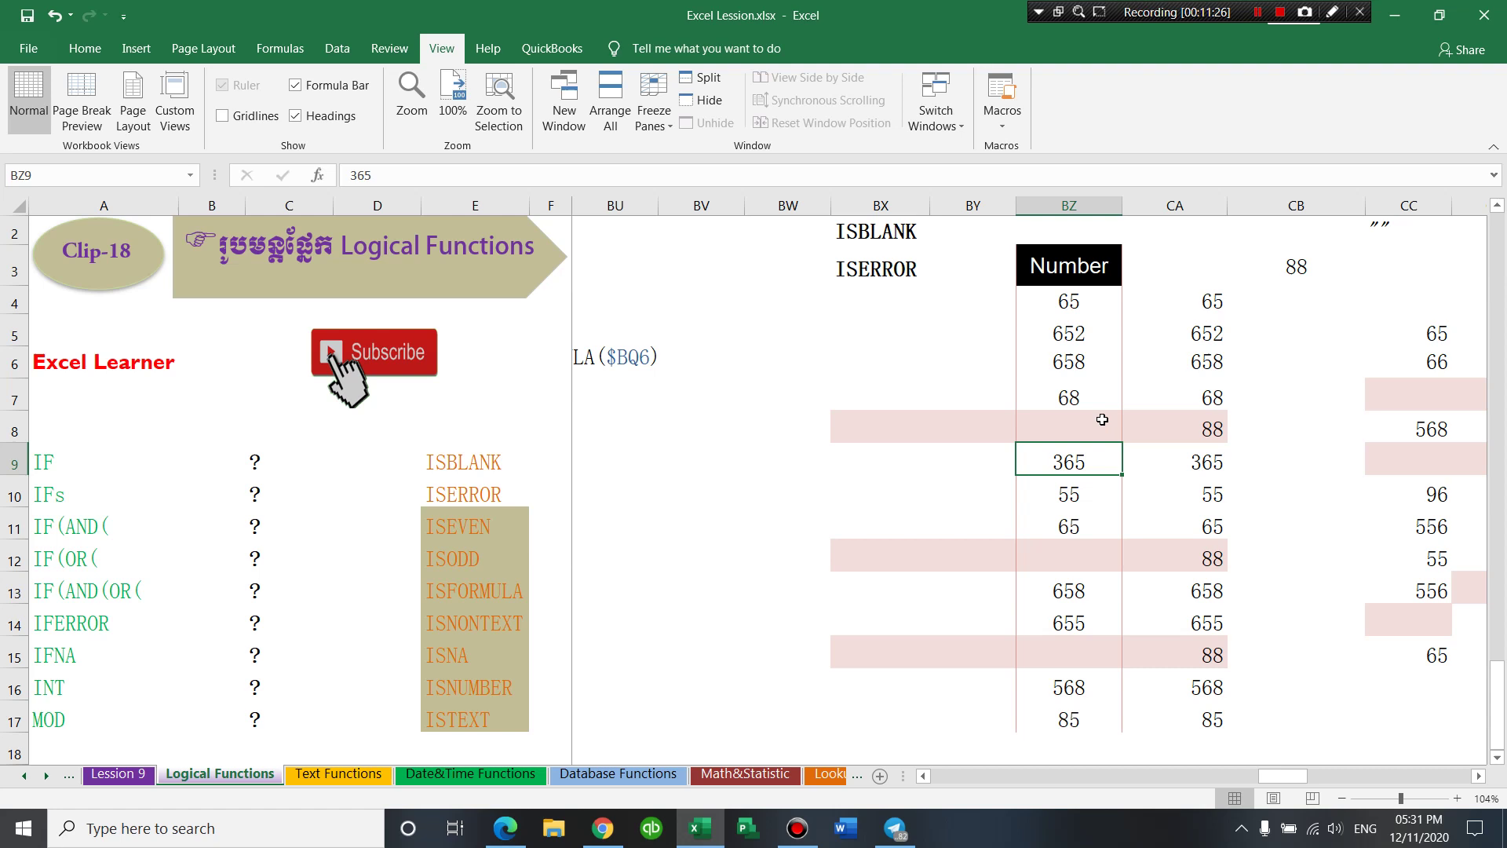
click(1109, 344)
key(Delete)
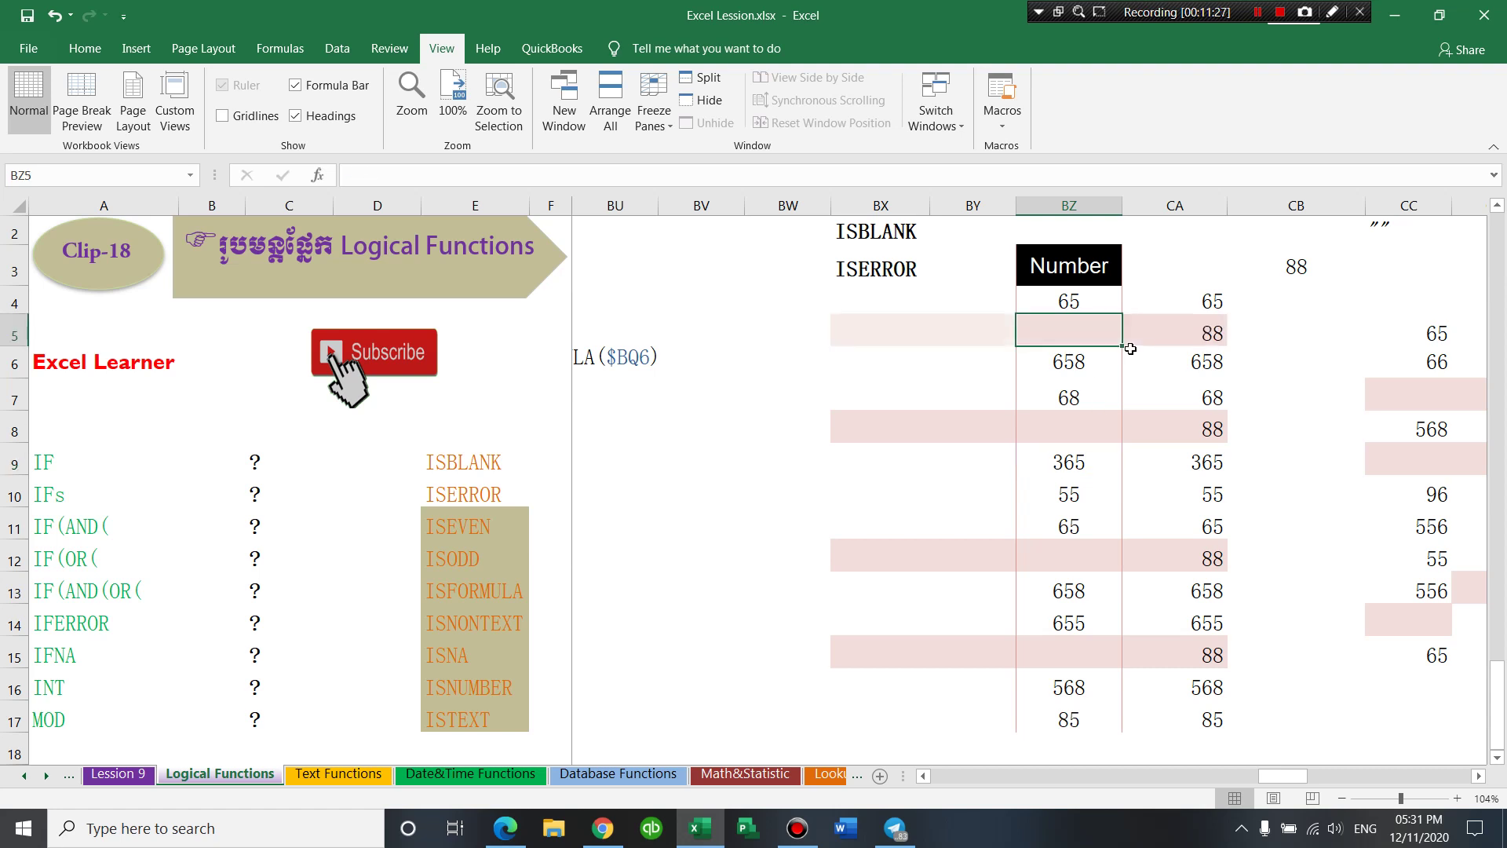
click(959, 308)
drag(959, 307, 1193, 718)
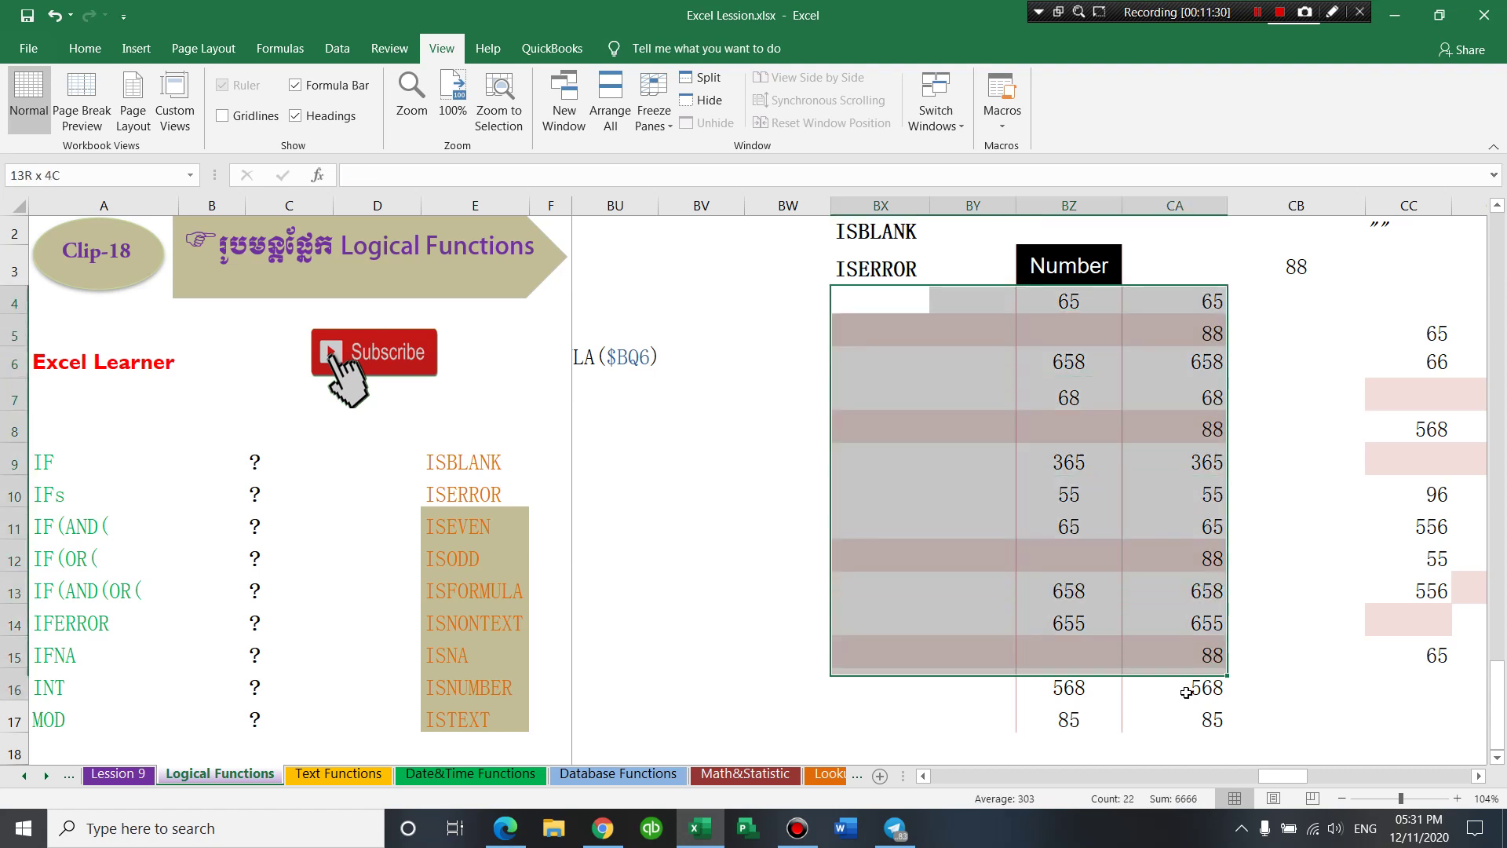
click(1127, 528)
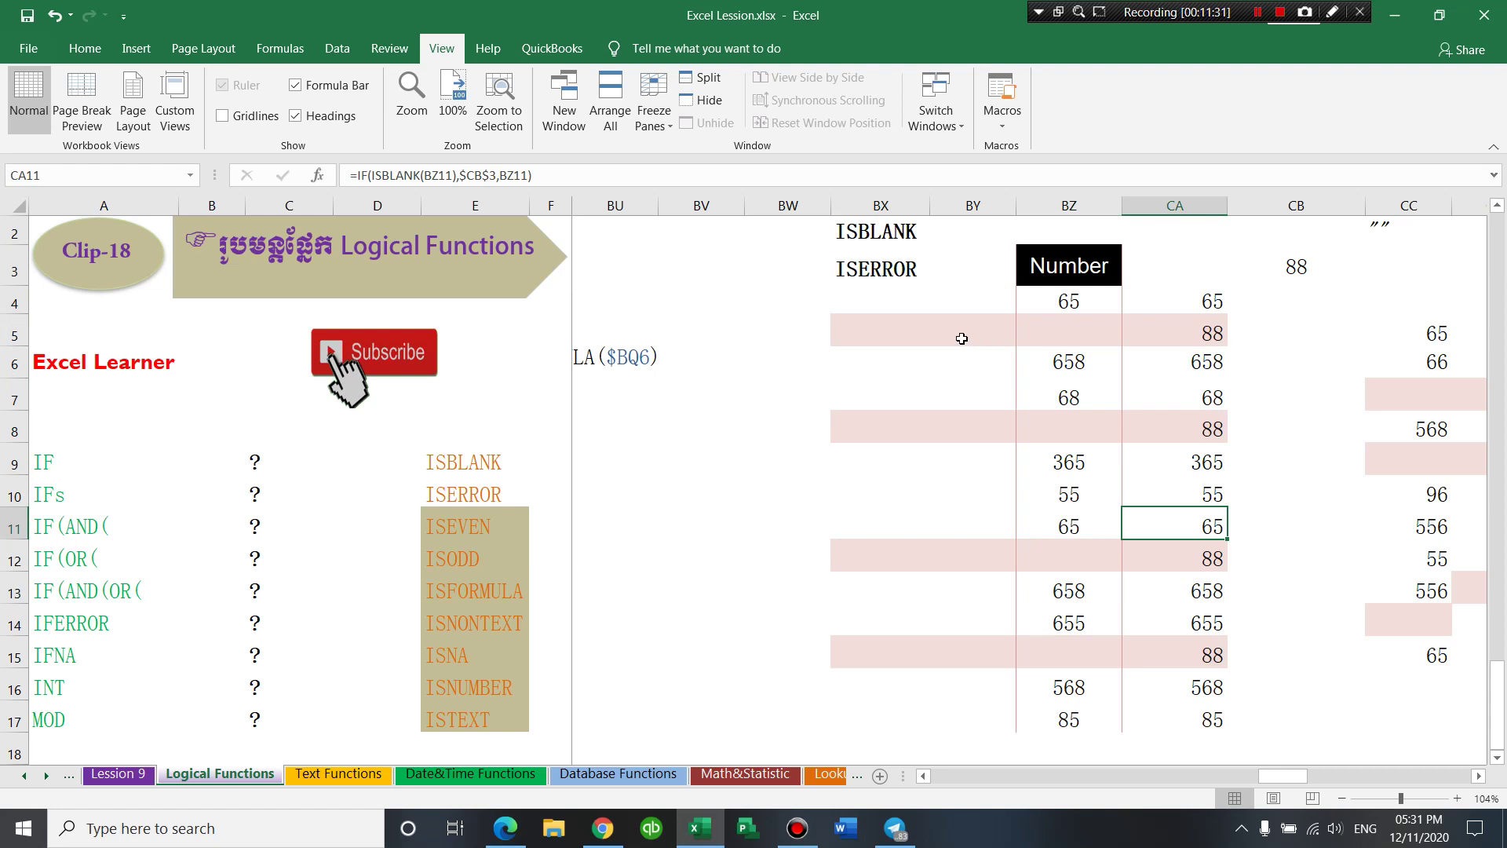
drag(978, 337, 1162, 334)
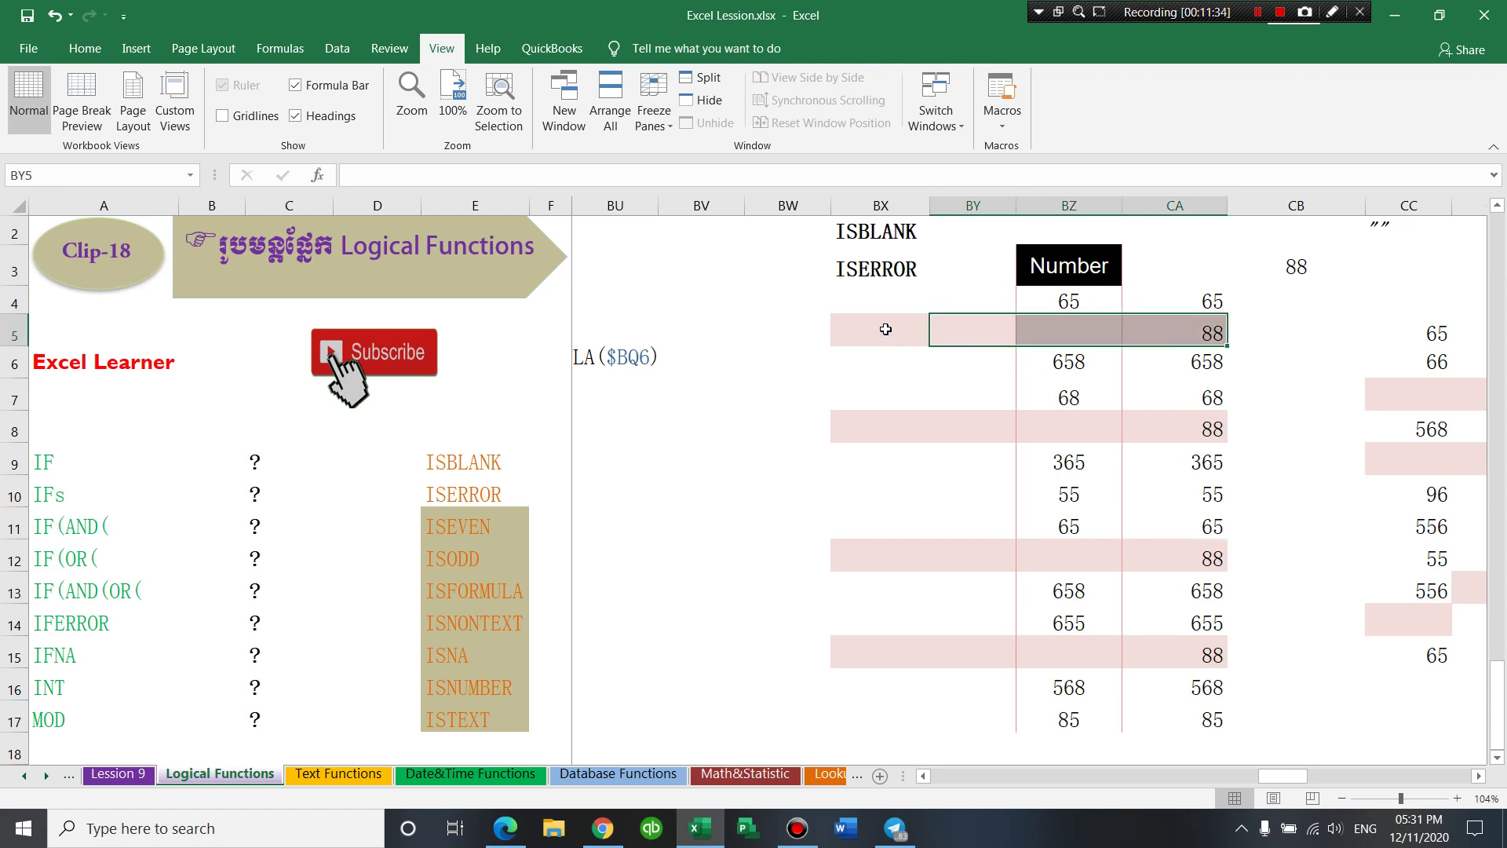
drag(885, 330, 1147, 330)
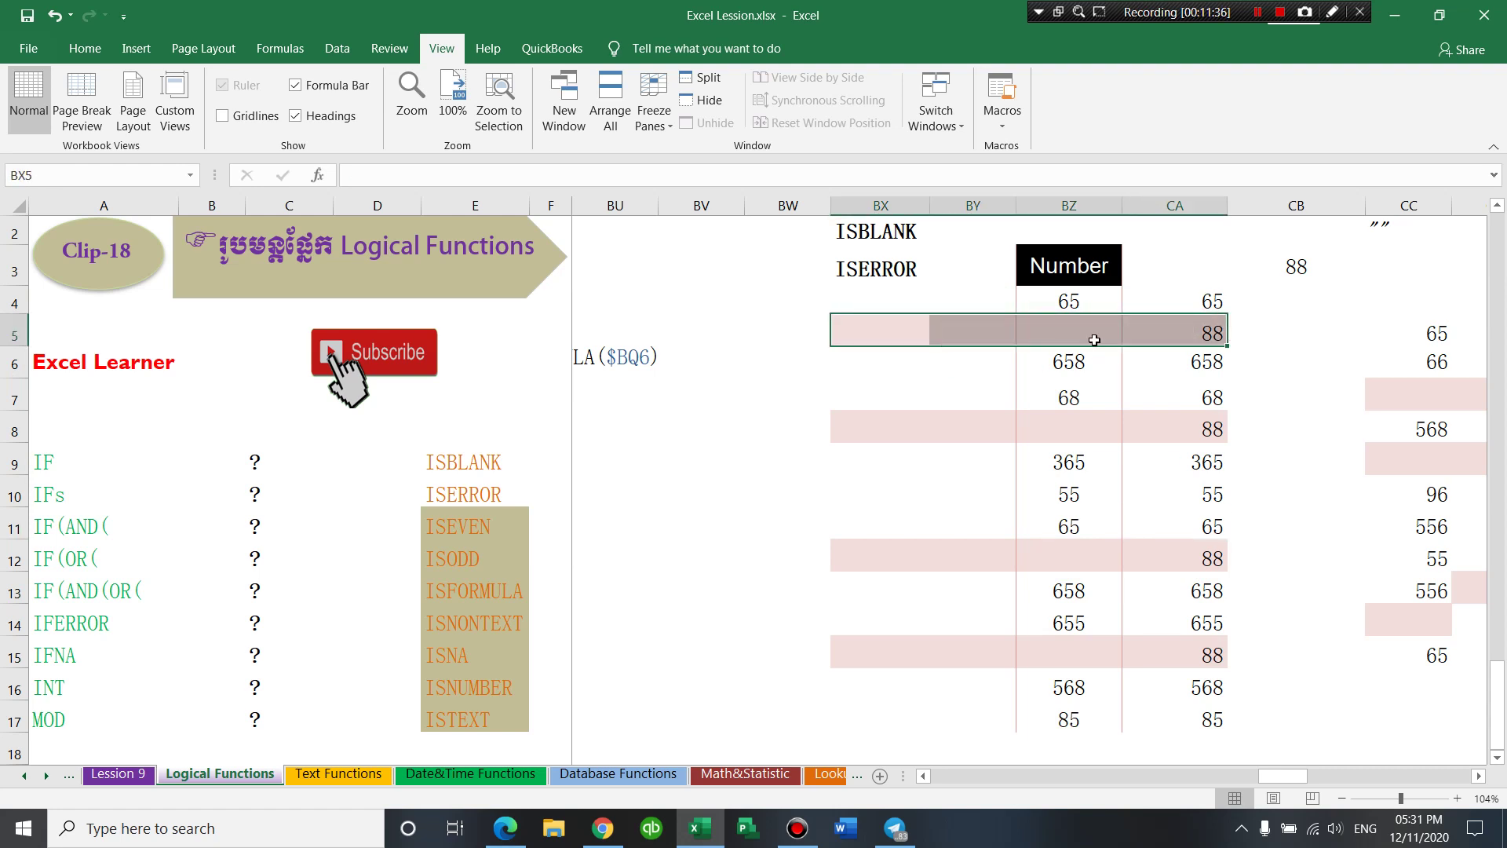
click(1070, 452)
click(1114, 559)
click(873, 272)
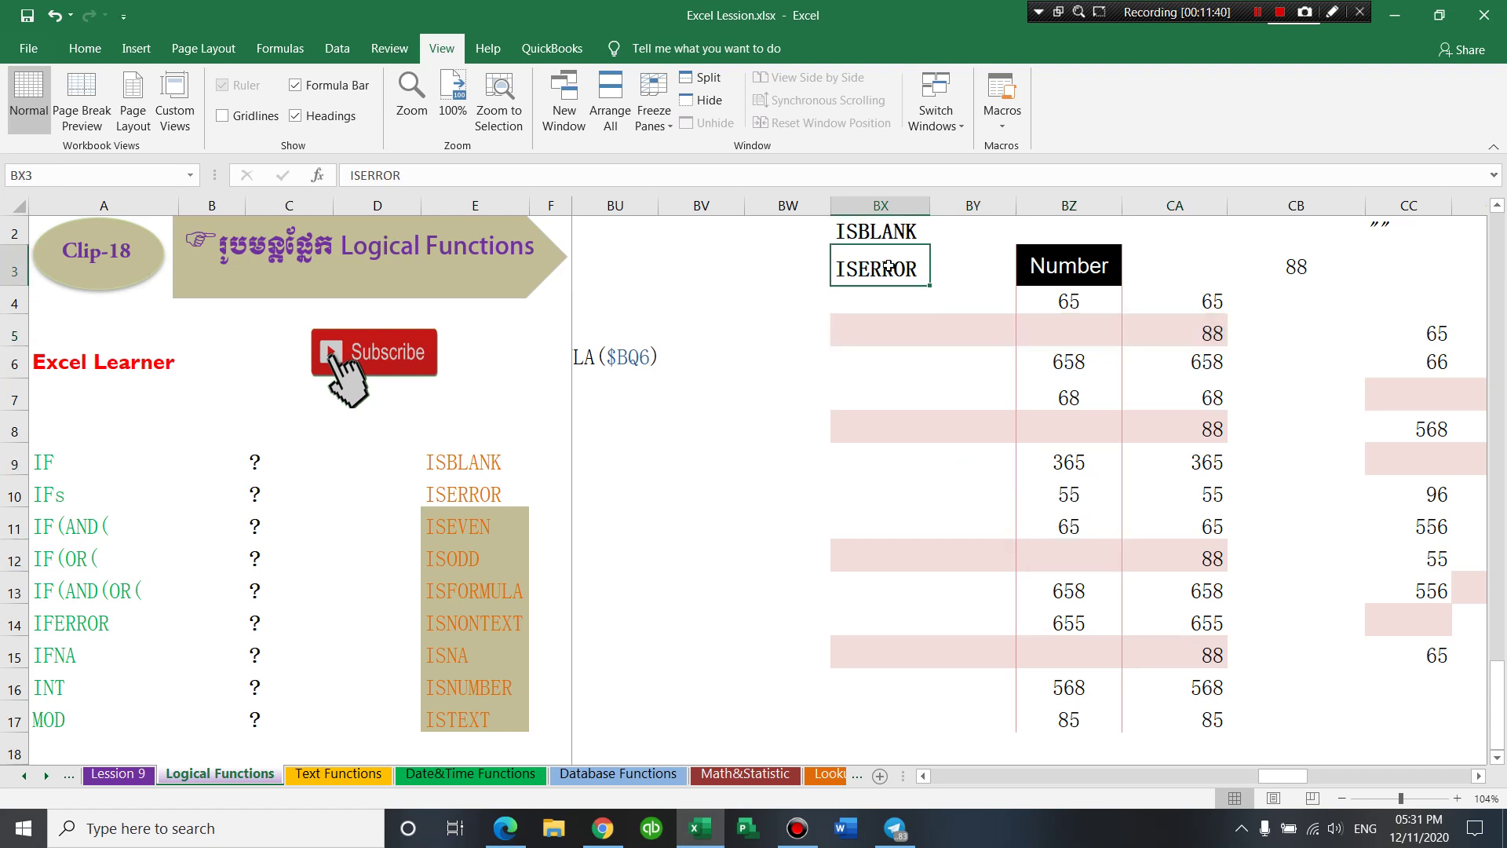
click(1479, 775)
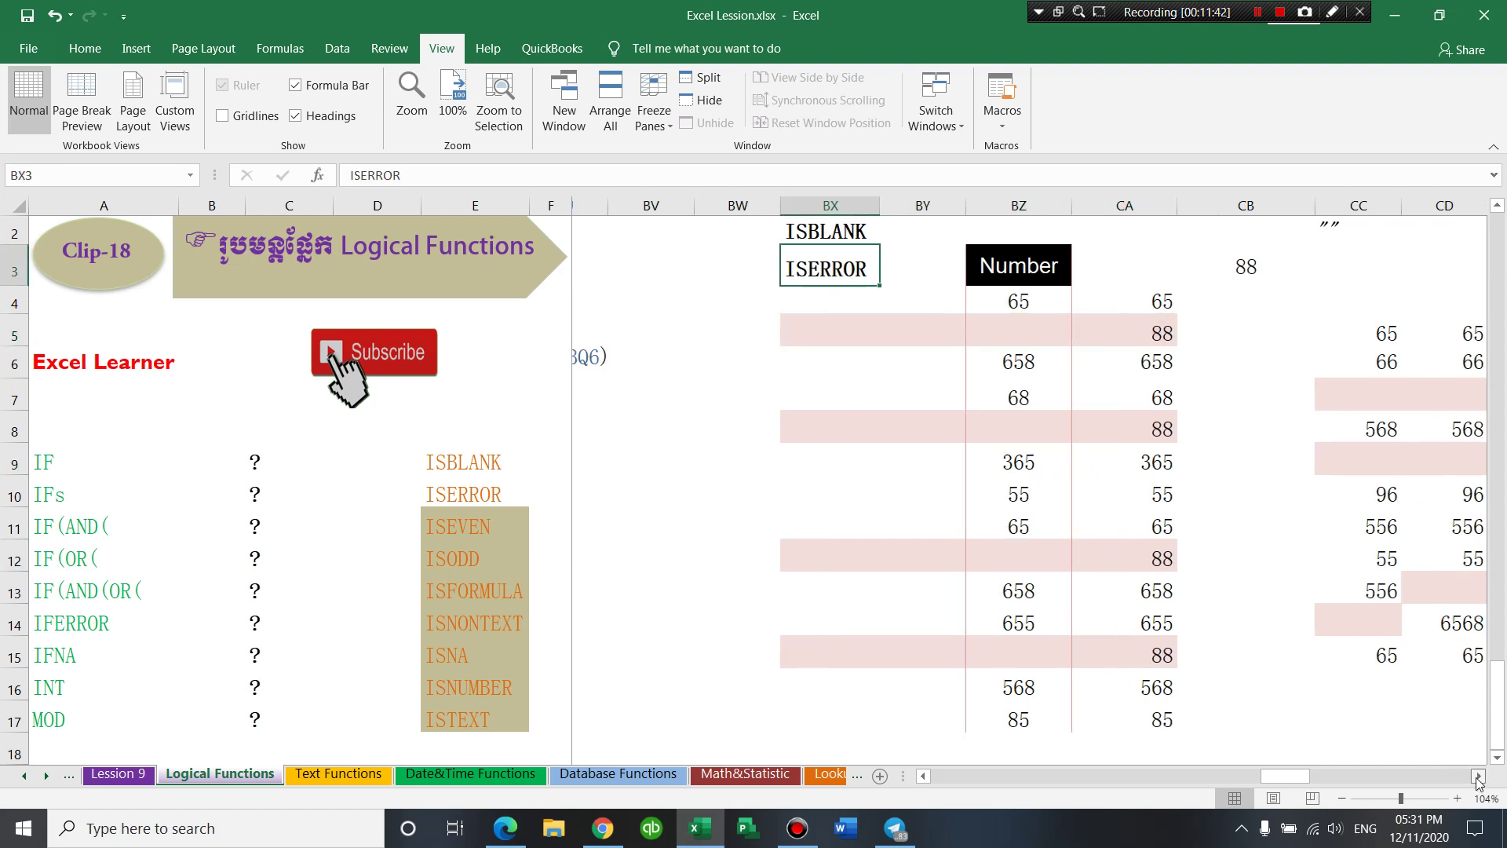
- Scroll right to the sales table and label cell CI3 with ISERROR
click(1479, 775)
click(1479, 775)
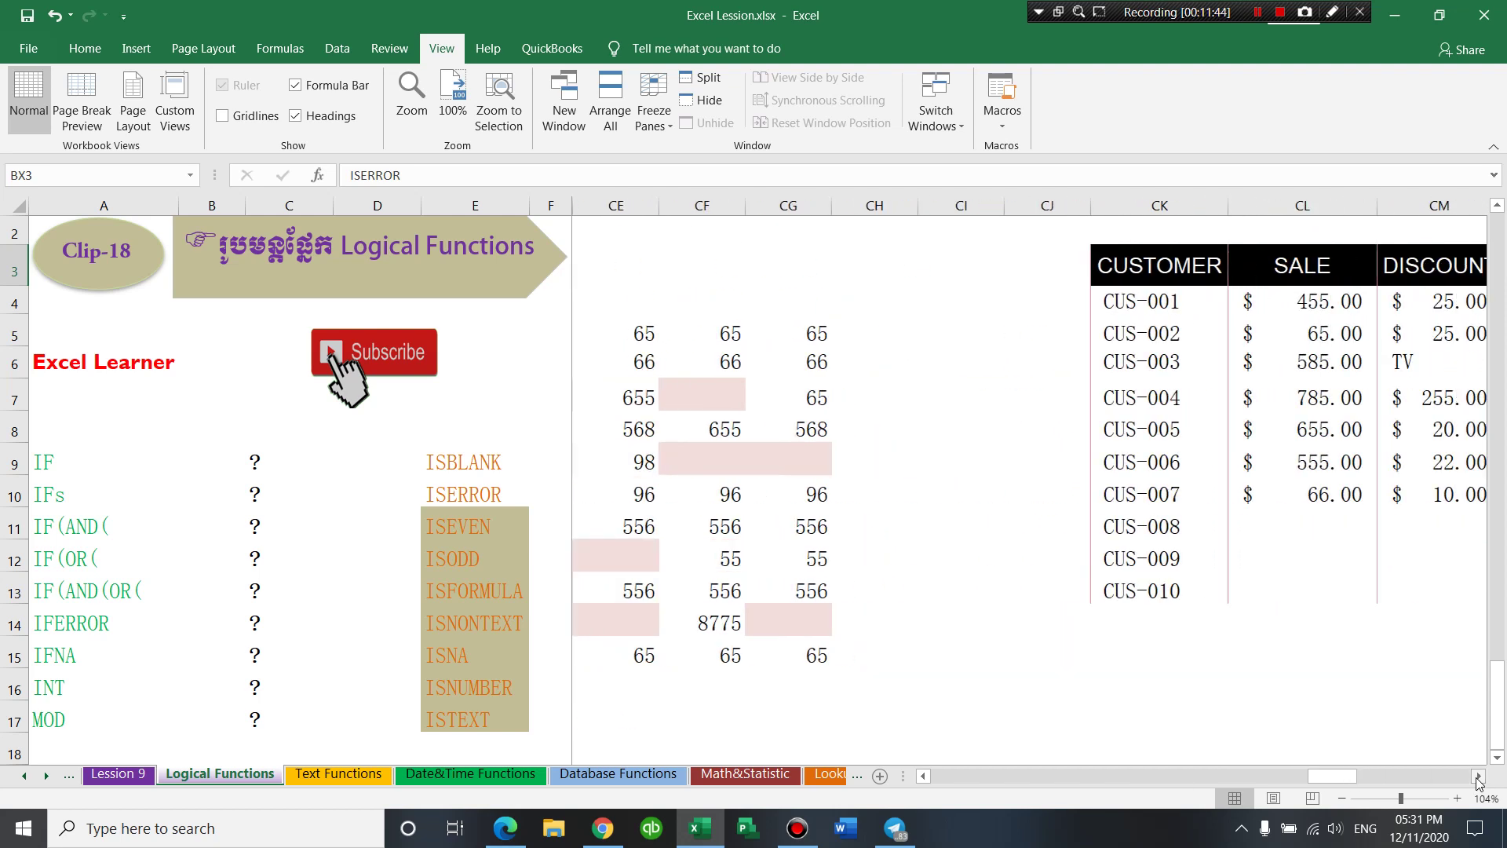
click(1478, 776)
click(1478, 775)
click(1478, 775)
click(686, 268)
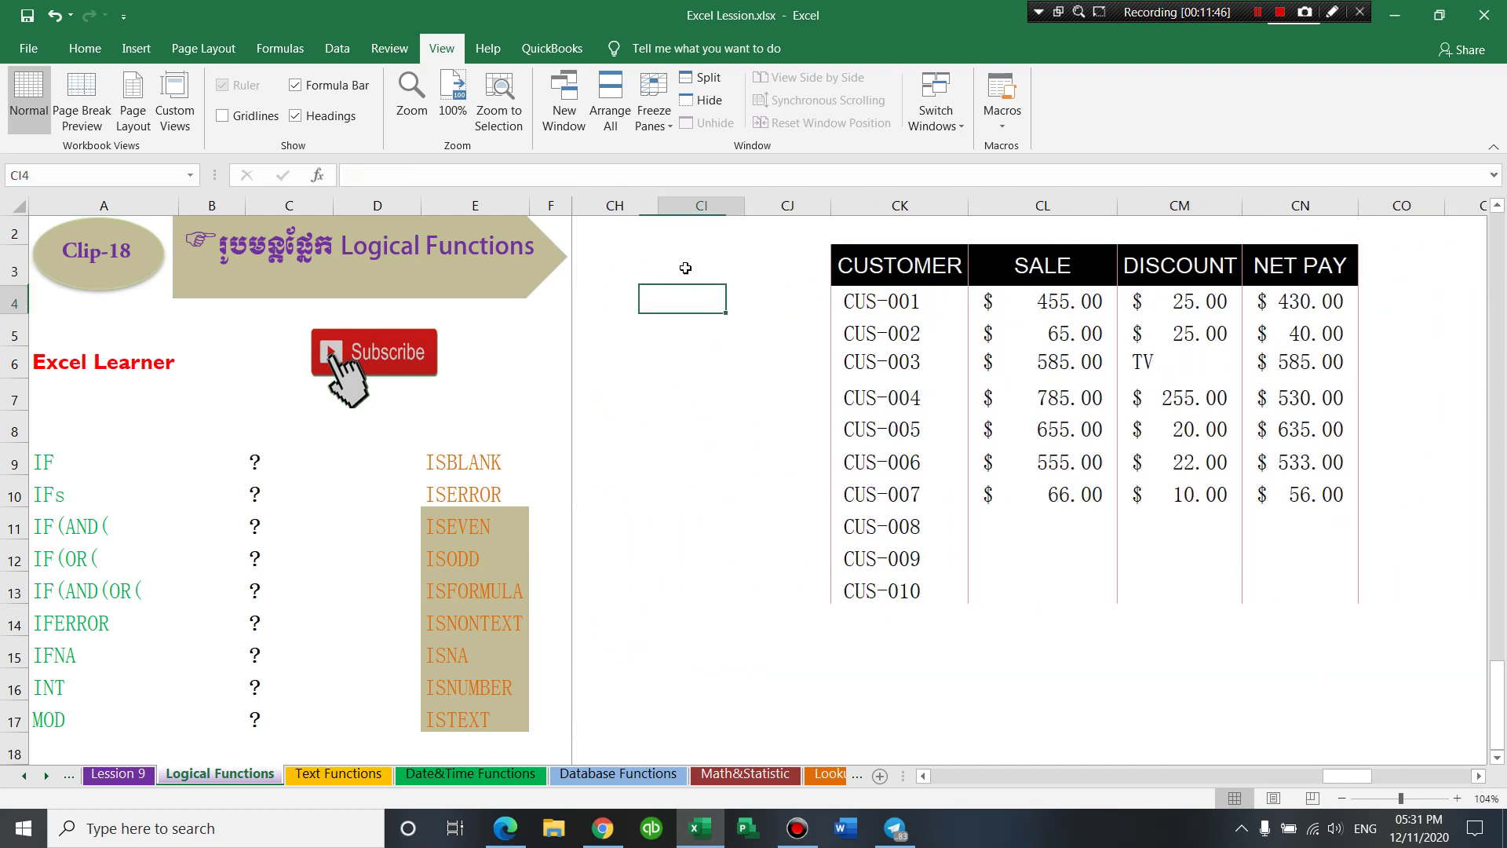
text(=)
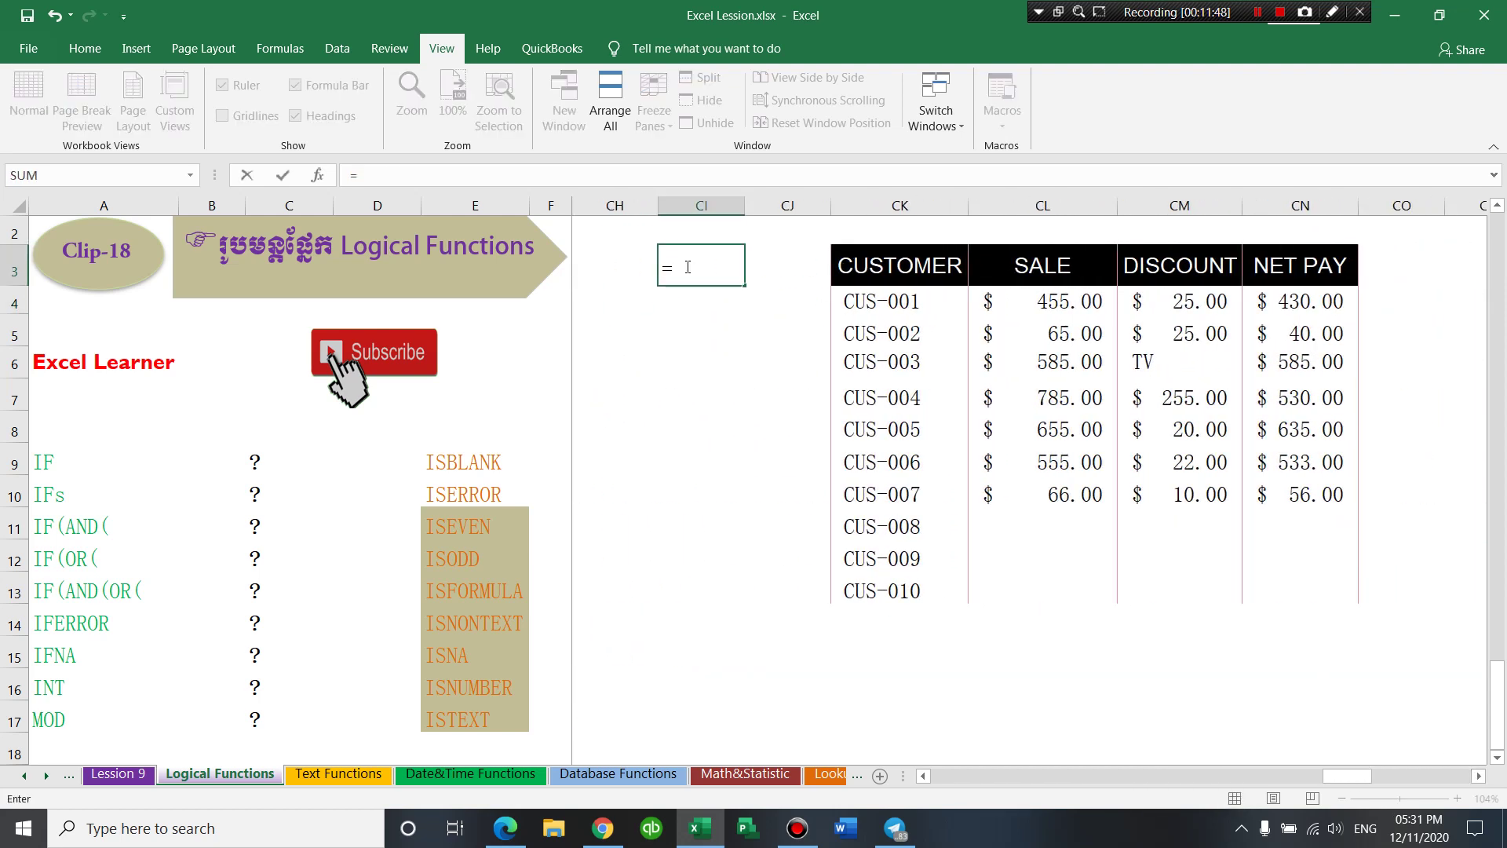
text(IF)
key(BackSpace)
key(BackSpace)
key(BackSpace)
text(E)
key(BackSpace)
text(RROE)
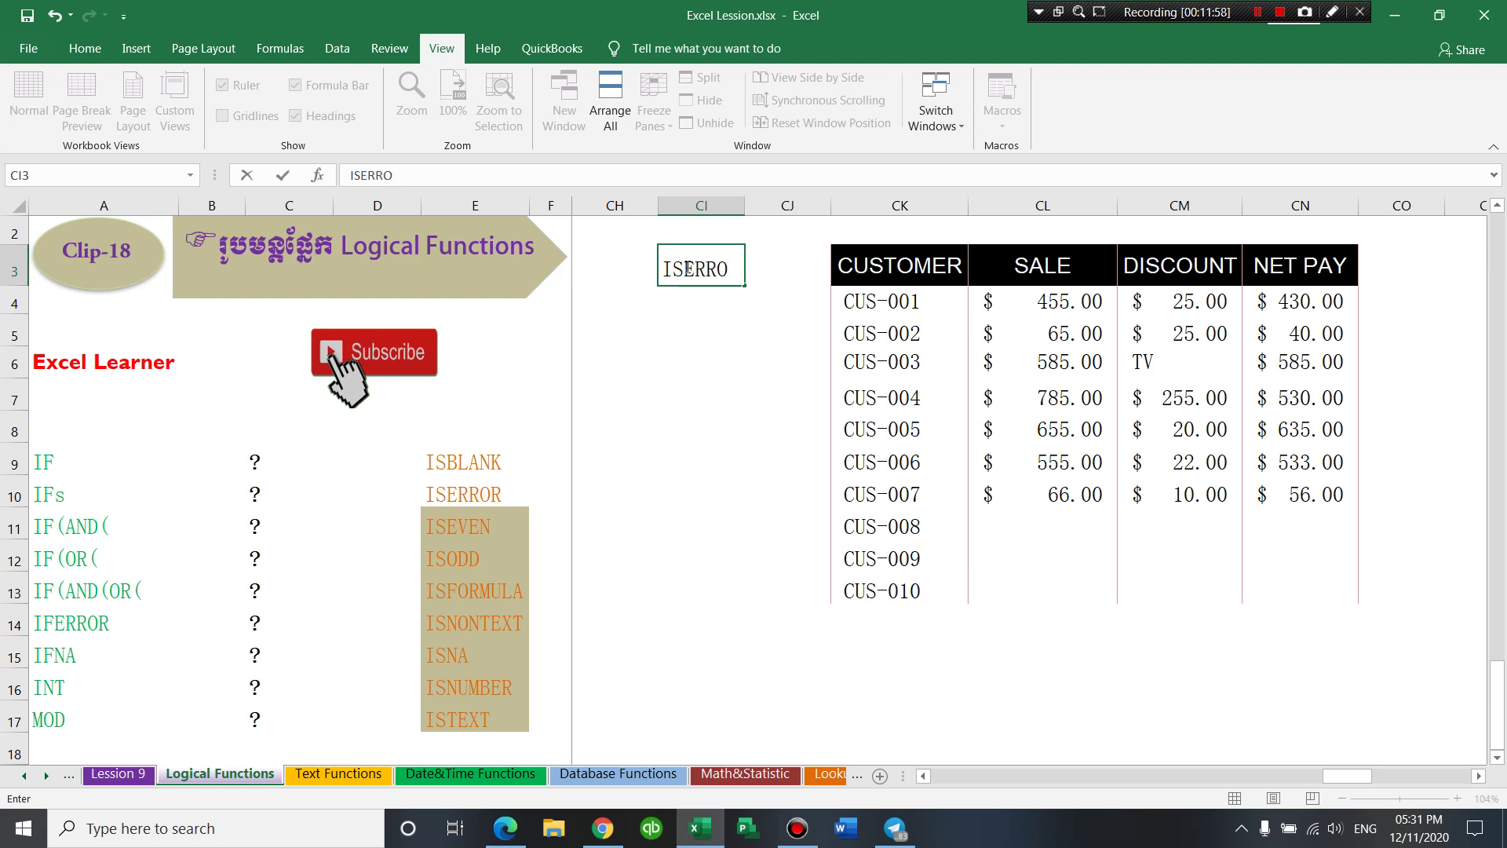
key(BackSpace)
text(OR)
key(Return)
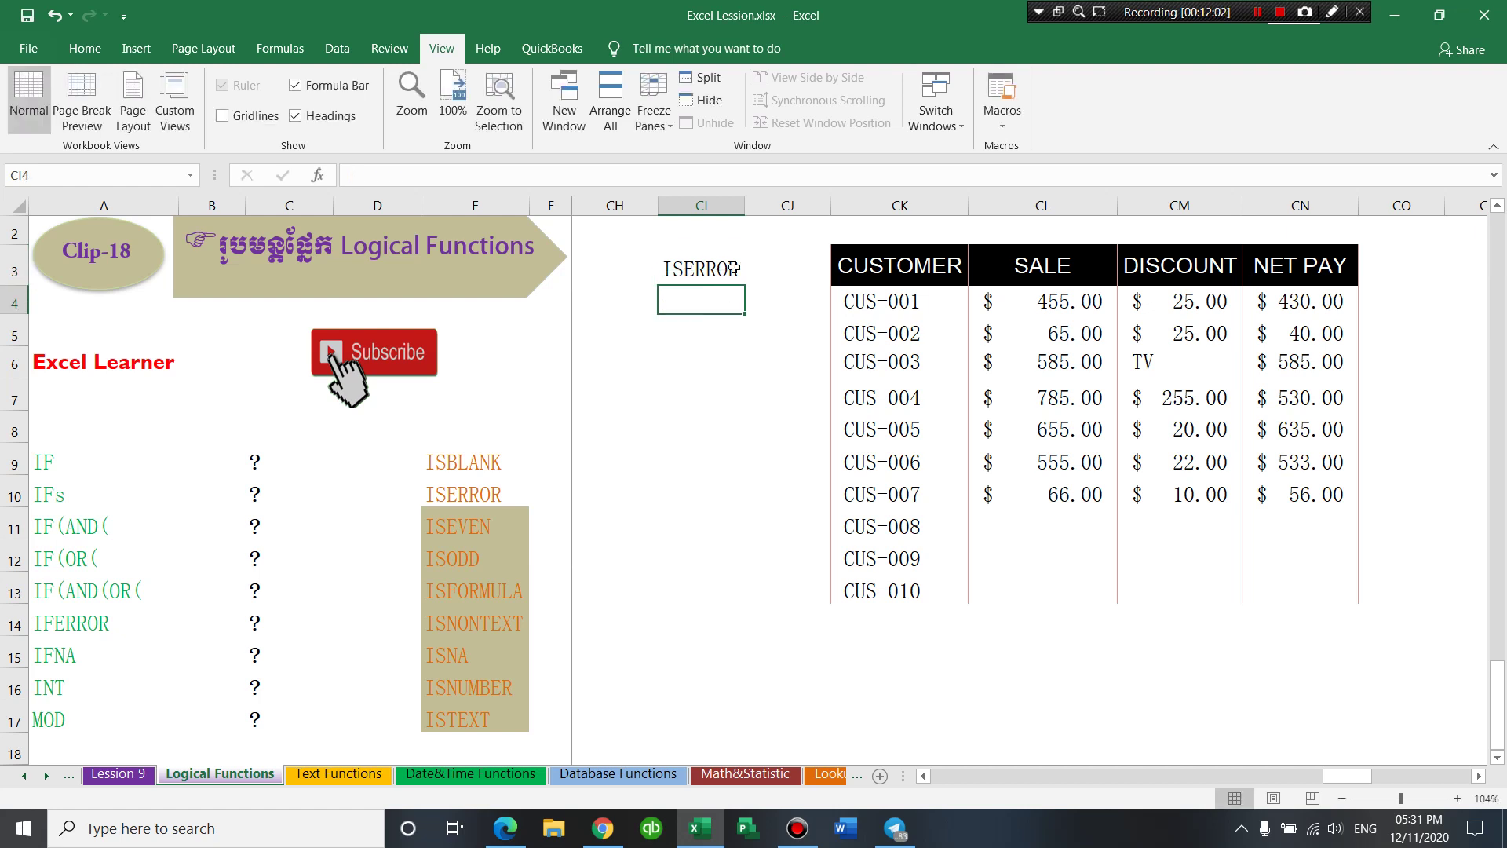
- Begin an =IF formula in CI7, then cancel it
click(691, 395)
text(=IF)
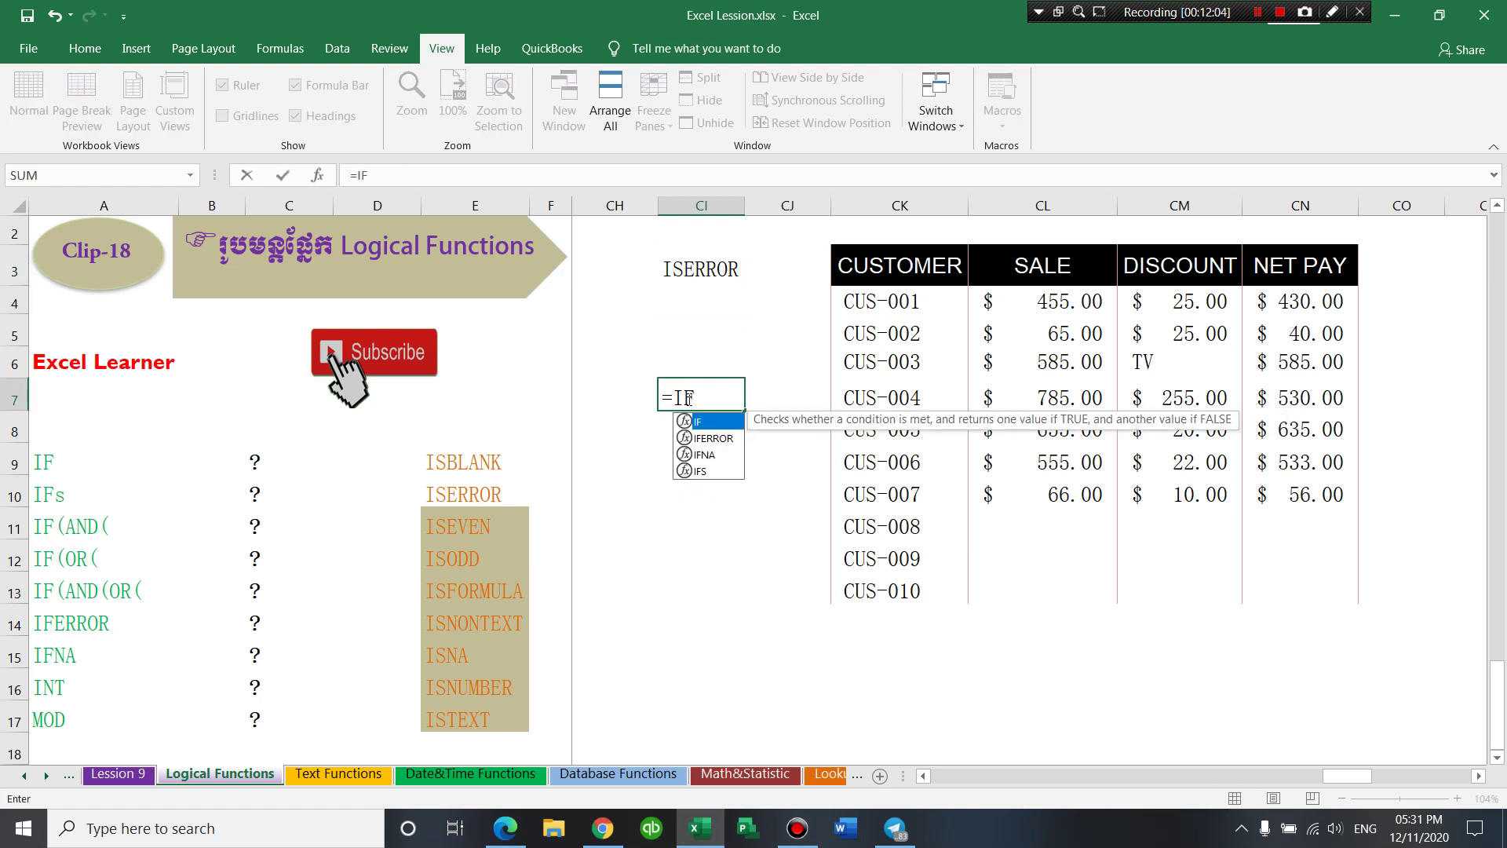
key(Down)
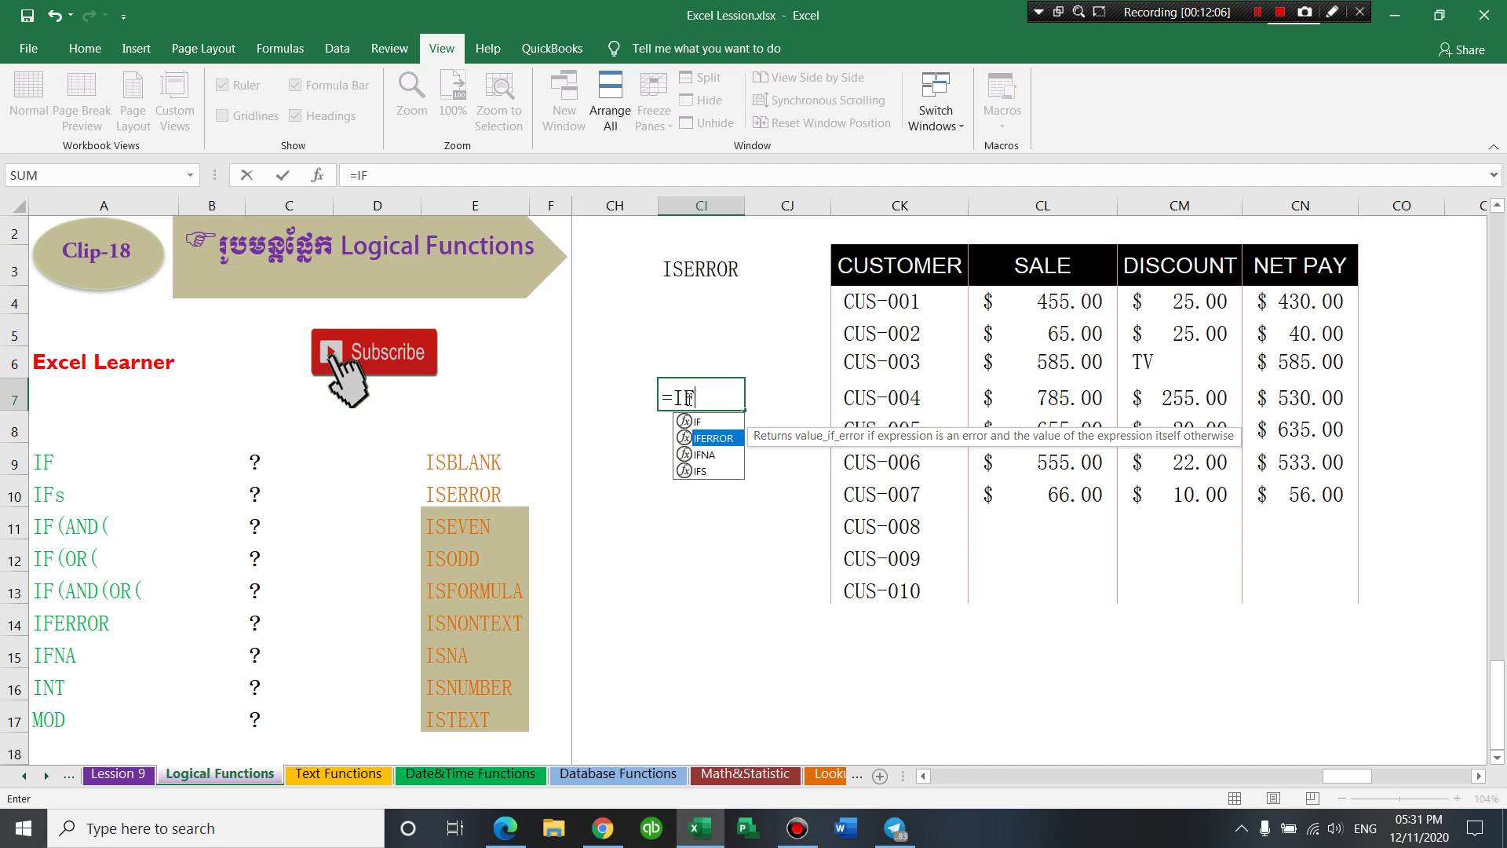
key(Escape)
key(Escape)
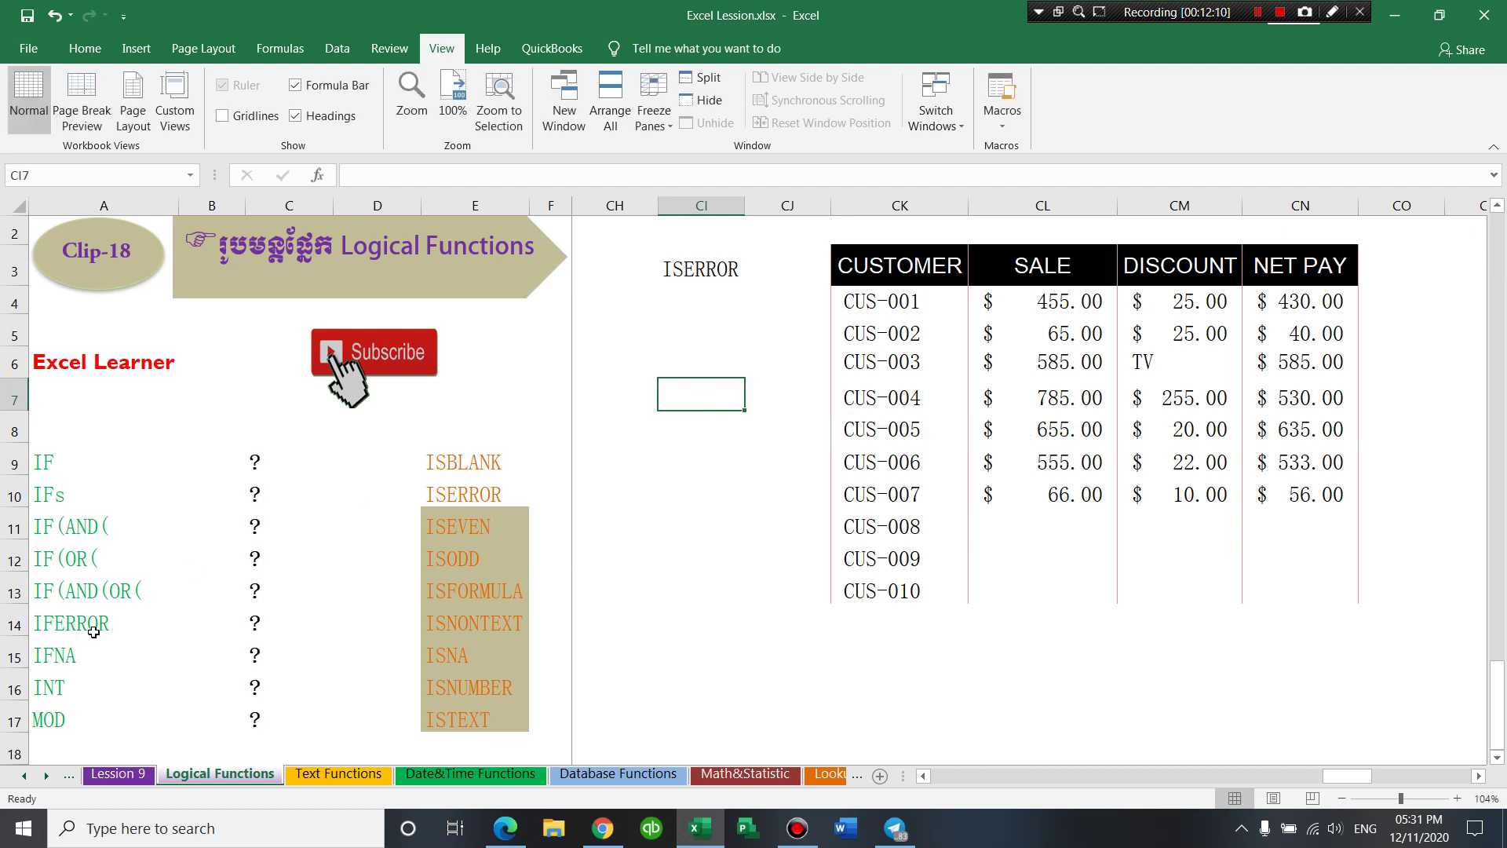
- Select the table's header row from CUSTOMER to NET PAY
click(732, 490)
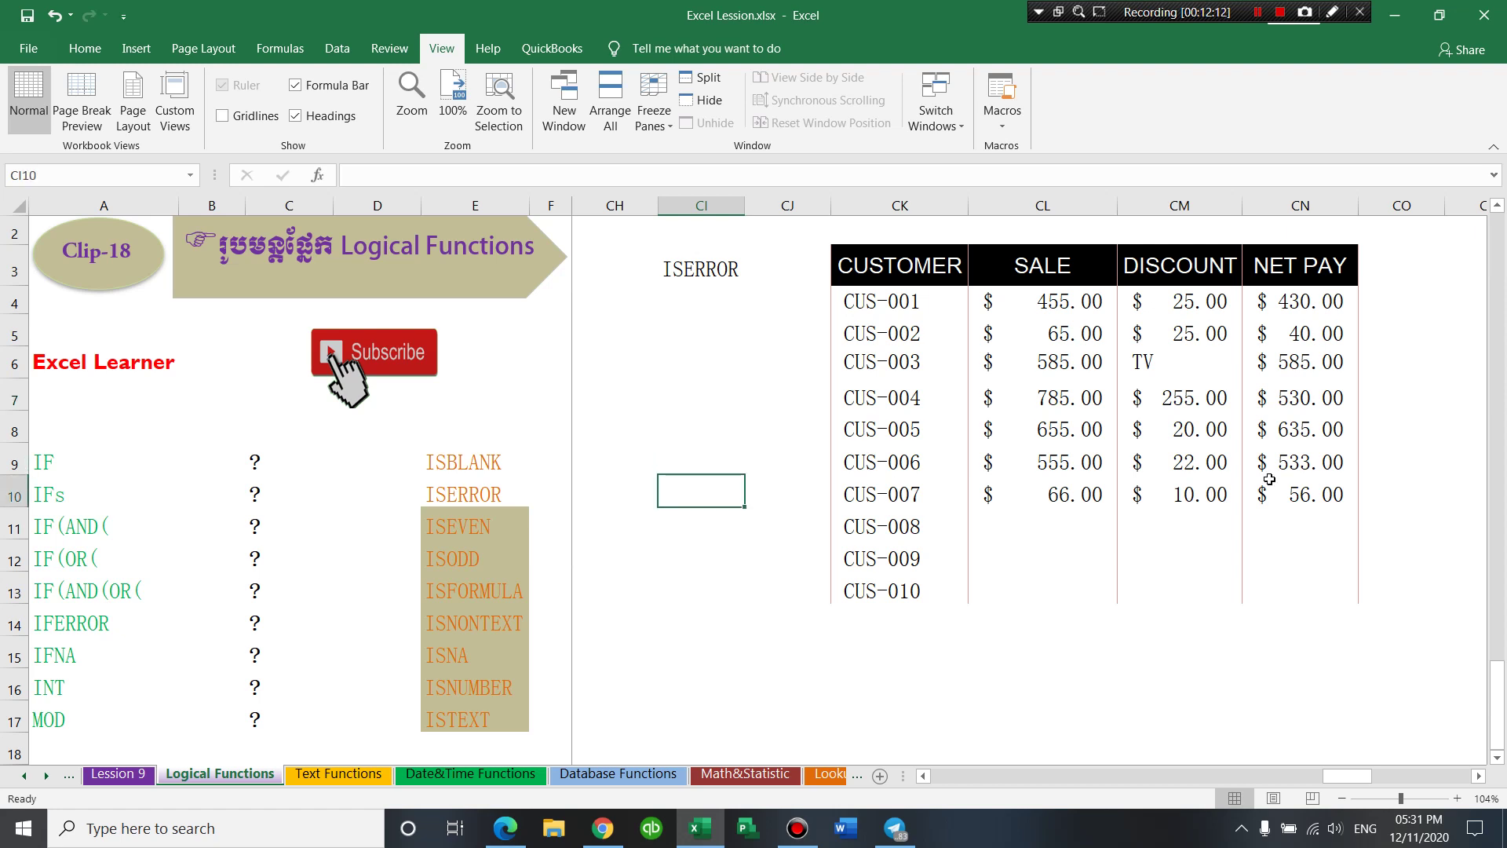
click(1374, 630)
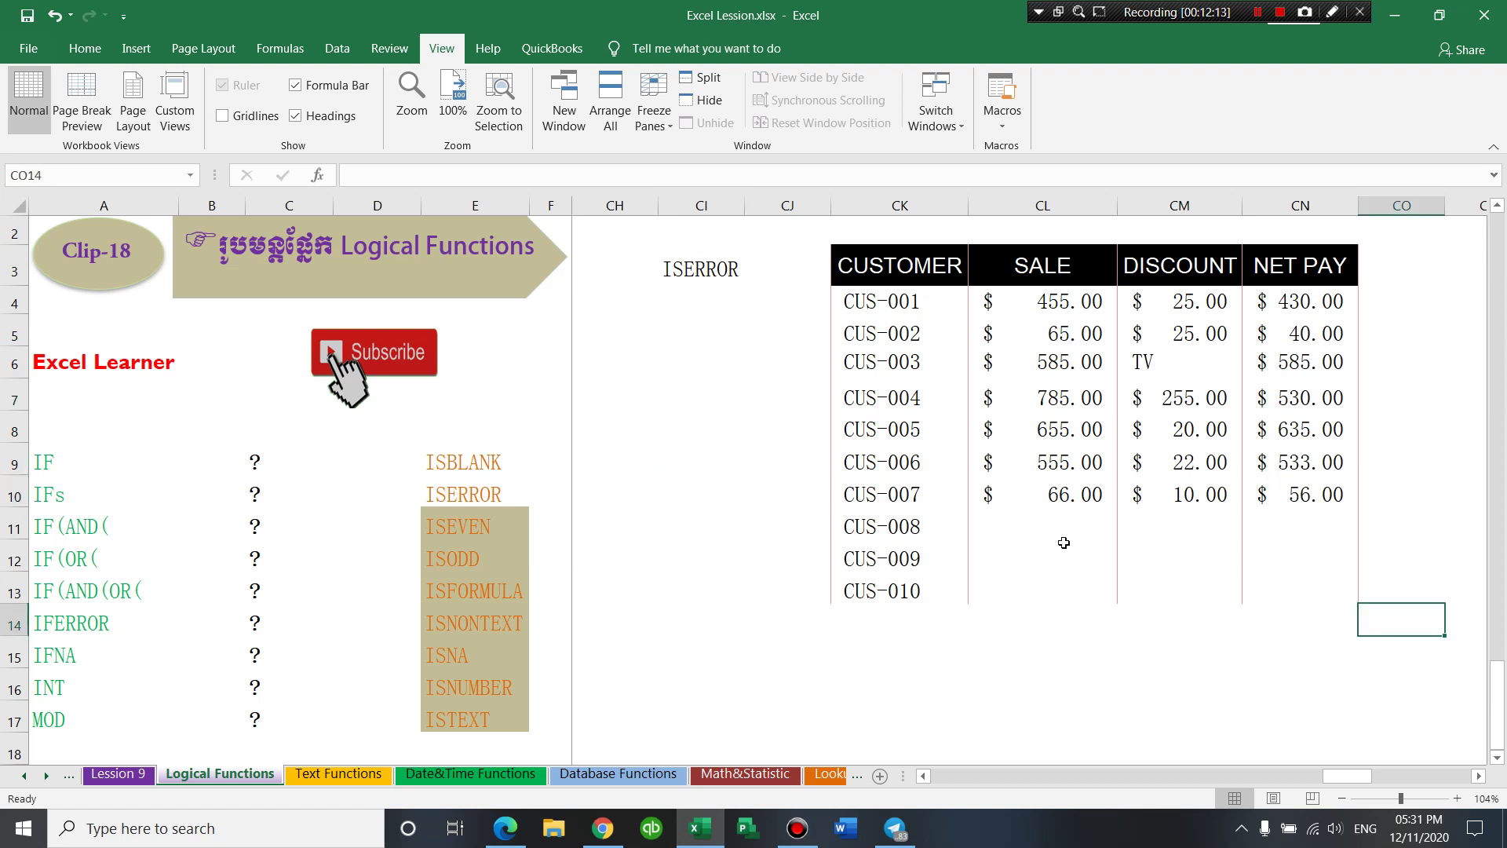
click(1096, 534)
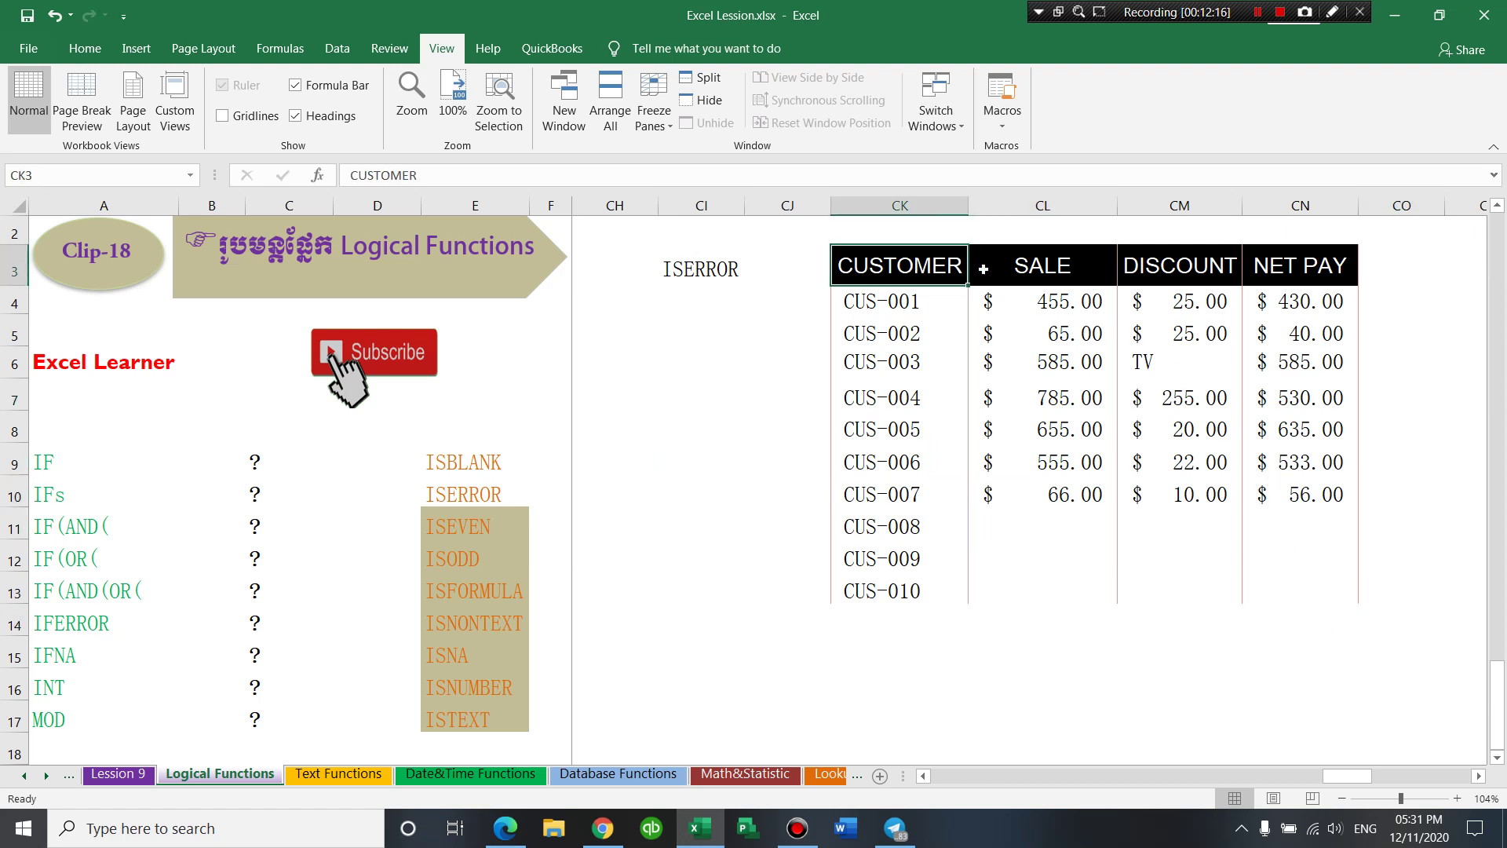
drag(915, 269, 1299, 267)
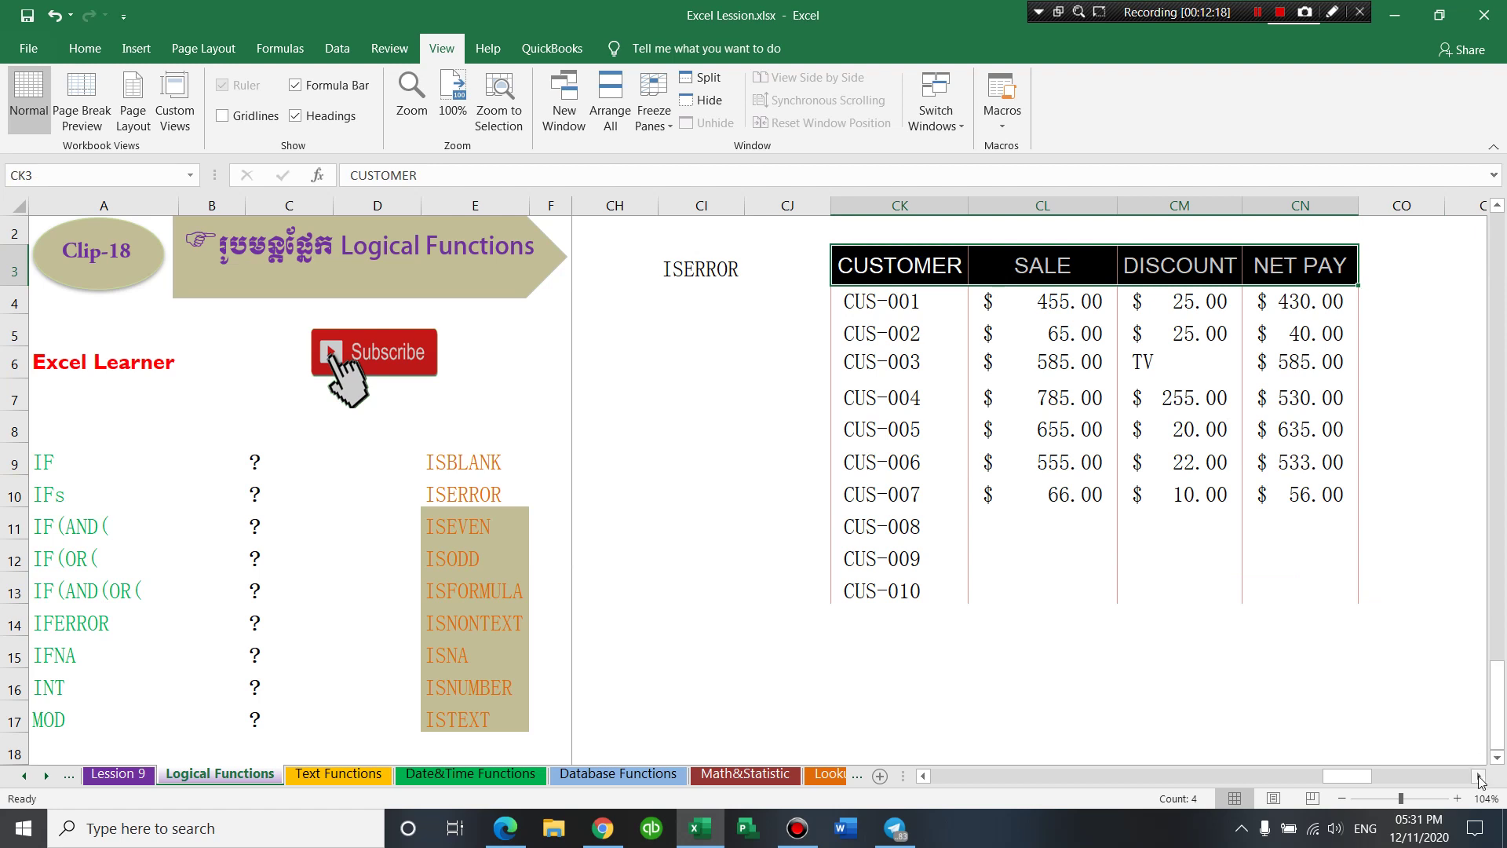
- Merge and center the four cells above the header and type the title DAILY SALES
click(1479, 776)
drag(799, 228, 1194, 226)
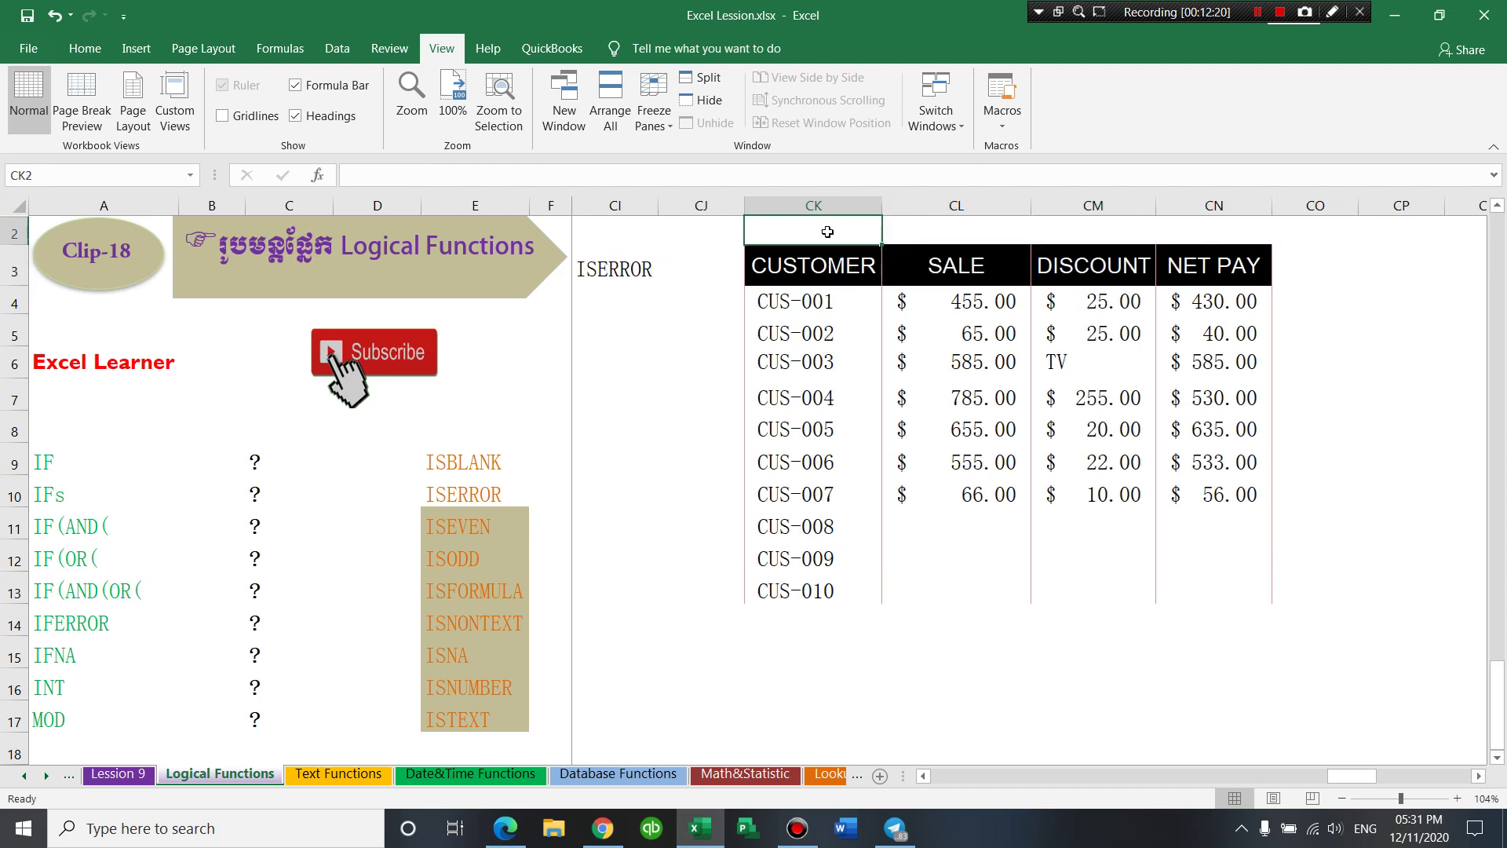
click(85, 48)
click(567, 117)
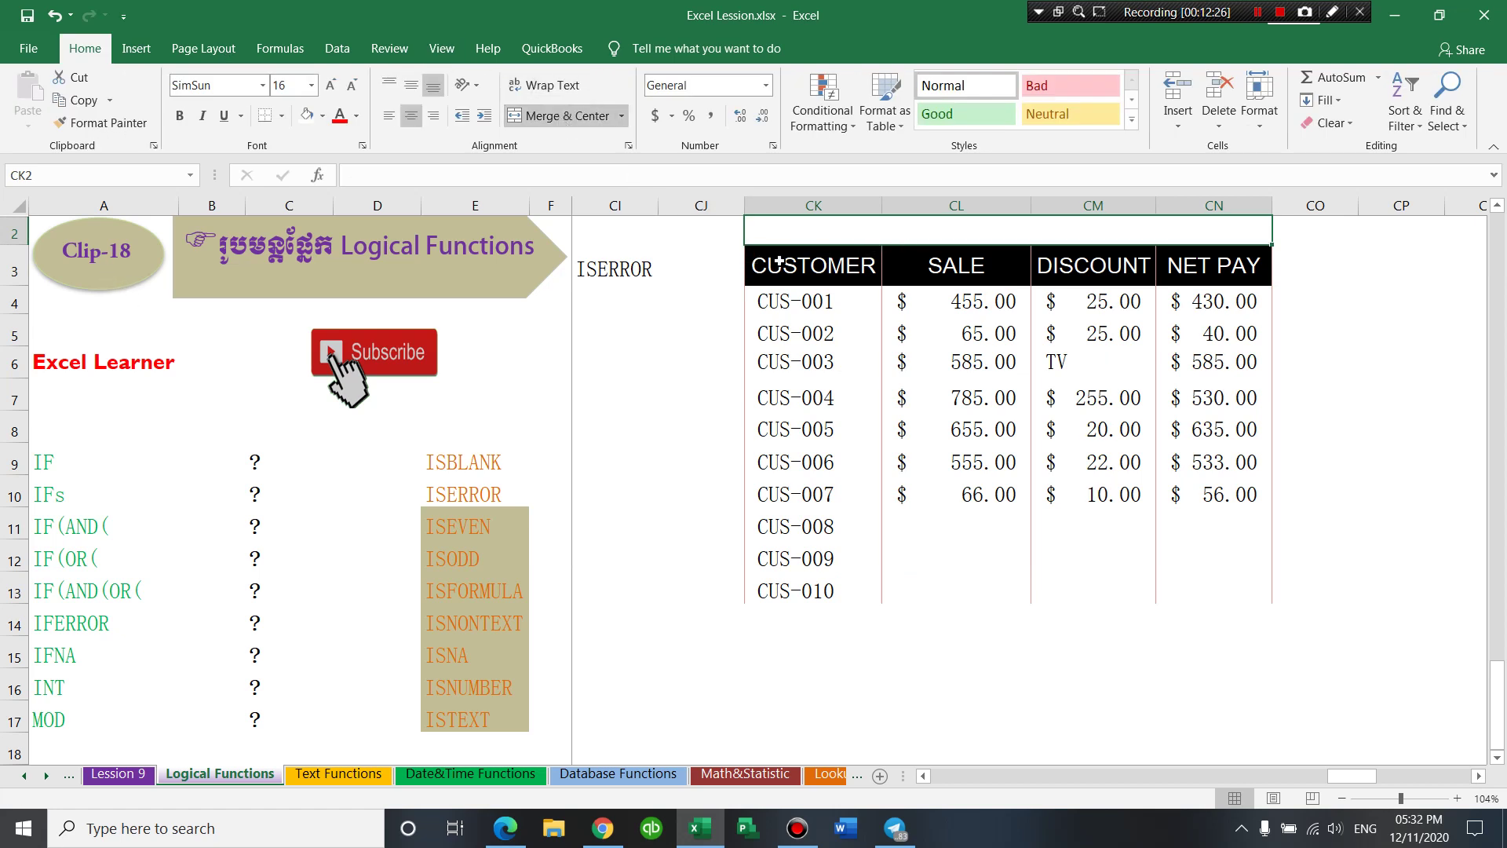
text(DAILY SALES)
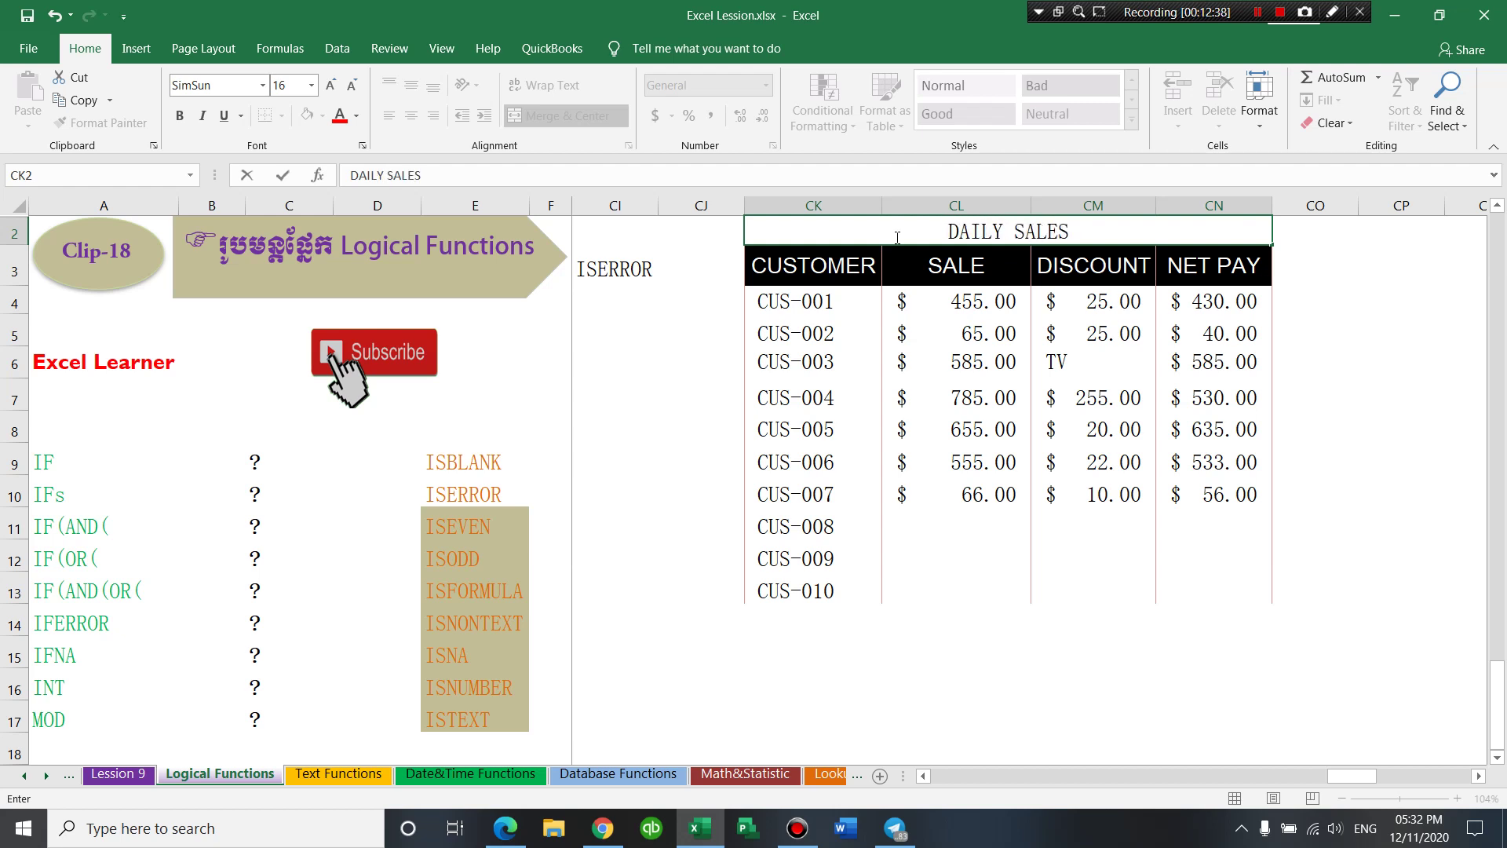
click(961, 374)
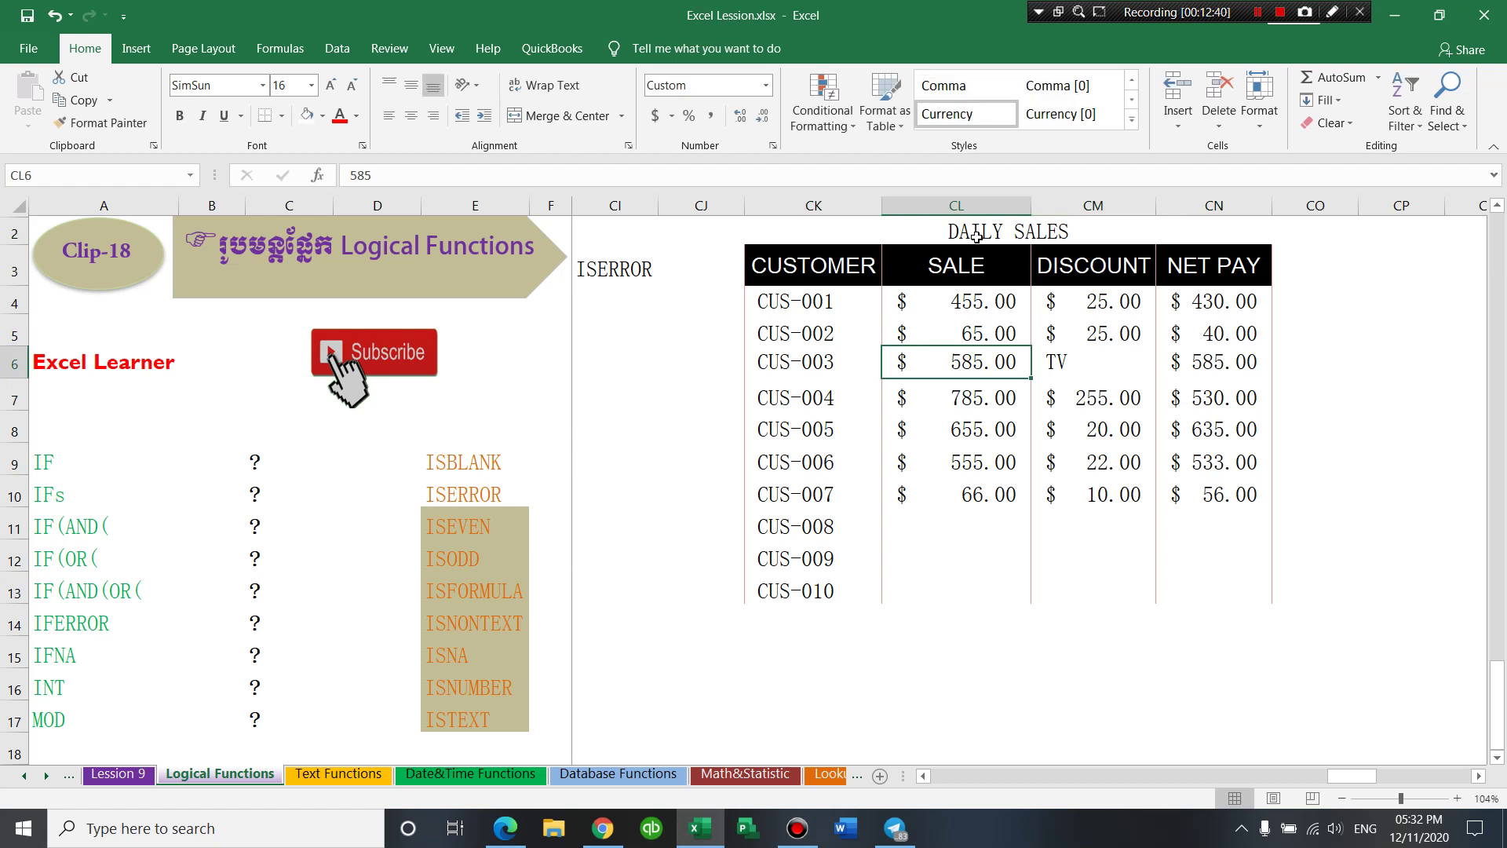
- Fill the DAILY SALES title cell with dark red
click(851, 232)
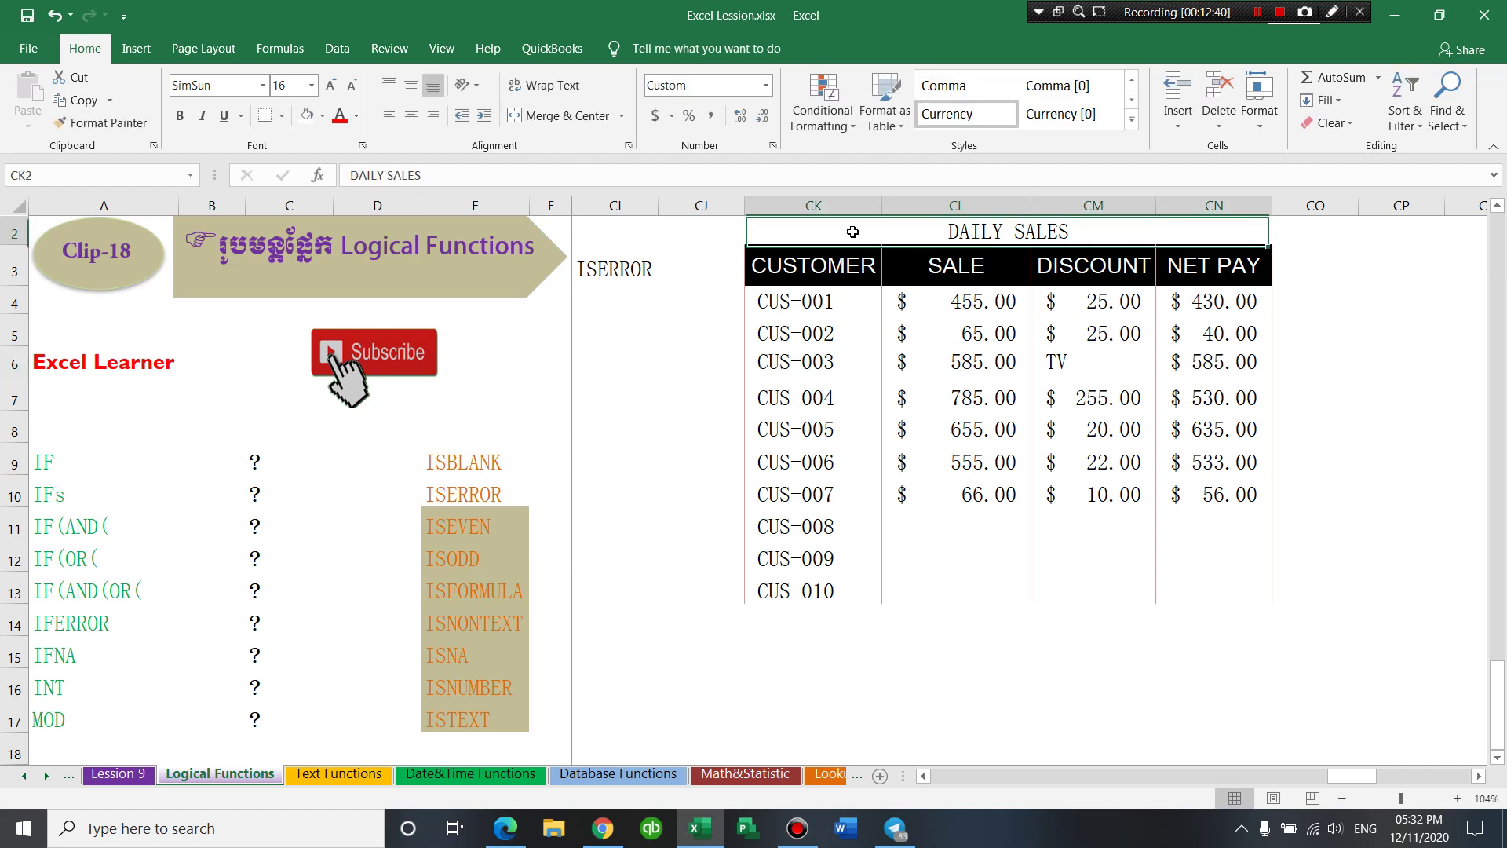
click(322, 116)
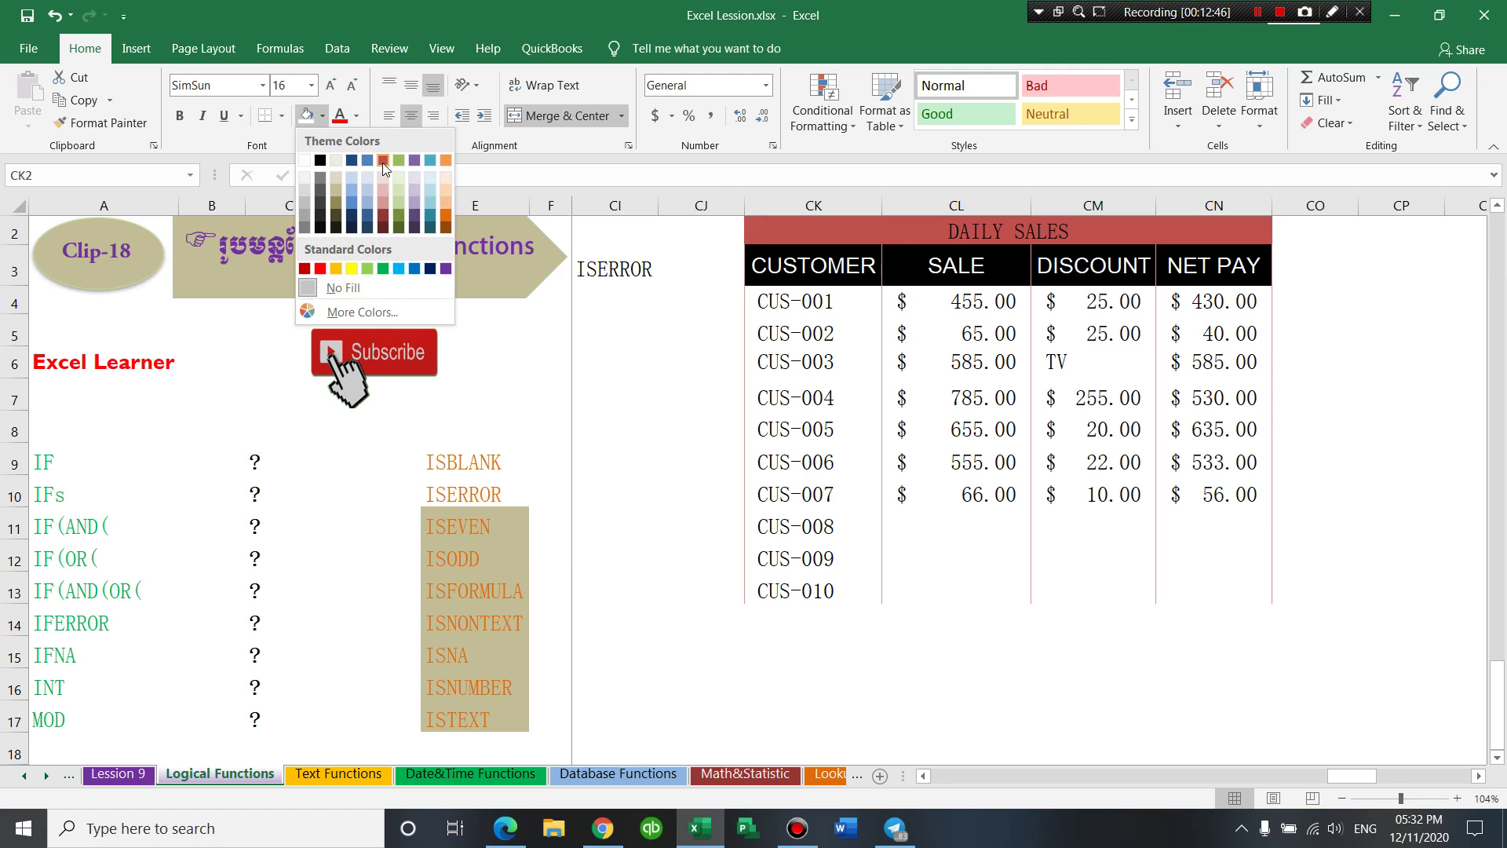
click(383, 161)
- Select the CUSTOMER header and the customer ID column below it
click(890, 292)
click(840, 270)
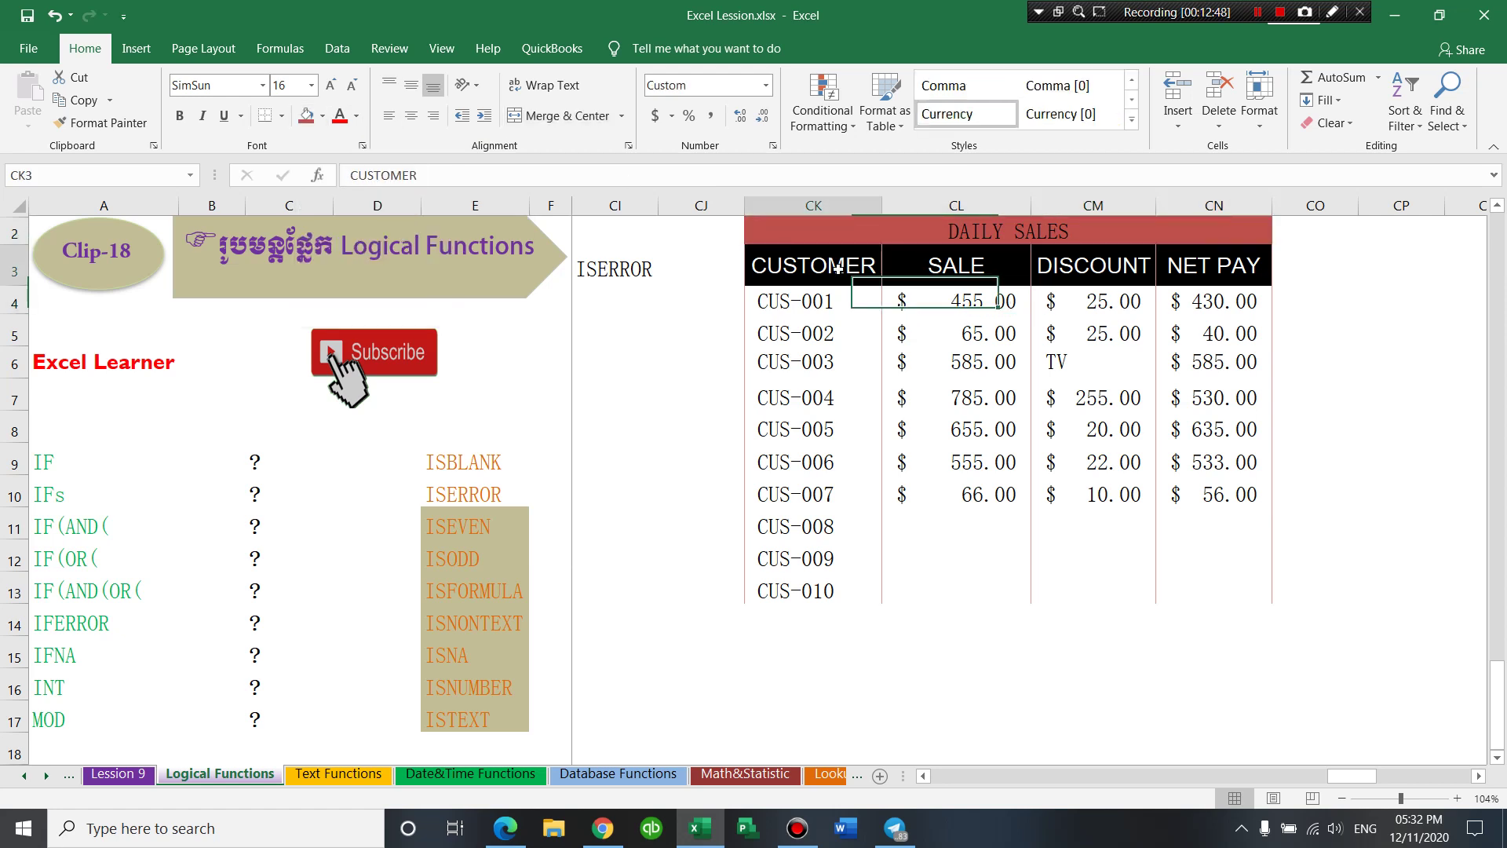
drag(839, 303, 858, 588)
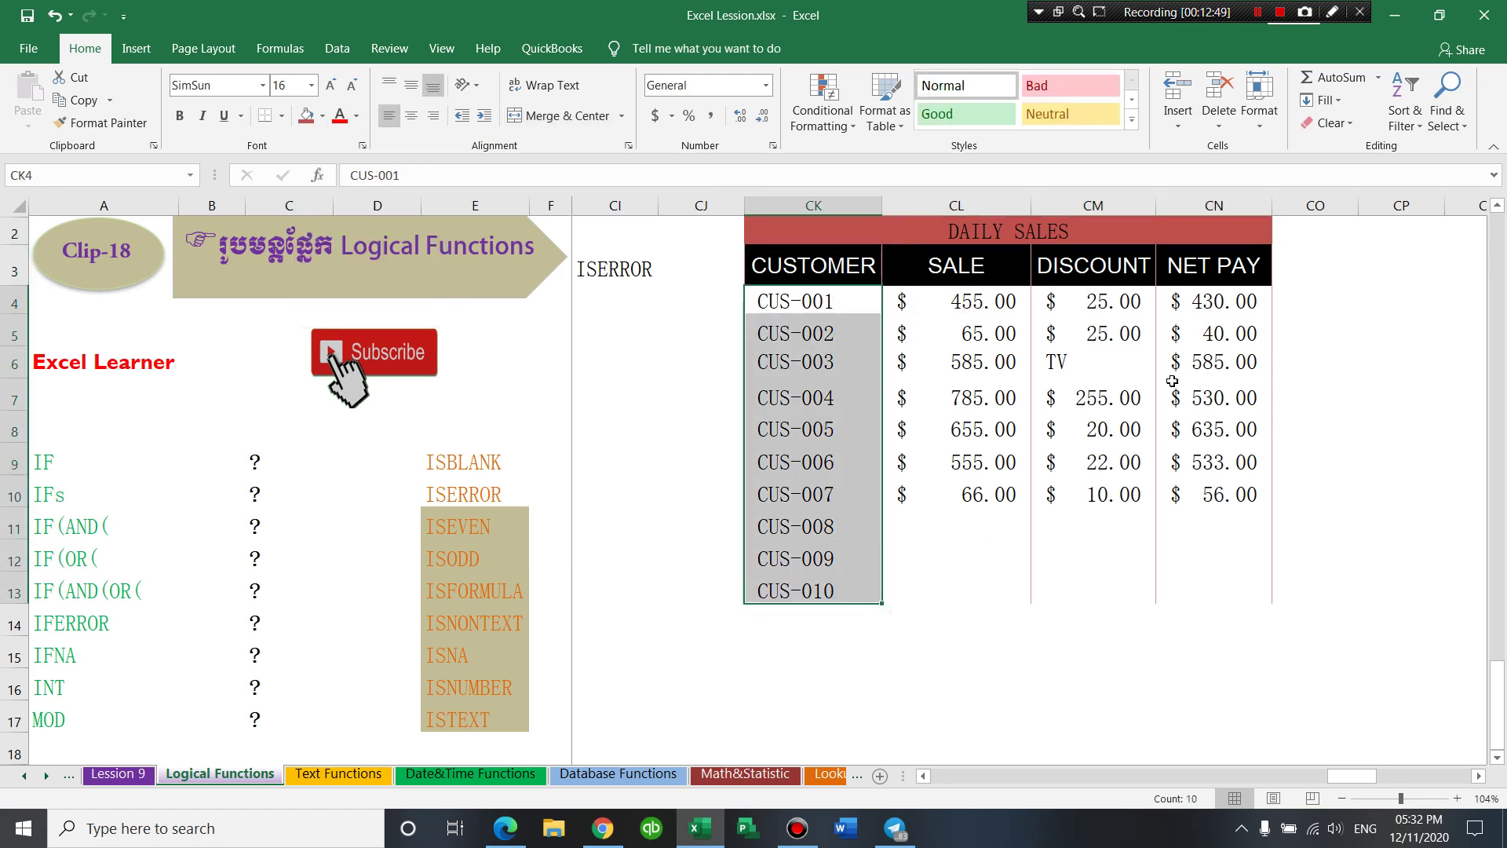
- Clear the existing values from the NET PAY column
click(1233, 396)
drag(1255, 626, 1221, 300)
key(Delete)
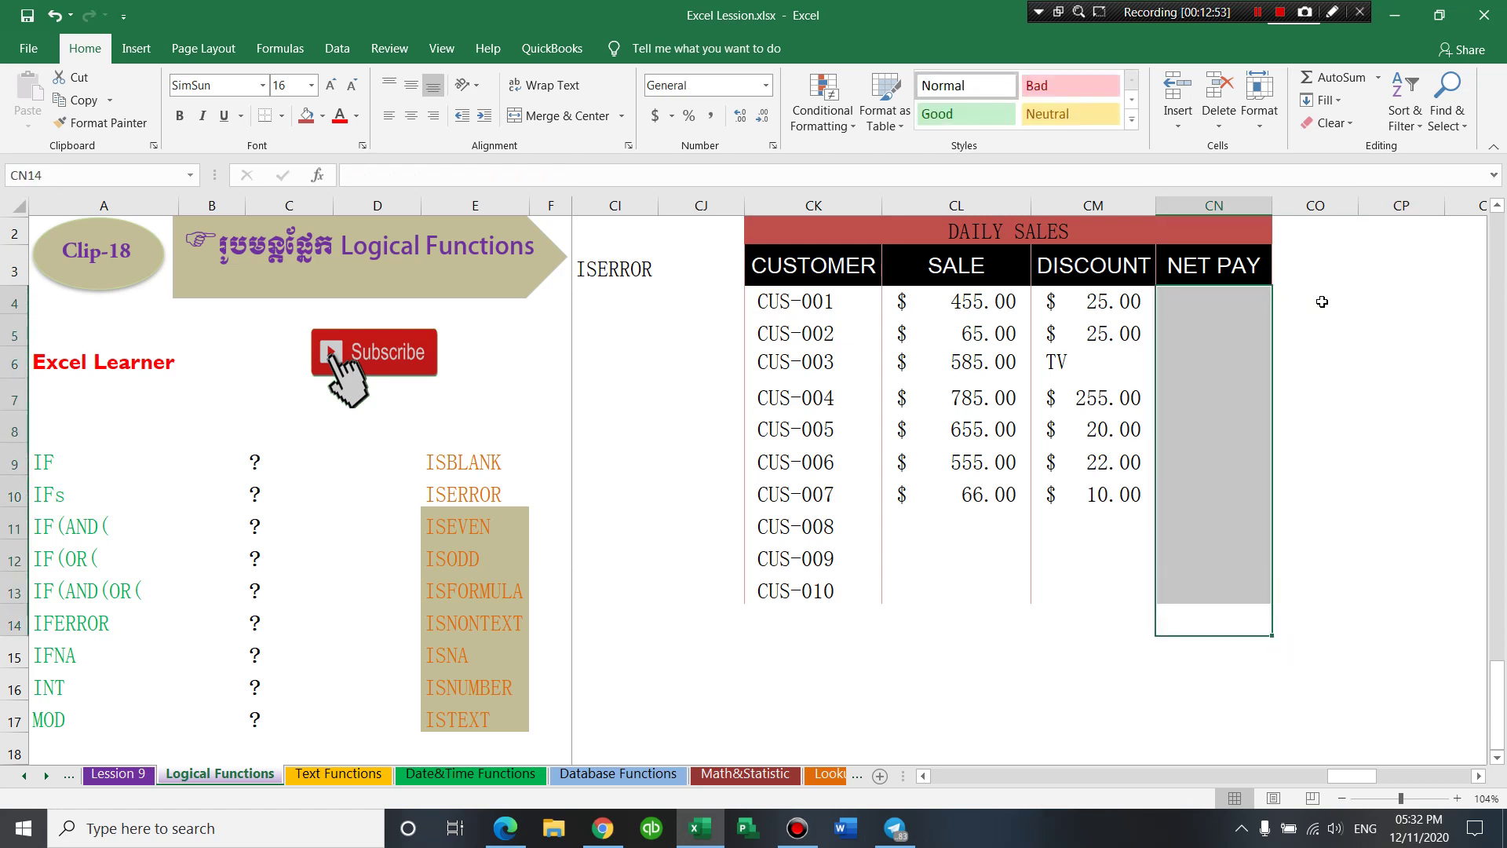
click(1319, 299)
- Review the SALE and DISCOUNT values for the first customers
click(1143, 365)
click(1086, 459)
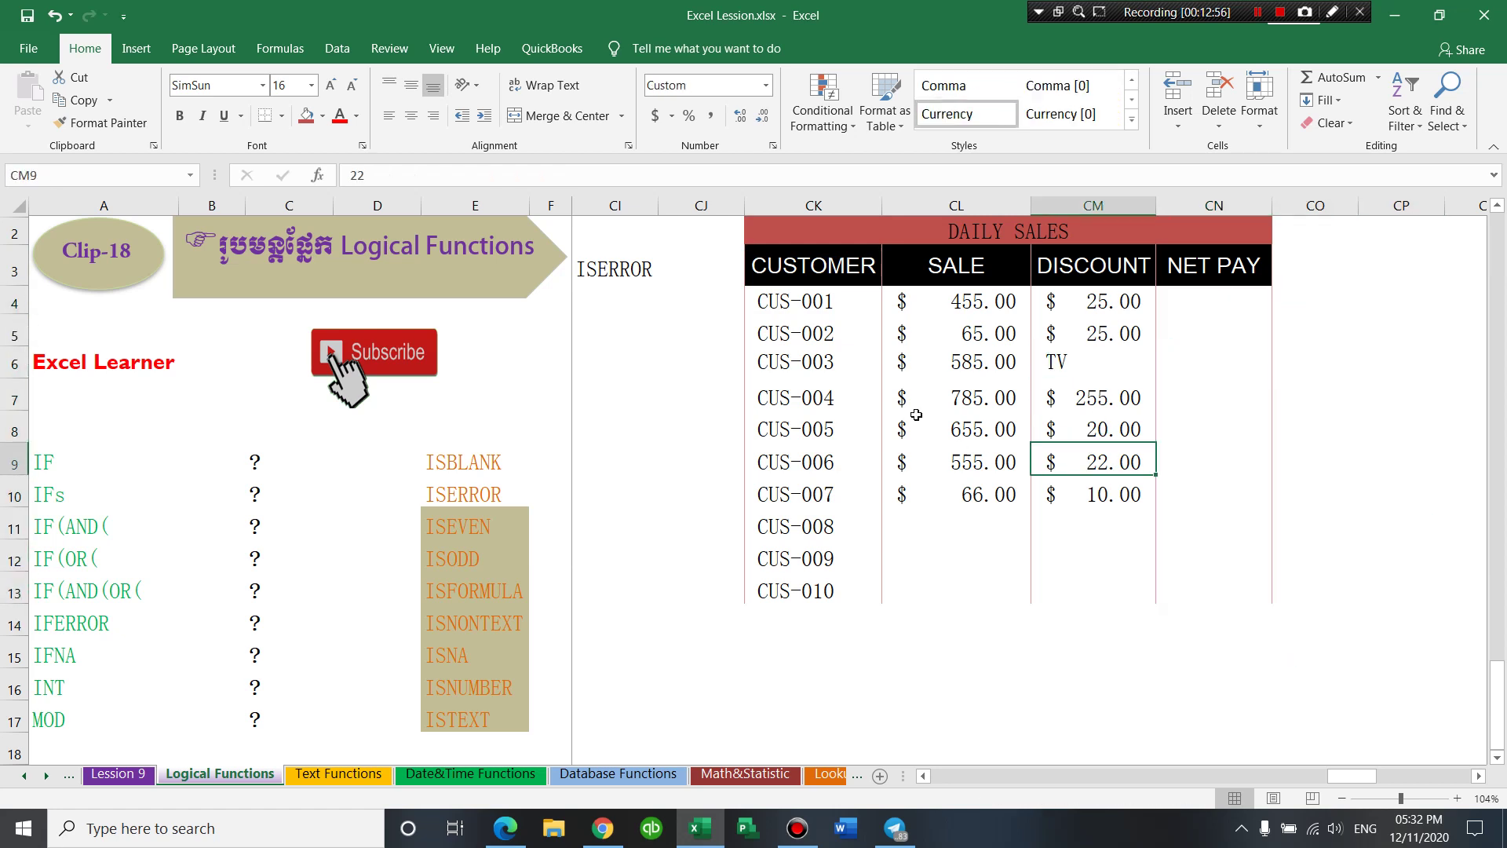
click(858, 396)
mouse_move(932, 295)
mouse_down()
mouse_move(1113, 510)
mouse_move(1115, 592)
mouse_up()
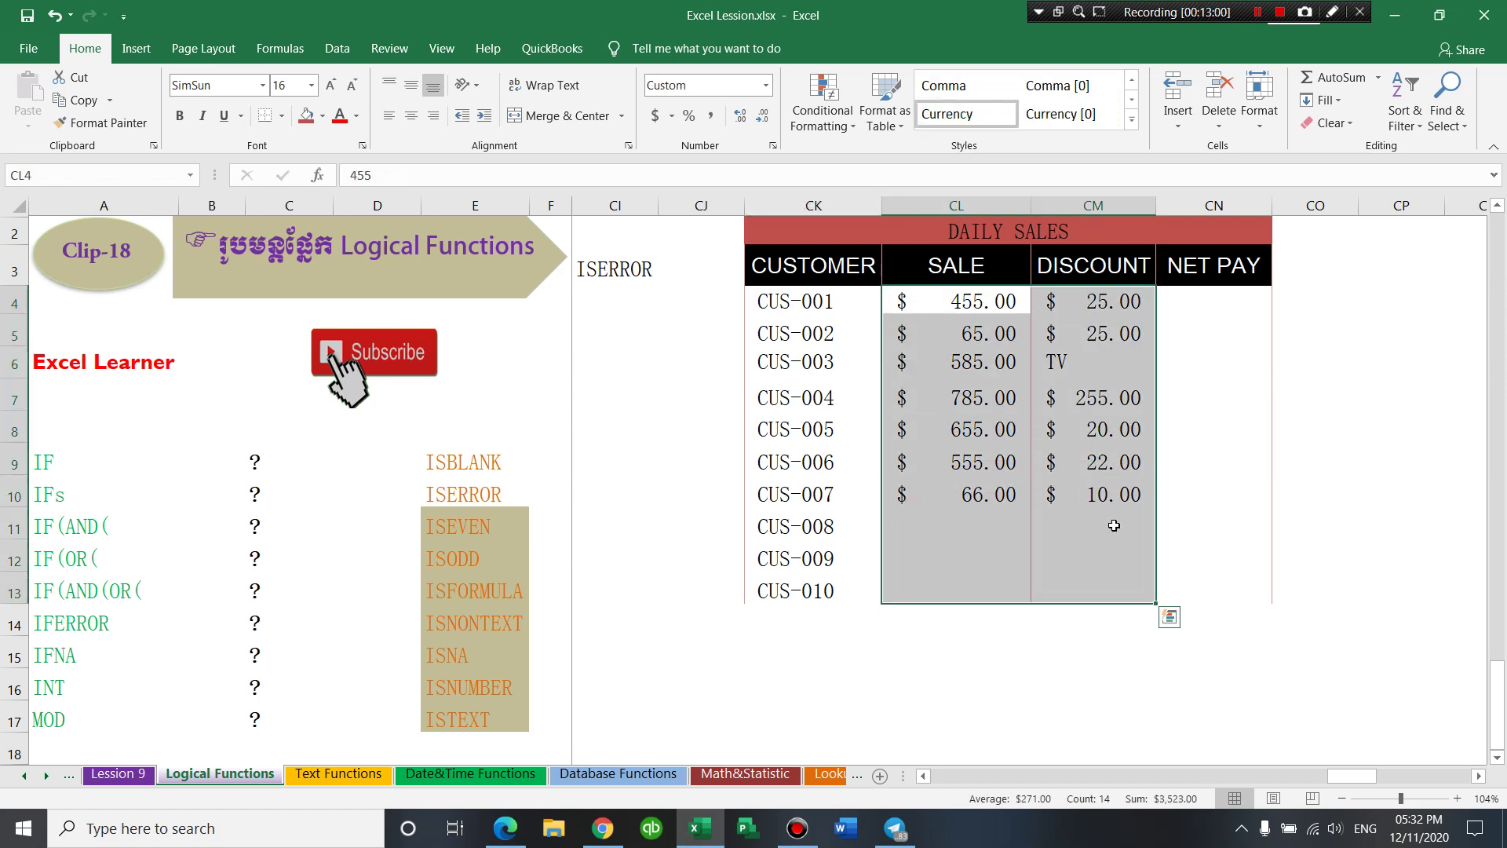
click(1048, 398)
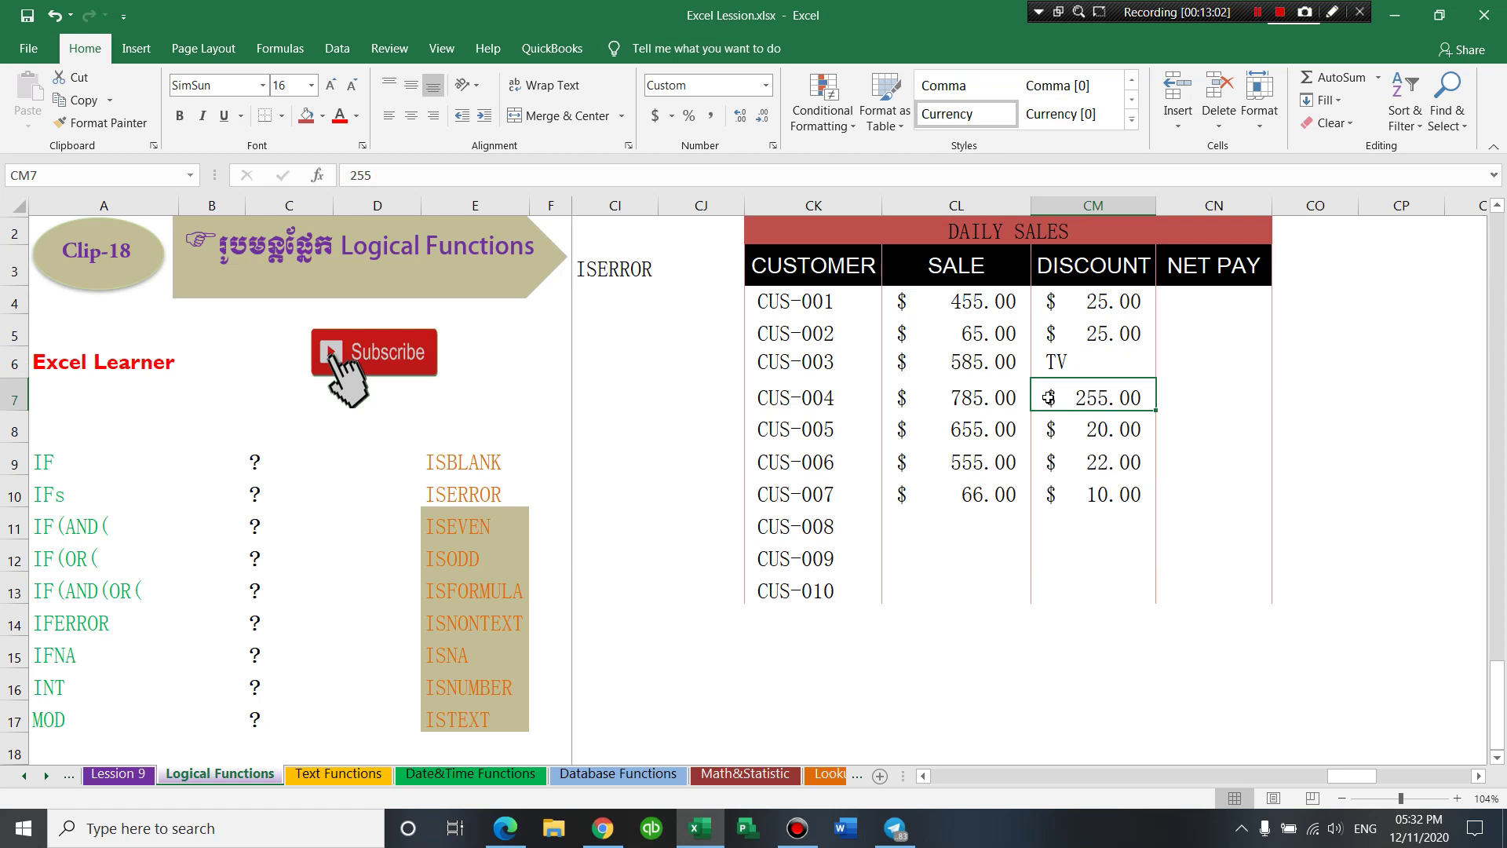
click(971, 345)
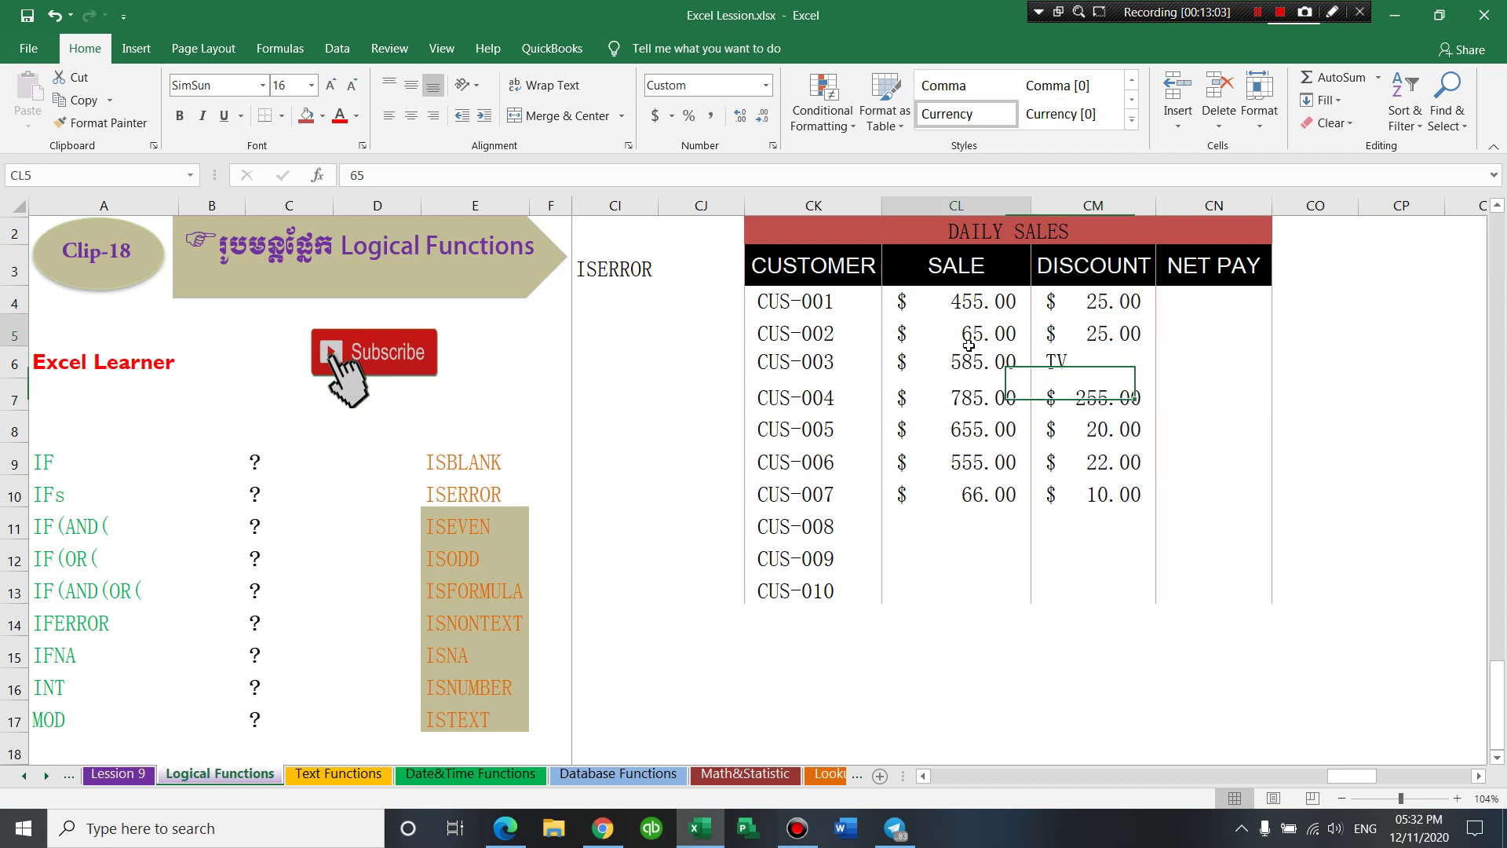
click(968, 306)
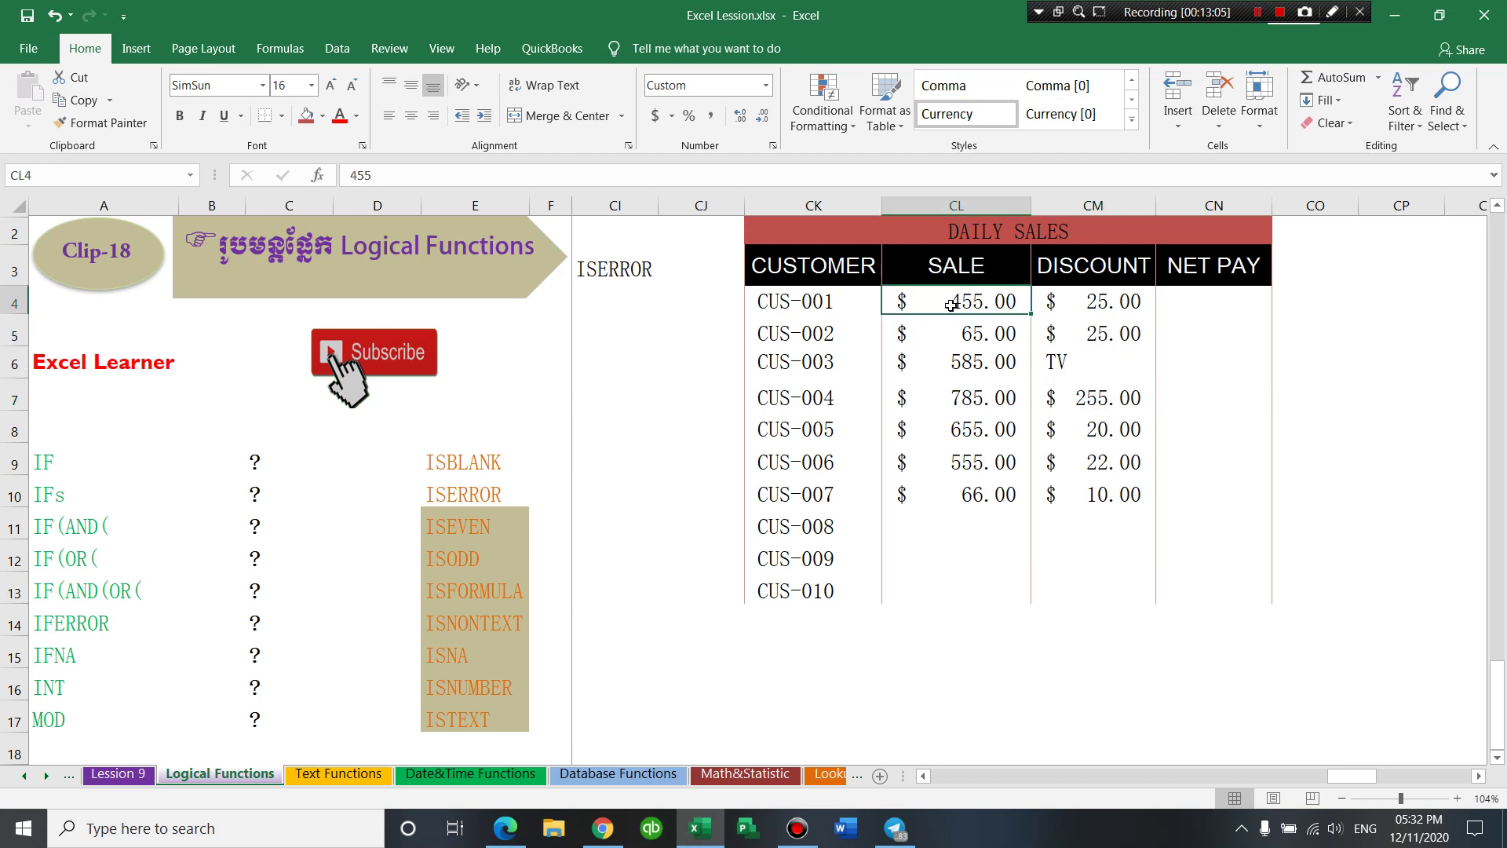
click(1087, 307)
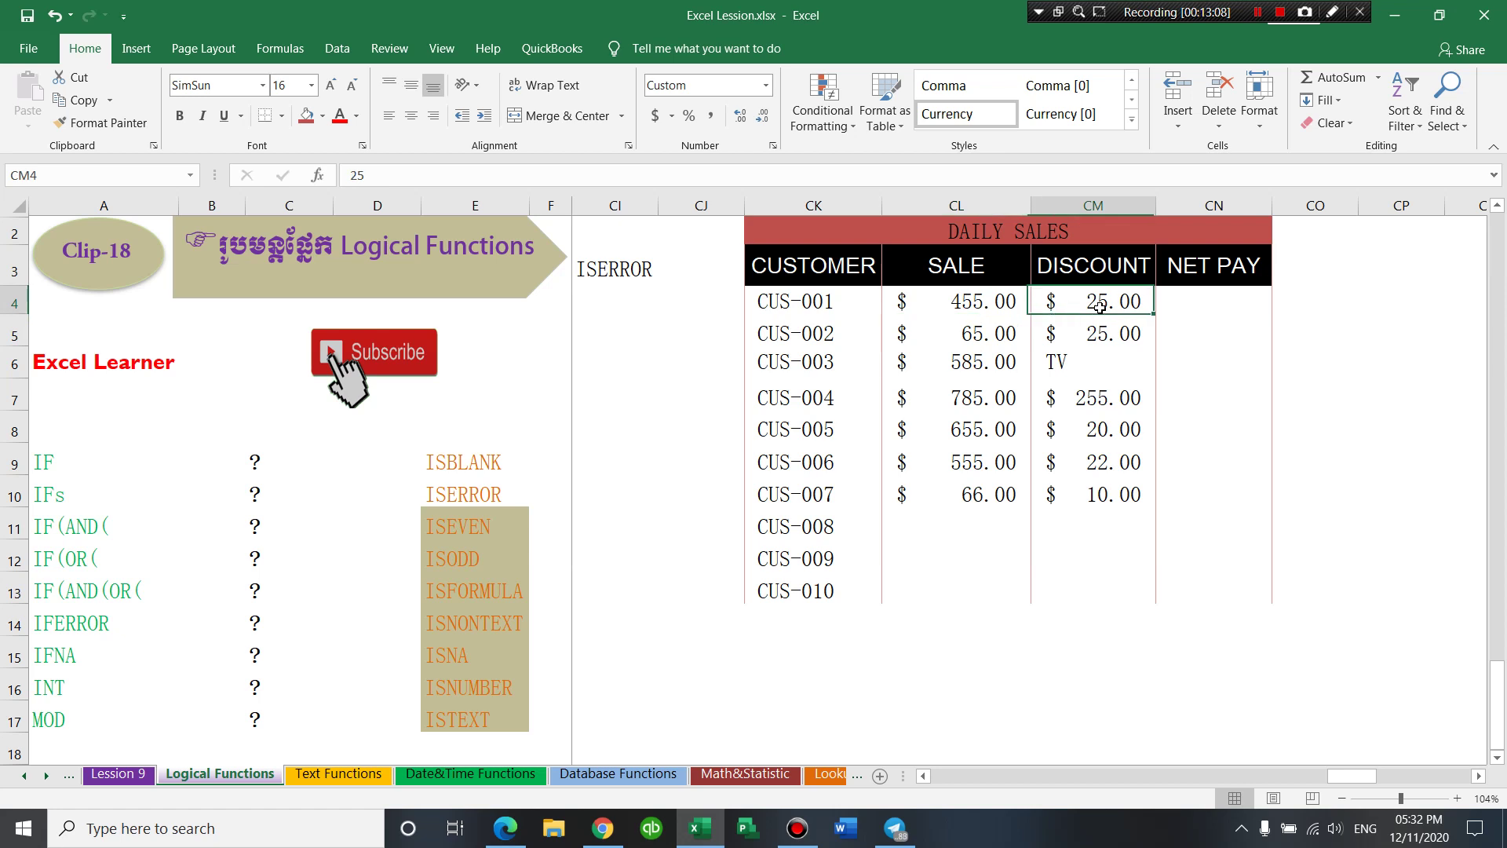
click(985, 301)
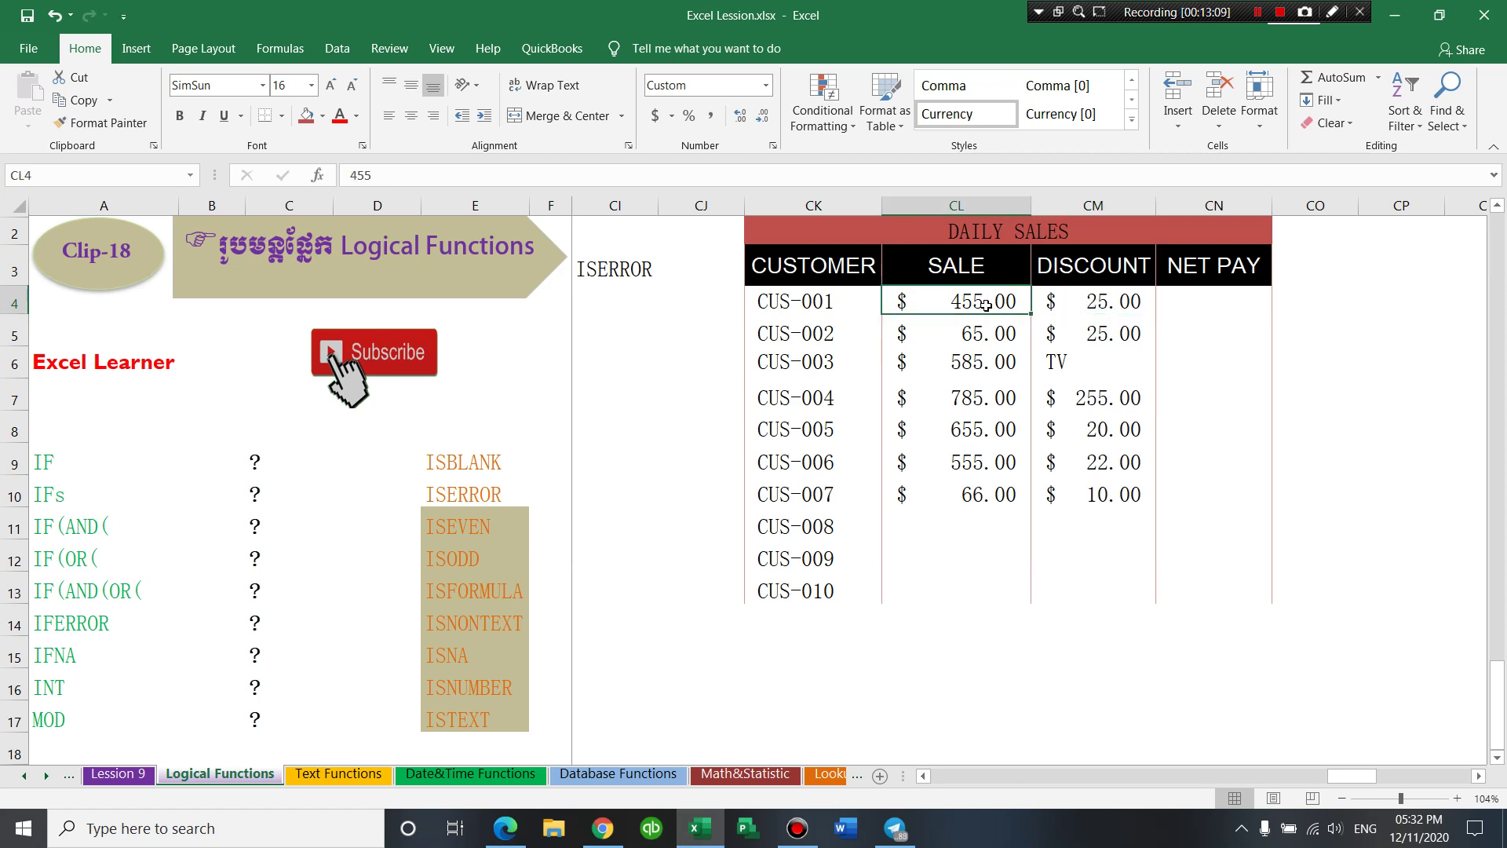
click(1064, 306)
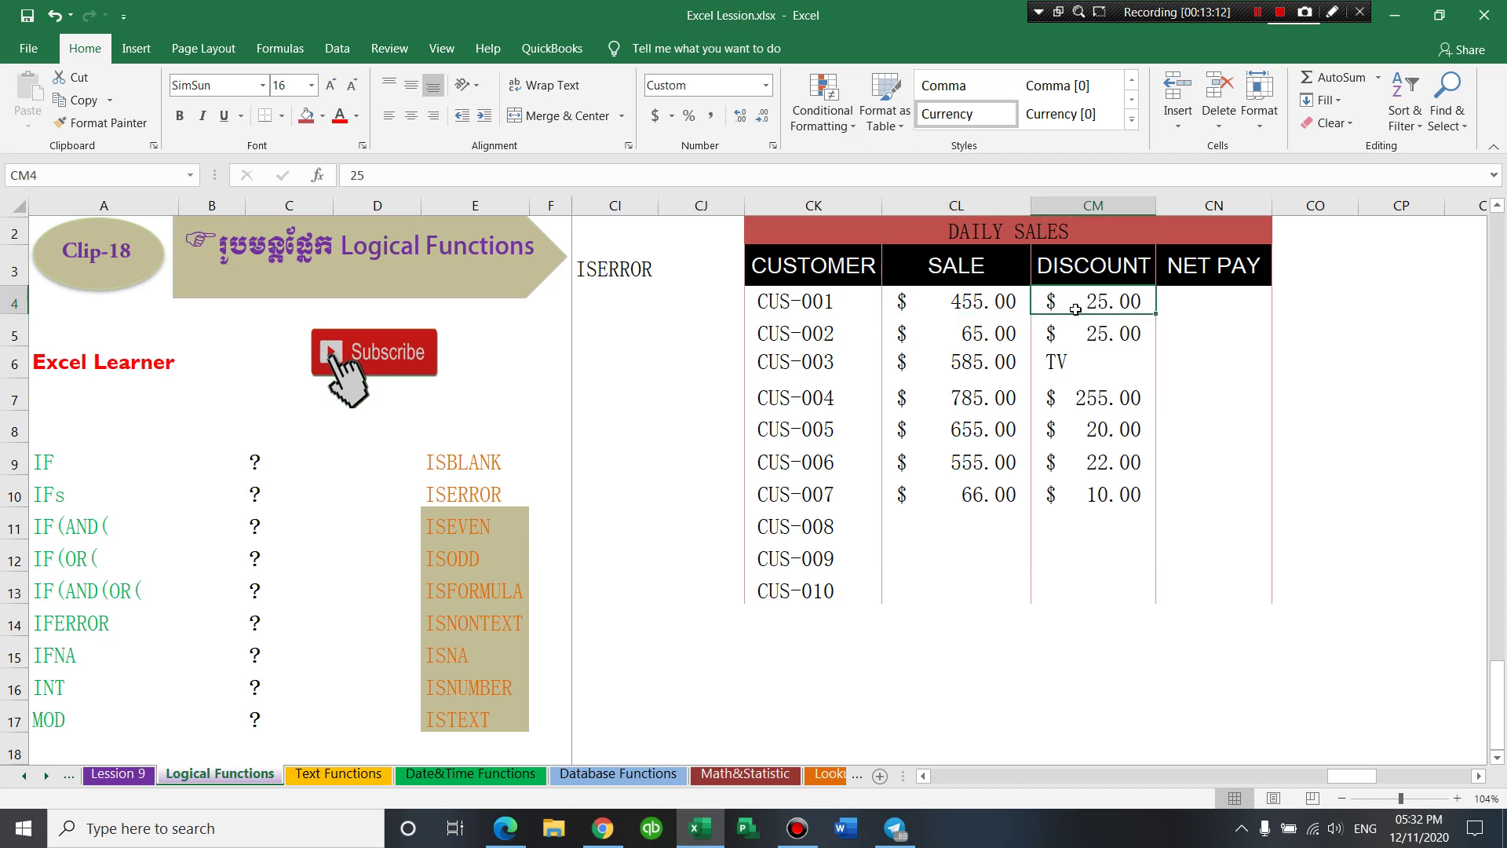
click(972, 336)
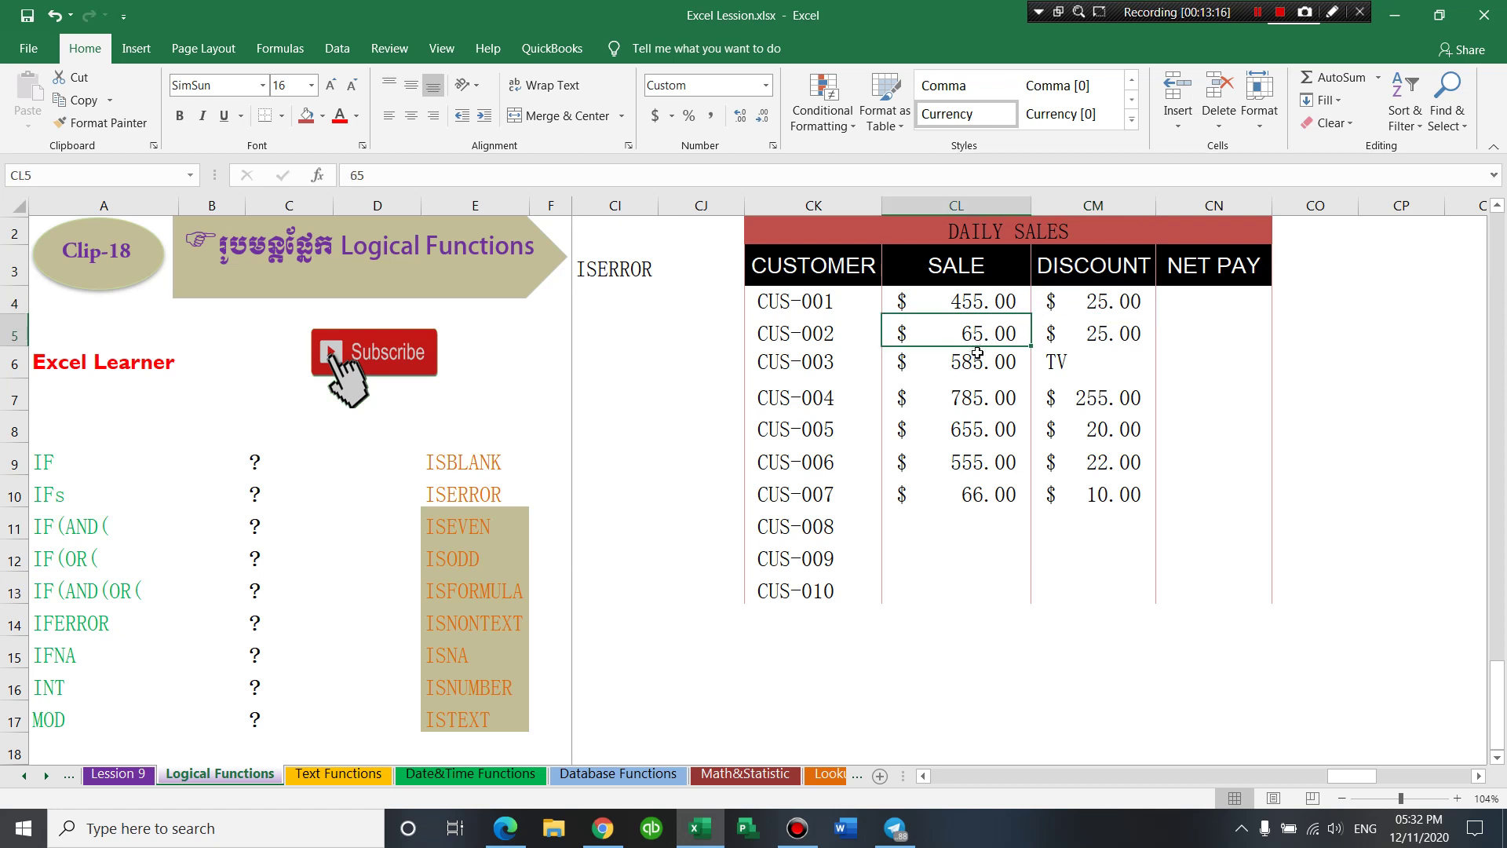
- Change CUS-002's discount in CM5 to 2
click(1084, 335)
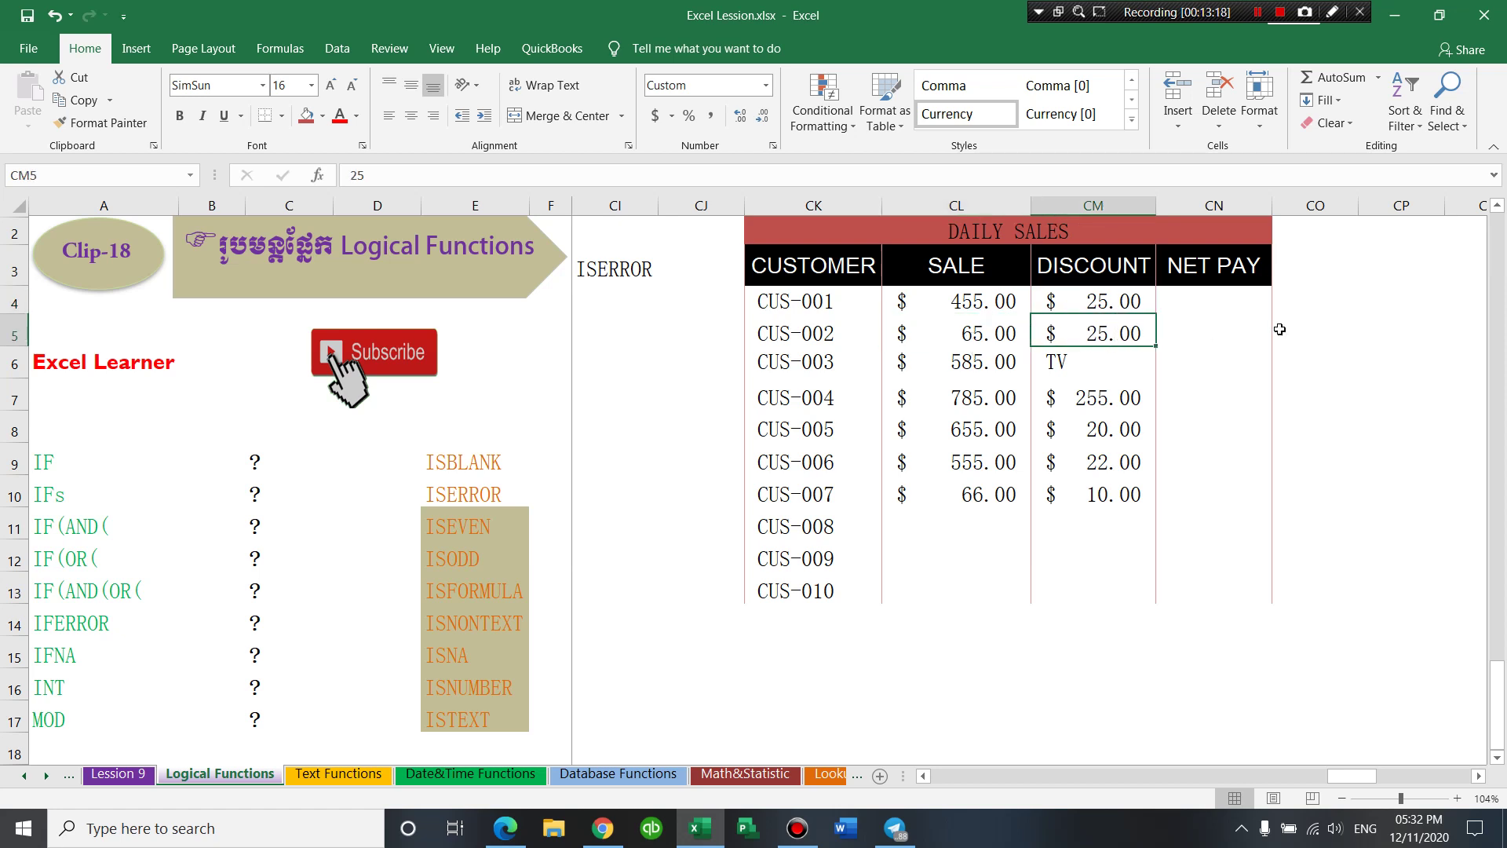
text(2)
key(Return)
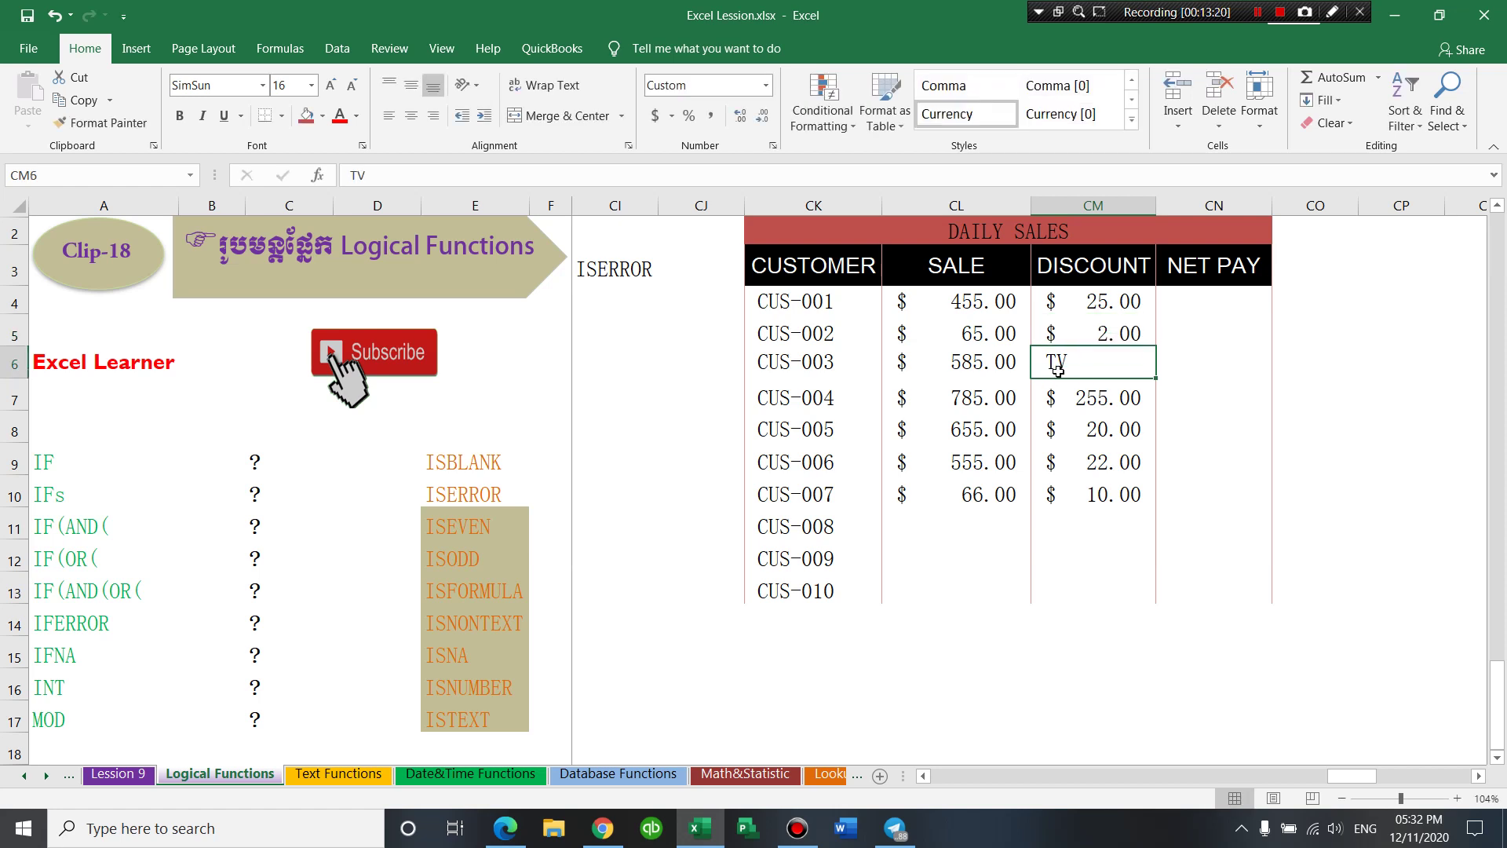
click(977, 364)
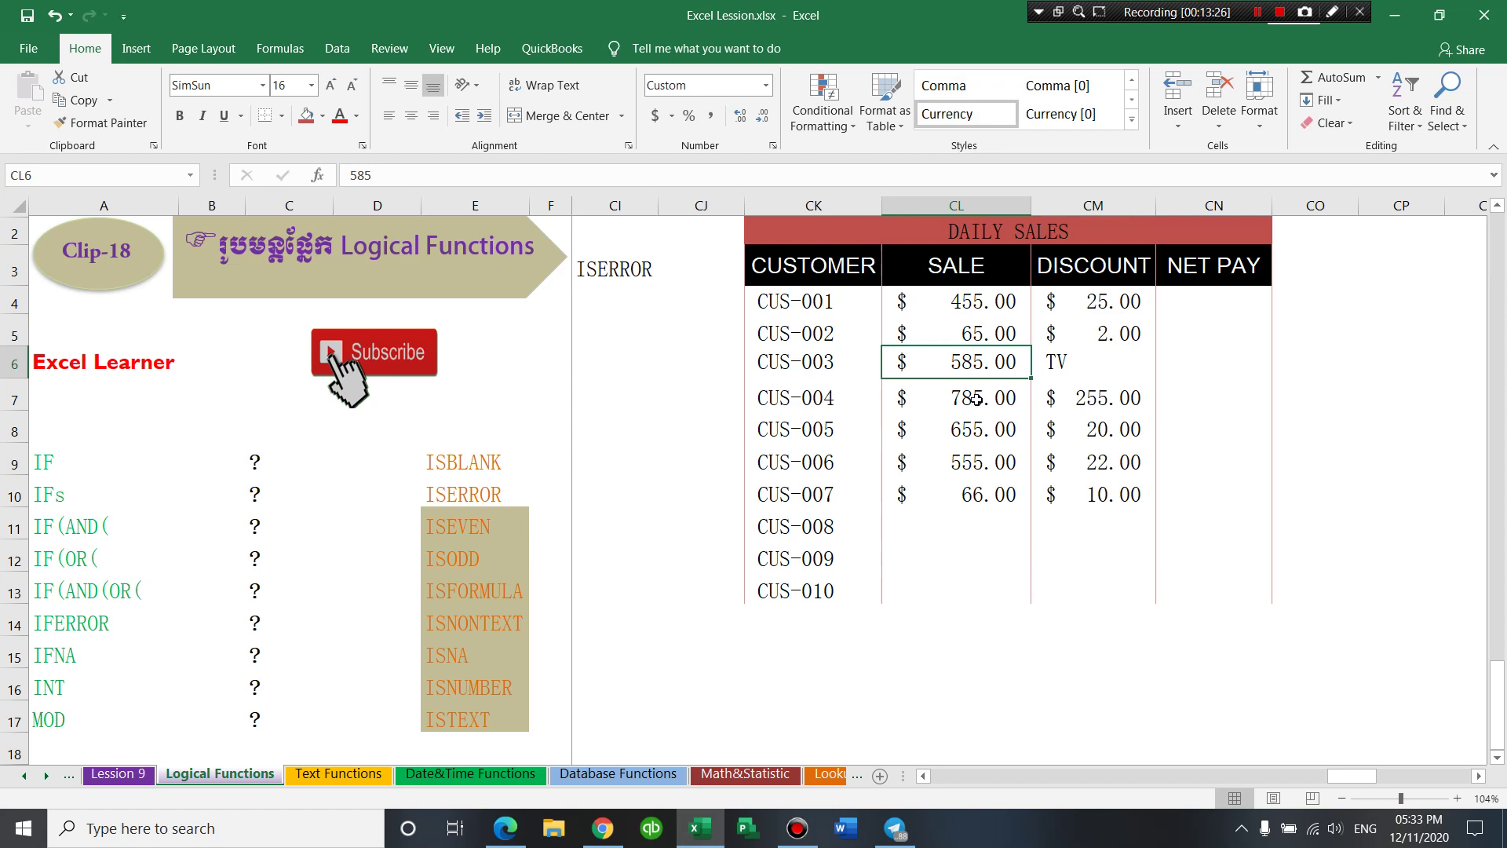
- Clear the sales and discounts from CUS-004 downward
drag(977, 400, 1136, 534)
key(Delete)
click(1071, 421)
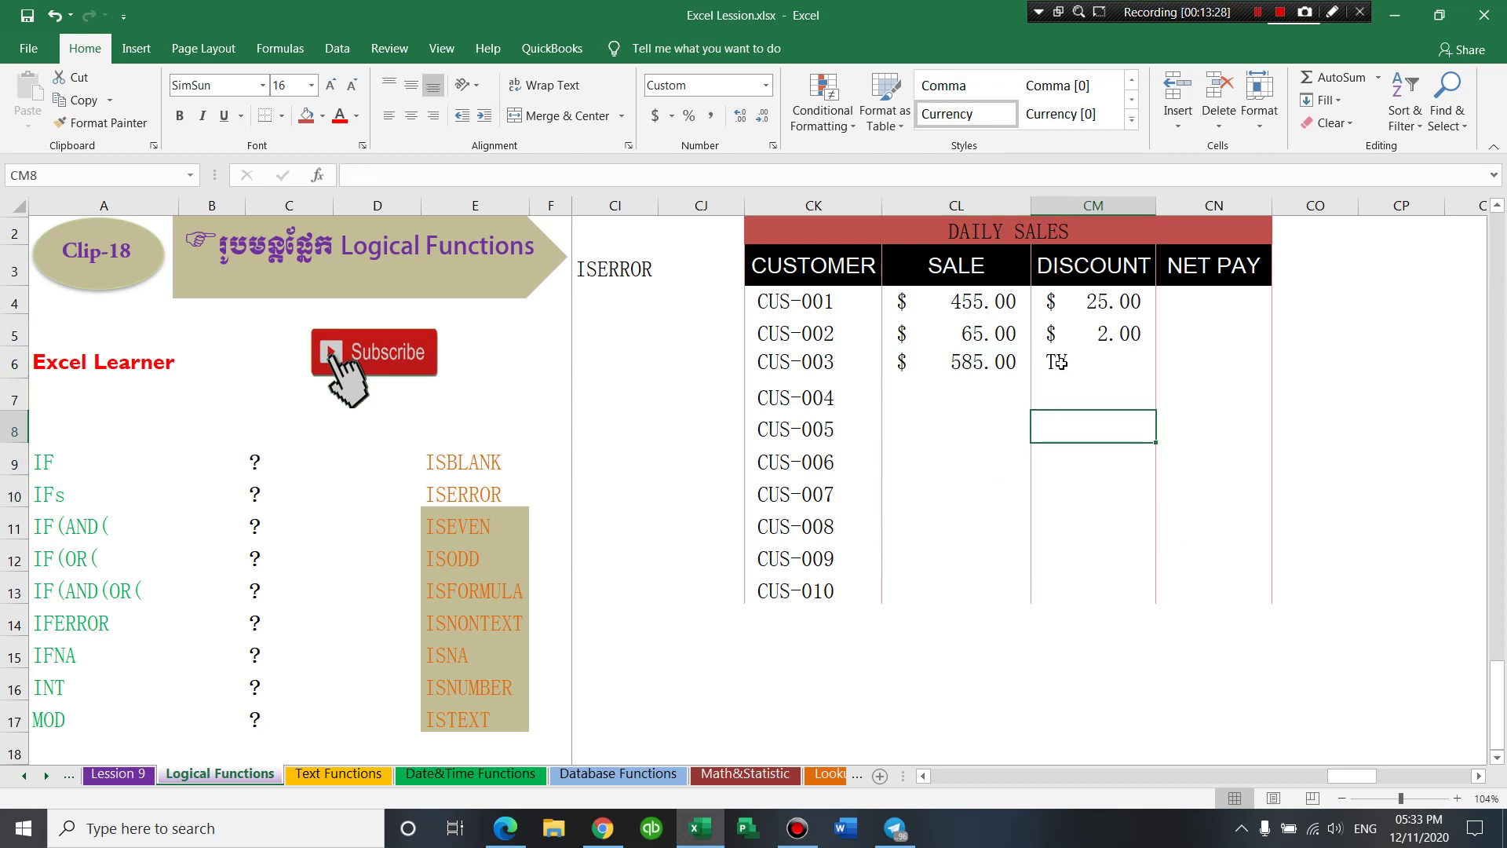
click(1122, 369)
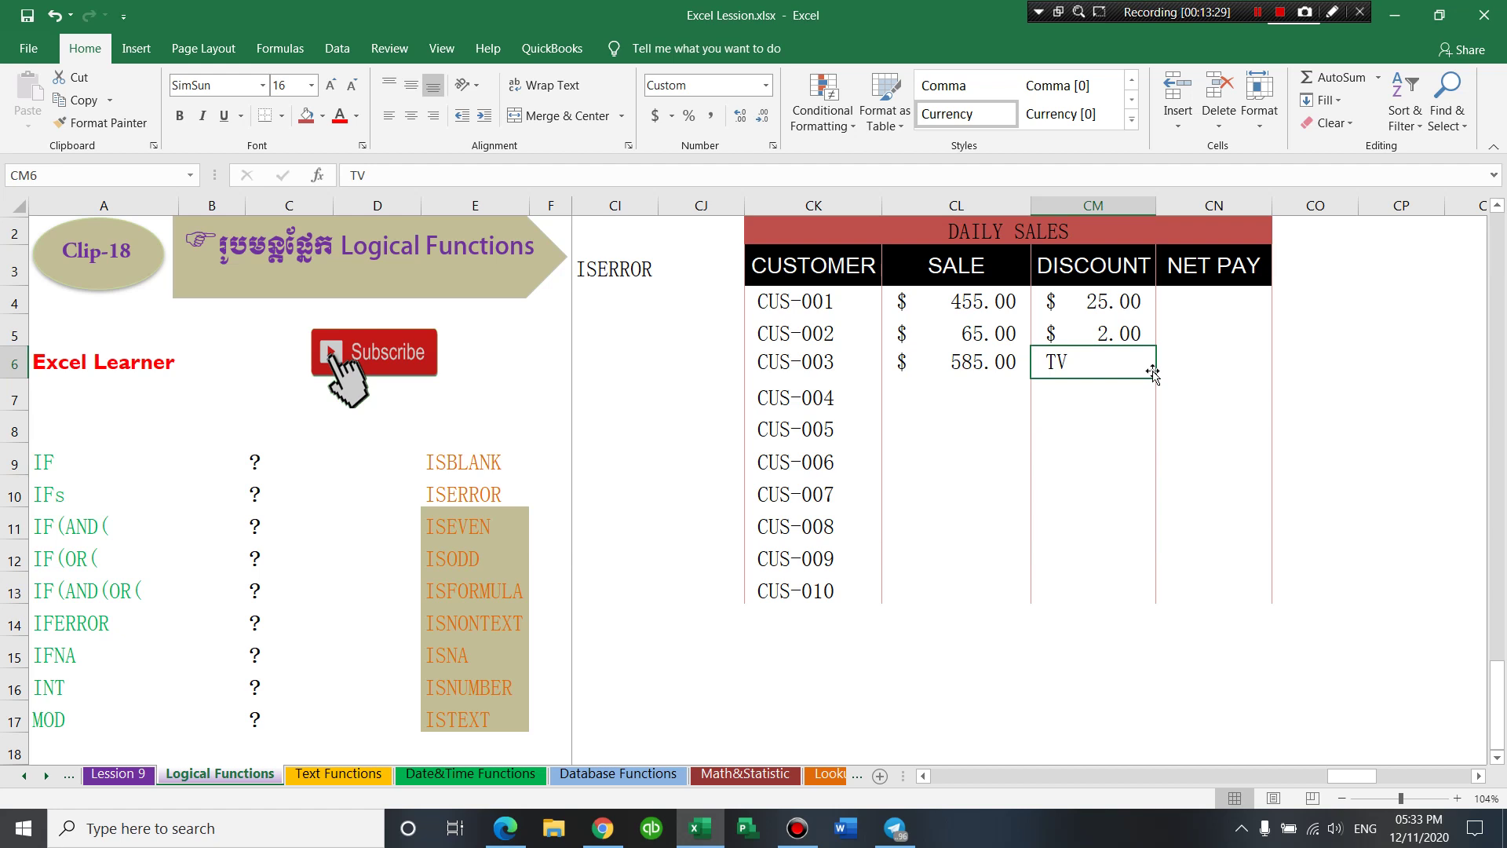
- Replace CUS-003's TV discount with 25
click(989, 390)
click(986, 374)
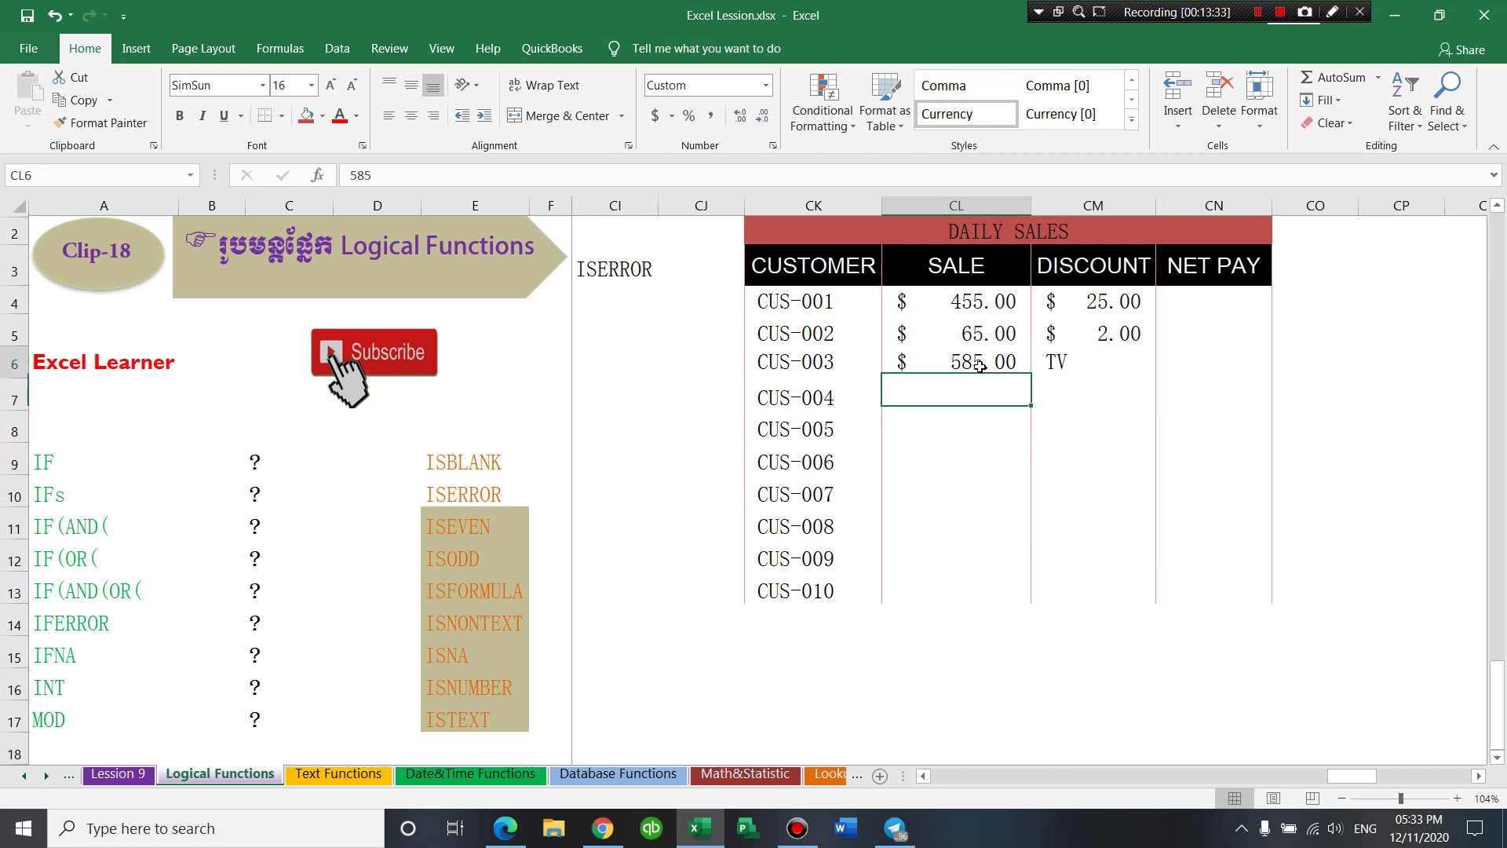
click(1061, 364)
text(2)
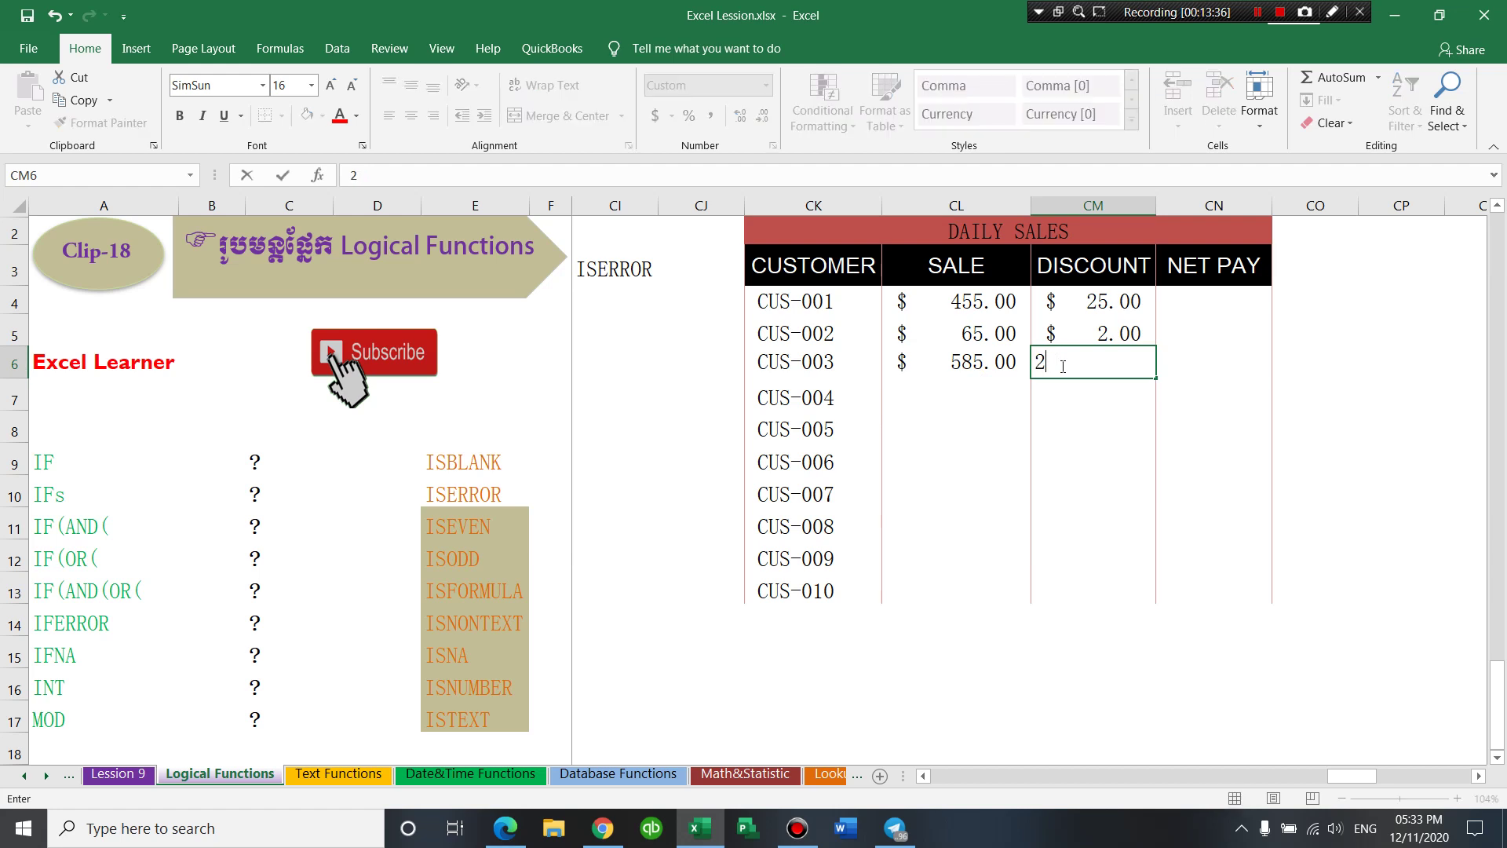
text(5)
key(Return)
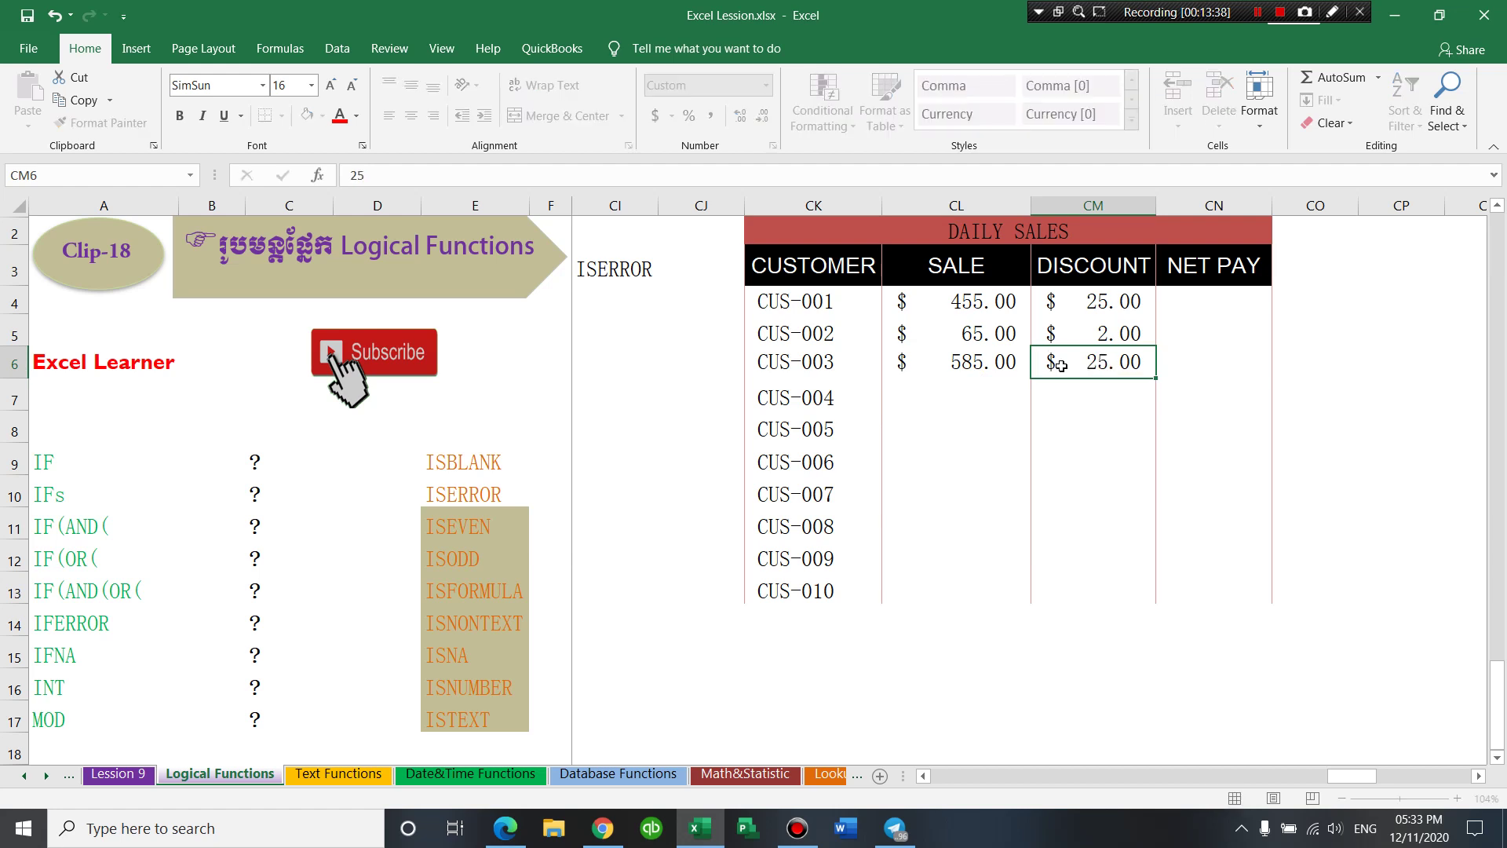
- Enter CUS-004's sale of 1,500 and text discount TV
click(973, 387)
text(1500)
key(Tab)
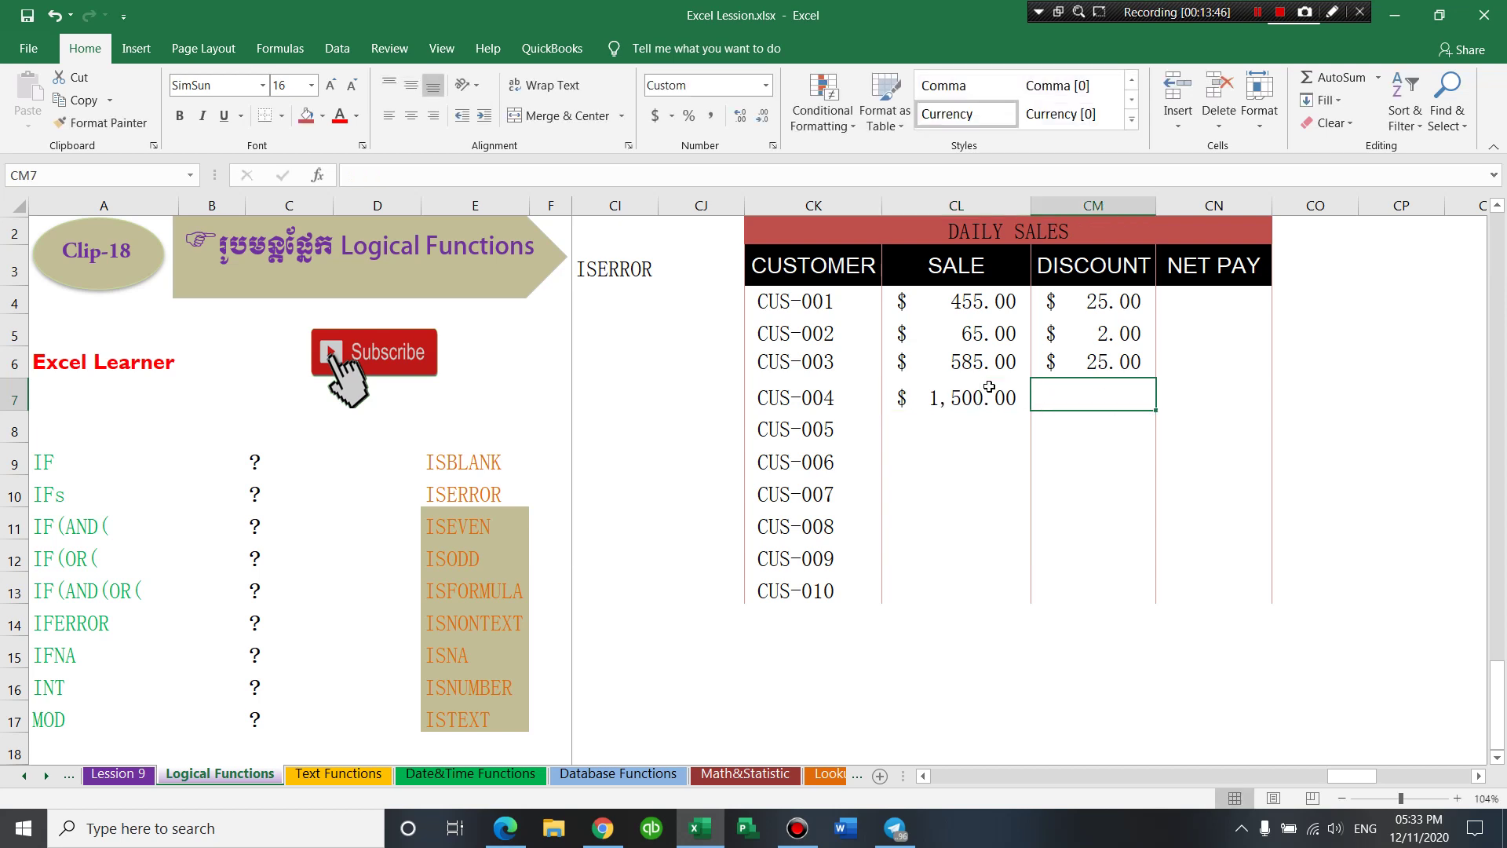
click(1013, 238)
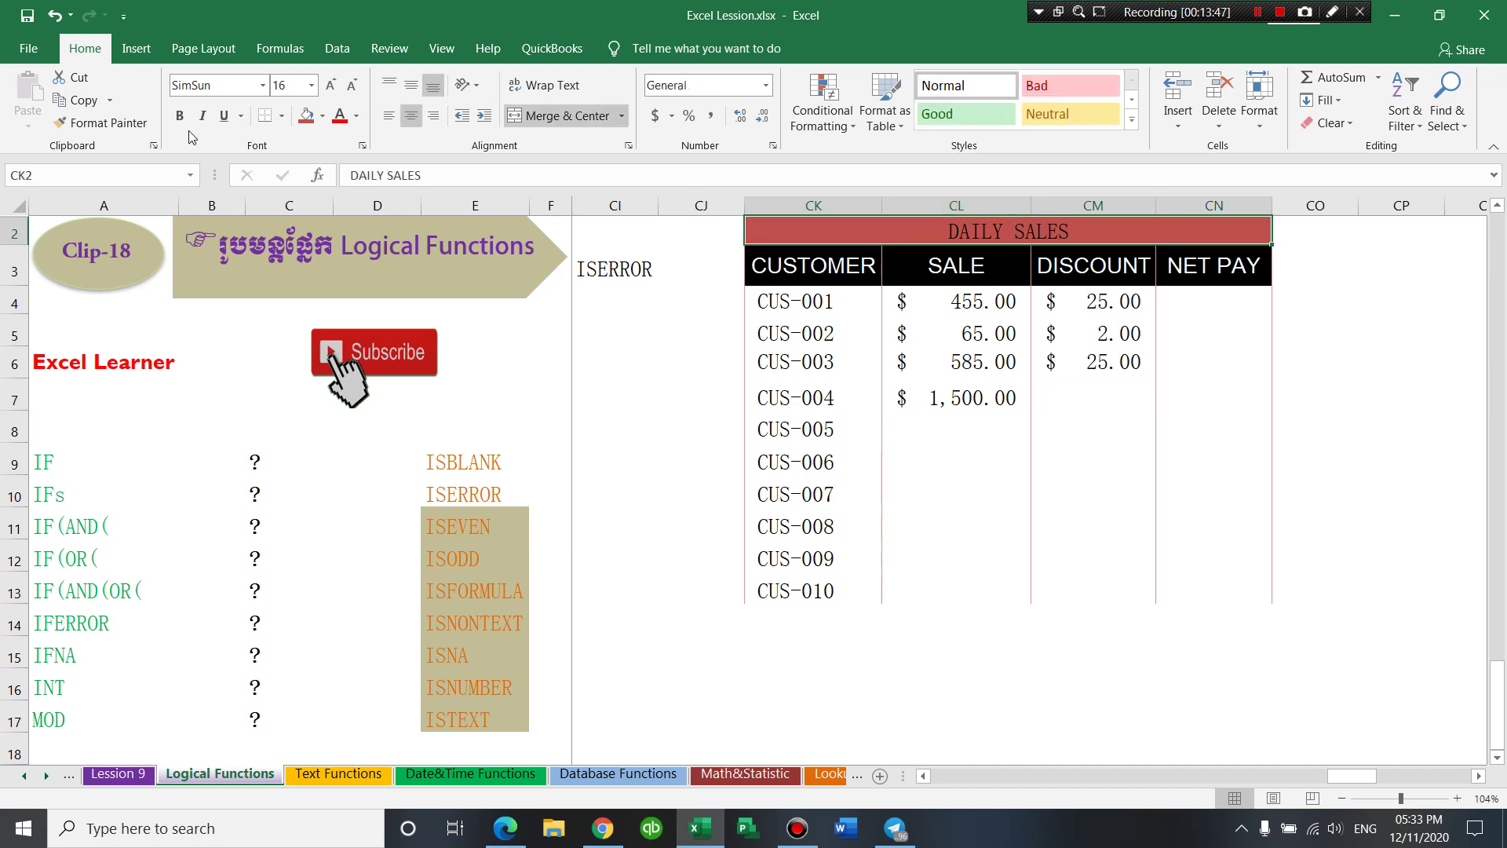
click(1082, 391)
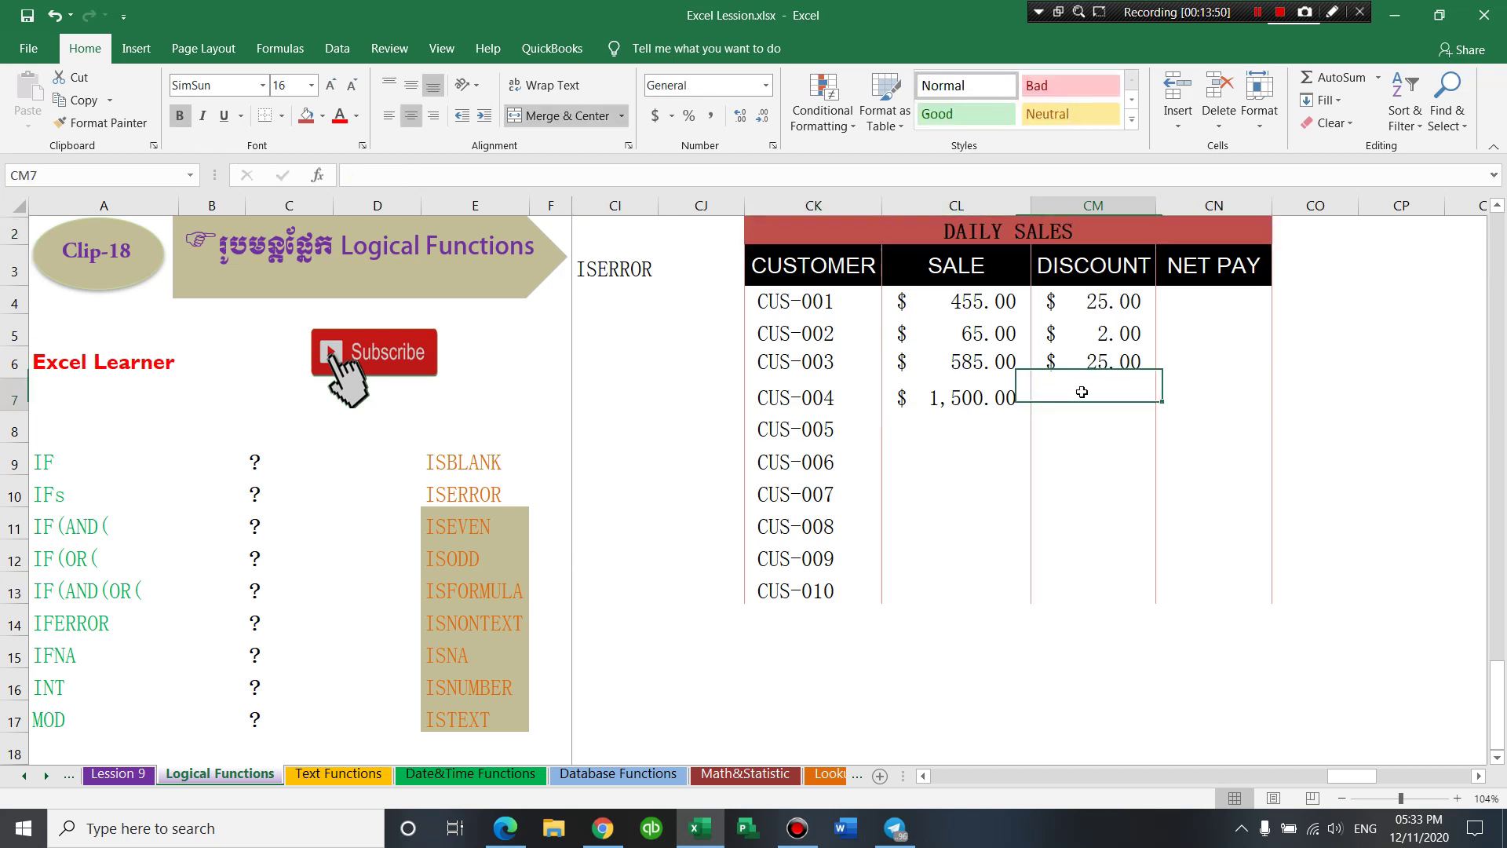
text(t)
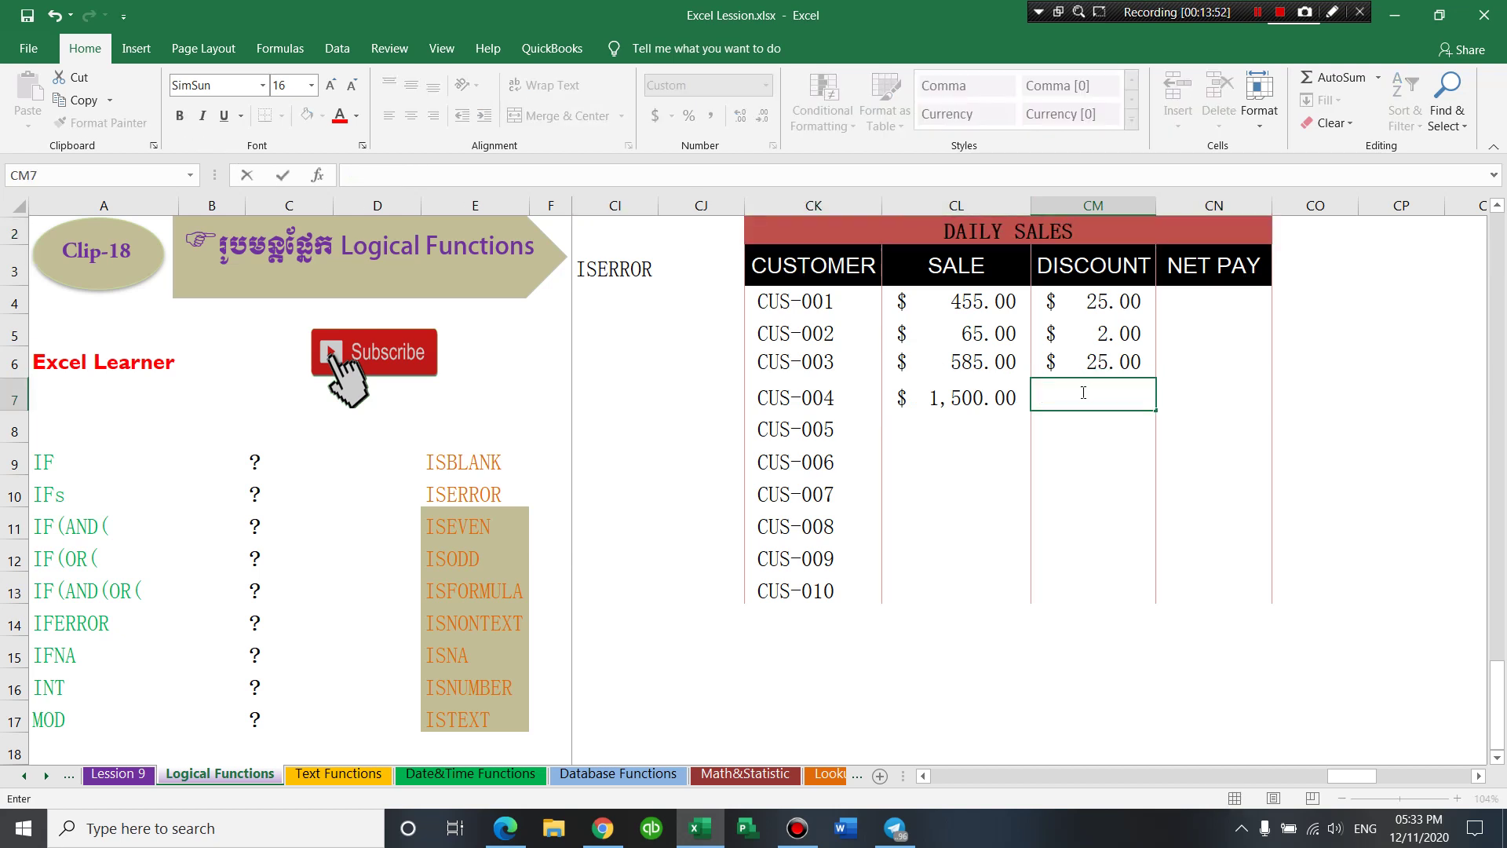
text(V)
key(Right)
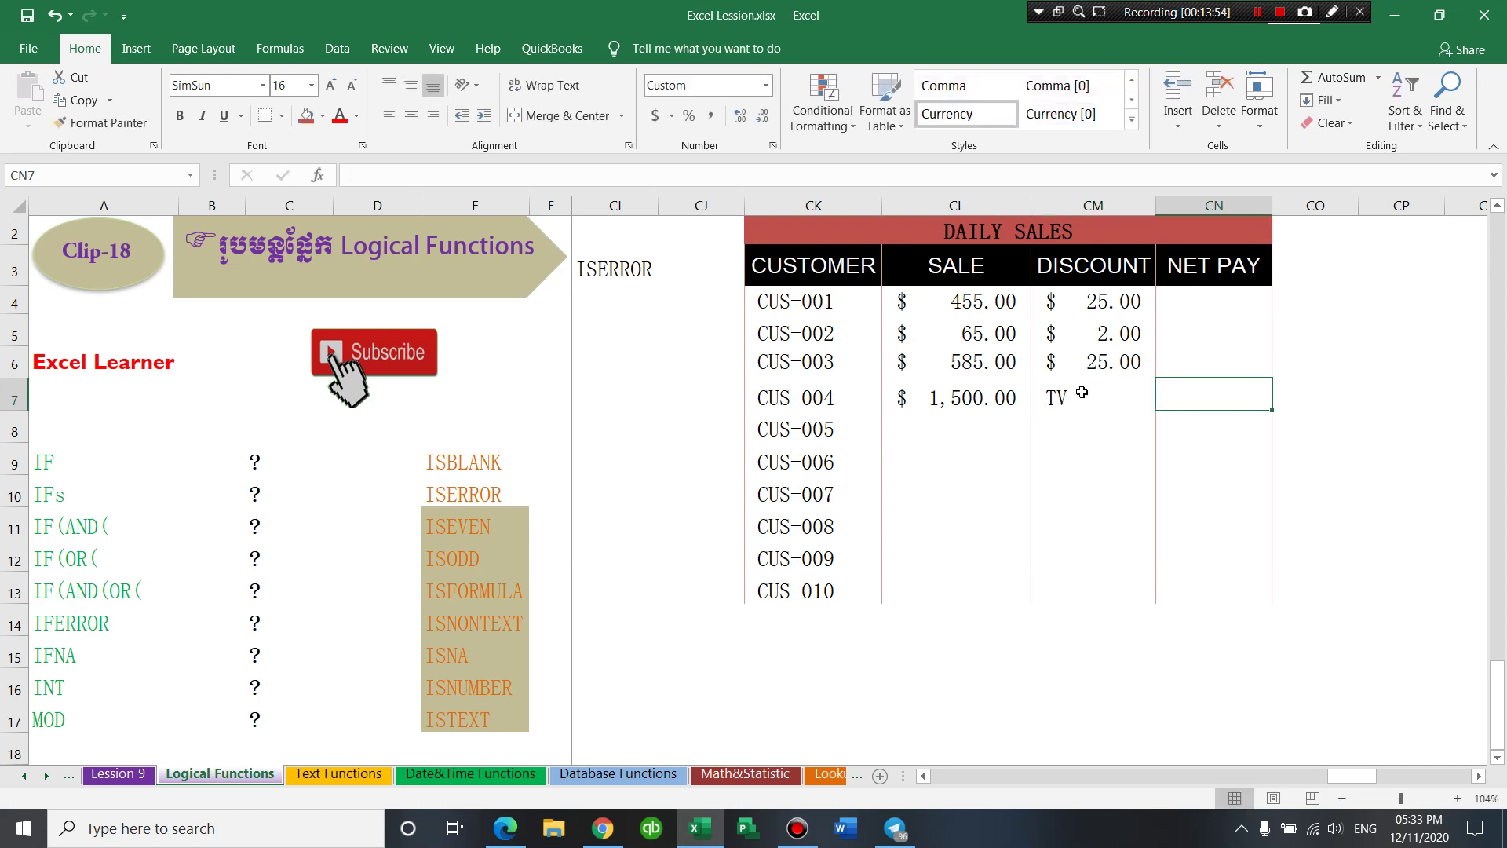
key(Left)
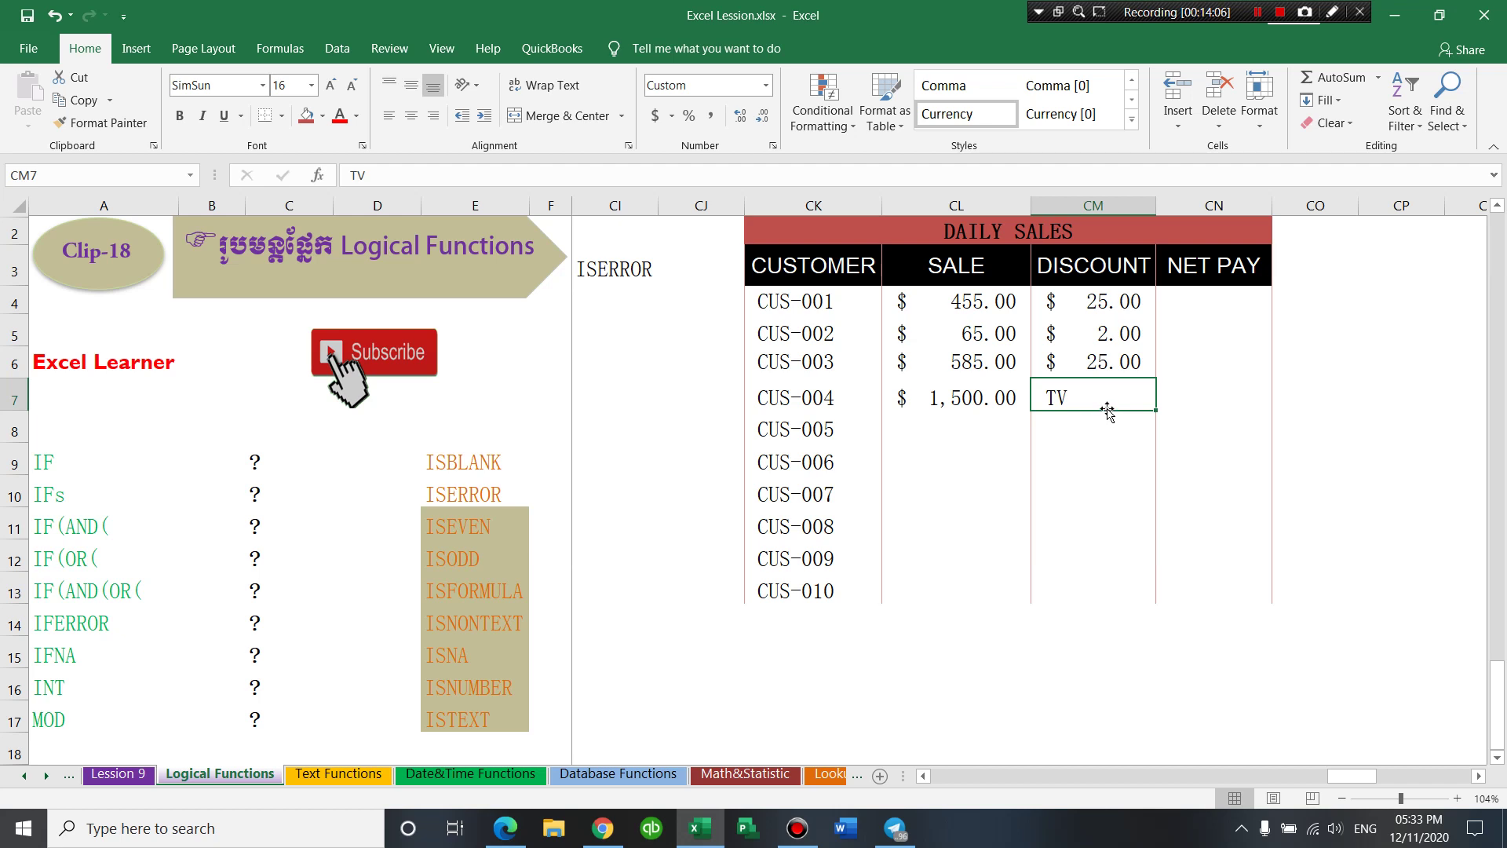
- Enter CUS-005's sale of 650 and discount of 12
click(978, 421)
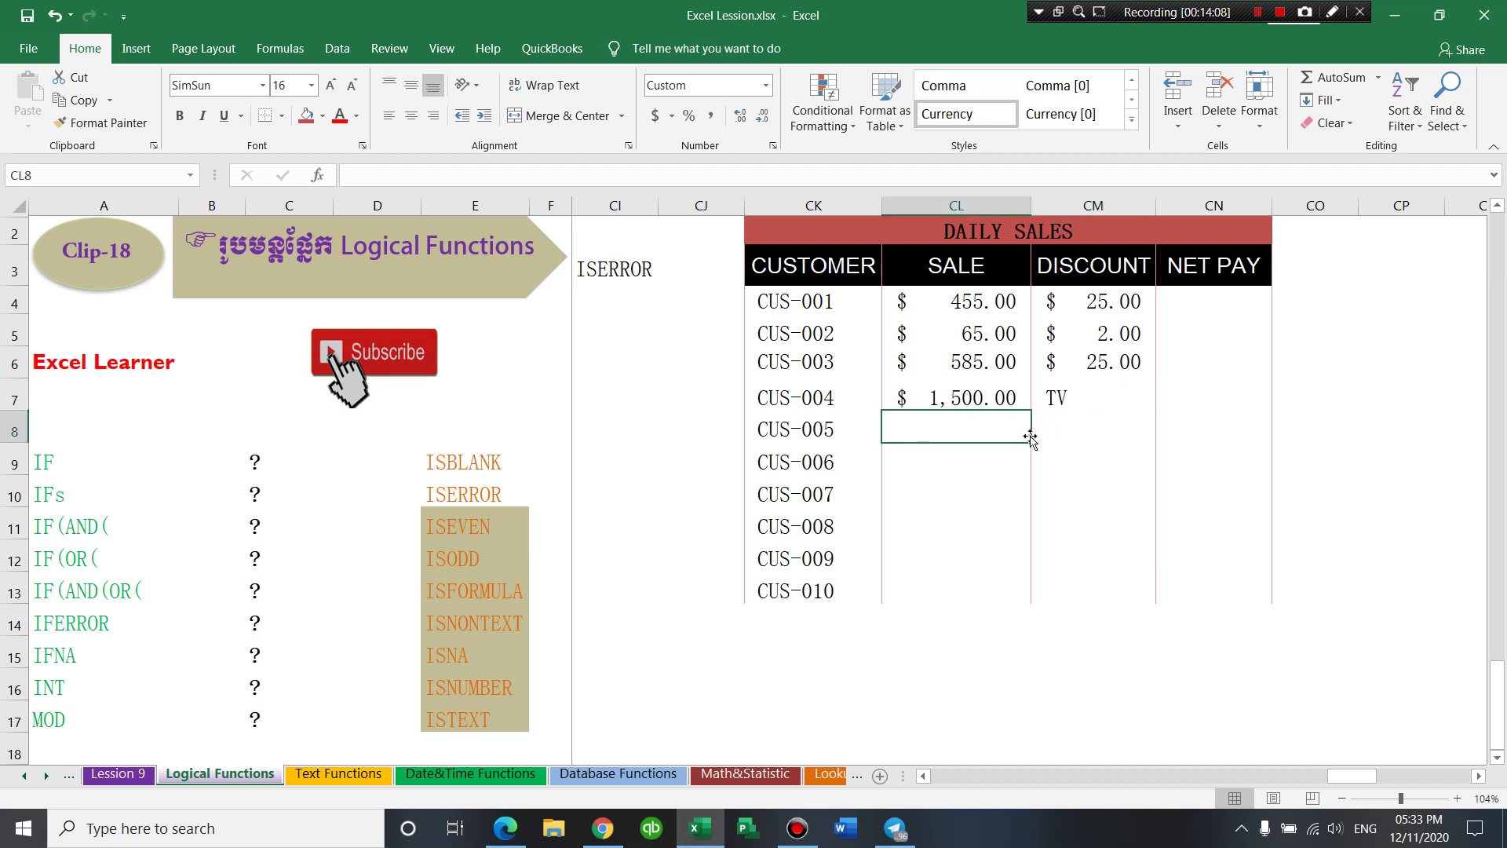
click(975, 404)
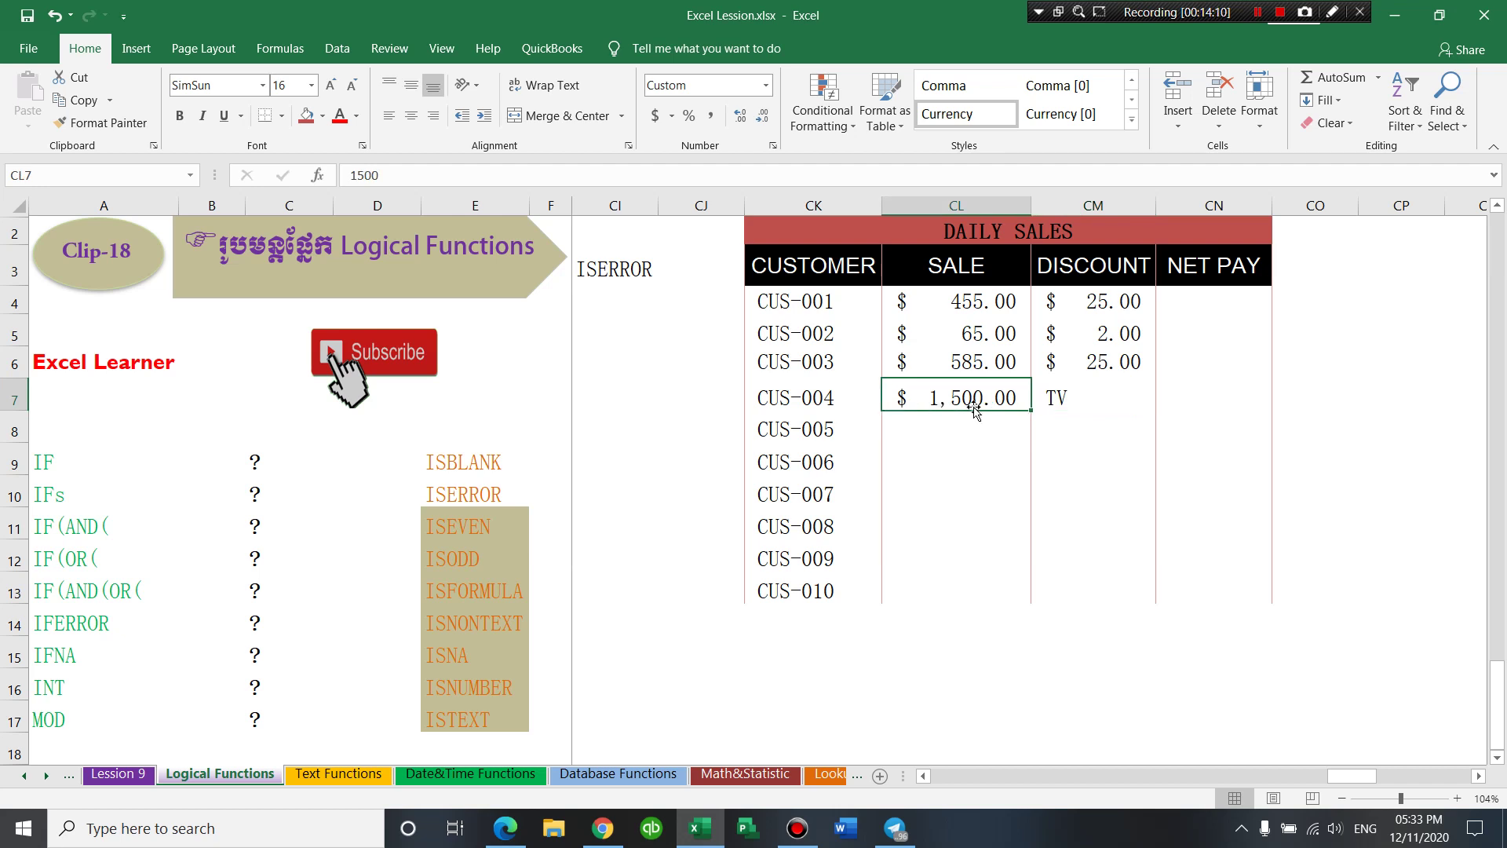
click(1071, 400)
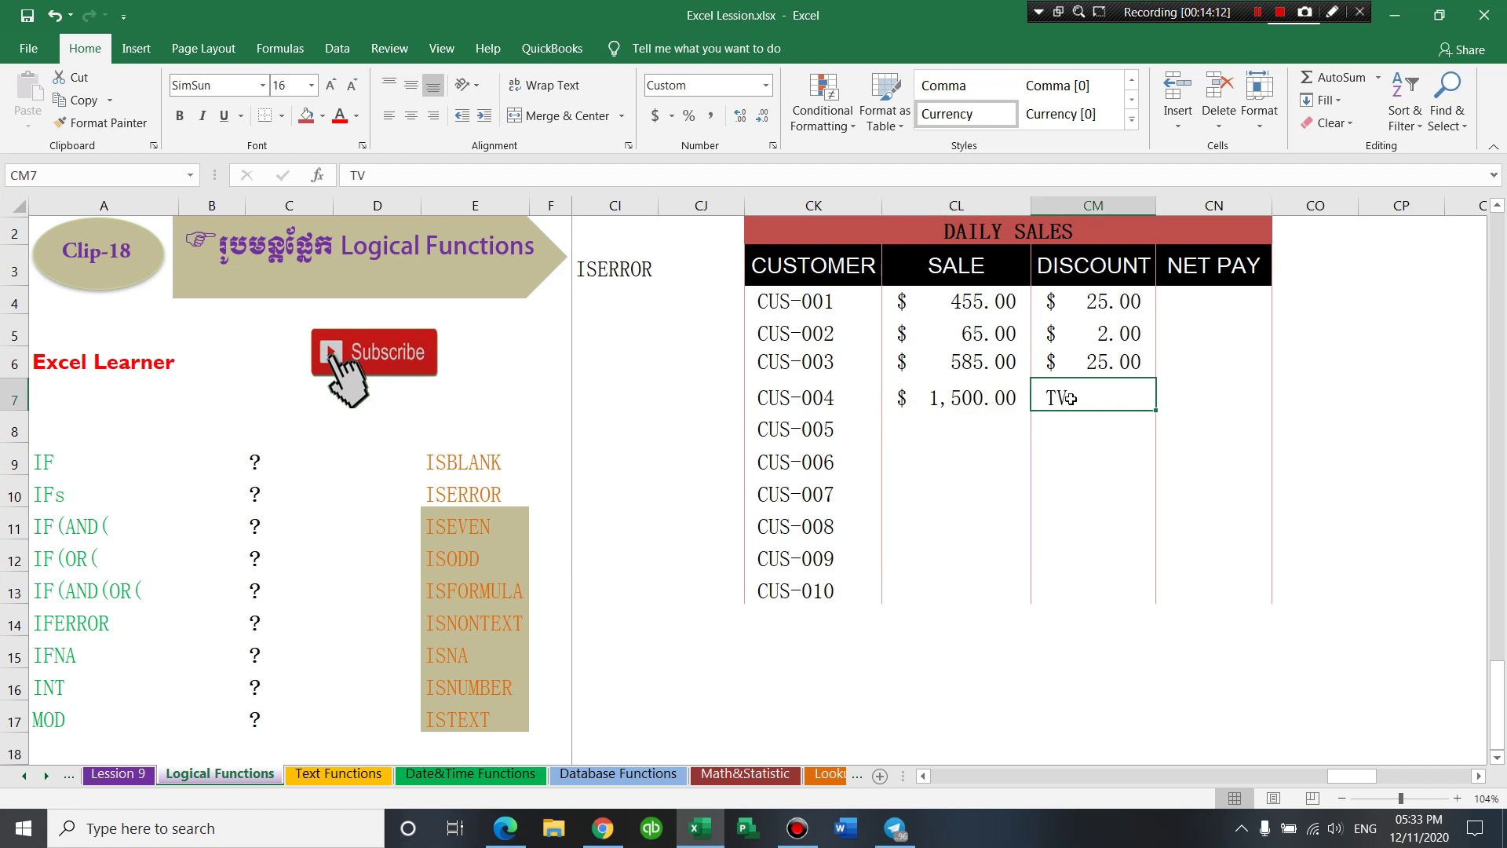
click(1006, 403)
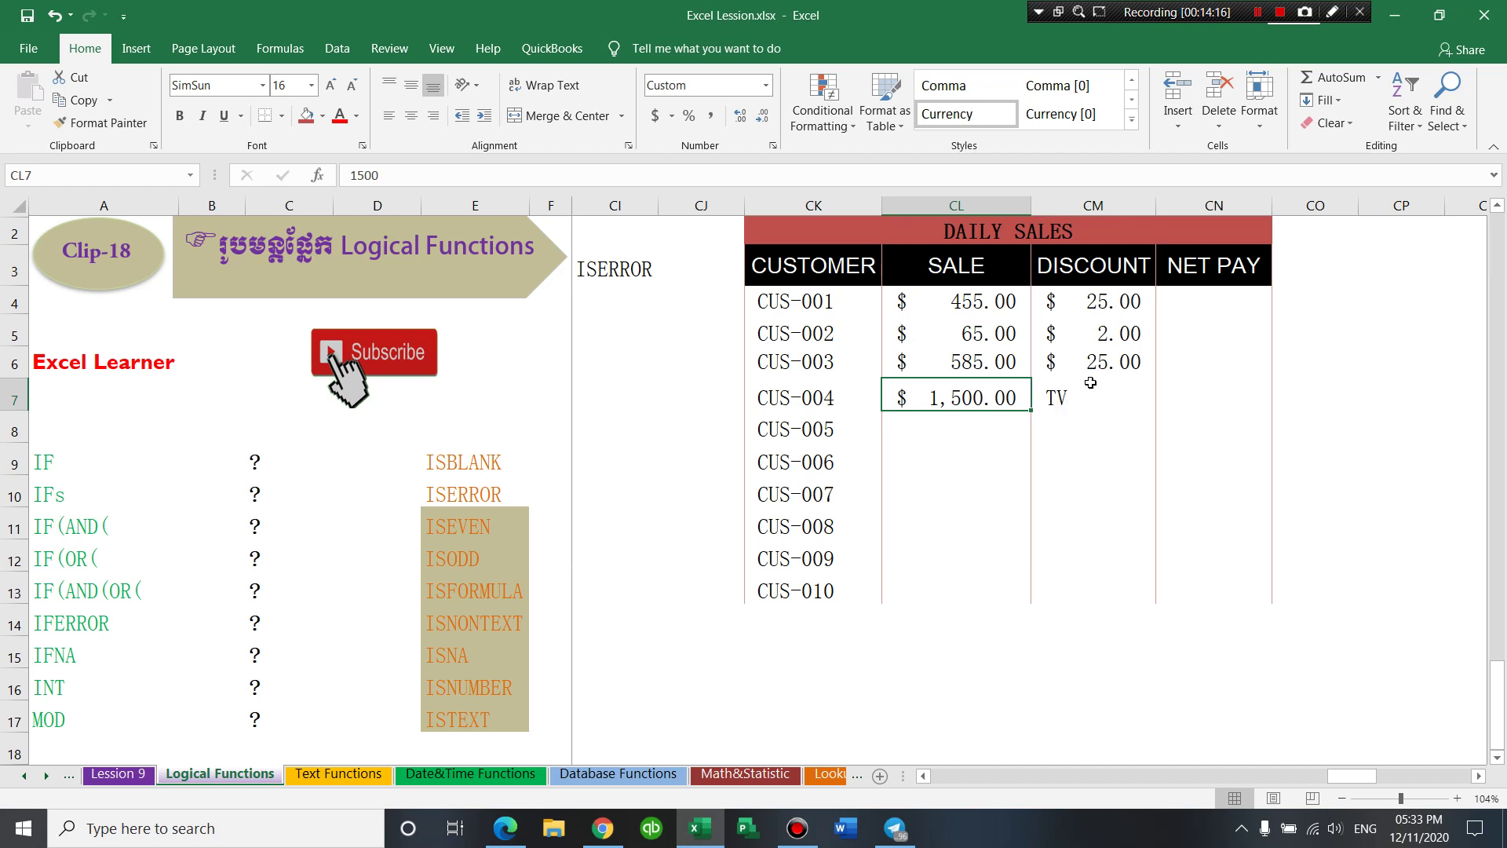
click(1048, 403)
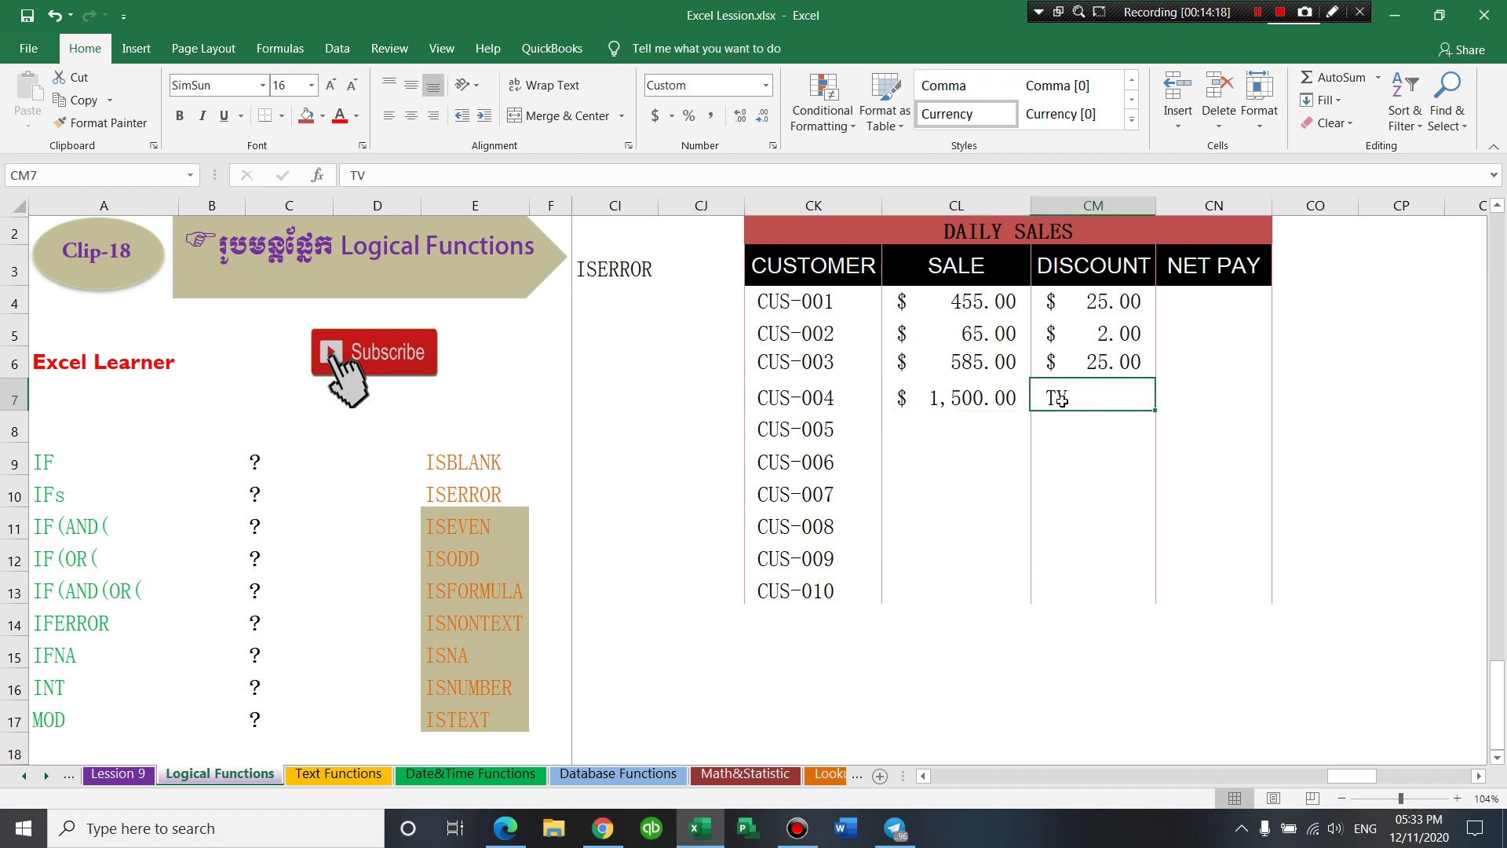
click(1011, 430)
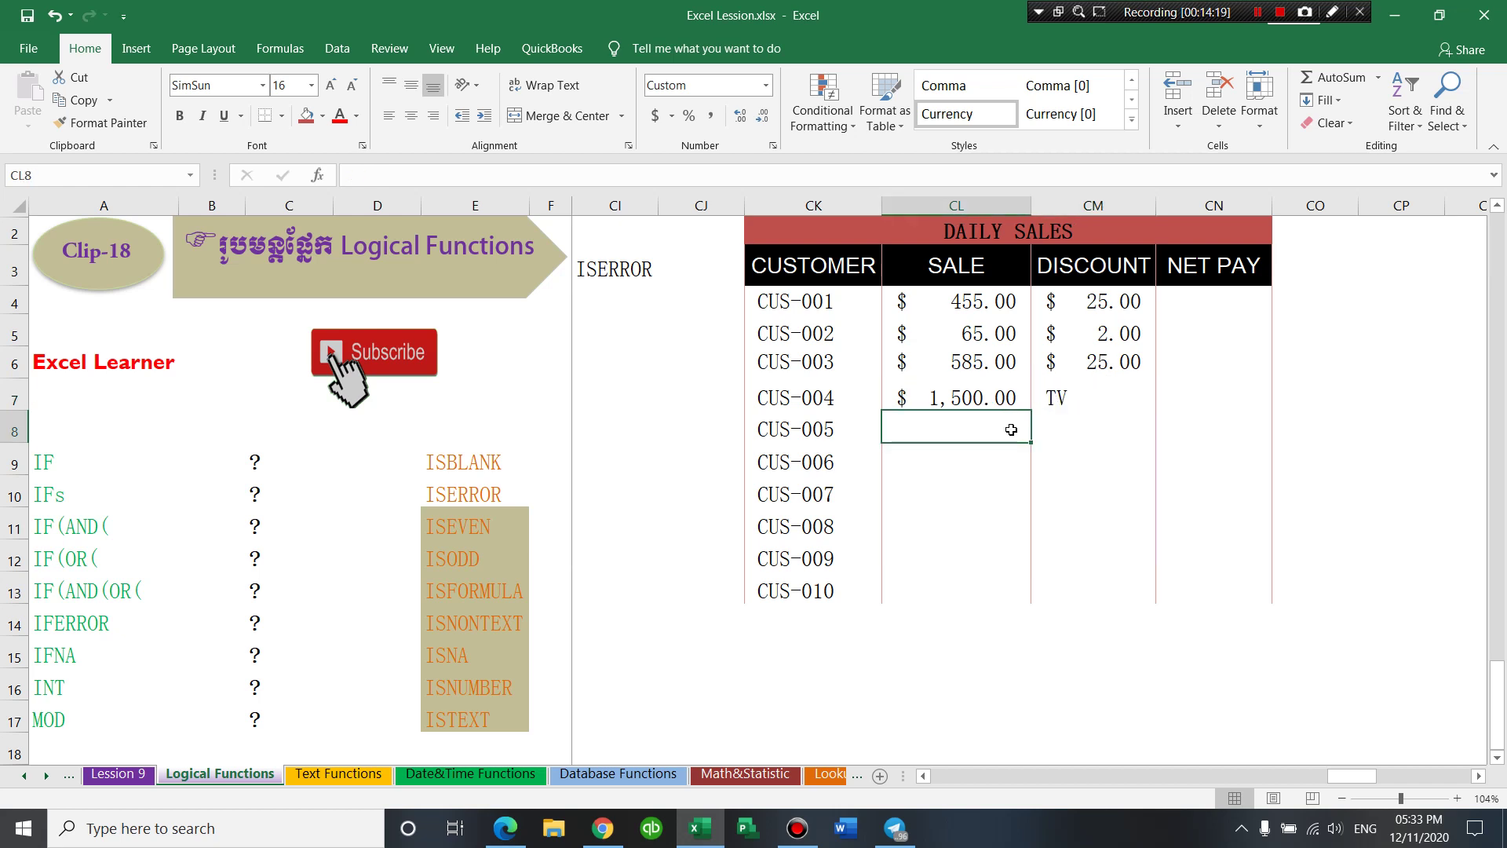
text(650)
key(Tab)
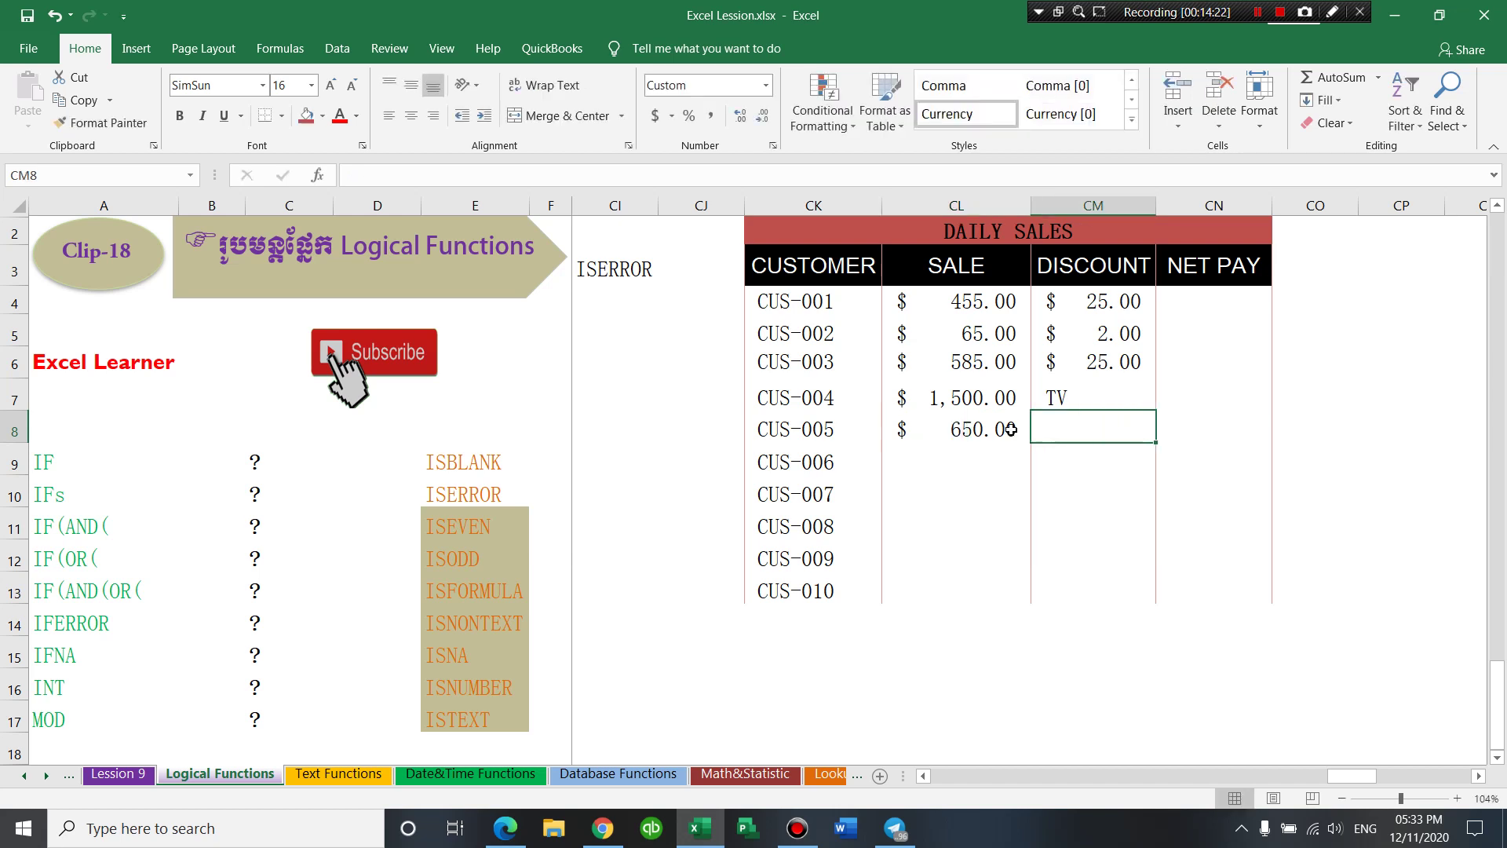
text(1)
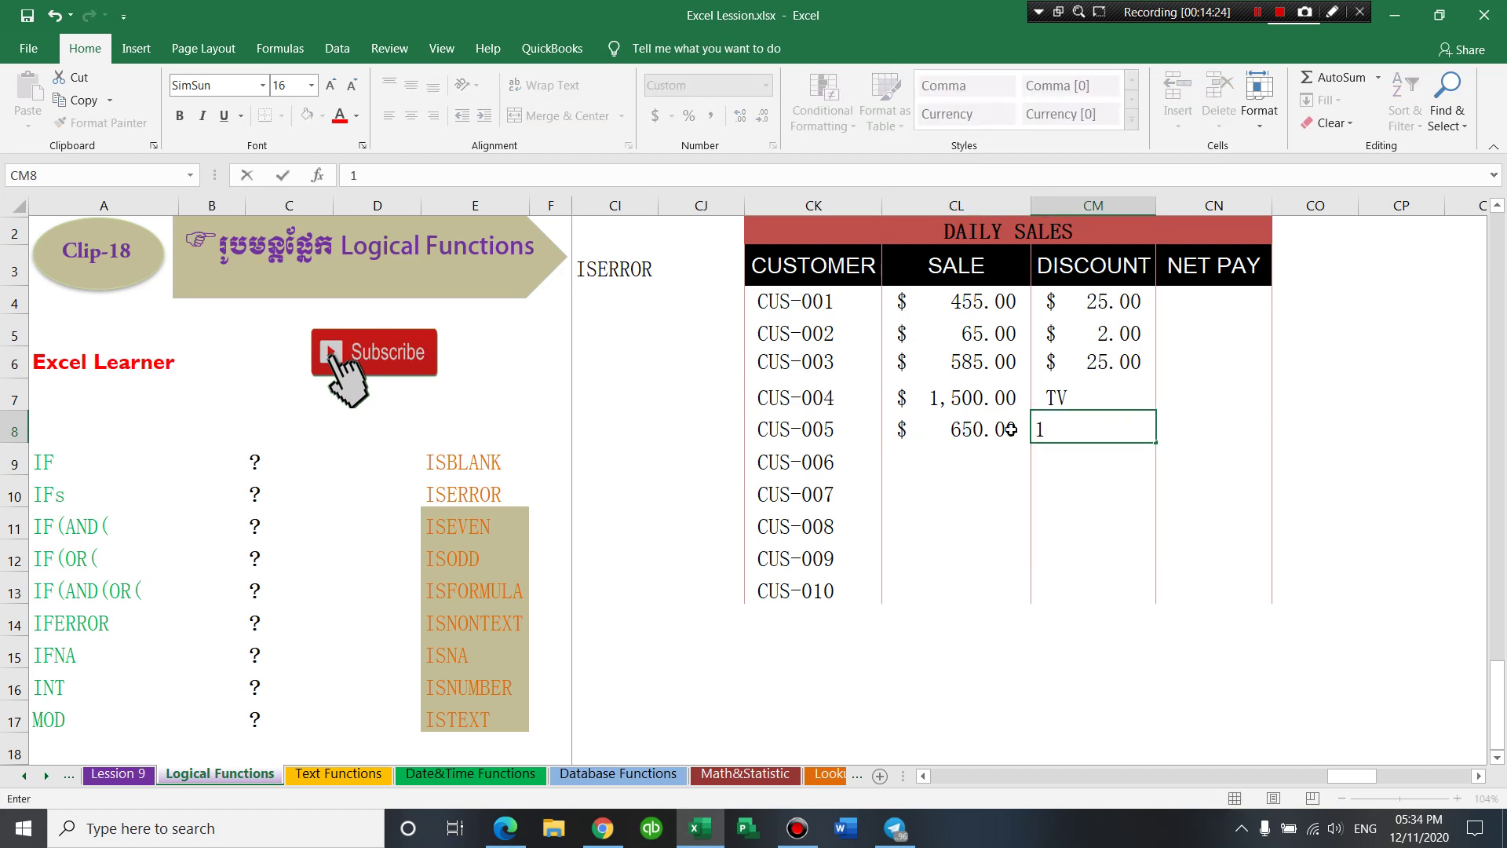
text(2)
key(Return)
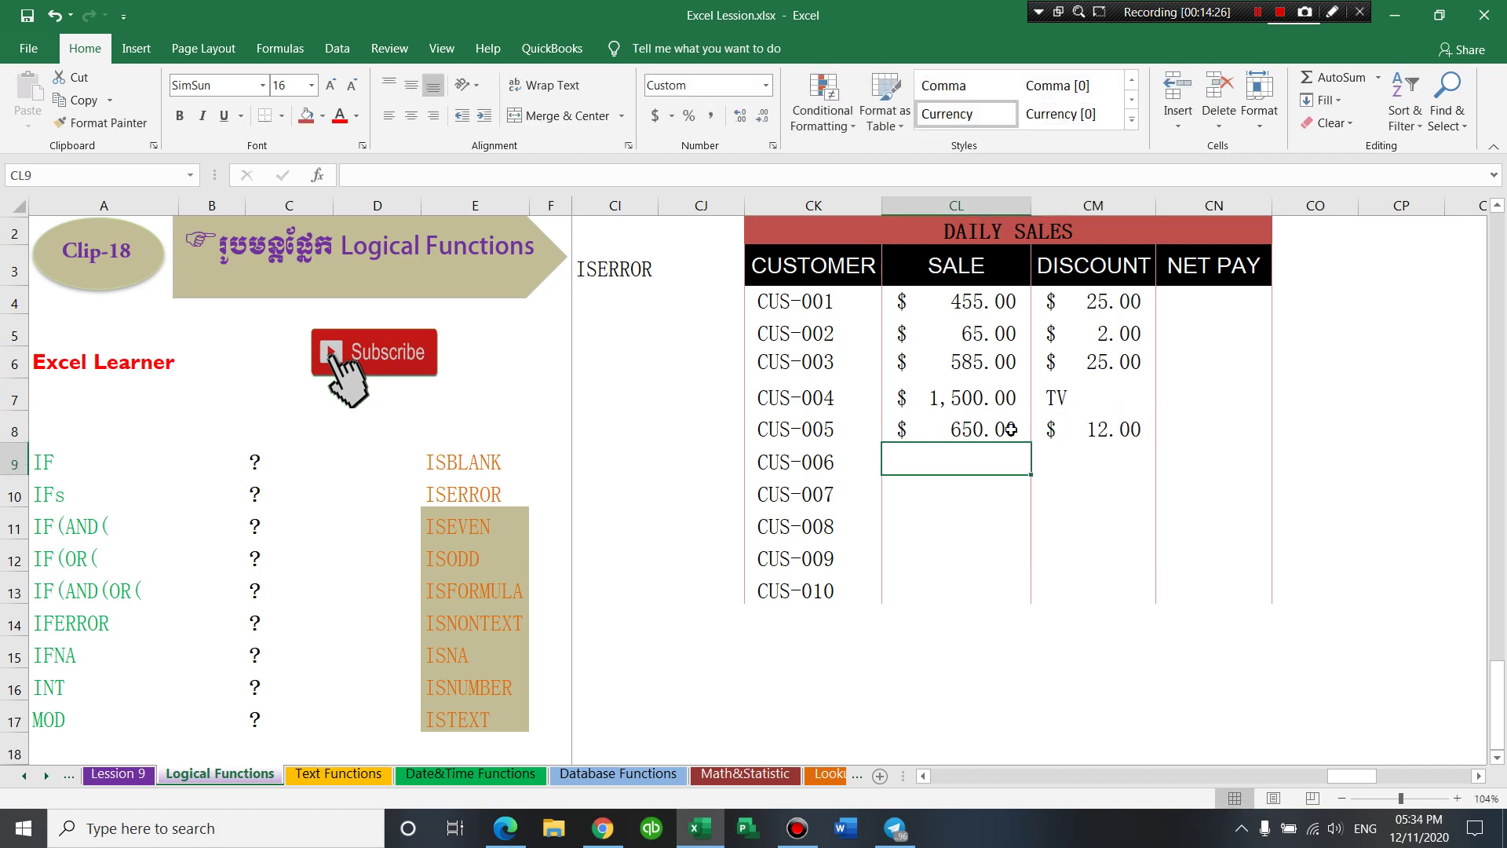
- Enter CUS-006's sale of 2,500 and text discount Computer
text(2,500)
key(Tab)
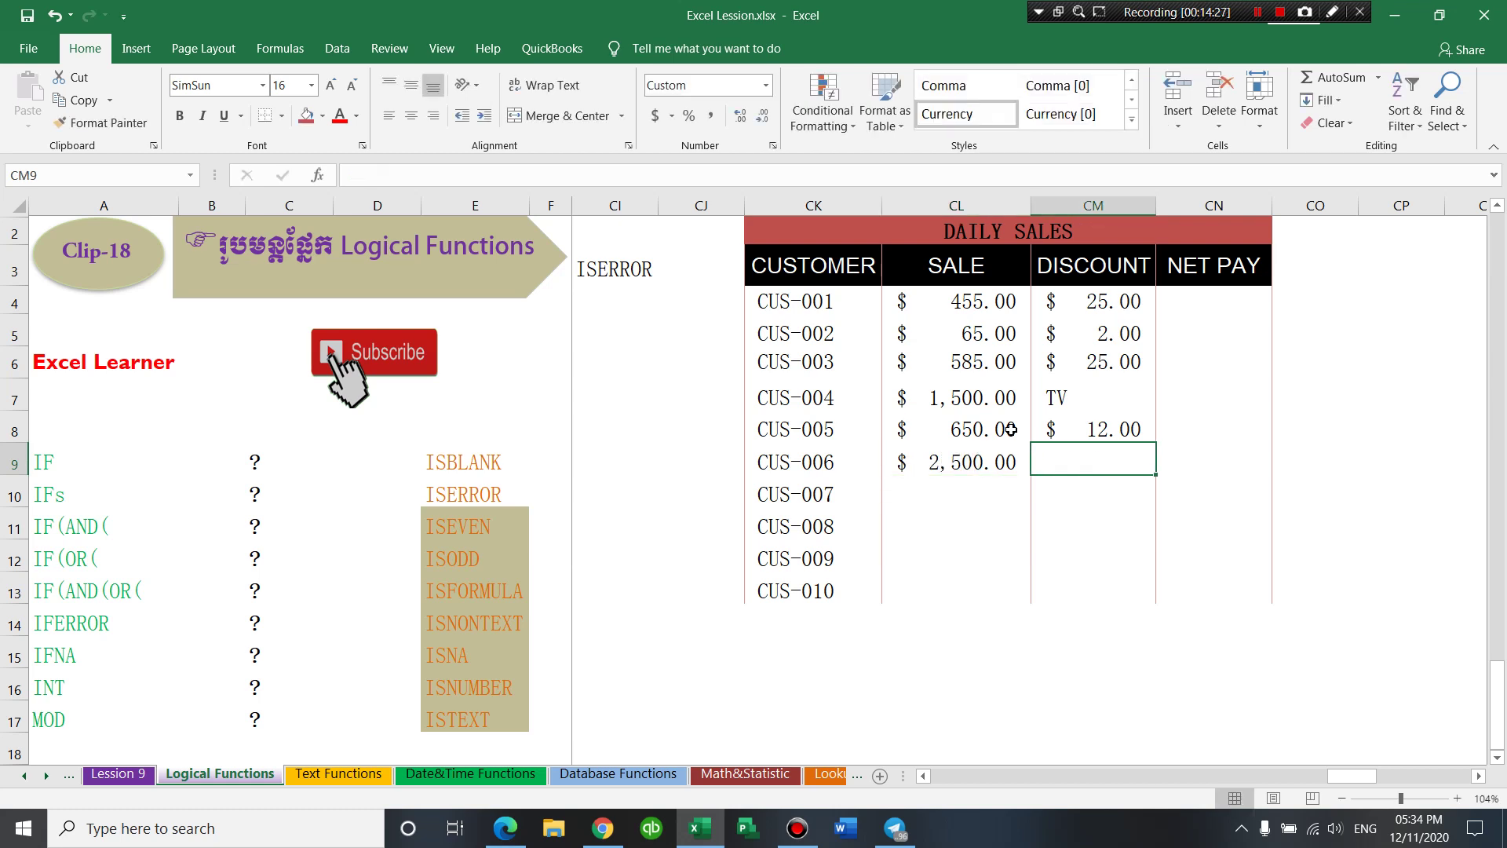
text(c)
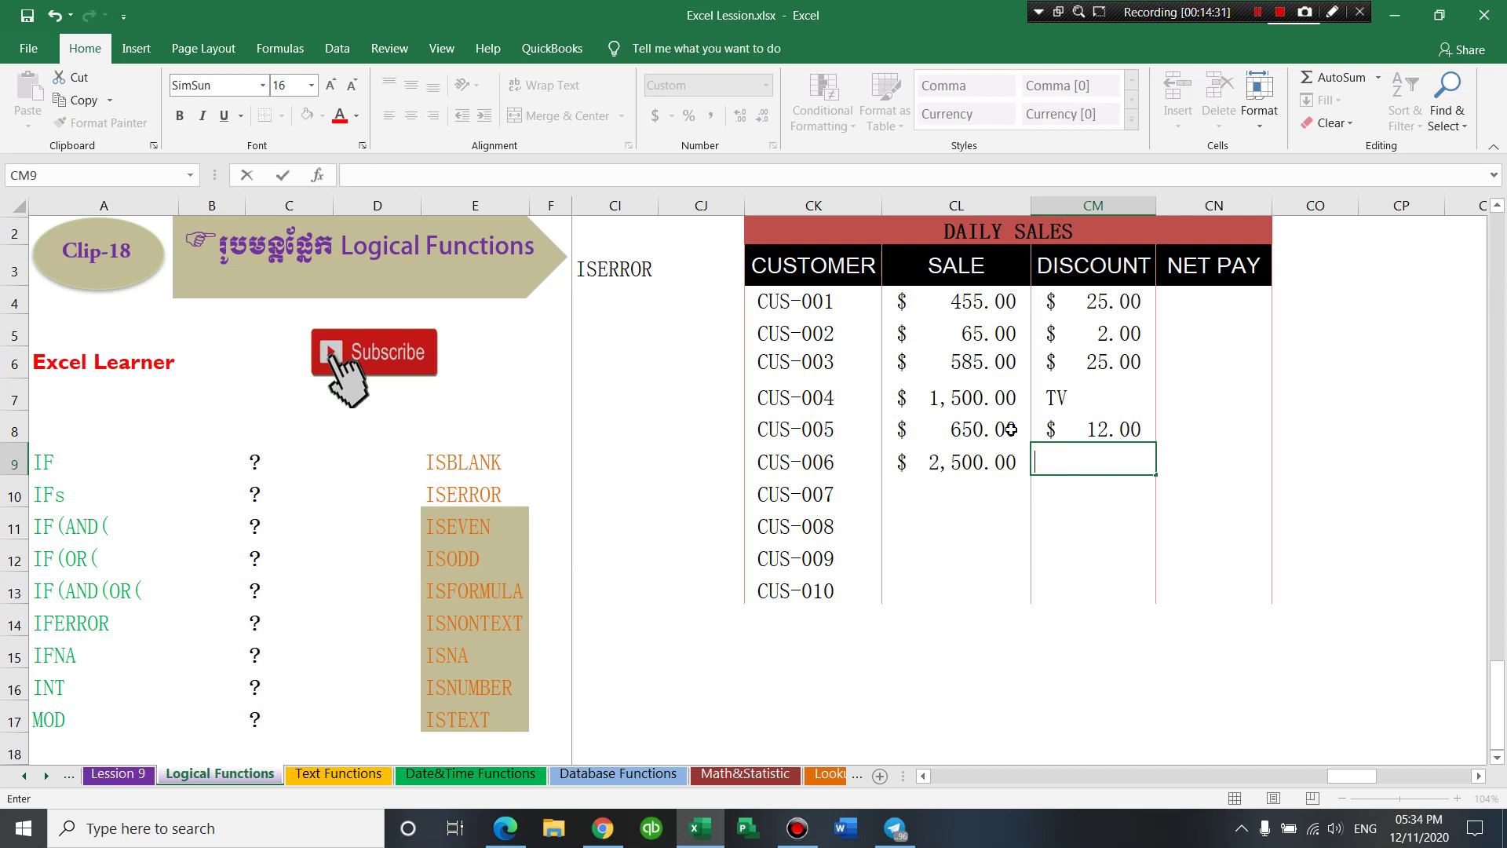
text(mpueer)
key(Tab)
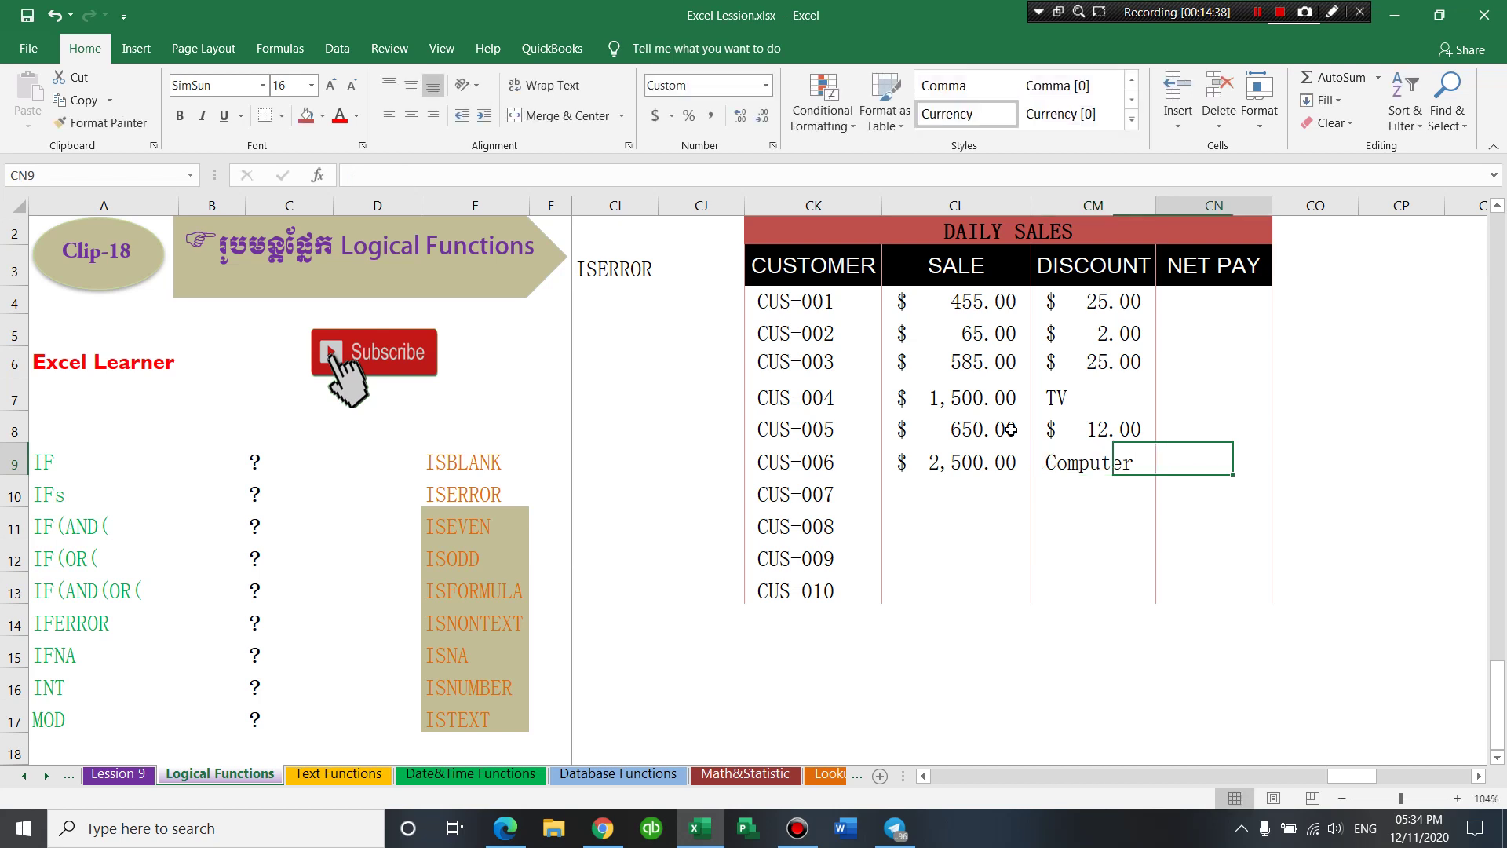
click(1193, 302)
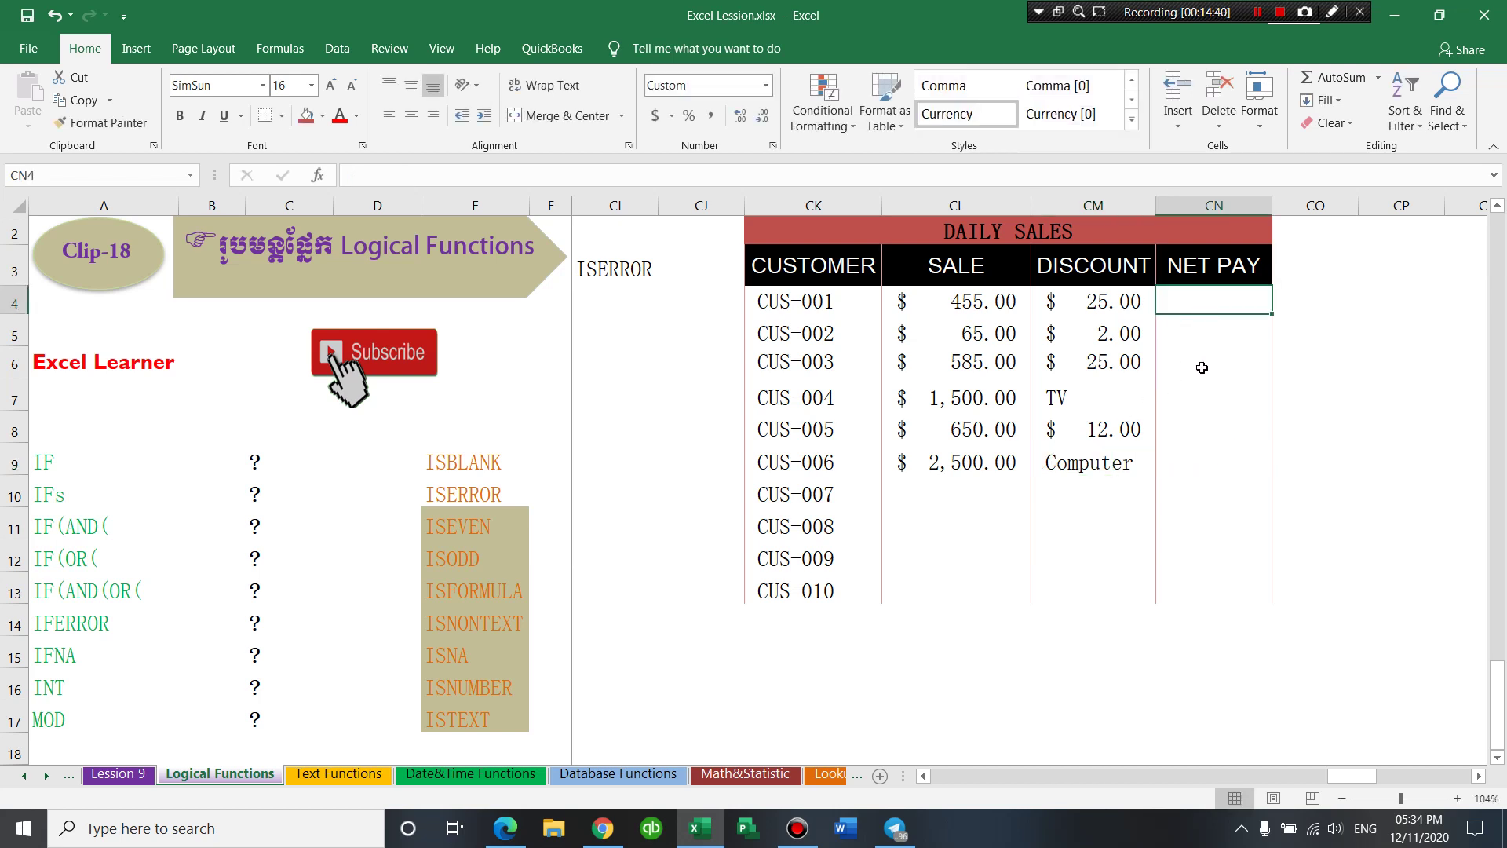
- Enter CUS-007's sale 652 with discount 10, and CUS-008's sale 25 with discount 0
click(981, 496)
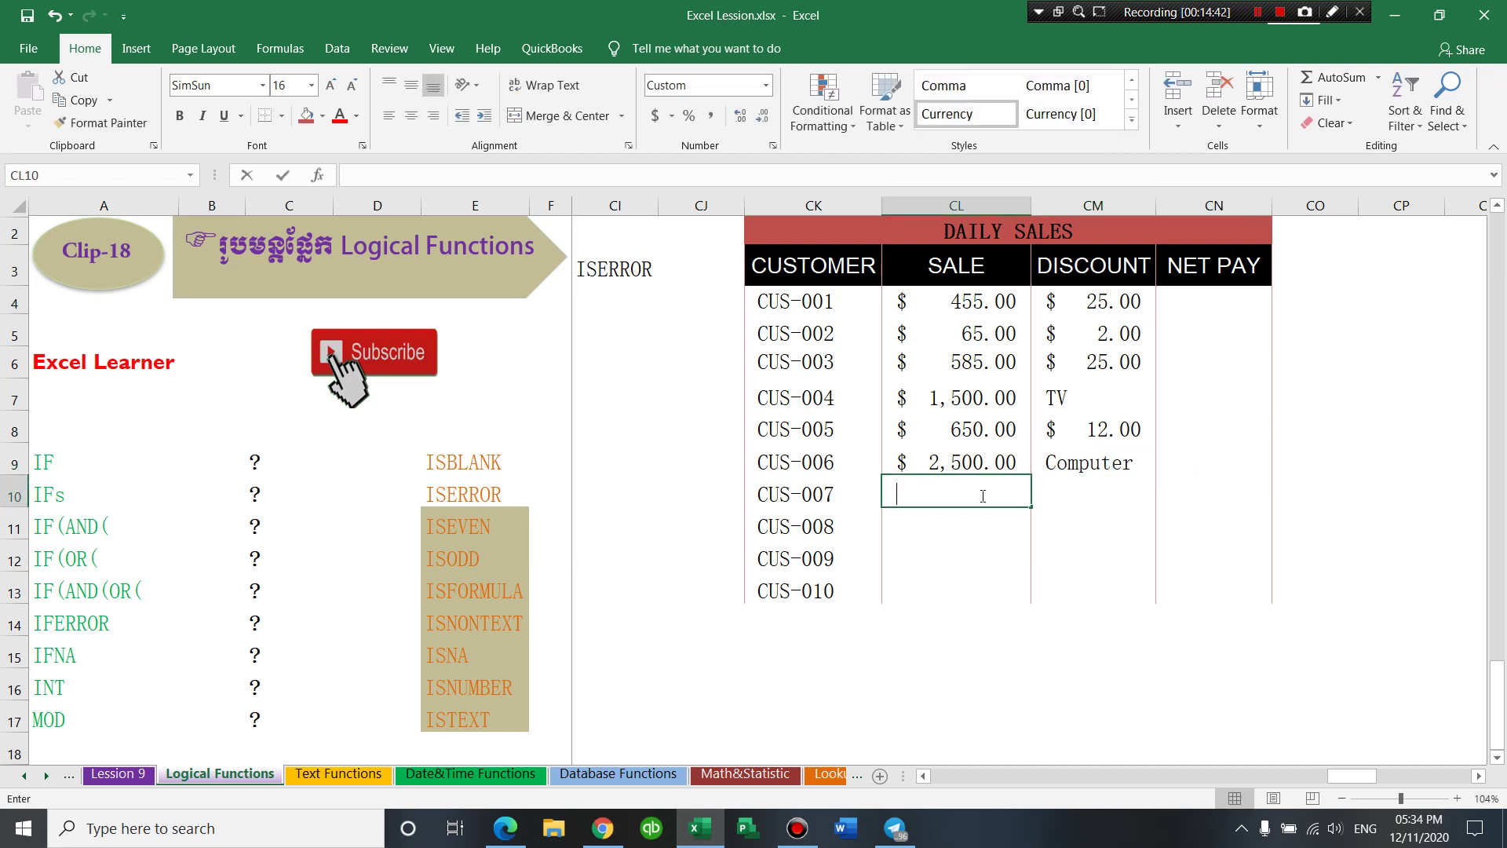
text(652)
key(Return)
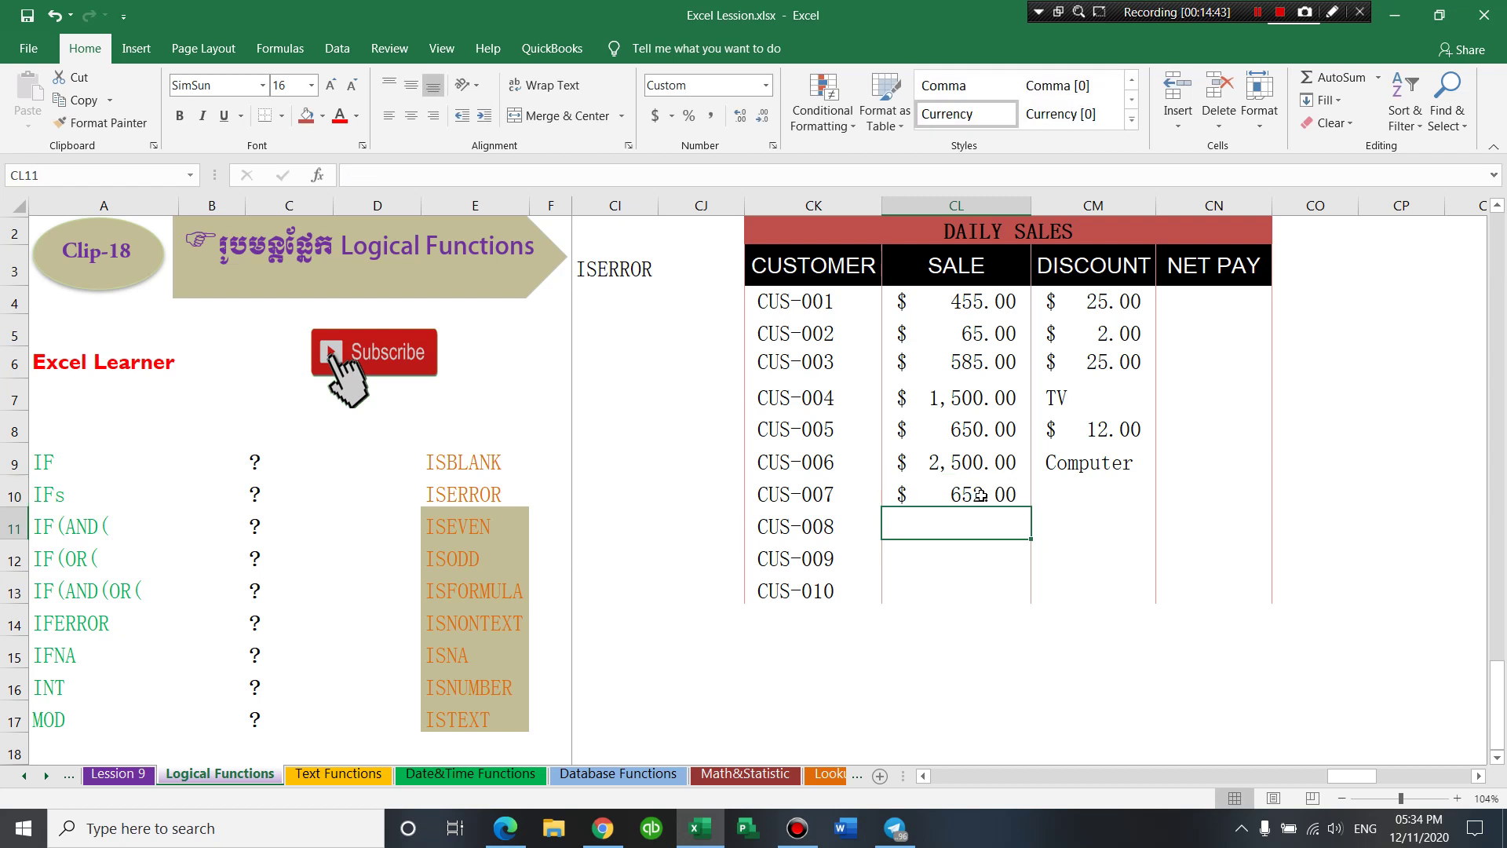
click(1076, 492)
text(1)
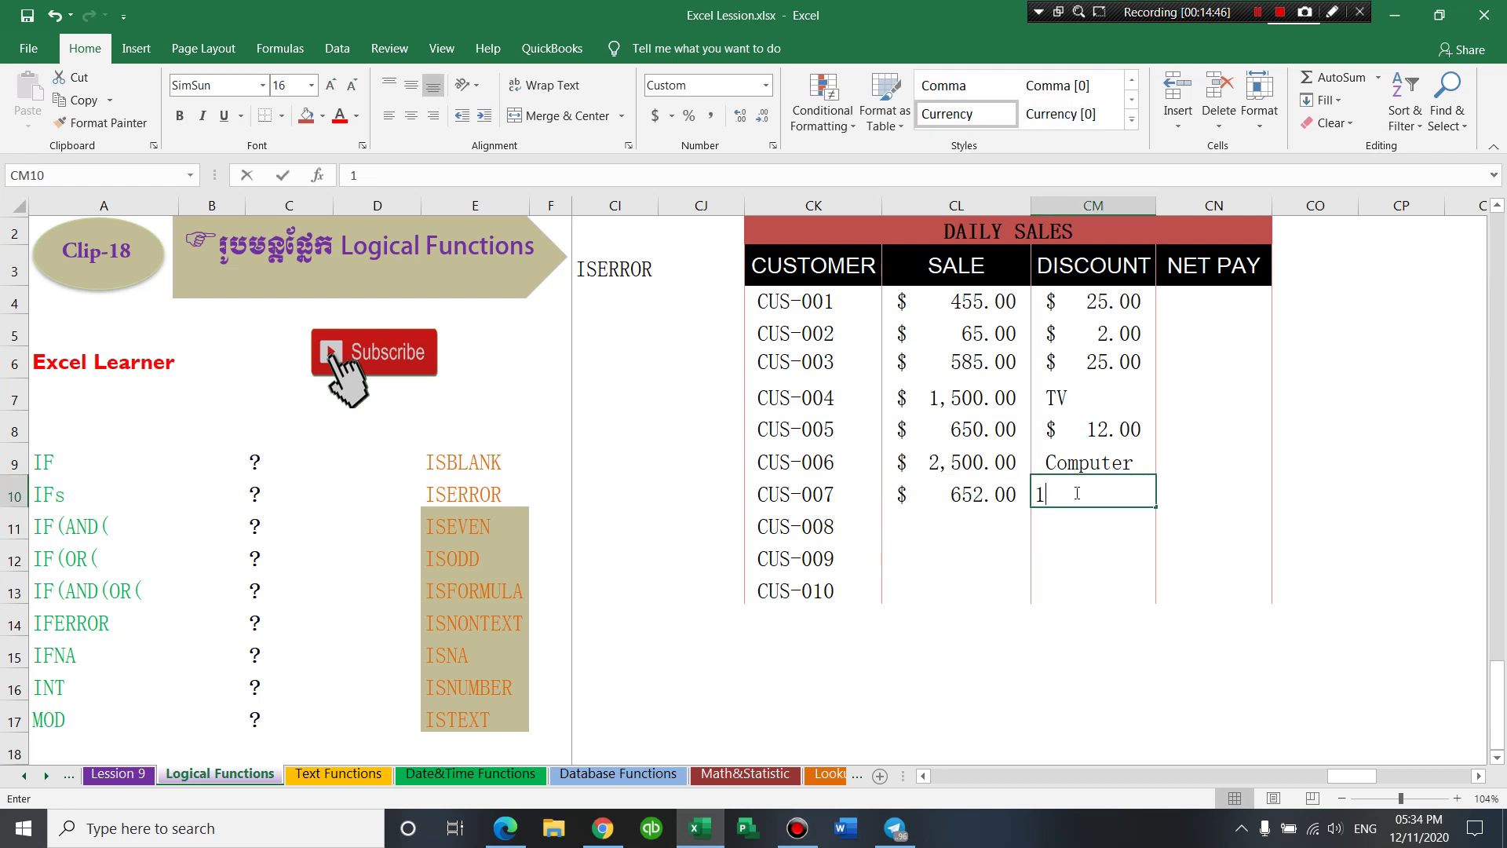
text(0)
key(Return)
click(1000, 527)
text(25)
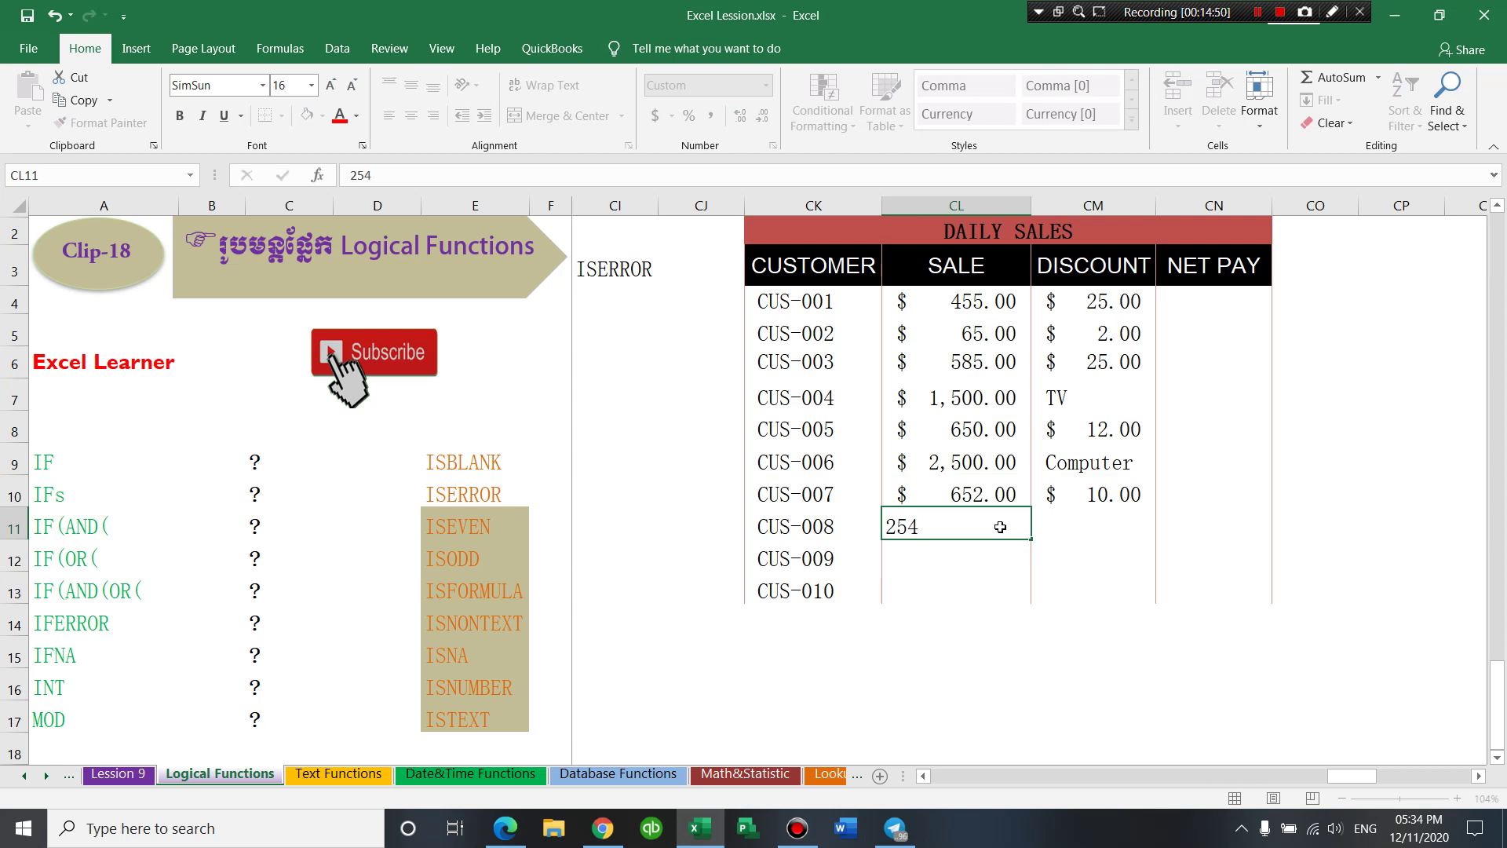
key(Tab)
text(0)
key(Return)
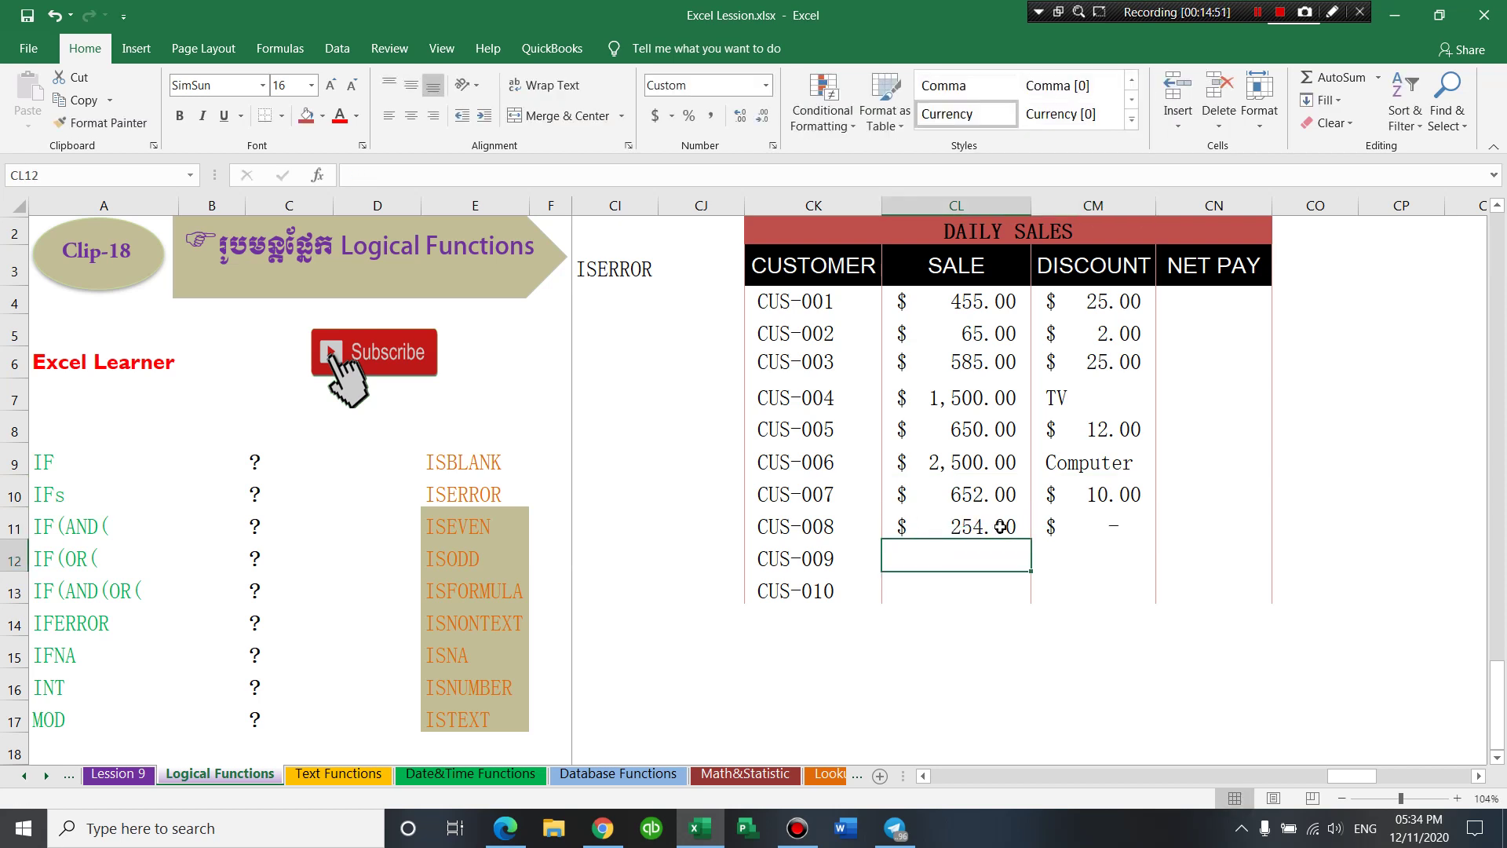
- Enter CUS-009's sale 365 with discount 3, and CUS-010's sale 1800 with discount TV
double_click(982, 565)
text(365)
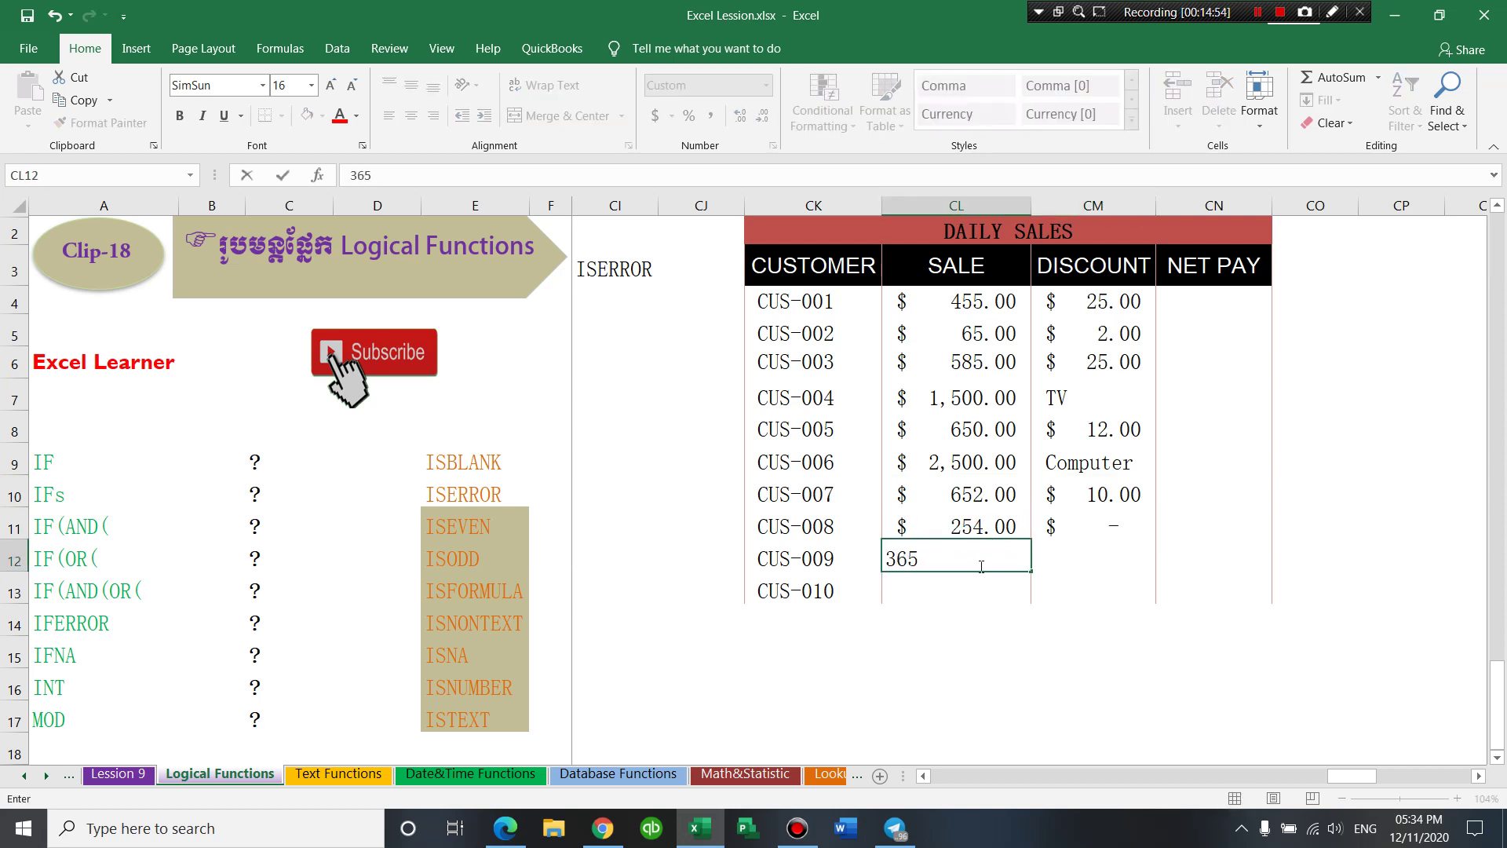
key(Tab)
text(3)
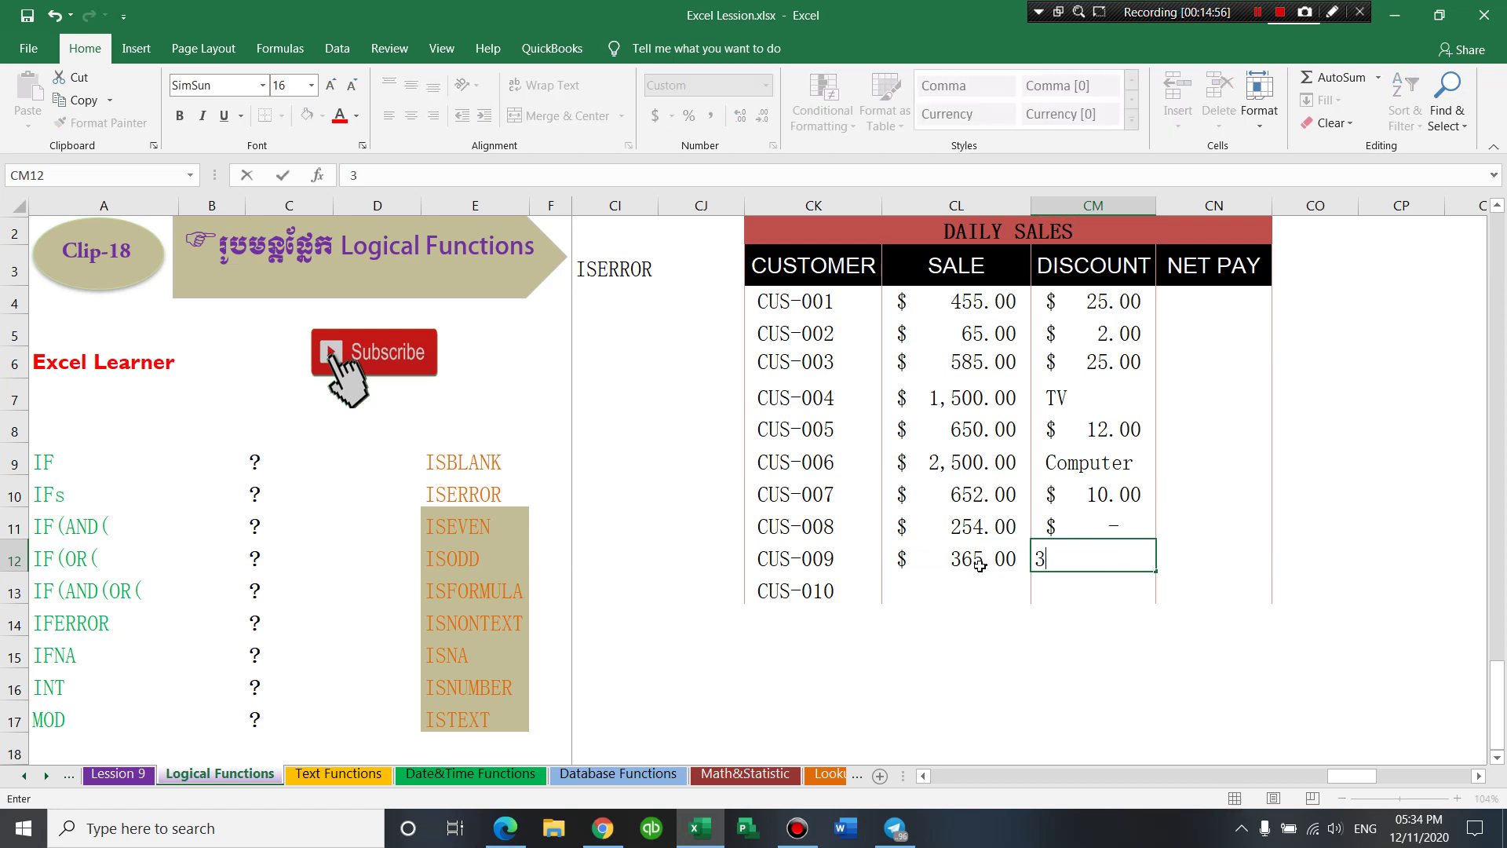
key(Return)
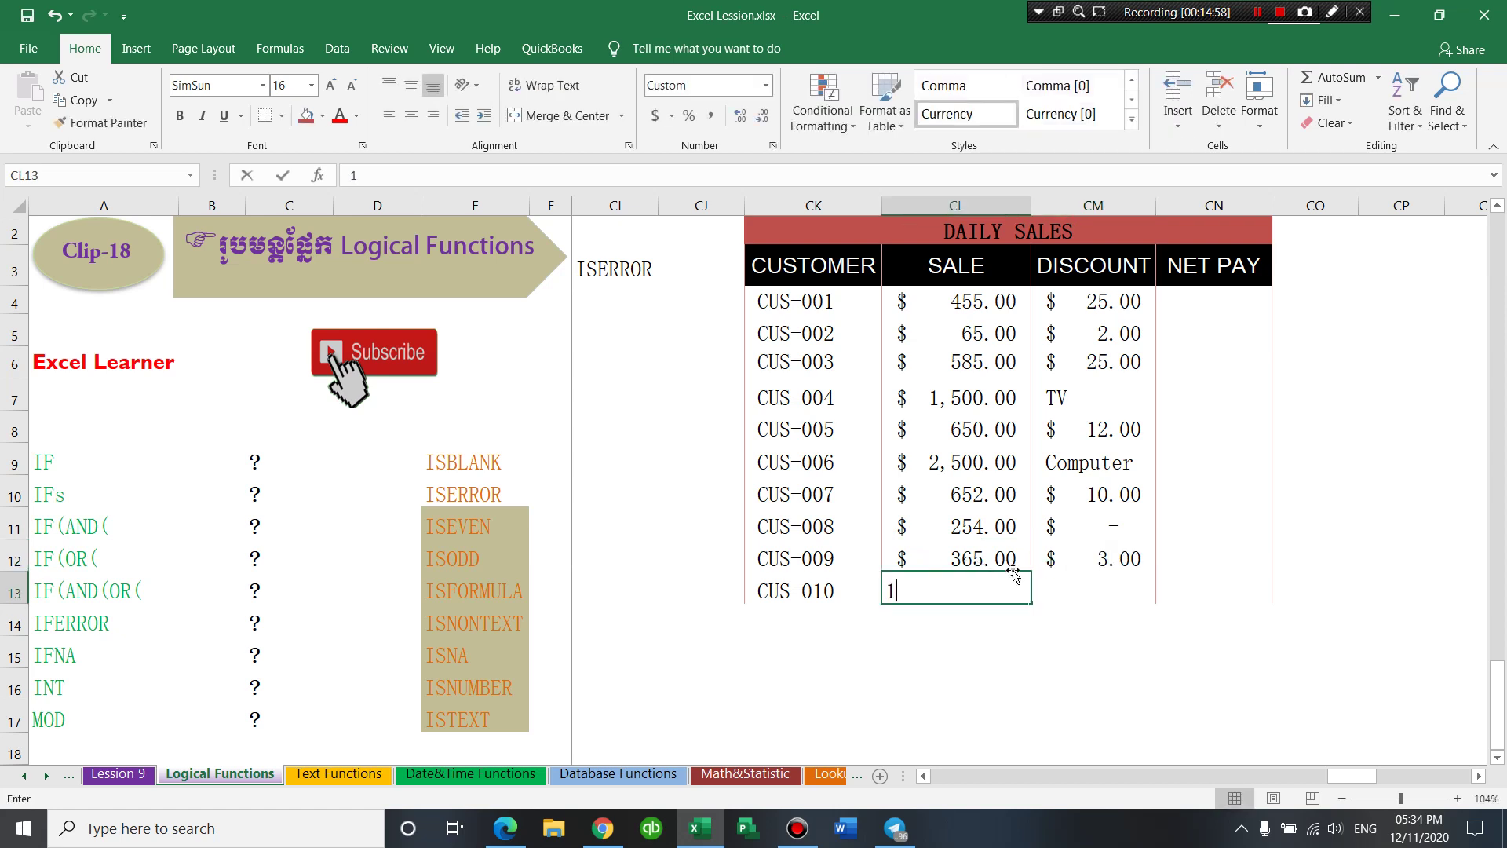
text(1800)
key(Tab)
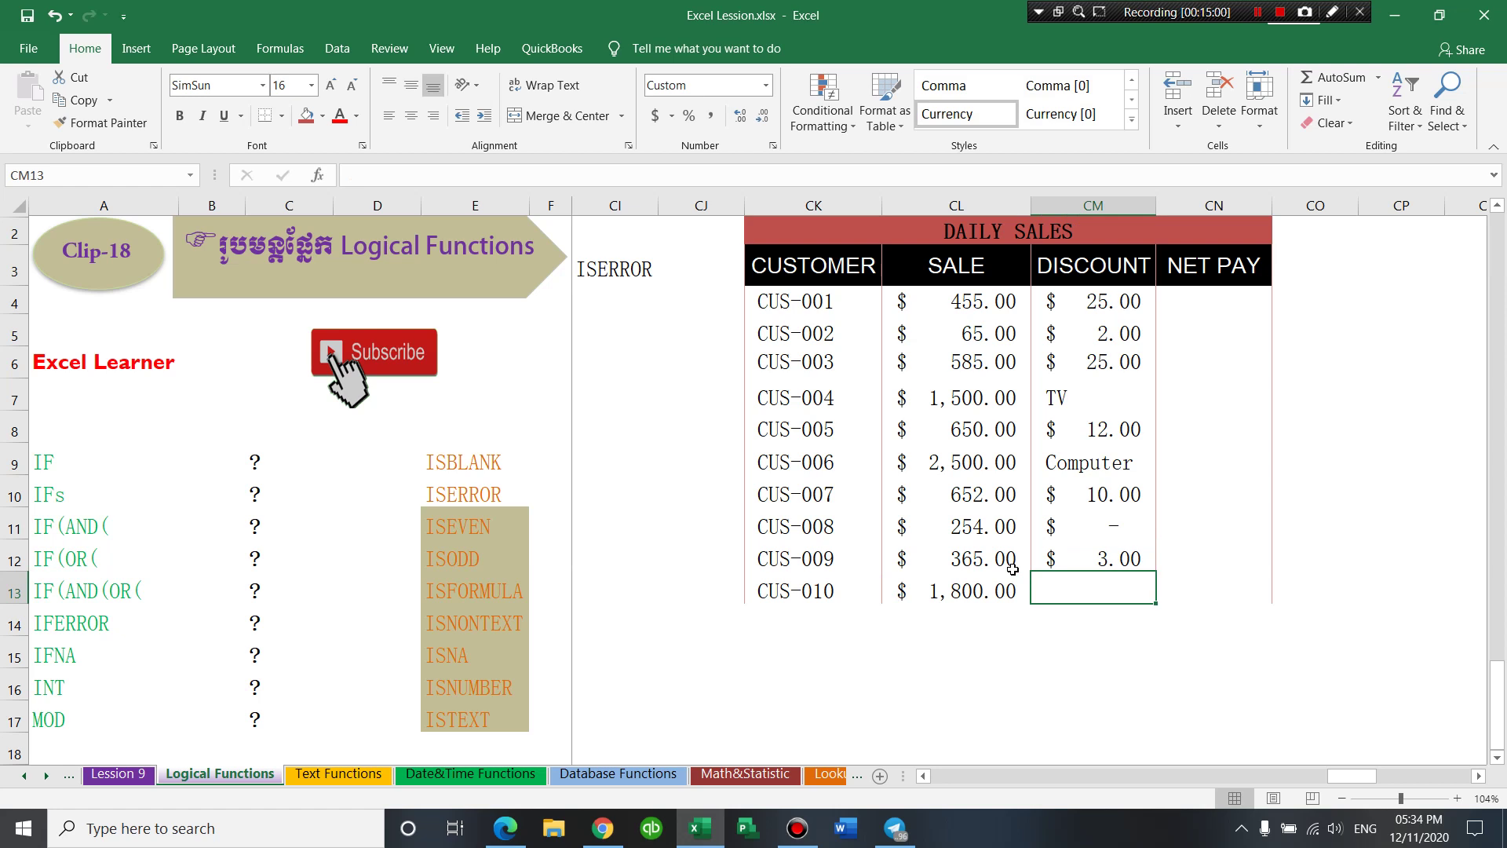
text(TV)
key(Tab)
click(1191, 306)
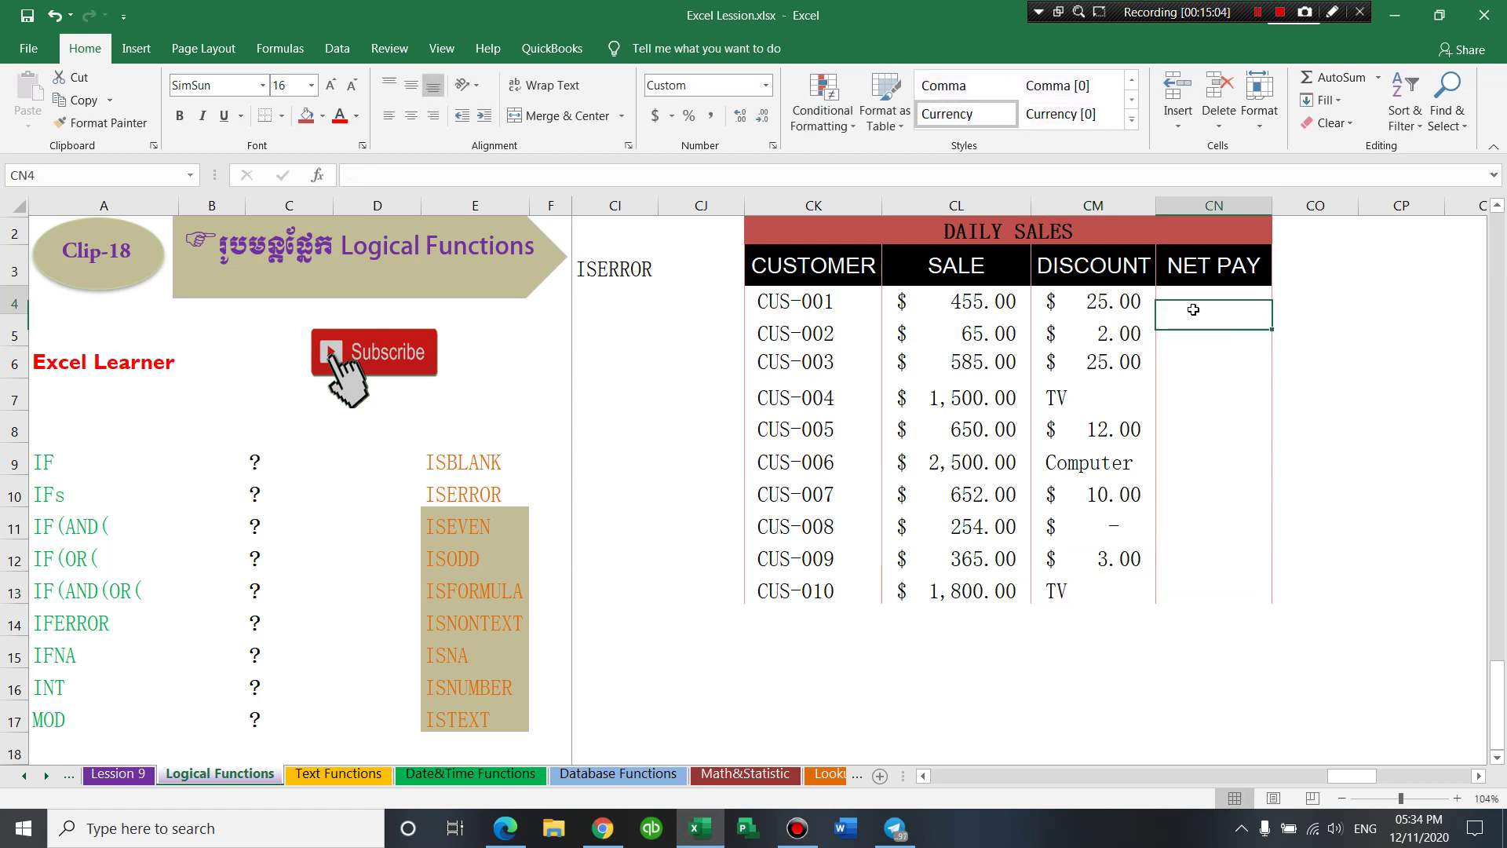
- Enter =CL4-CM4 in CN4 and copy it down the next few rows
key(Up)
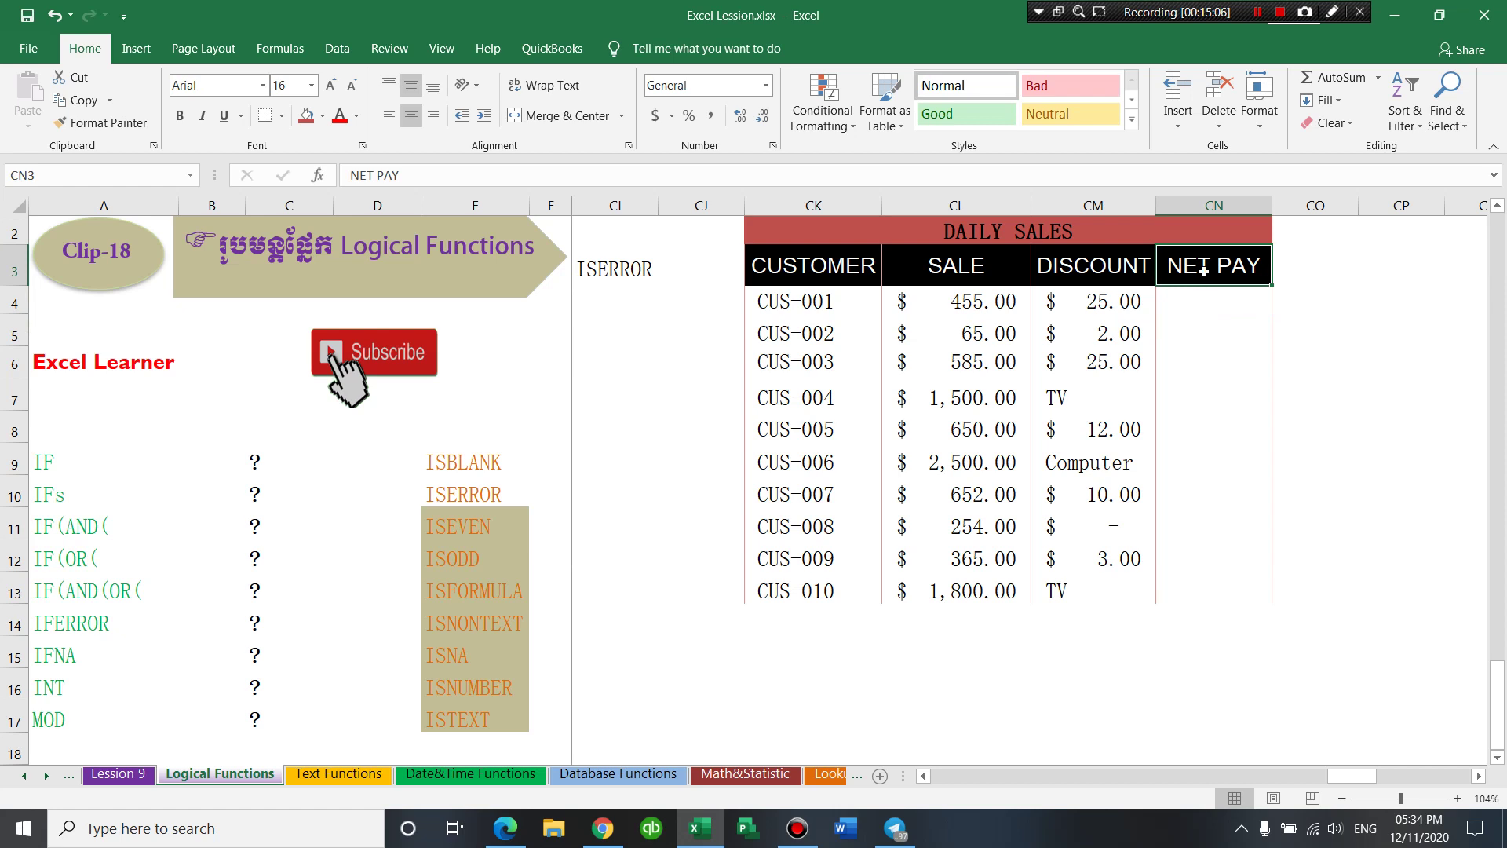
click(1213, 293)
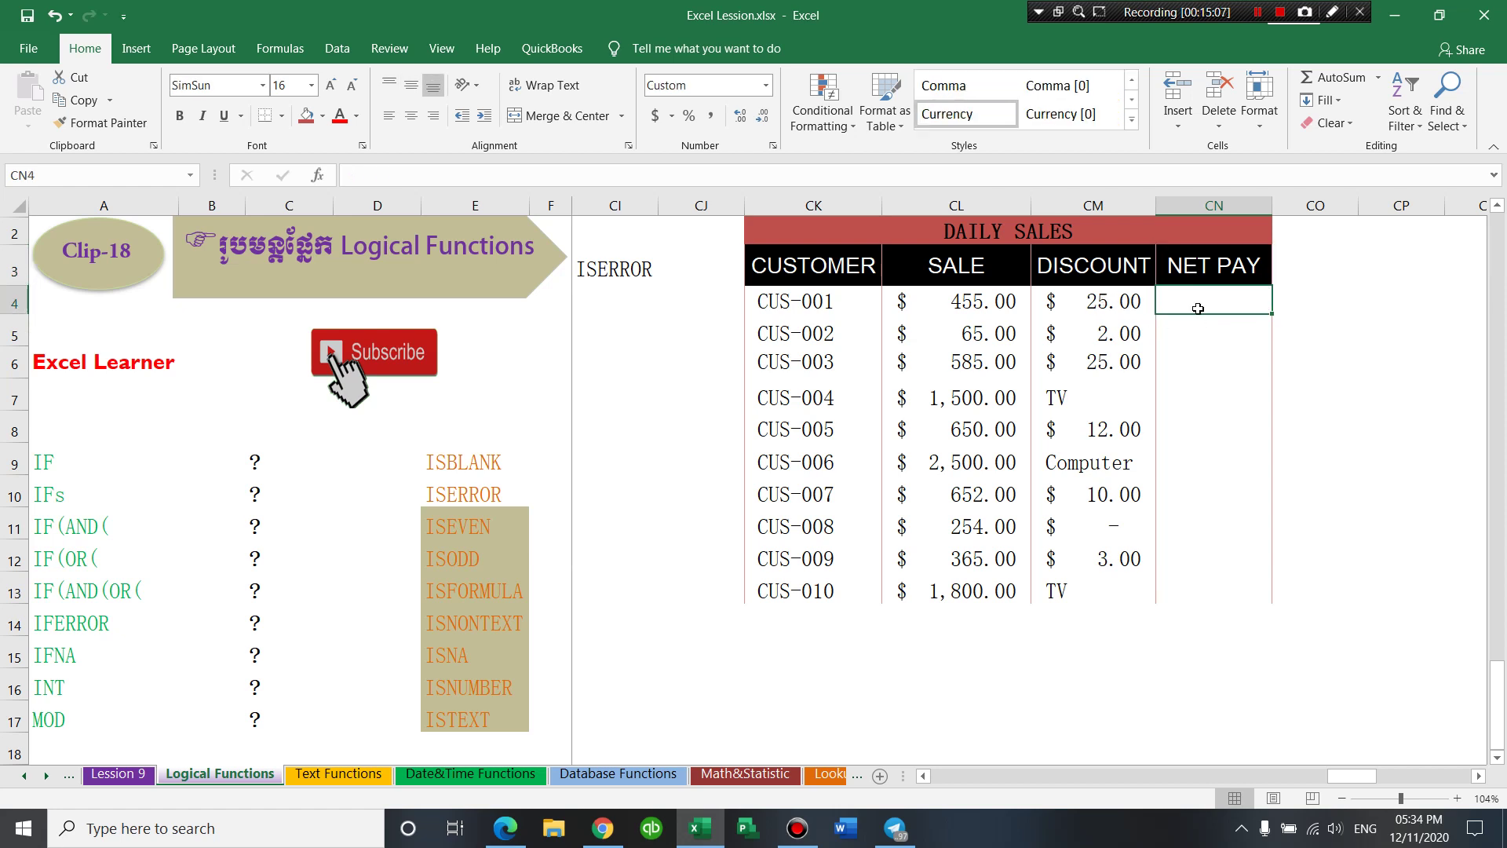
text(=)
click(980, 304)
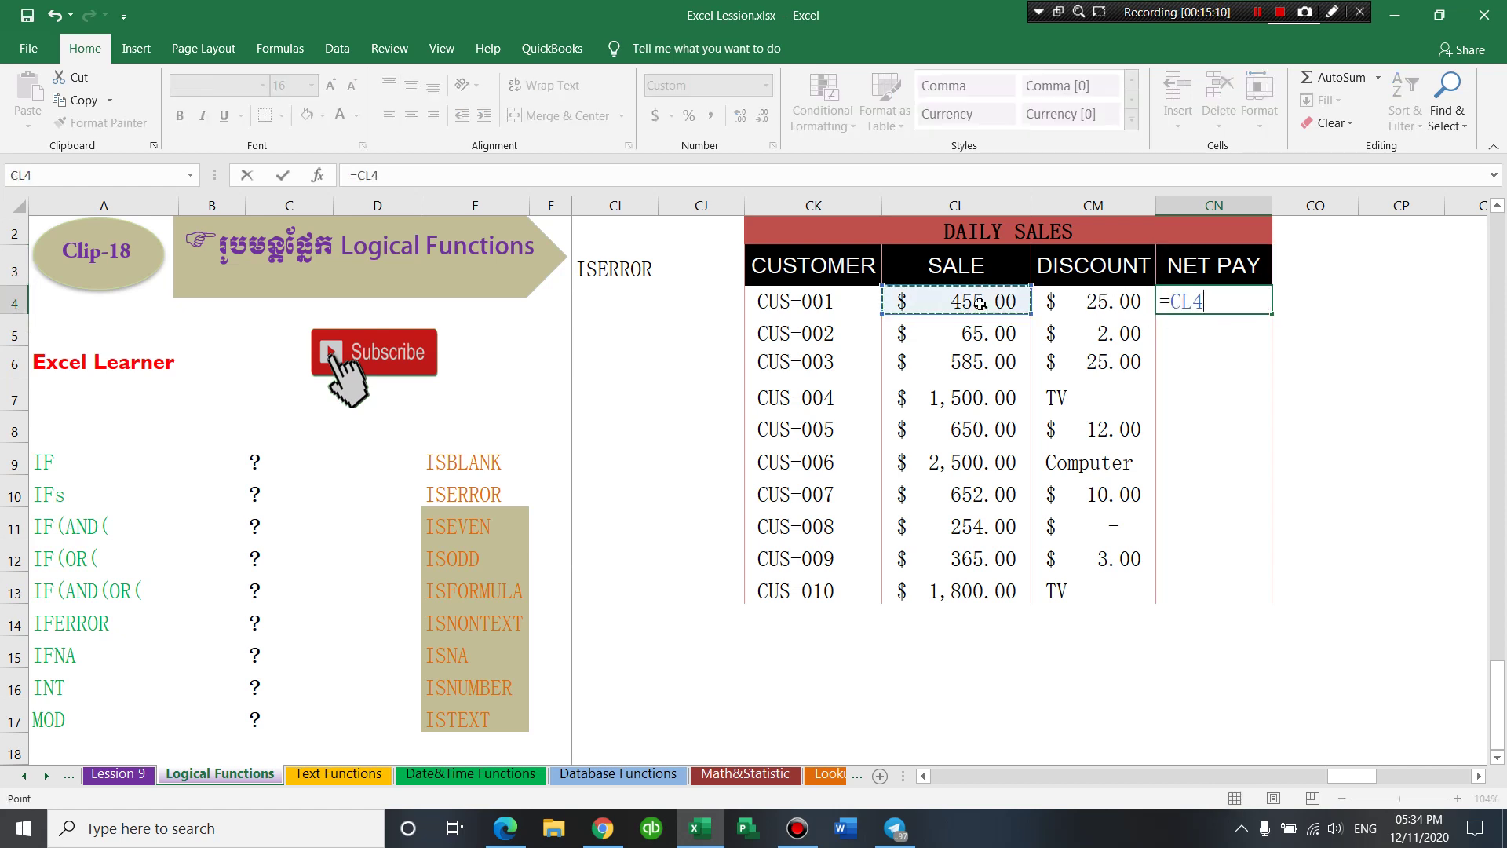
text(-)
click(1065, 305)
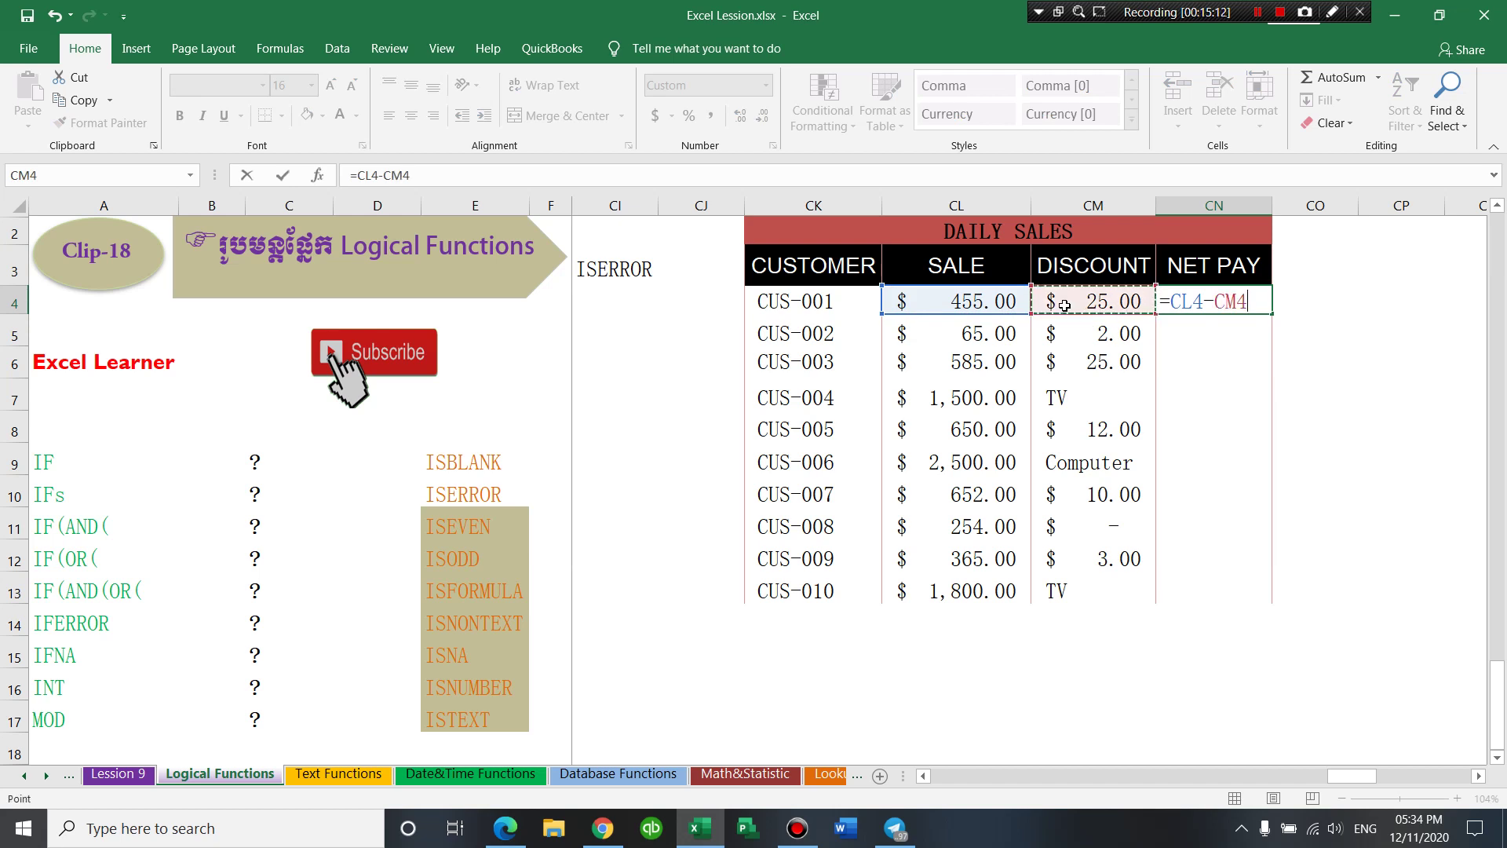
key(Return)
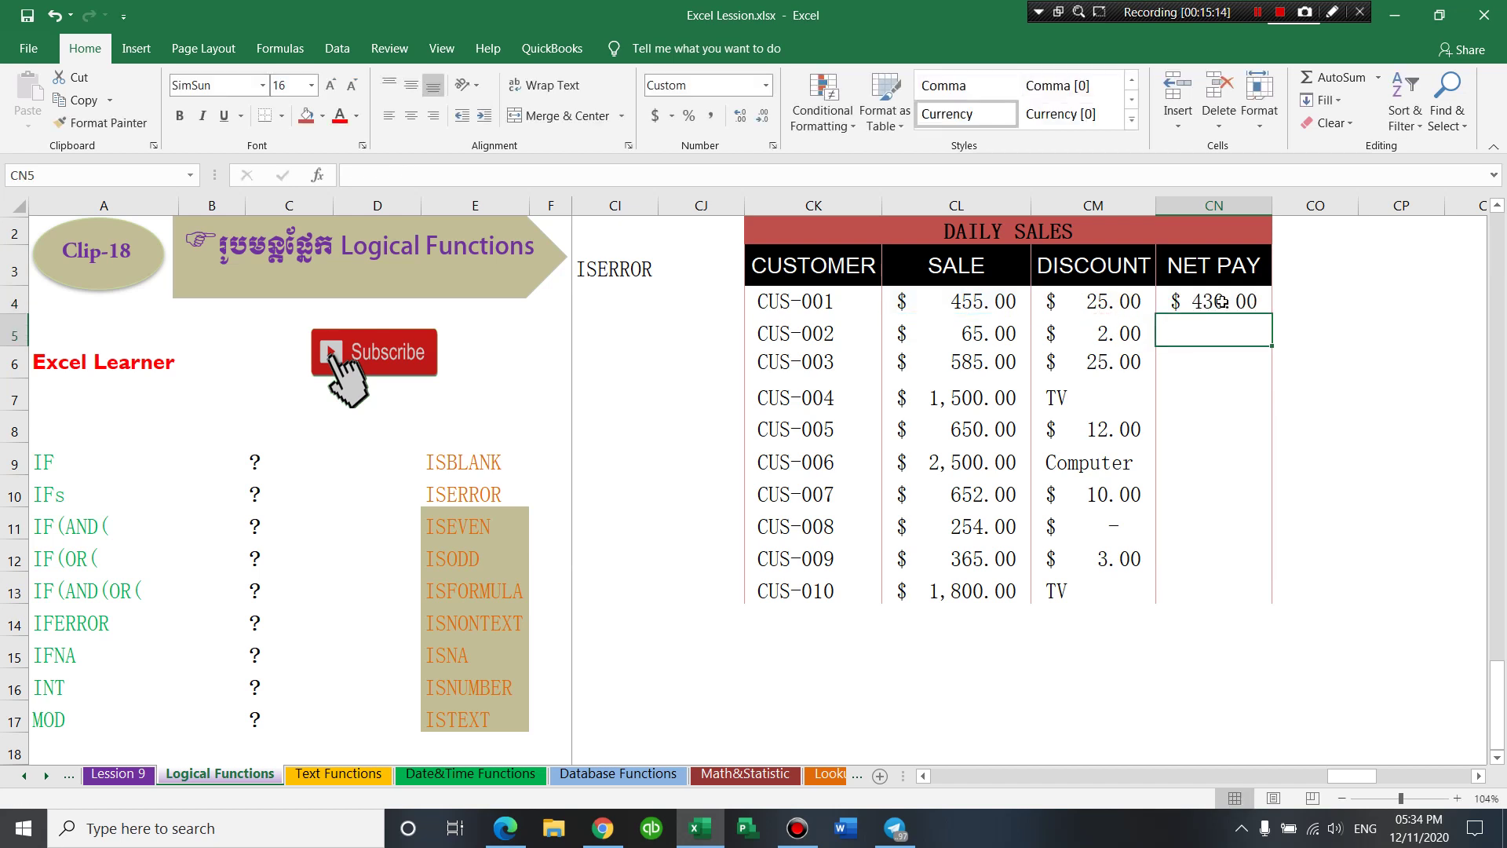
key(Up)
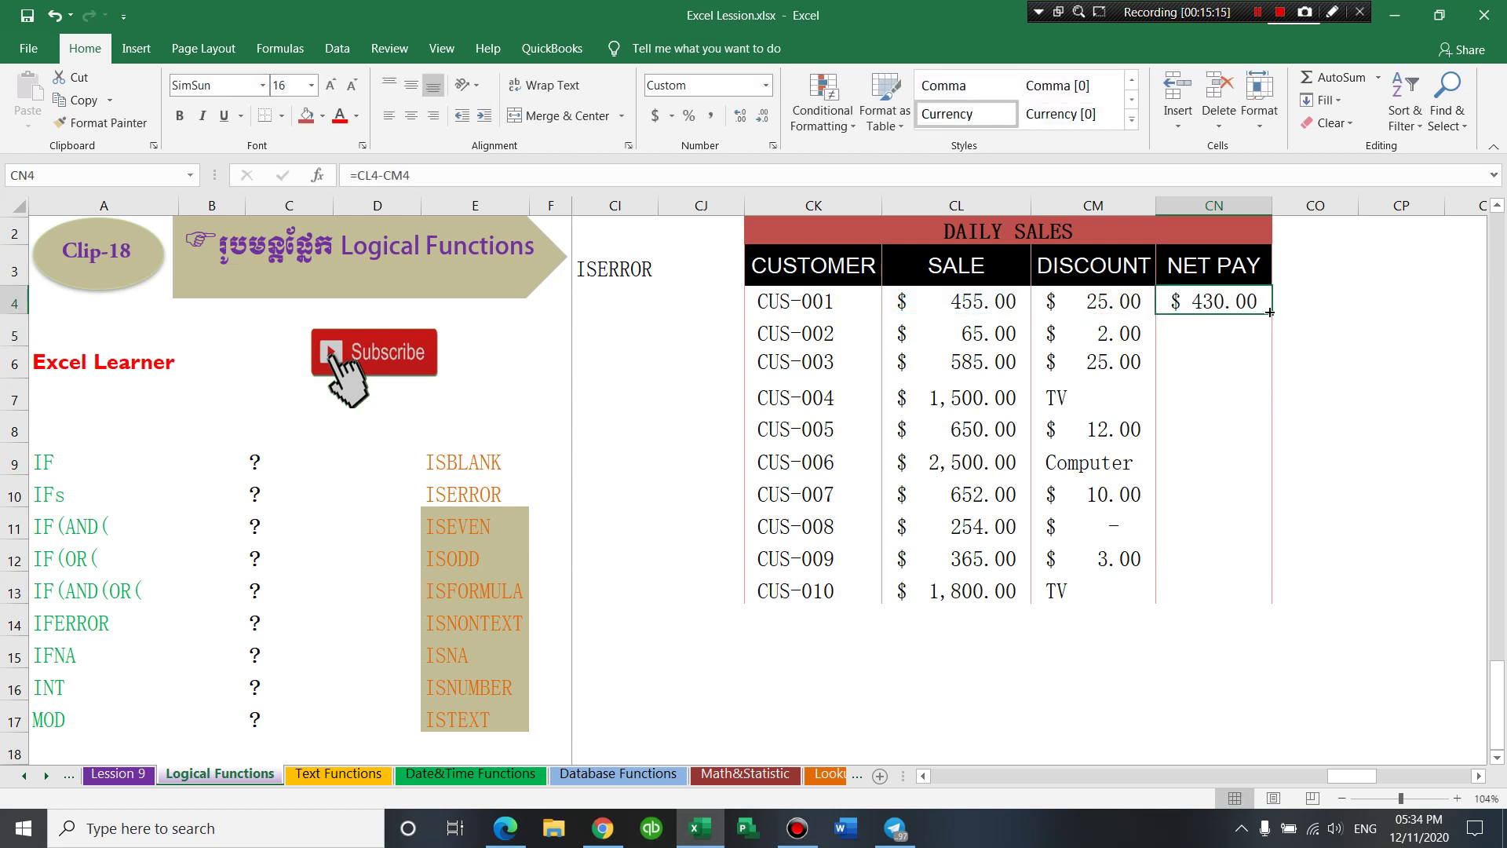
drag(1273, 317, 1286, 375)
- Extend the NET PAY formula down through CUS-010
click(1001, 333)
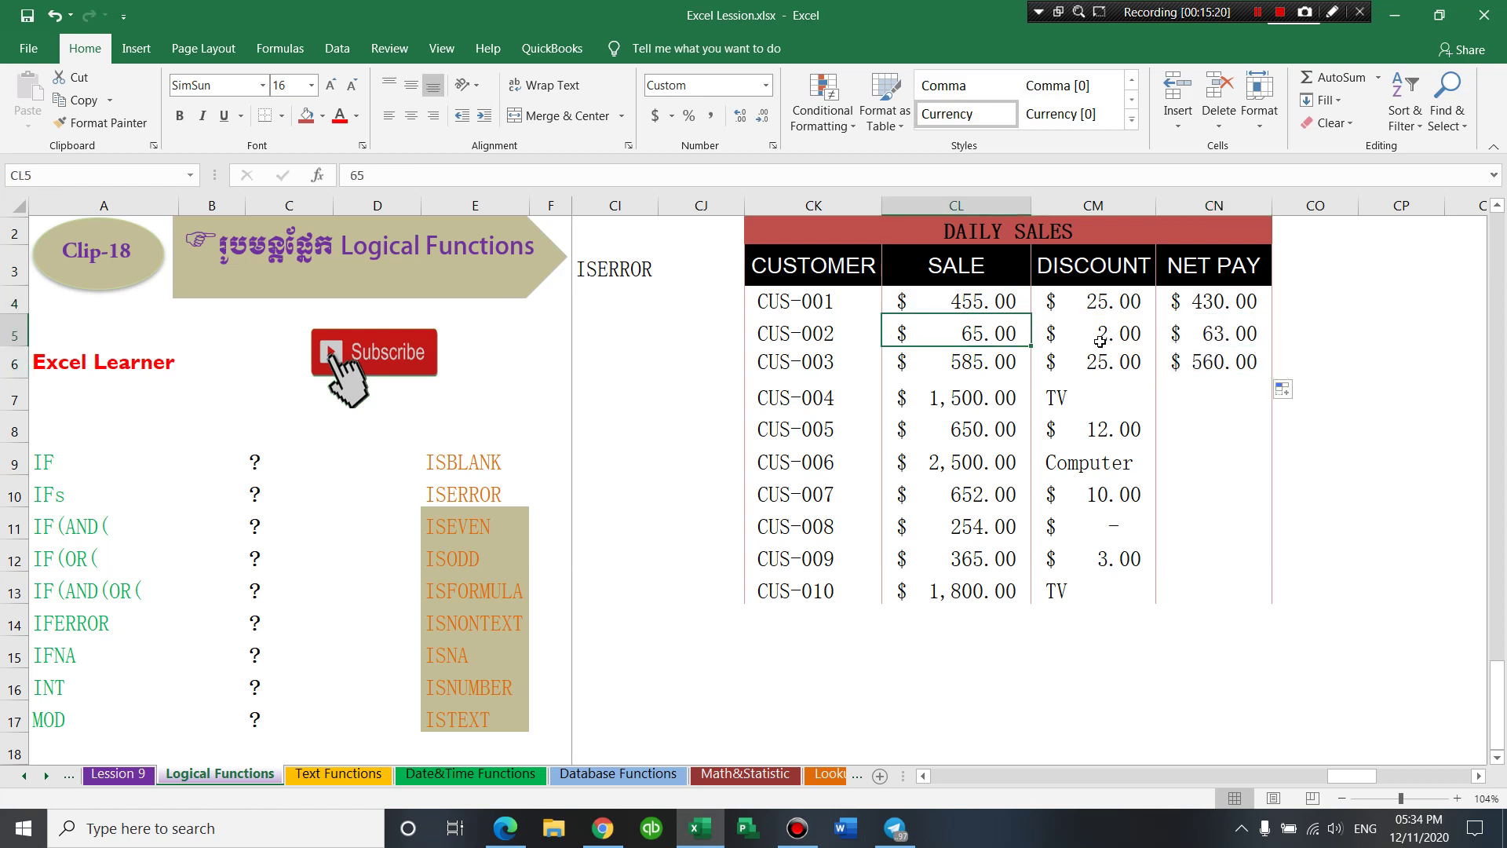
click(1100, 341)
click(1248, 363)
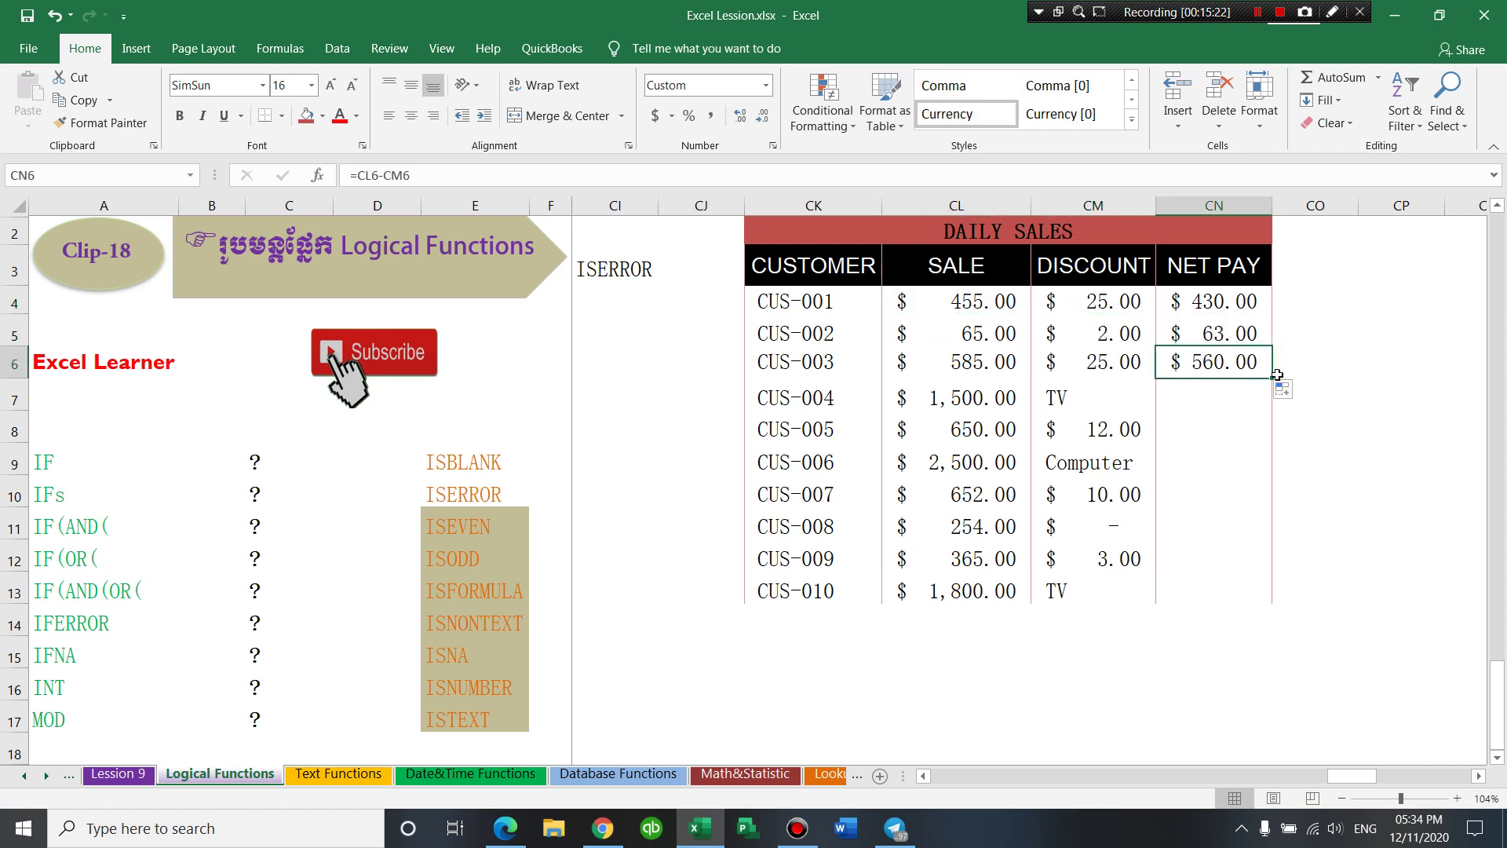
drag(1276, 380, 1280, 412)
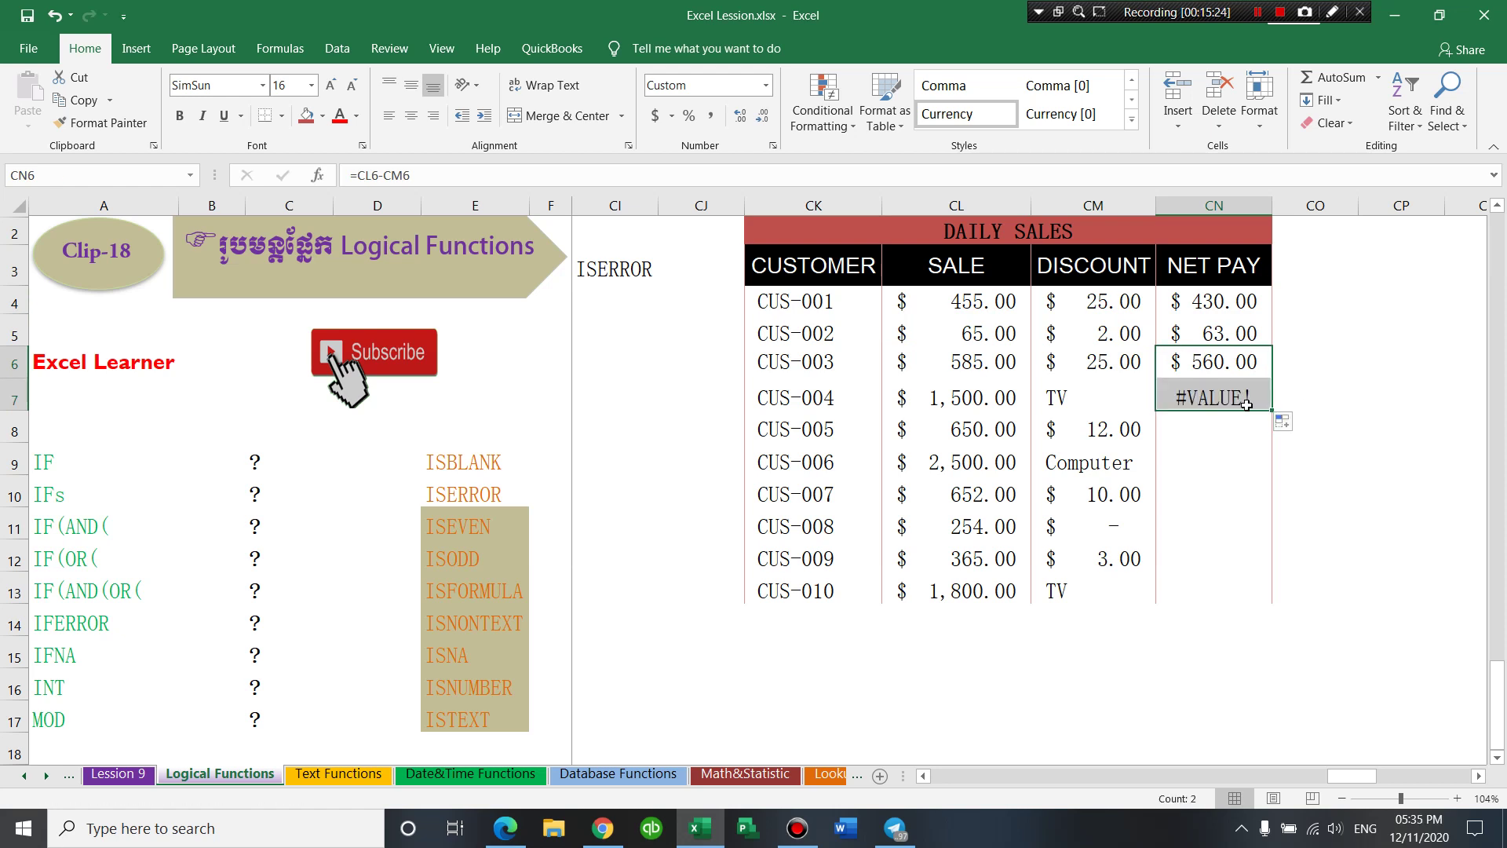
click(1264, 404)
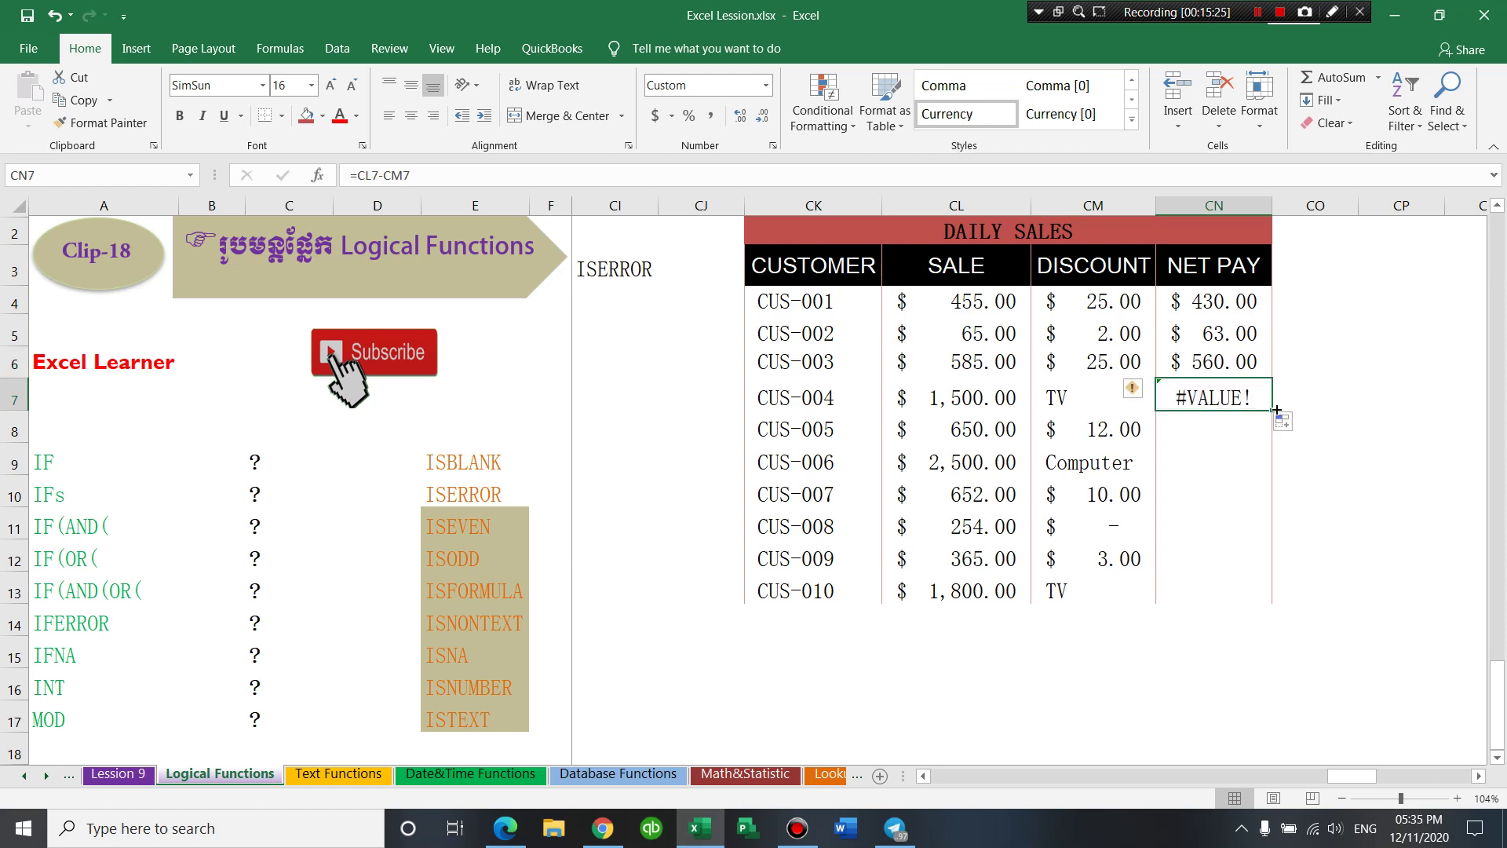
drag(1275, 410, 1275, 599)
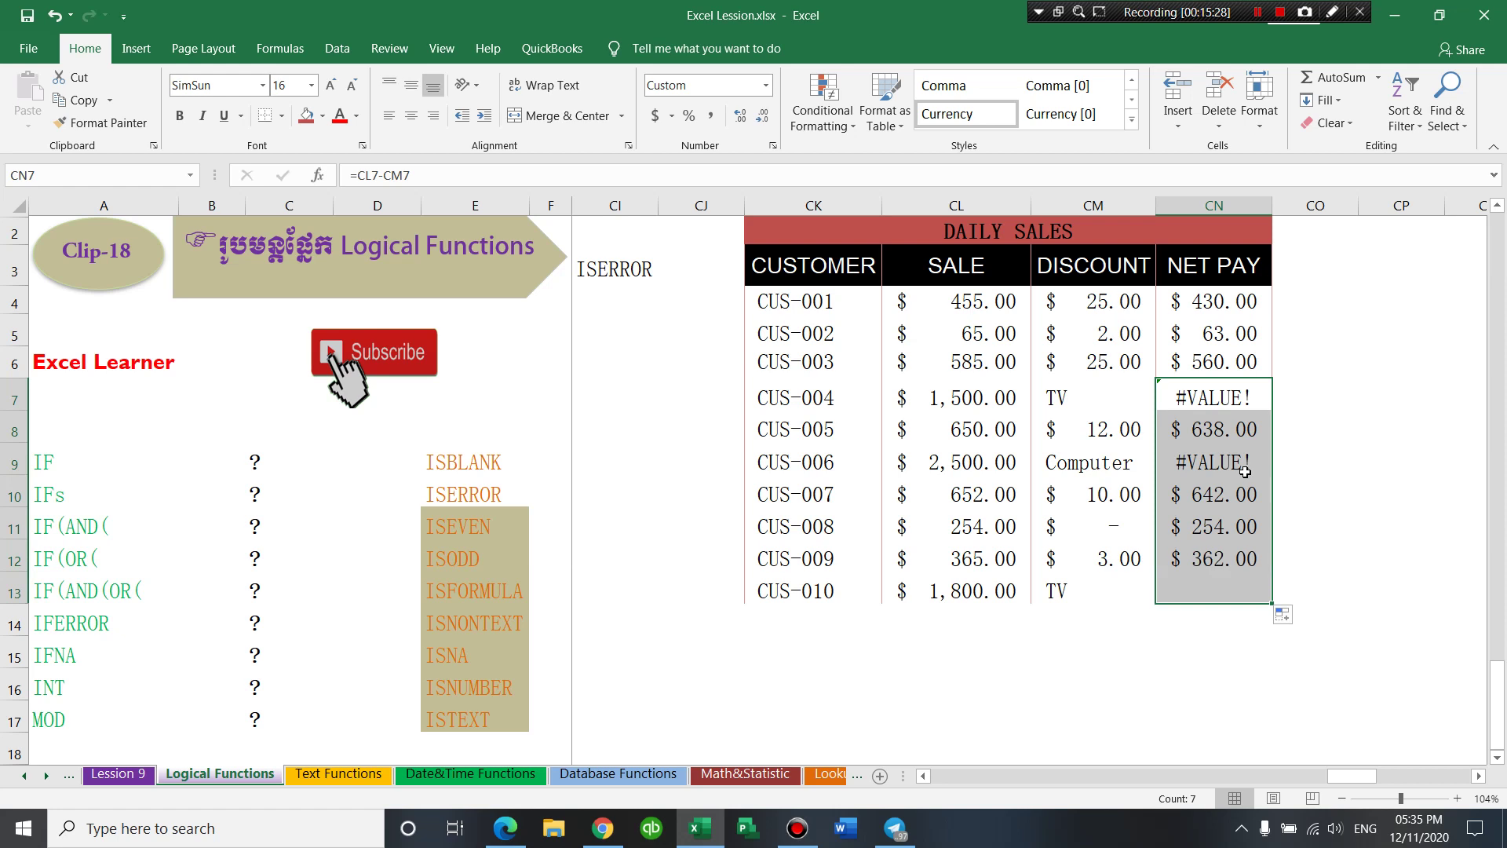
- Review the NET PAY results, including CUS-004's #VALUE! from its TV discount
click(1226, 429)
click(1214, 401)
drag(1211, 499, 1213, 527)
click(1214, 588)
click(1209, 430)
click(1195, 399)
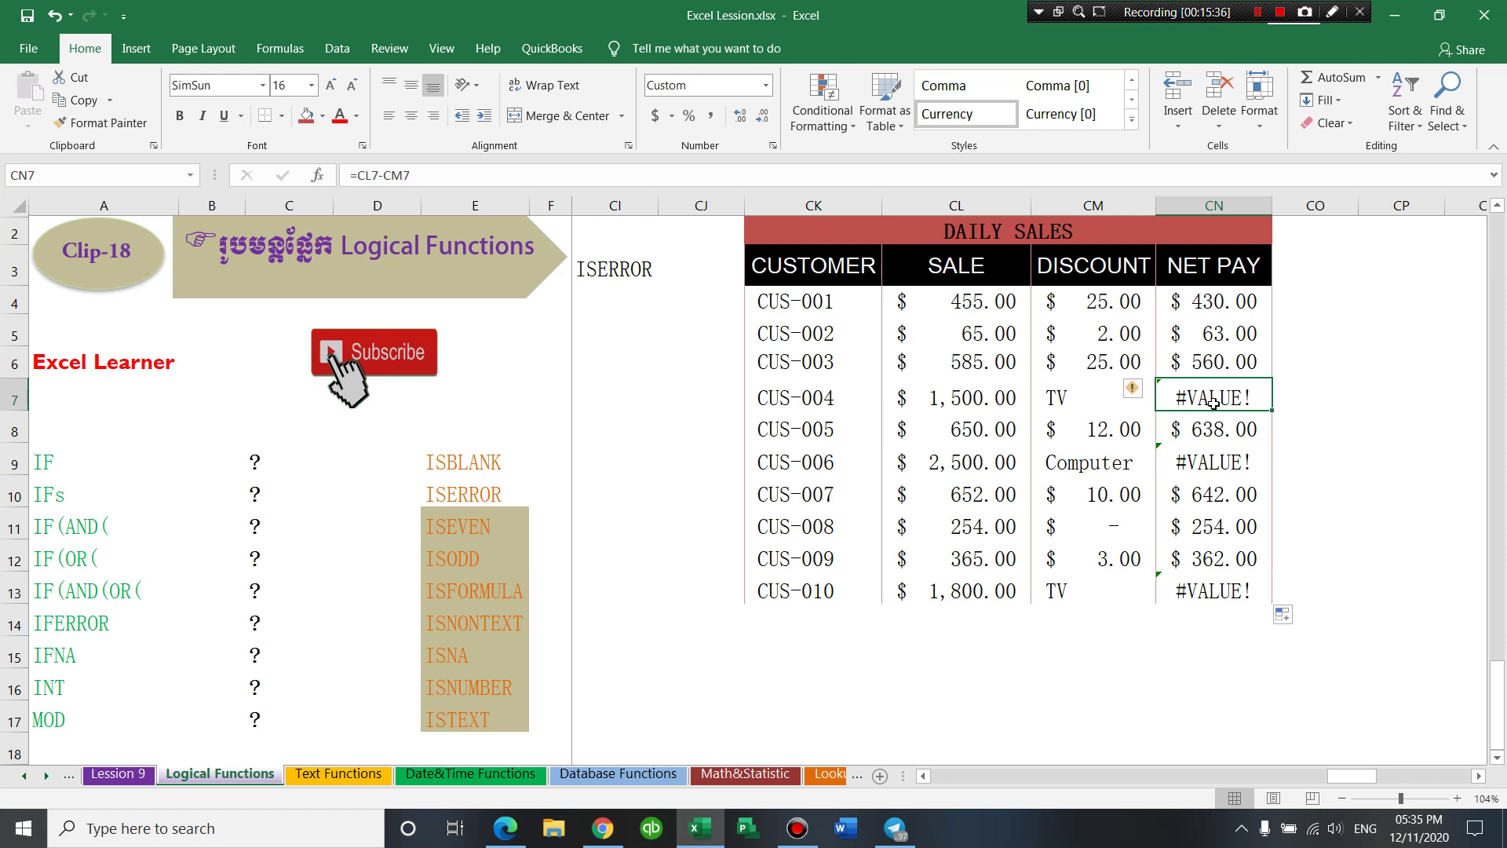
click(1076, 403)
- Replace CUS-004's #VALUE! net pay in CN7 with 1500
click(1190, 399)
text(1500)
key(Return)
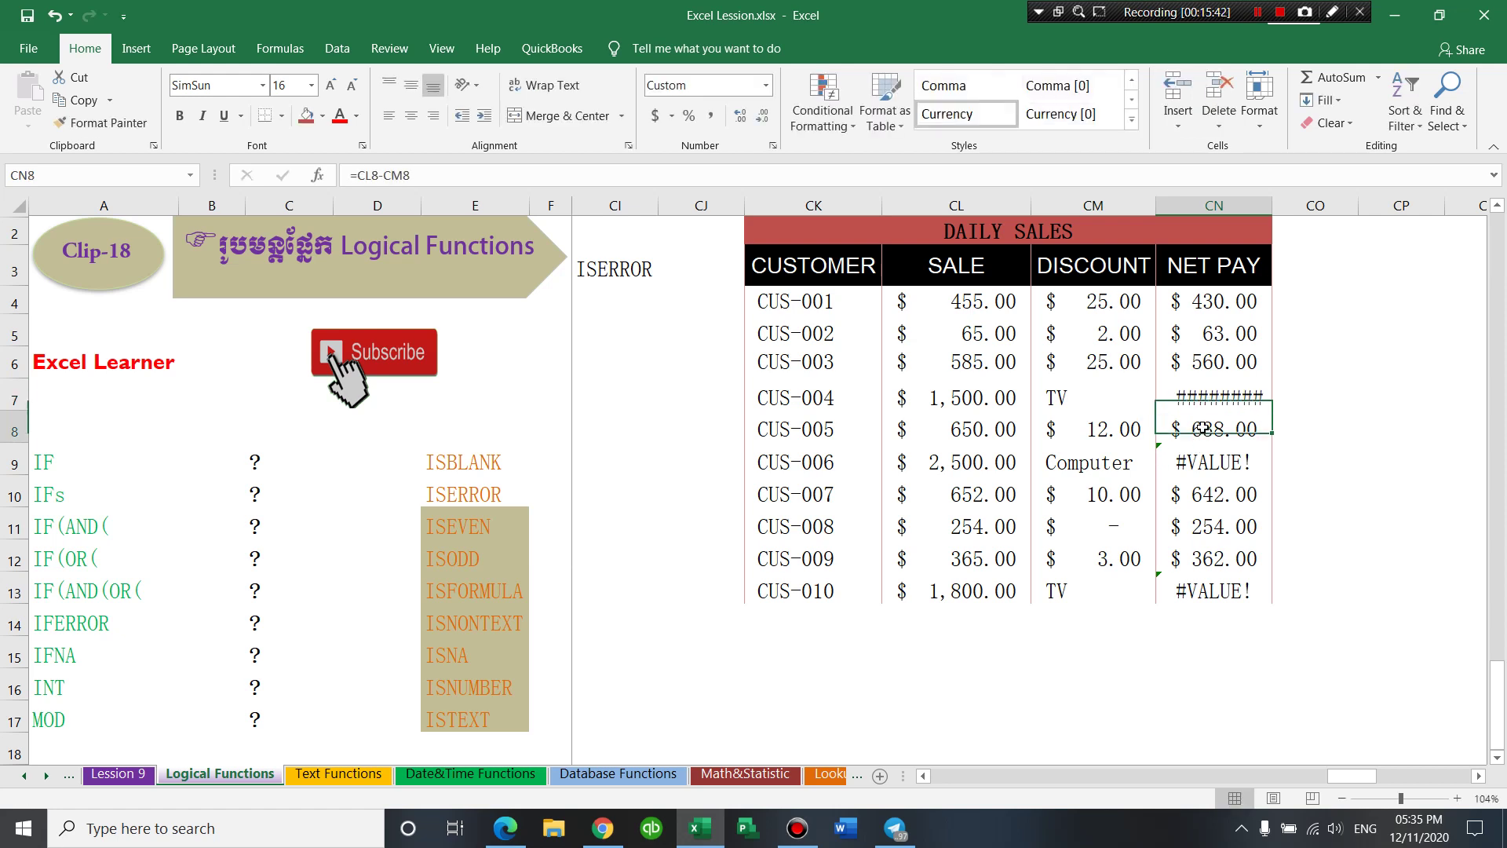
- Autofit the NET PAY column to show $ 1,500.00, then select the customer data block
double_click(1273, 205)
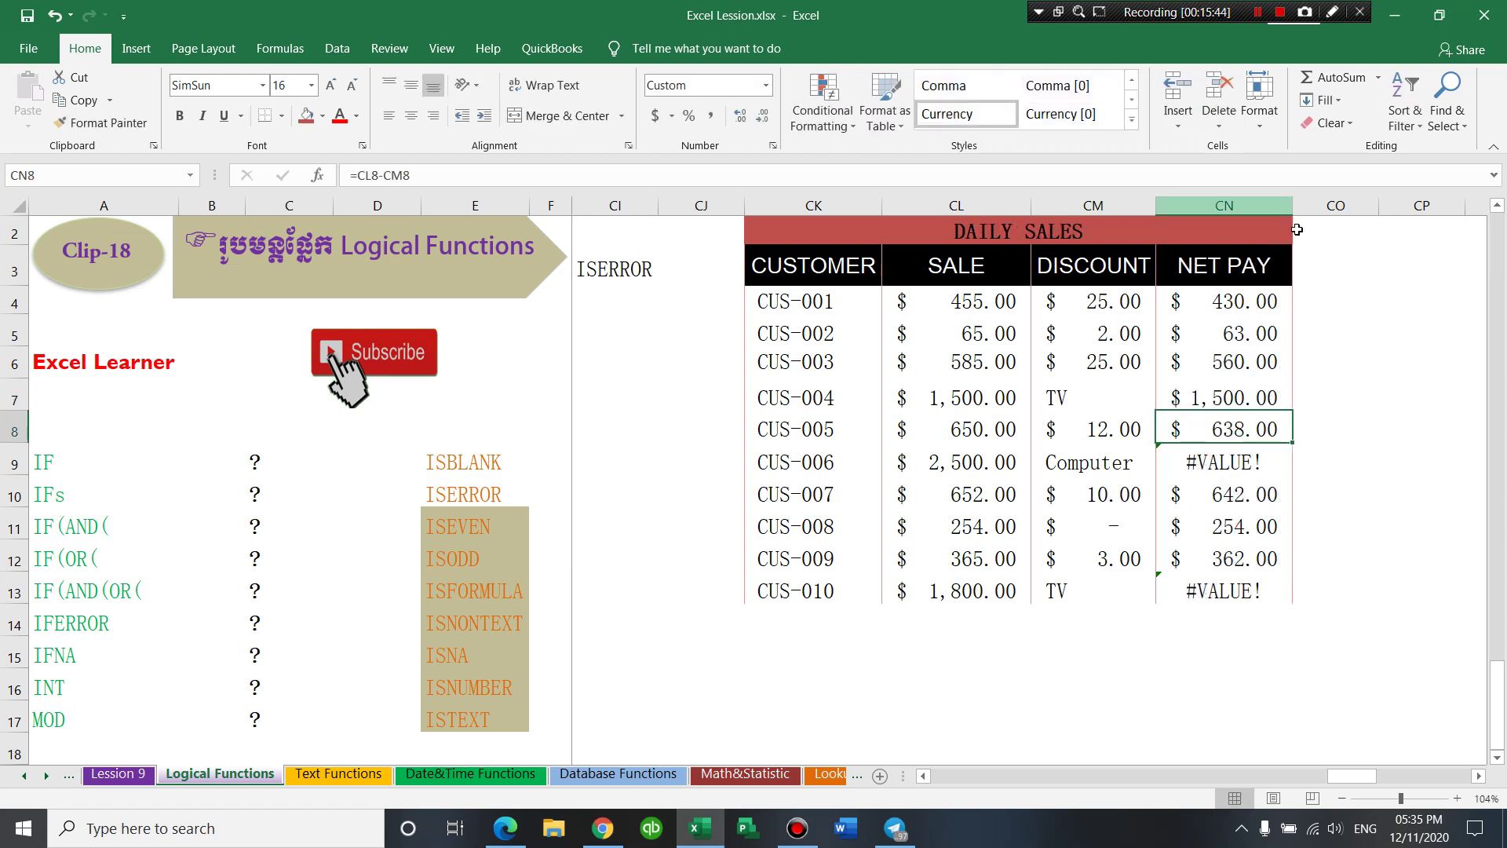
click(1248, 396)
mouse_move(832, 306)
mouse_down()
mouse_move(1146, 520)
mouse_move(1279, 591)
mouse_up()
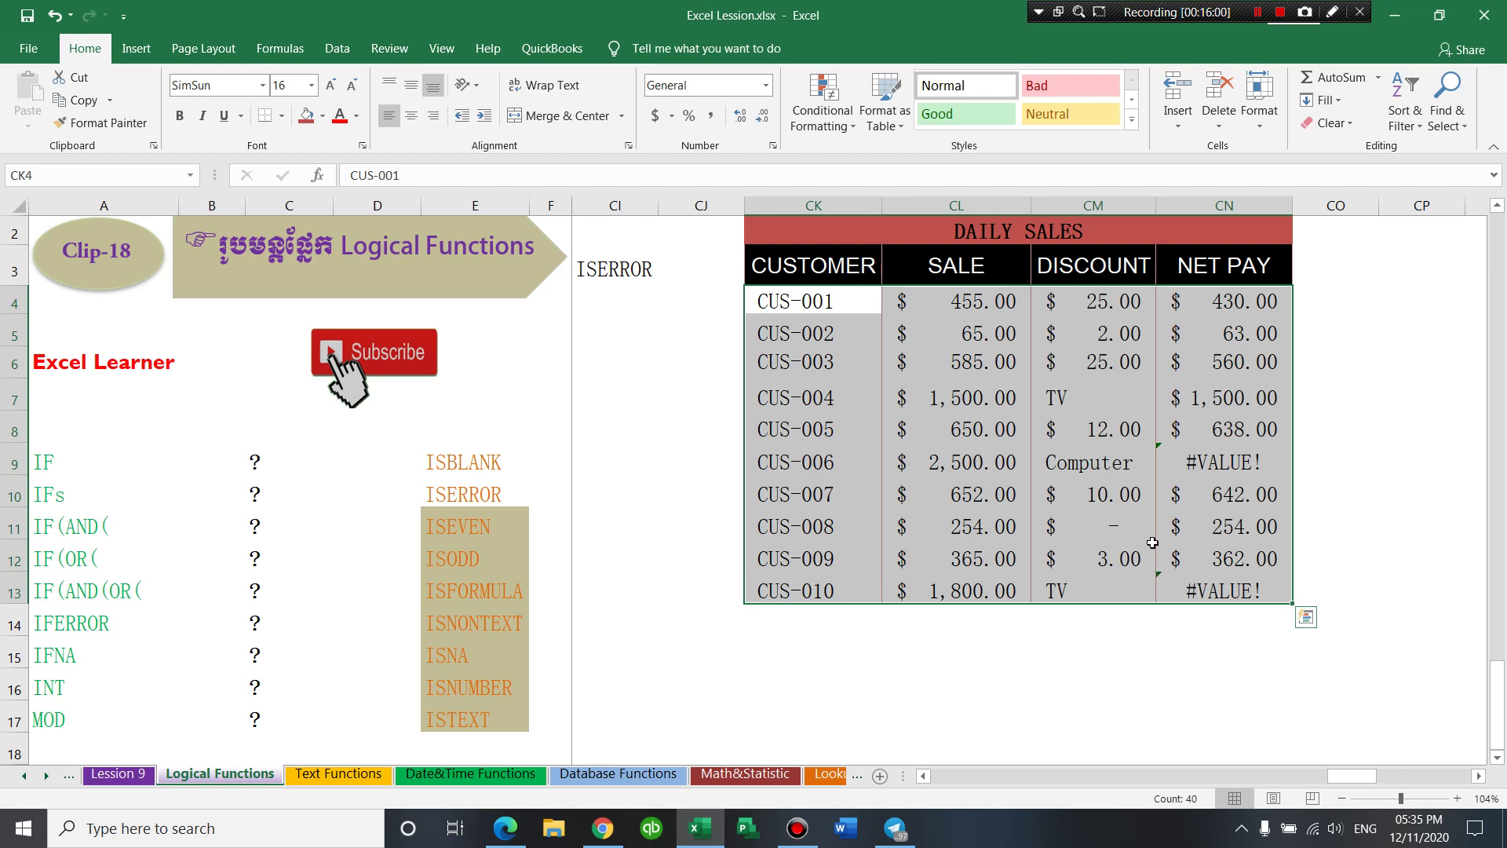
- Review sale amounts, discounts and NET PAY formulas, noting text discounts TV and Computer
click(1067, 305)
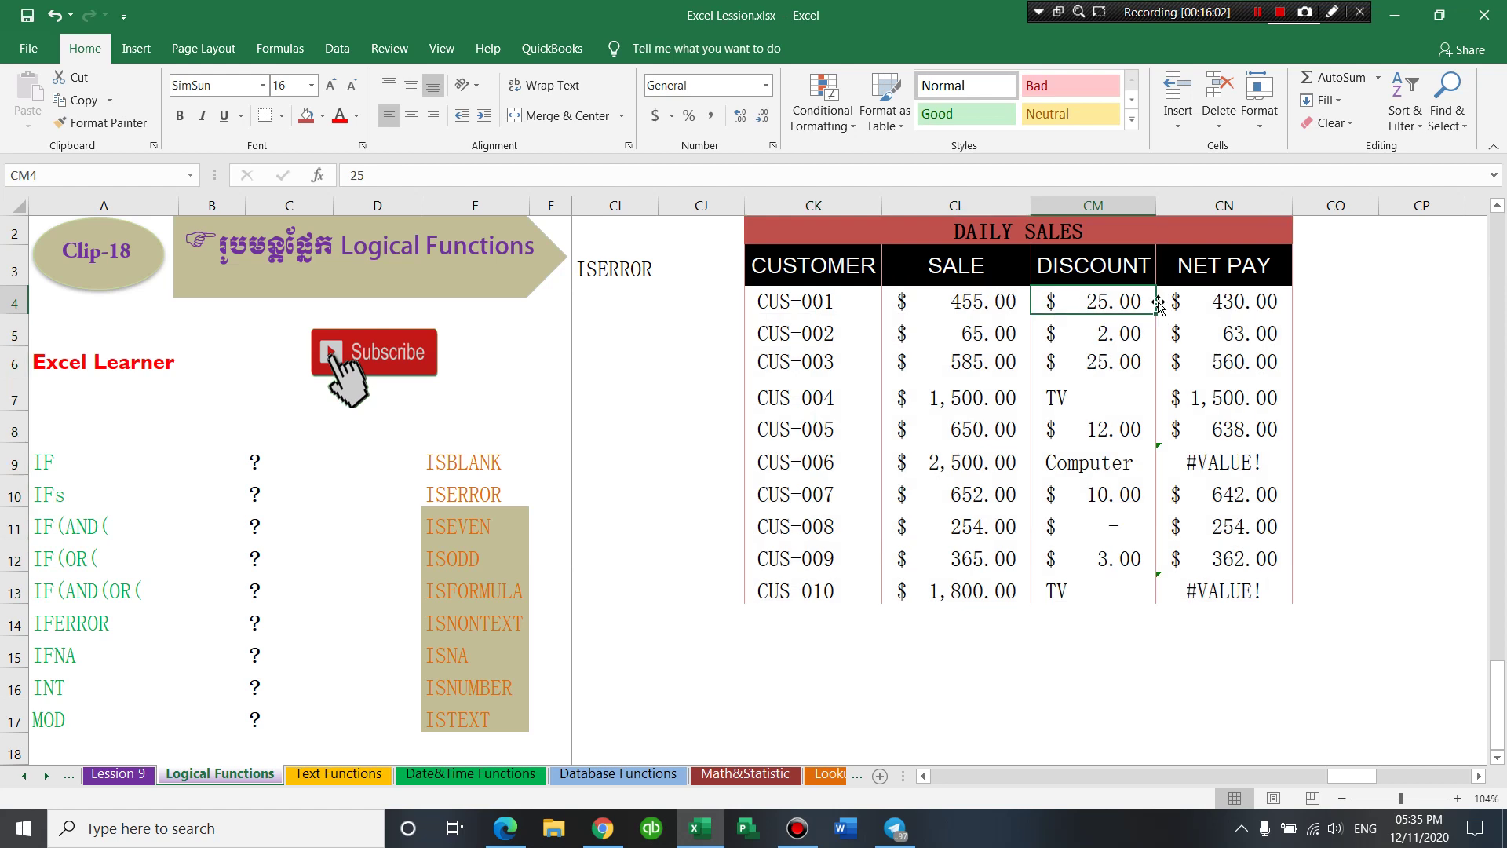
click(1198, 304)
click(998, 308)
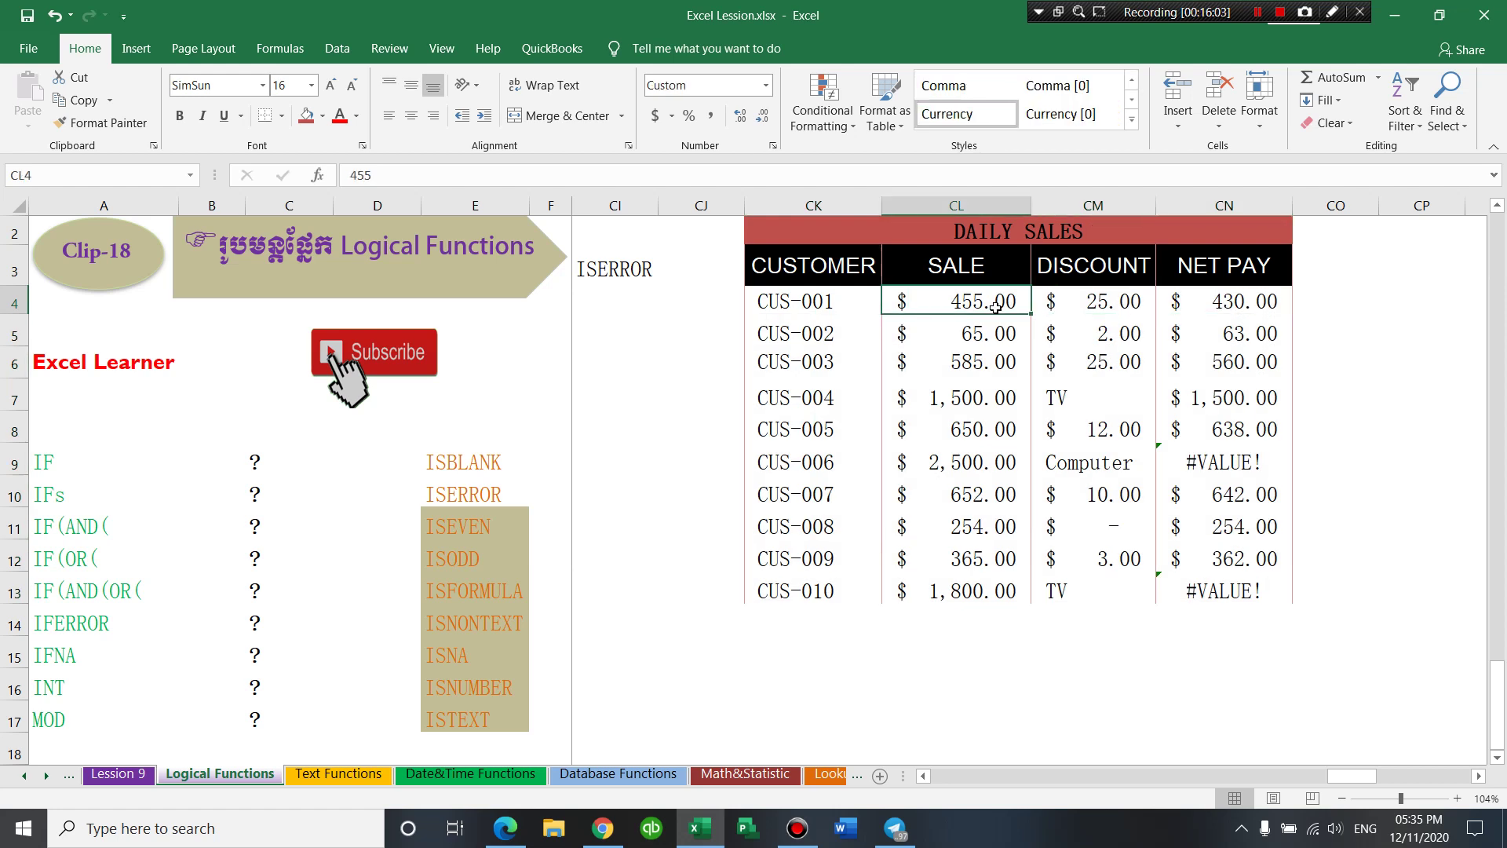
click(1102, 306)
click(985, 396)
click(1097, 402)
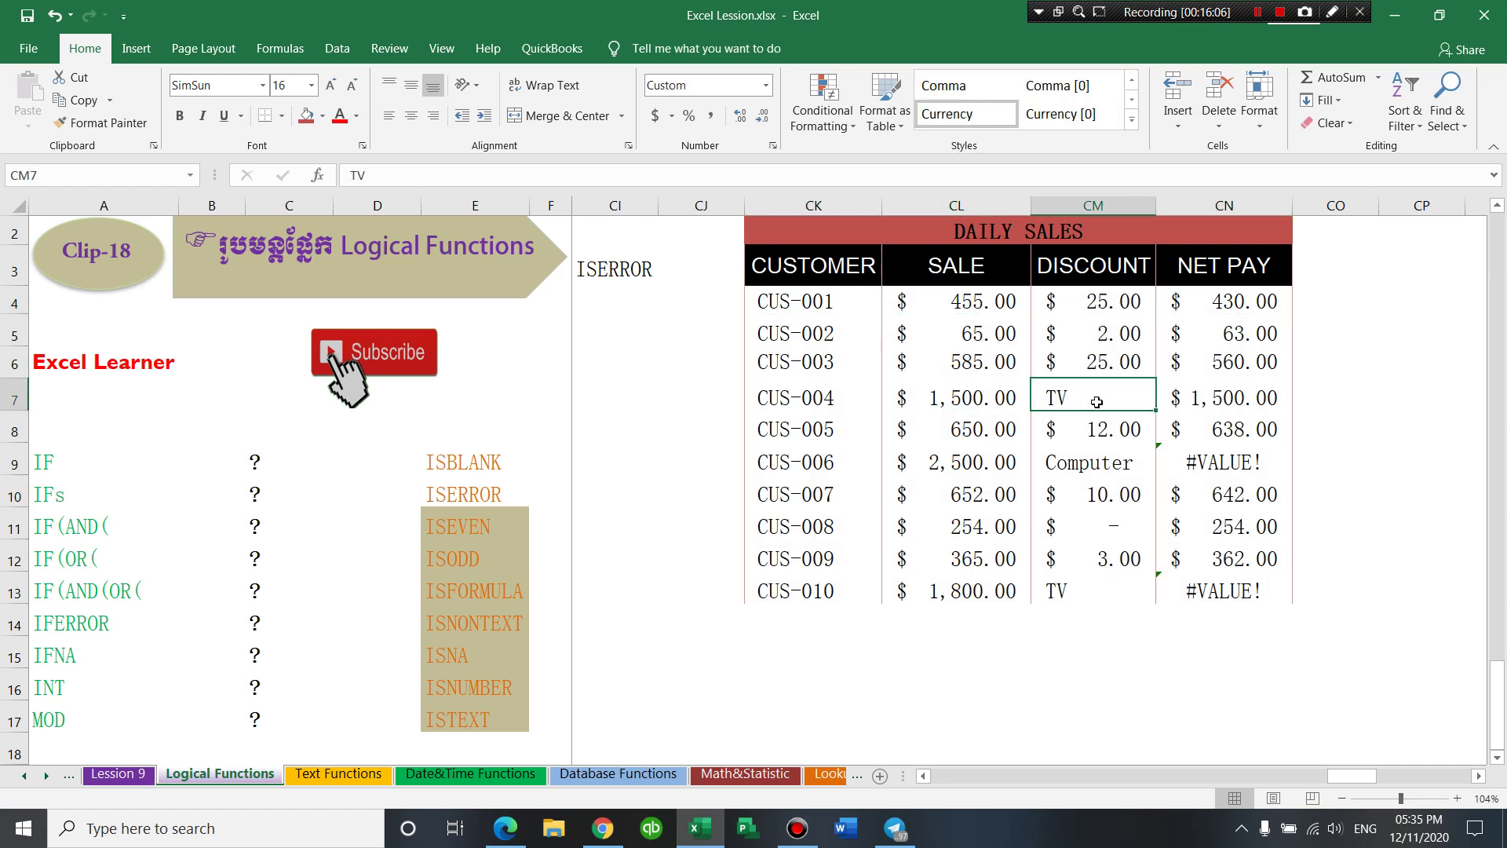
click(955, 403)
click(1096, 466)
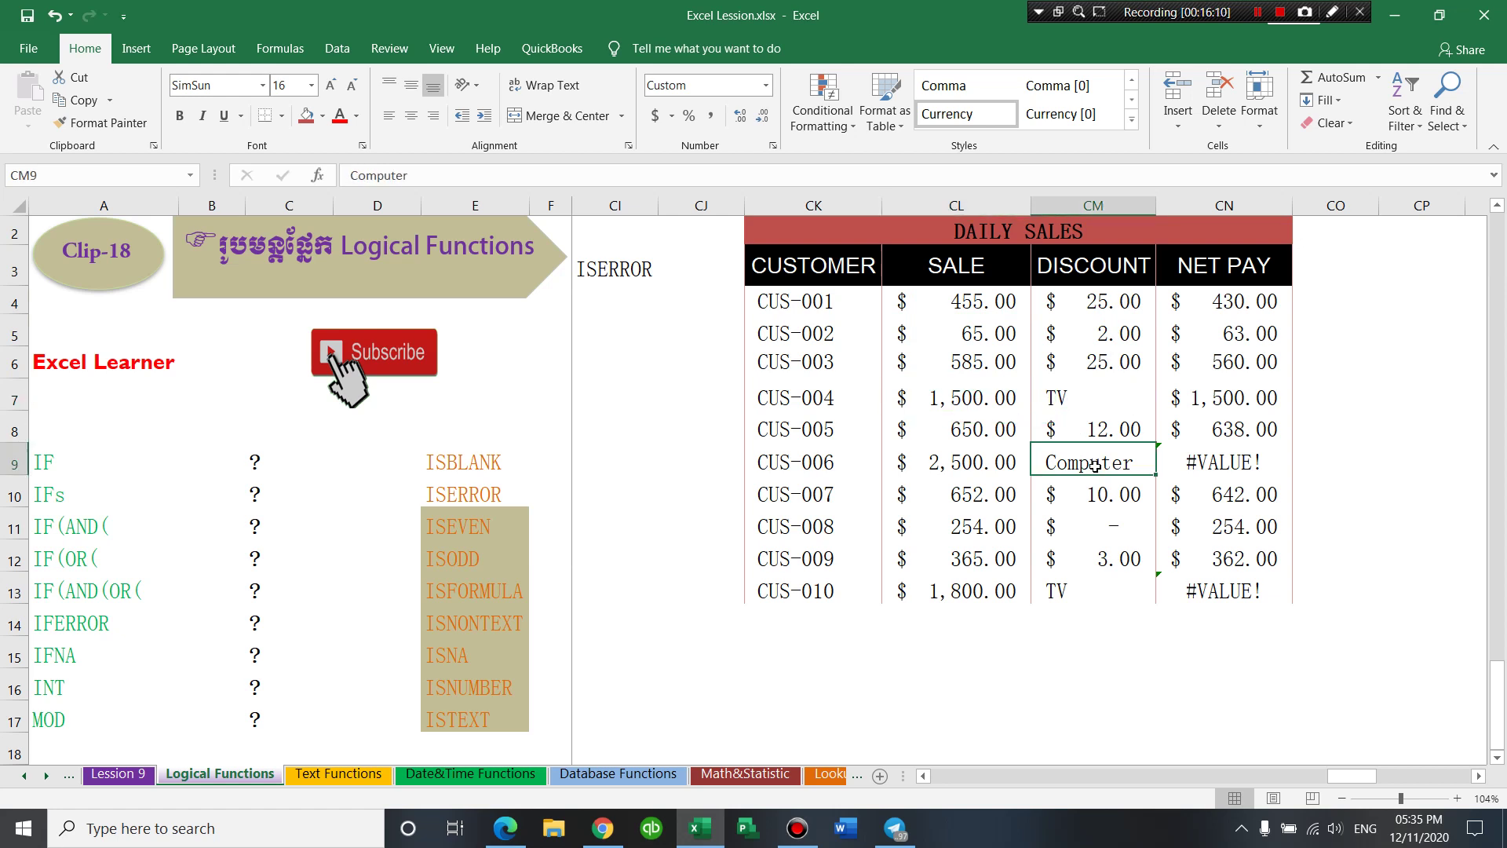
click(962, 466)
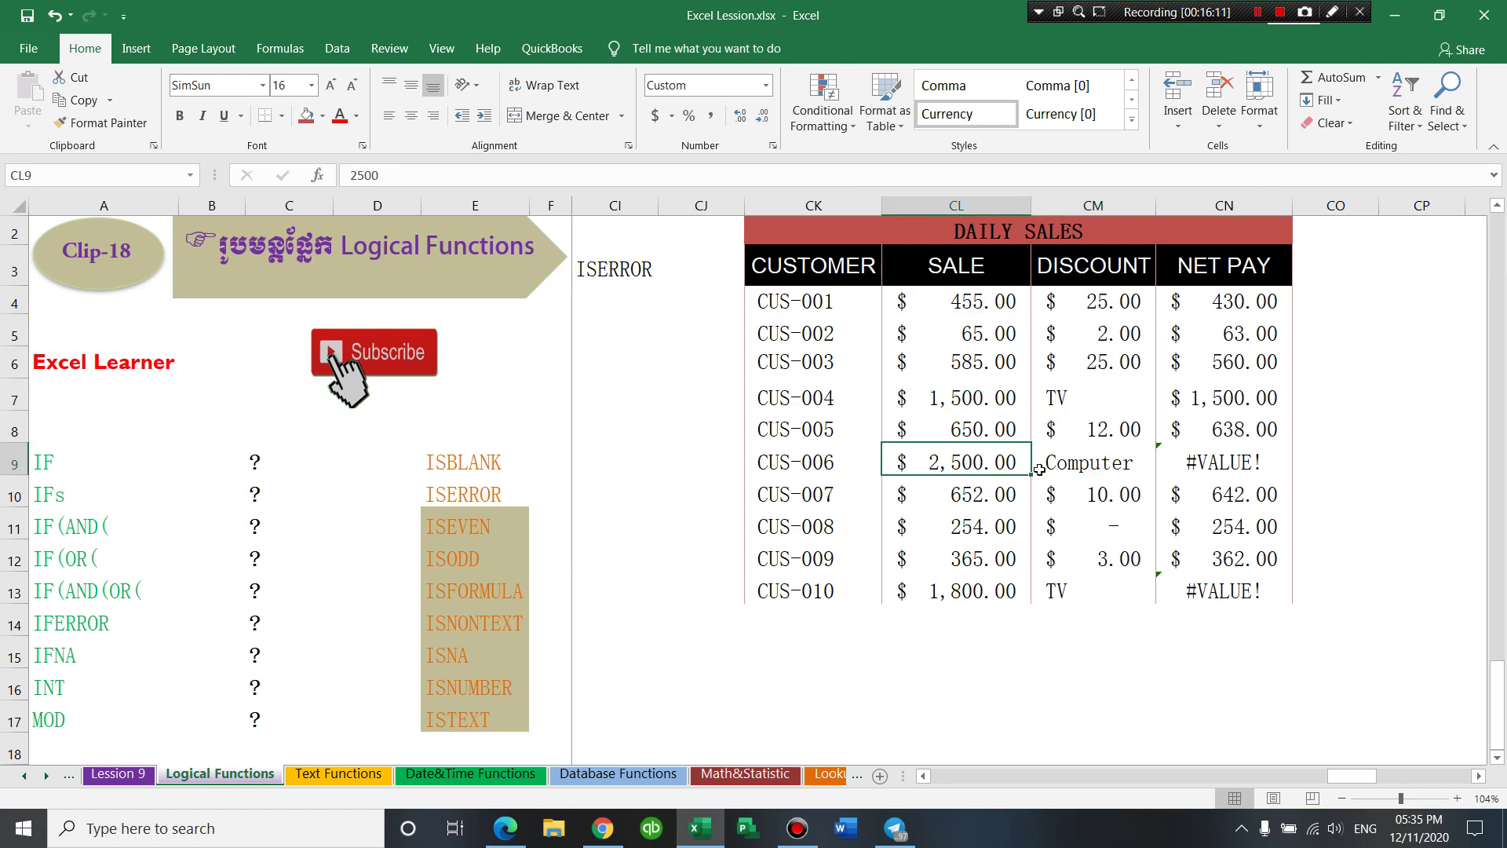
click(1087, 469)
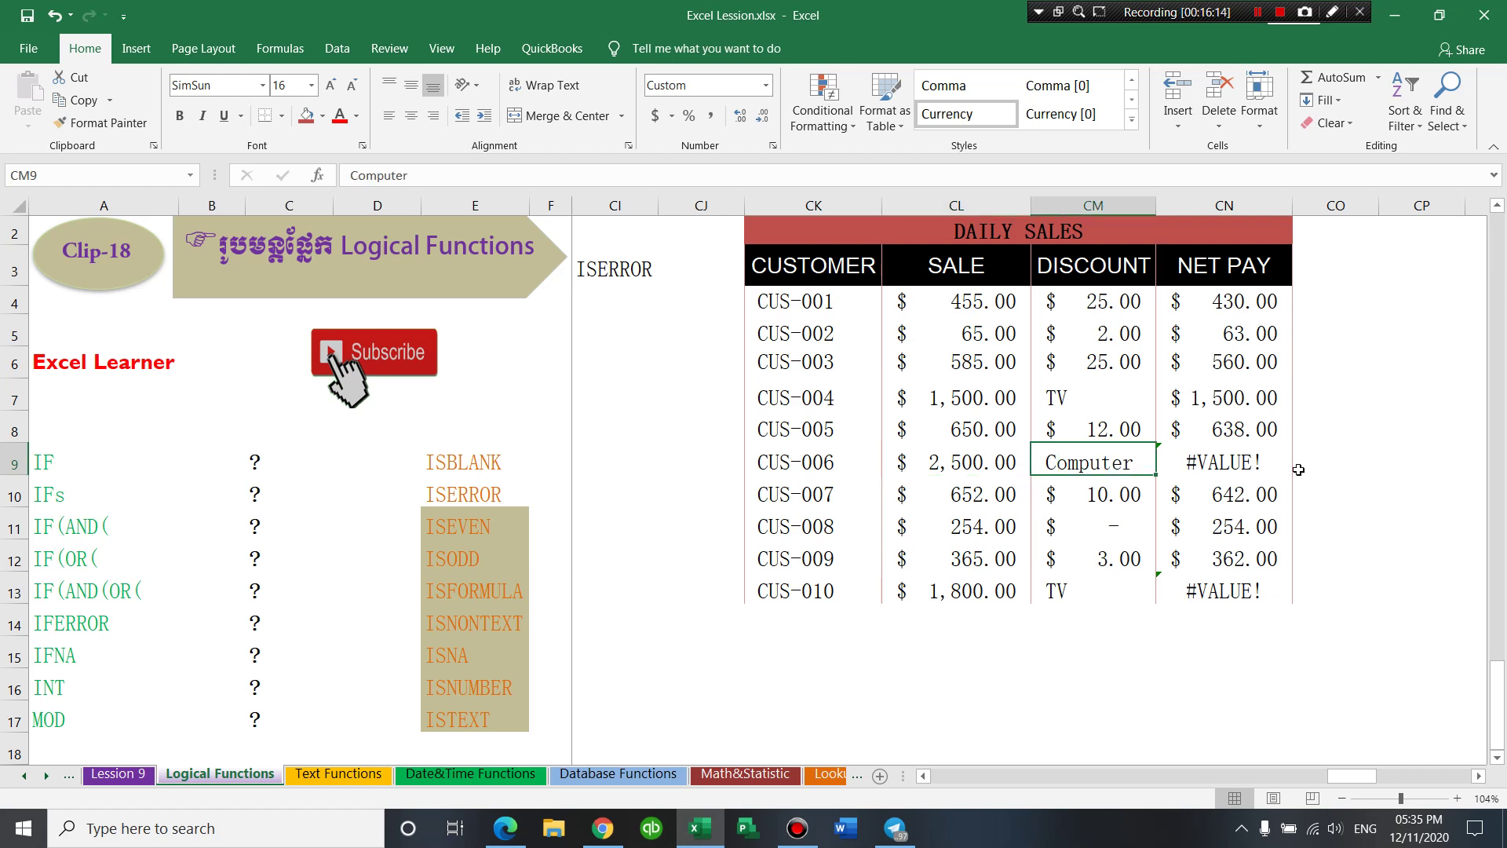
click(1024, 595)
click(1067, 592)
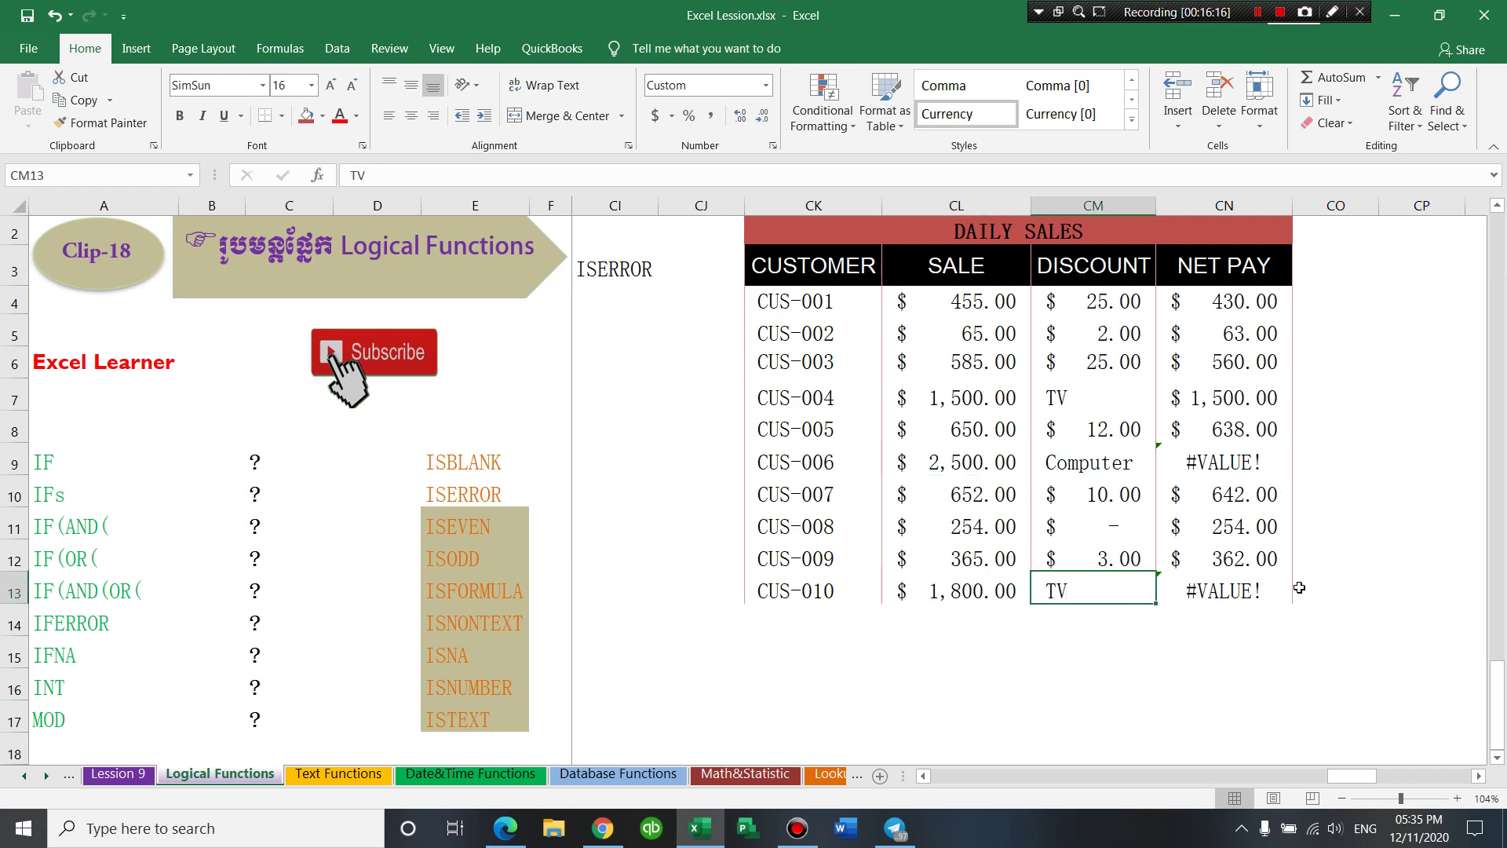
click(1160, 592)
click(1086, 596)
- Change CUS-004's discount in CM7 from TV to Fan
click(1061, 403)
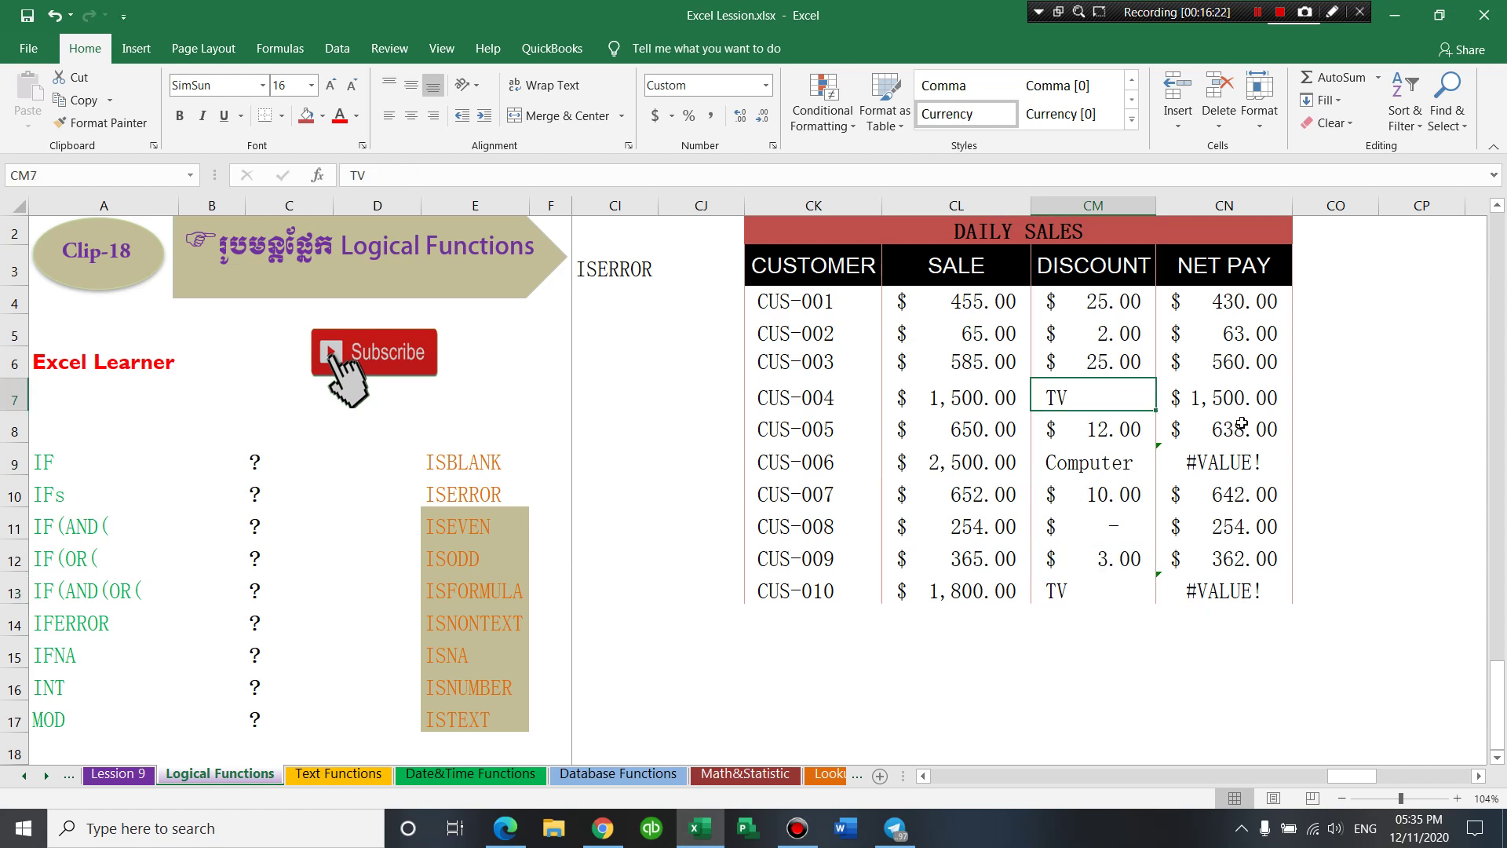
text(Fan)
key(Tab)
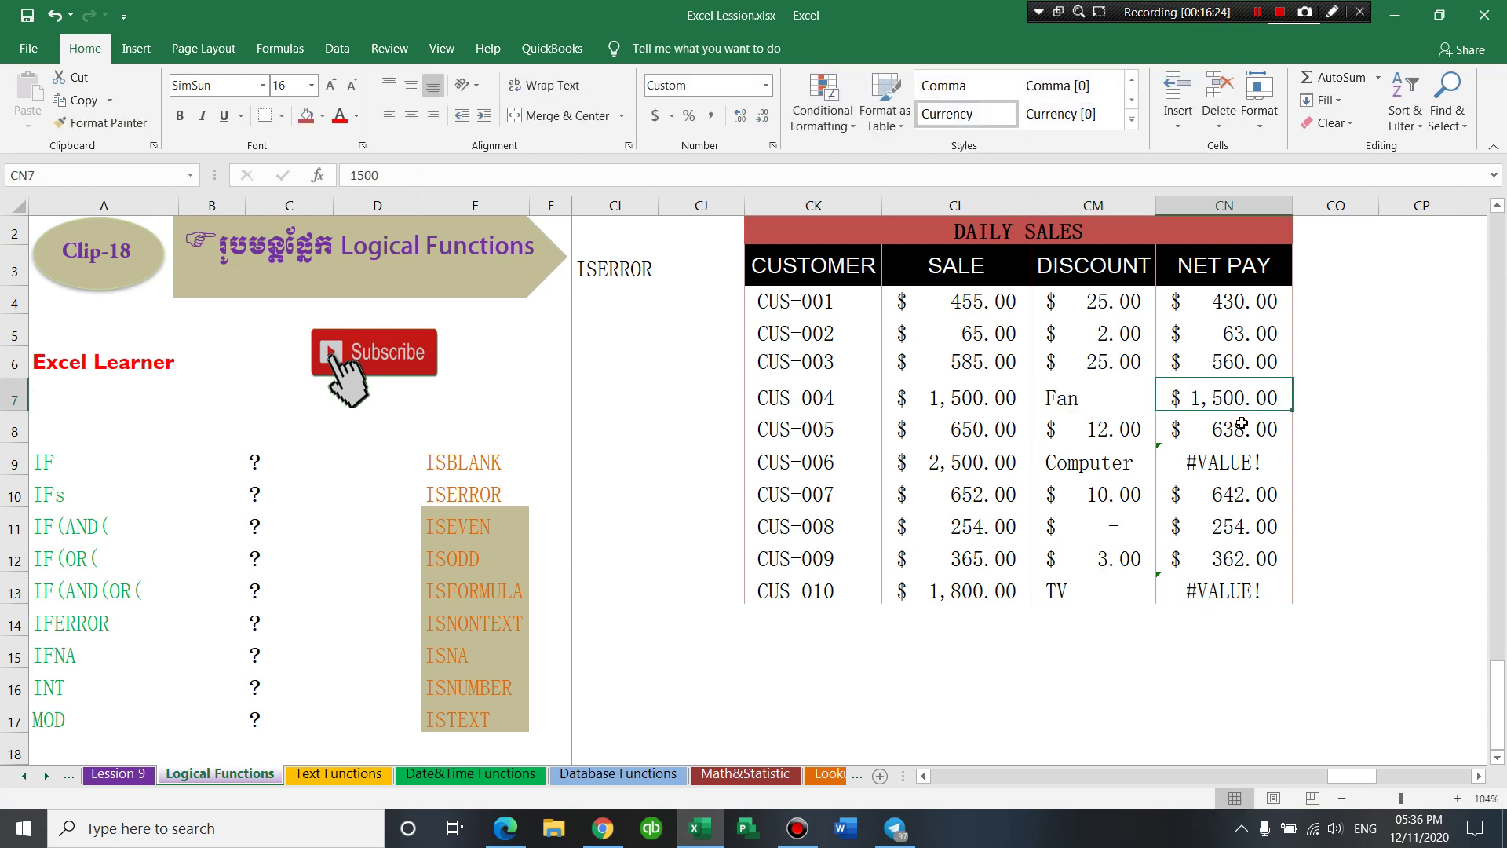
- Check NET PAY results across customers, including CUS-006's #VALUE! error
click(1088, 576)
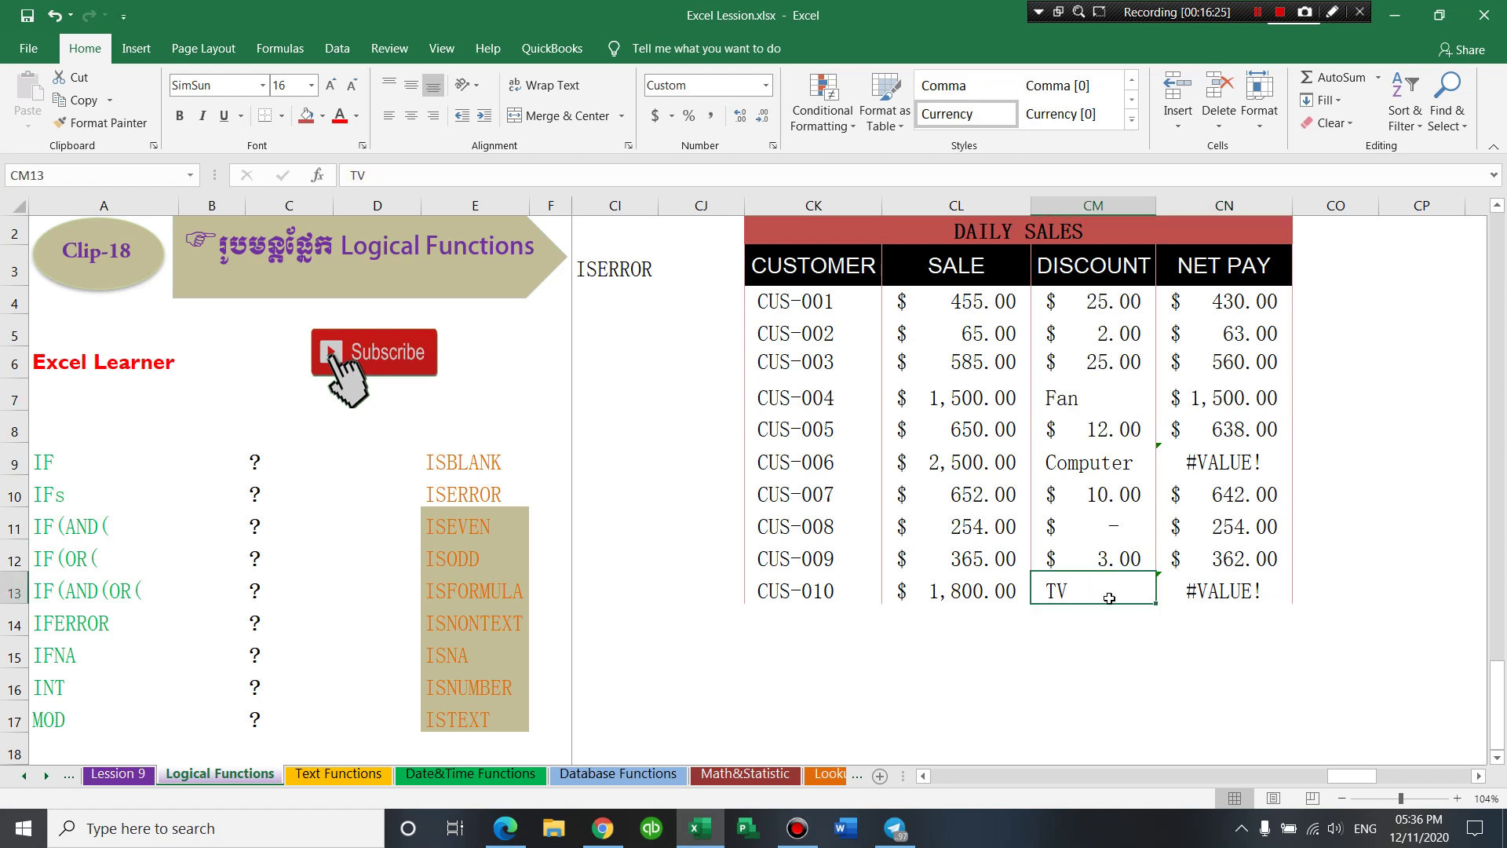
click(1177, 495)
click(1288, 312)
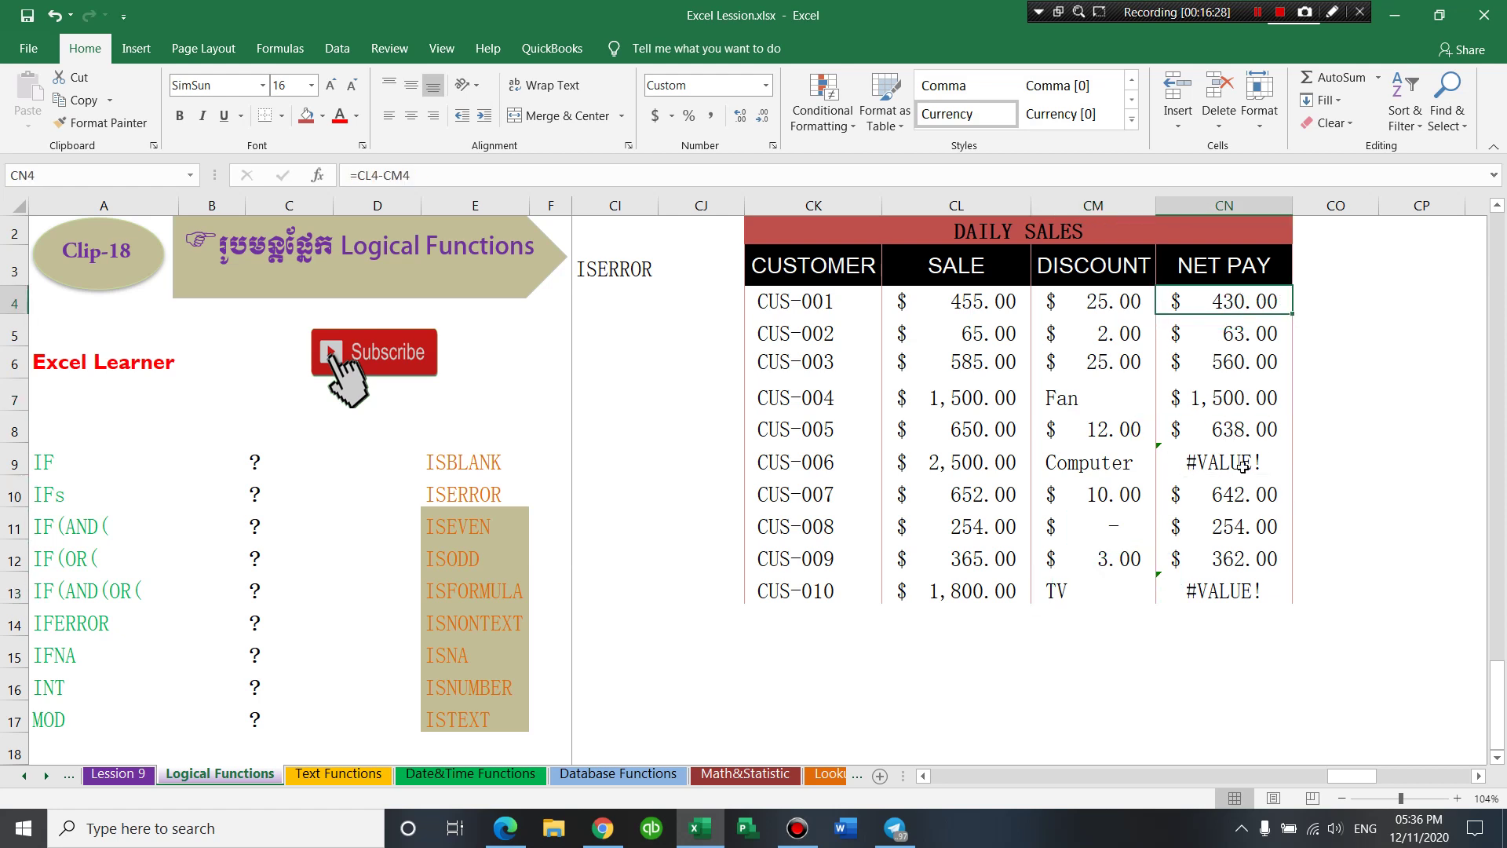
drag(822, 302, 832, 597)
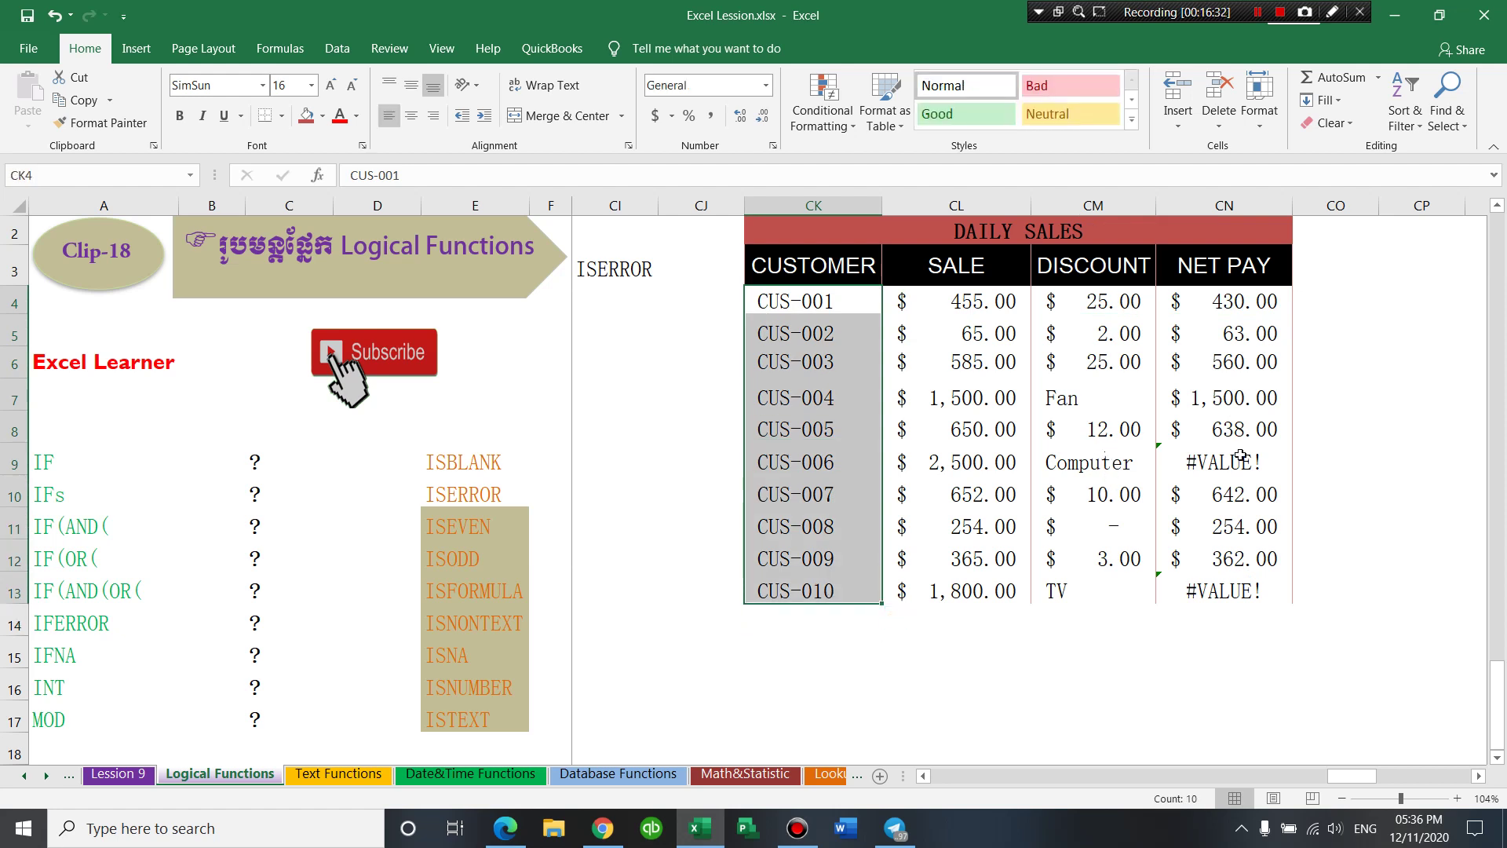
click(1233, 376)
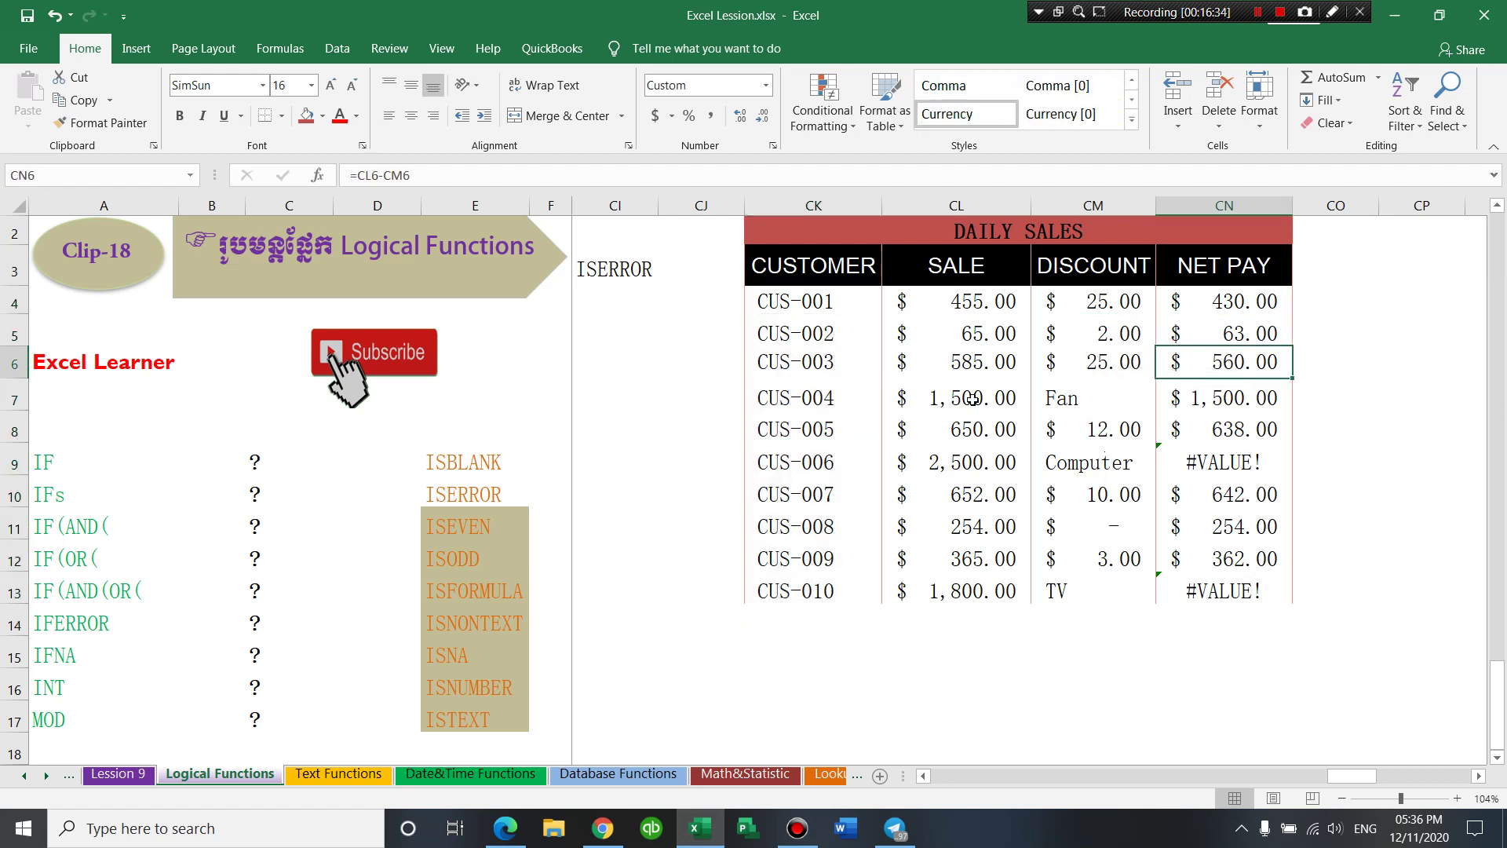
click(982, 401)
click(1231, 395)
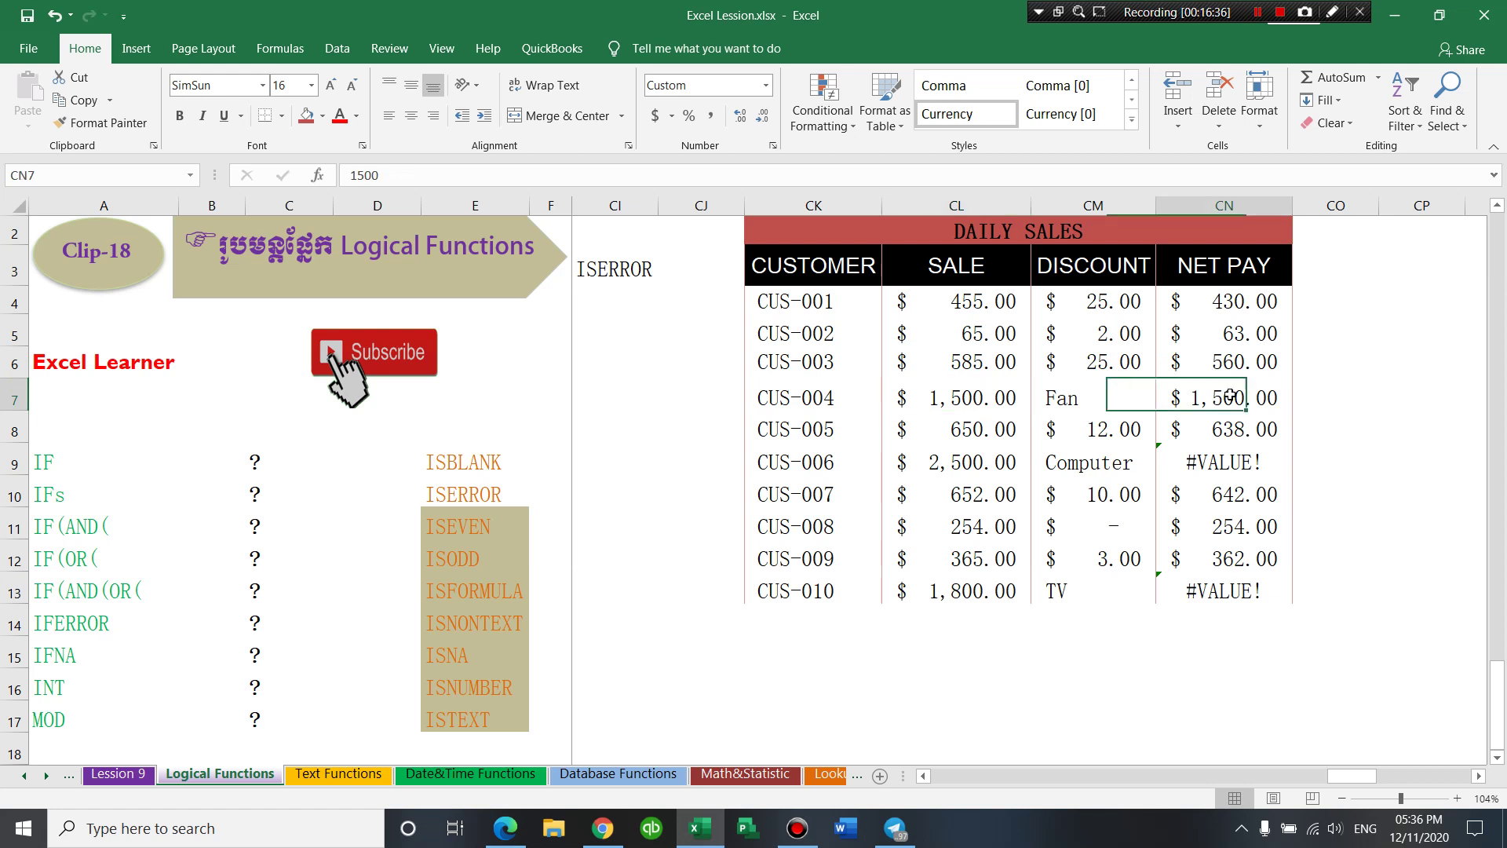
click(1240, 468)
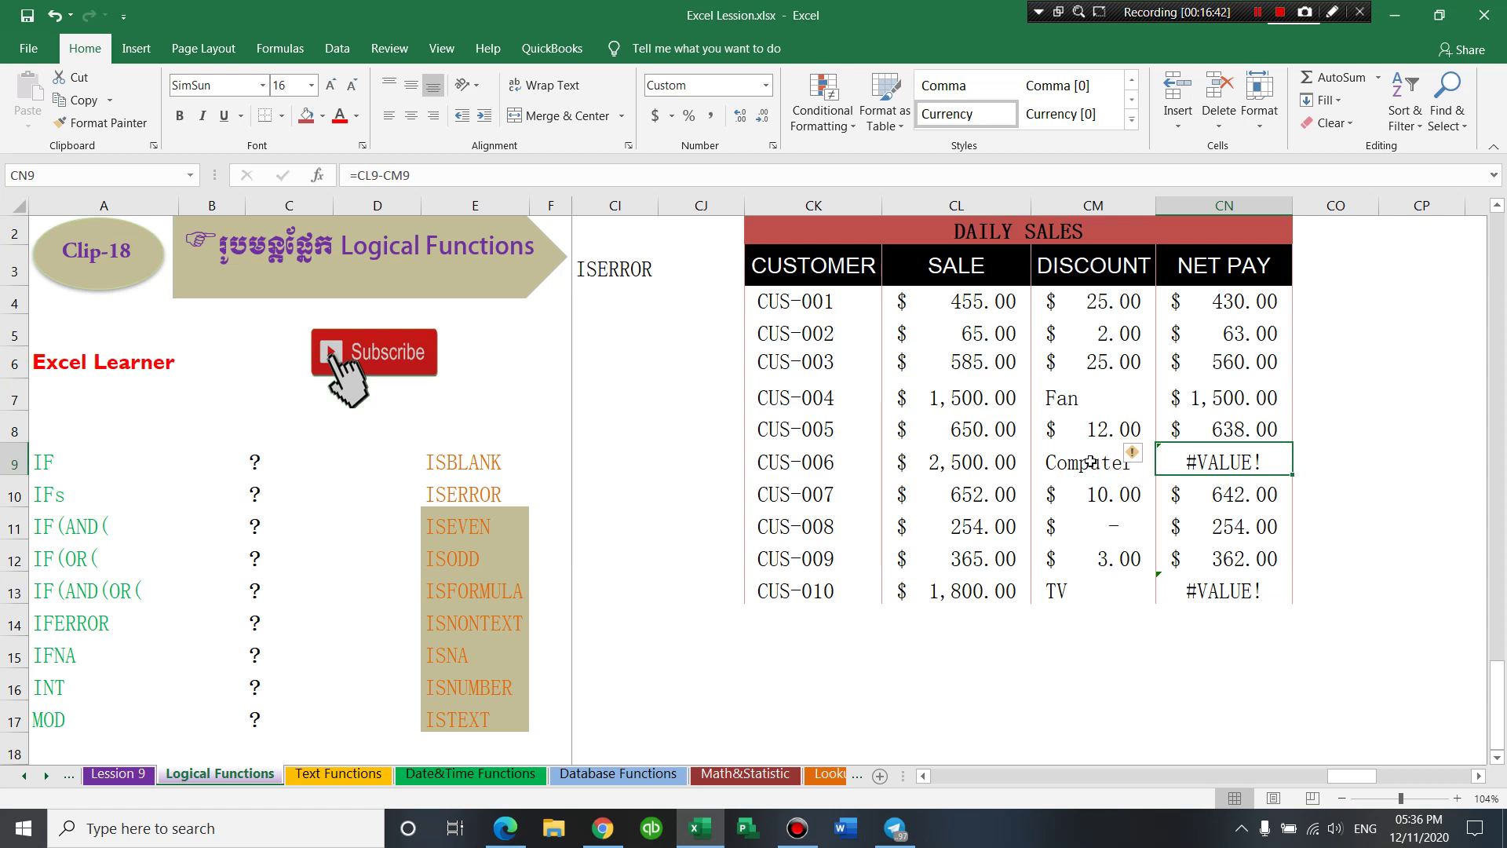
- Compare CUS-003 and CUS-004 rows, confirming Fan still gives CUS-004 a net pay of $1,500.00
click(1103, 358)
click(1226, 363)
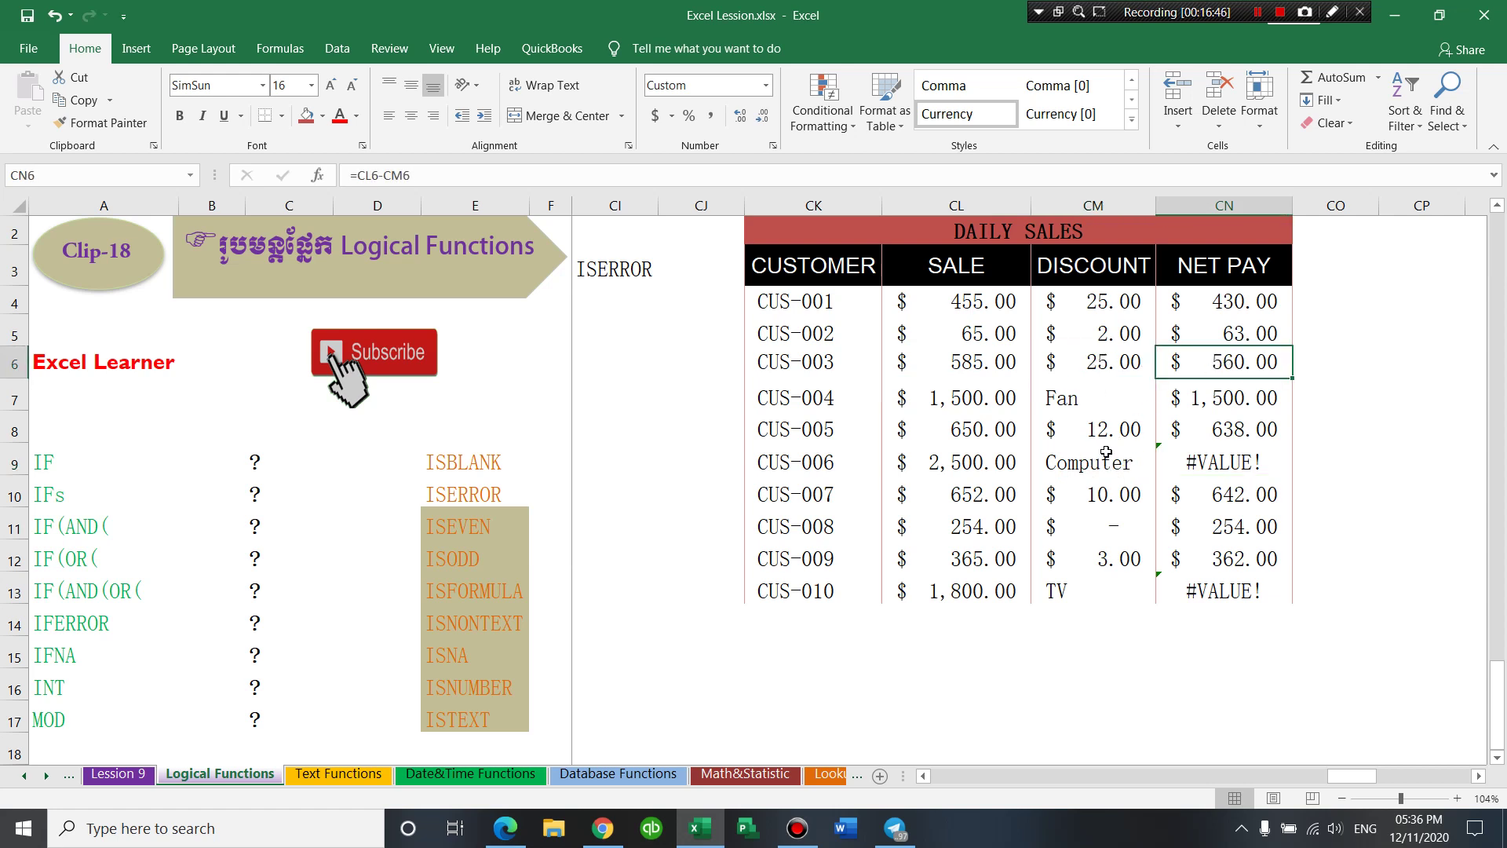
click(1087, 399)
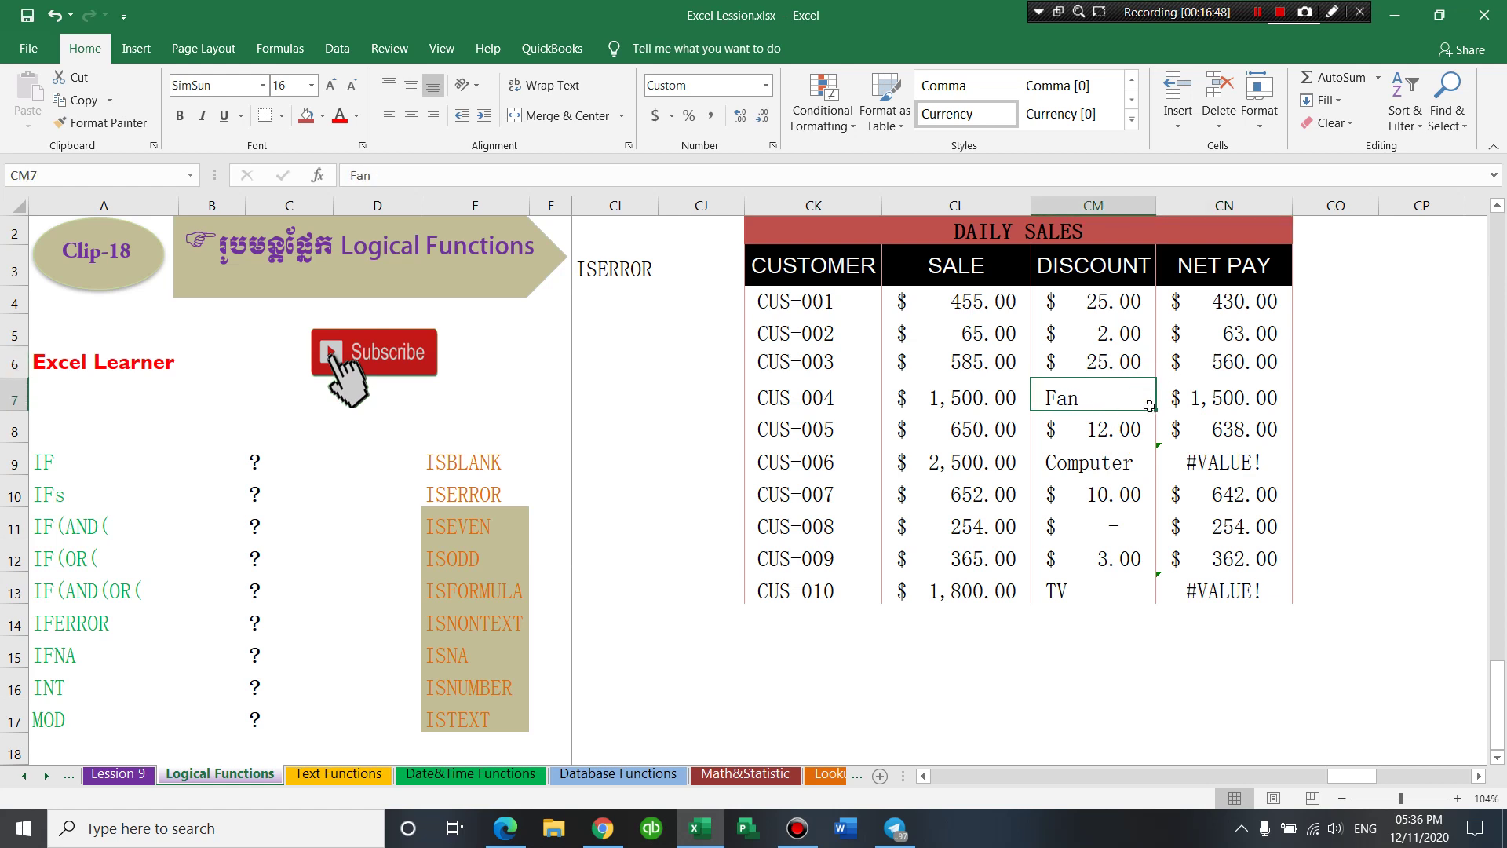
click(1213, 397)
click(990, 407)
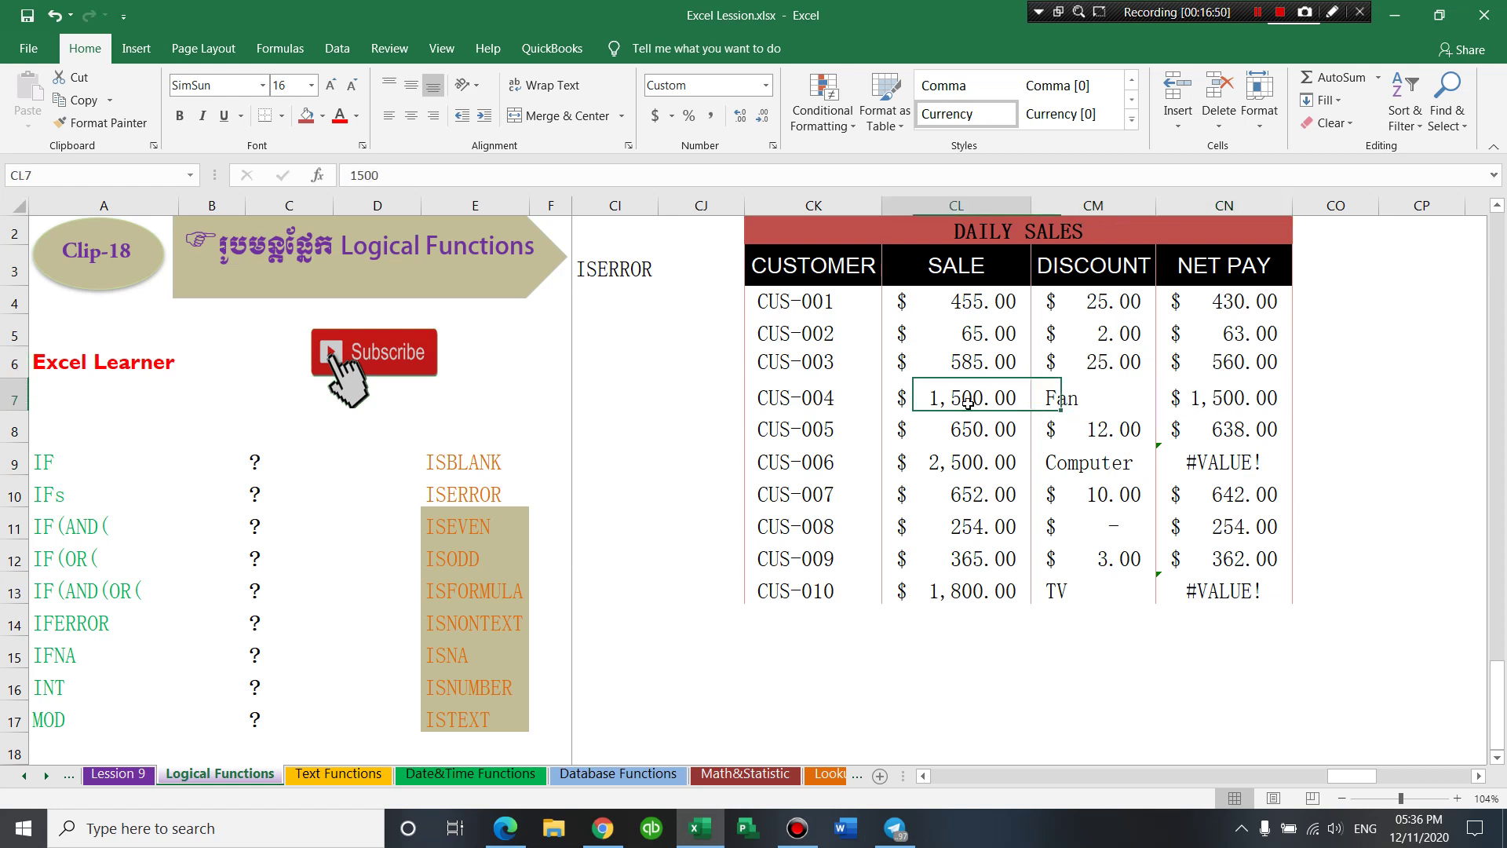
click(1092, 402)
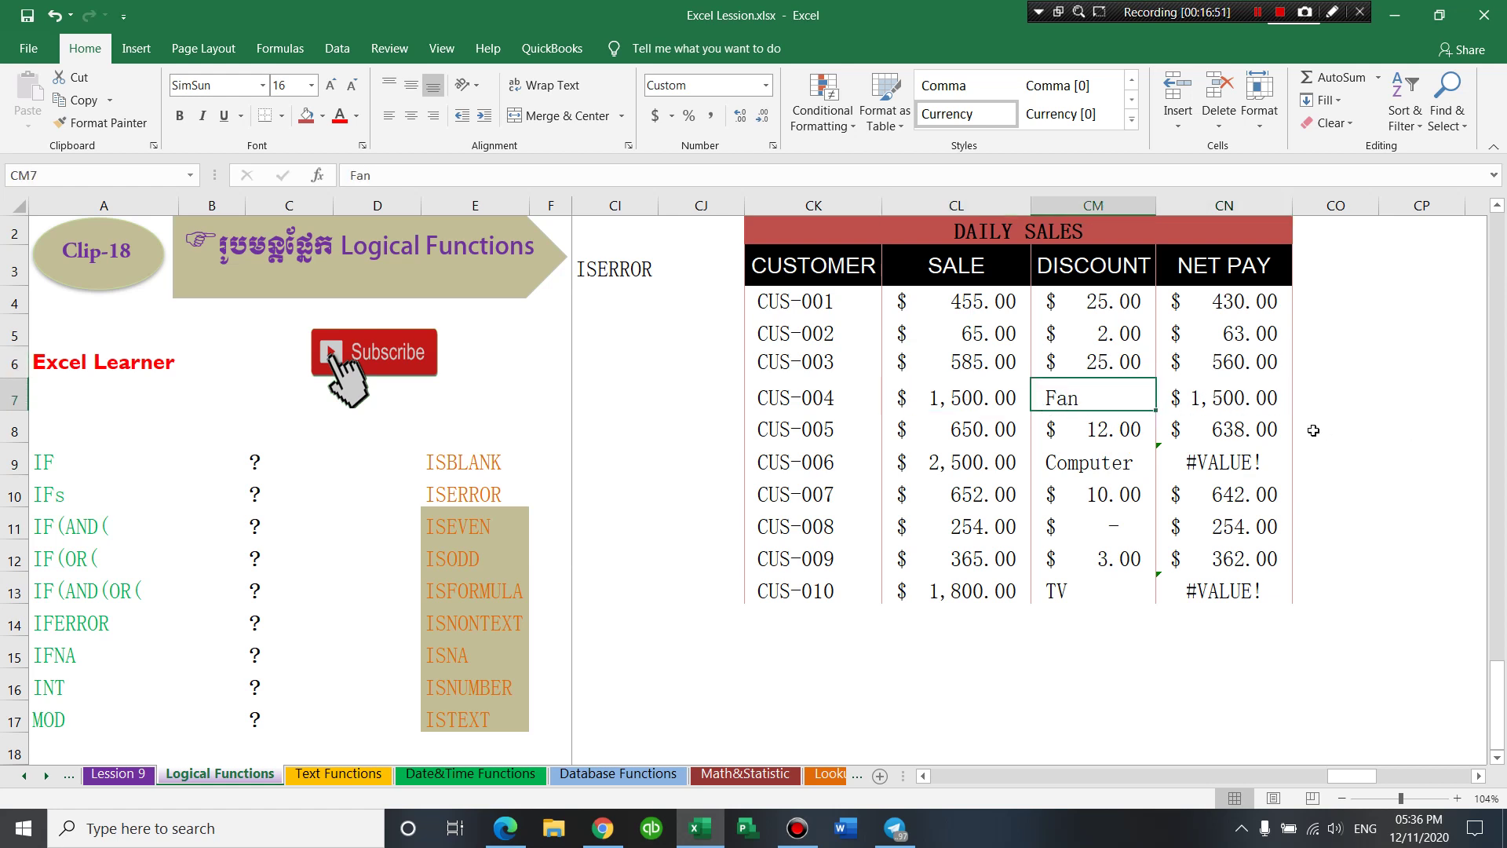
click(1238, 406)
click(1100, 405)
click(1479, 776)
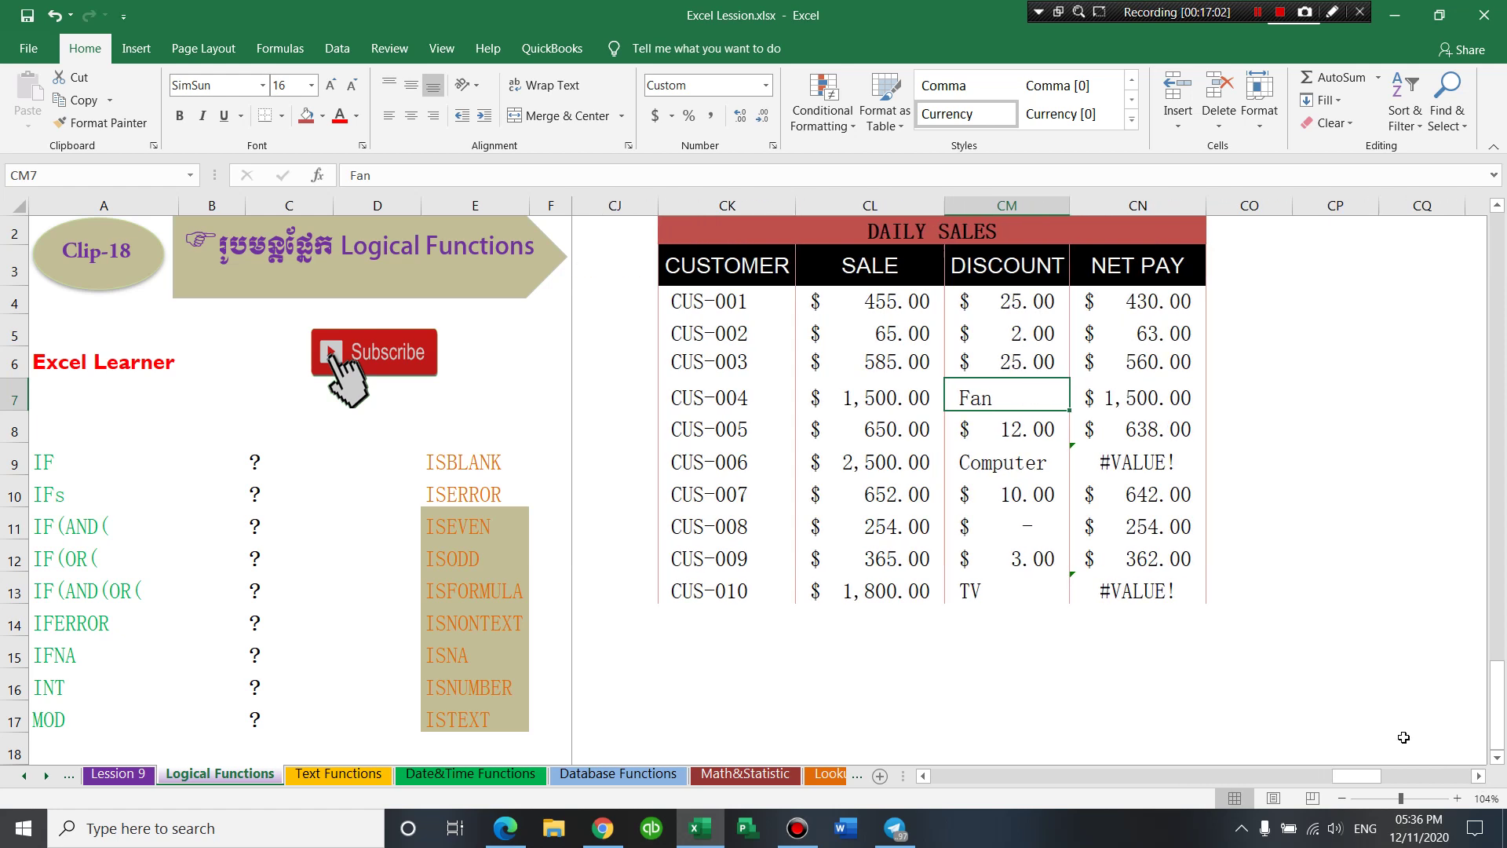
click(1135, 324)
click(1137, 302)
- Rewrite CN4 as =ISERROR(CL4-CM4) using AutoComplete, so CUS-001 shows FALSE
double_click(1137, 302)
click(1089, 300)
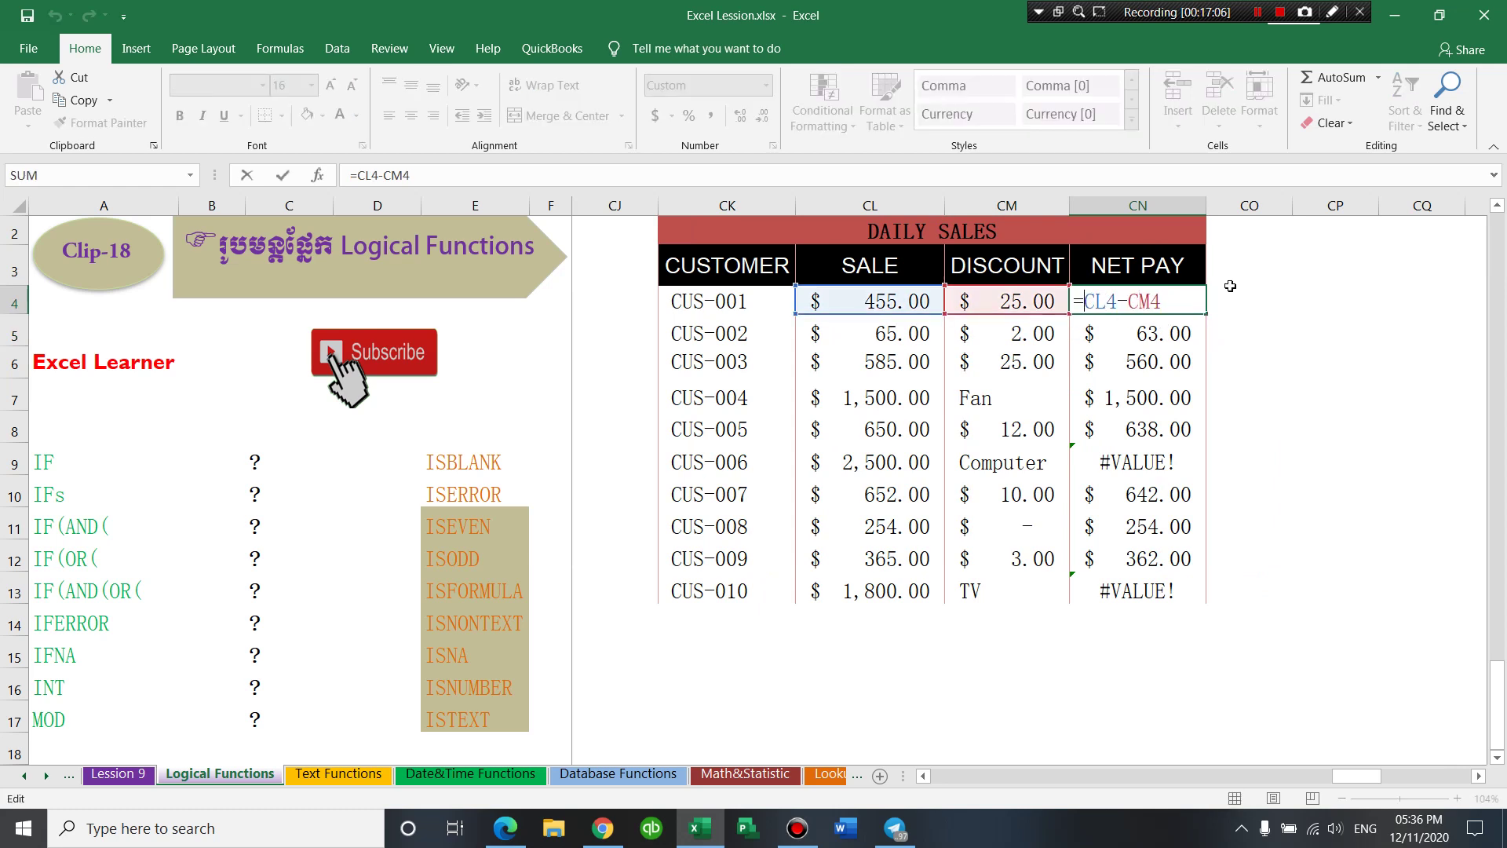
text(is)
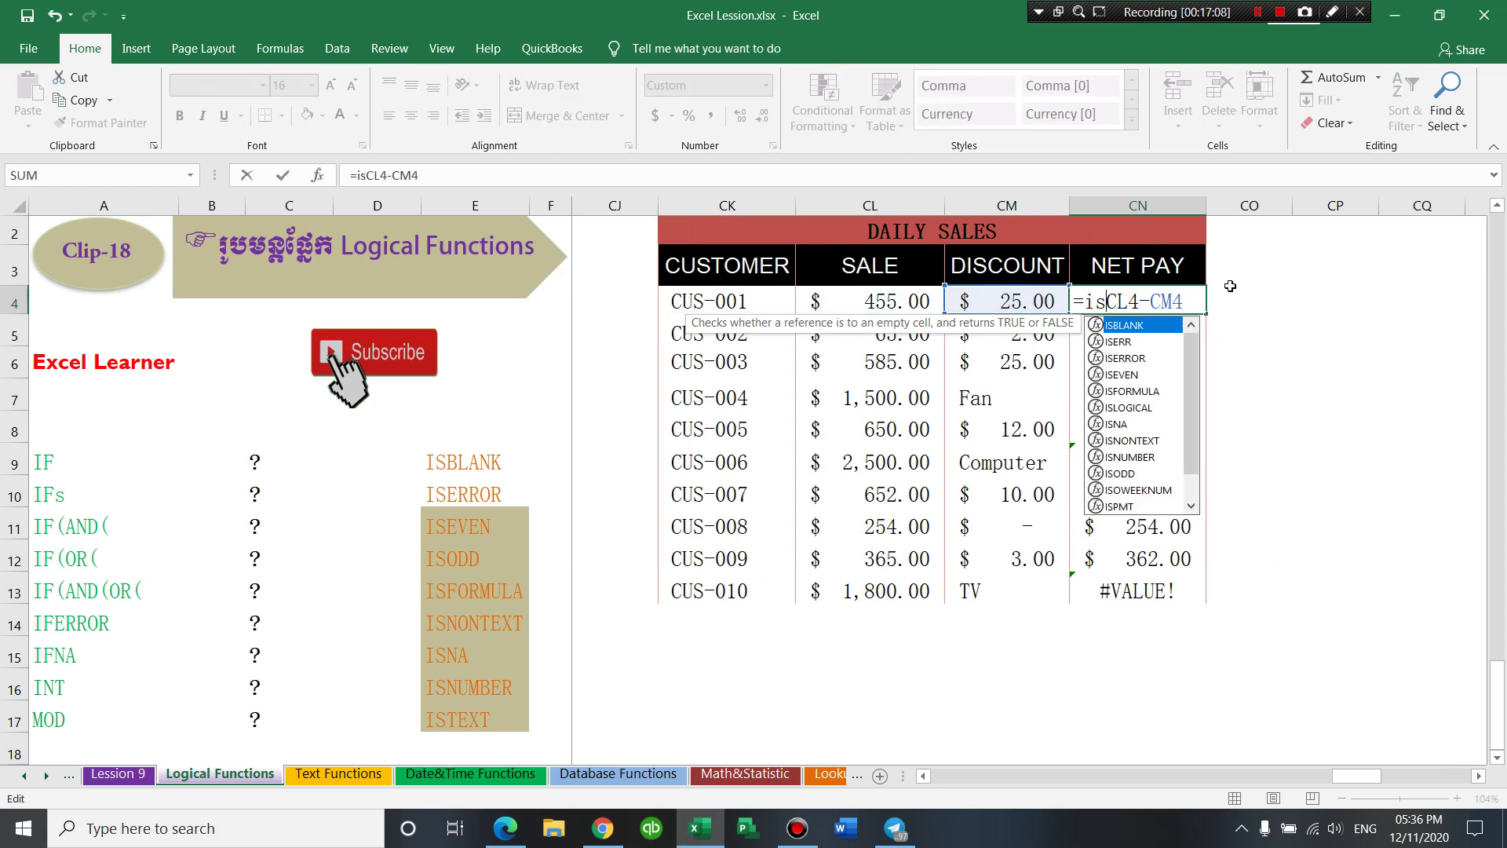
text(e)
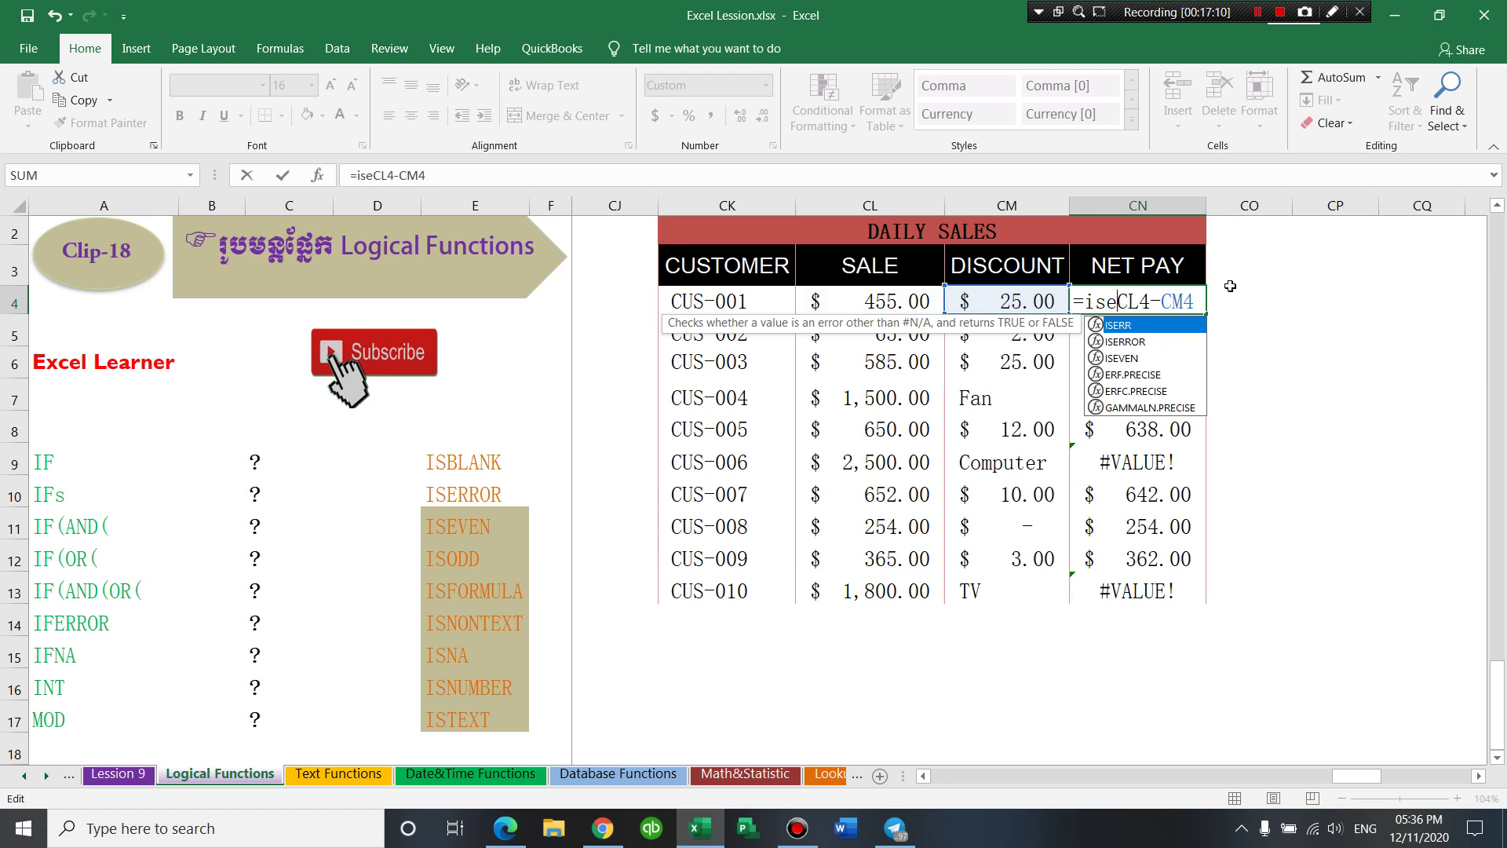
key(Down)
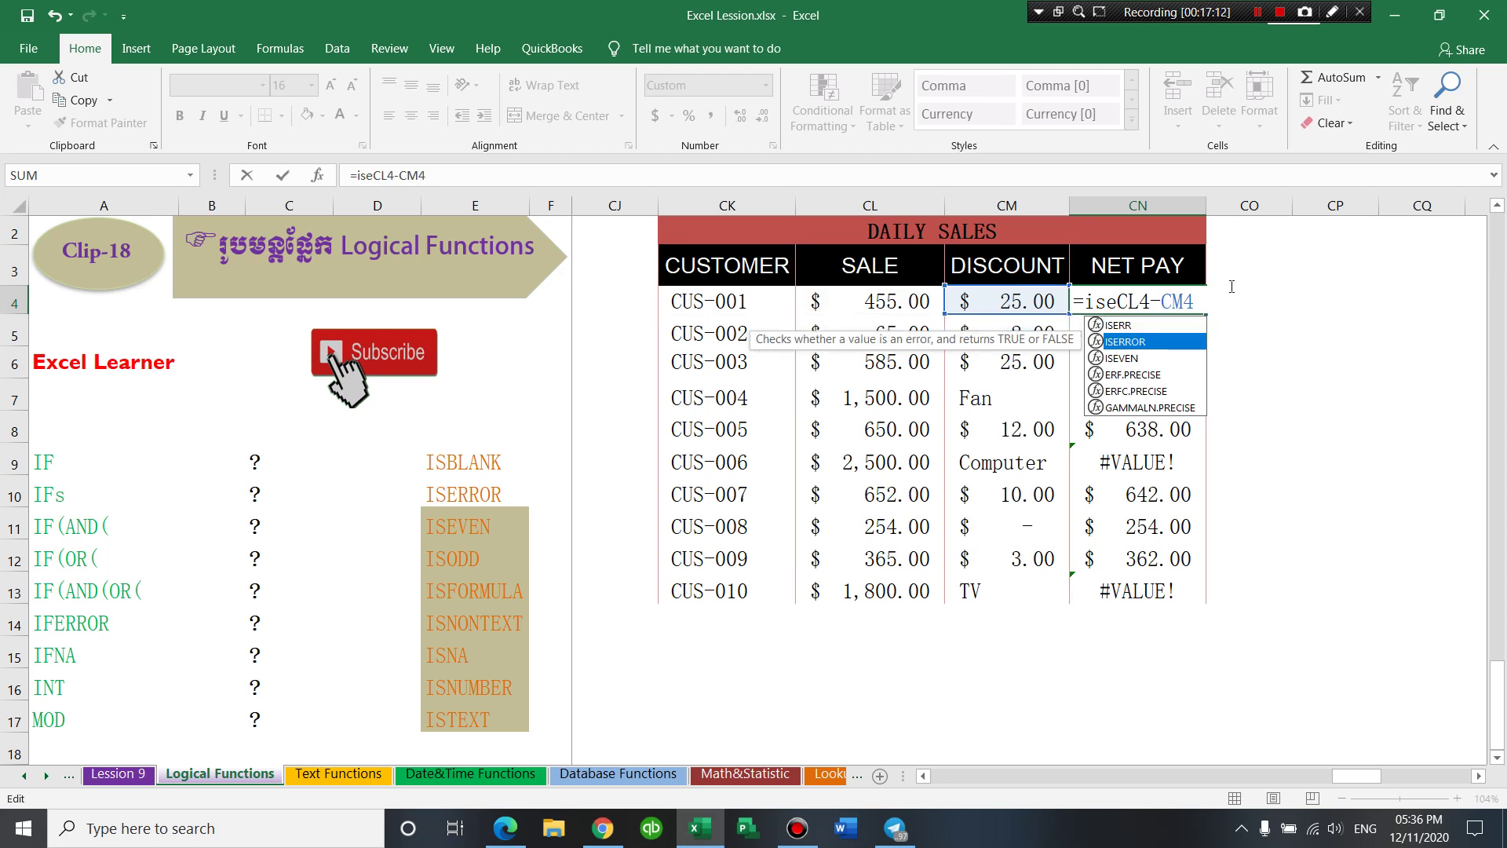
key(Tab)
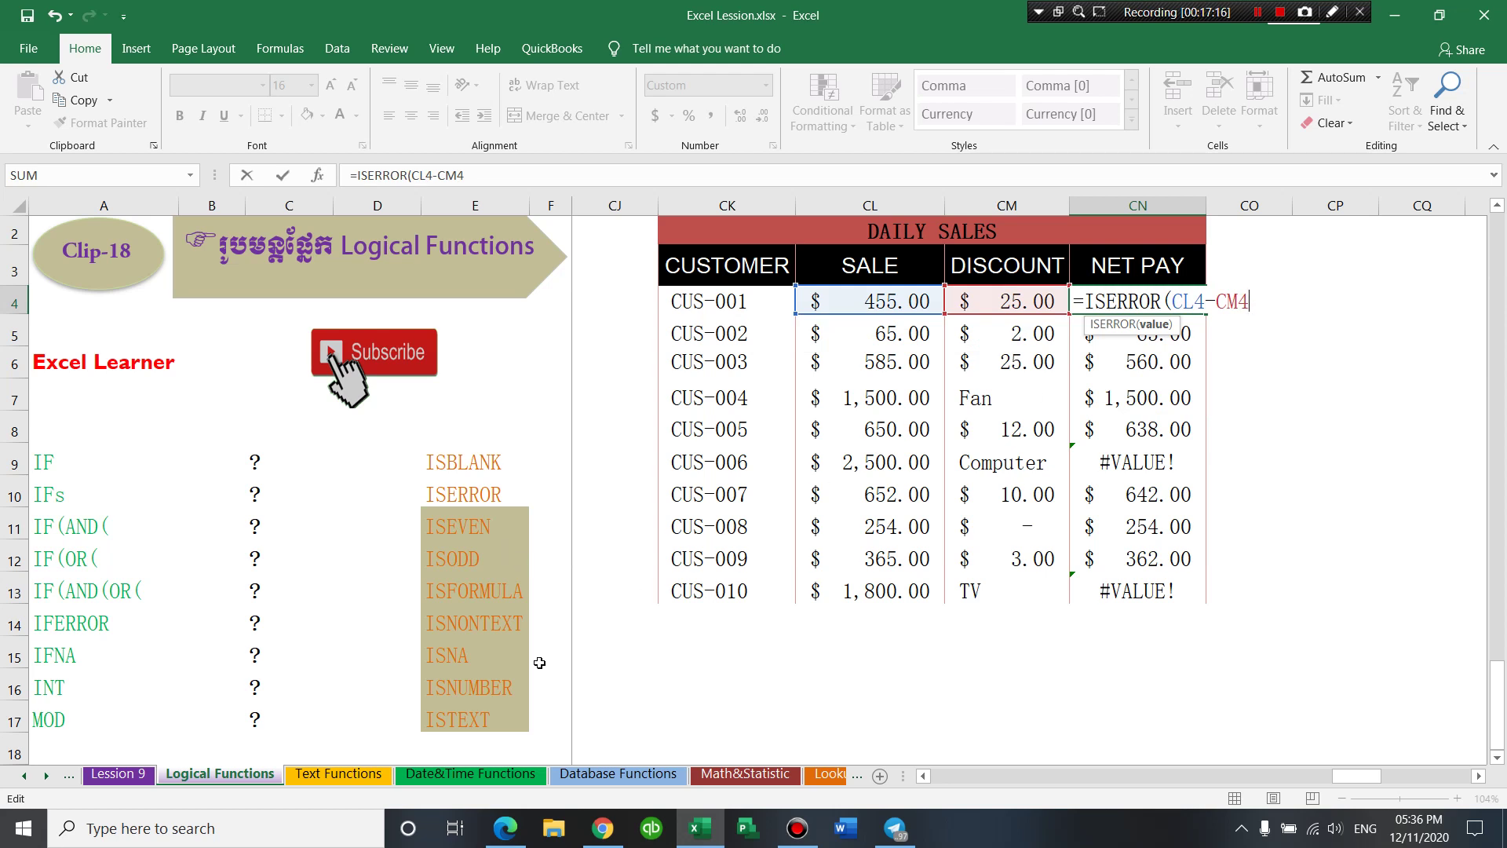
text())
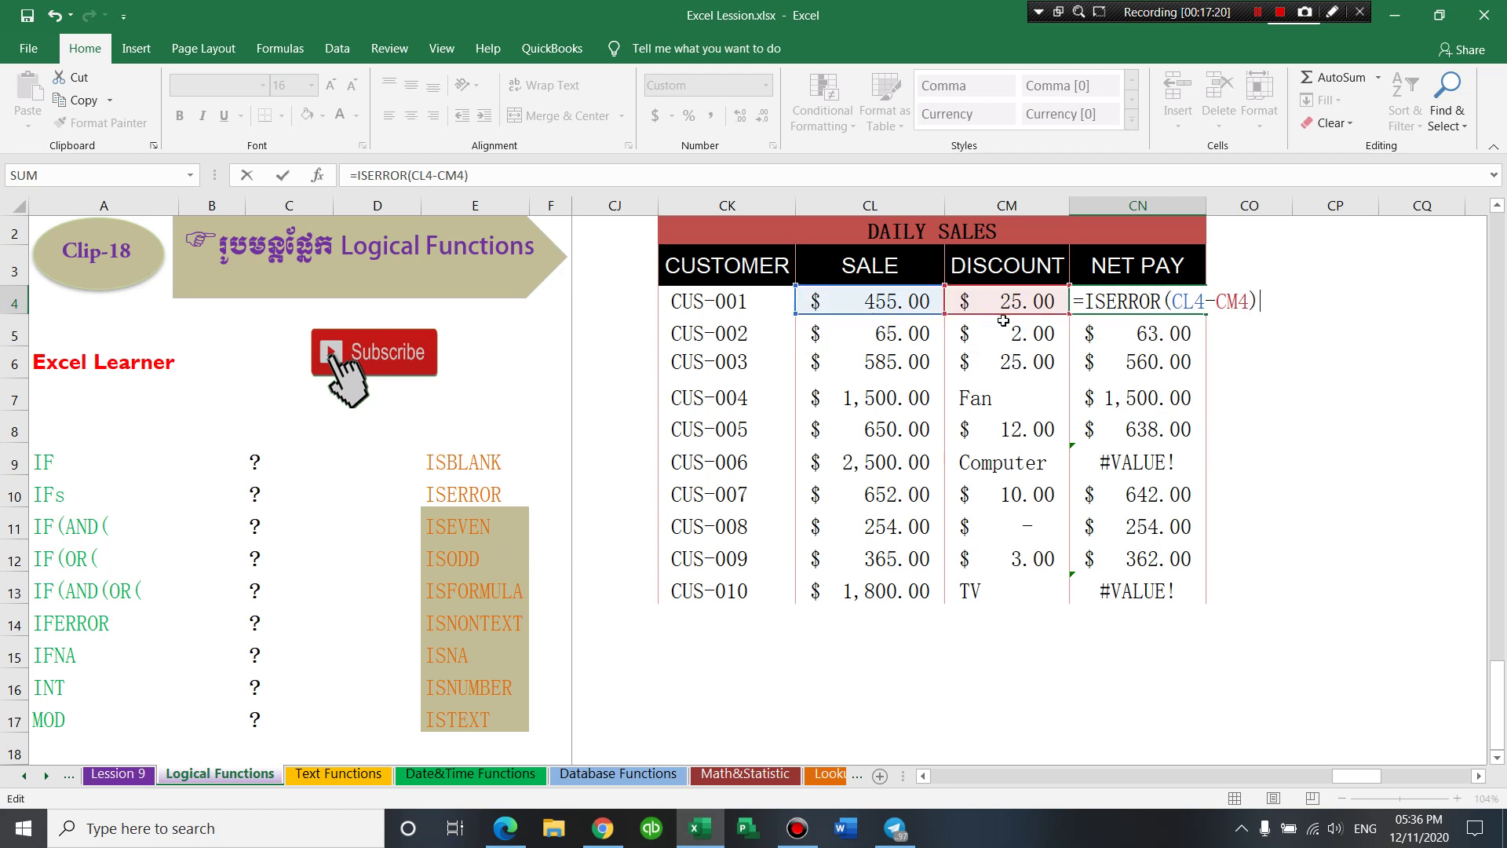
key(Return)
click(1146, 301)
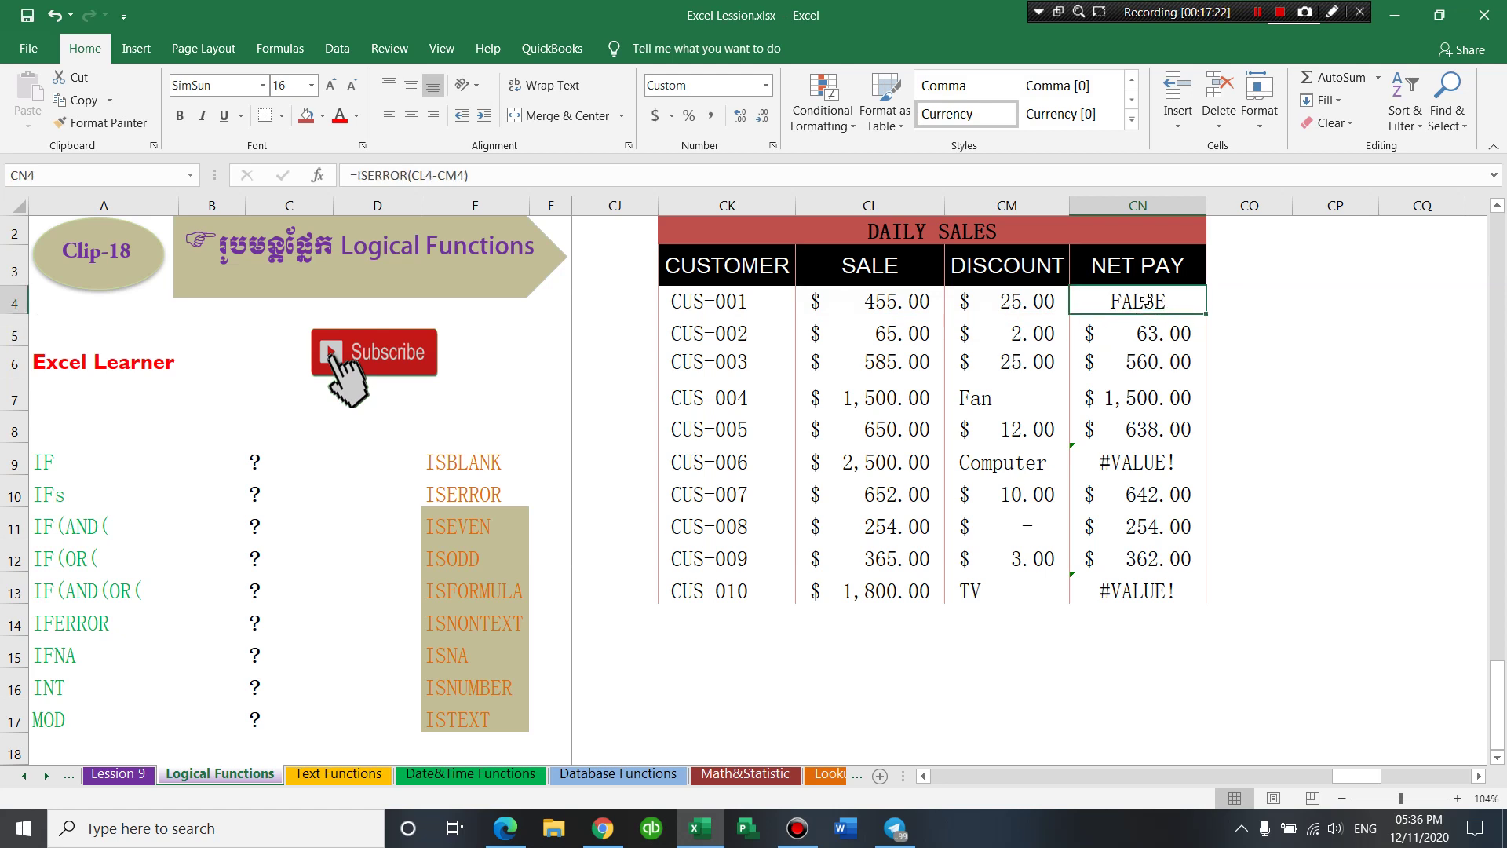
drag(1207, 316, 1183, 307)
- Fill the ISERROR formula down to CN13 and check CUS-004's TRUE result for Fan
drag(1206, 314, 1202, 613)
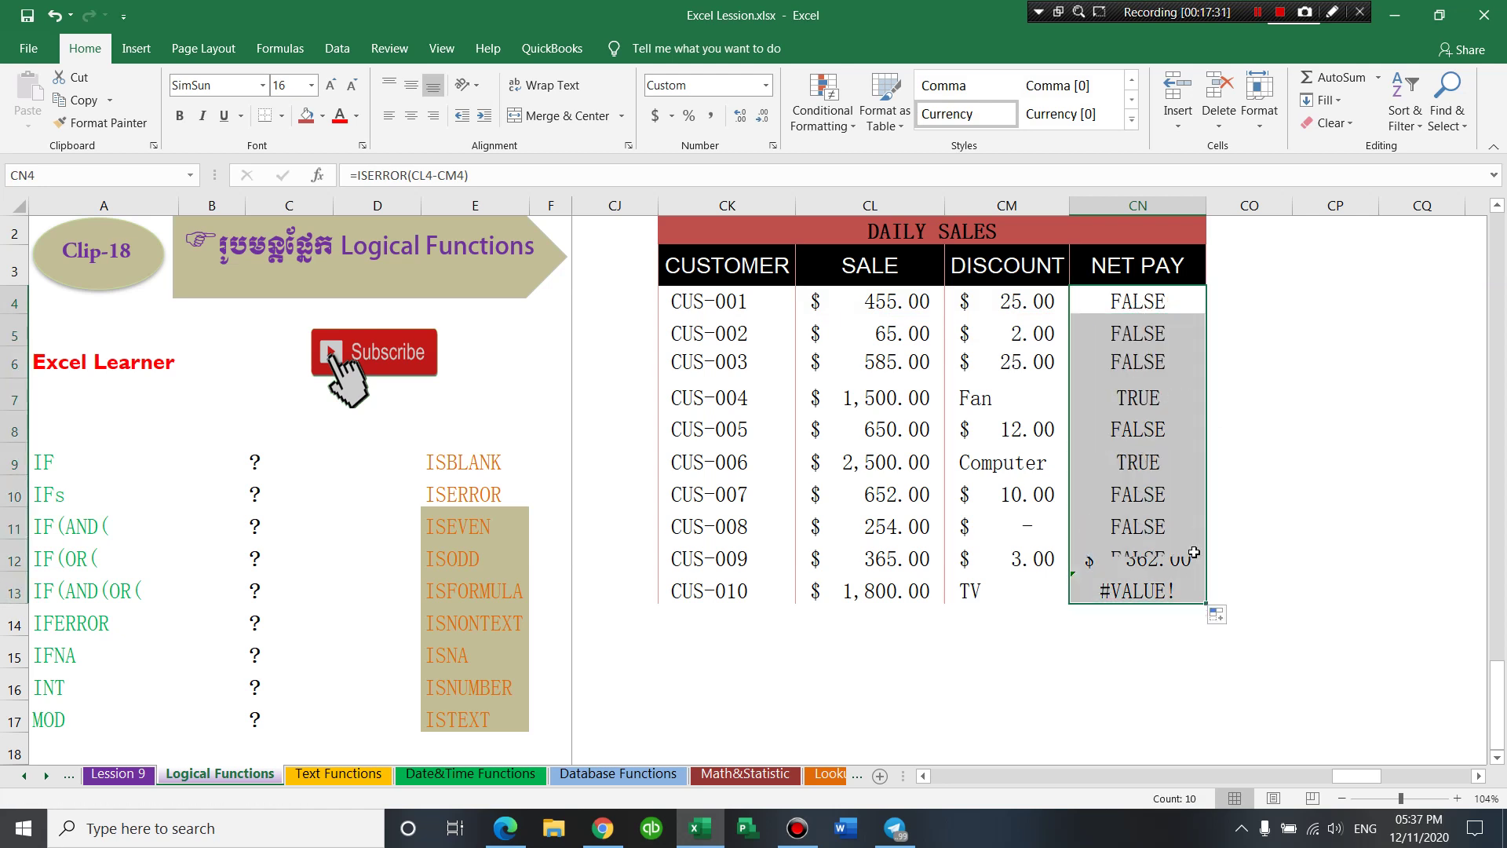
click(1144, 399)
click(914, 404)
key(shift+Right)
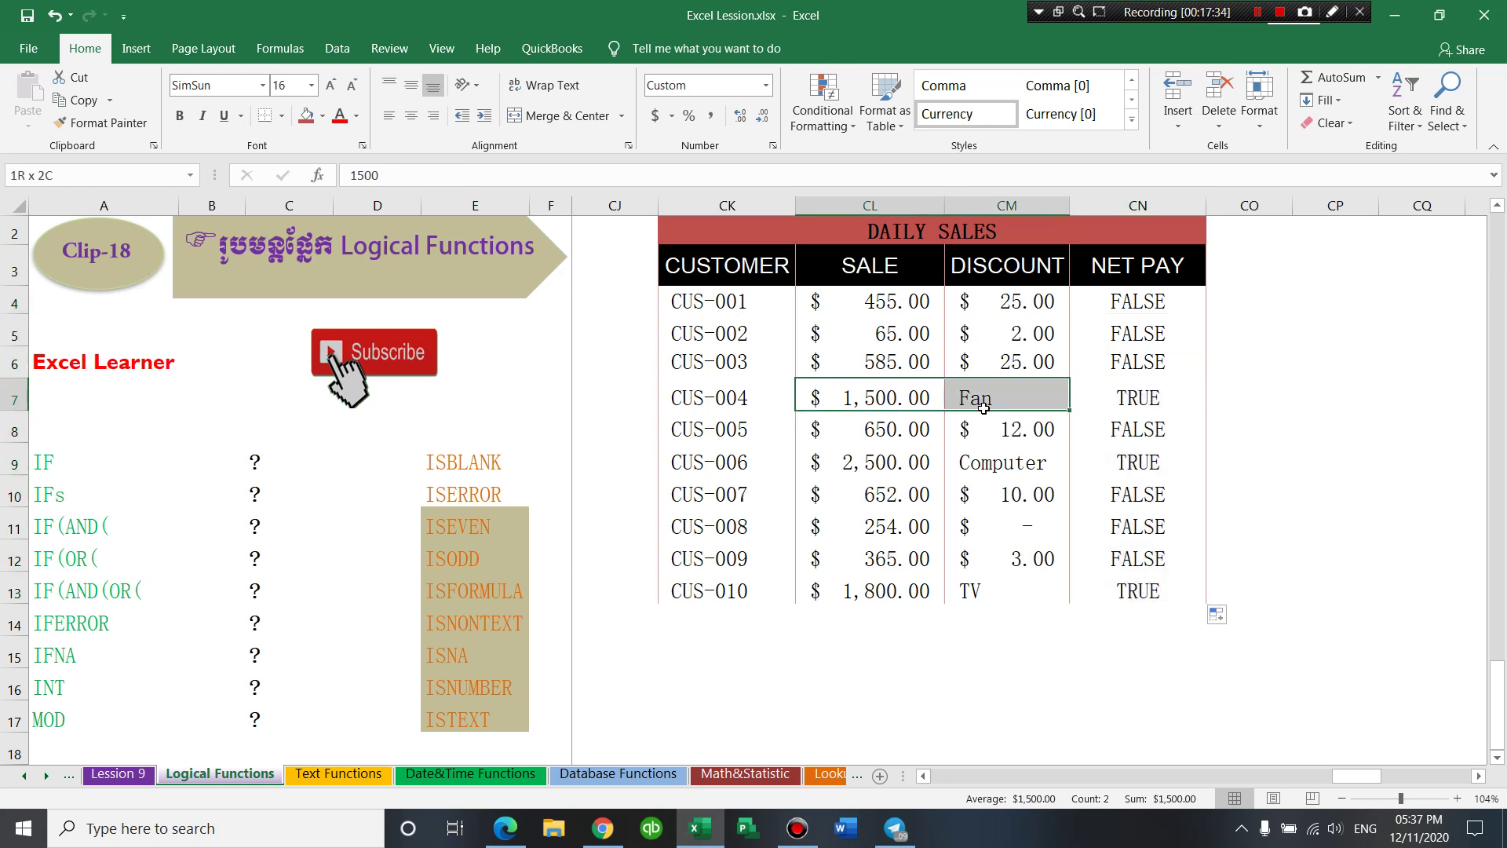
click(918, 404)
click(976, 398)
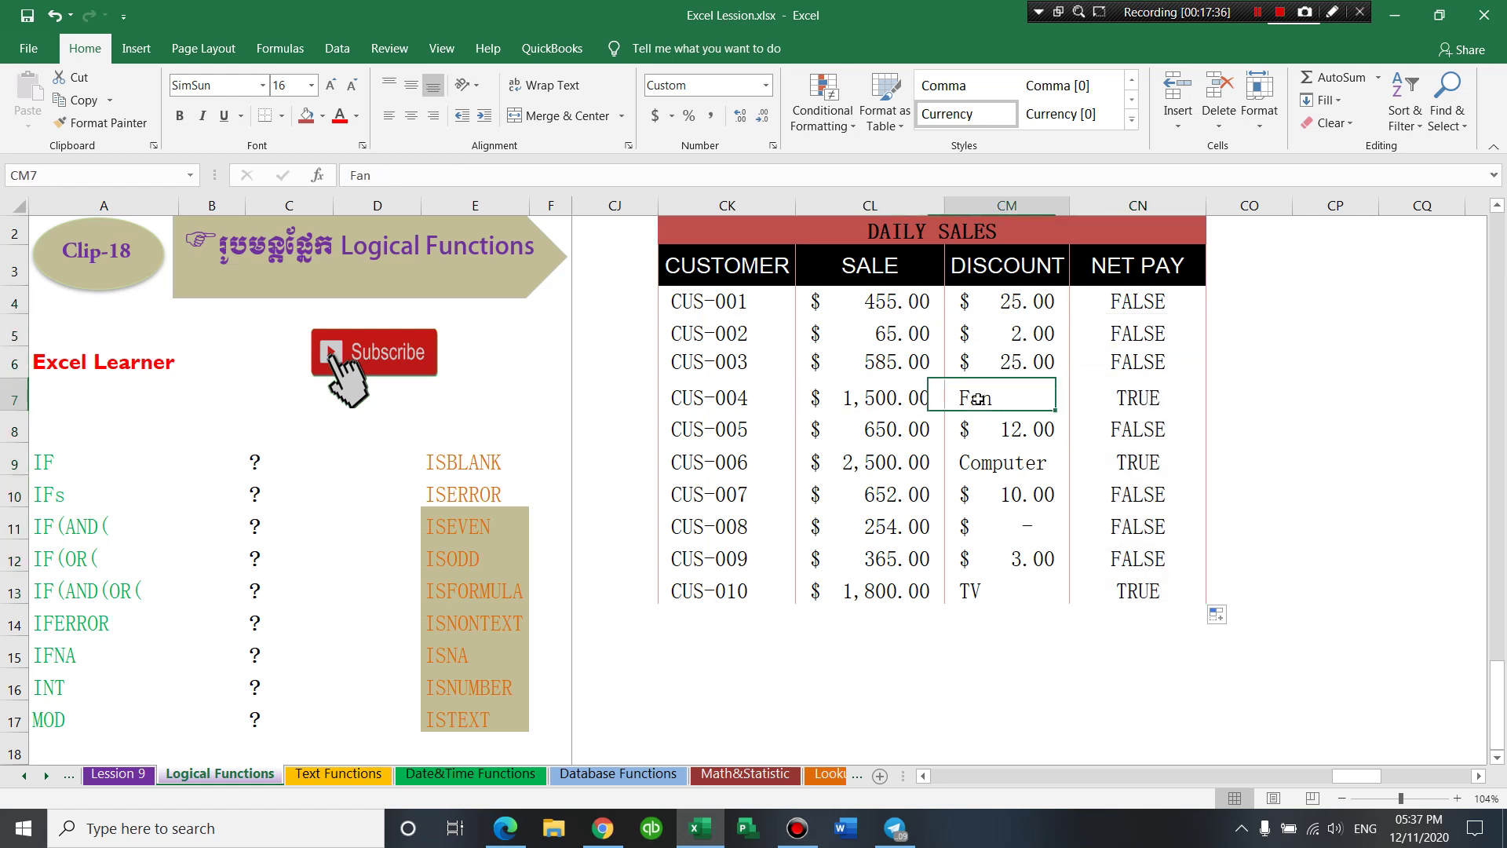
click(1140, 402)
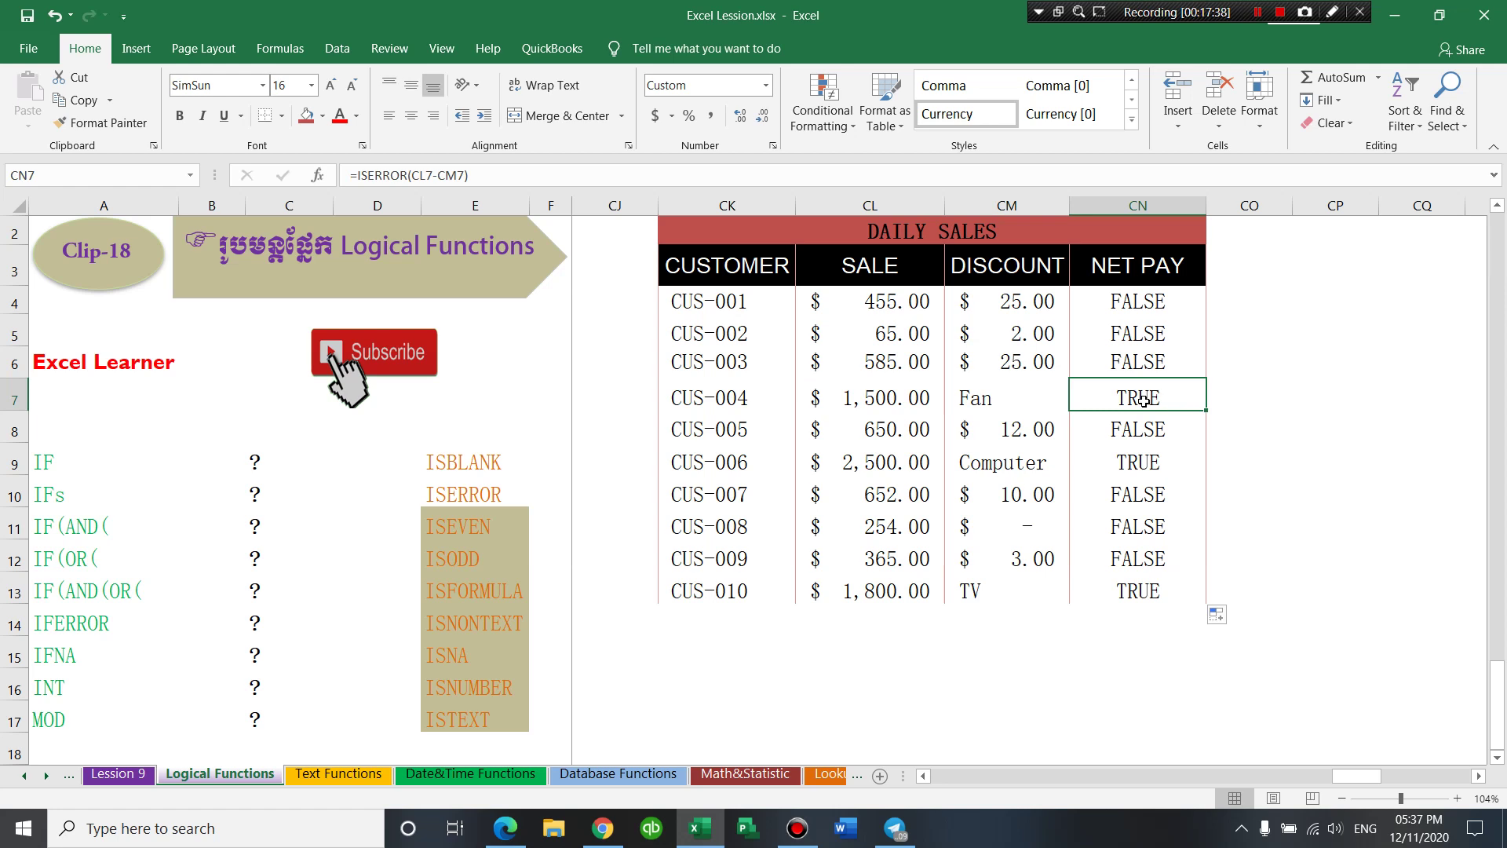
- Compare the sale, text discount and TRUE result for CUS-004, CUS-006 and CUS-010
drag(888, 398, 982, 400)
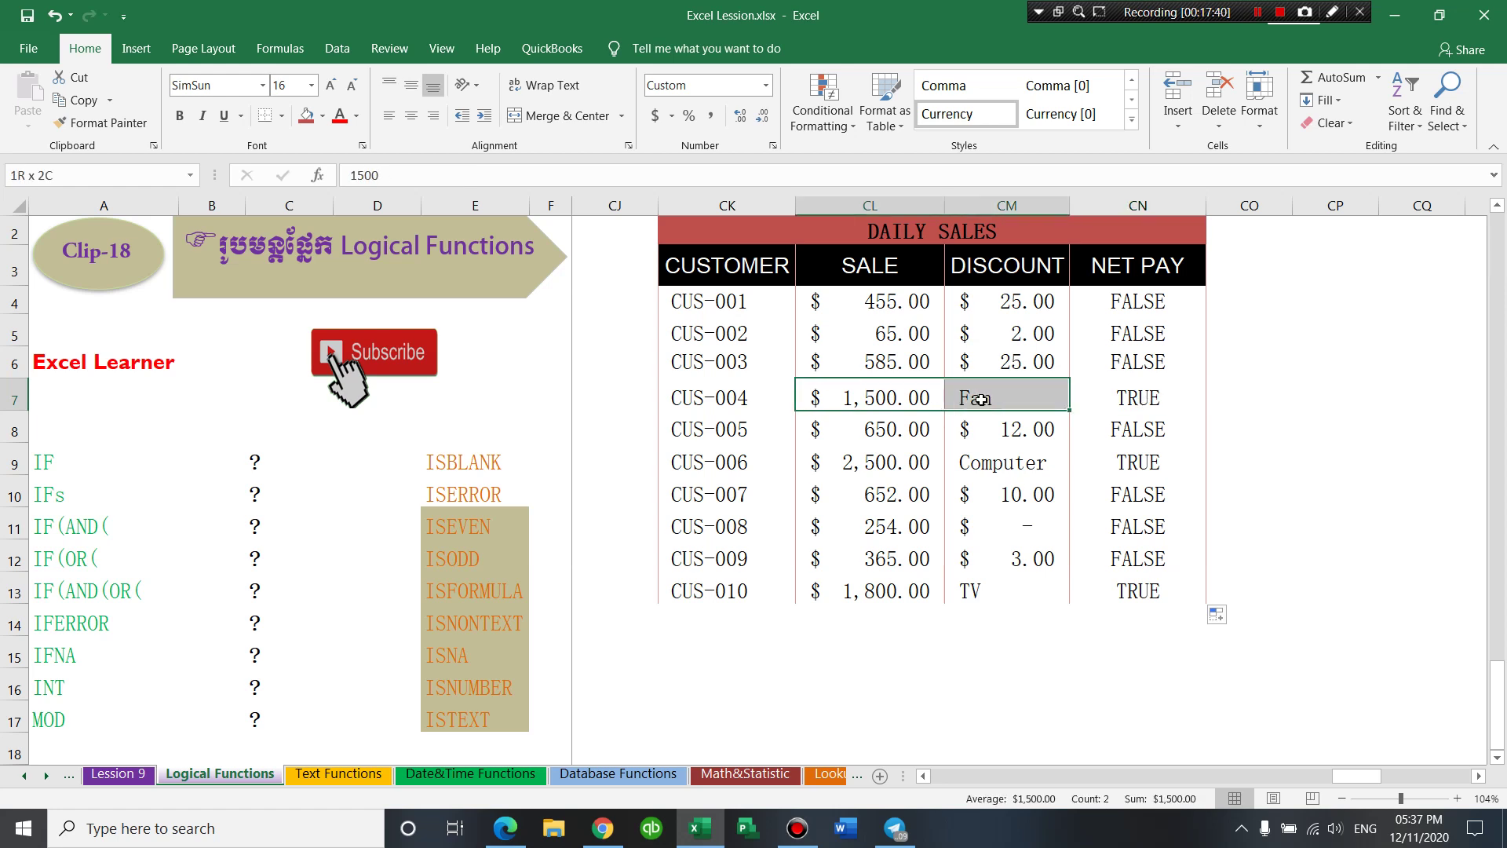
drag(896, 468, 971, 467)
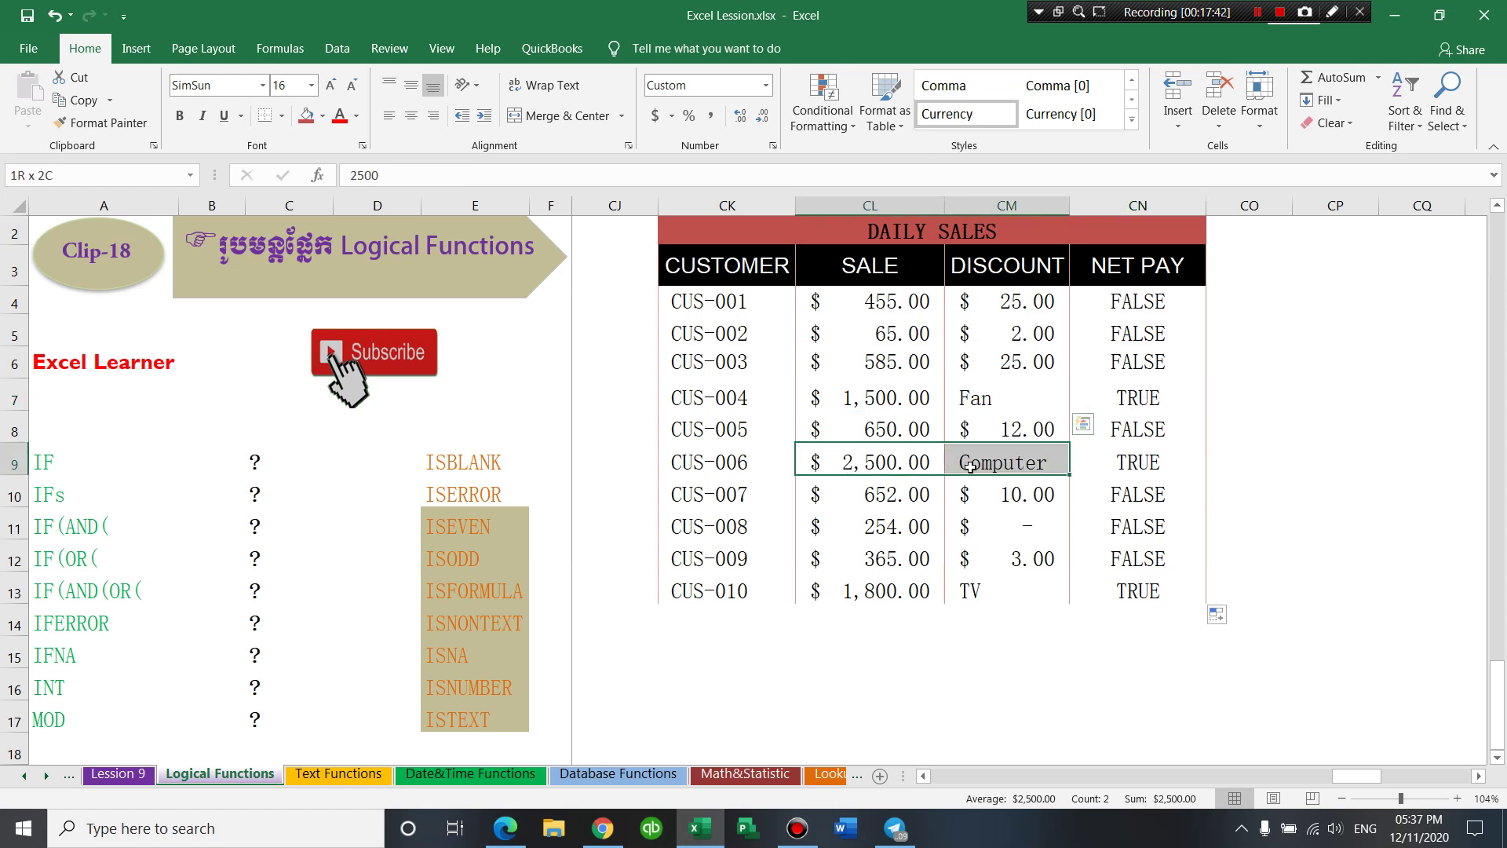
click(1140, 461)
drag(893, 591, 1118, 600)
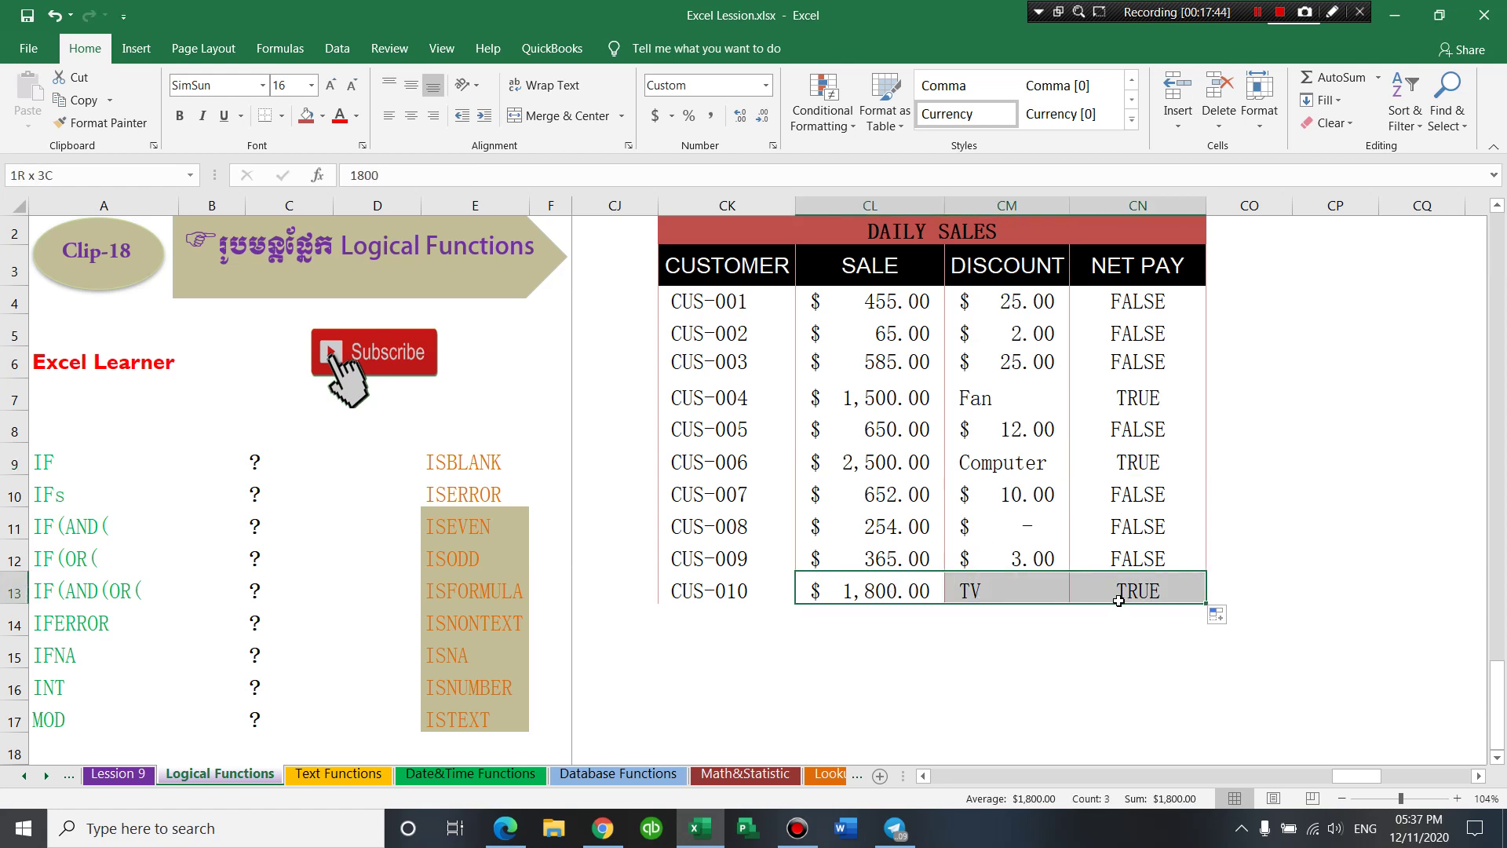
click(1168, 597)
click(1128, 308)
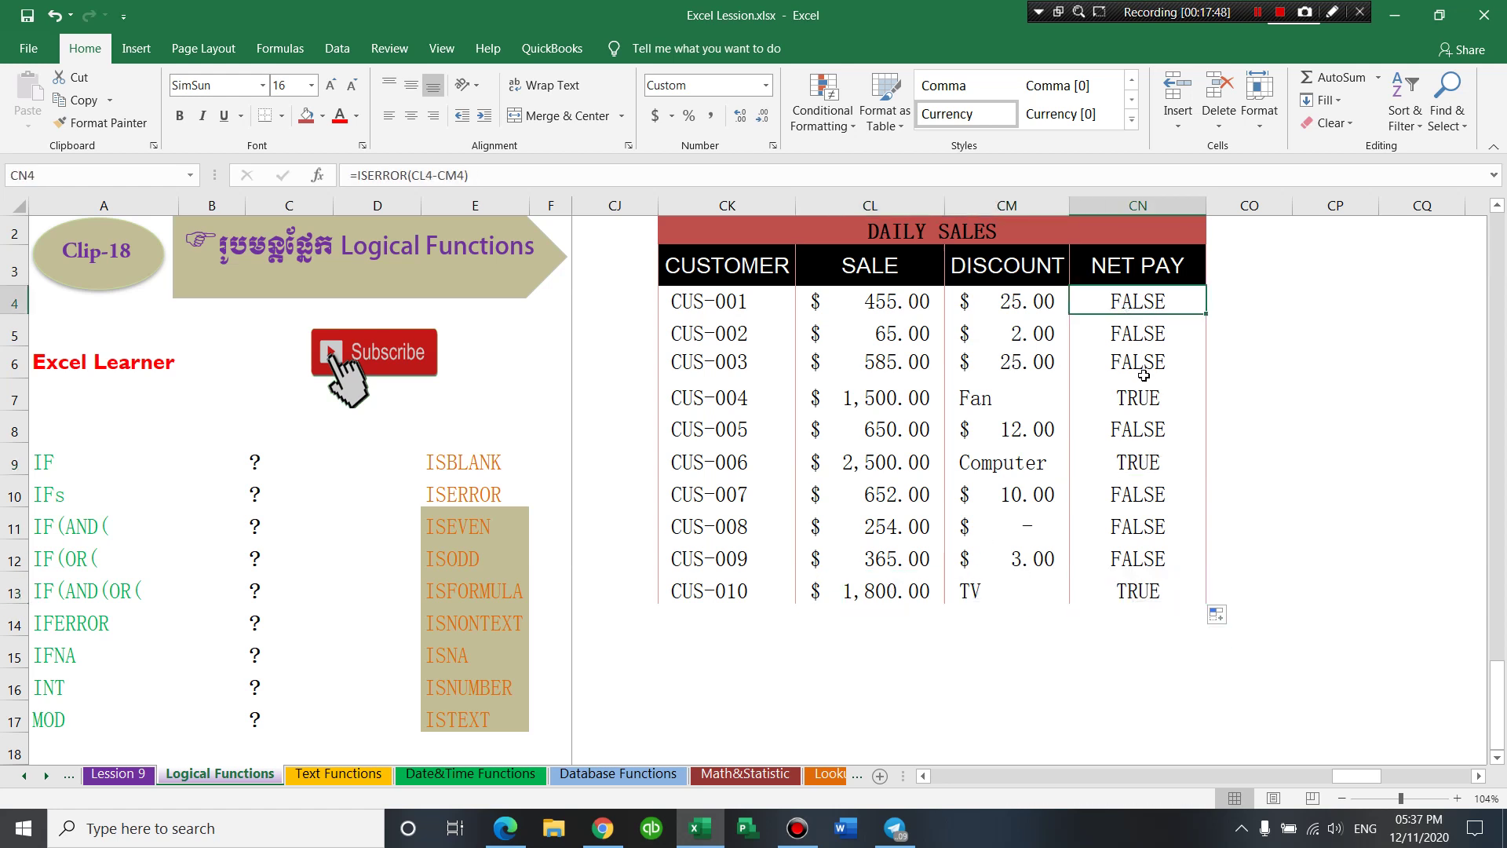
- Reopen CN4's =ISERROR(CL4-CM4) formula with the cursor after = to insert IF
double_click(1135, 302)
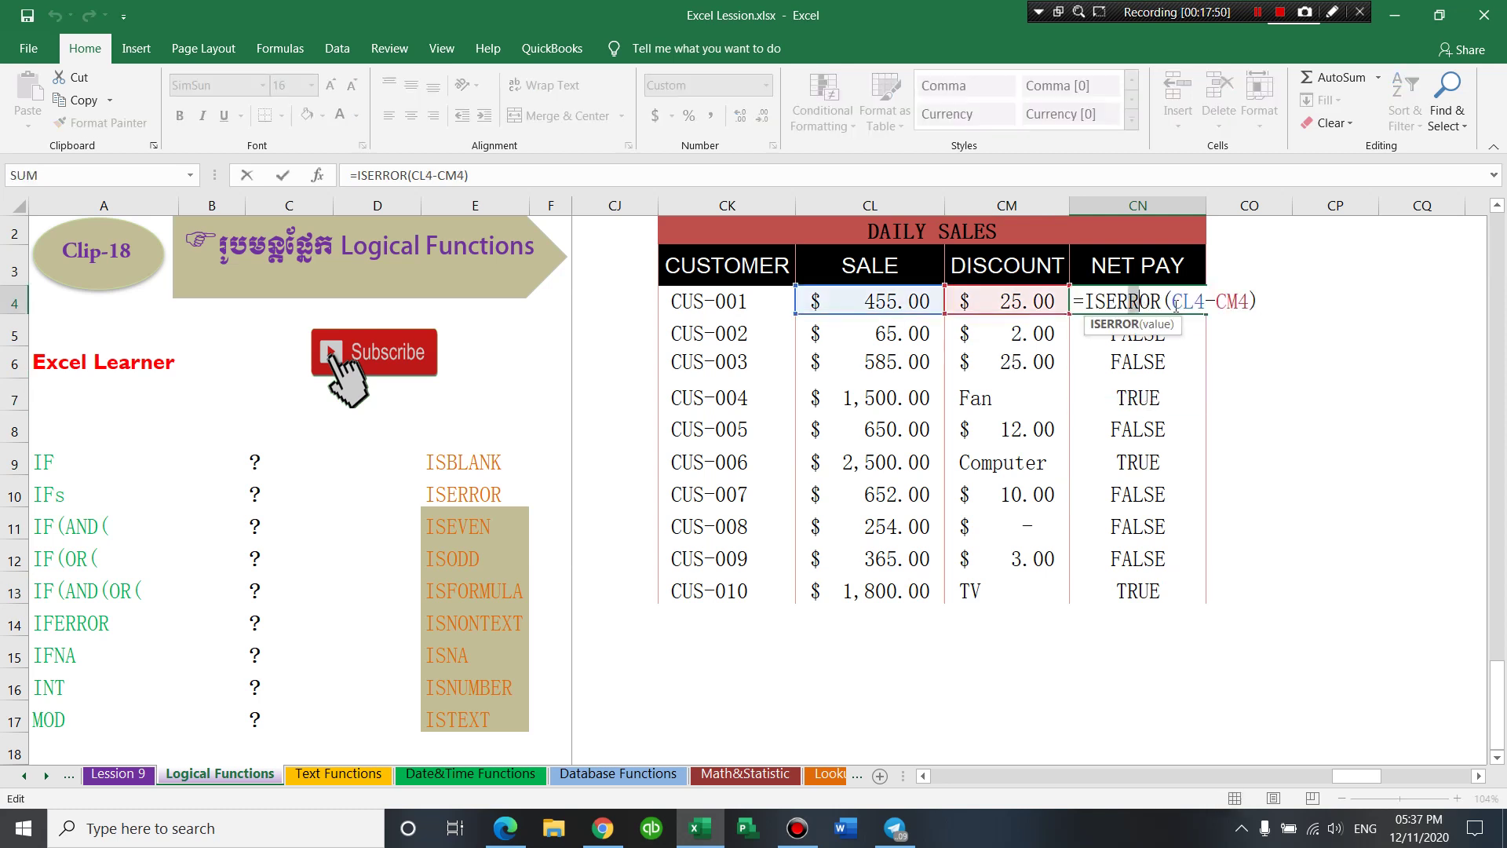
click(1089, 302)
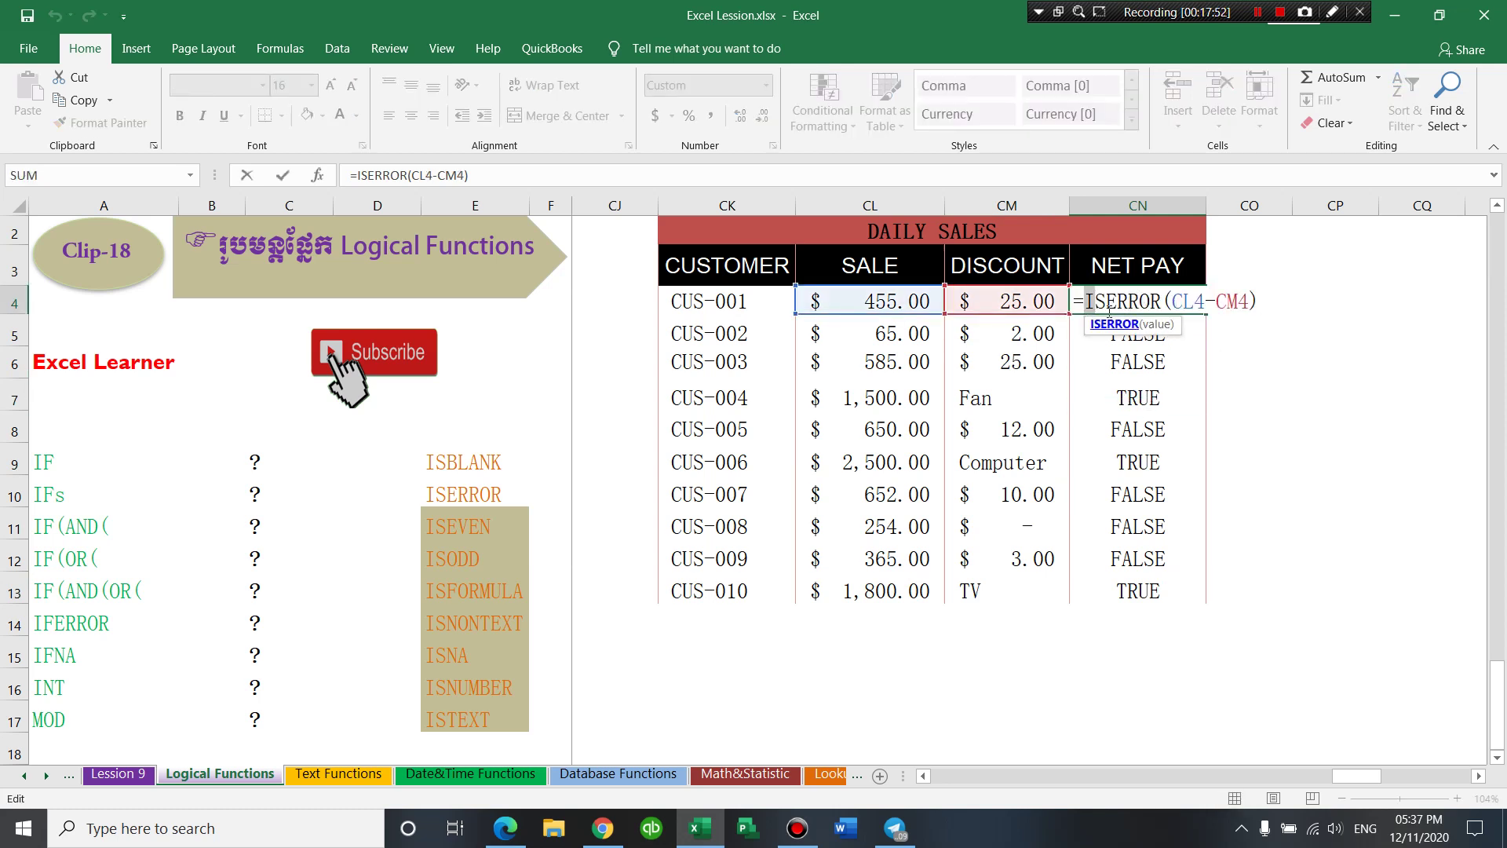
key(Return)
click(1151, 306)
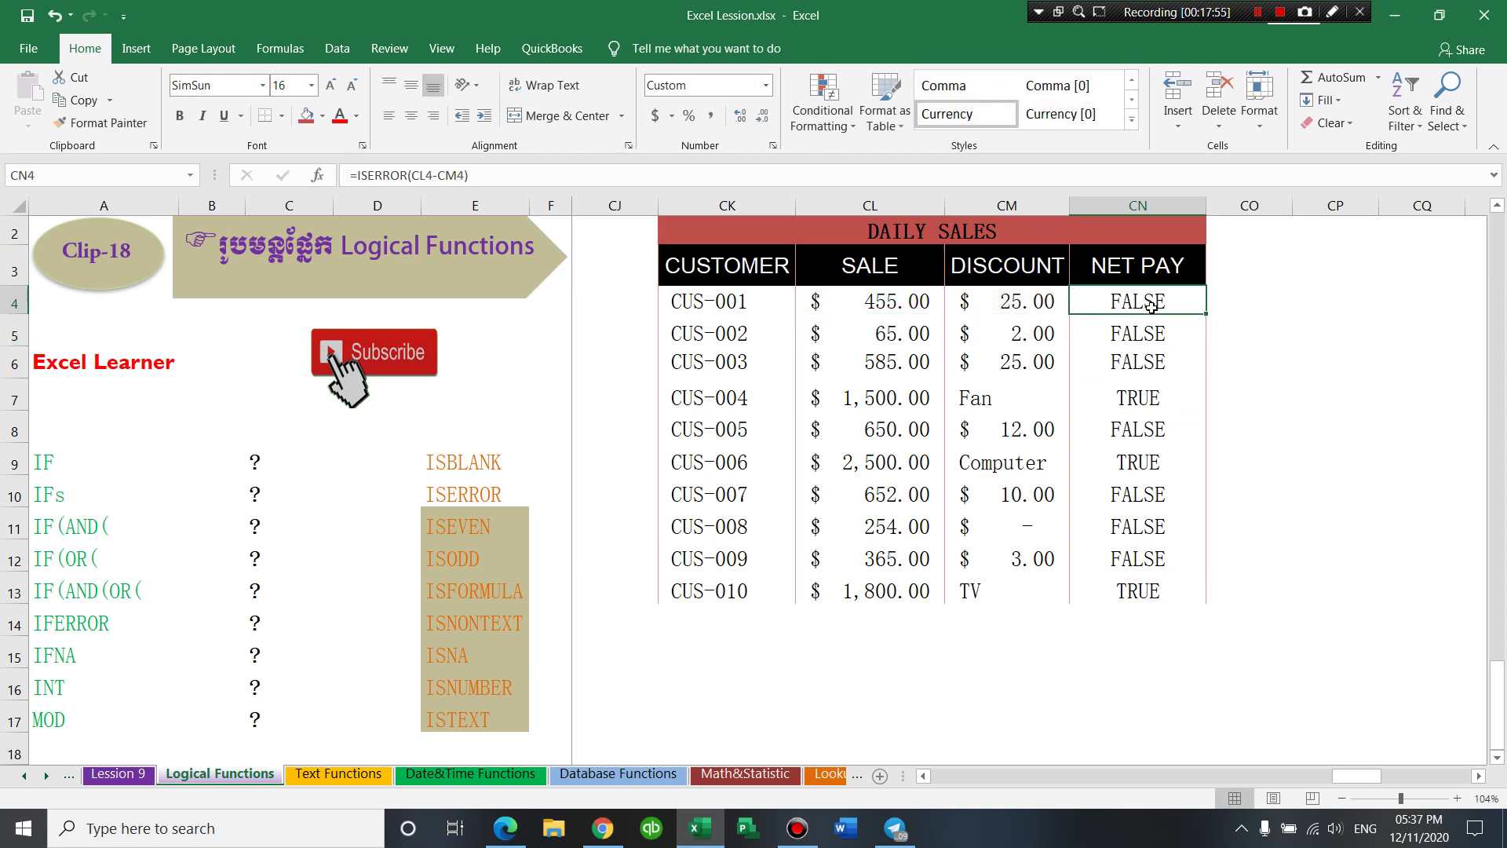
drag(1151, 307, 1143, 591)
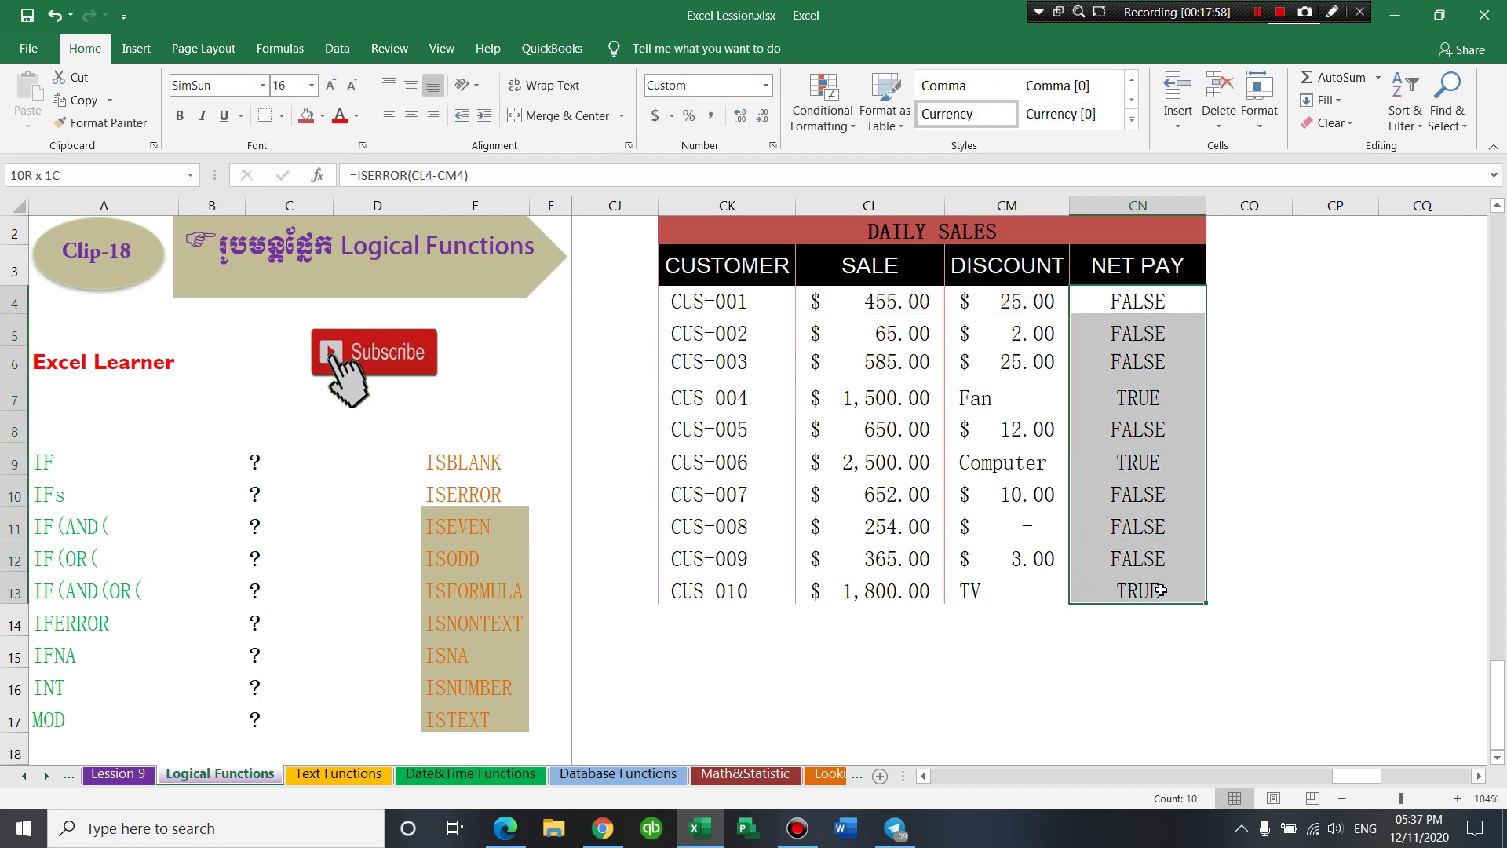
click(1103, 302)
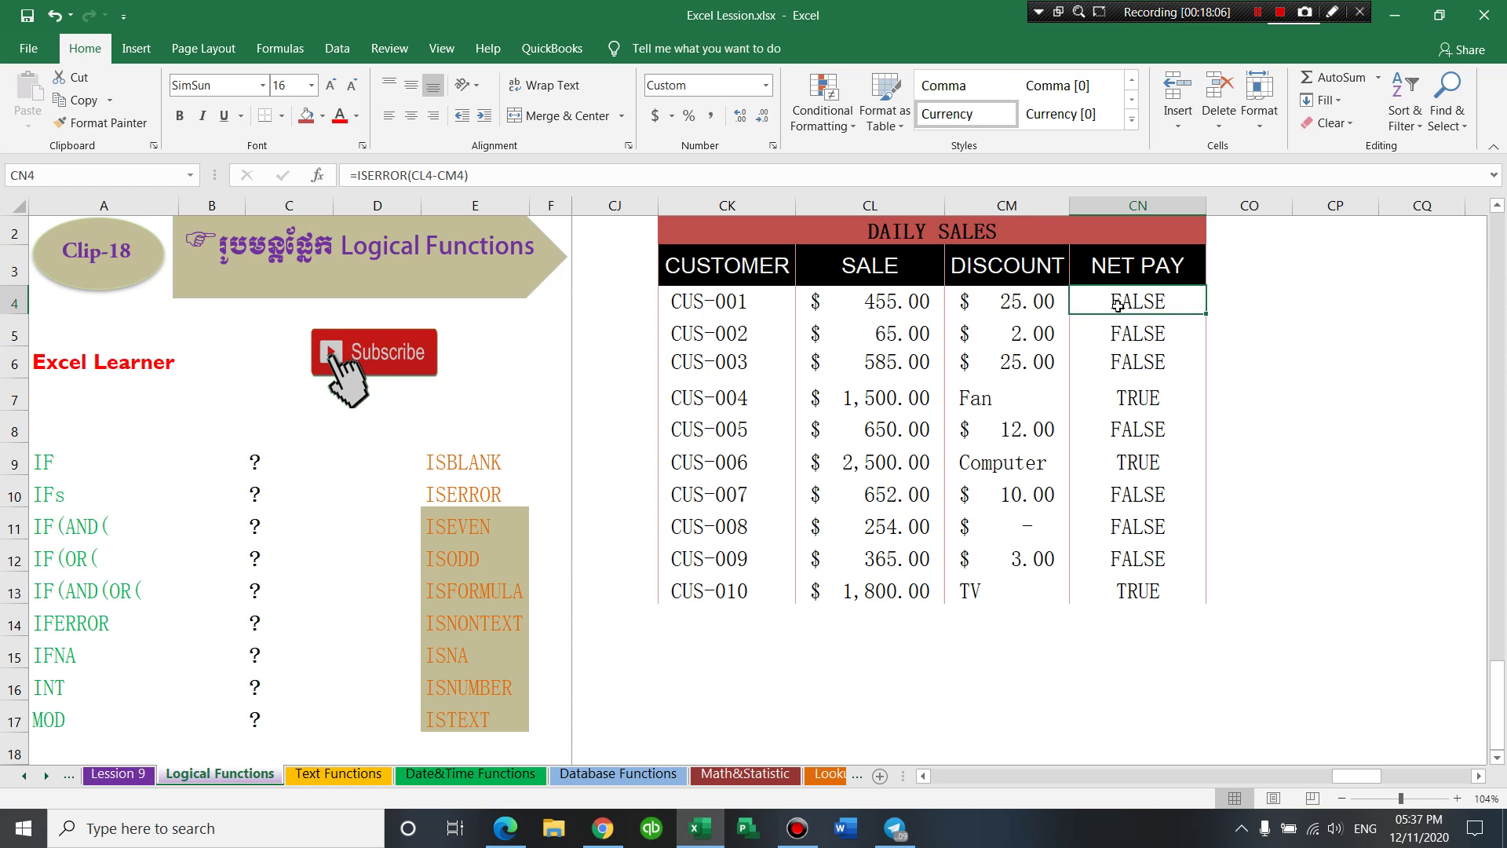
double_click(1120, 305)
click(1088, 303)
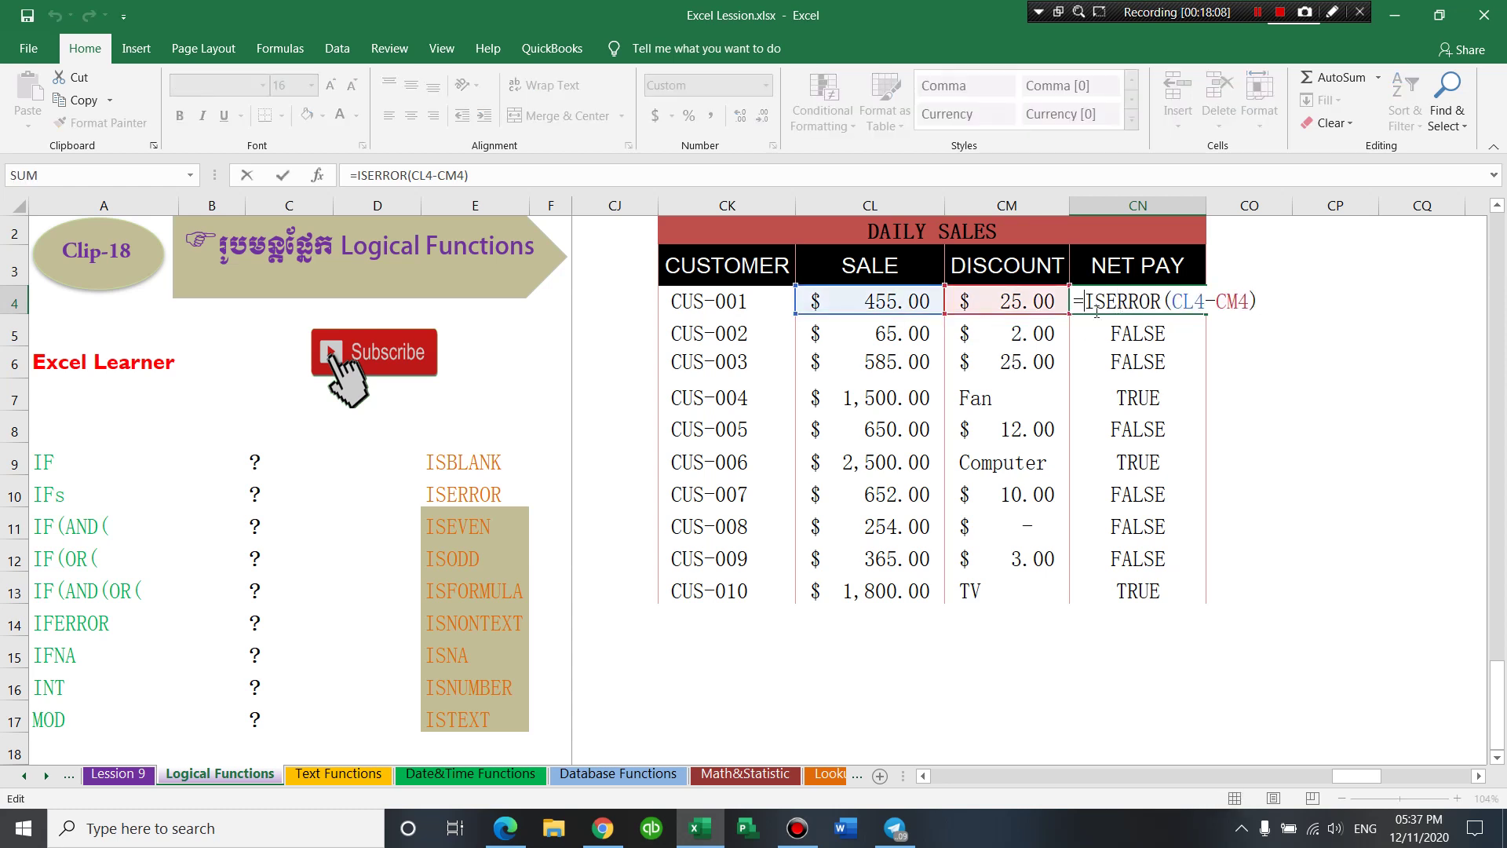
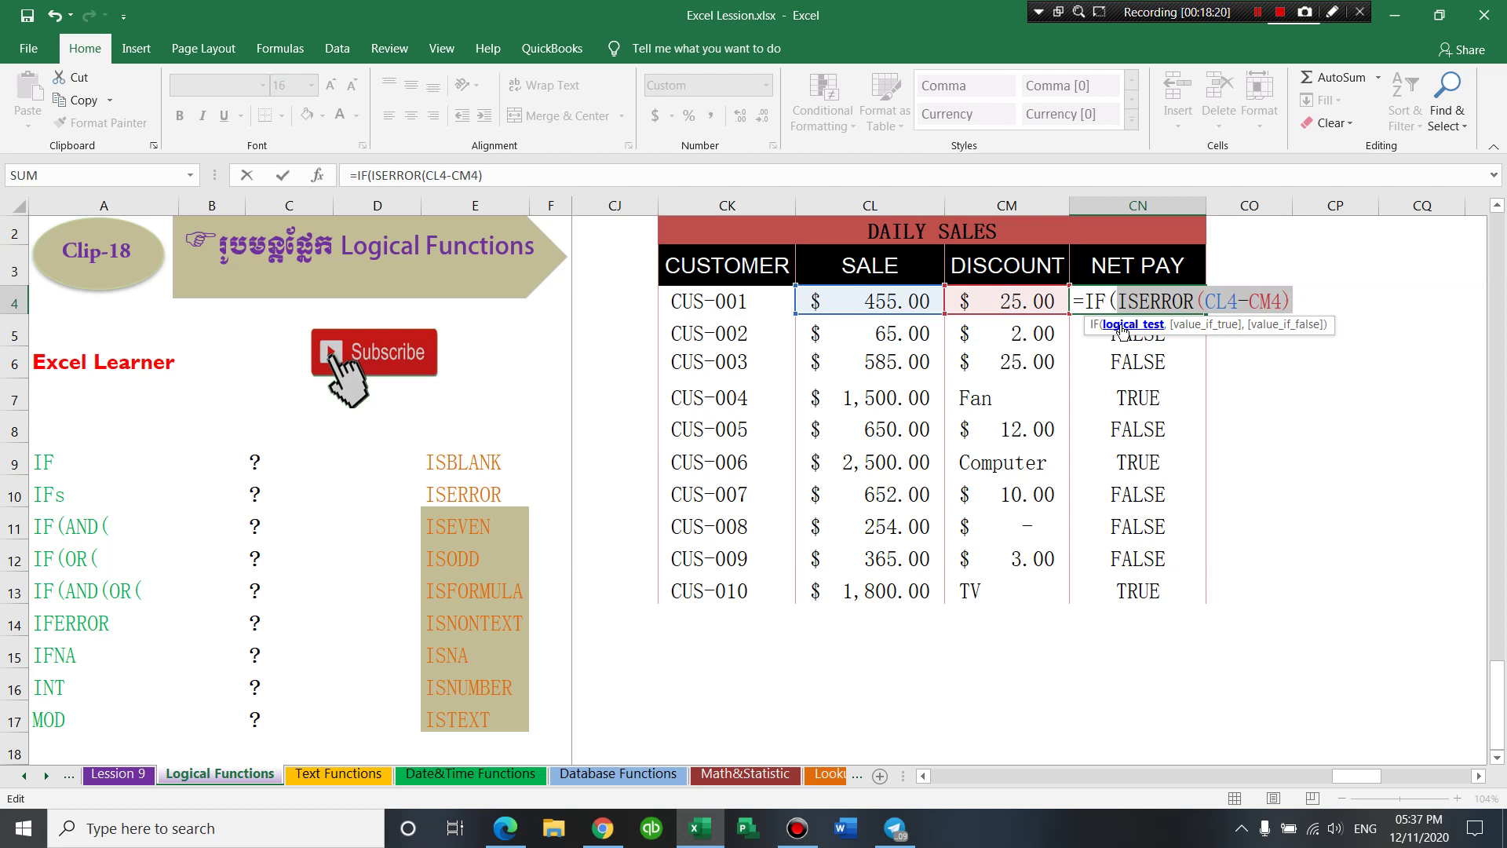
- Complete CN4 as =IF(ISERROR(CL4-CM4),CL4,CL4-CM4) so CUS-001's NET PAY shows $430.00
click(1303, 297)
text(,)
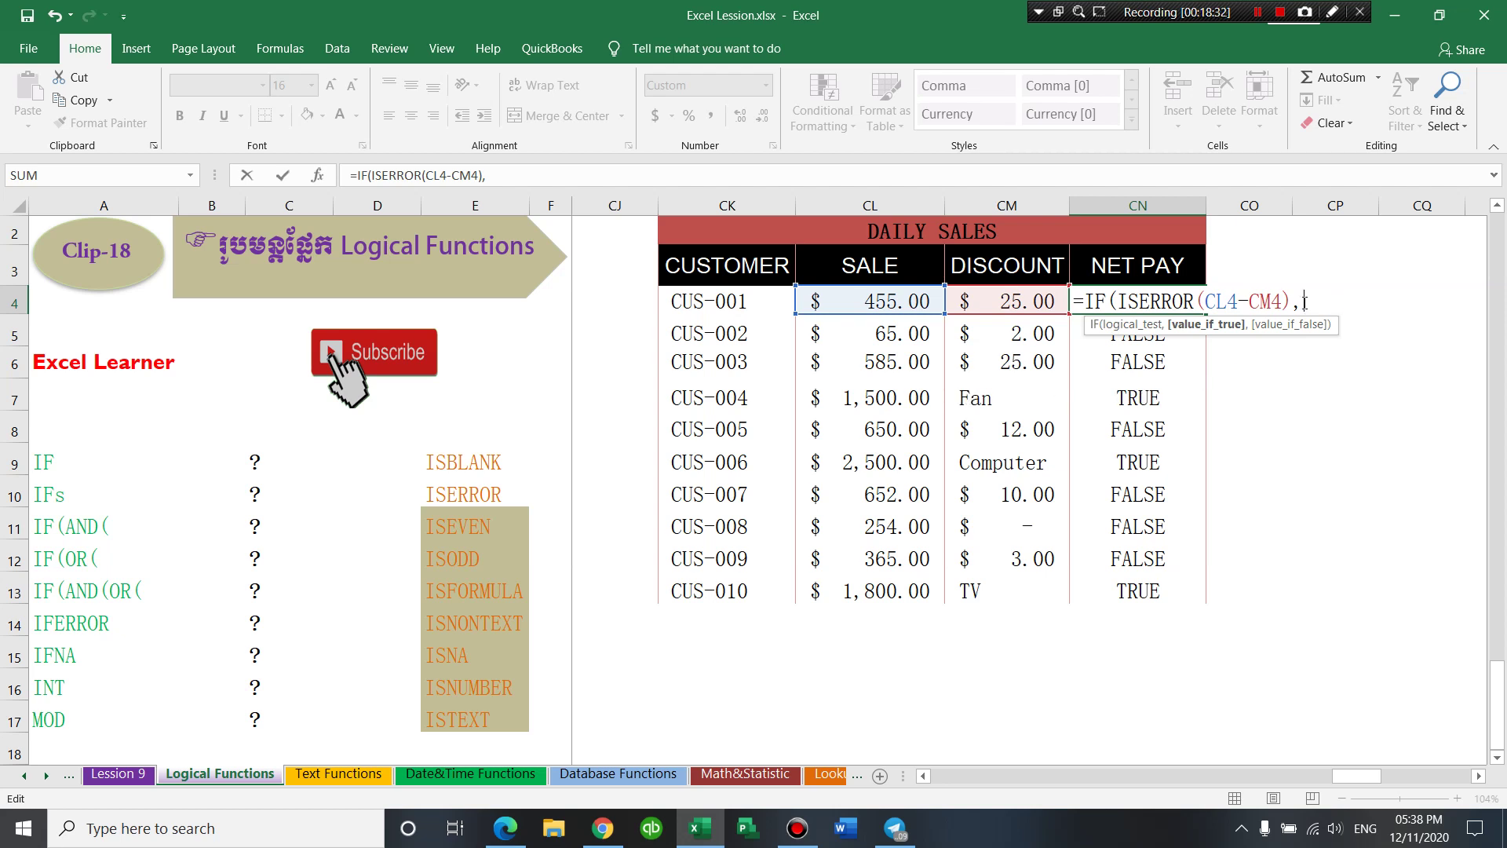
click(877, 305)
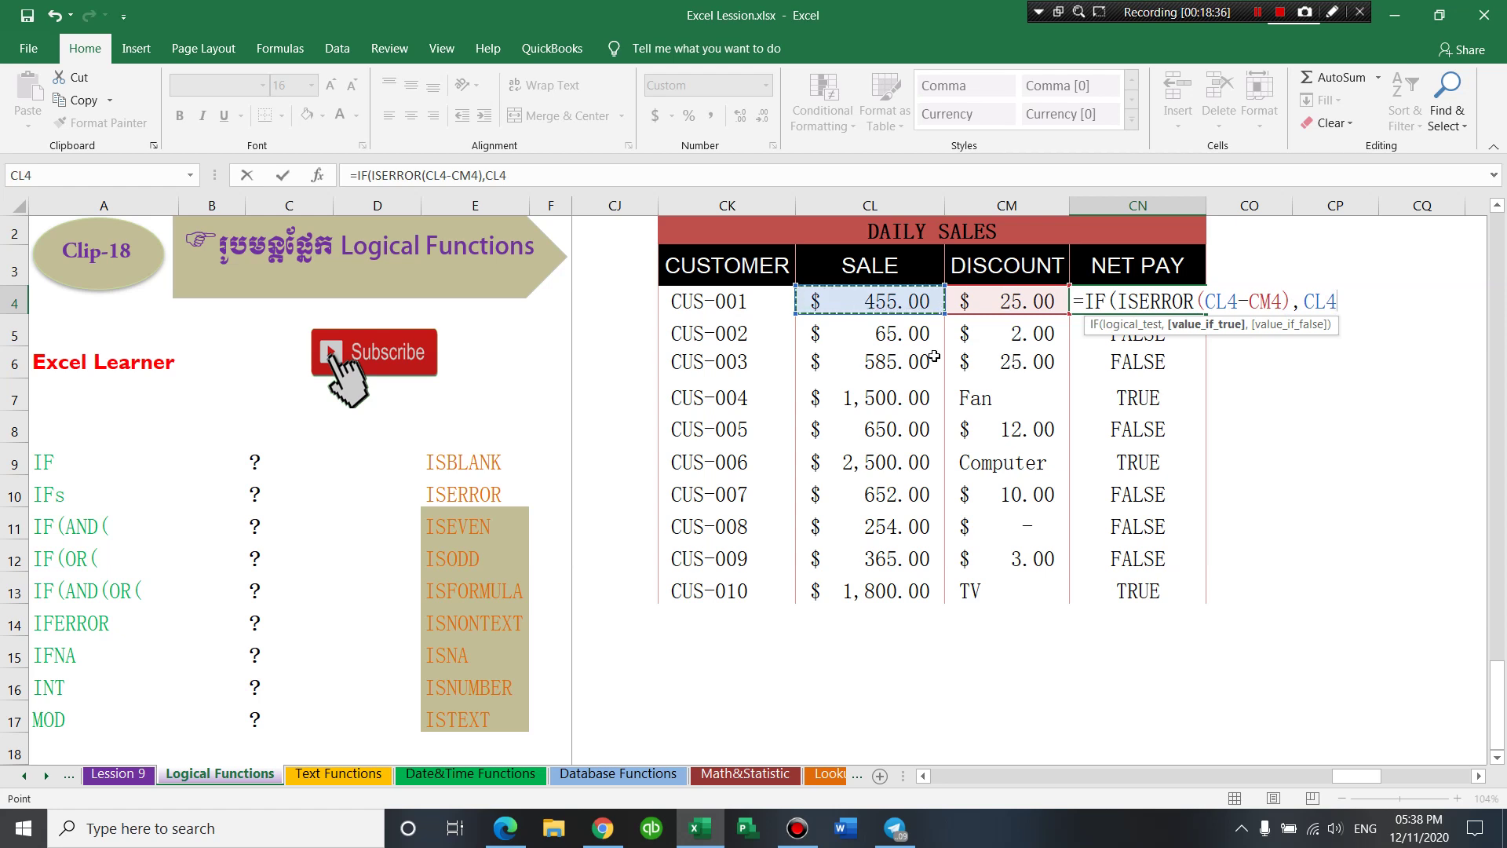
text(,)
click(892, 306)
text(-)
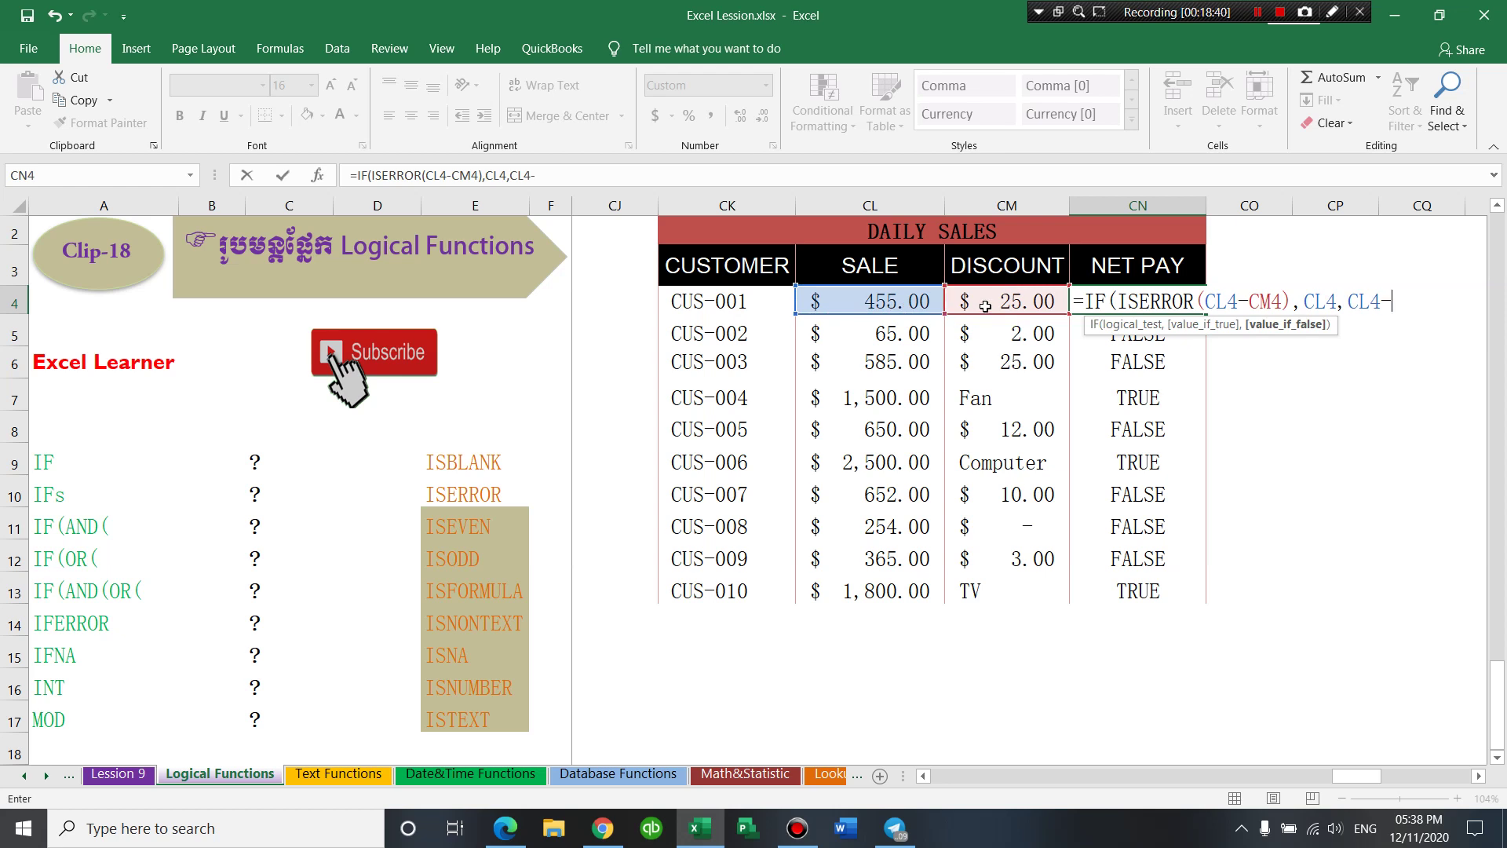
click(979, 303)
text())
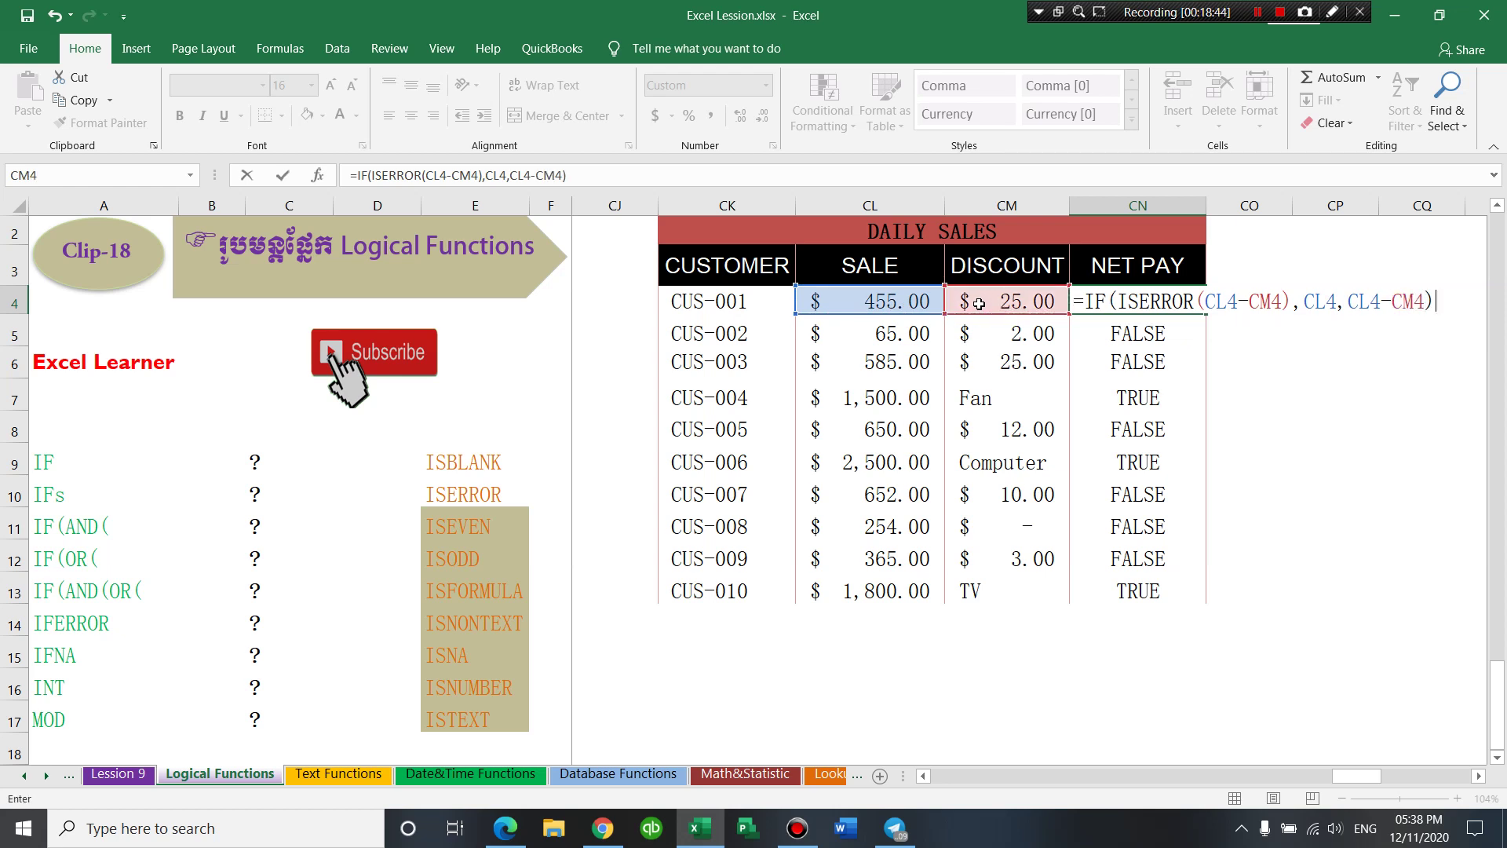
key(Return)
key(Up)
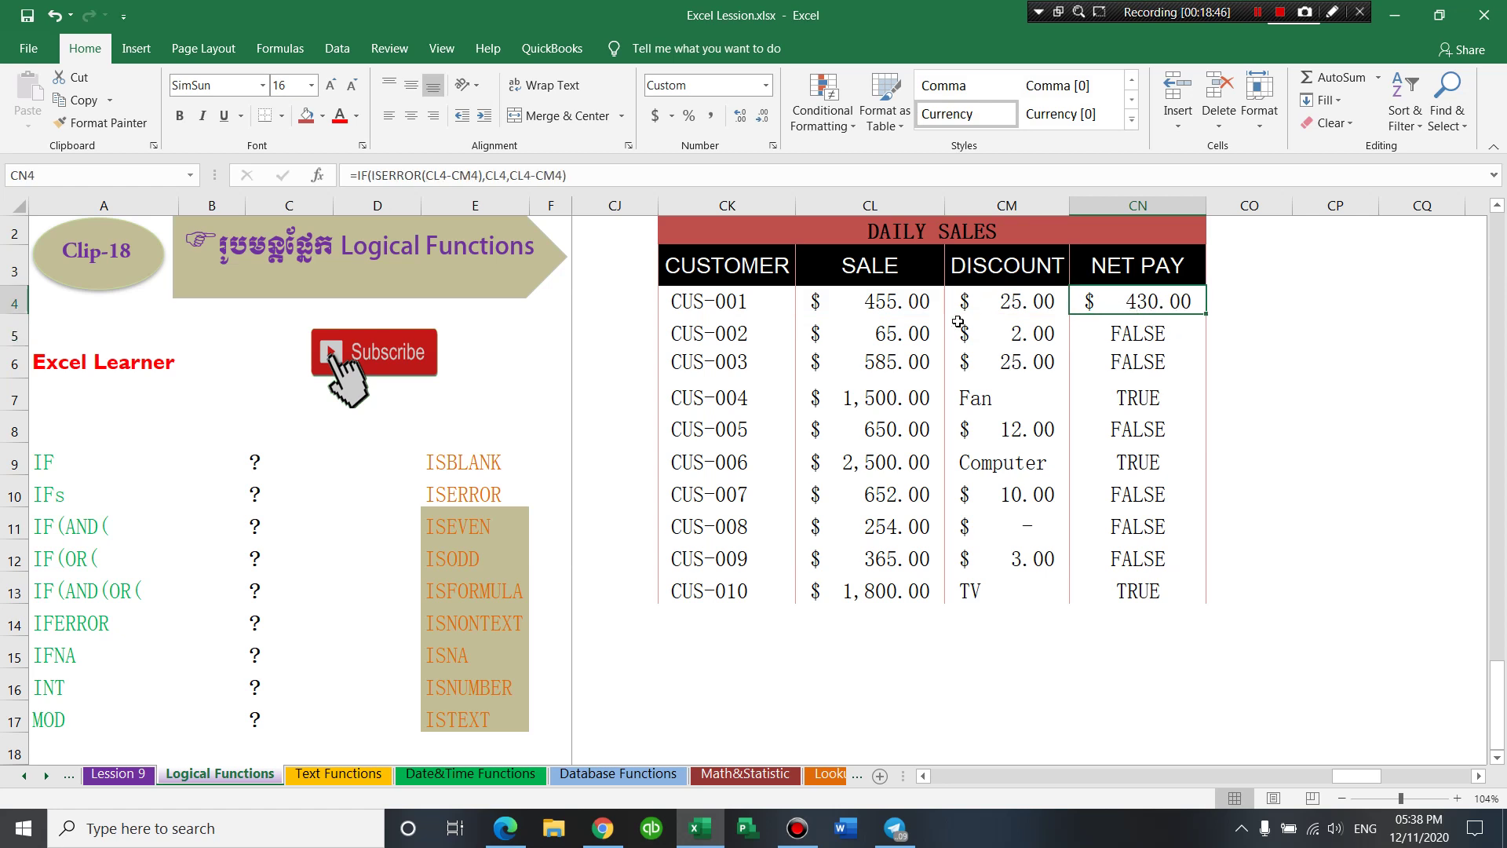
click(911, 314)
- Check CUS-001's sale and discount, then copy the NET PAY formula down to CUS-003
click(1005, 311)
click(904, 307)
click(997, 306)
click(1162, 302)
drag(1208, 315, 1209, 379)
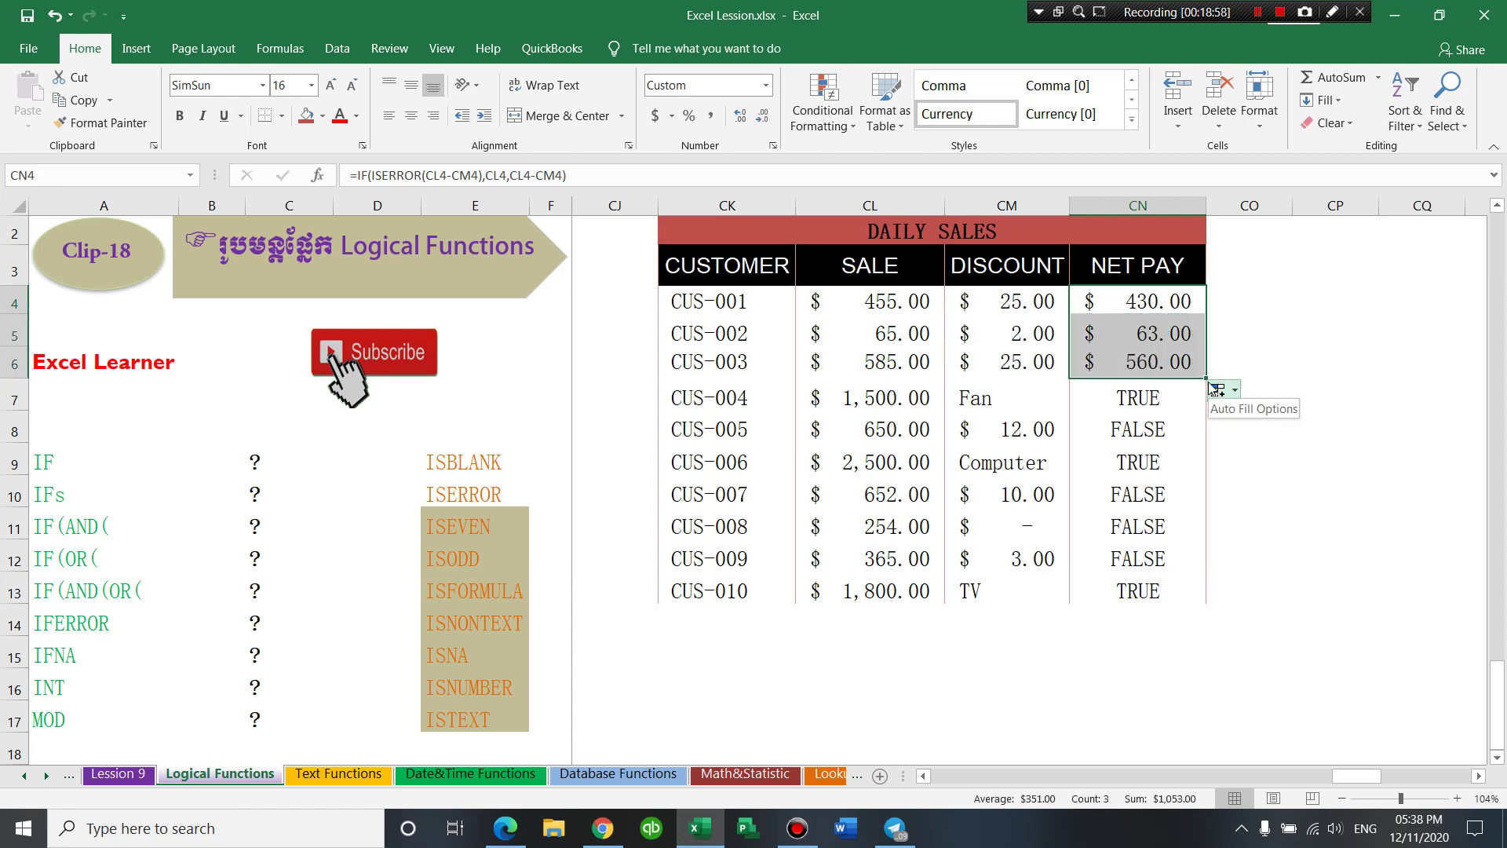
- Extend the NET PAY formula to CUS-004, whose discount is the text 'Fan'
click(873, 403)
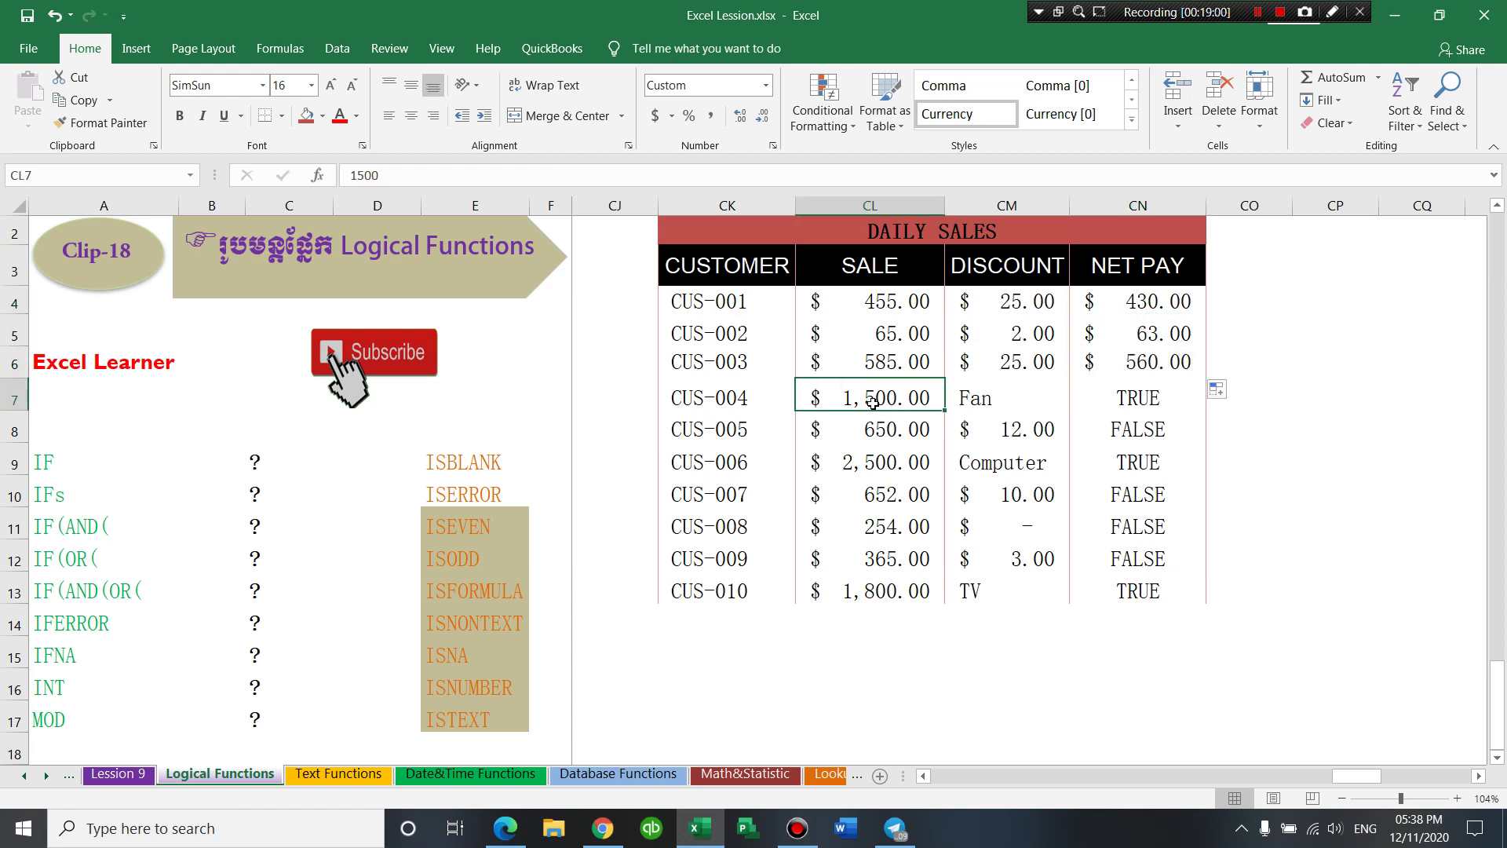
click(978, 400)
click(1190, 363)
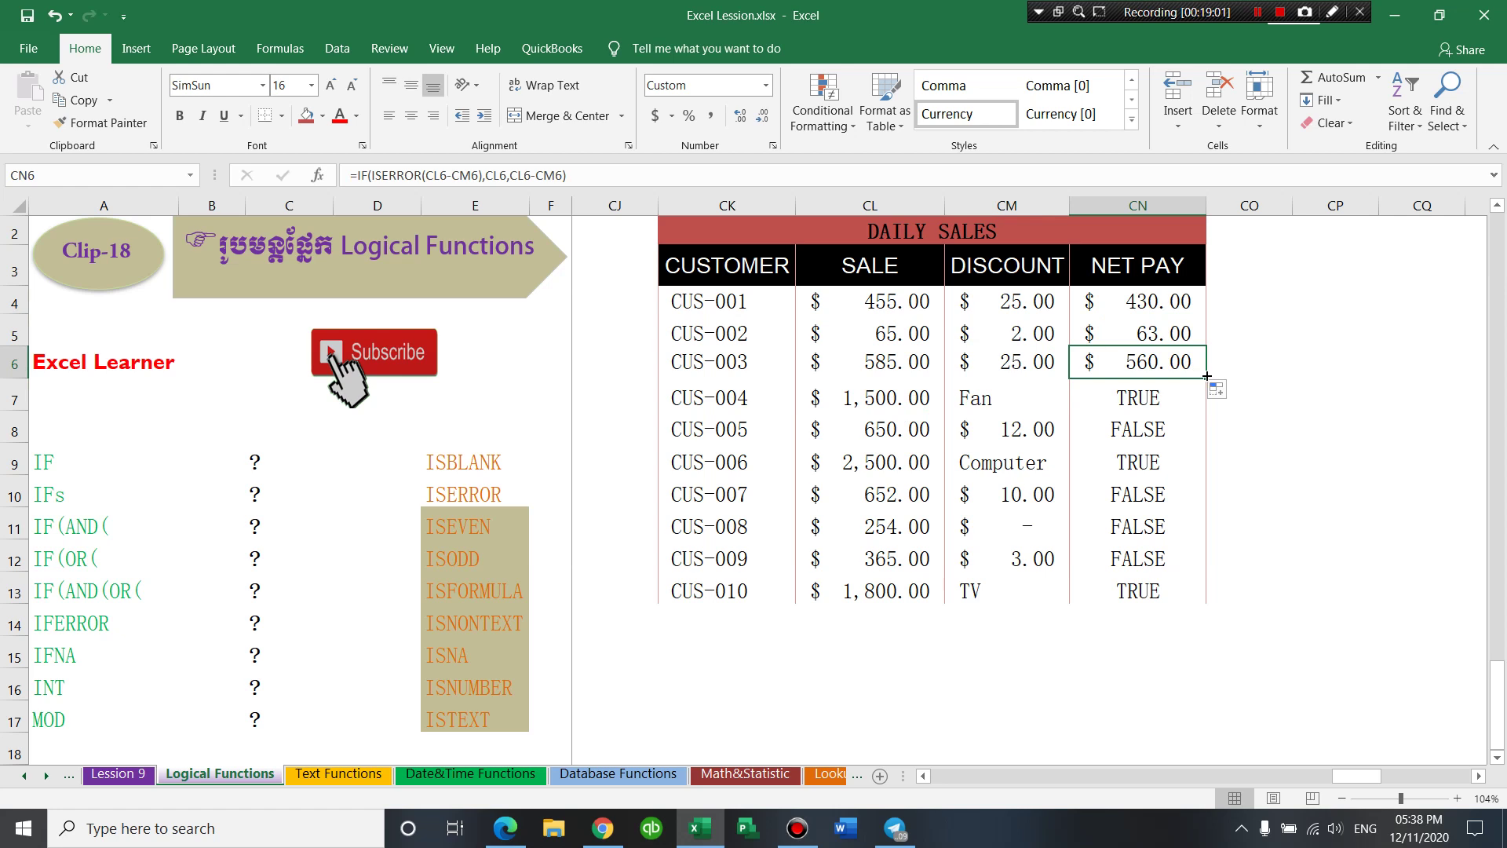
drag(1207, 378, 1209, 409)
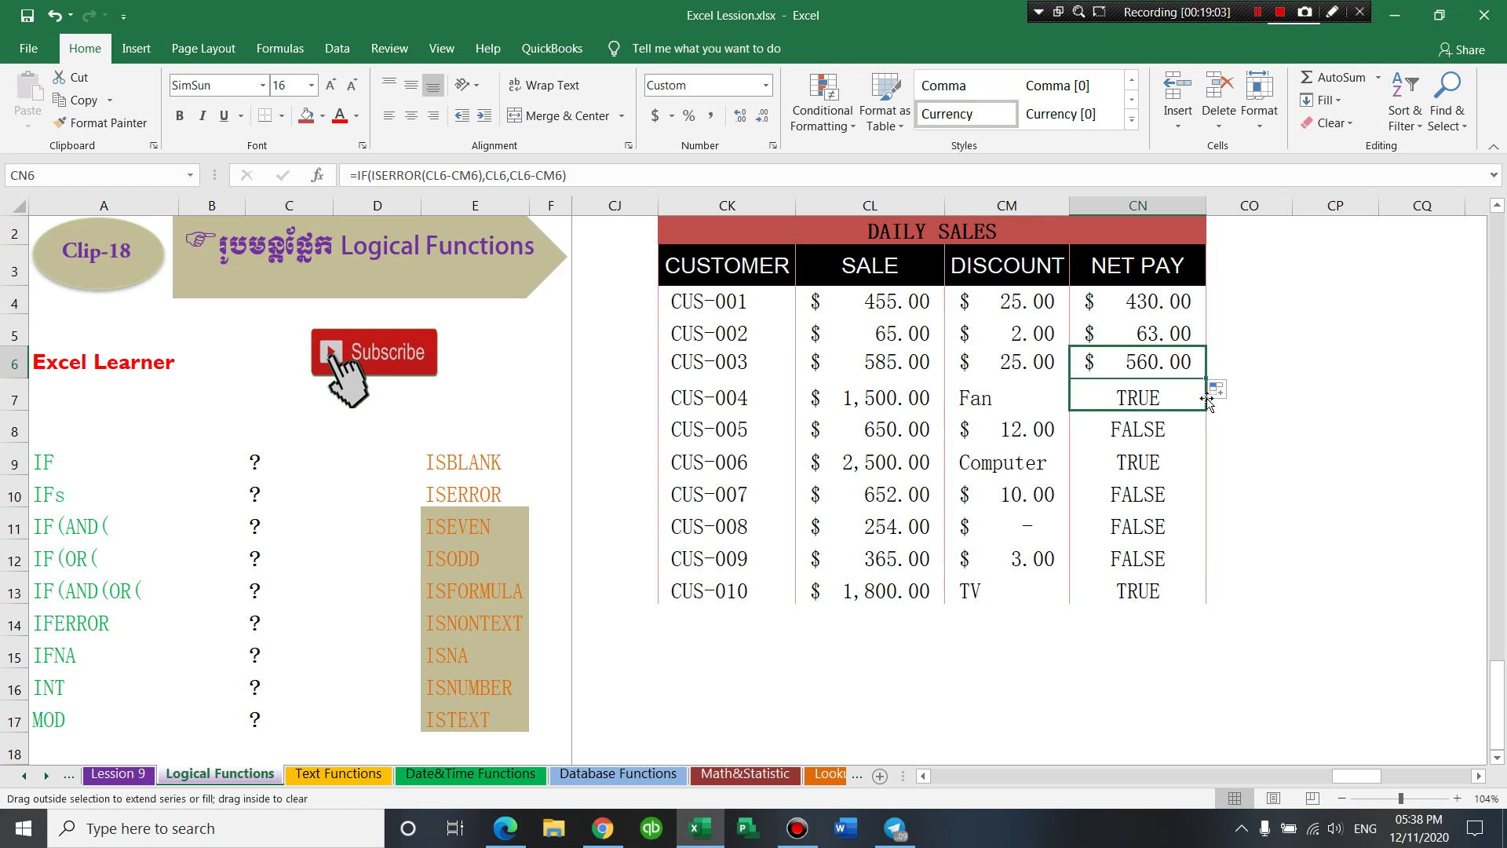
- Fill the NET PAY formula from CUS-004 down through CUS-010
click(1140, 398)
click(895, 407)
click(1136, 401)
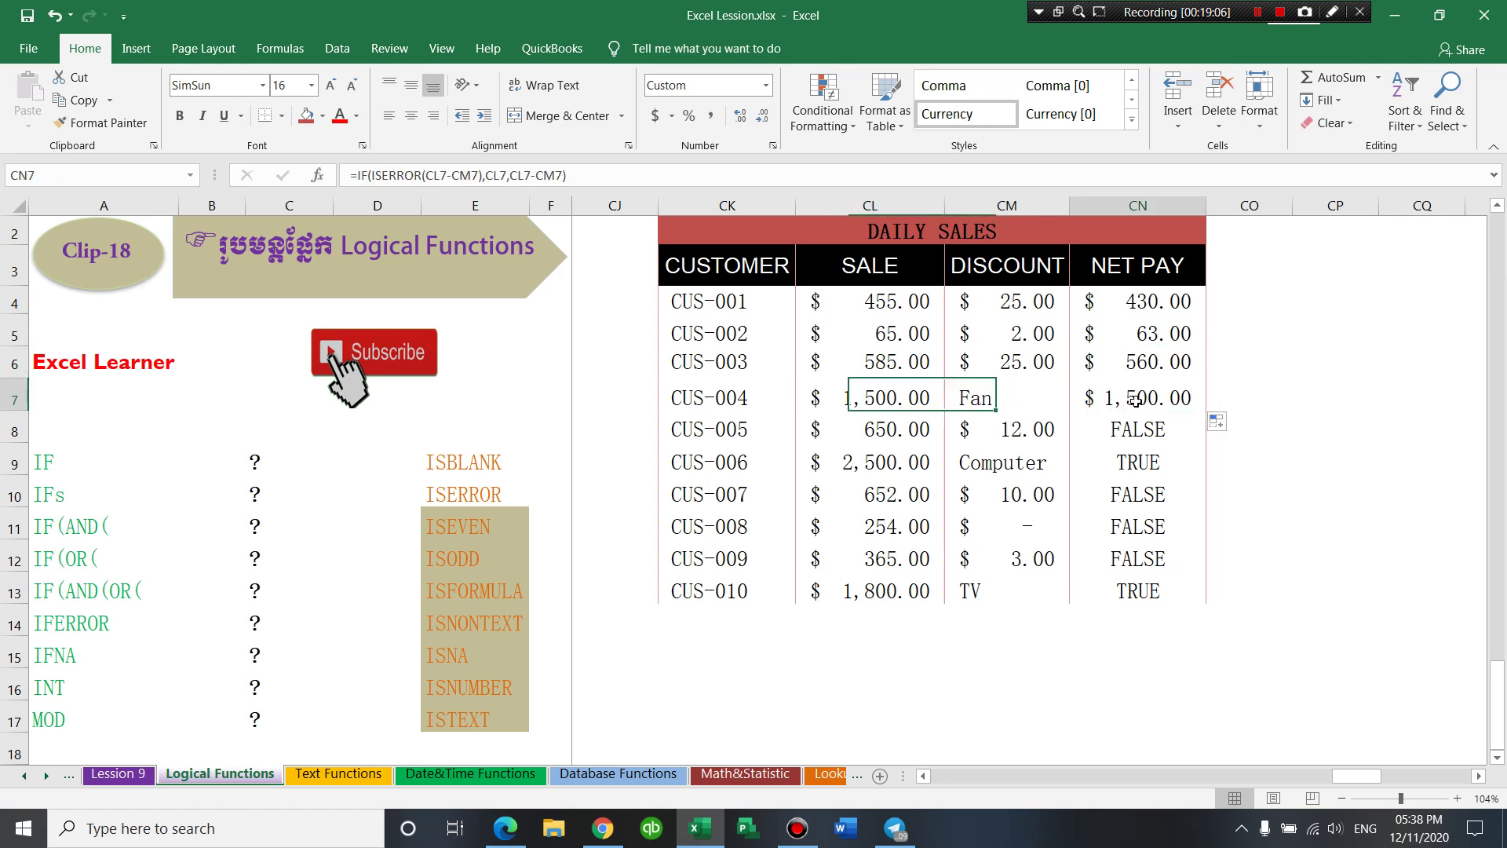
click(1017, 404)
click(1144, 398)
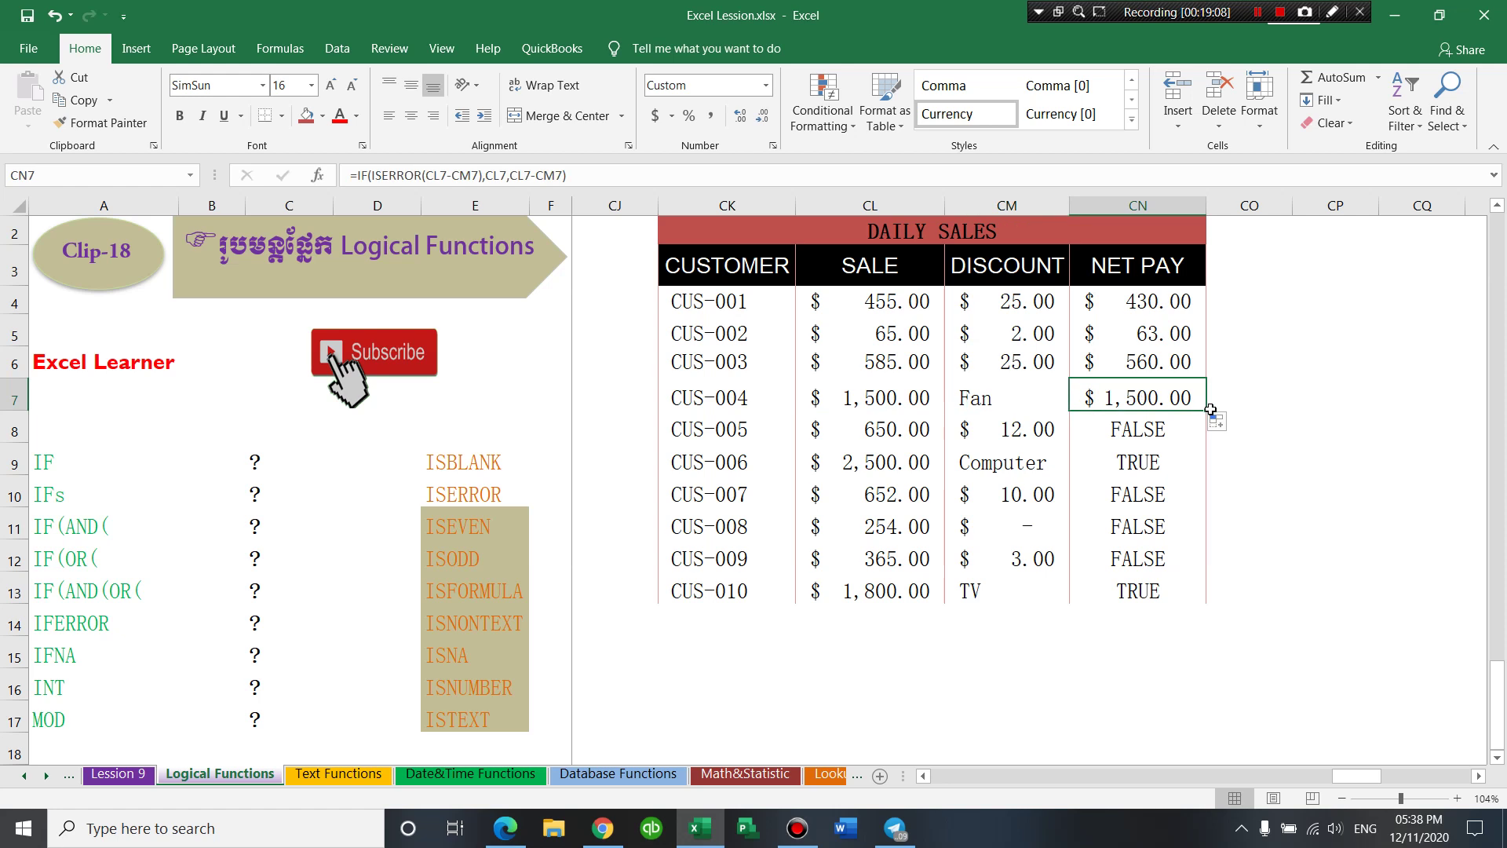
drag(1205, 409, 1160, 473)
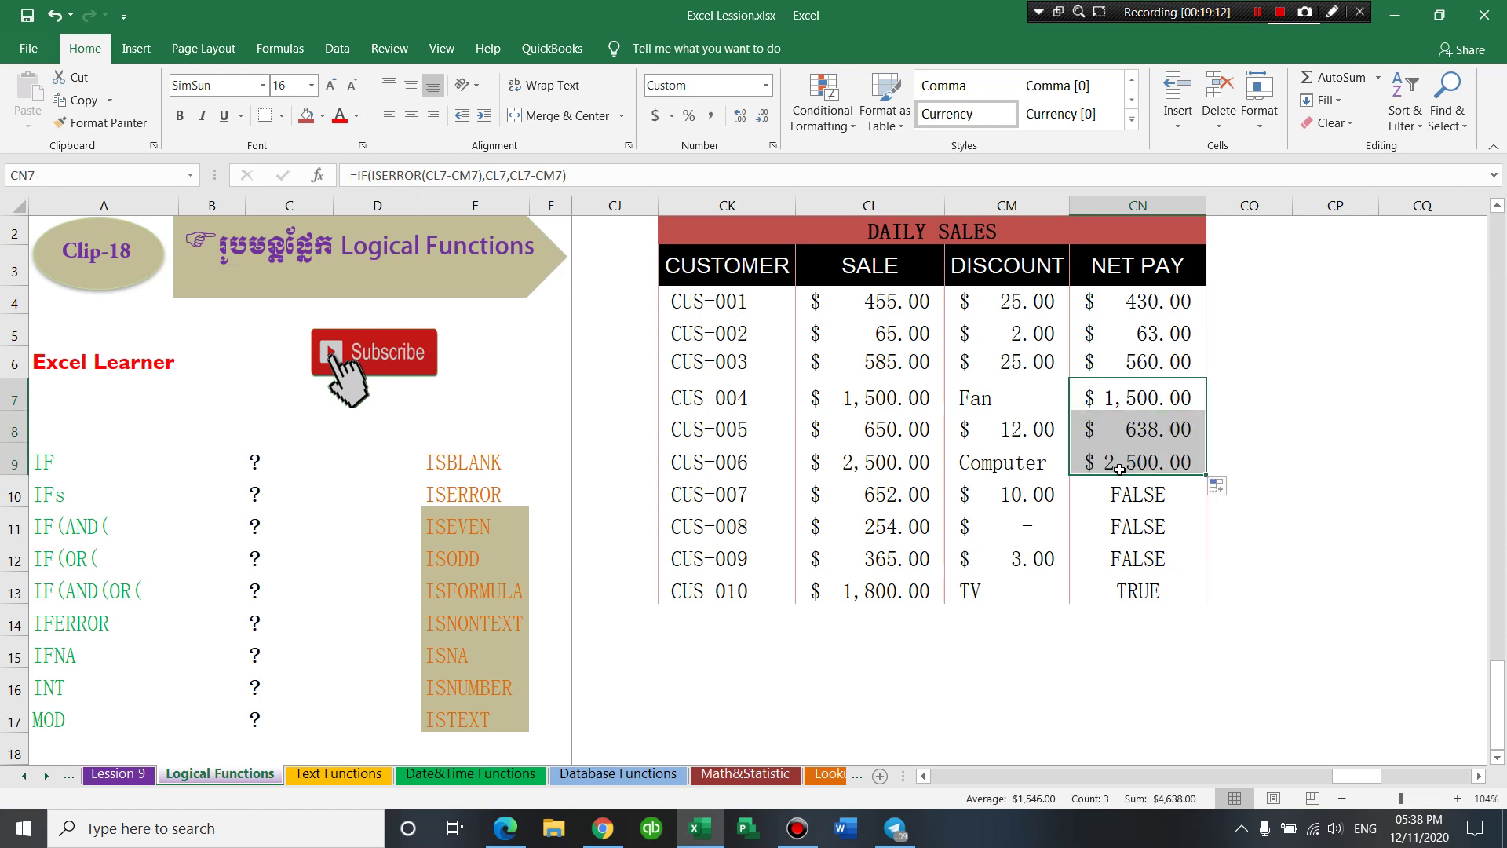
drag(1204, 475, 1148, 592)
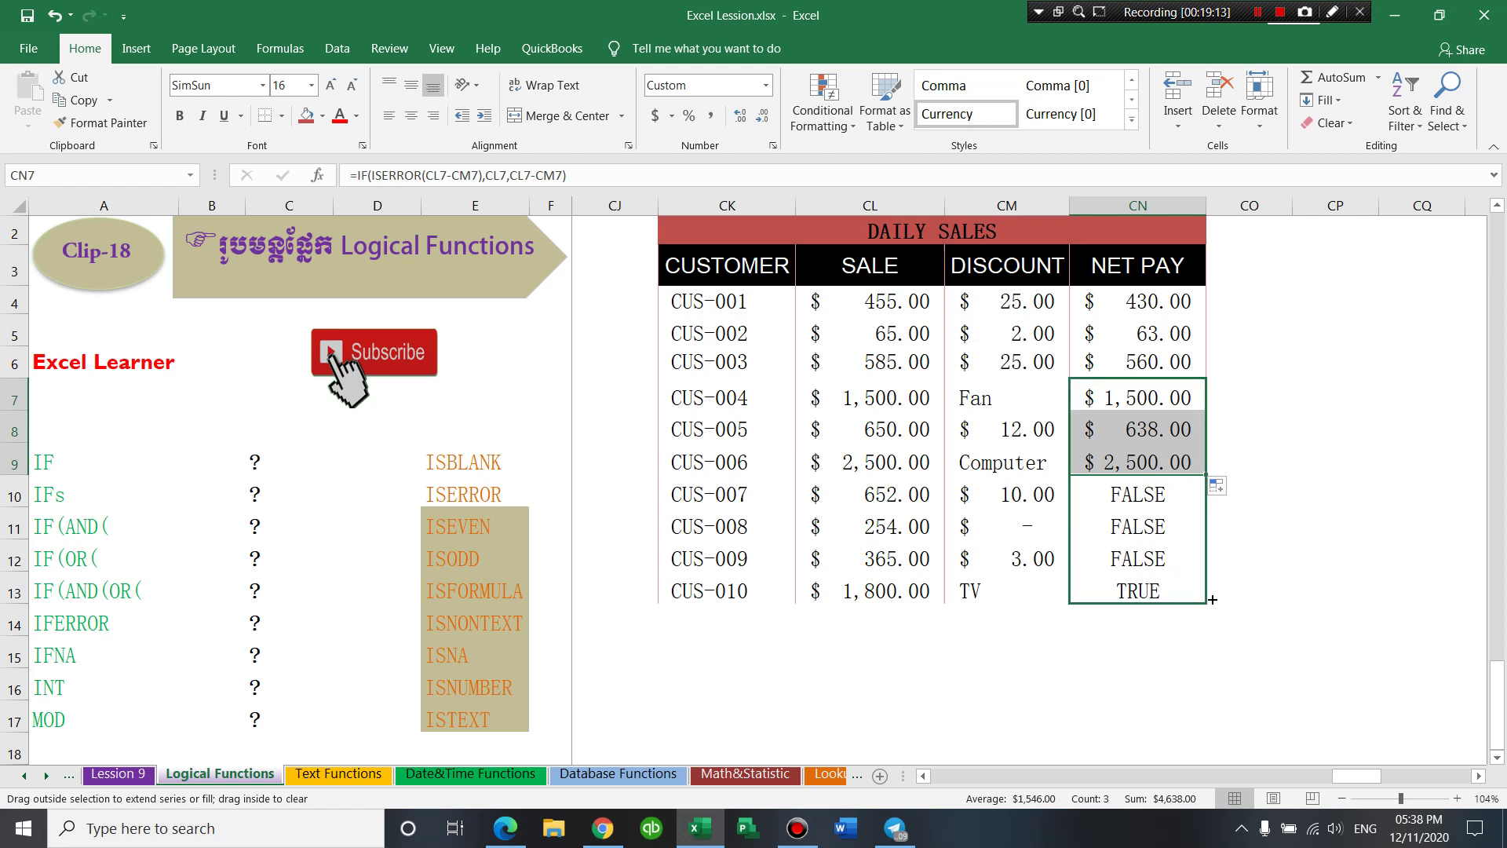
- Review the discounts and NET PAY results for all ten customers, reopening CUS-001's formula
click(1021, 520)
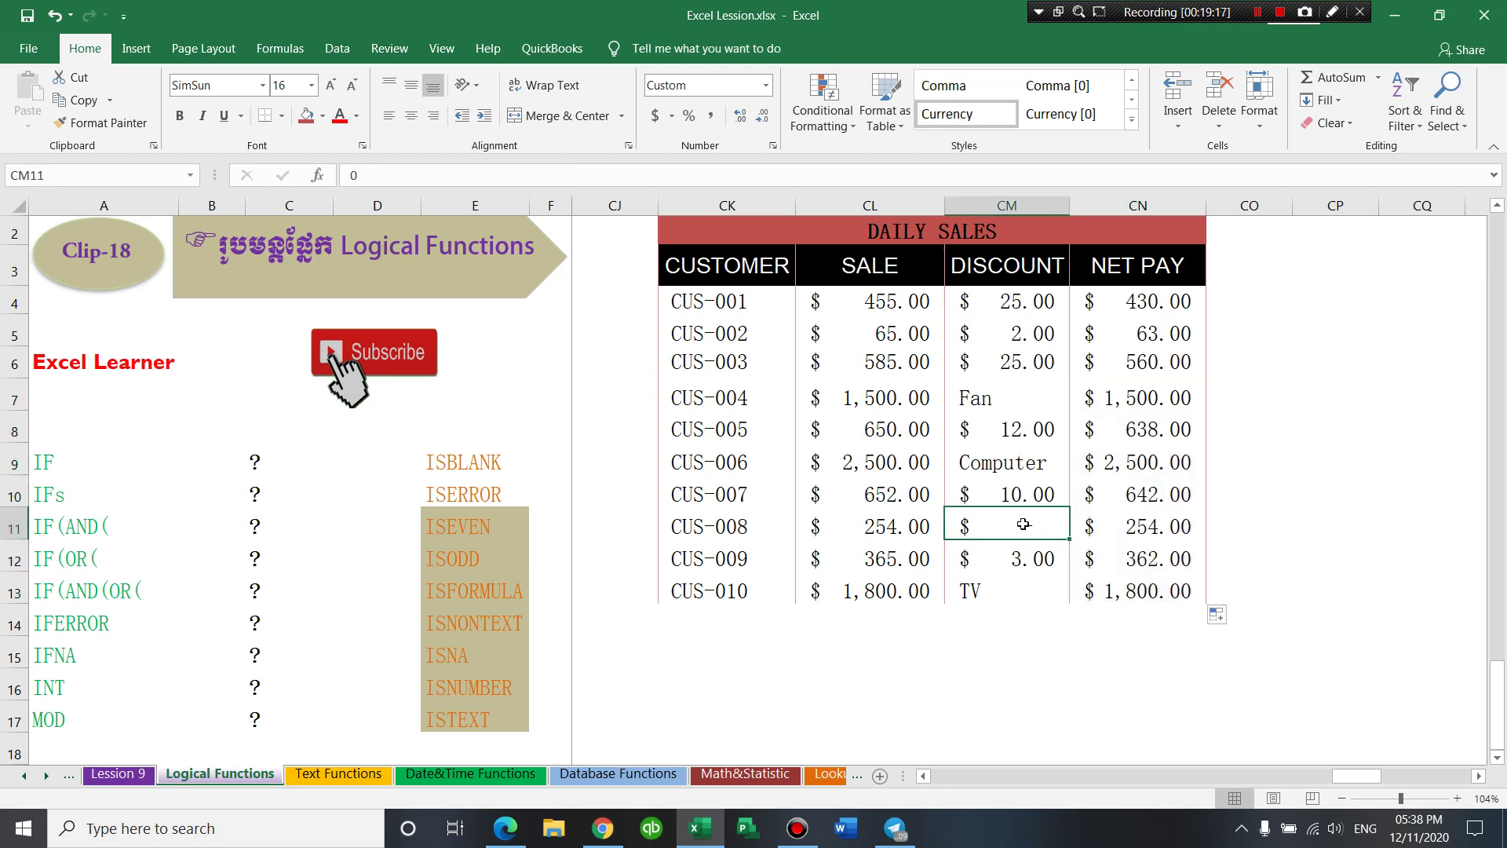
click(1004, 358)
click(1001, 392)
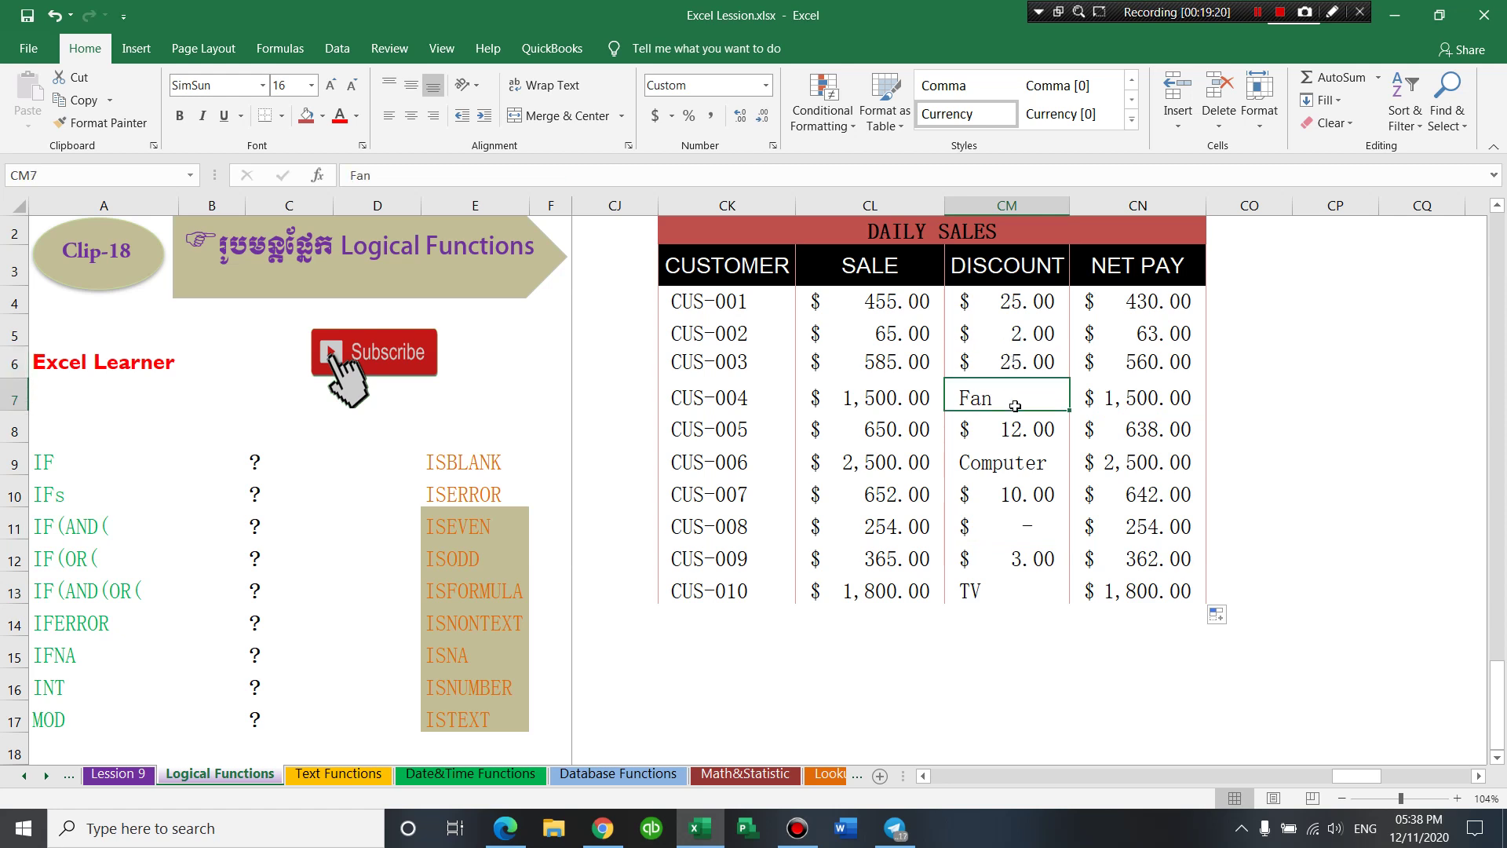
click(1018, 359)
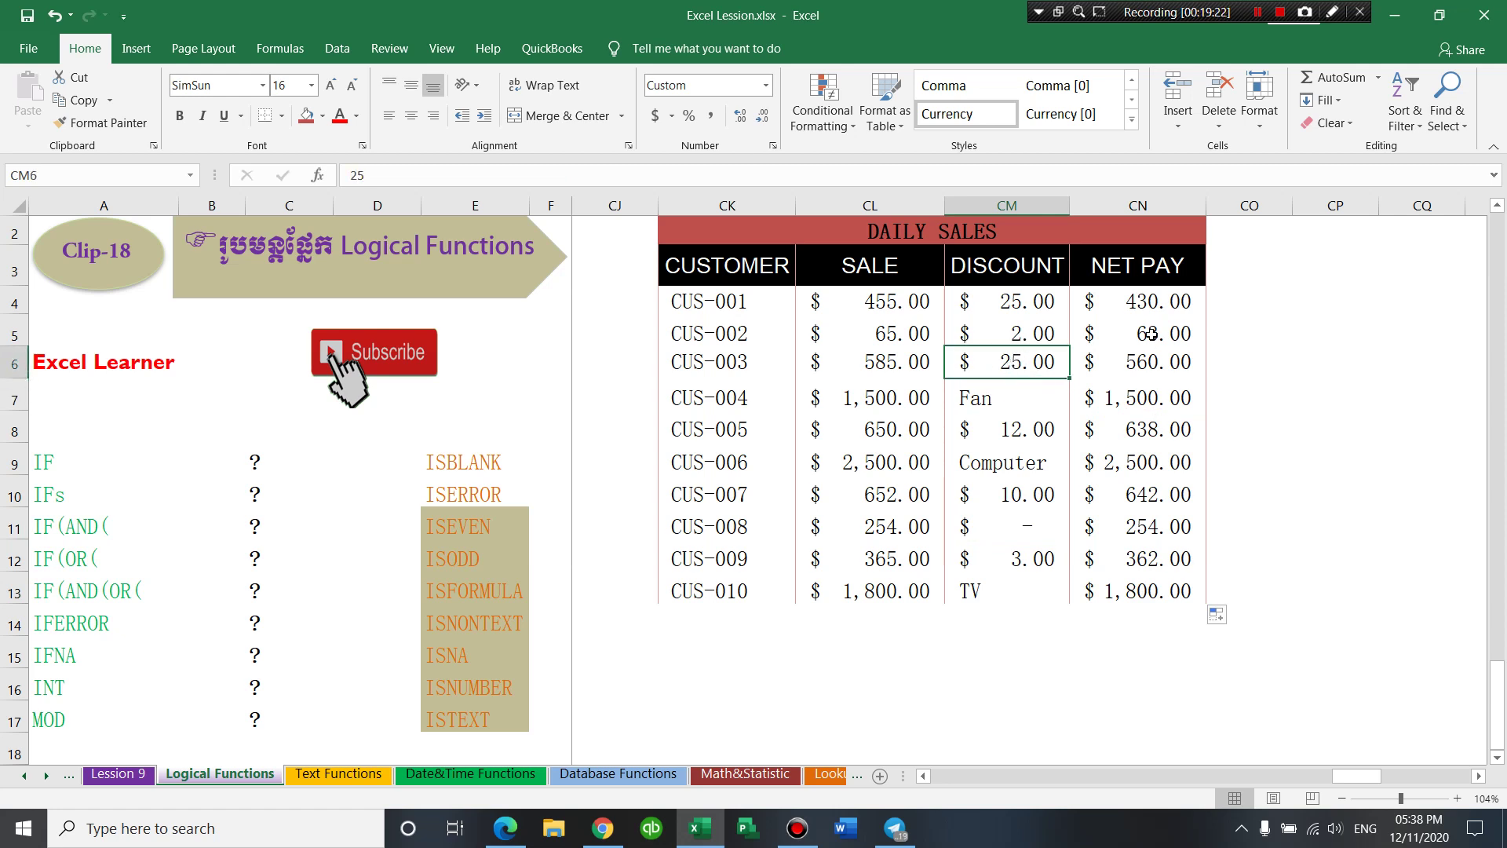
drag(1147, 306, 1181, 618)
click(1177, 598)
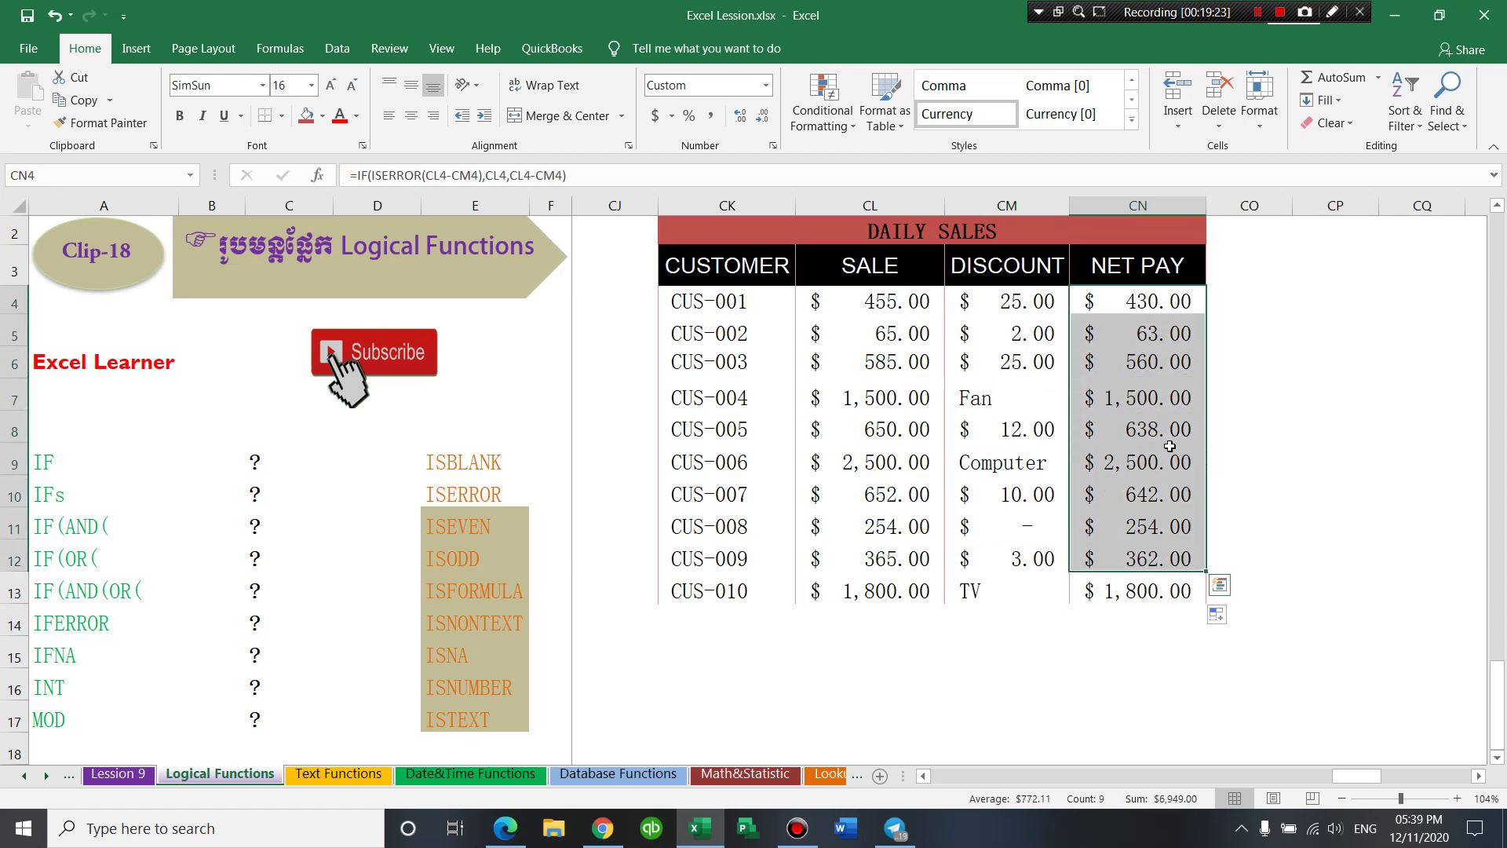
double_click(1123, 302)
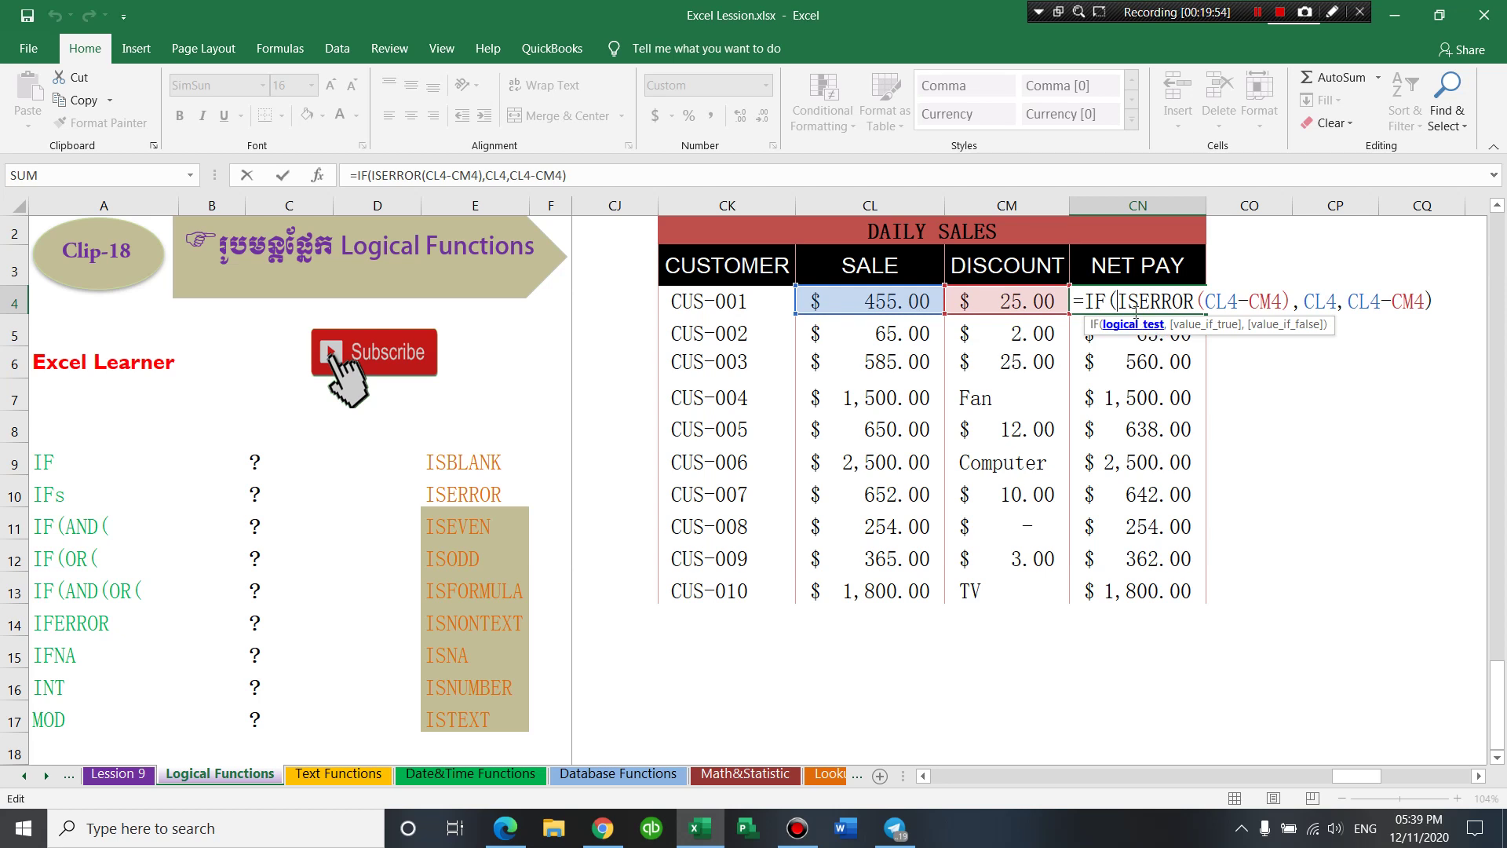
click(1152, 329)
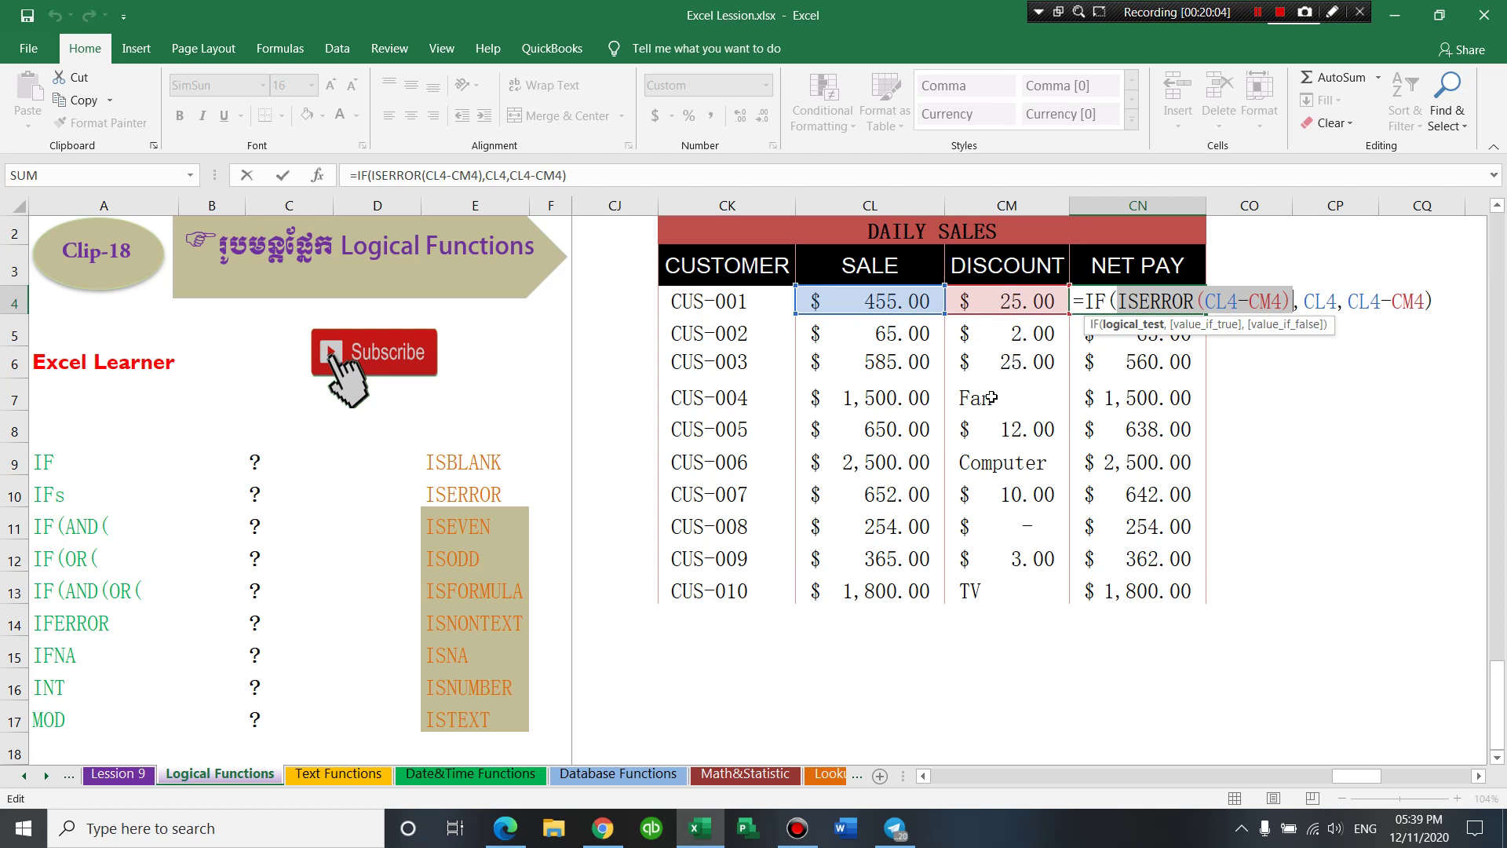
drag(1305, 302, 1337, 303)
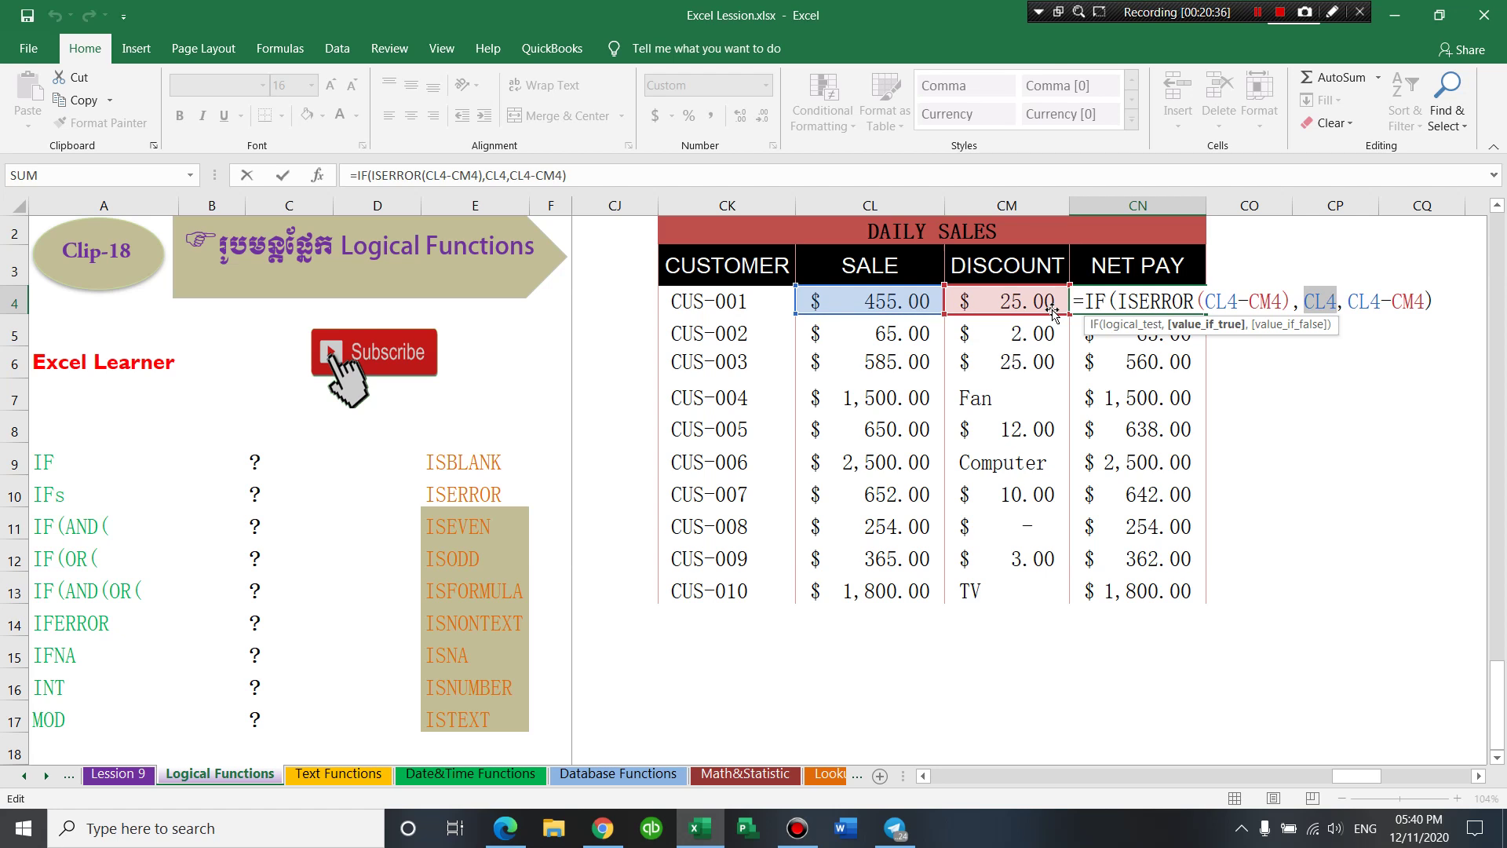
key(Return)
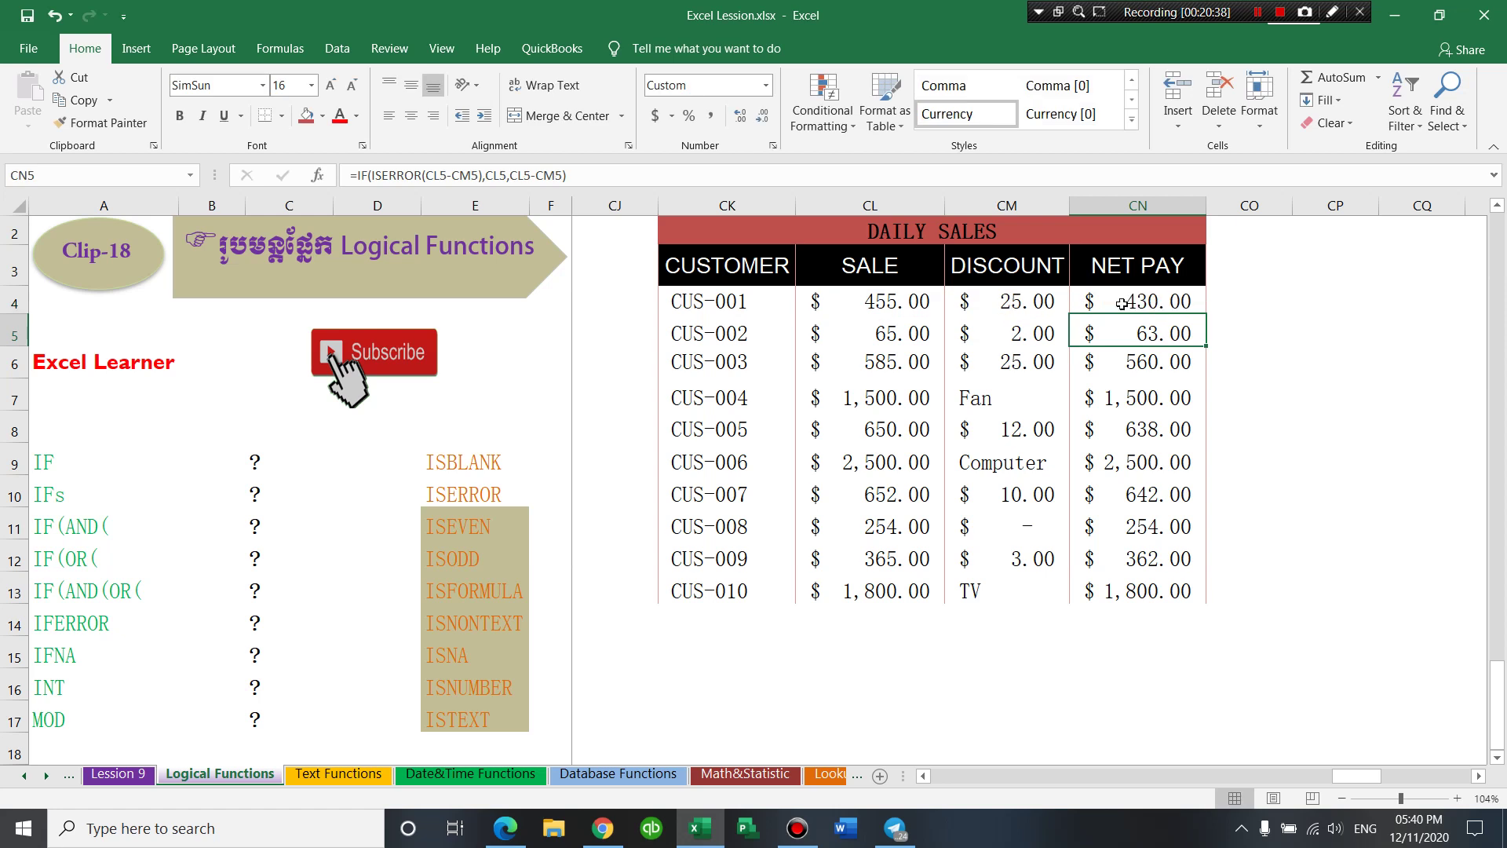